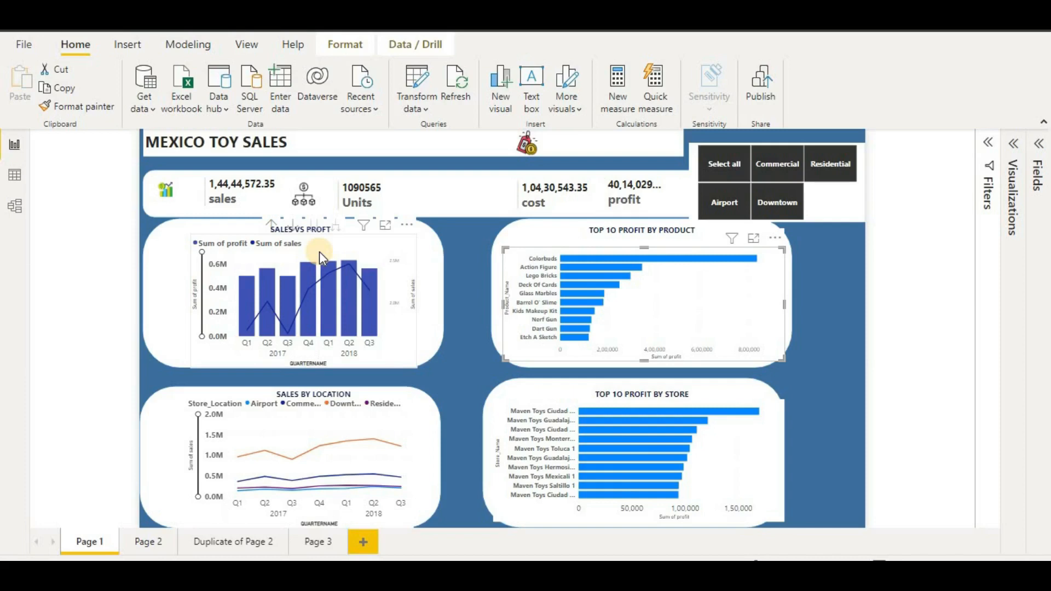
# - Toggle the Commercial, Residential, Airport and Downtown slicer buttons, ending with only Commercial selected
pyautogui.click(789, 166)
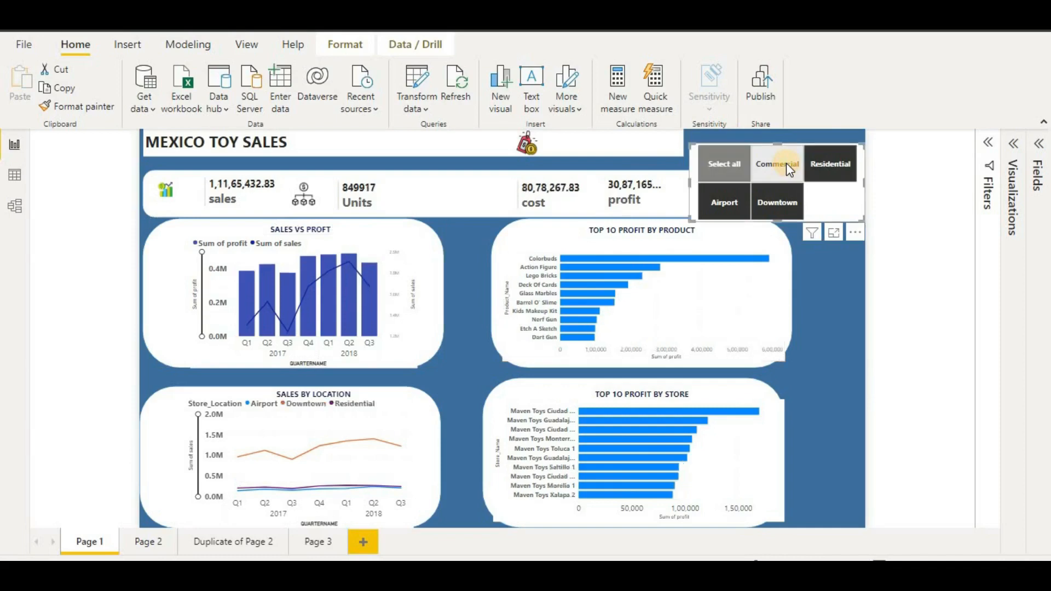
pyautogui.click(824, 166)
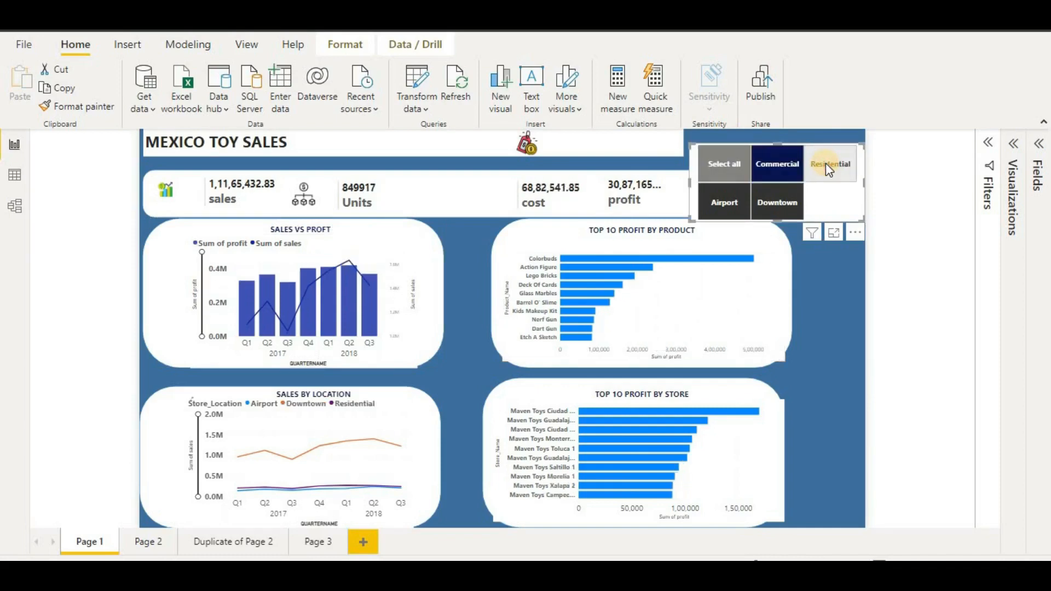
pyautogui.click(734, 204)
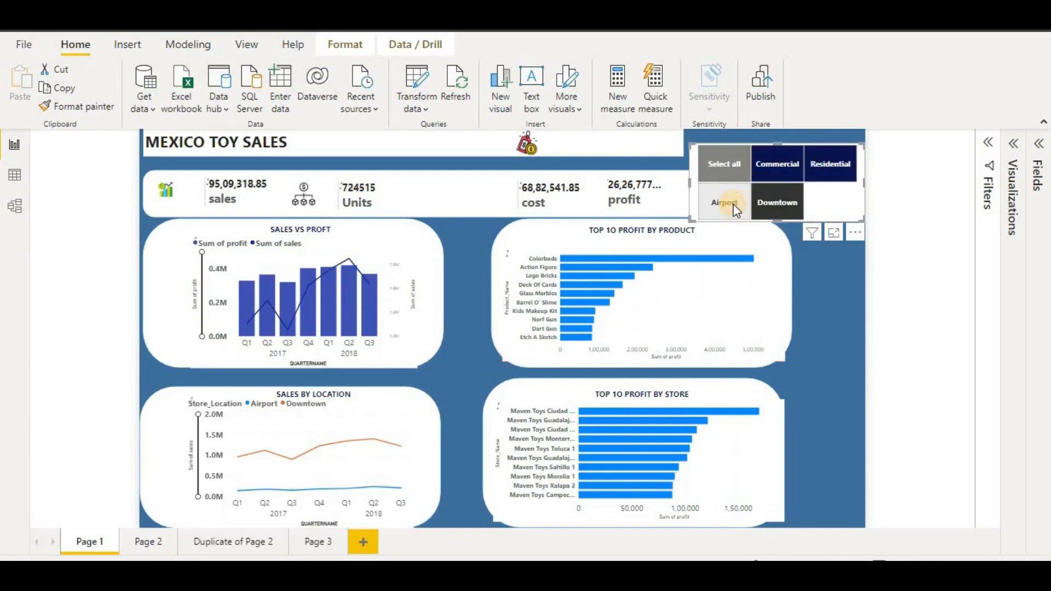
pyautogui.click(794, 203)
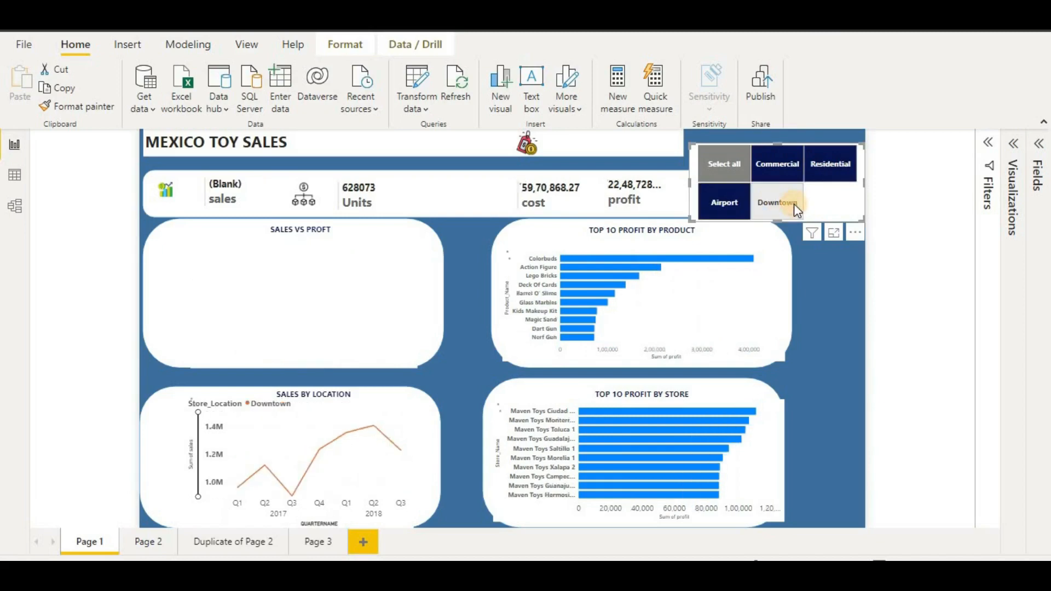
pyautogui.click(783, 158)
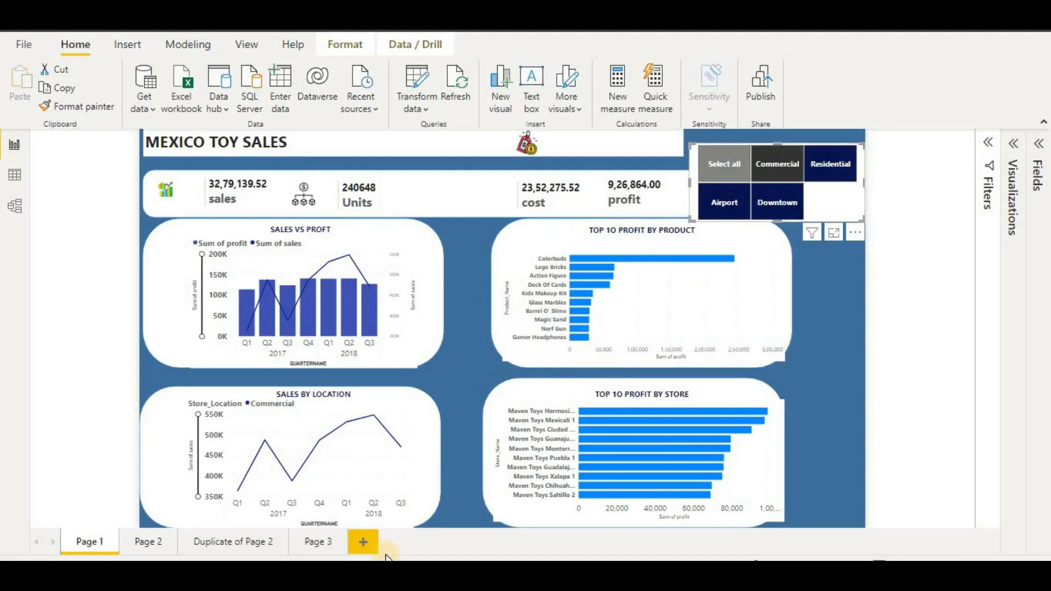
# - Create a new blank report from the File menu and dismiss the welcome screen
pyautogui.click(25, 44)
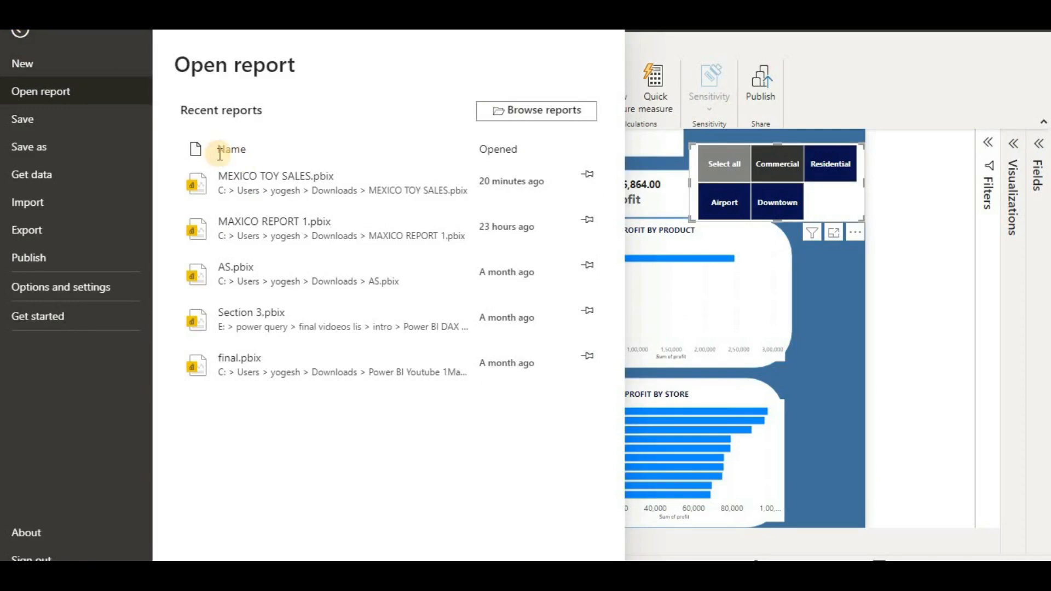
pyautogui.click(64, 75)
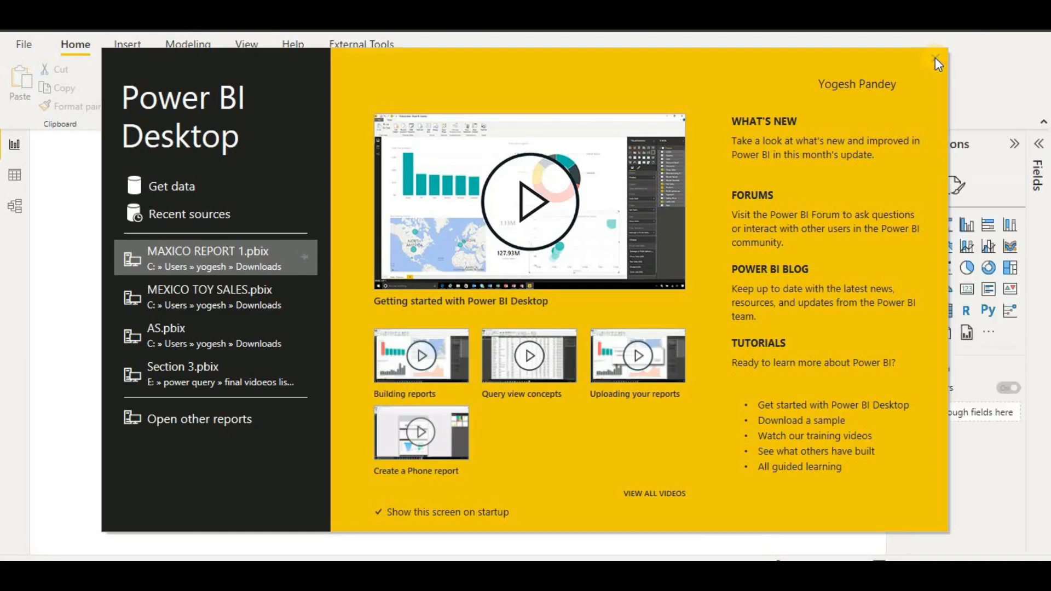
pyautogui.click(936, 59)
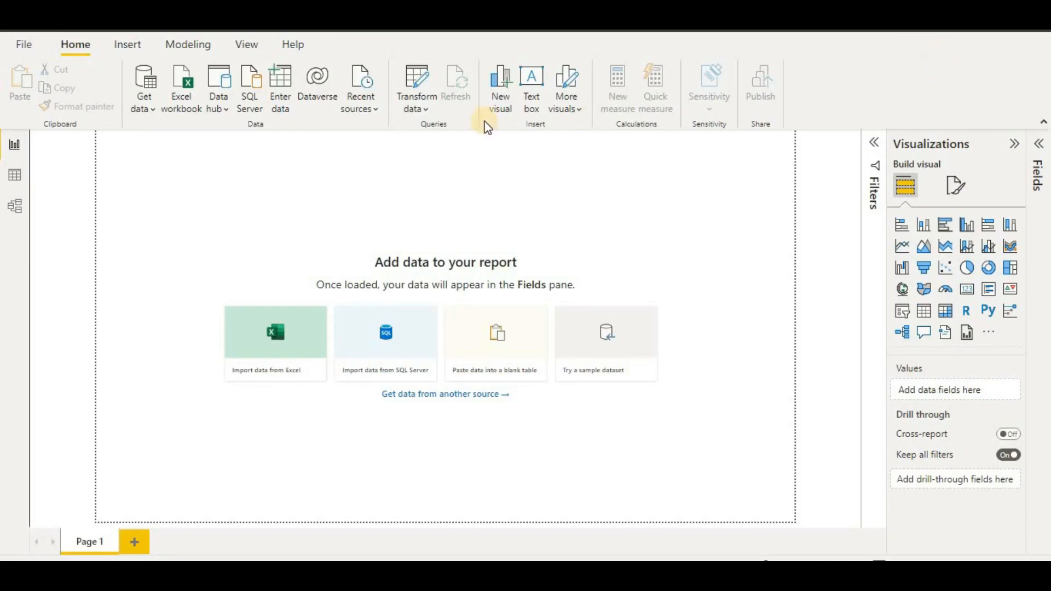
# - Import inventory.csv as a Text/CSV source and open it in Power Query Editor
pyautogui.click(152, 104)
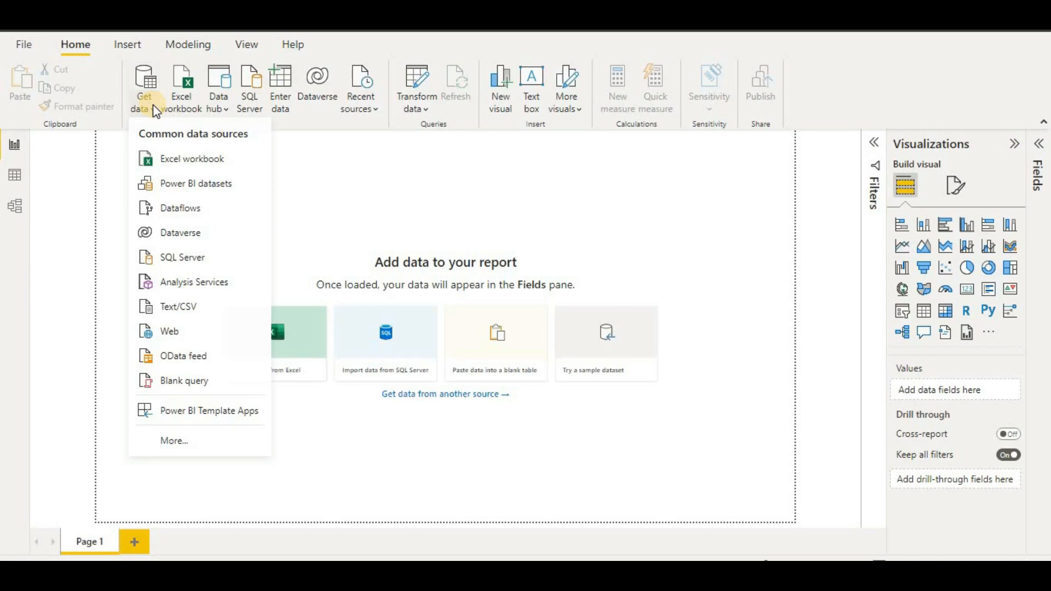
pyautogui.click(147, 305)
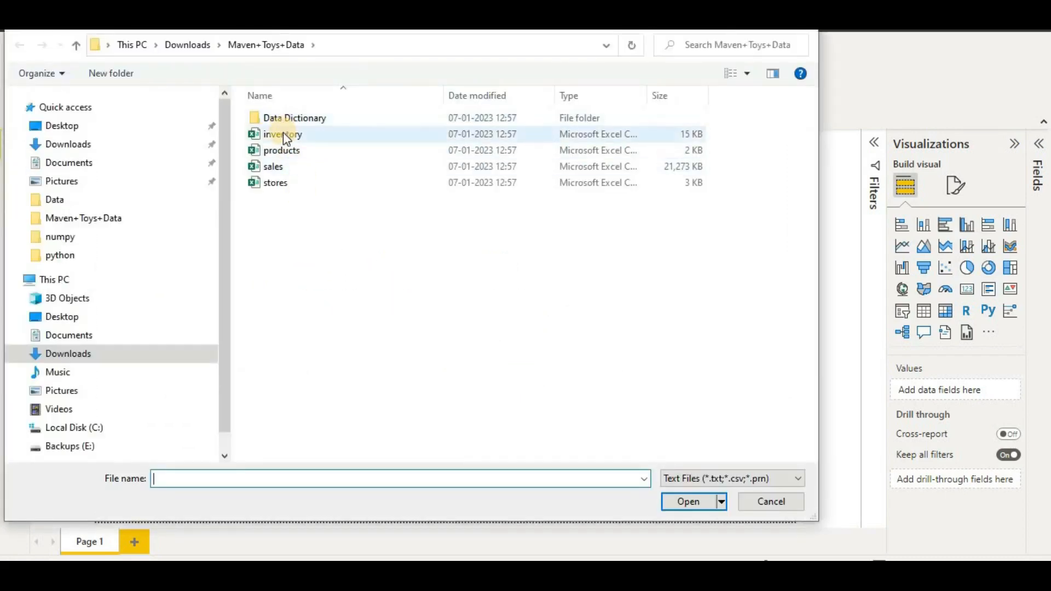
pyautogui.doubleClick(283, 133)
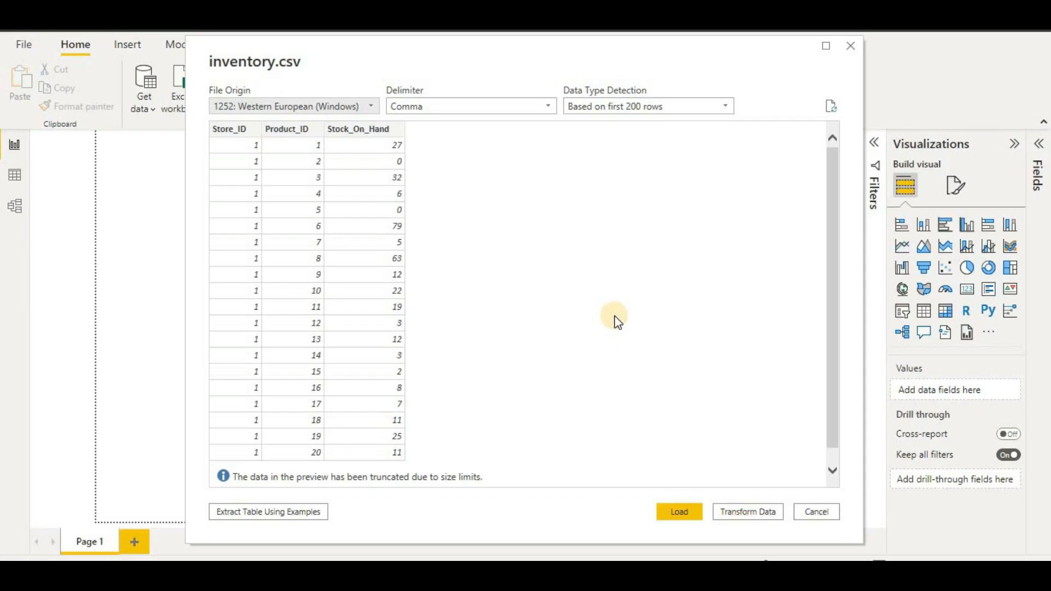
pyautogui.click(759, 515)
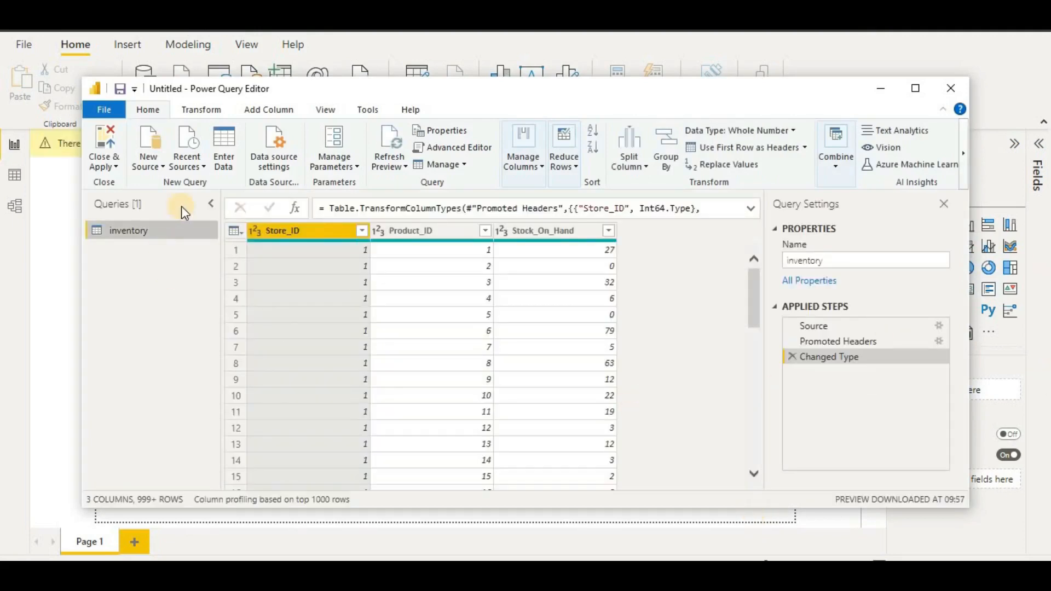
# - Add products.csv as a new Text/CSV query
pyautogui.click(160, 167)
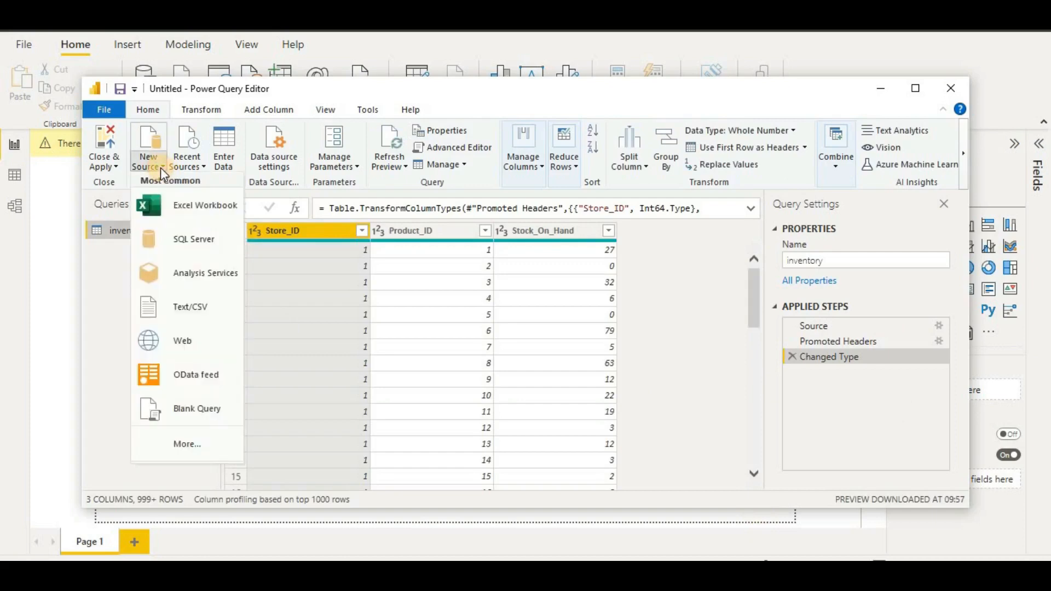
pyautogui.click(182, 310)
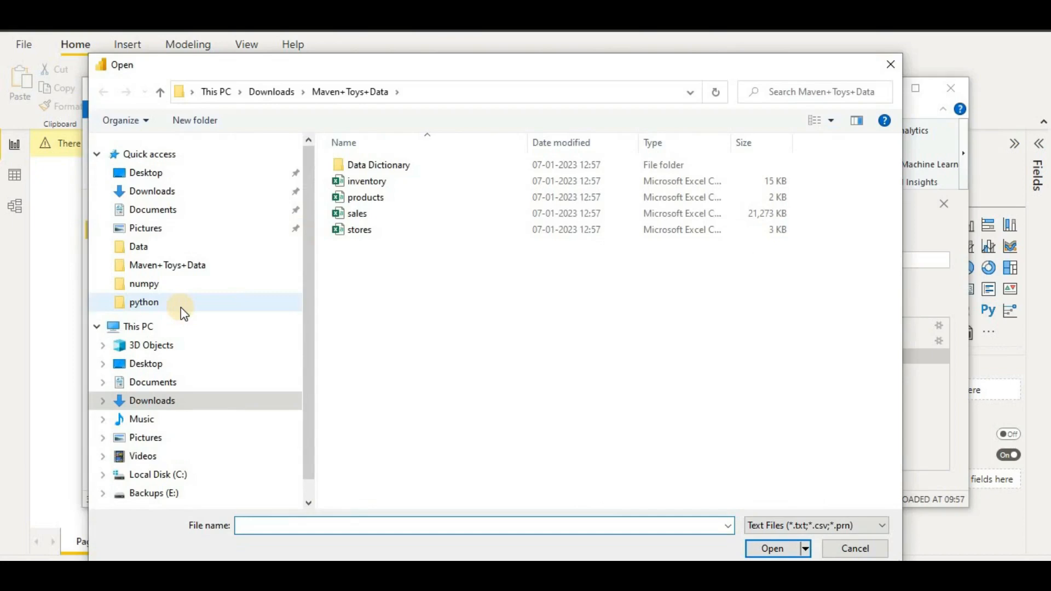
pyautogui.click(367, 201)
pyautogui.doubleClick(365, 198)
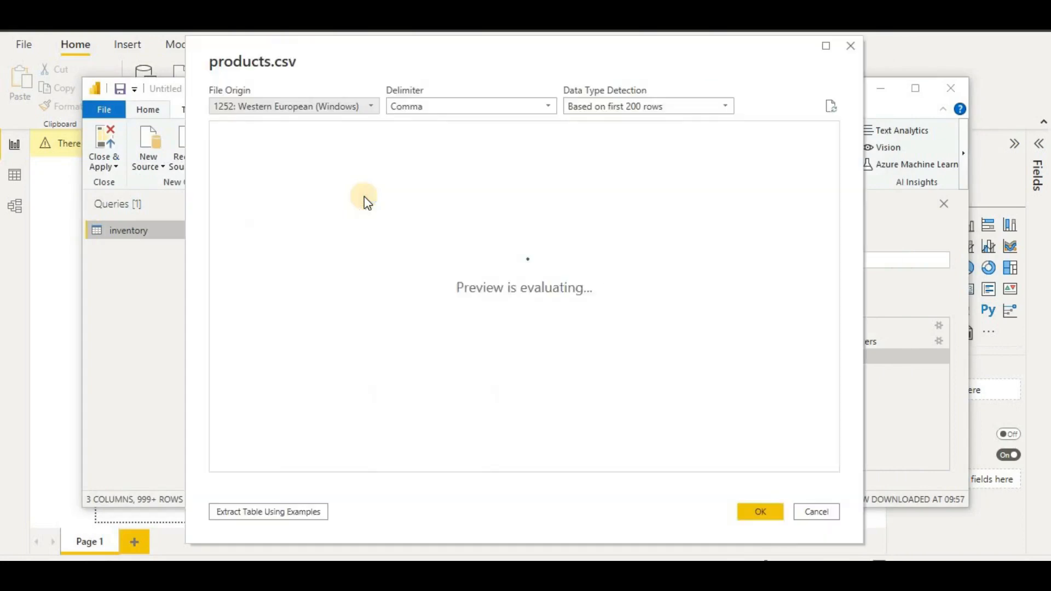
pyautogui.click(772, 522)
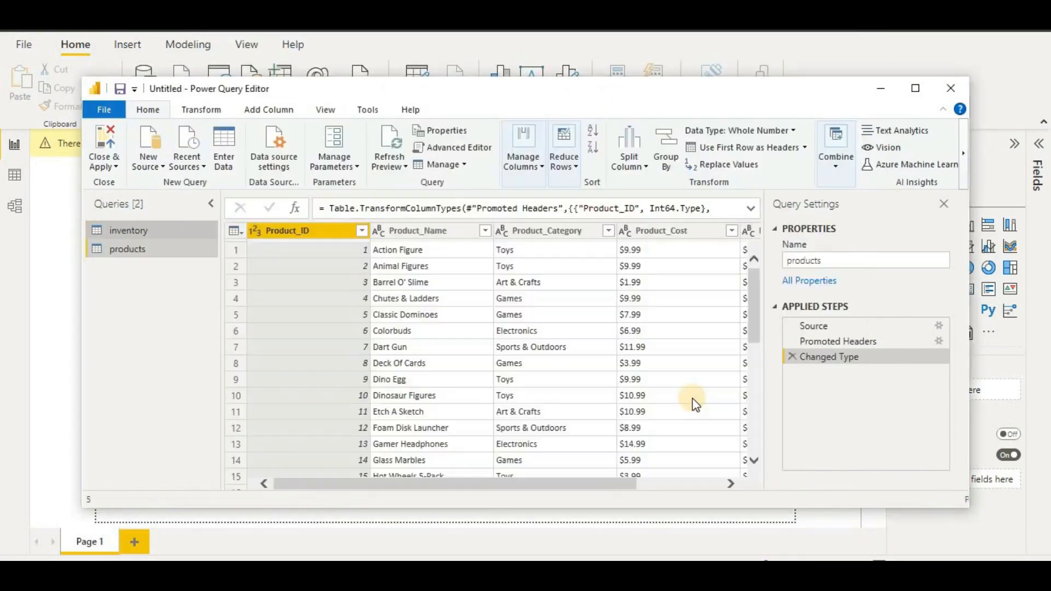
# - Add sales.csv as another Text/CSV query
pyautogui.click(148, 170)
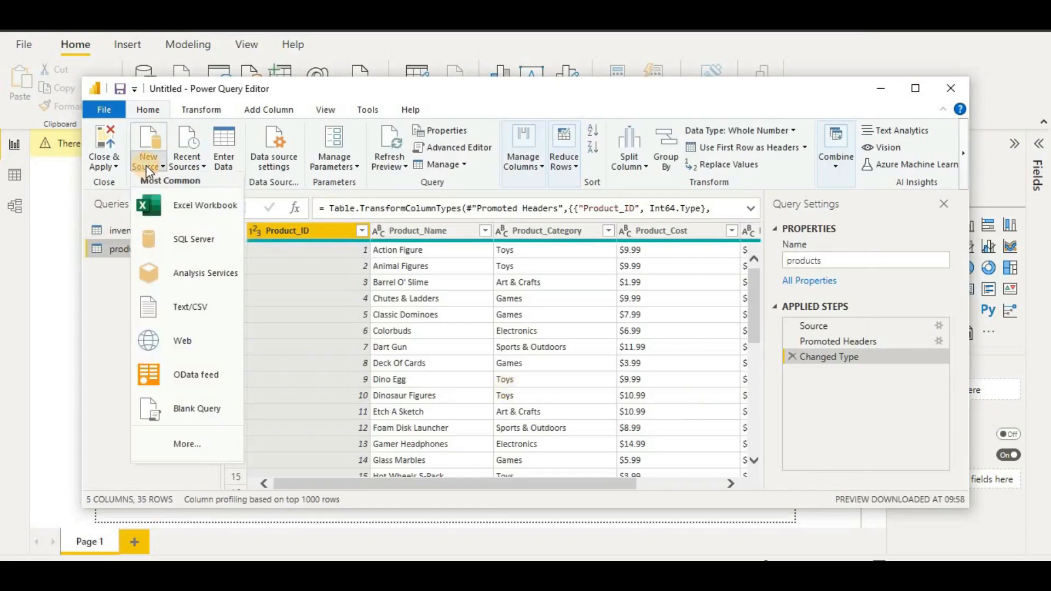
pyautogui.click(181, 309)
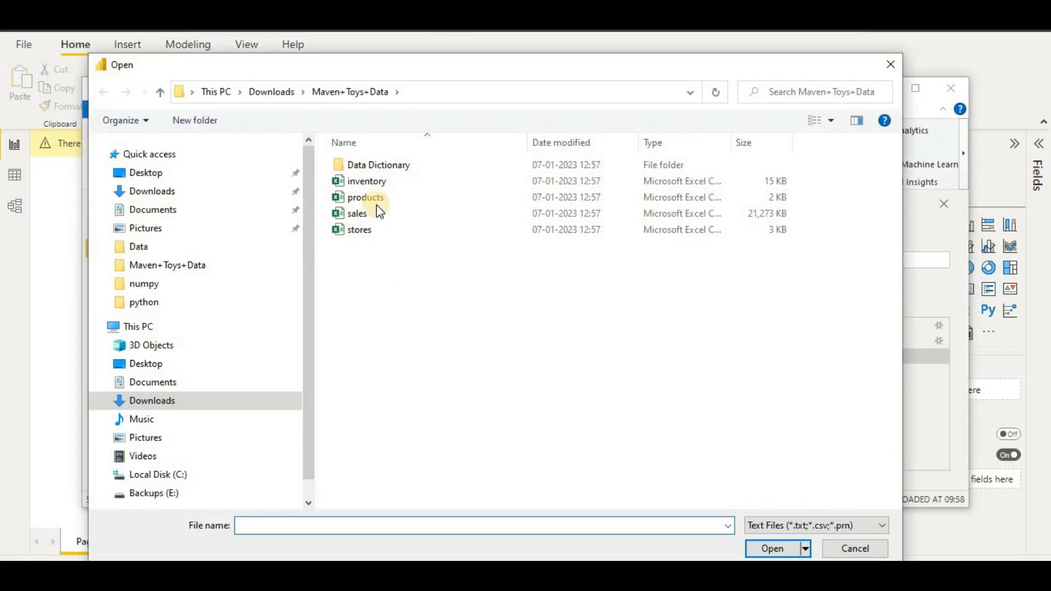
pyautogui.doubleClick(375, 215)
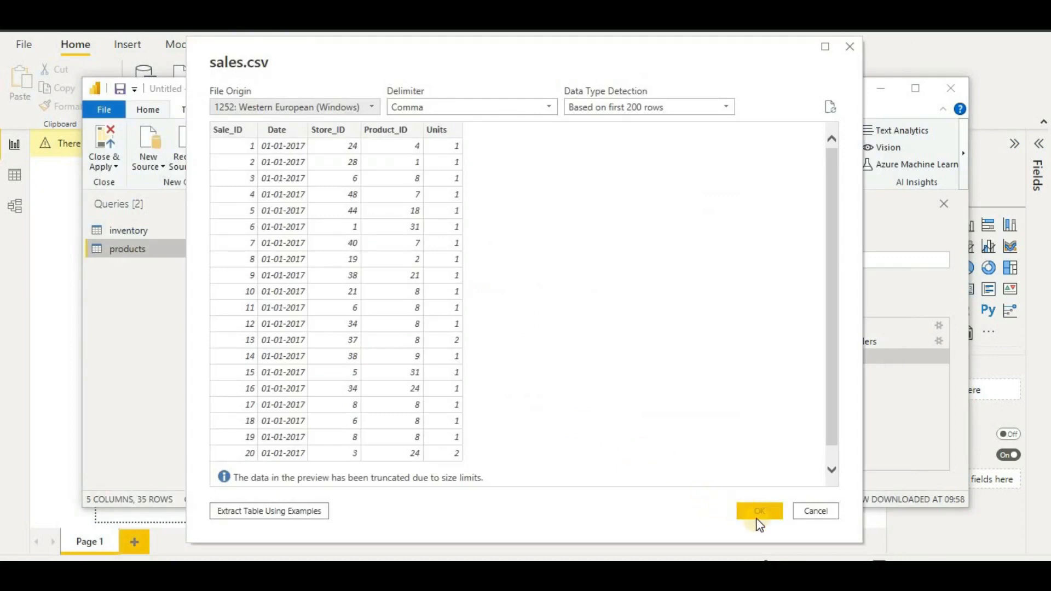
pyautogui.click(754, 505)
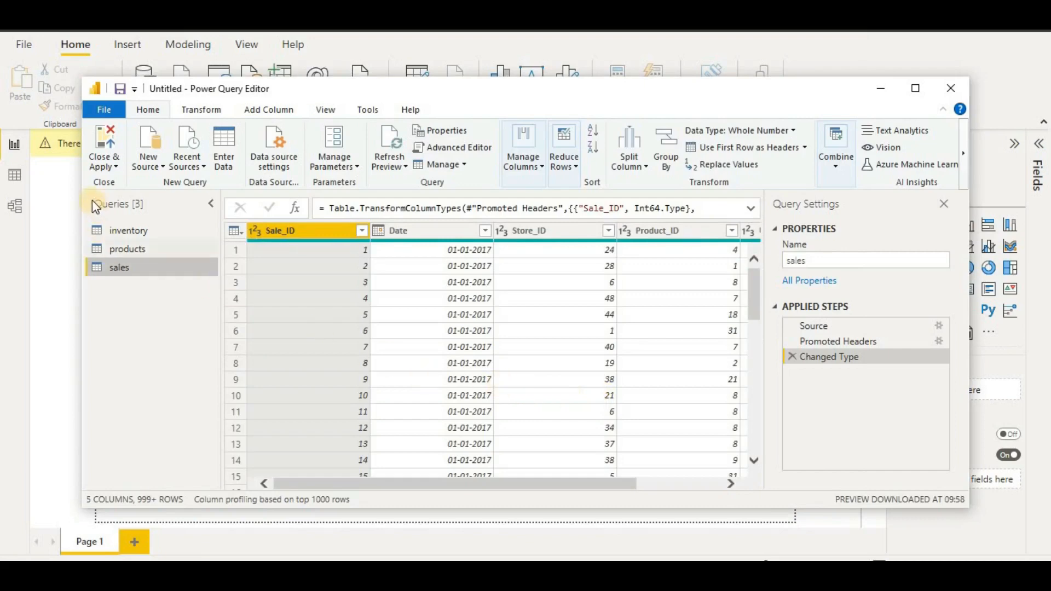
# - Add stores.csv as a Text/CSV query, making four queries in total
pyautogui.click(144, 167)
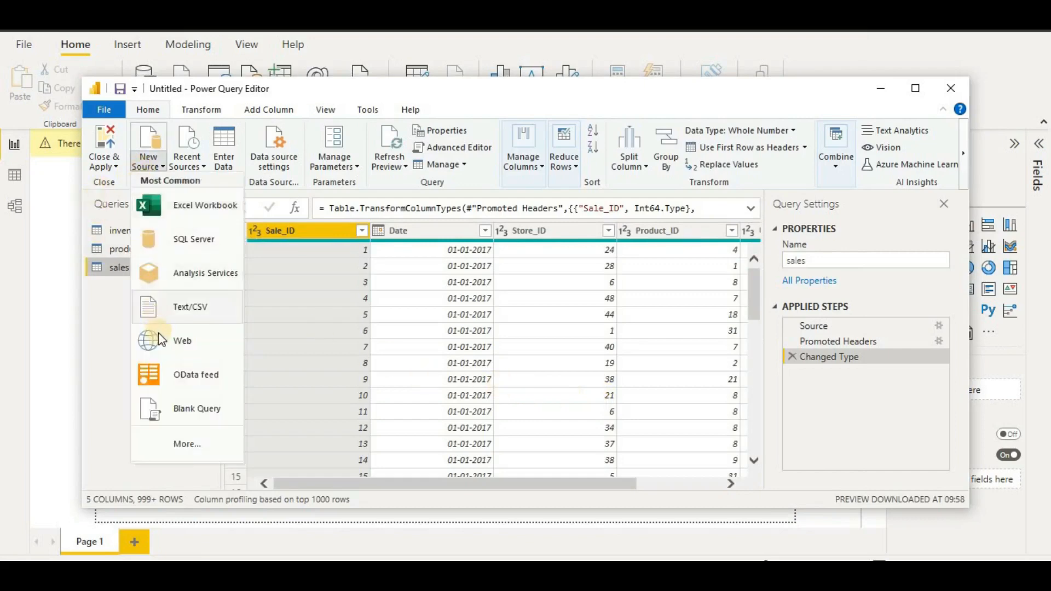
pyautogui.click(167, 310)
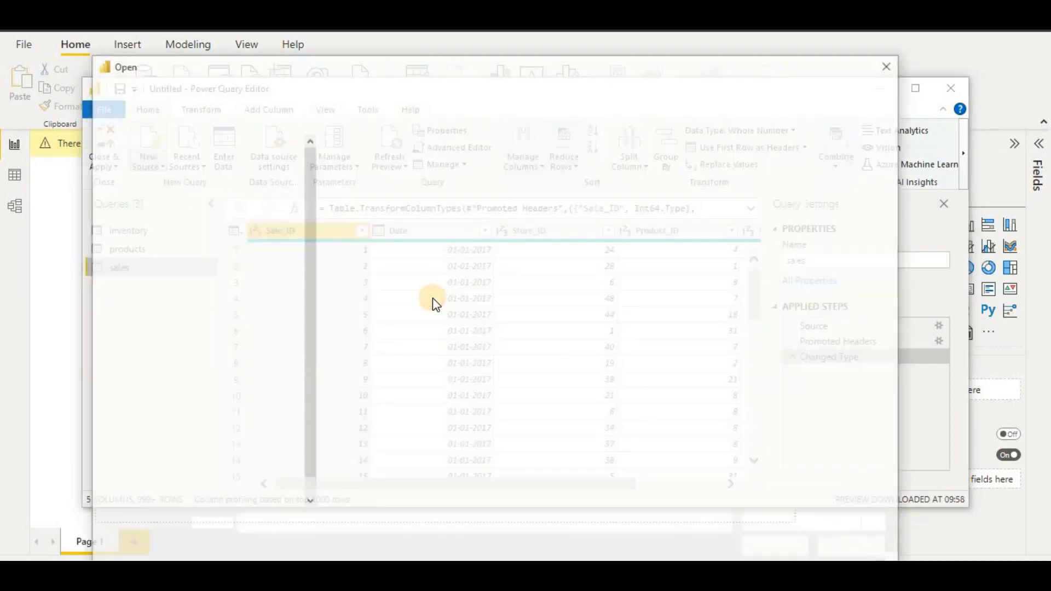
pyautogui.doubleClick(394, 232)
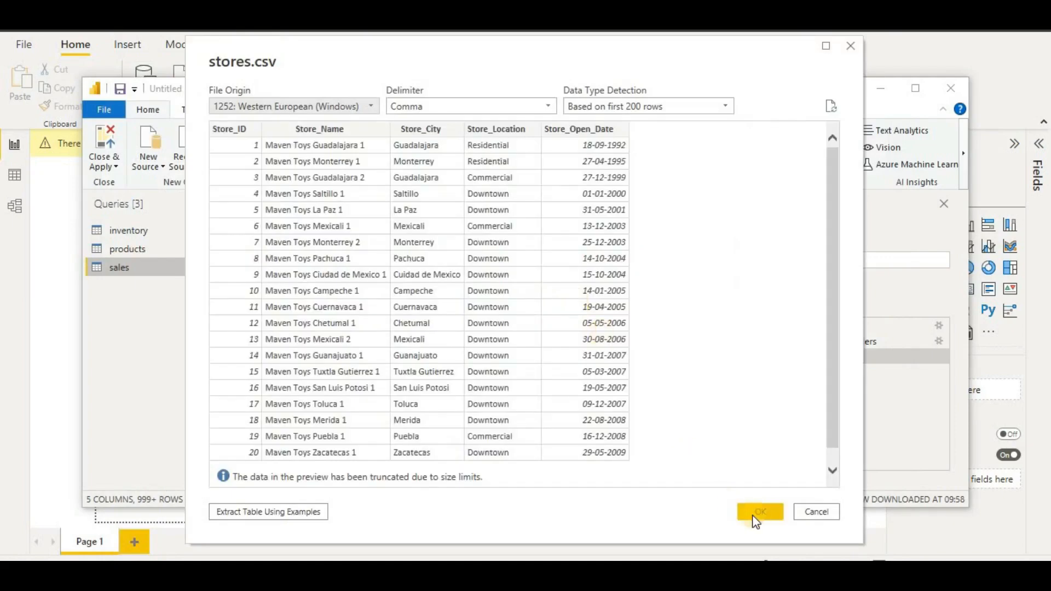
pyautogui.click(756, 515)
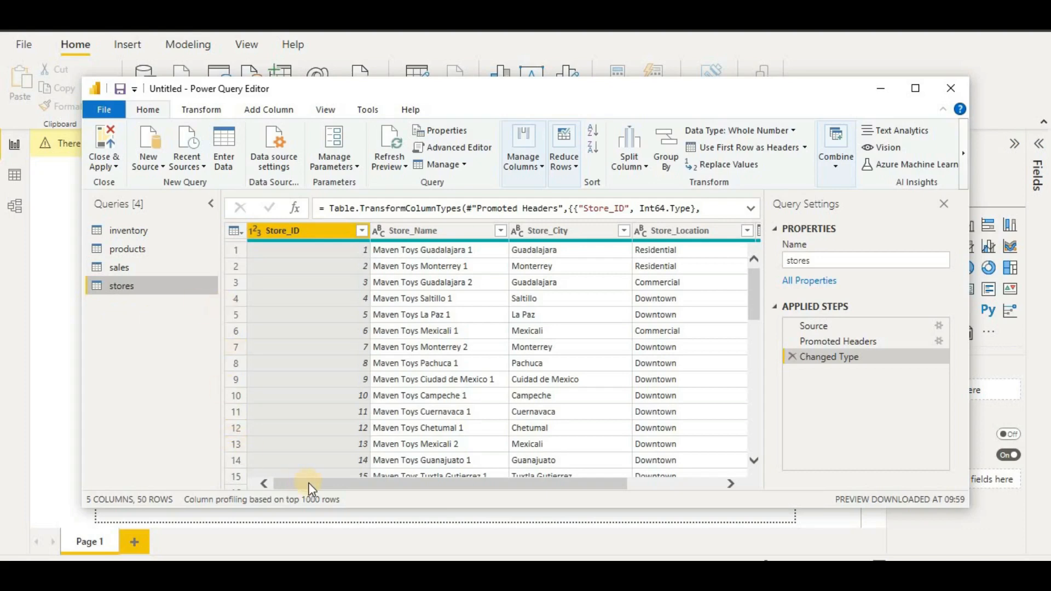
pyautogui.moveTo(310, 488); pyautogui.dragTo(446, 488)
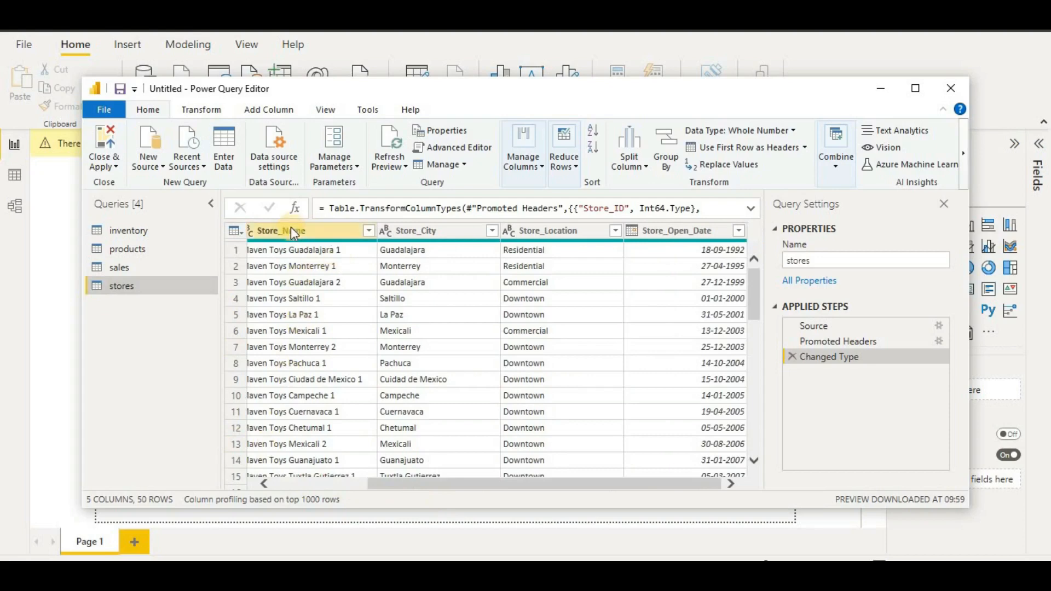
pyautogui.moveTo(501, 485); pyautogui.dragTo(377, 484)
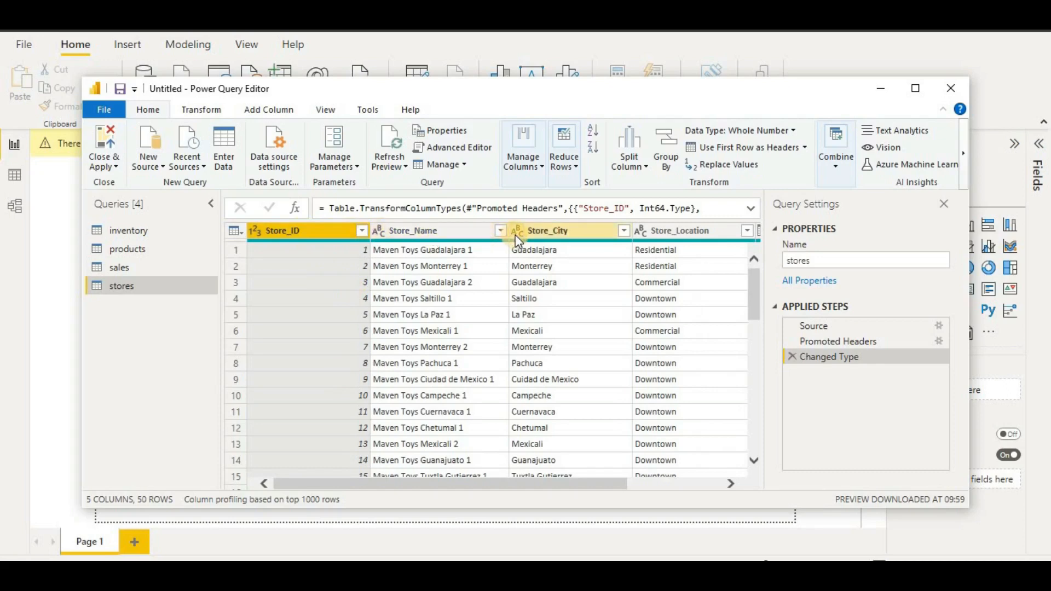
pyautogui.moveTo(439, 493); pyautogui.dragTo(570, 484)
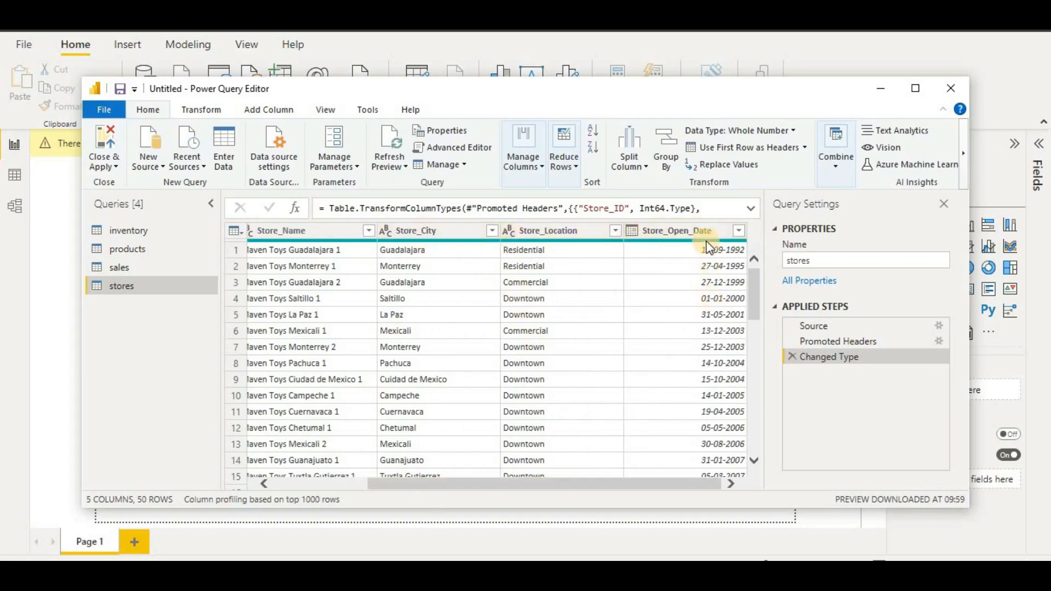
pyautogui.click(129, 250)
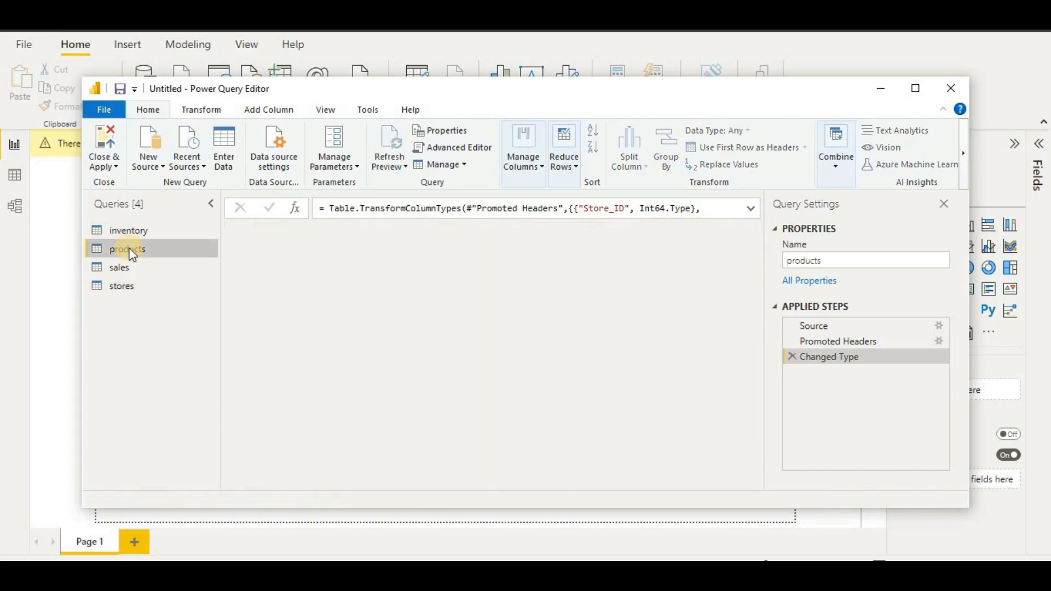
pyautogui.click(298, 232)
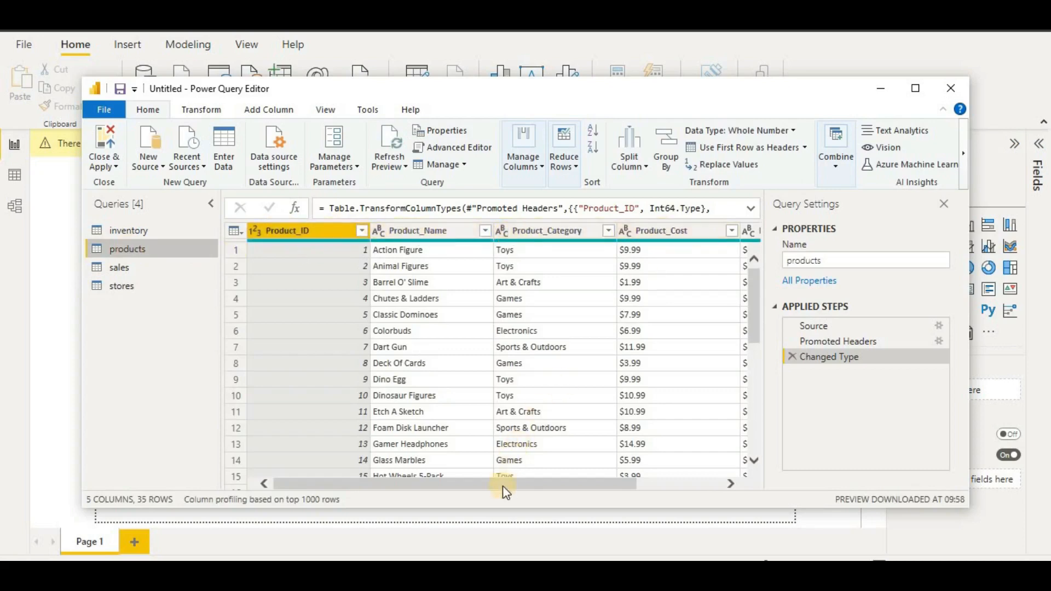
pyautogui.moveTo(503, 485); pyautogui.dragTo(617, 487)
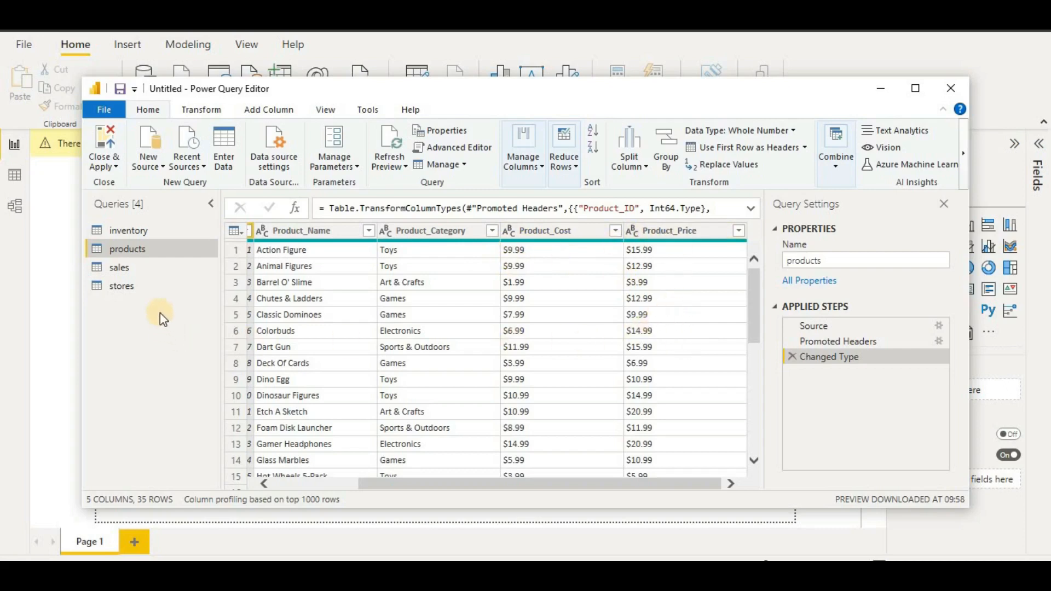
pyautogui.click(161, 272)
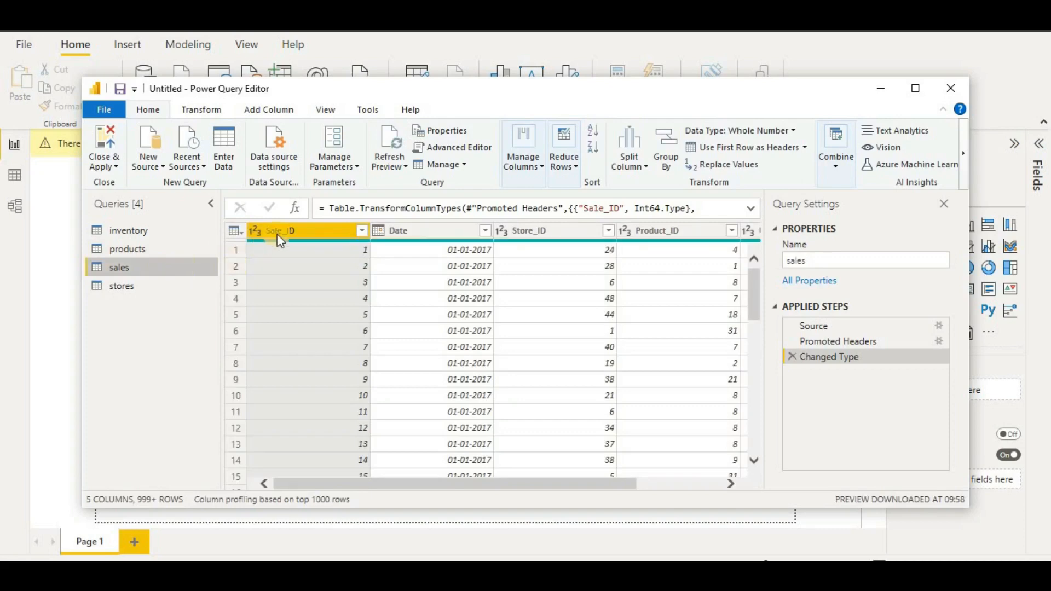
pyautogui.click(277, 235)
pyautogui.click(674, 486)
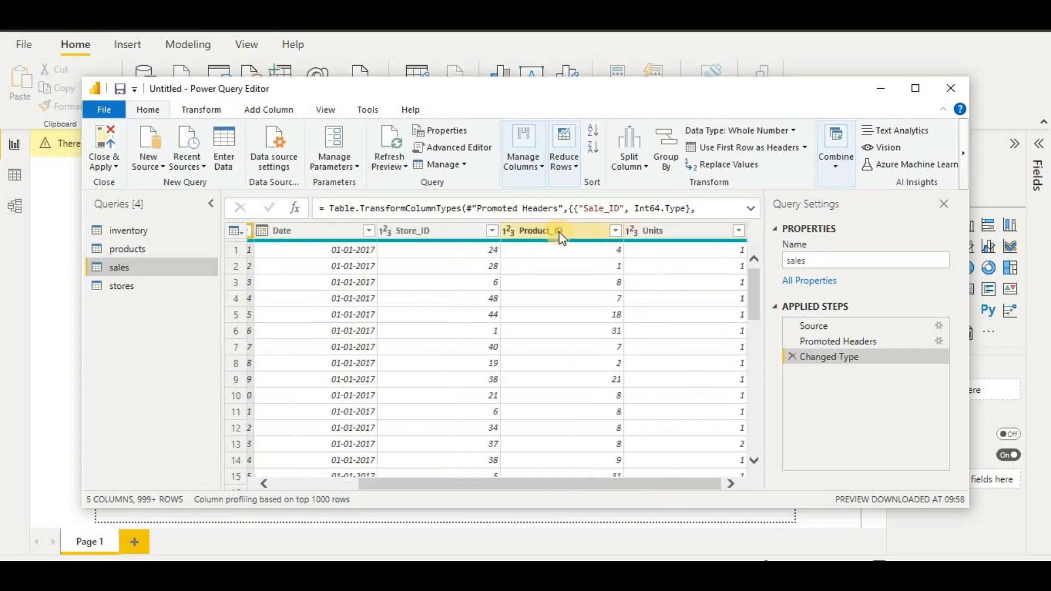
pyautogui.click(155, 287)
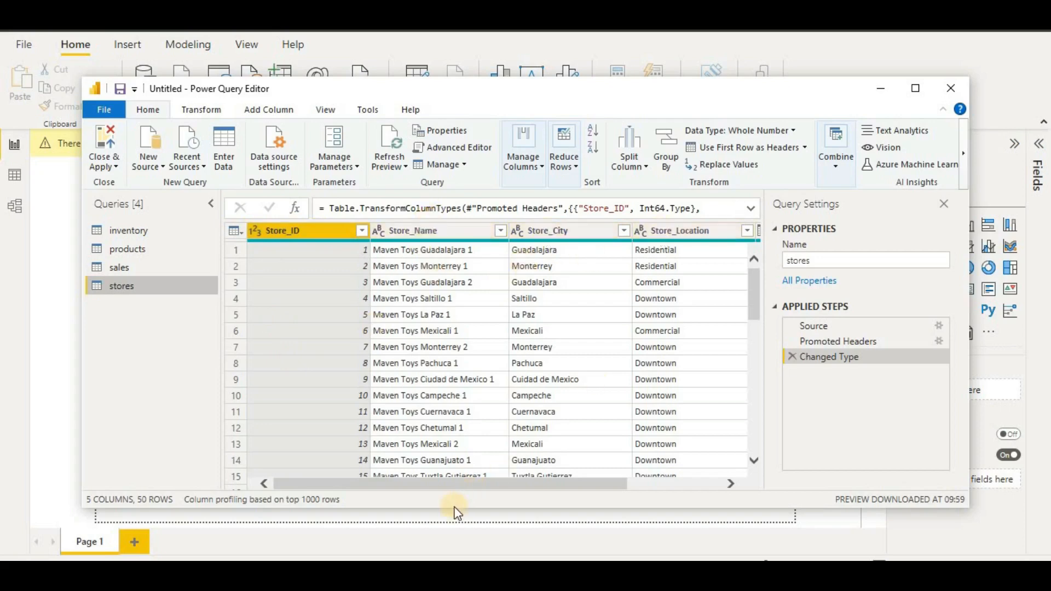
pyautogui.moveTo(536, 484); pyautogui.dragTo(630, 484)
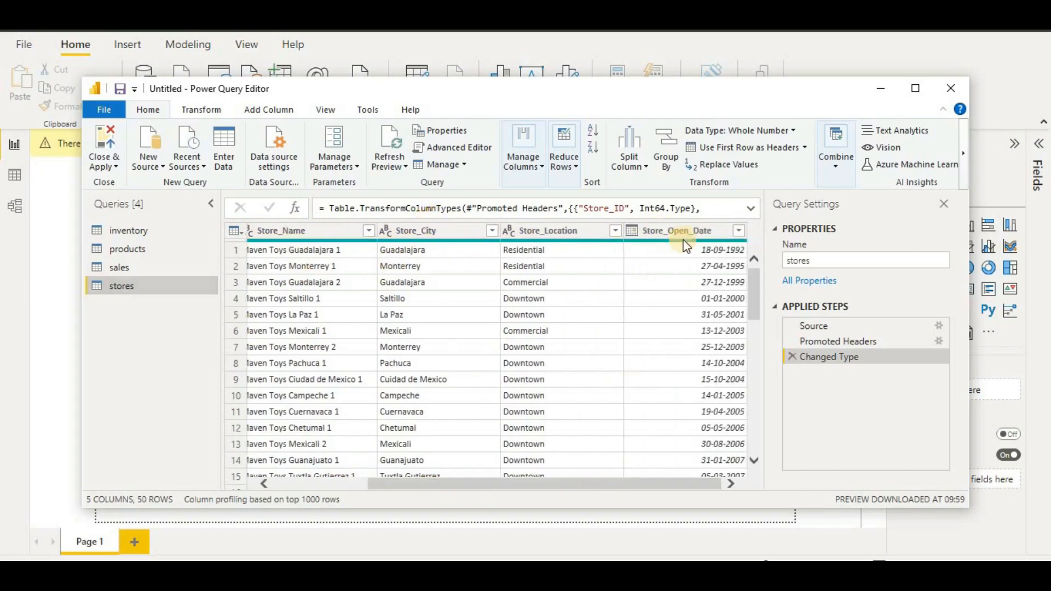
pyautogui.click(186, 267)
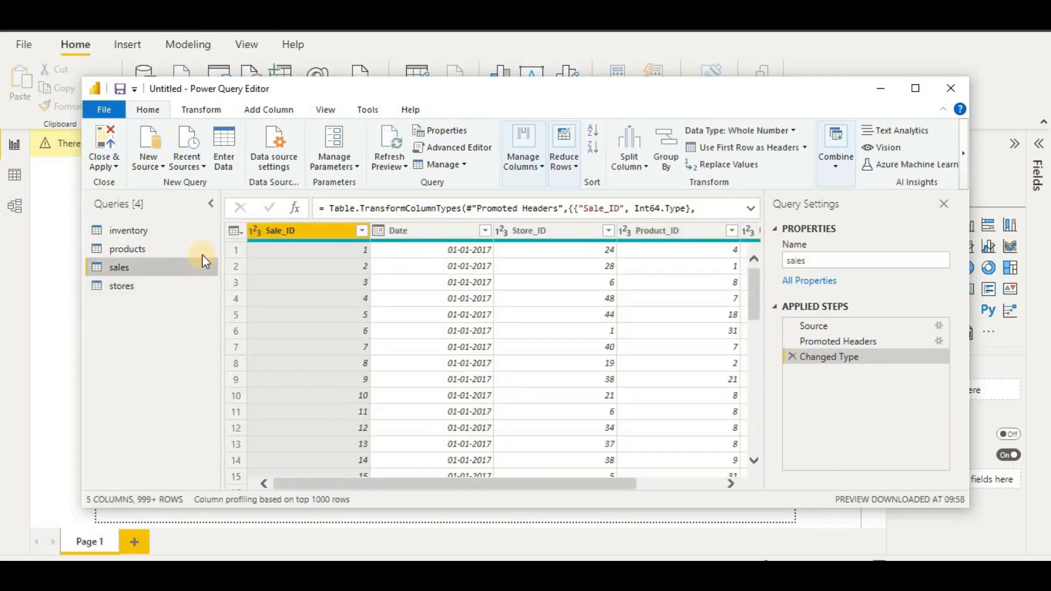
pyautogui.click(200, 248)
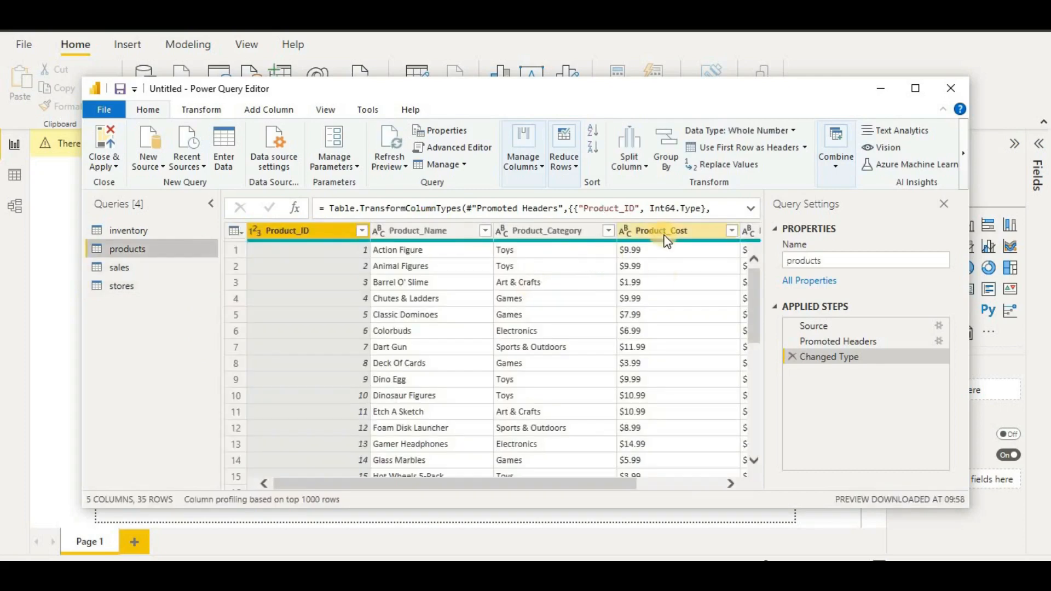
pyautogui.click(661, 231)
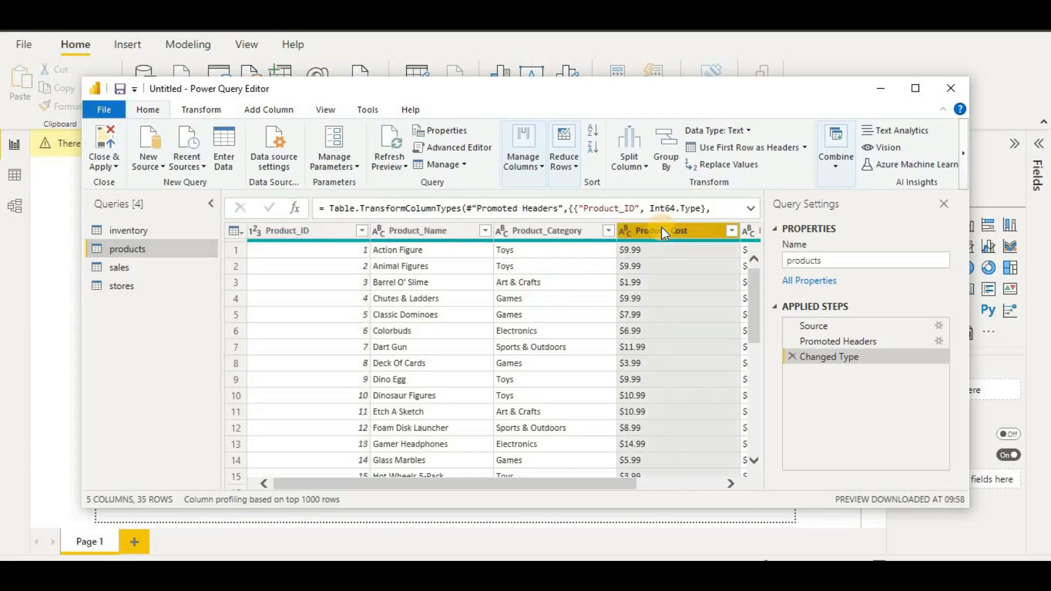
# - Split Product_Cost once after 1 character from the left, separating the $ sign
pyautogui.click(201, 109)
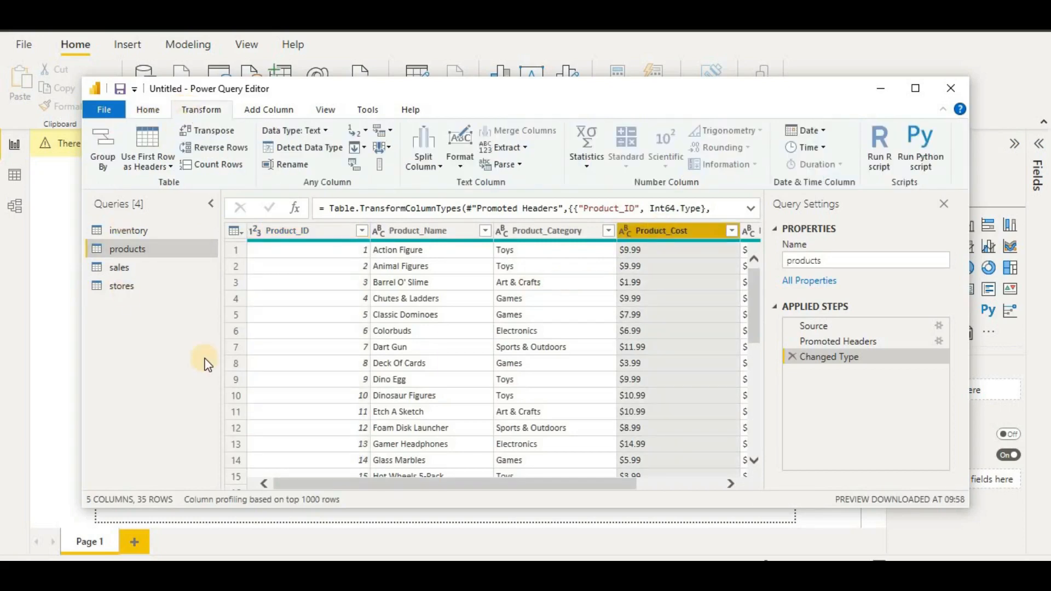
pyautogui.click(440, 164)
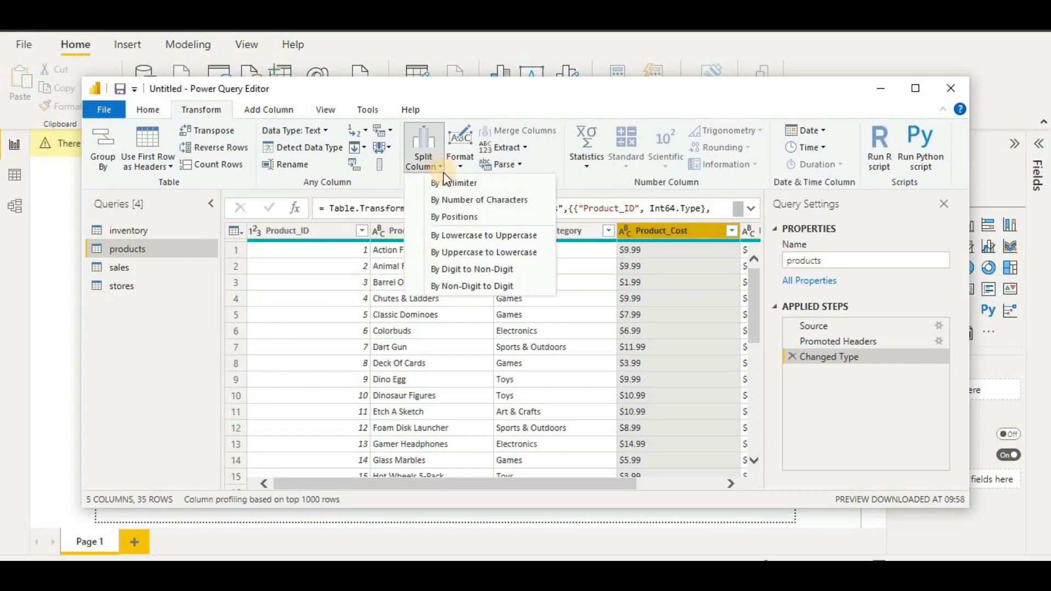
pyautogui.click(458, 200)
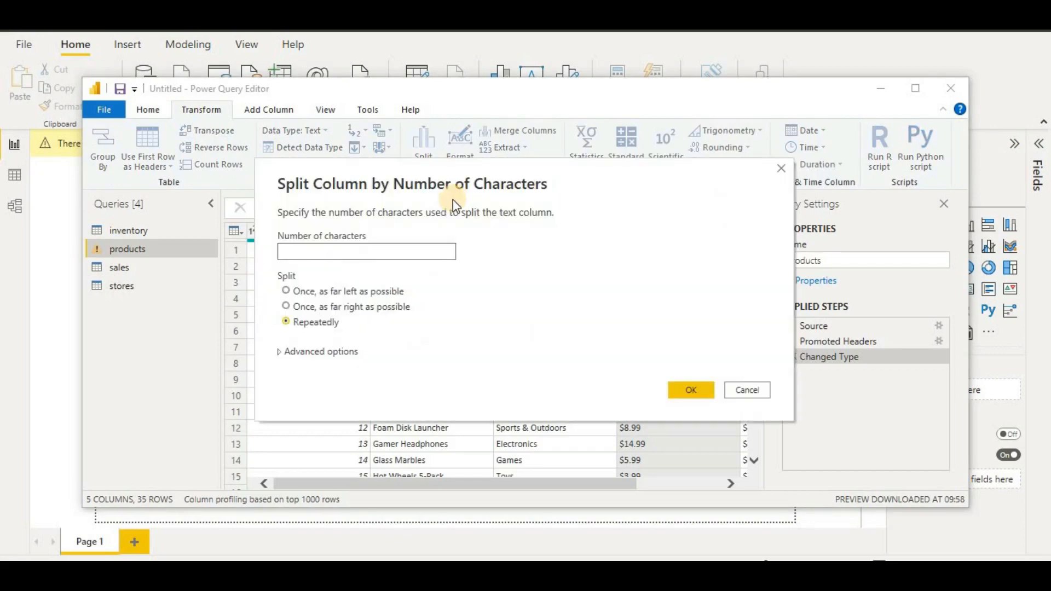
pyautogui.click(340, 250)
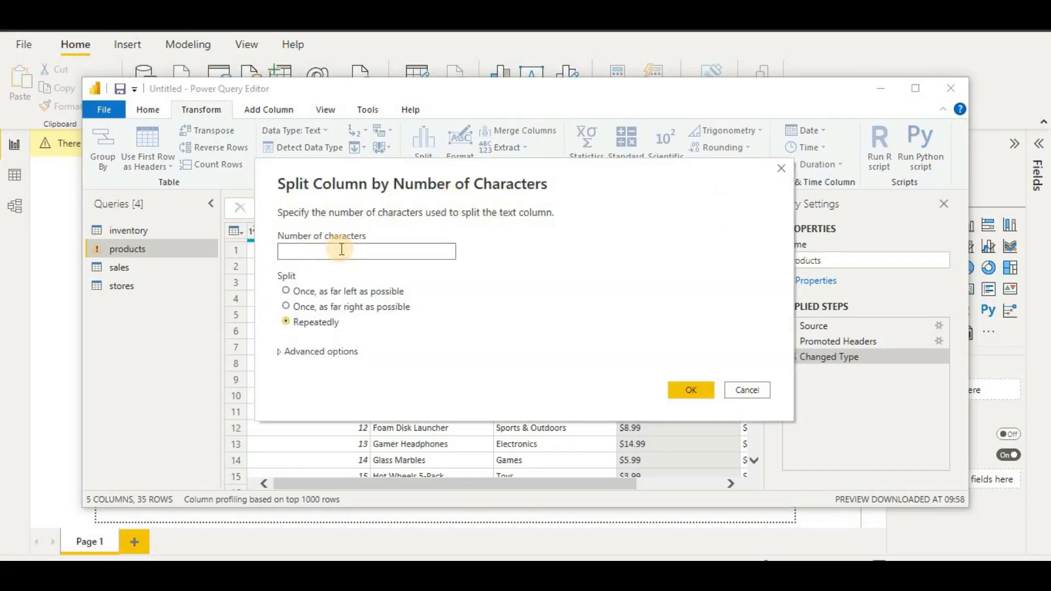
pyautogui.write('1')
pyautogui.click(346, 294)
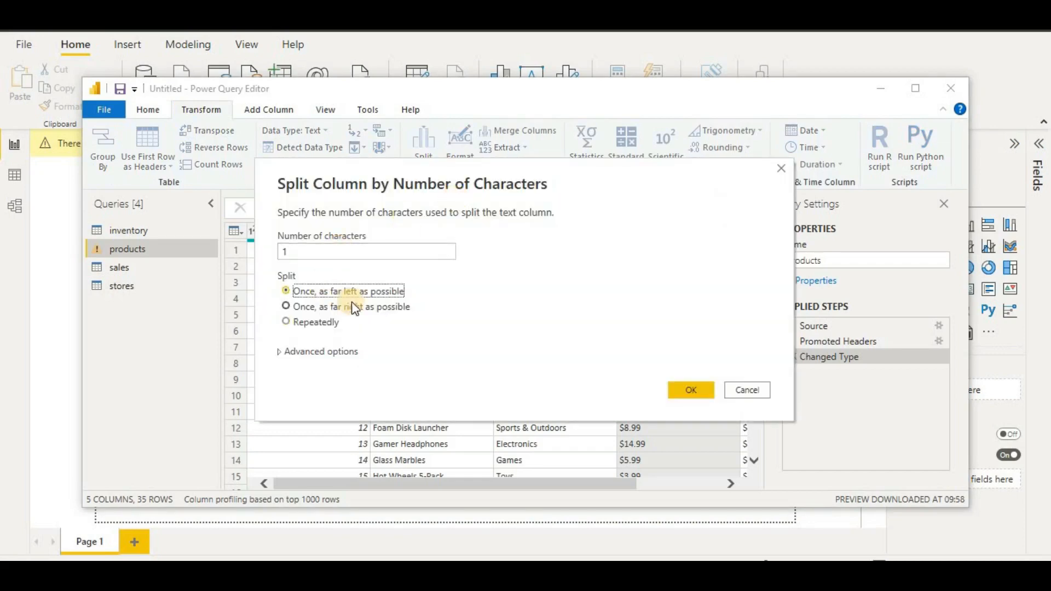
pyautogui.click(700, 387)
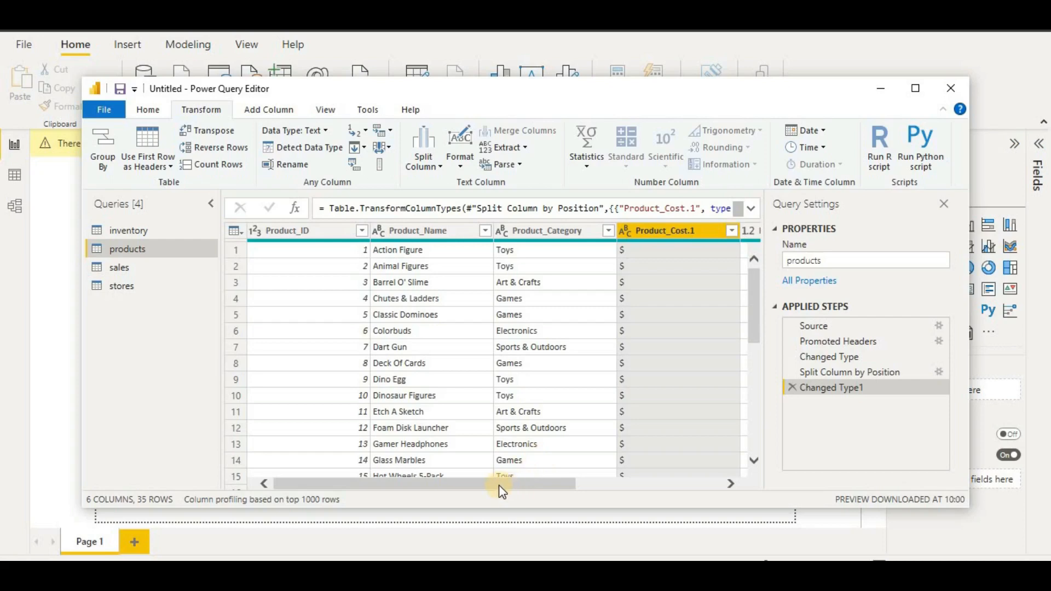
# - Split Product_Price the same way, once after the first character from the left
pyautogui.moveTo(498, 486); pyautogui.dragTo(734, 486)
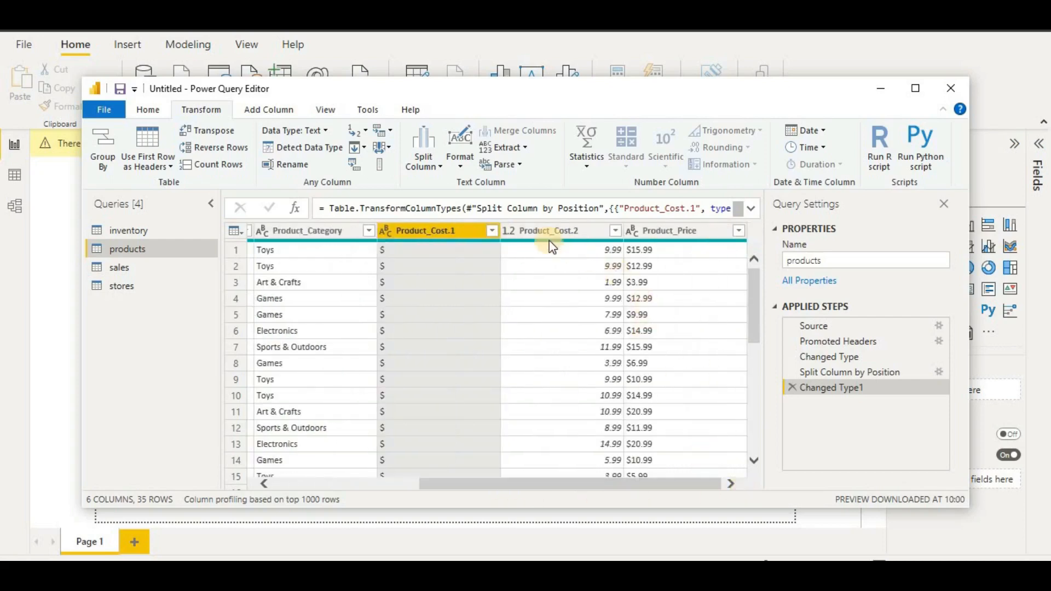
pyautogui.click(655, 230)
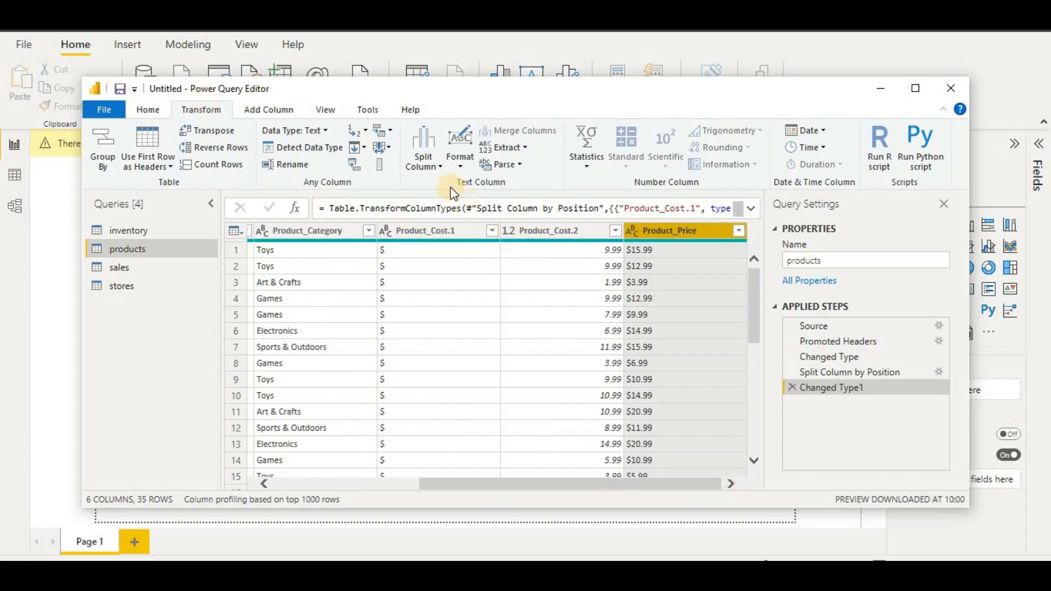
pyautogui.click(434, 159)
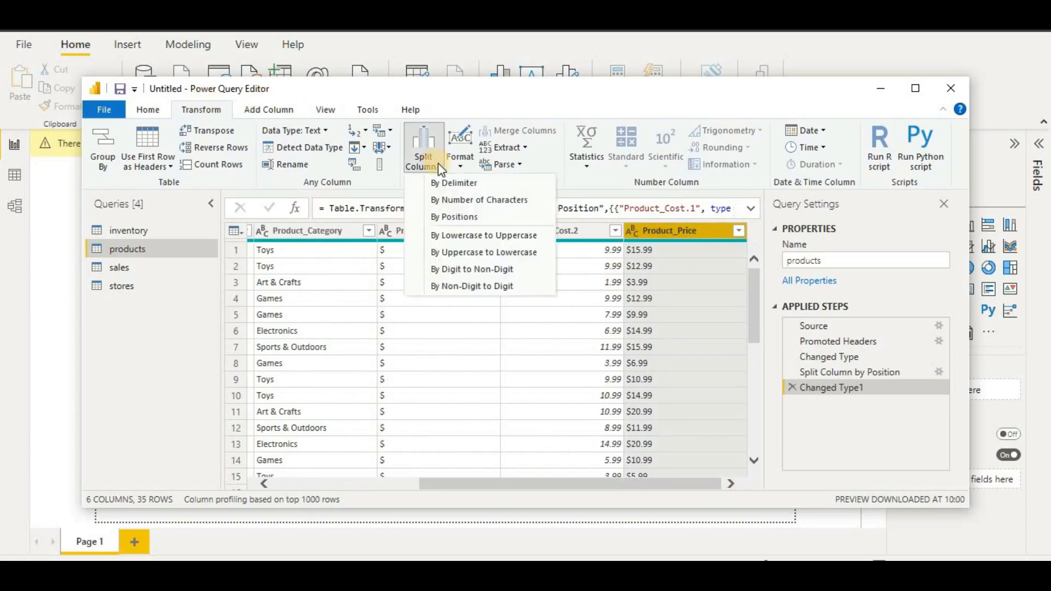
pyautogui.click(562, 200)
pyautogui.click(338, 254)
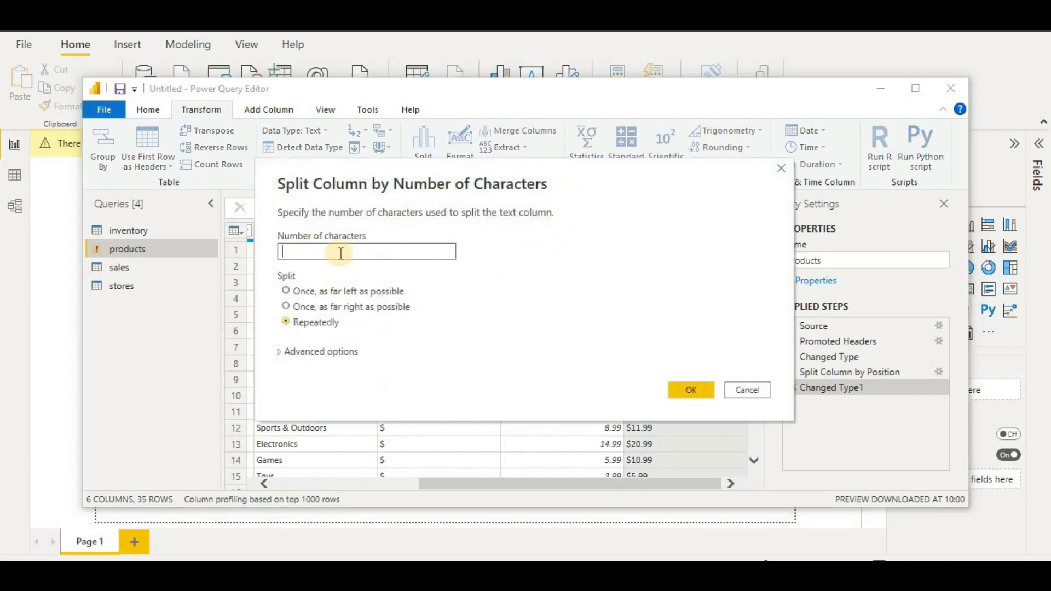
pyautogui.click(301, 292)
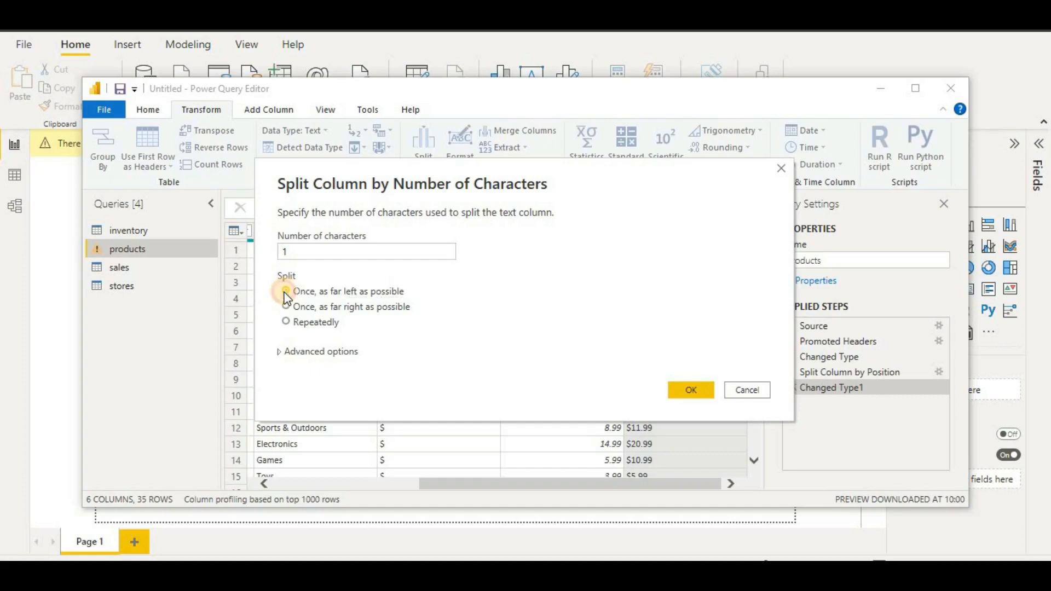
pyautogui.click(688, 391)
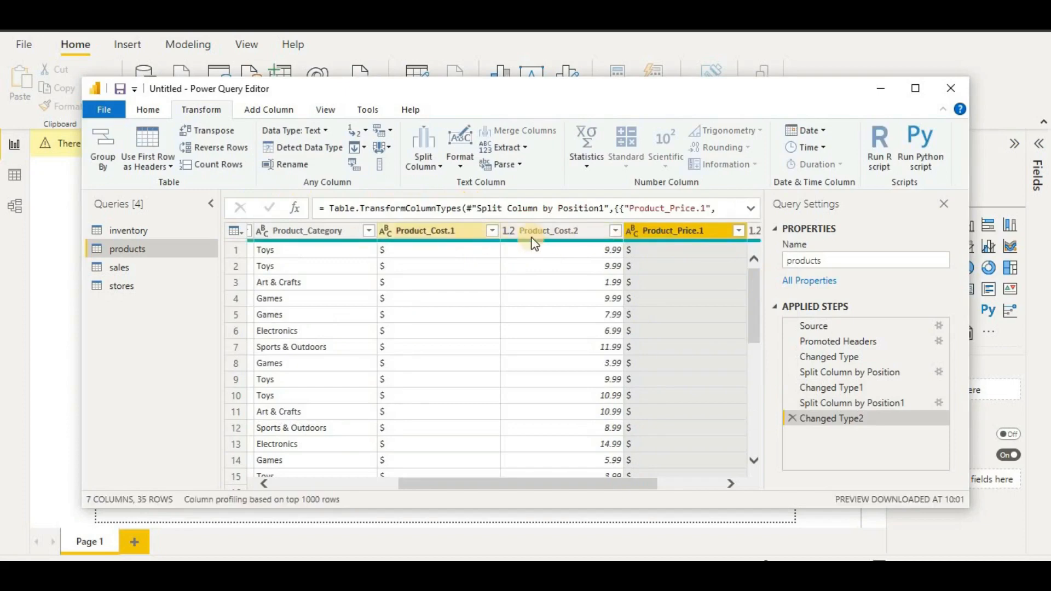
# - Remove the Product_Cost.1 and Product_Price.1 dollar-sign columns
pyautogui.rightClick(451, 230)
pyautogui.click(478, 215)
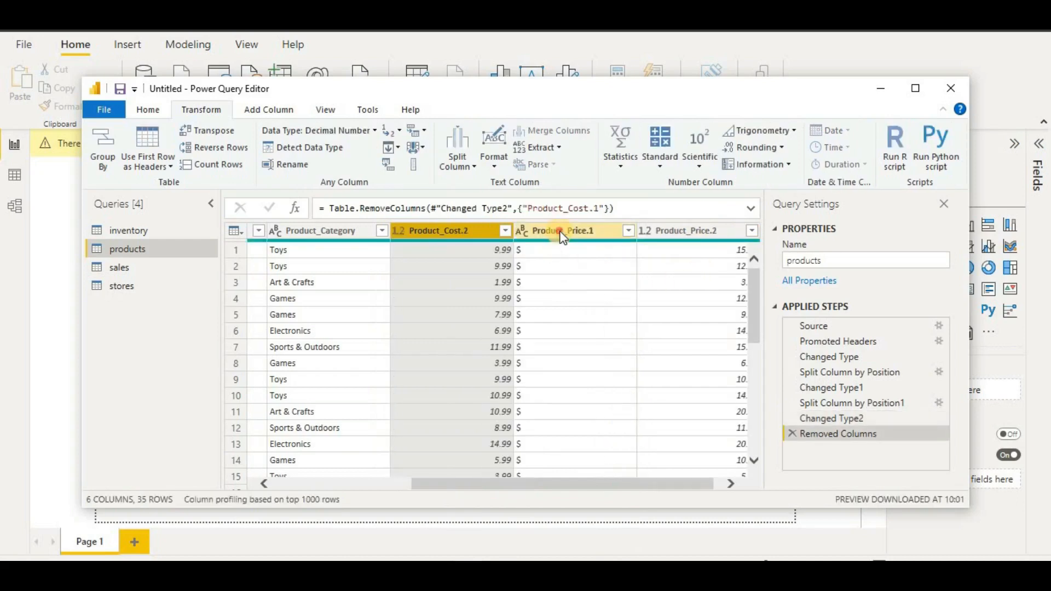
pyautogui.click(559, 231)
pyautogui.rightClick(559, 231)
pyautogui.click(602, 213)
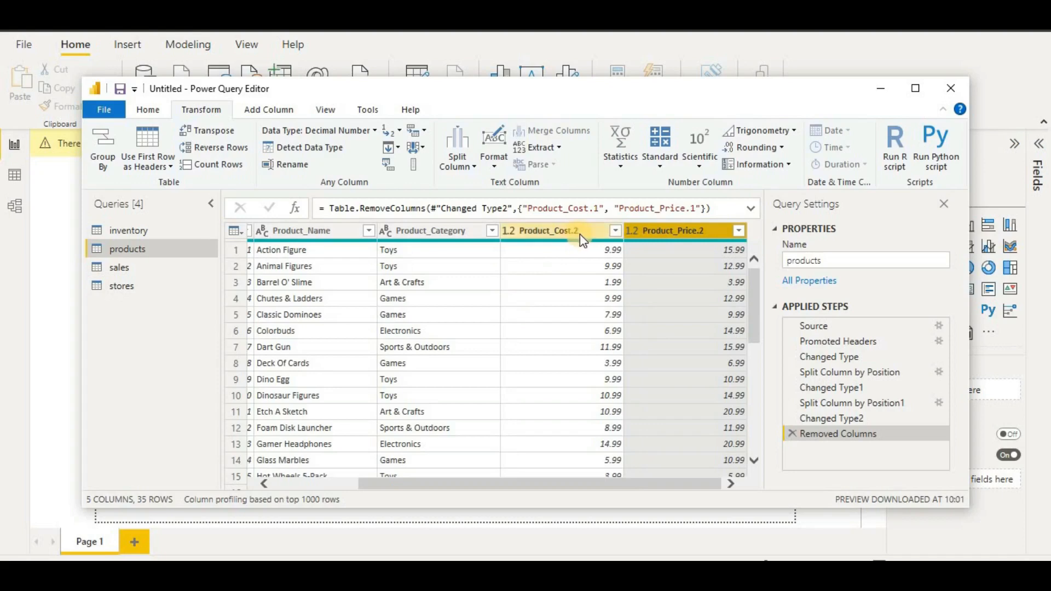
# - Rename Product_Cost.2 and Product_Price.2 to Product_Cost and Product_Price
pyautogui.doubleClick(580, 234)
pyautogui.click(584, 233)
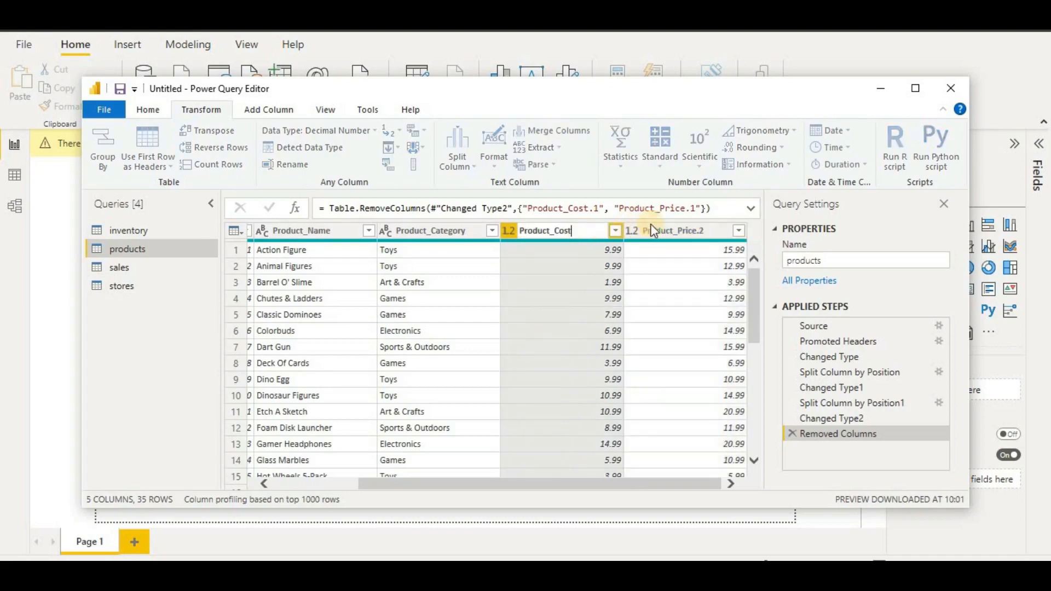
pyautogui.press('Return')
pyautogui.click(716, 230)
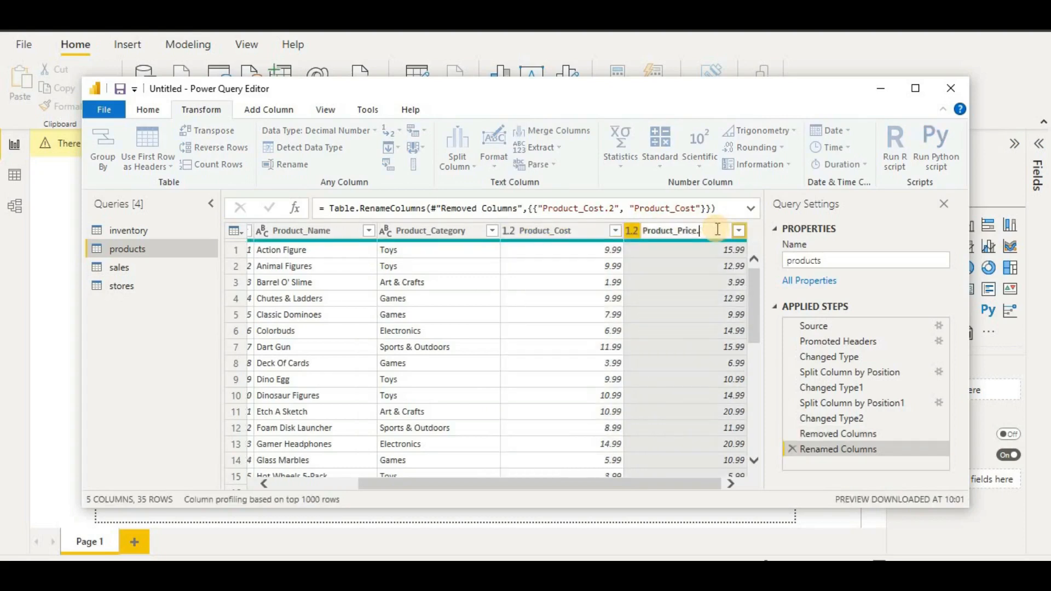
pyautogui.press('BackSpace')
pyautogui.press('Return')
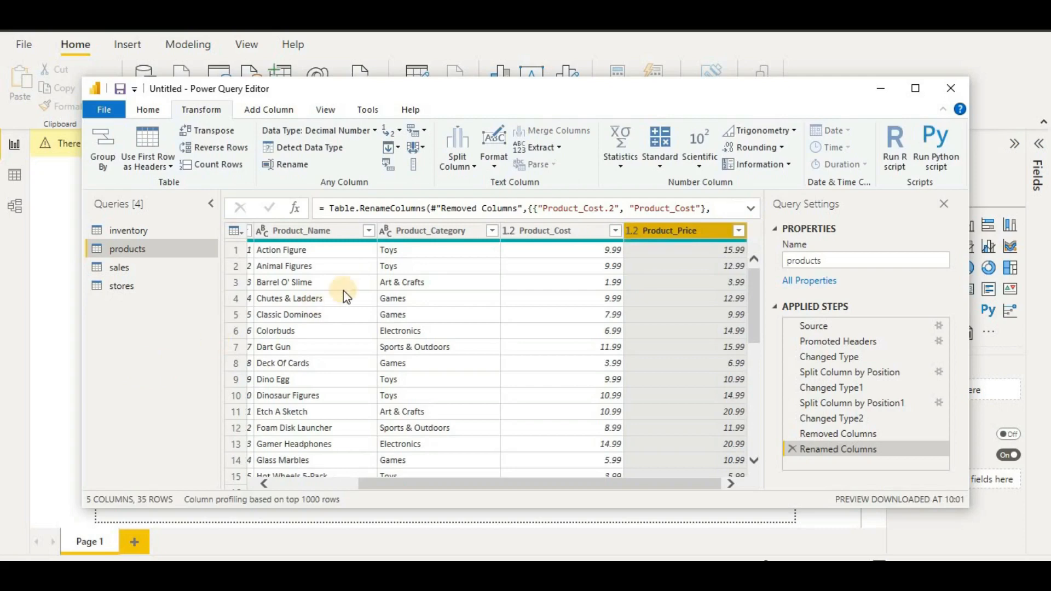
pyautogui.click(328, 112)
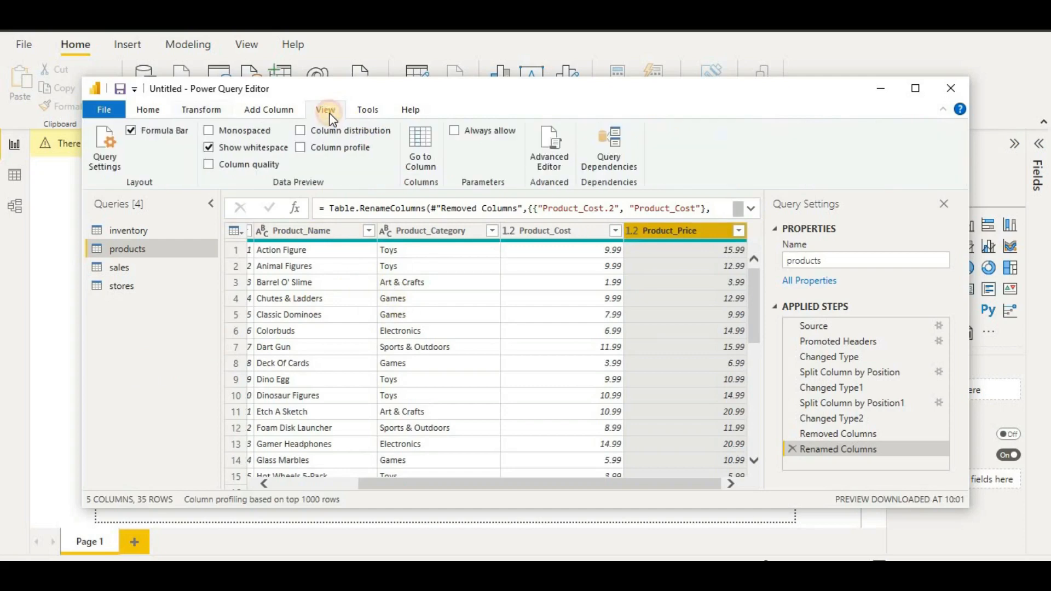
pyautogui.click(265, 164)
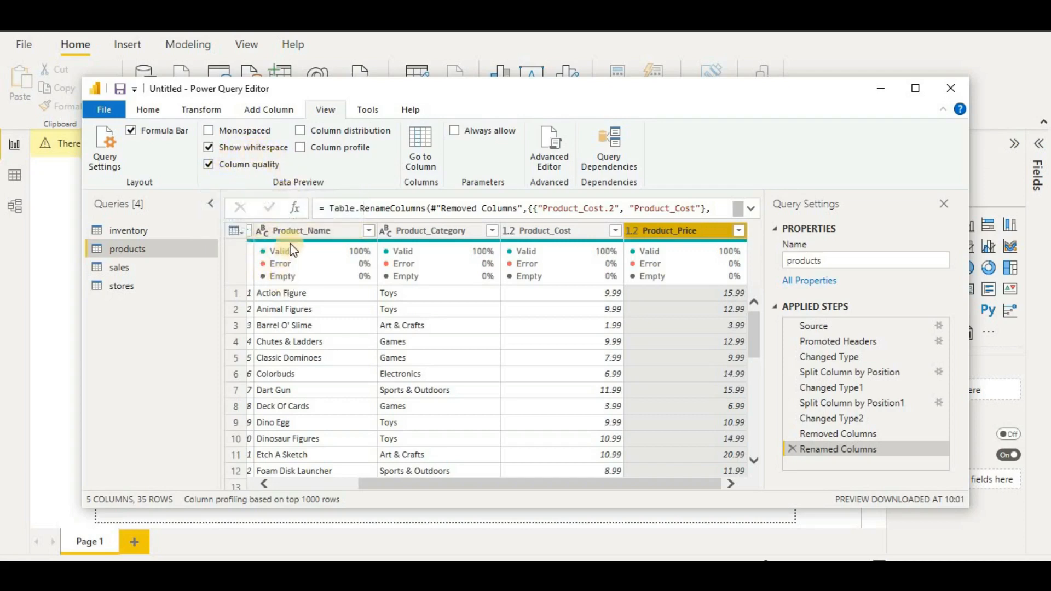
pyautogui.moveTo(495, 284)
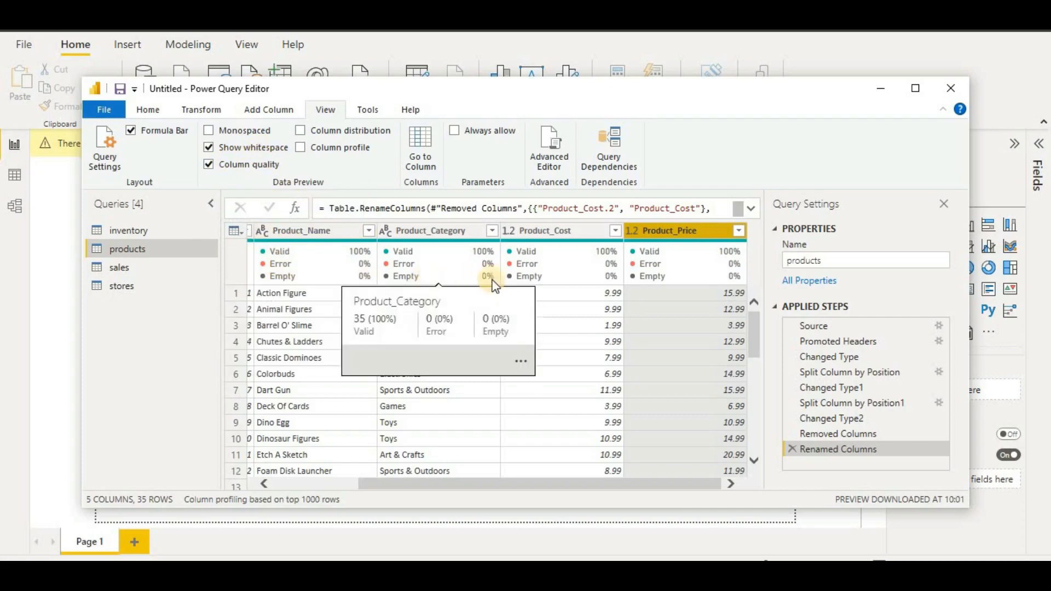
pyautogui.click(142, 230)
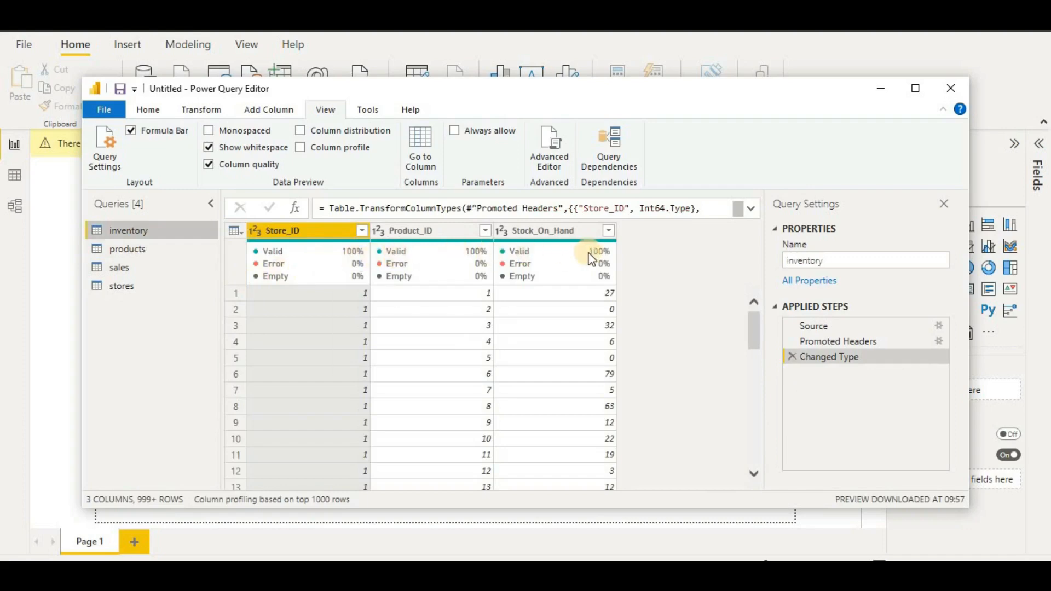
pyautogui.click(149, 270)
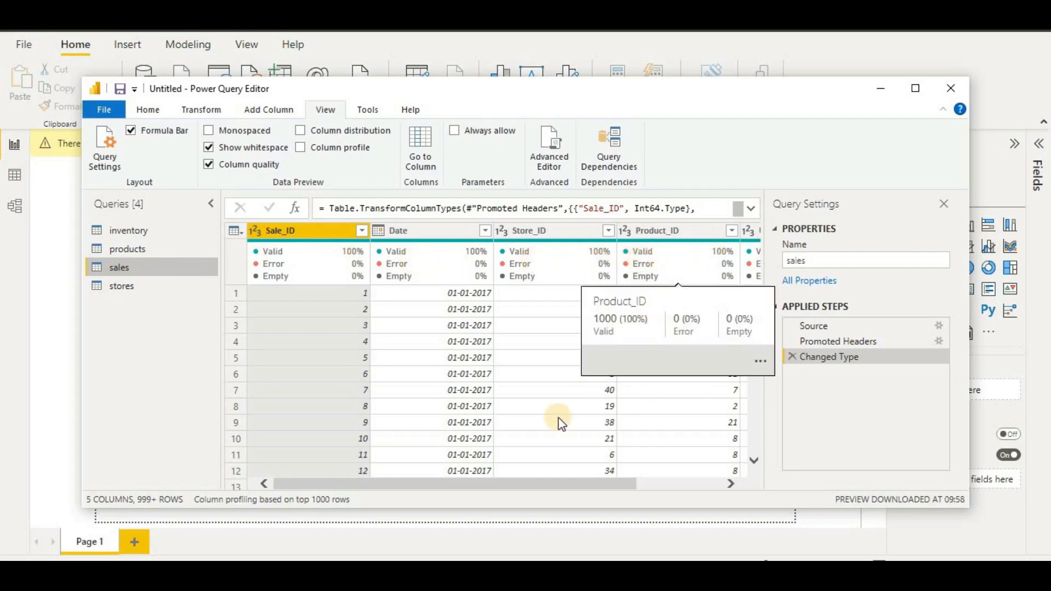
pyautogui.moveTo(487, 492); pyautogui.dragTo(684, 495)
pyautogui.click(155, 288)
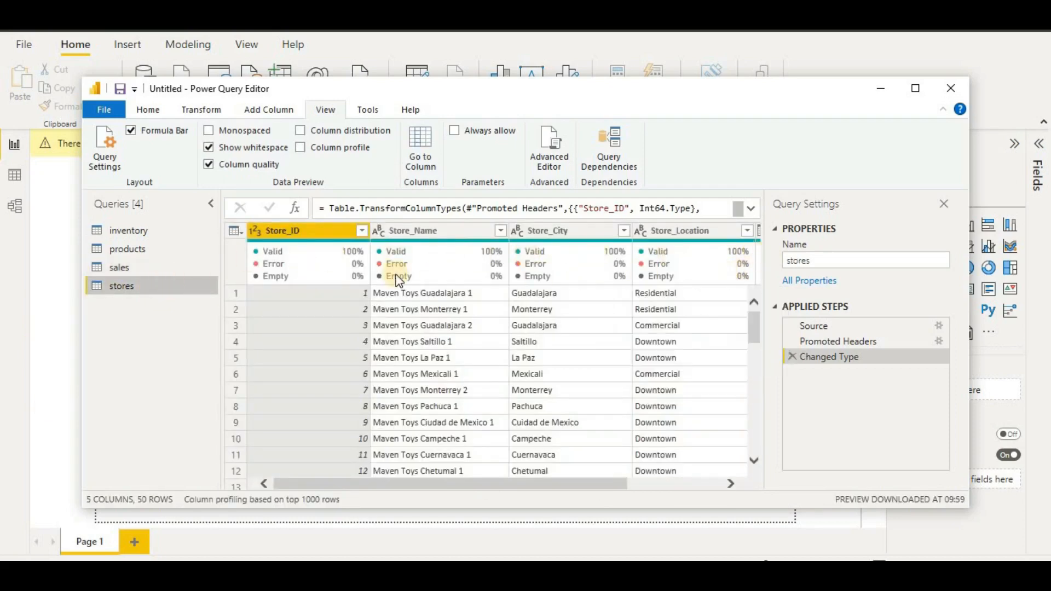
pyautogui.moveTo(398, 281)
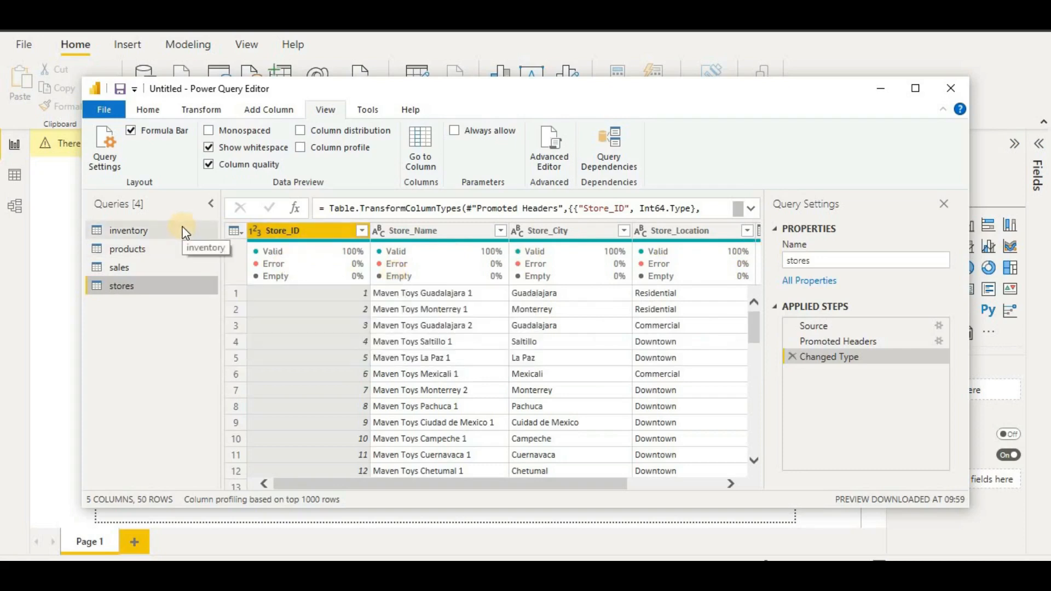
pyautogui.click(210, 111)
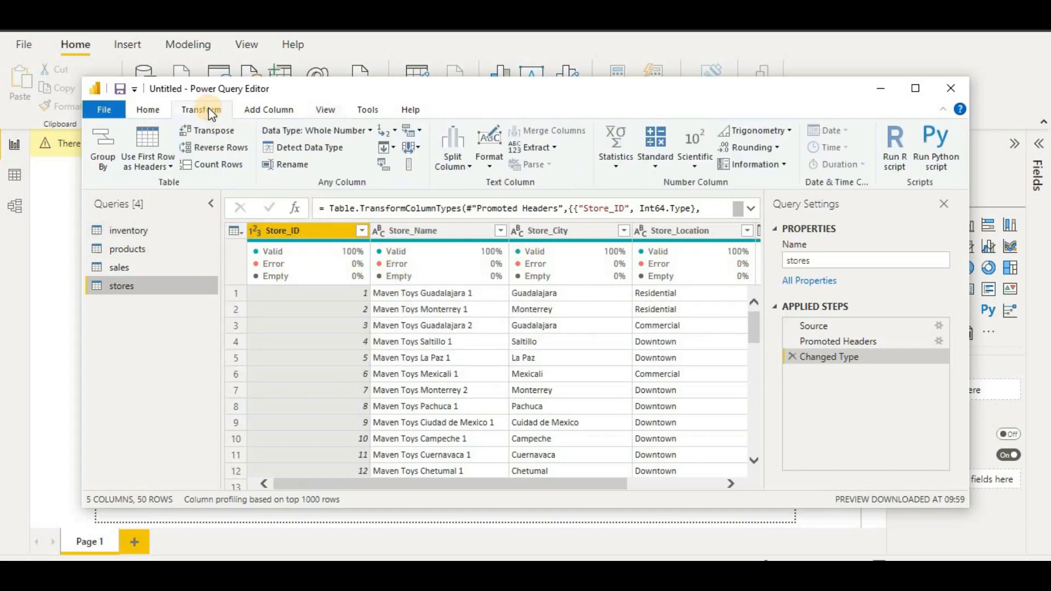
pyautogui.click(160, 111)
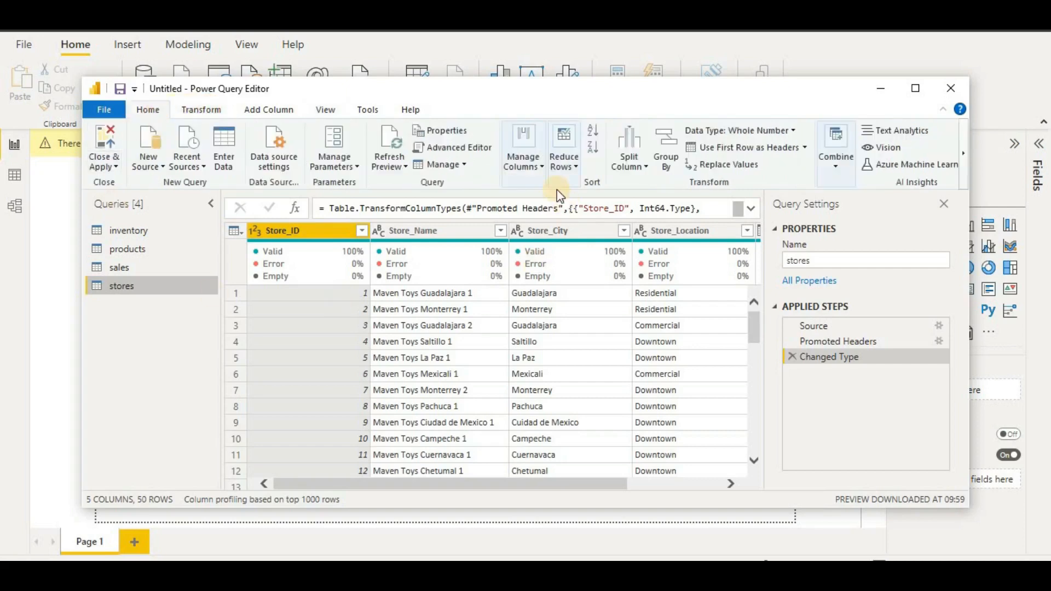
pyautogui.click(541, 168)
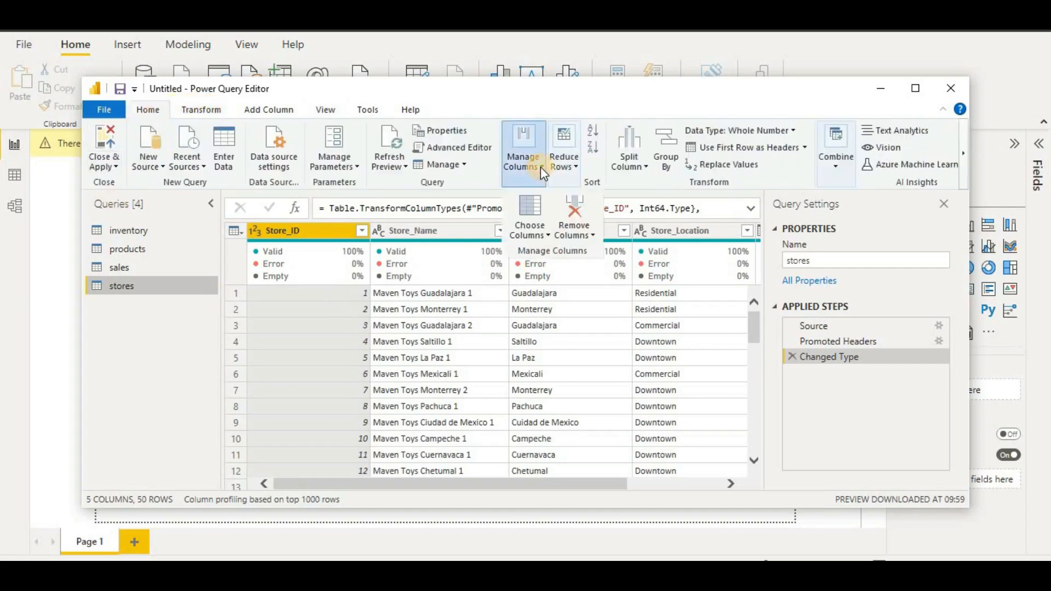
pyautogui.click(559, 170)
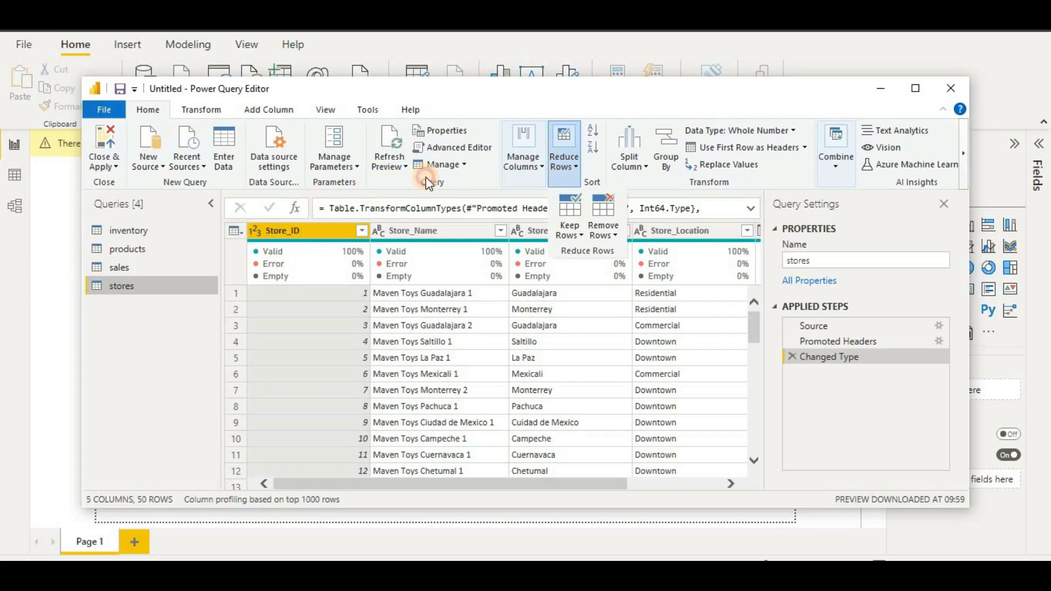
pyautogui.click(330, 249)
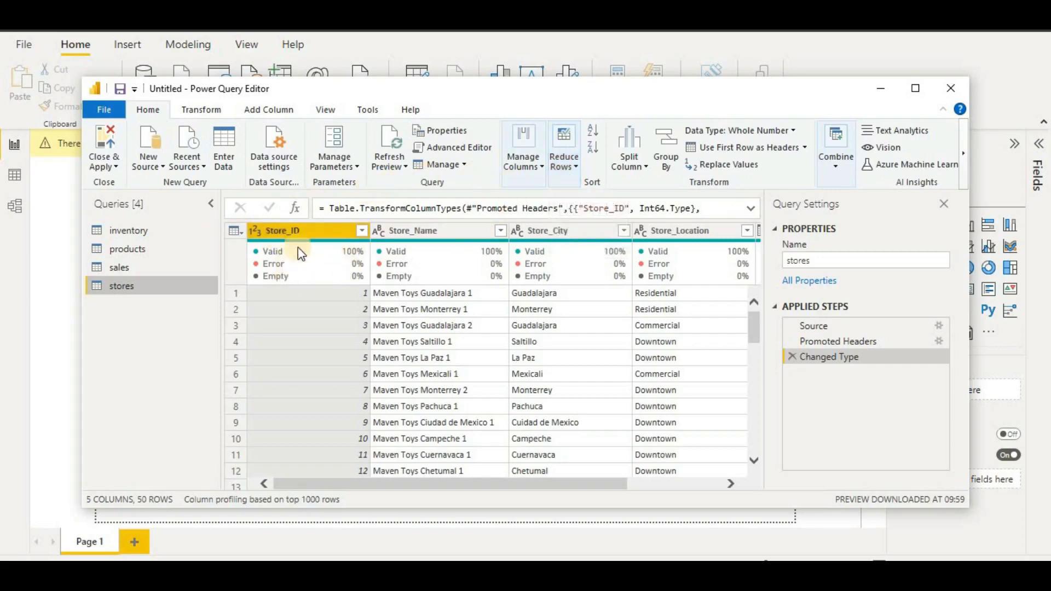
pyautogui.click(166, 236)
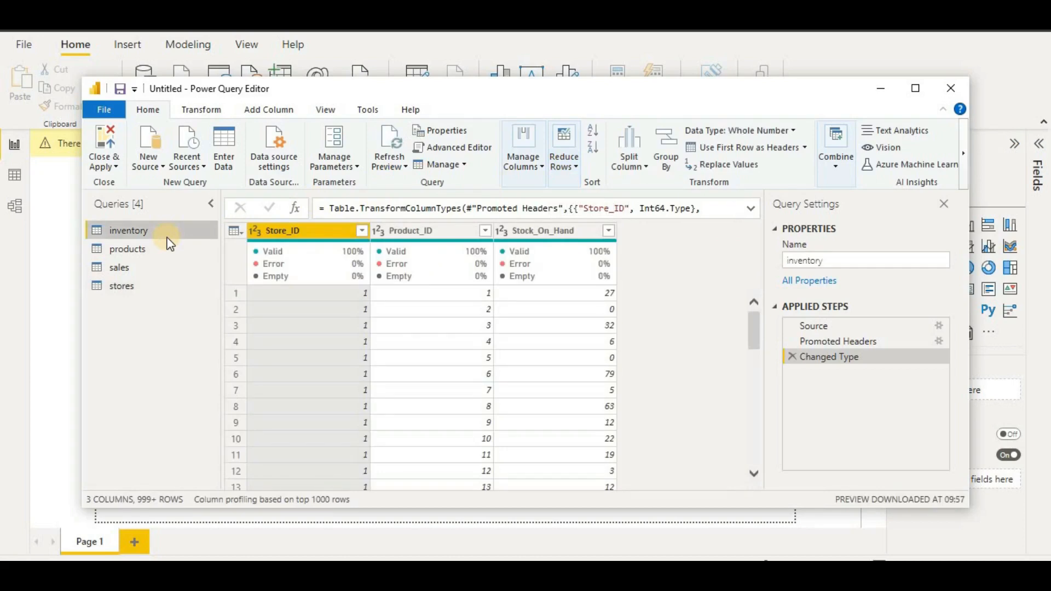
# - Exit Power Query Editor through the Close & Apply option for the four queries
pyautogui.click(97, 164)
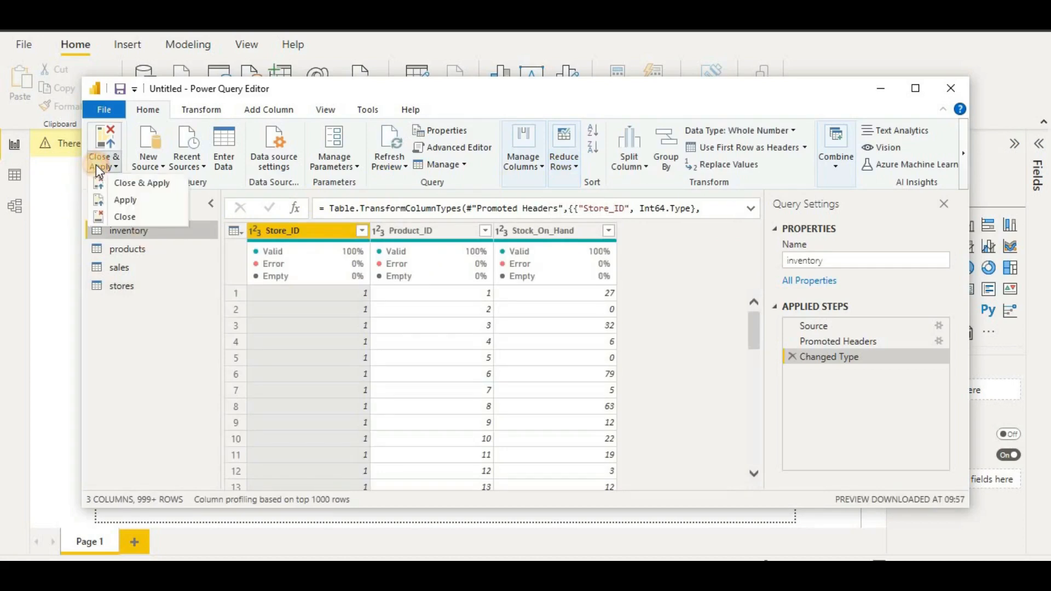
pyautogui.click(120, 181)
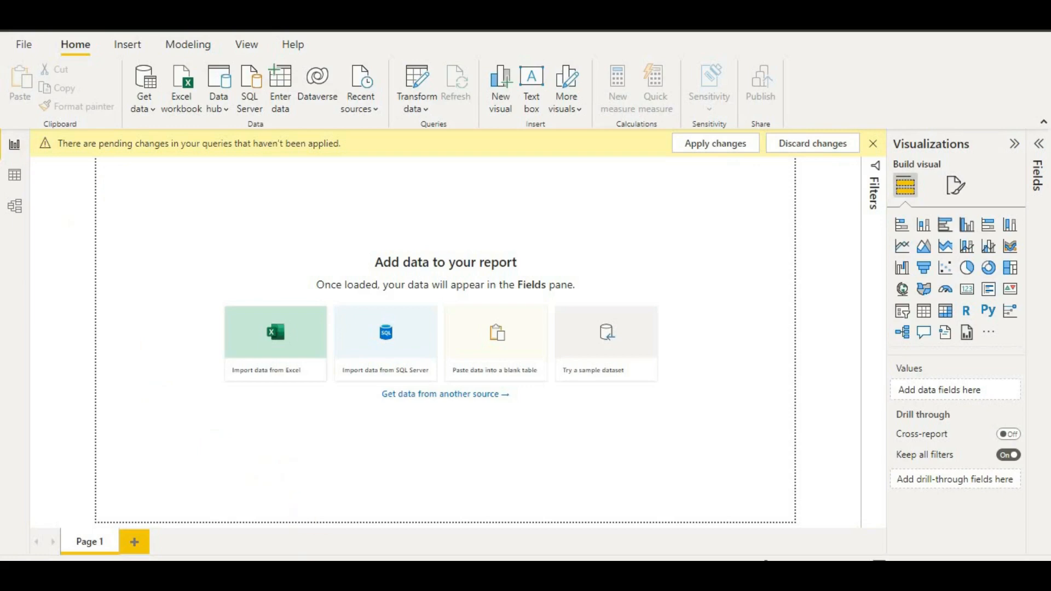
pyautogui.moveTo(355, 584)
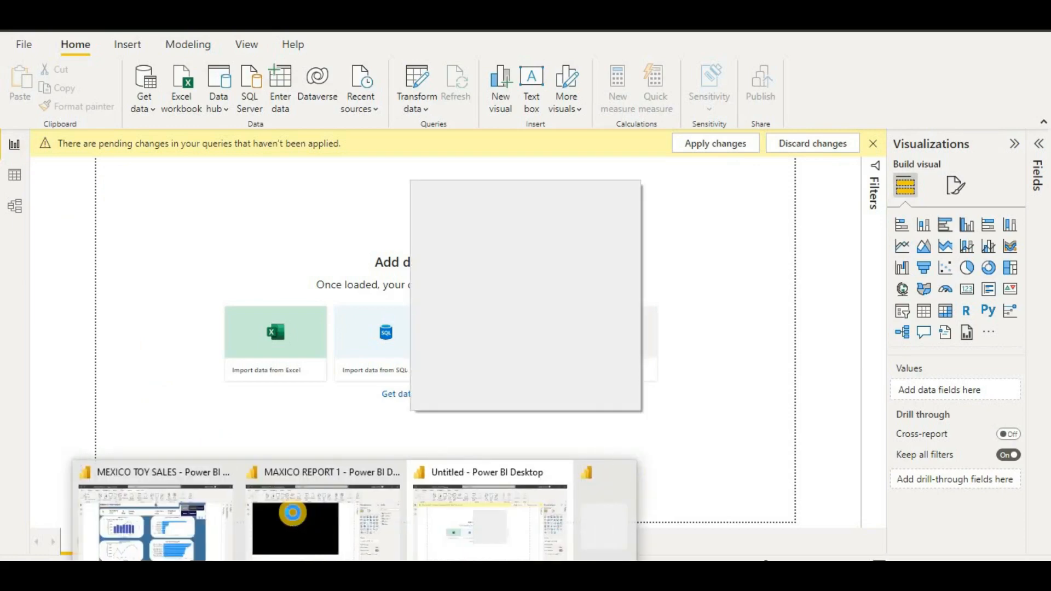
pyautogui.click(293, 512)
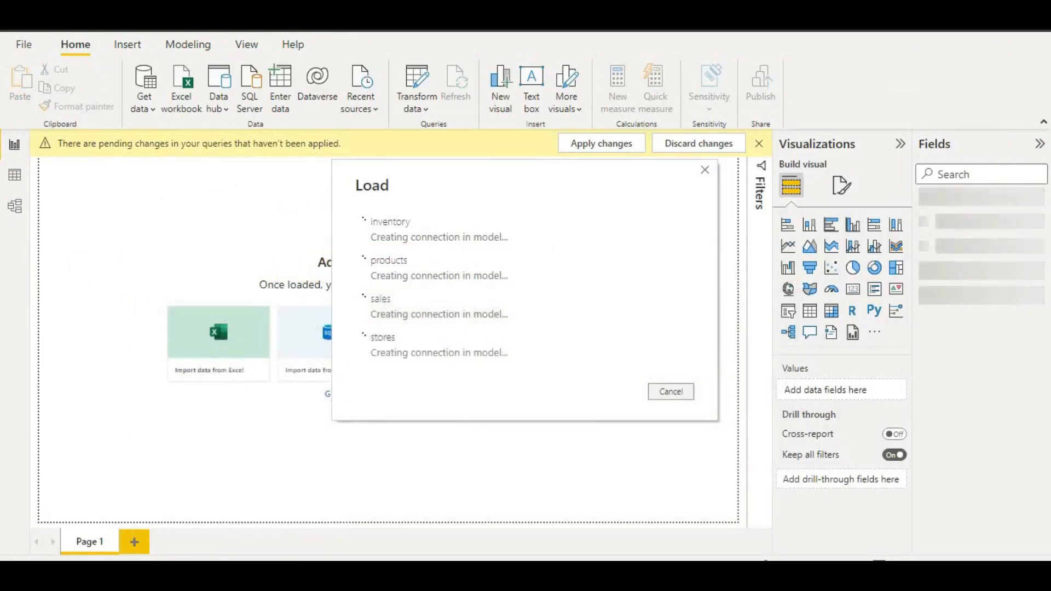
# - Browse Page 2, Page 1 and Duplicate of Page 1 in the other reports, then return to the untitled report
pyautogui.click(286, 531)
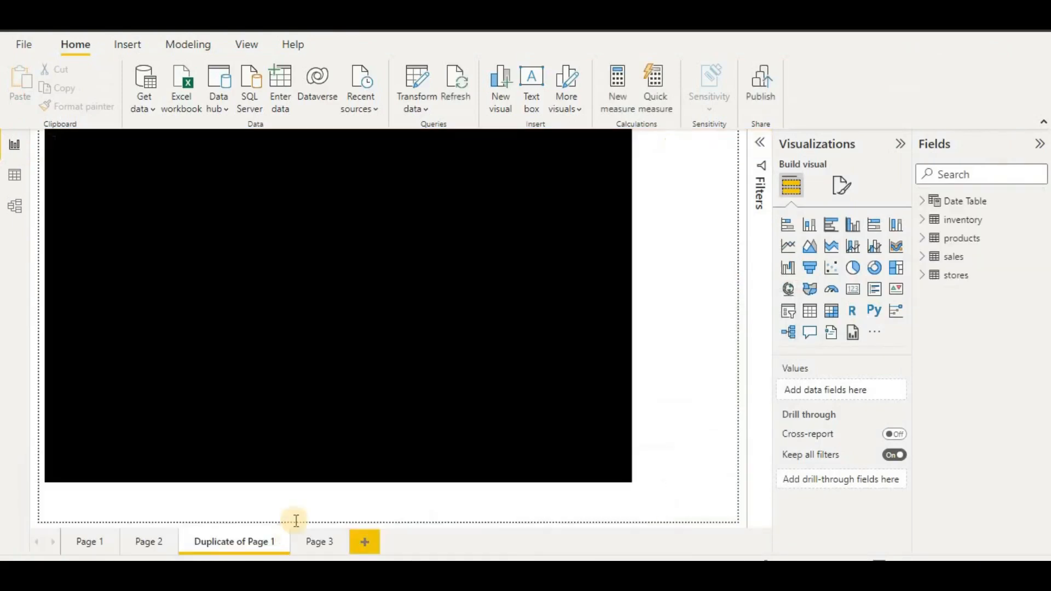
pyautogui.click(146, 542)
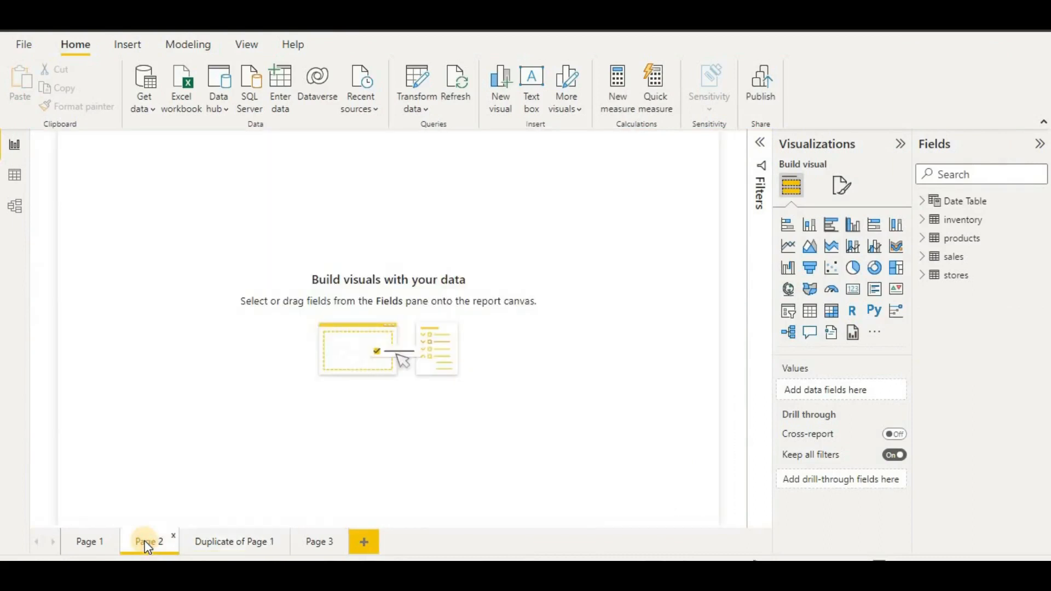
pyautogui.click(96, 542)
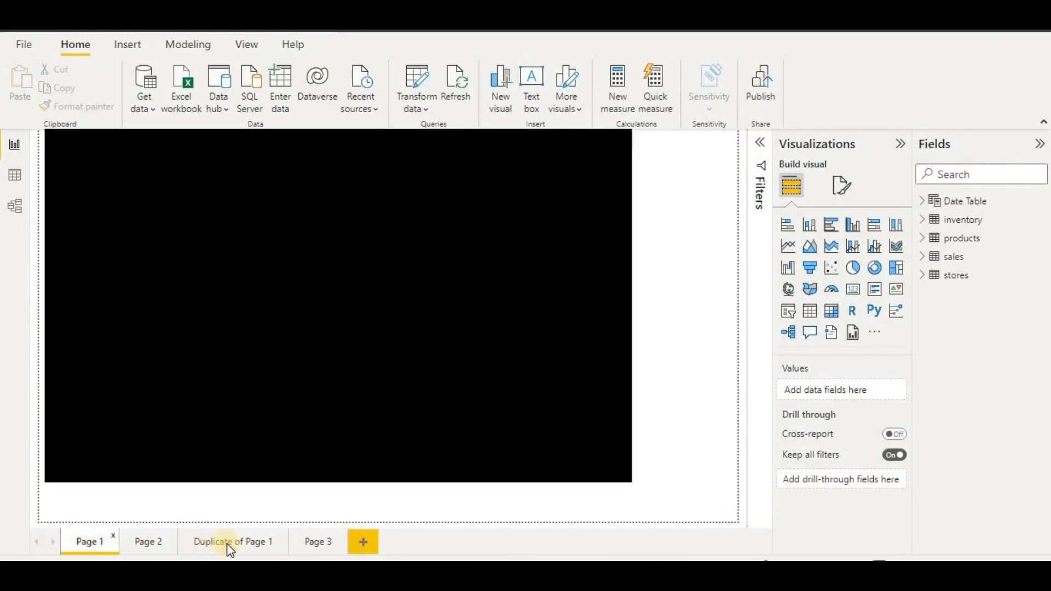
pyautogui.click(227, 543)
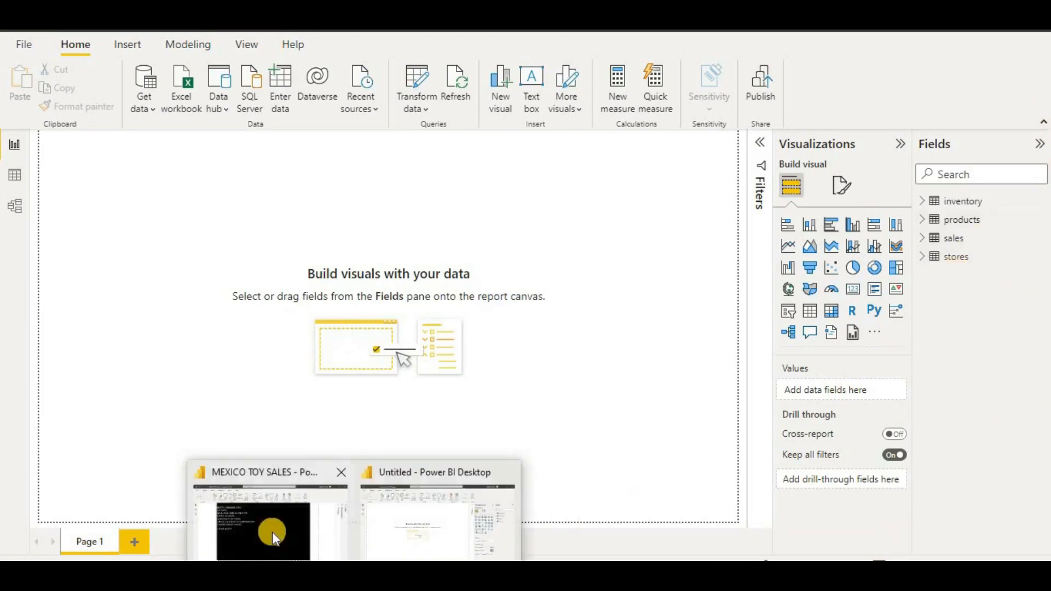
pyautogui.click(273, 531)
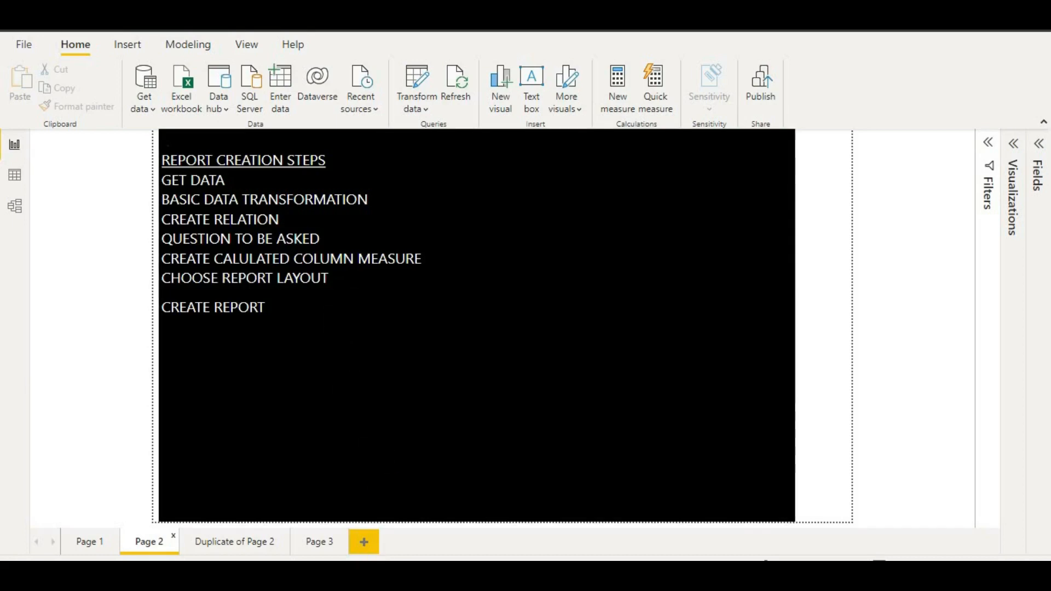
pyautogui.moveTo(355, 576)
pyautogui.click(416, 542)
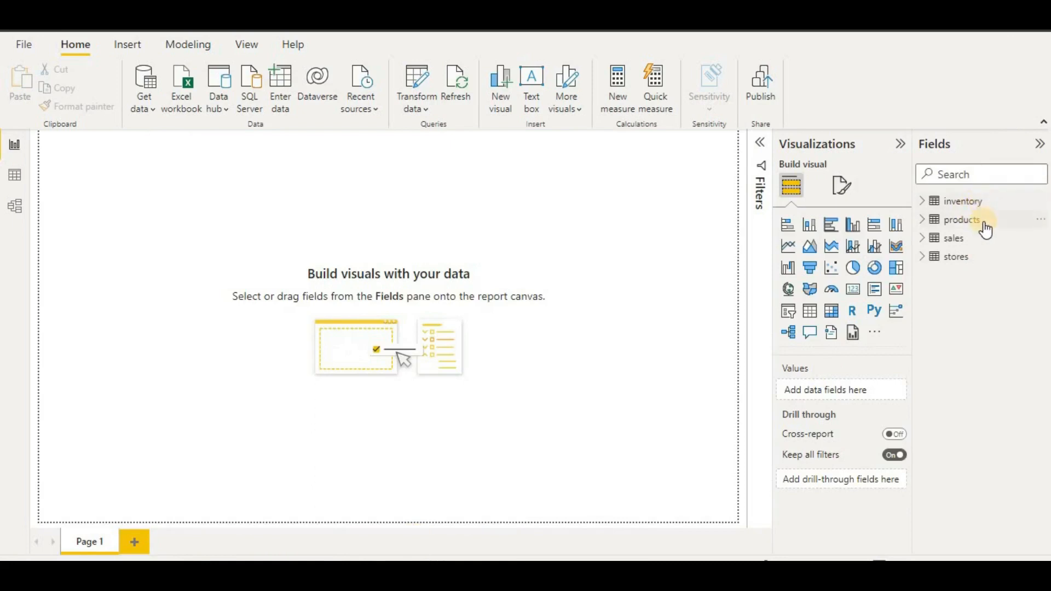
pyautogui.click(16, 208)
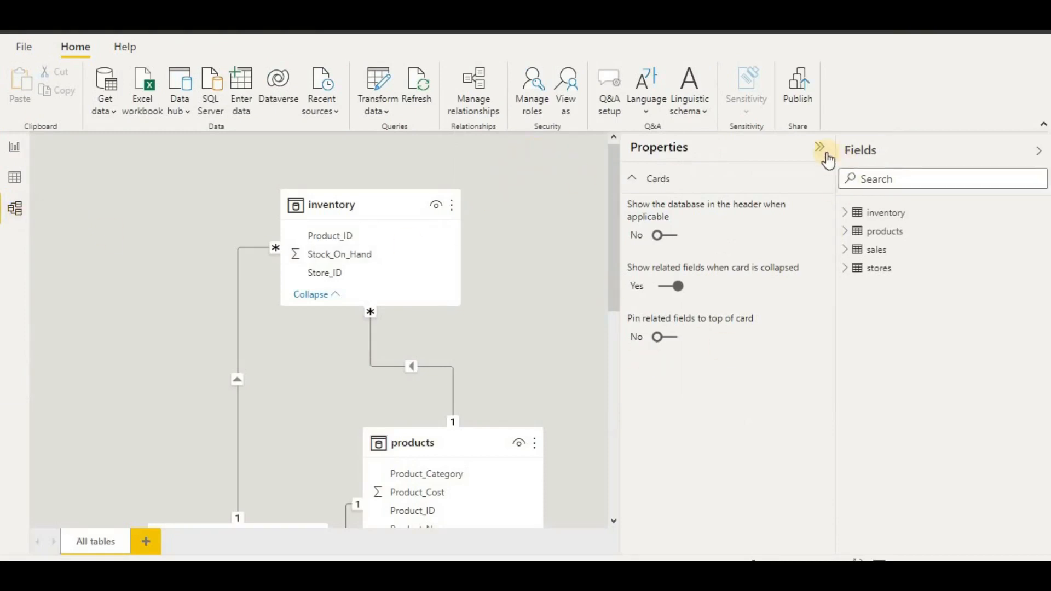
pyautogui.click(820, 148)
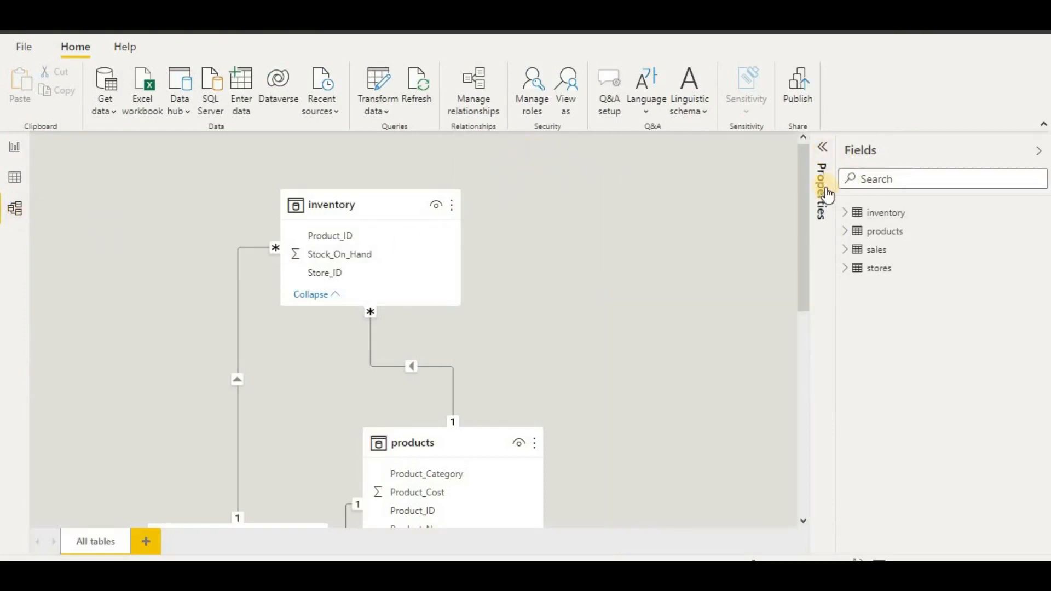
pyautogui.click(1037, 153)
pyautogui.moveTo(997, 171); pyautogui.dragTo(1001, 239)
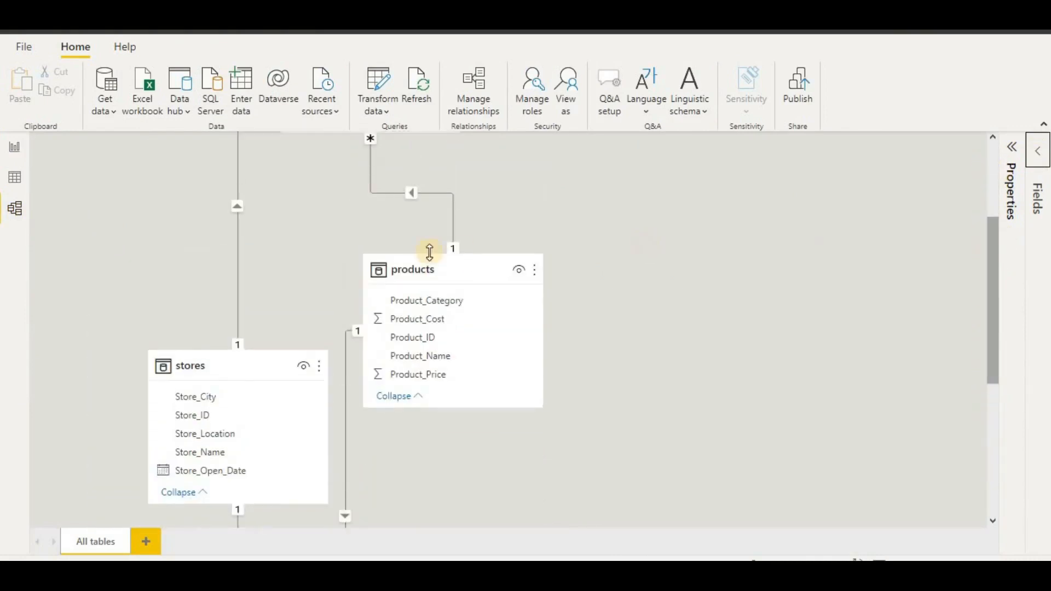
pyautogui.moveTo(450, 277); pyautogui.dragTo(669, 176)
pyautogui.moveTo(196, 366); pyautogui.dragTo(135, 188)
pyautogui.scroll(-4, 195, 416)
pyautogui.moveTo(195, 416); pyautogui.dragTo(416, 425)
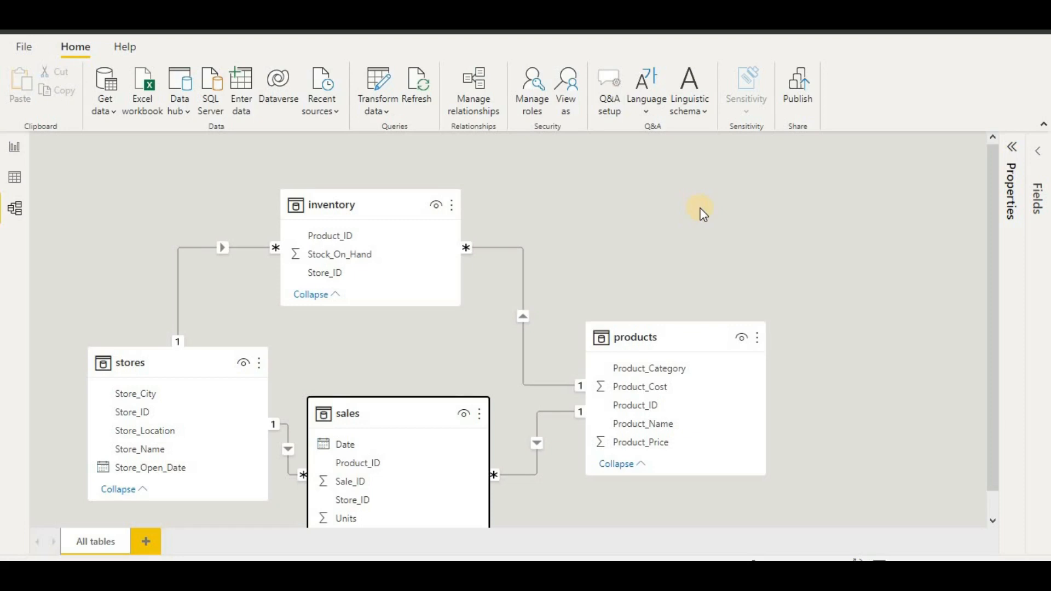
pyautogui.click(202, 246)
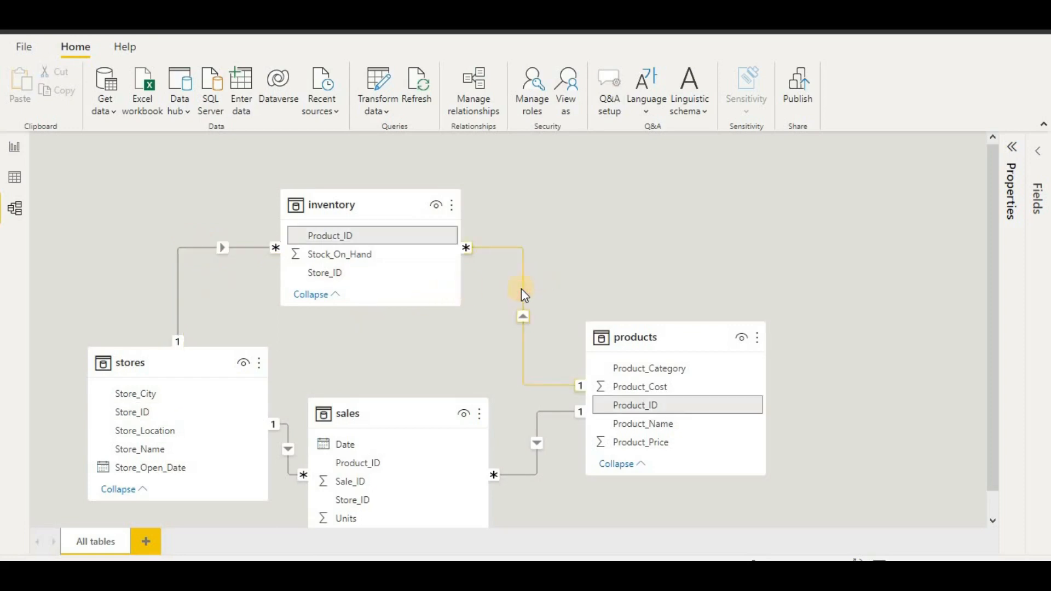
pyautogui.scroll(-1, 522, 288)
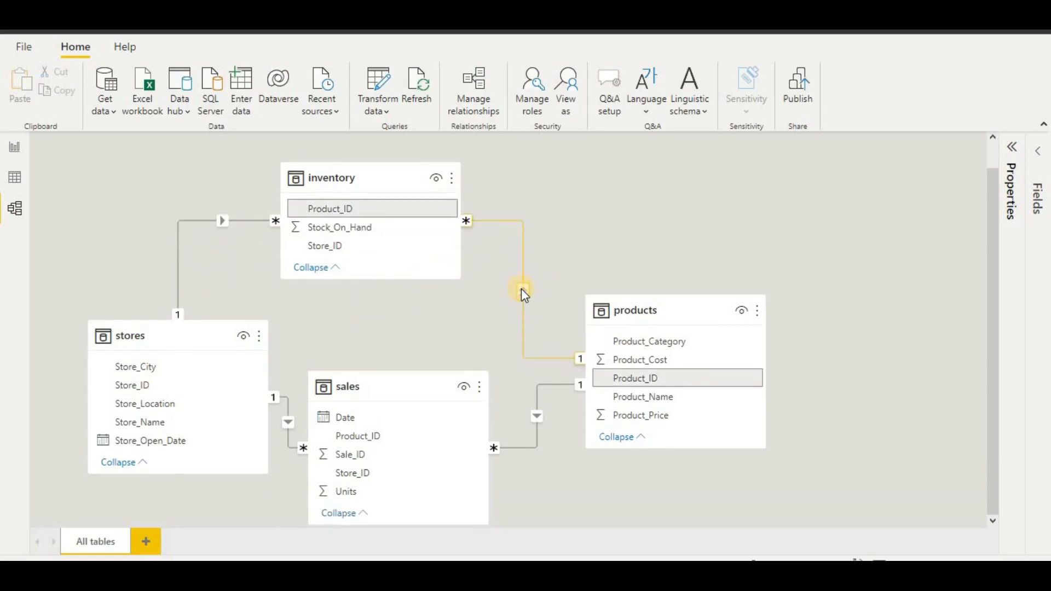
pyautogui.click(538, 433)
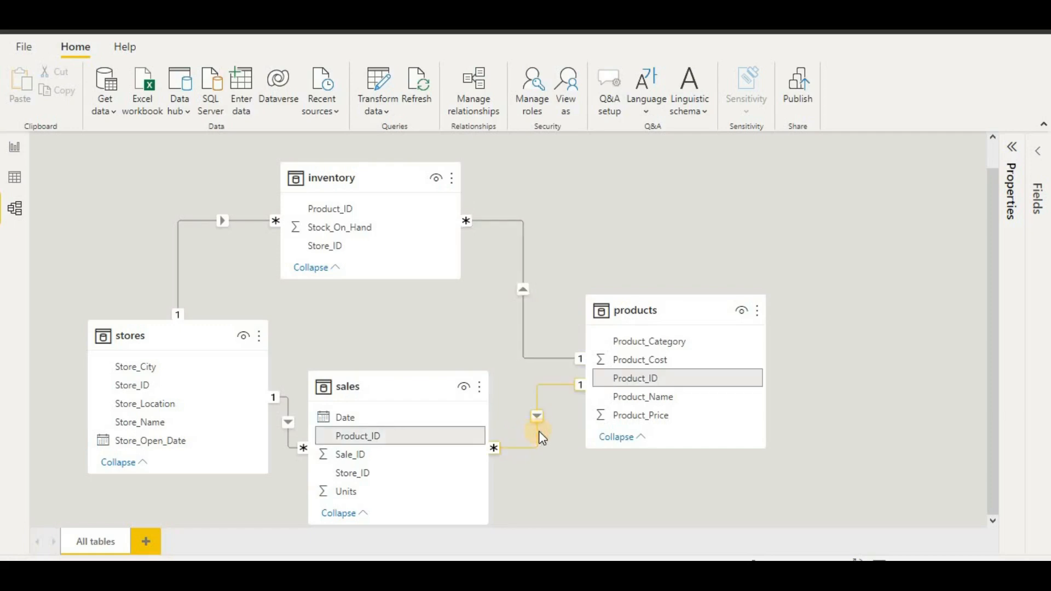
pyautogui.click(975, 363)
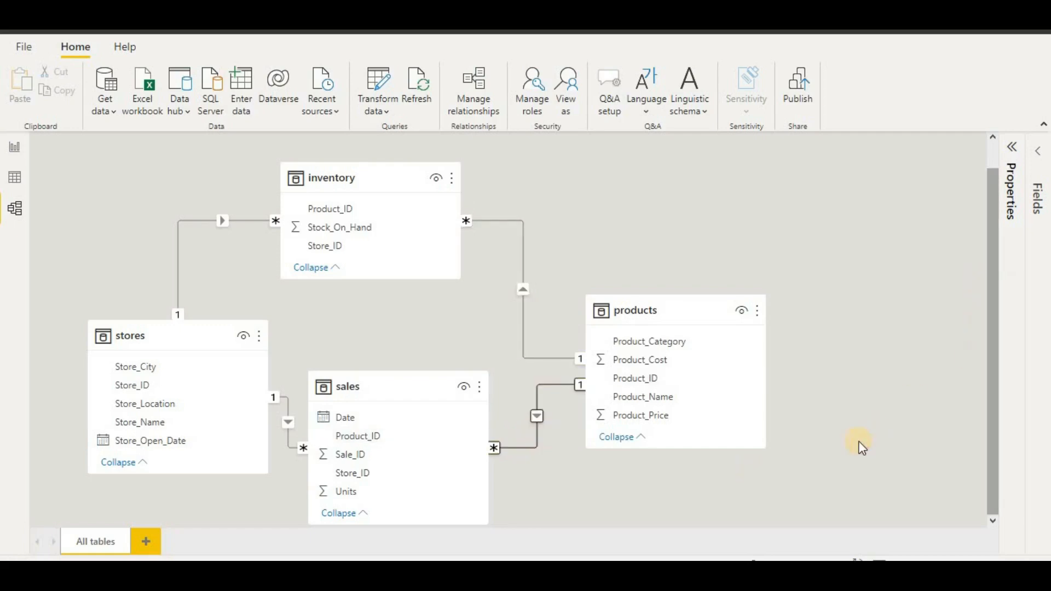
pyautogui.moveTo(400, 394); pyautogui.dragTo(405, 483)
pyautogui.scroll(-3, 973, 326)
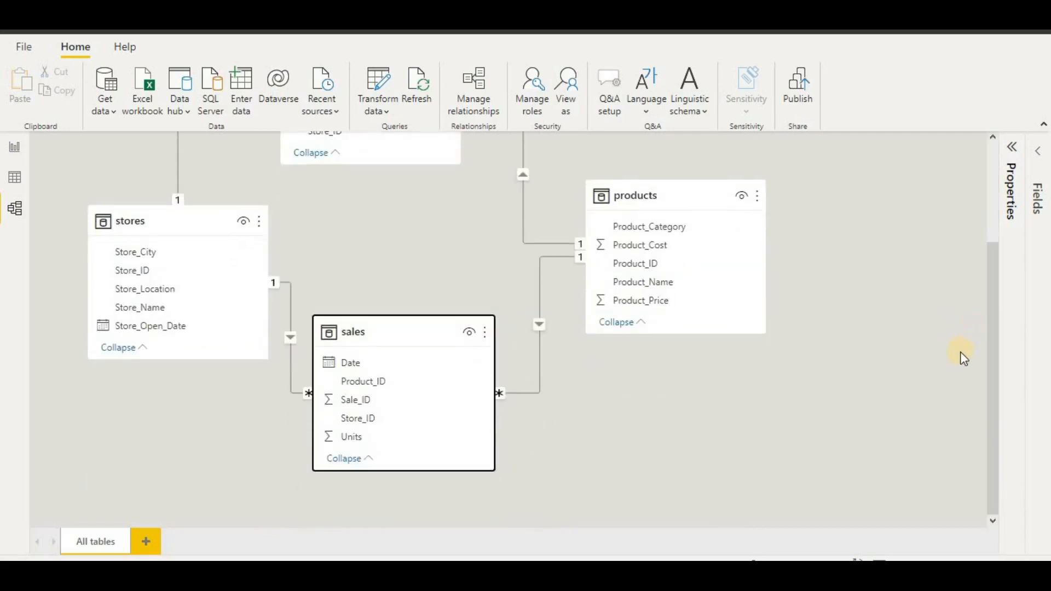
pyautogui.scroll(1, 965, 360)
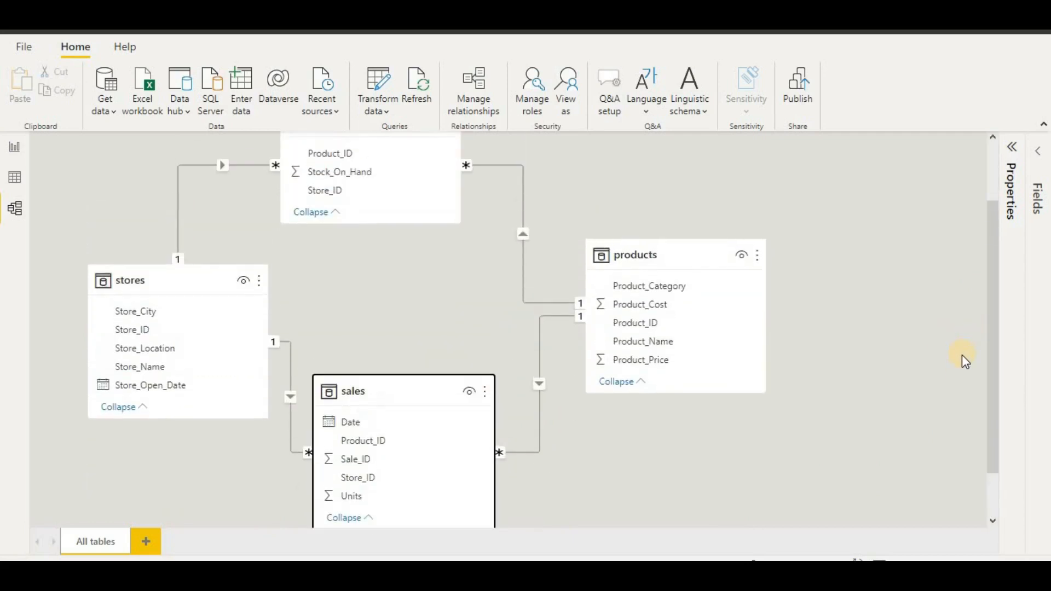
pyautogui.scroll(1, 962, 357)
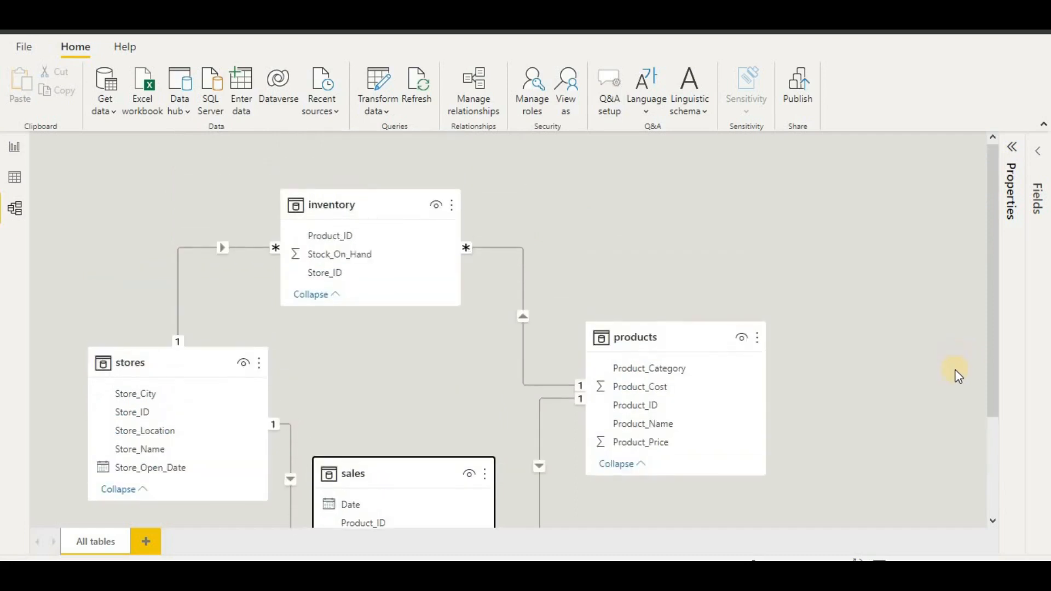
pyautogui.scroll(-3, 957, 373)
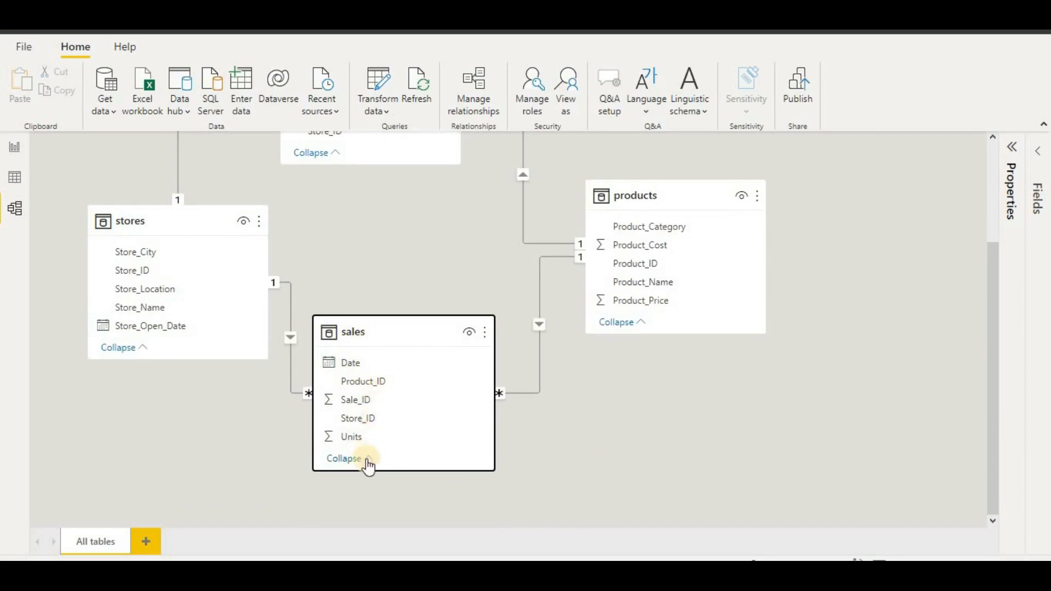
# - Stretch the sales and products table cards taller, then point out Product_Price and Product_Cost
pyautogui.moveTo(401, 470); pyautogui.dragTo(411, 506)
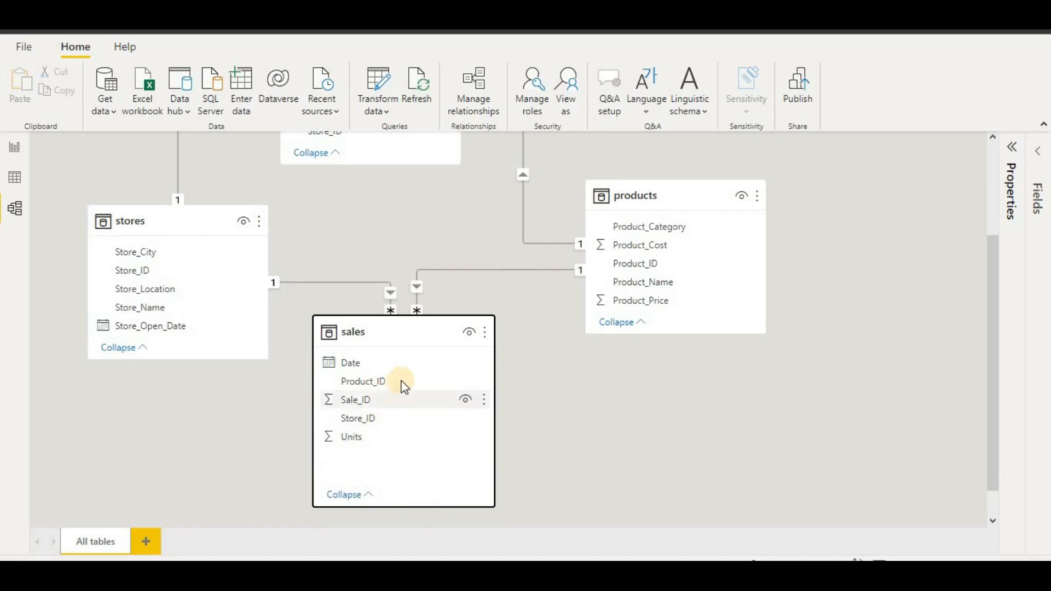
pyautogui.moveTo(666, 336); pyautogui.dragTo(668, 467)
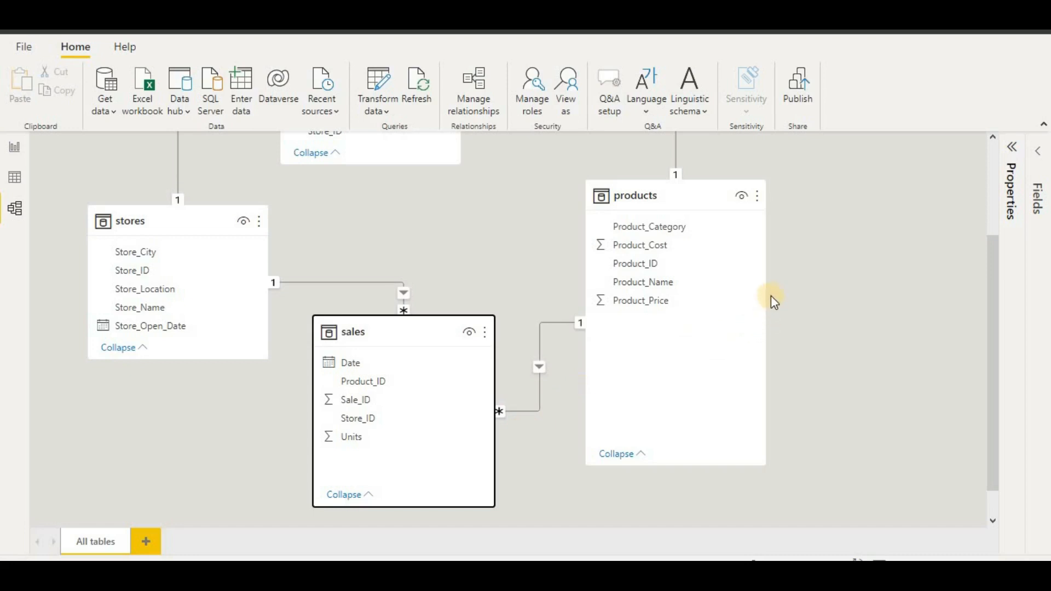
pyautogui.click(724, 300)
pyautogui.click(707, 255)
# - Show the products table in Data view and add a new calculated column to it
pyautogui.click(16, 147)
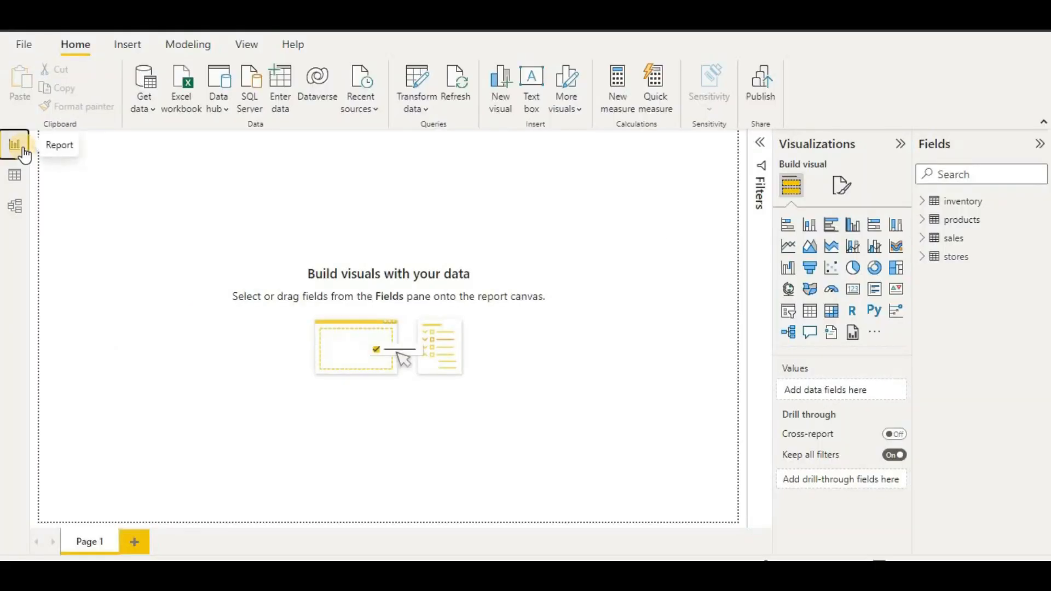
pyautogui.click(27, 174)
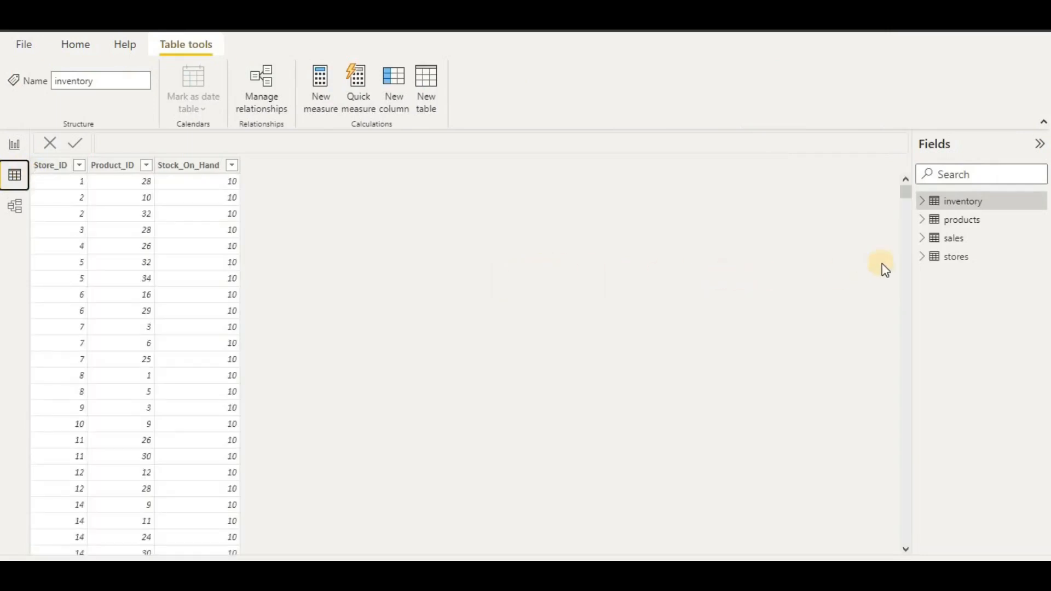
pyautogui.click(972, 222)
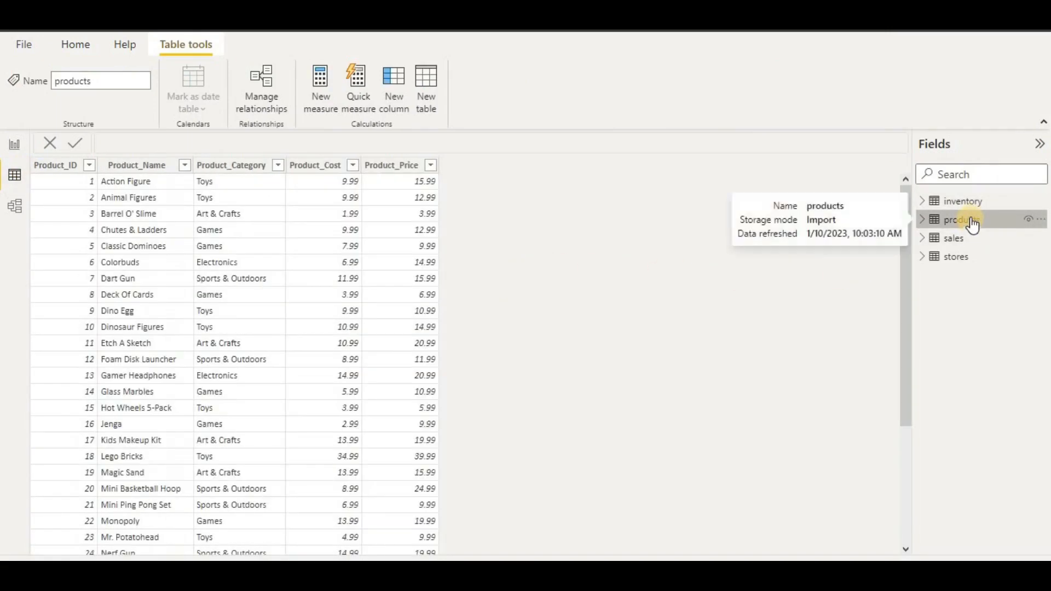
pyautogui.click(395, 104)
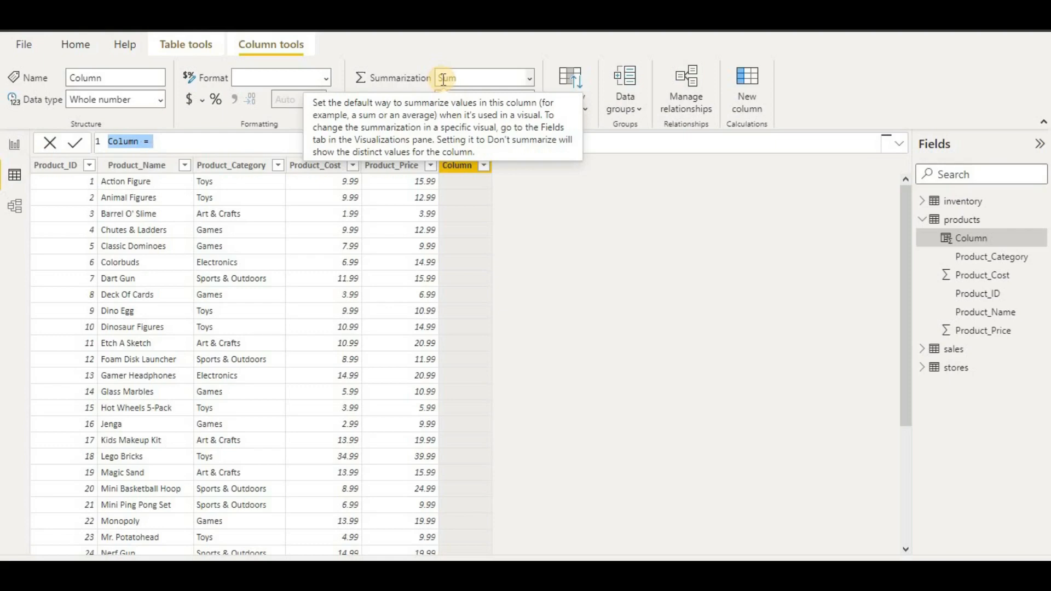
# - Create the products column Profit per product = products[Product_Price]-products[Product_Cost]
pyautogui.write('PROFIT')
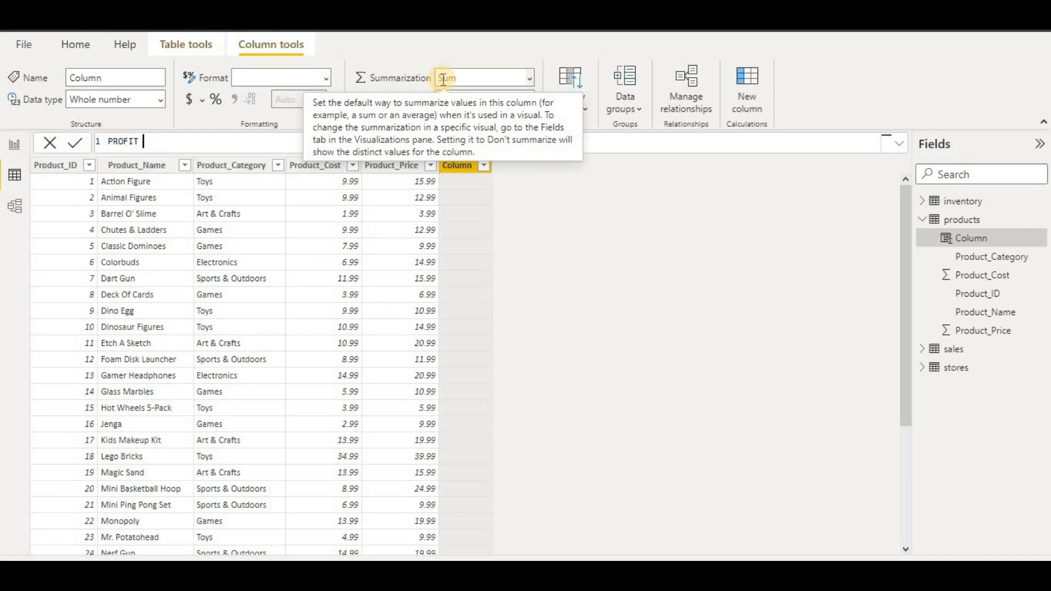
pyautogui.press('BackSpace')
pyautogui.press('BackSpace')
pyautogui.press('BackSpace')
pyautogui.press('BackSpace')
pyautogui.press('BackSpace')
pyautogui.press('BackSpace')
pyautogui.press('BackSpace')
pyautogui.write('Profit pwer pro')
pyautogui.press('BackSpace')
pyautogui.press('BackSpace')
pyautogui.press('BackSpace')
pyautogui.press('BackSpace')
pyautogui.press('BackSpace')
pyautogui.press('BackSpace')
pyautogui.press('BackSpace')
pyautogui.write('er product')
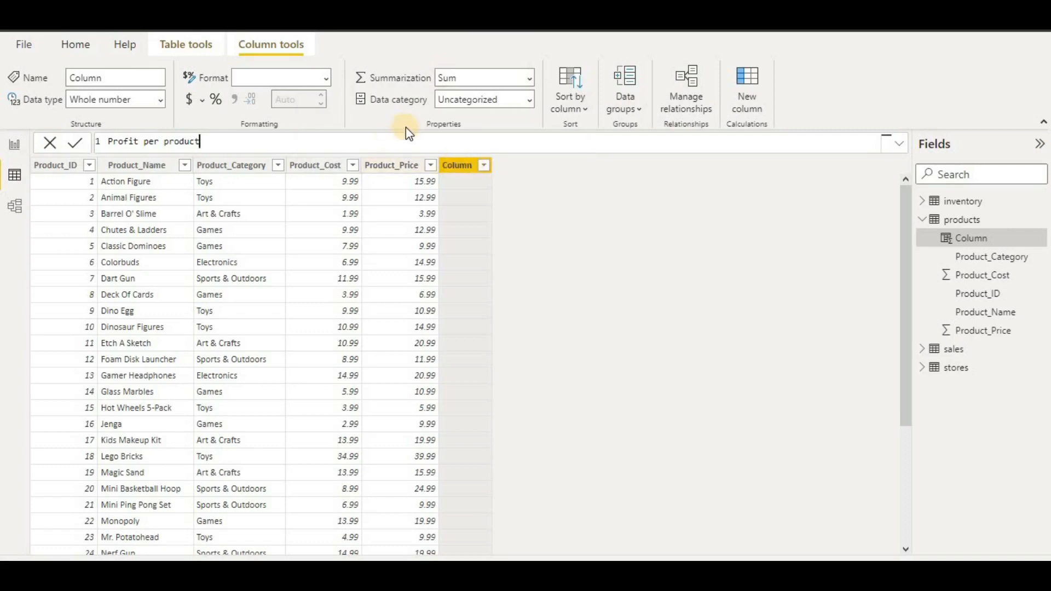
pyautogui.write('=product')
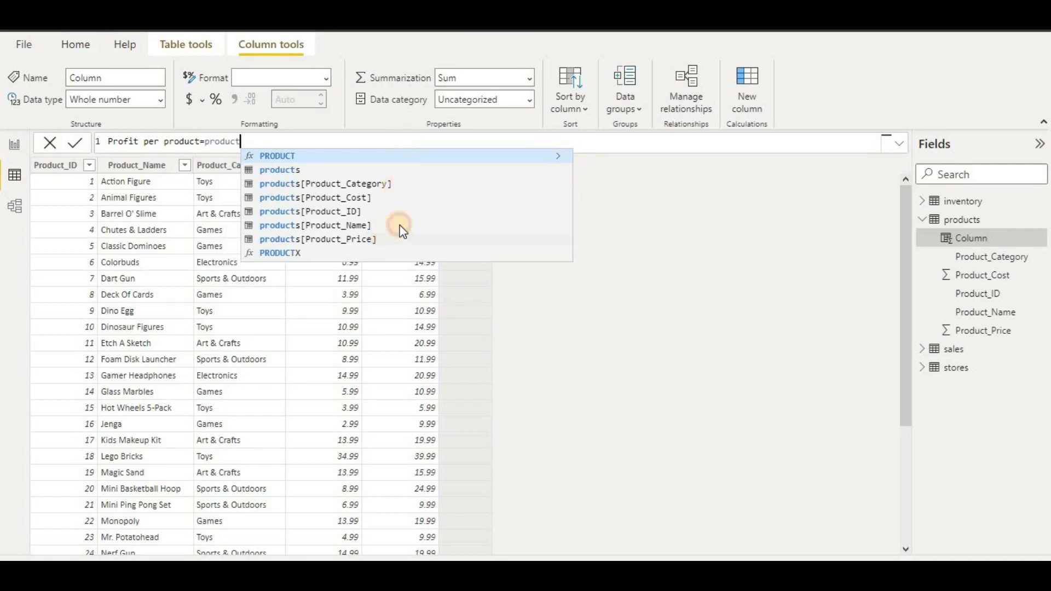
pyautogui.click(394, 240)
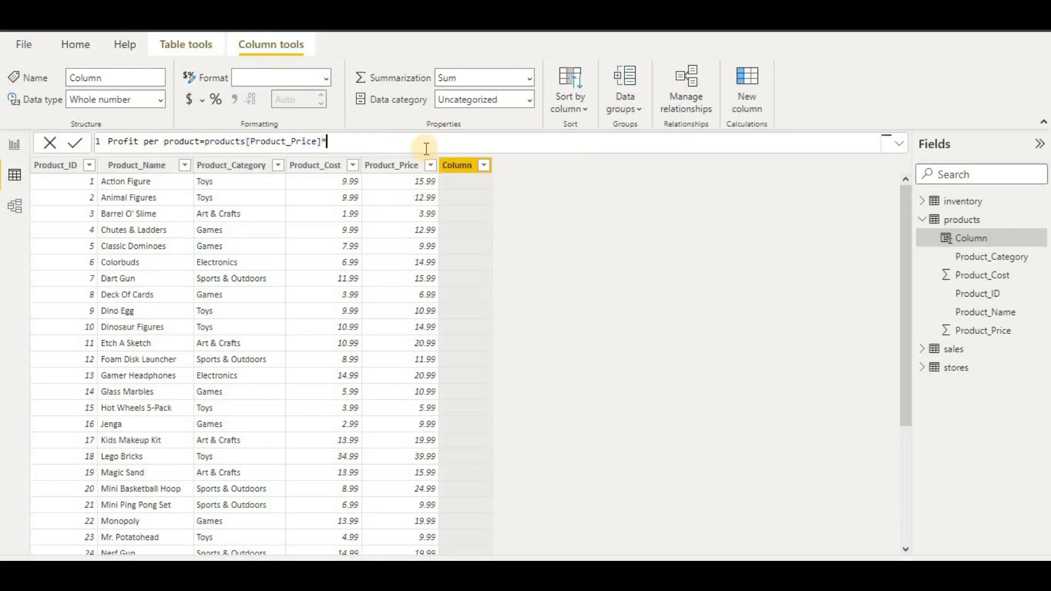
pyautogui.write('-')
pyautogui.write('prod')
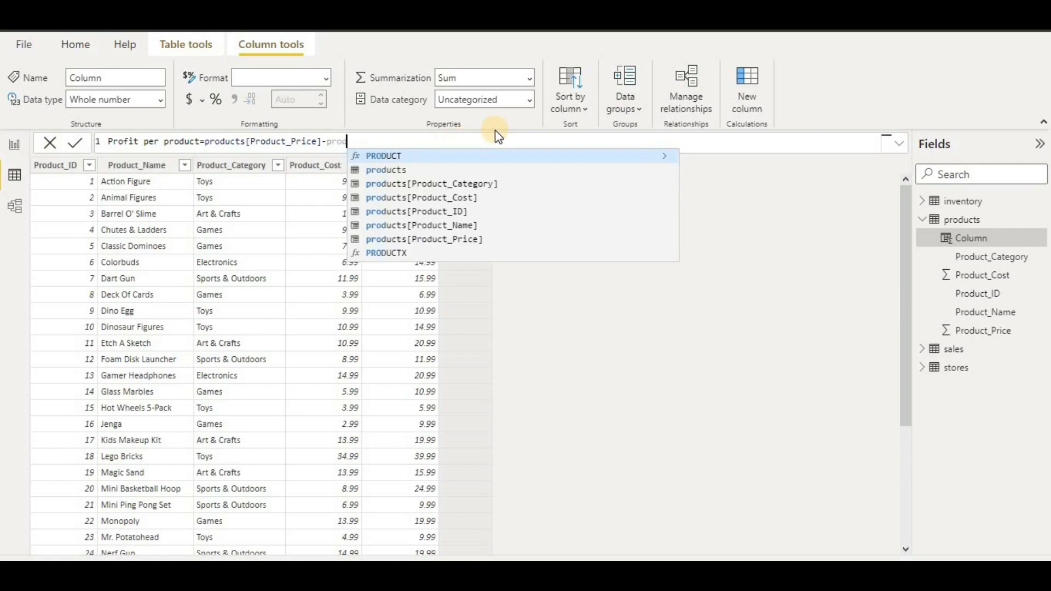
pyautogui.click(475, 199)
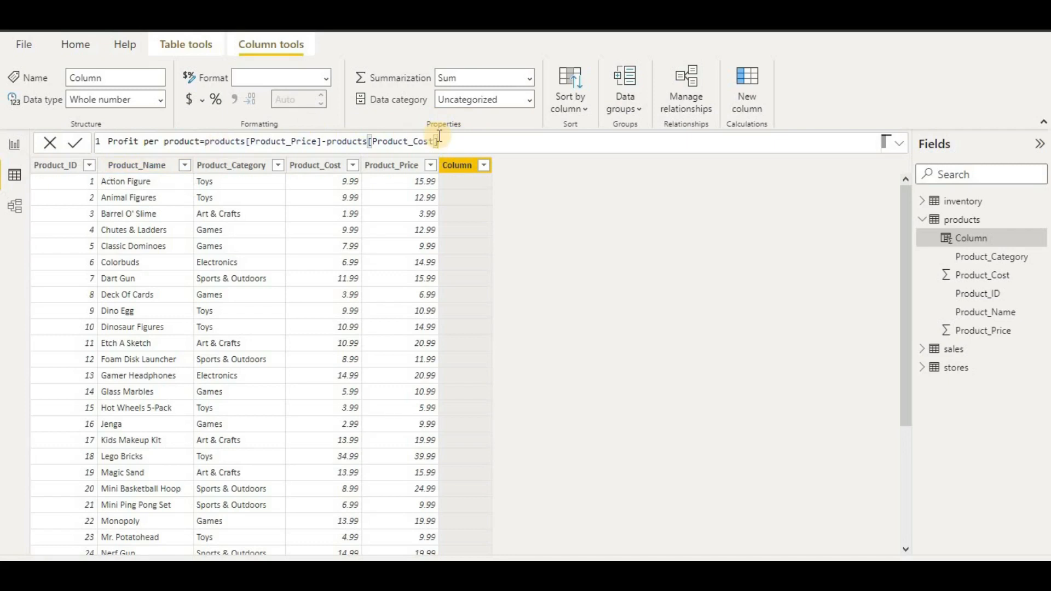
pyautogui.click(72, 145)
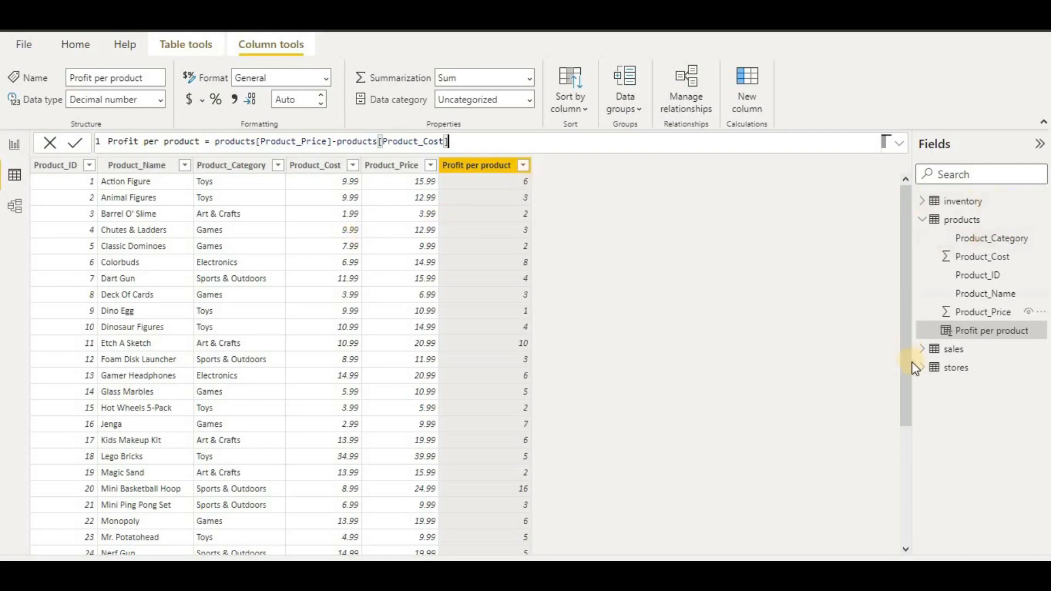
pyautogui.click(924, 350)
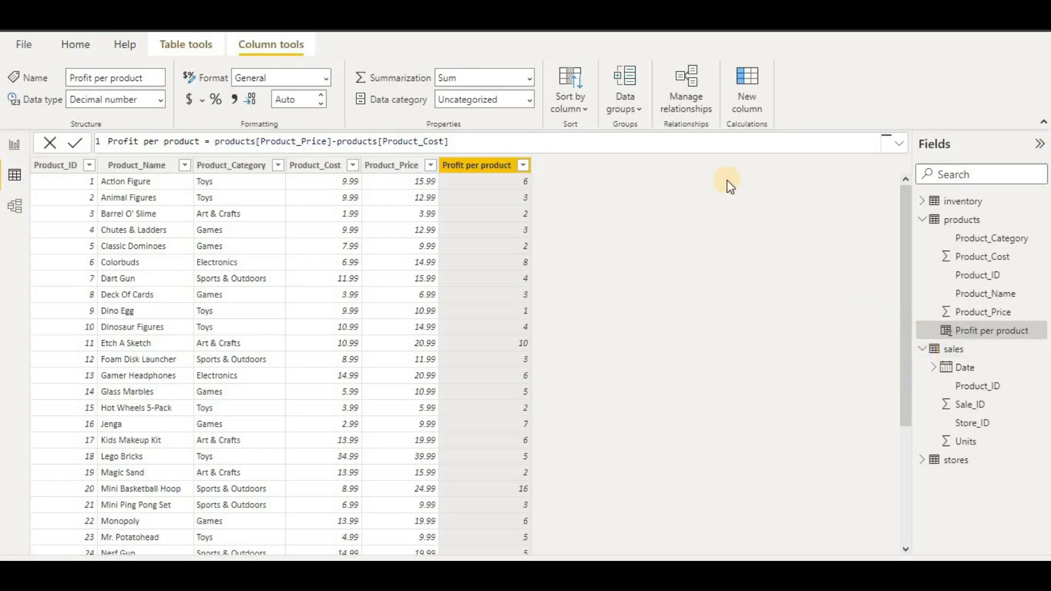
# - Start a new calculated column in sales named 'sales' using the RELATED function
pyautogui.click(947, 353)
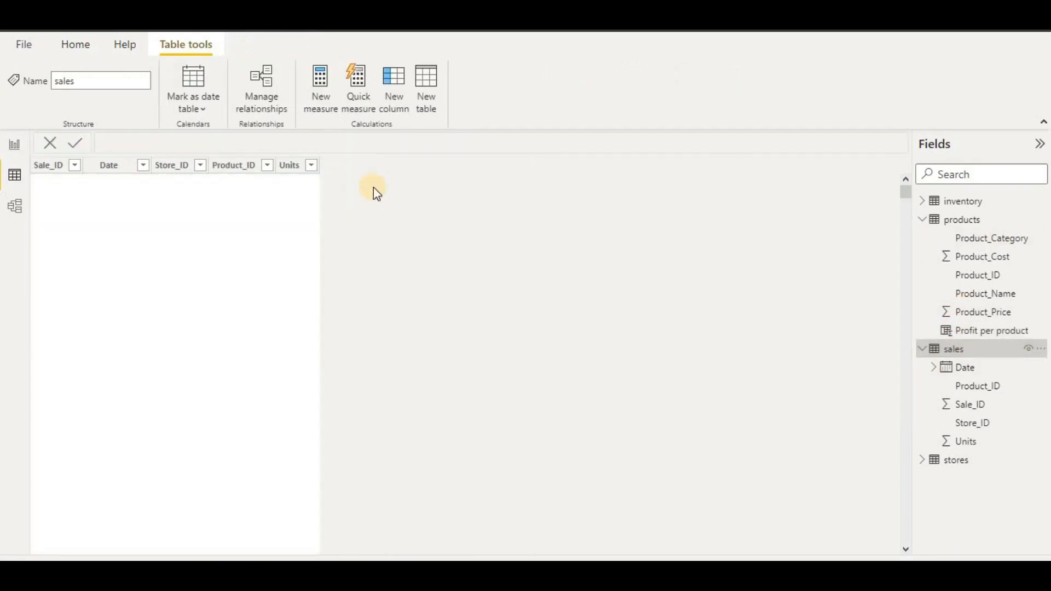
pyautogui.click(393, 102)
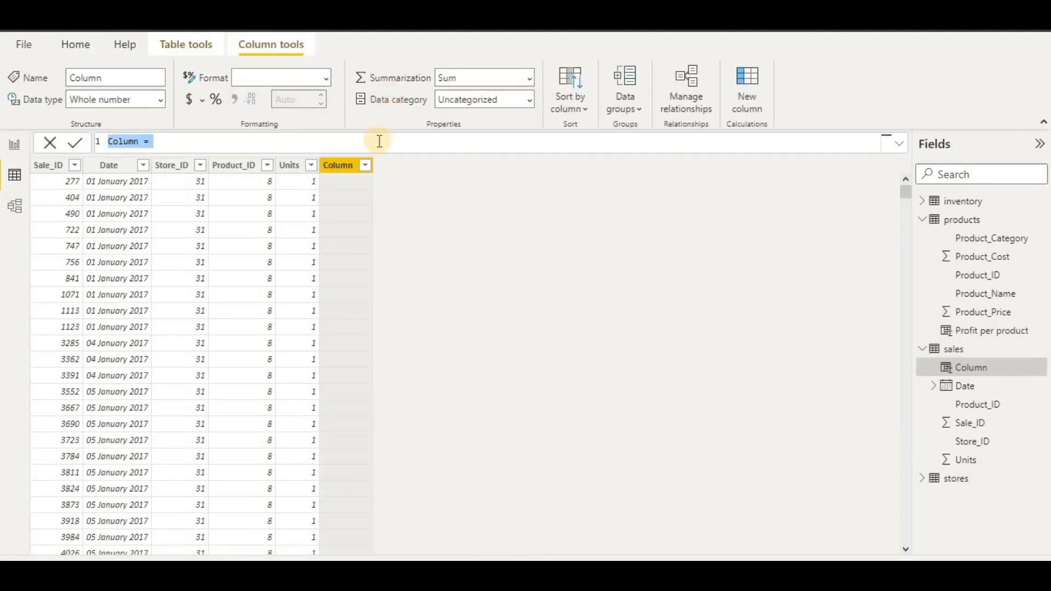
pyautogui.write('sales')
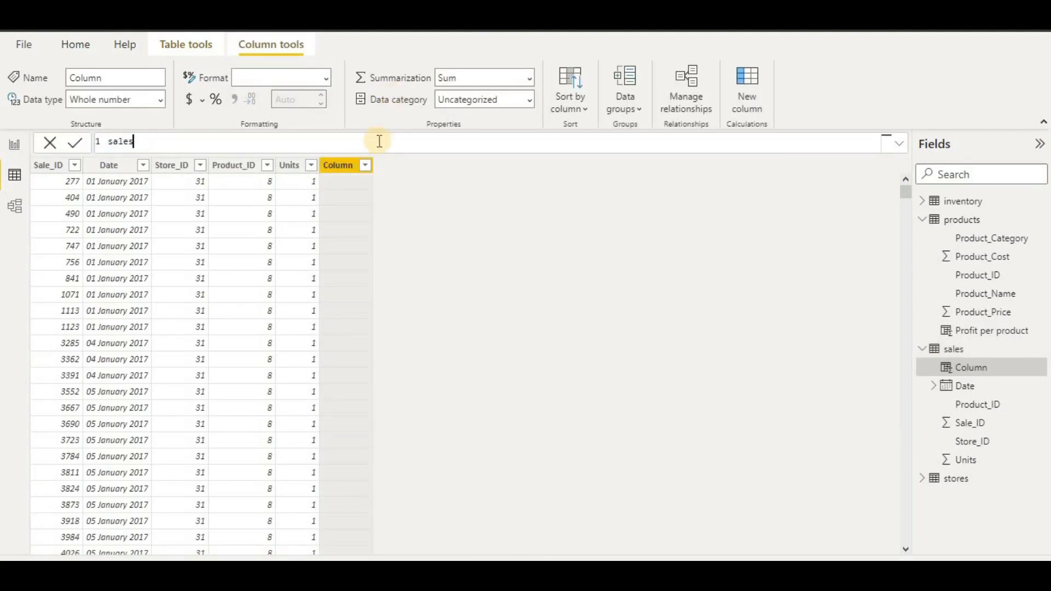
pyautogui.write('=real')
pyautogui.press('BackSpace')
pyautogui.press('BackSpace')
pyautogui.press('BackSpace')
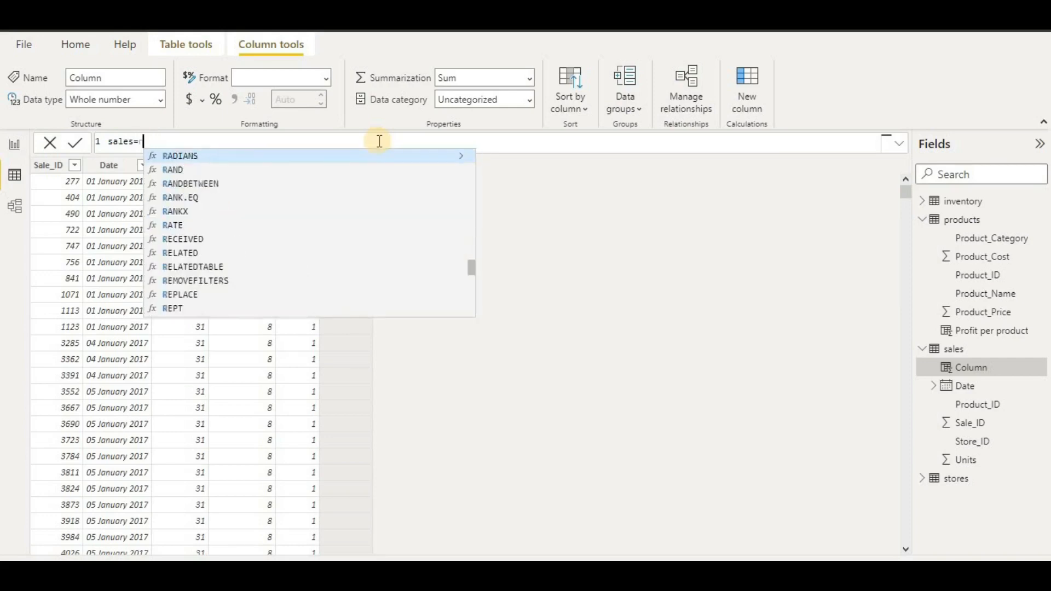
pyautogui.write('relation')
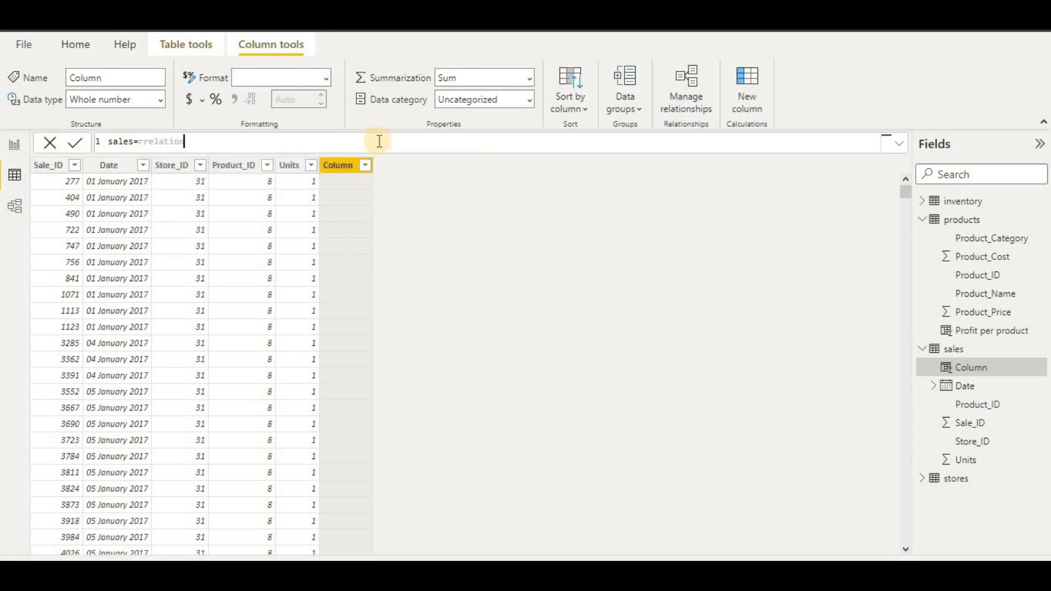
pyautogui.press('BackSpace')
pyautogui.press('BackSpace')
pyautogui.press('BackSpace')
pyautogui.press('BackSpace')
pyautogui.press('BackSpace')
pyautogui.press('BackSpace')
pyautogui.press('BackSpace')
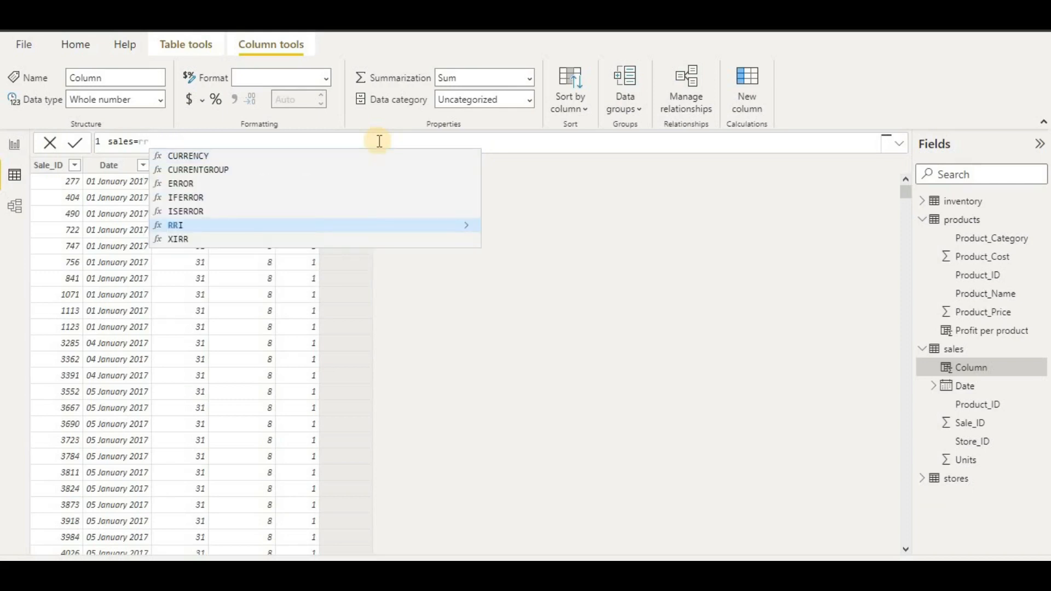
pyautogui.write('e')
pyautogui.press('BackSpace')
pyautogui.press('BackSpace')
pyautogui.write('e')
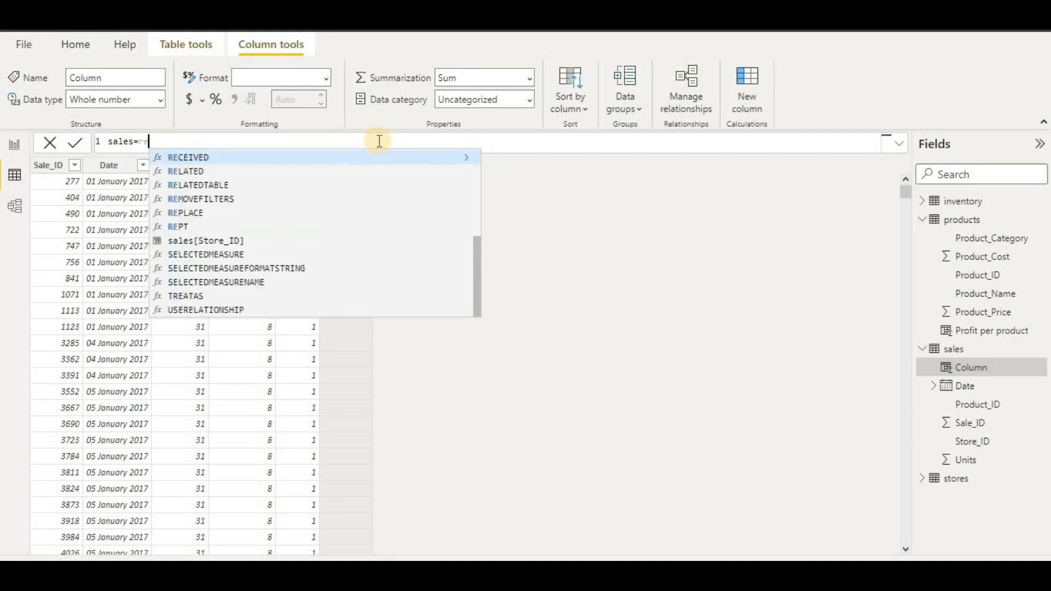
pyautogui.click(307, 173)
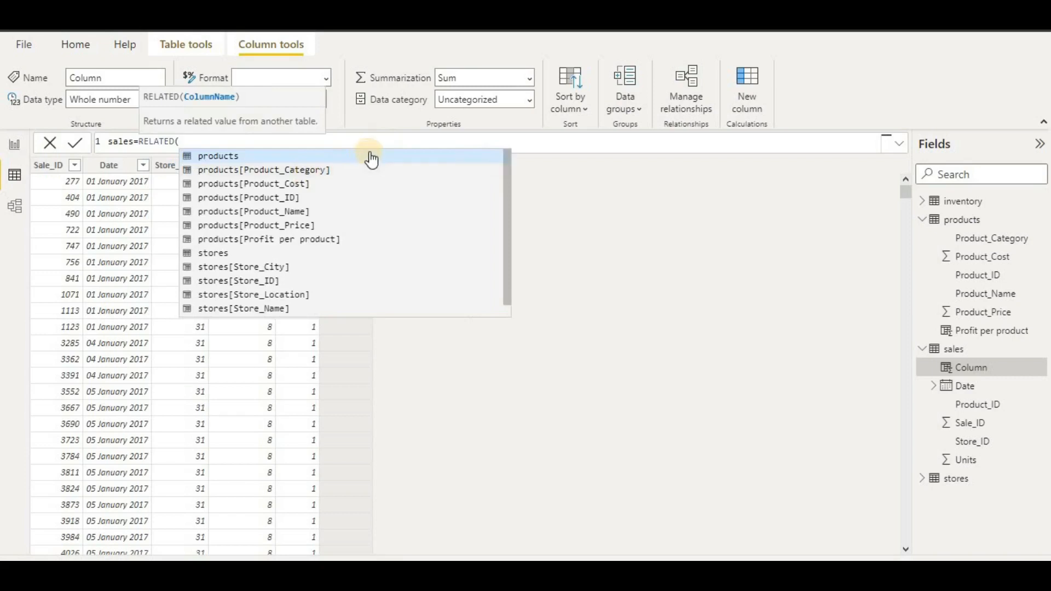
# - Complete the formula as RELATED(products[Product_Price])*sales[Units] and commit it
pyautogui.write('product')
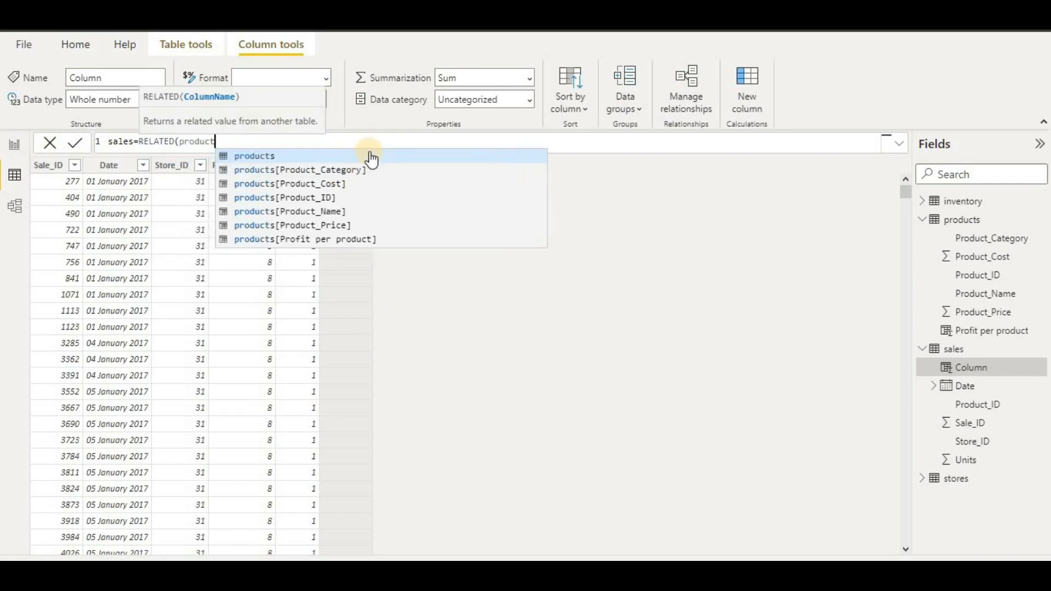
pyautogui.write('s')
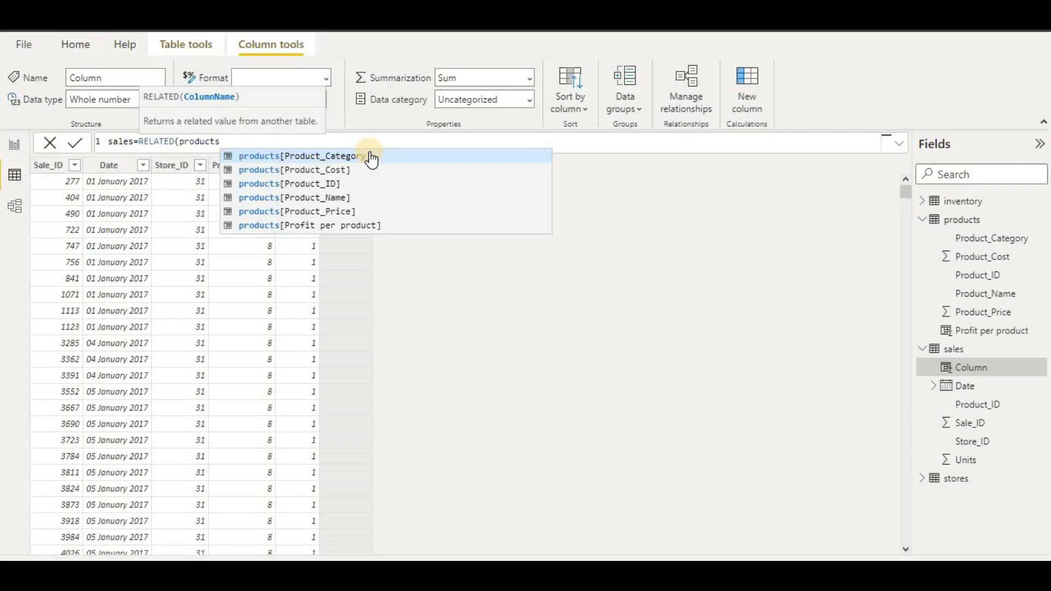
pyautogui.click(341, 211)
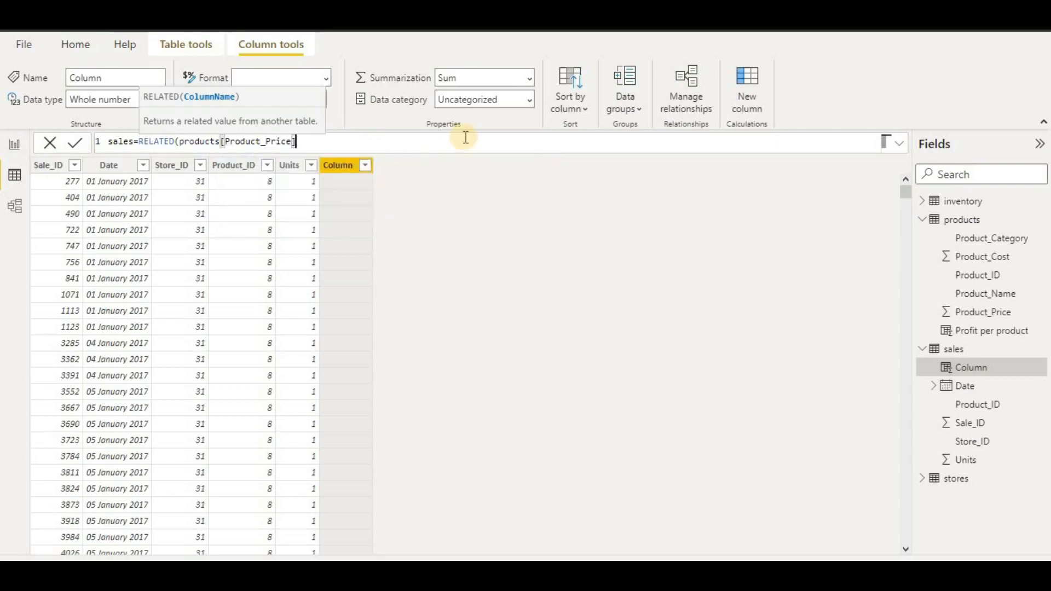
pyautogui.write(')')
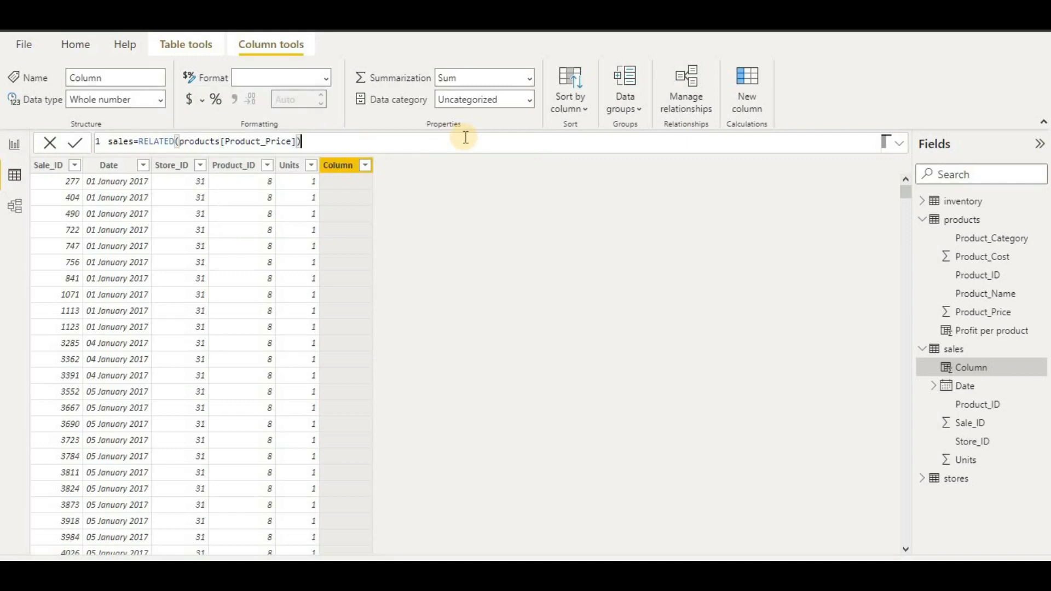
pyautogui.write('*')
pyautogui.write('sales')
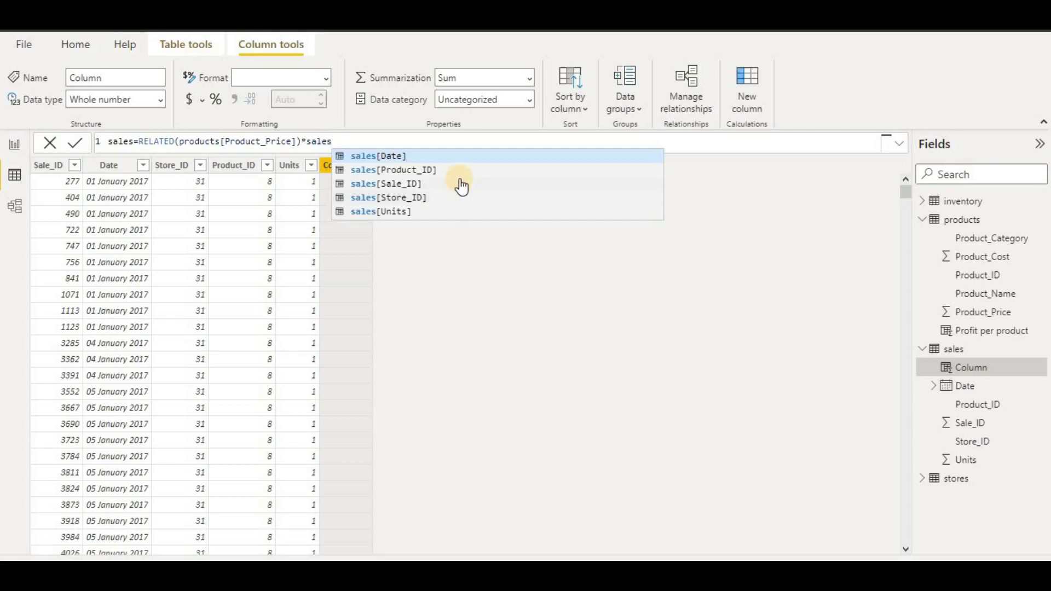
pyautogui.click(451, 211)
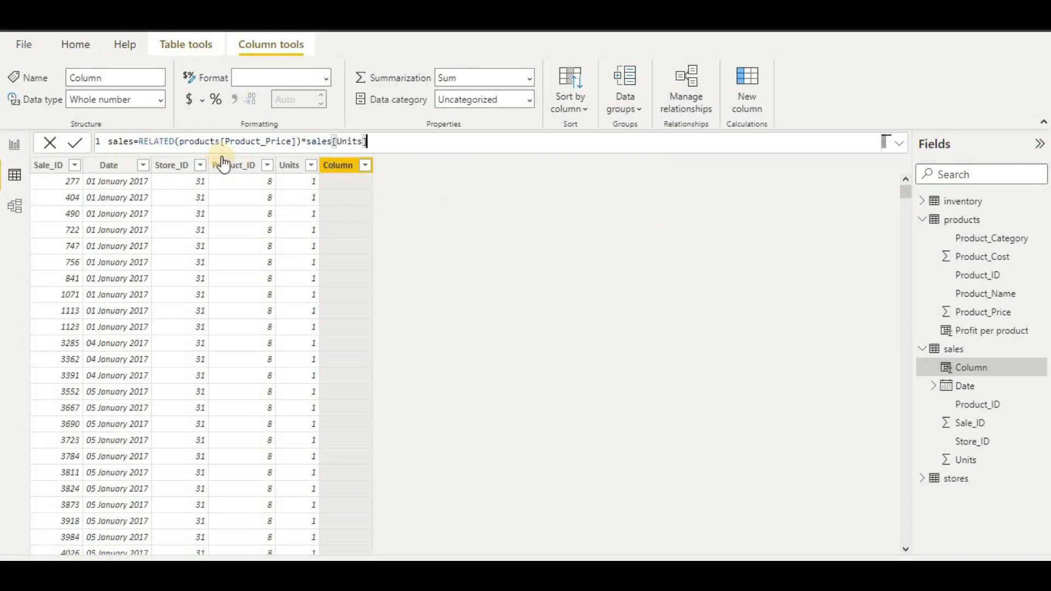
pyautogui.click(75, 144)
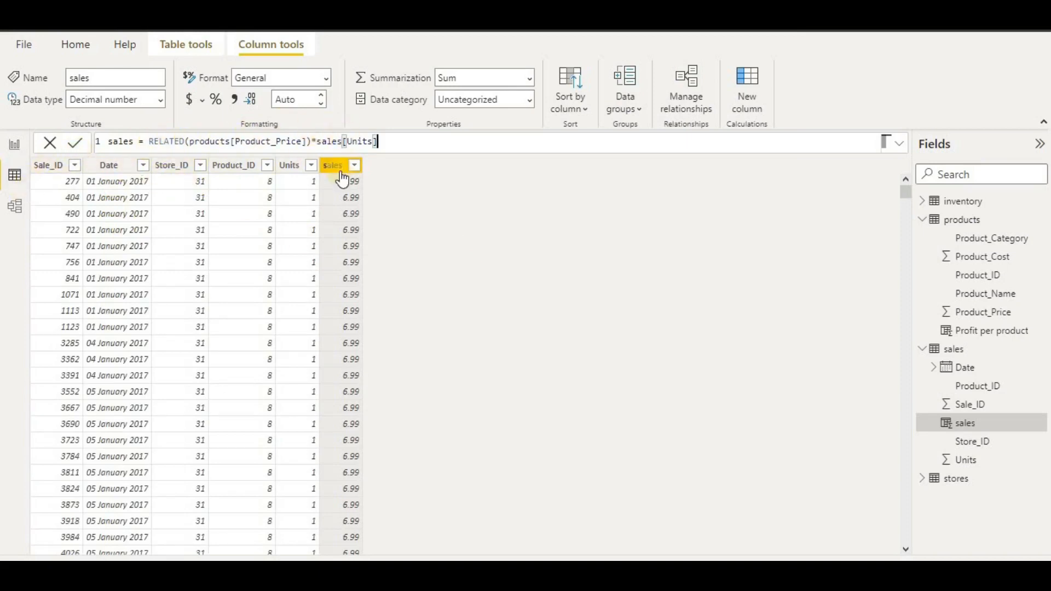
pyautogui.click(80, 45)
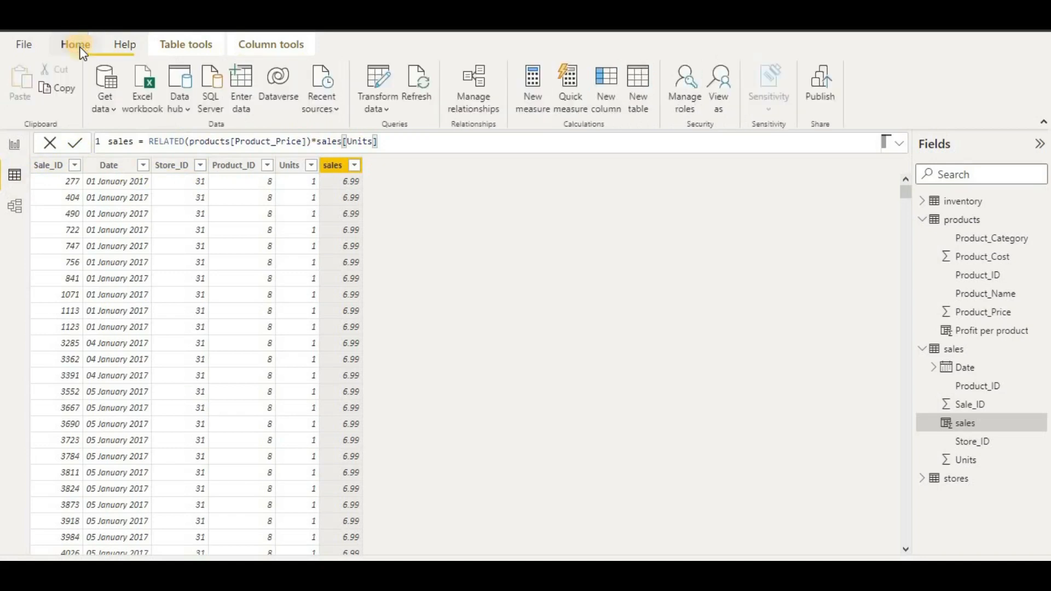
# - Add a sales column cost = RELATED(products[Product_Cost])*sales[Units]
pyautogui.click(186, 39)
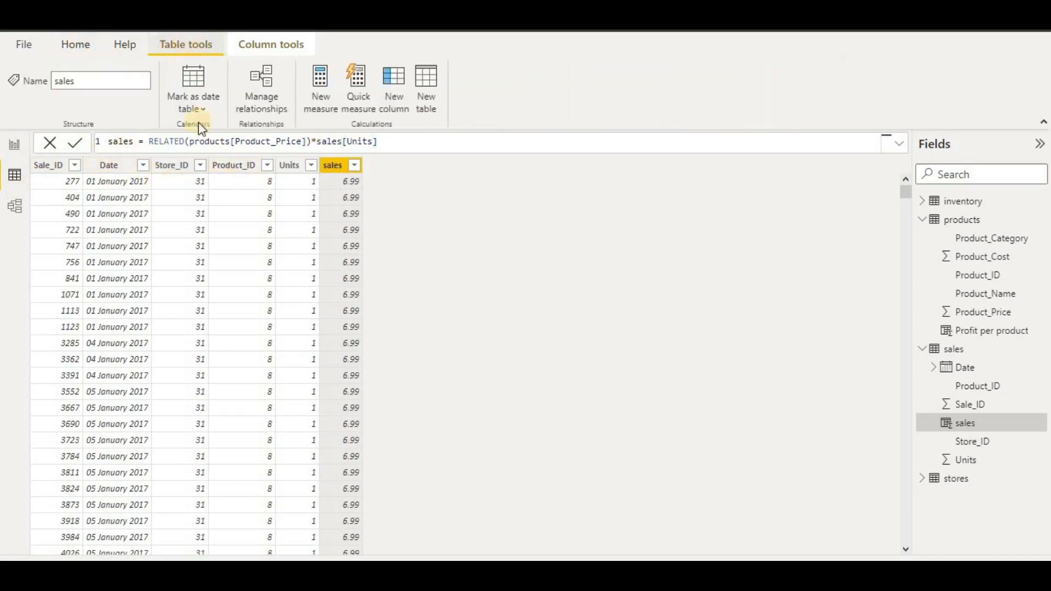
pyautogui.click(399, 91)
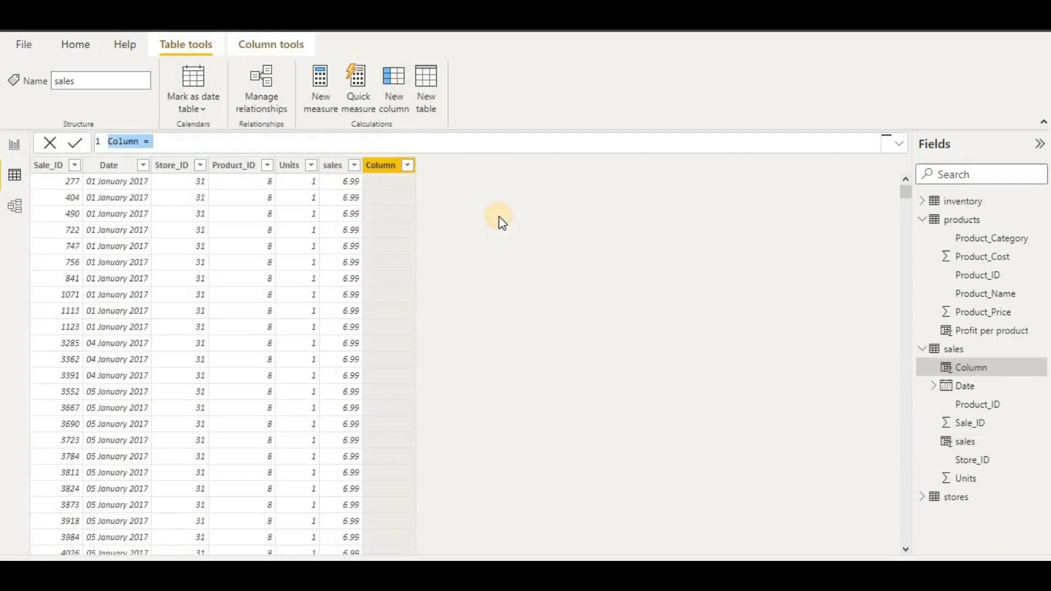
pyautogui.write('cost=')
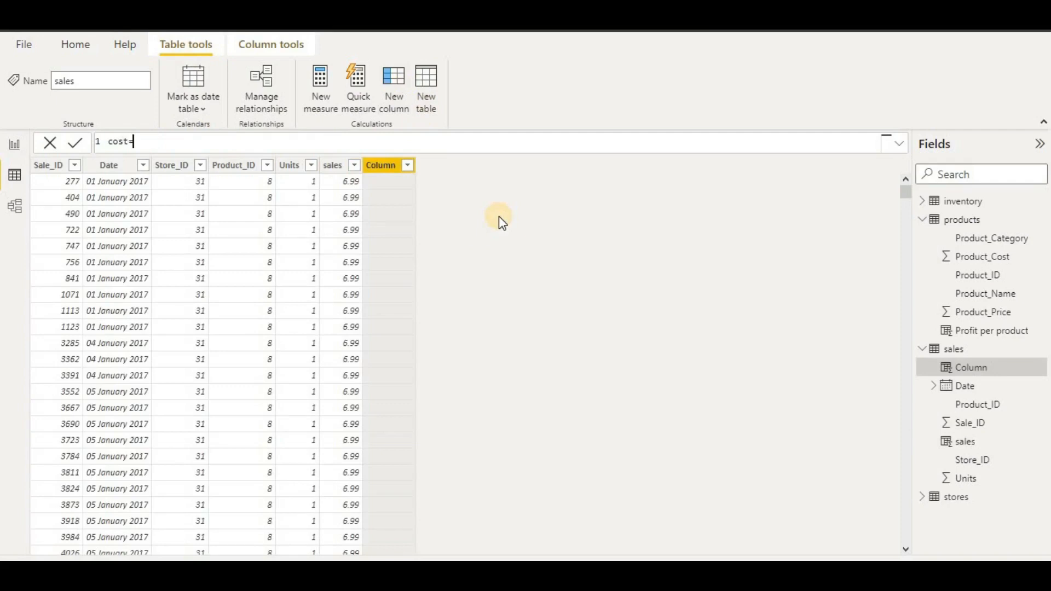
pyautogui.write('related')
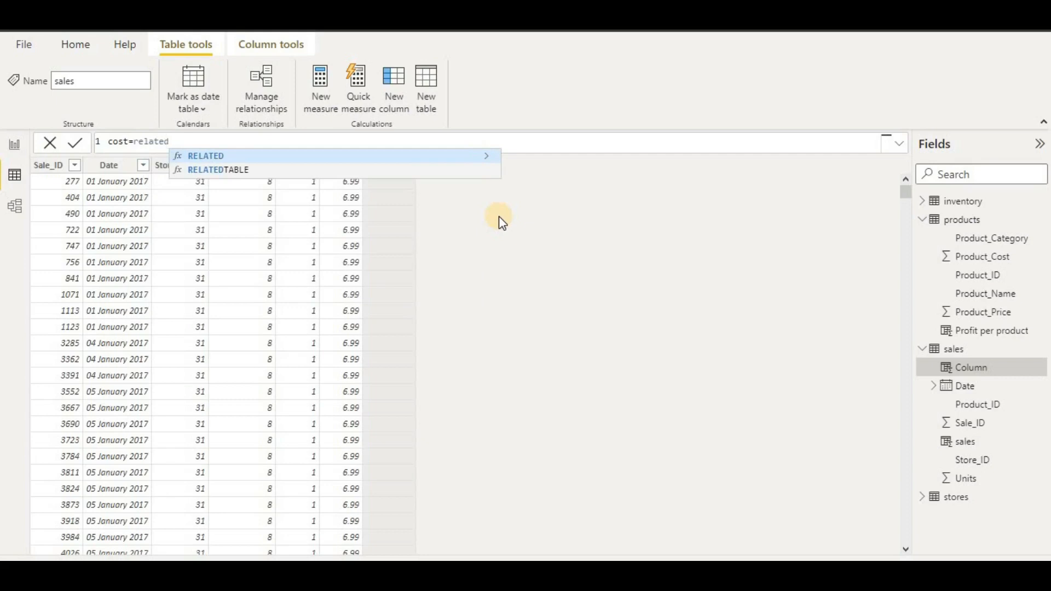
pyautogui.write('(')
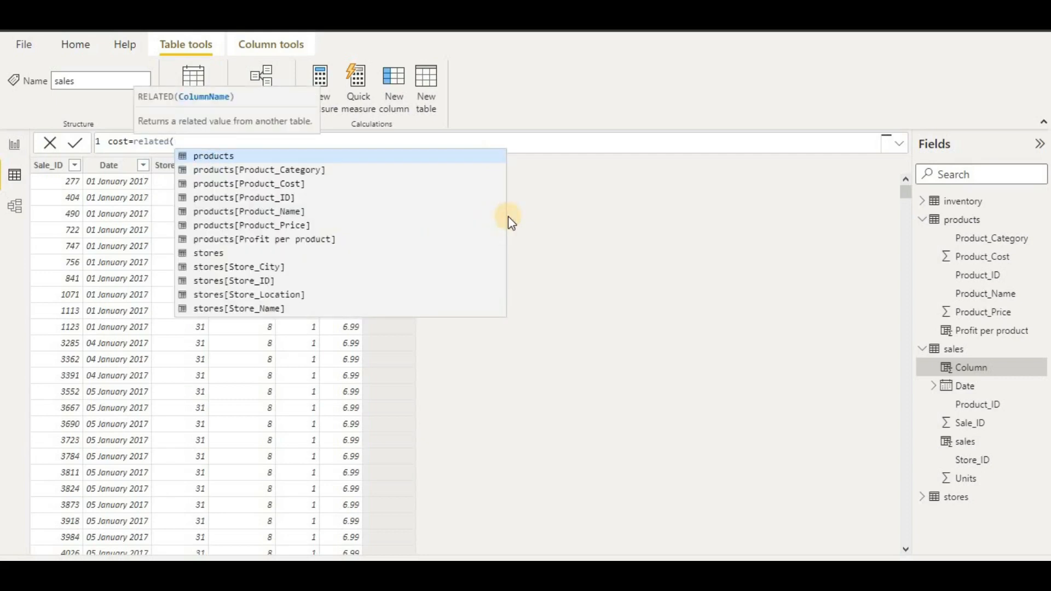
pyautogui.write('product')
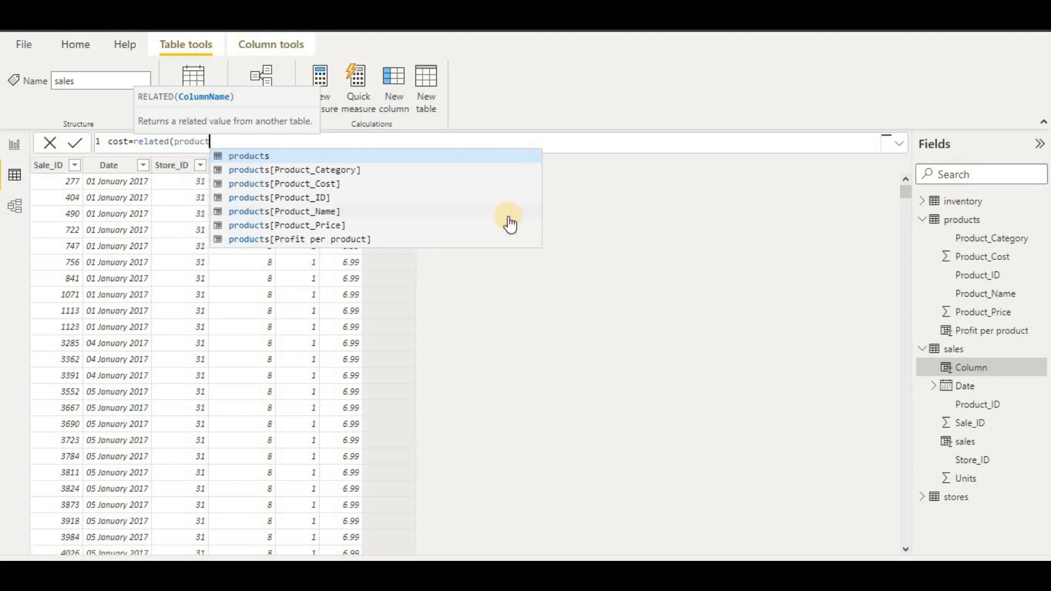
pyautogui.click(425, 175)
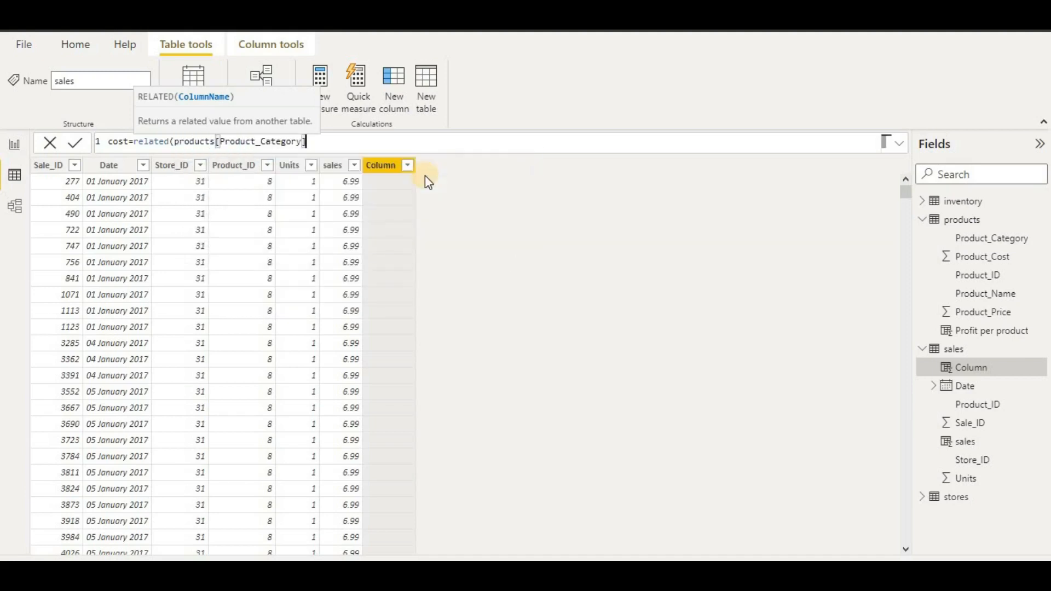
pyautogui.press('BackSpace')
pyautogui.press('BackSpace')
pyautogui.press('BackSpace')
pyautogui.press('BackSpace')
pyautogui.press('BackSpace')
pyautogui.press('BackSpace')
pyautogui.press('BackSpace')
pyautogui.press('BackSpace')
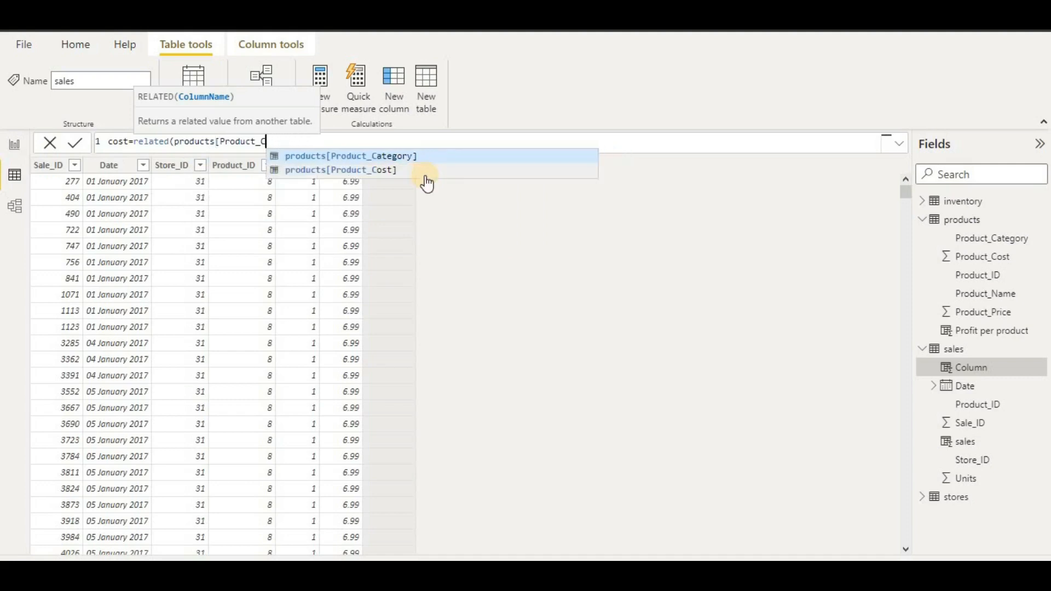
pyautogui.click(425, 175)
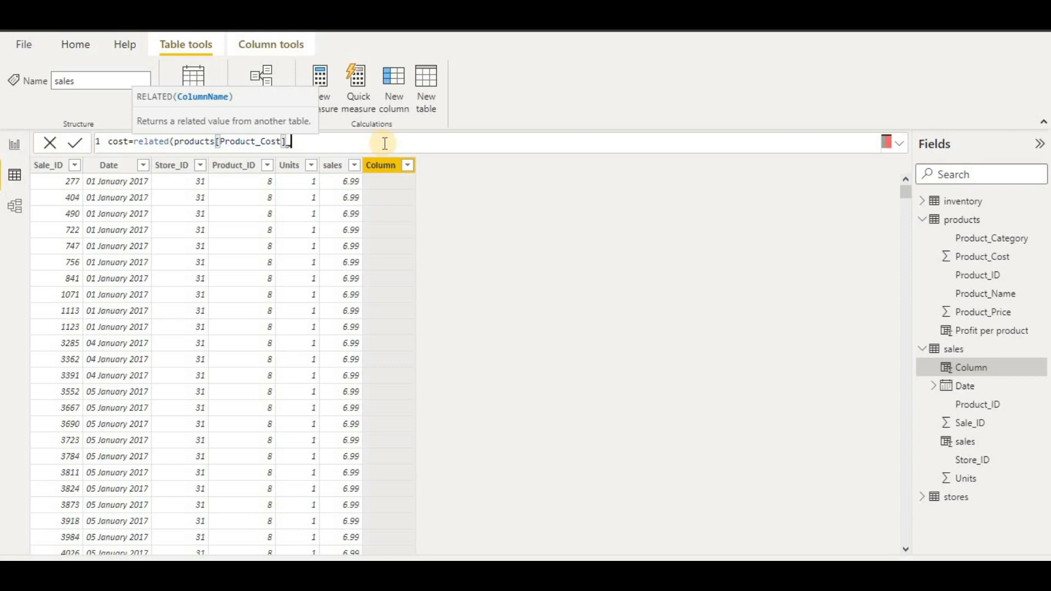
pyautogui.write('))')
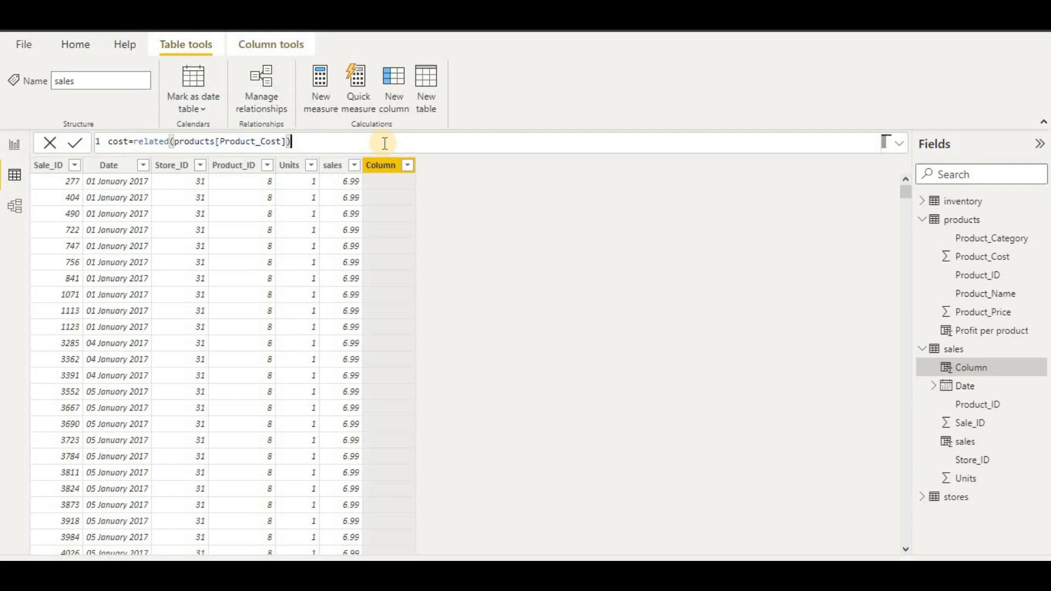
pyautogui.write('*sales')
pyautogui.press('BackSpace')
pyautogui.press('BackSpace')
pyautogui.press('BackSpace')
pyautogui.write('sa')
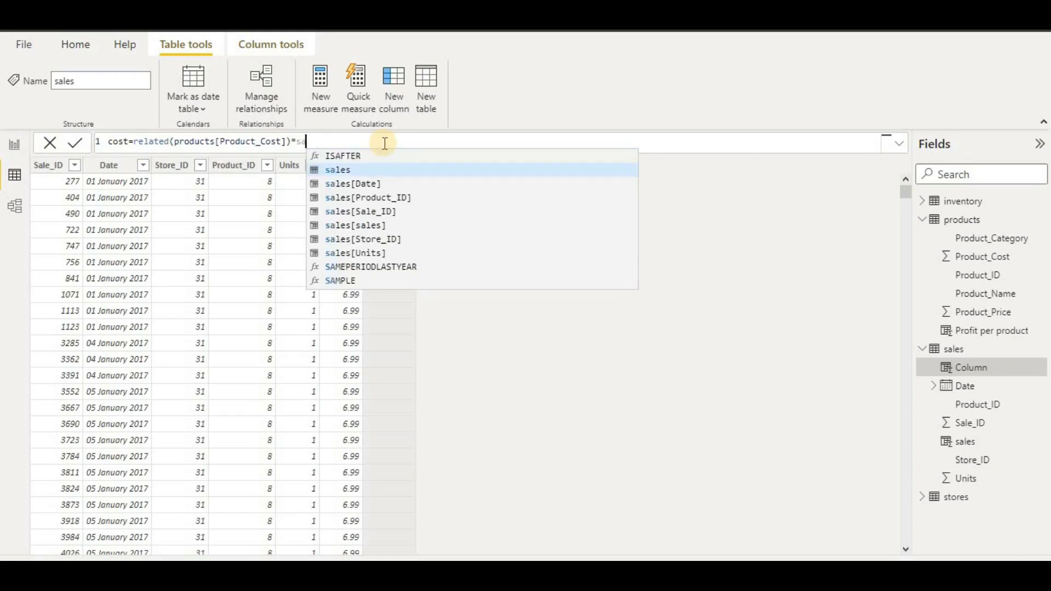
pyautogui.click(397, 256)
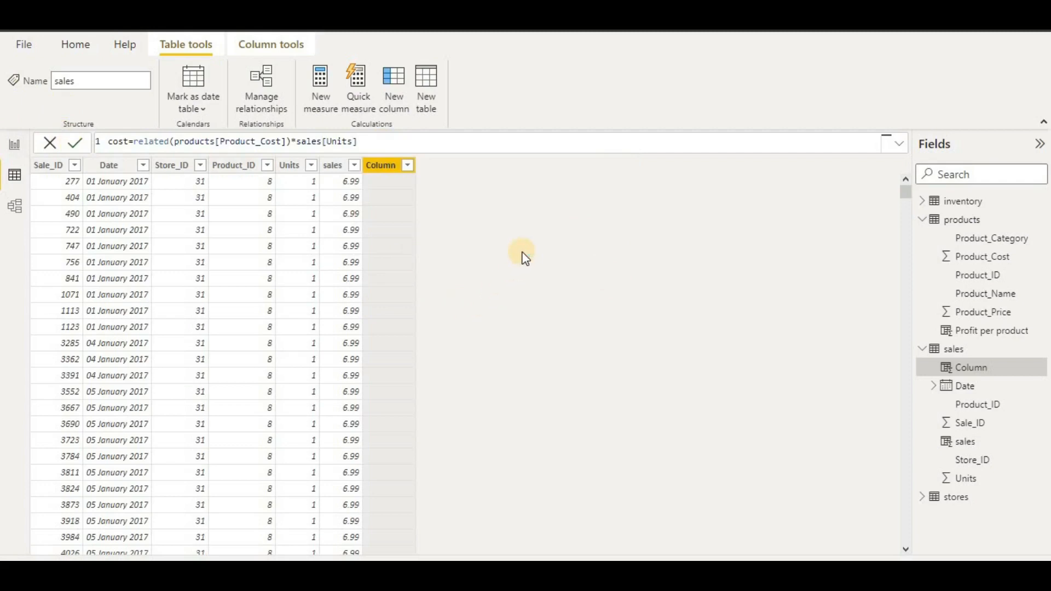
pyautogui.press('Return')
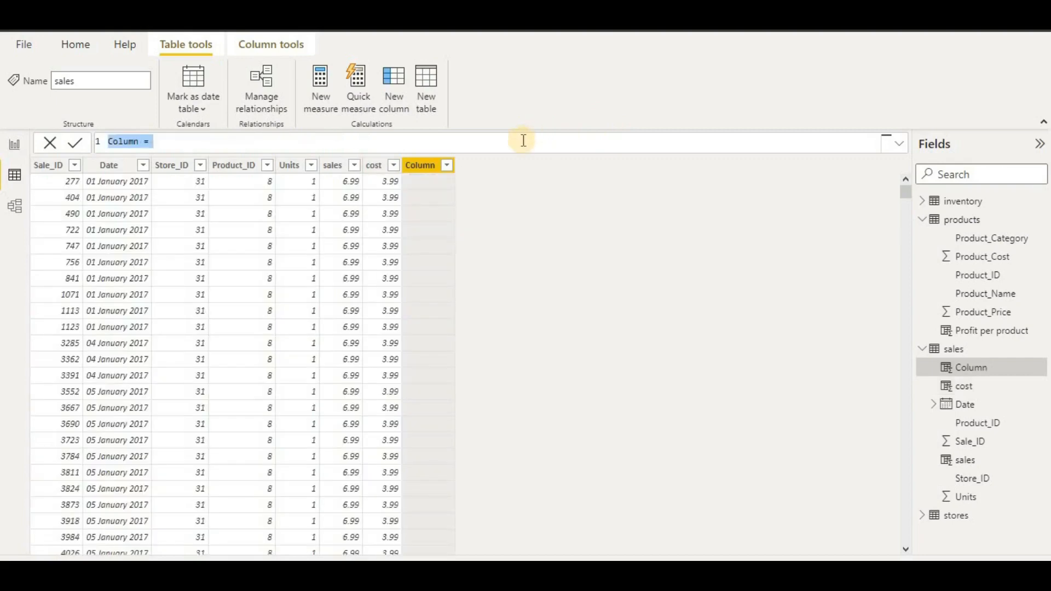
# - Enter profit = RELATED(products[Profit per product]) as a first attempt and commit it
pyautogui.write('pro')
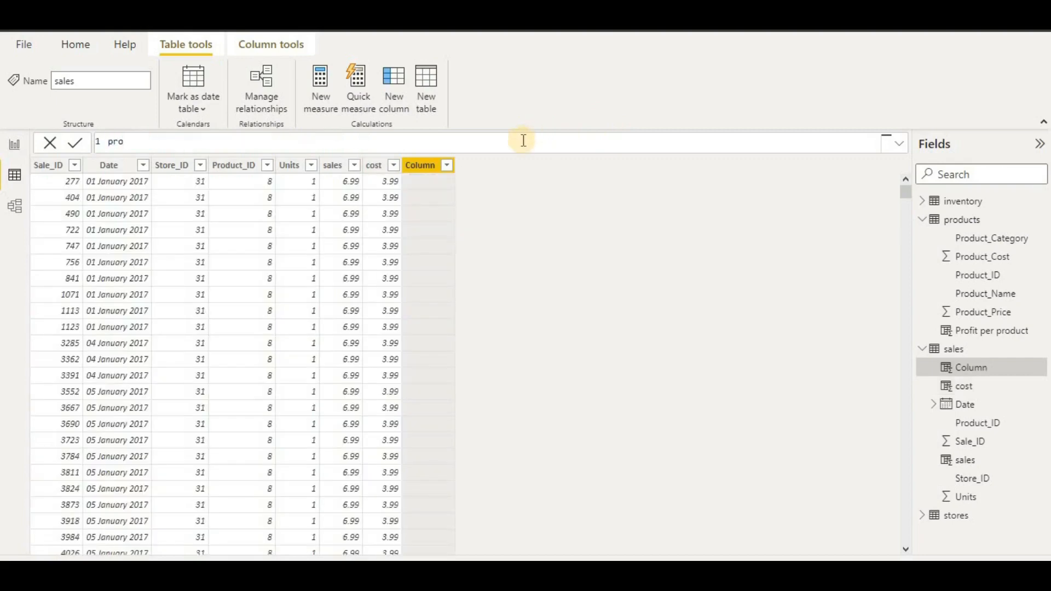
pyautogui.write('fit=rea')
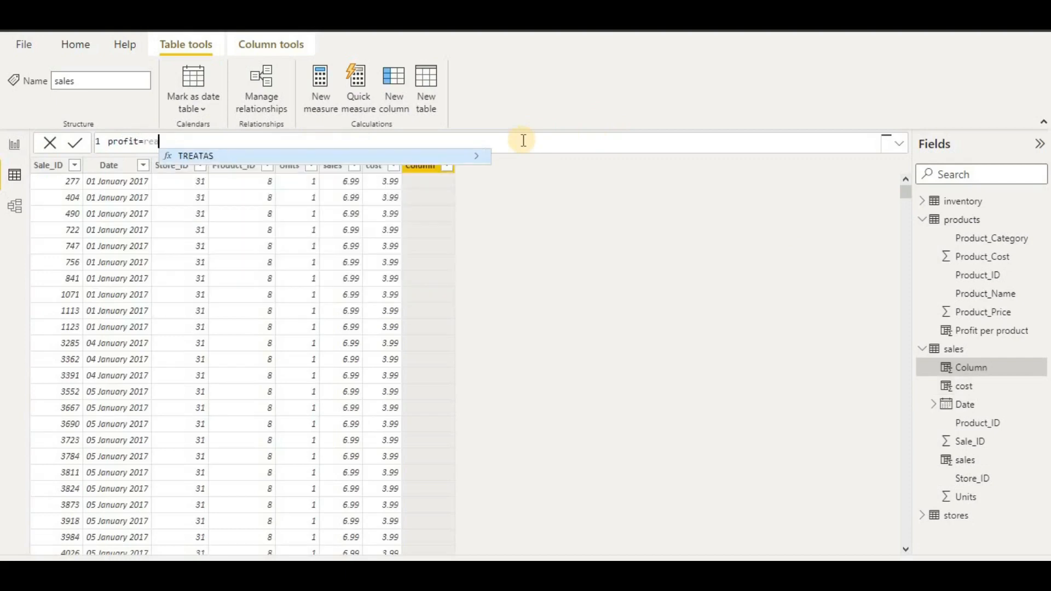
pyautogui.press('BackSpace')
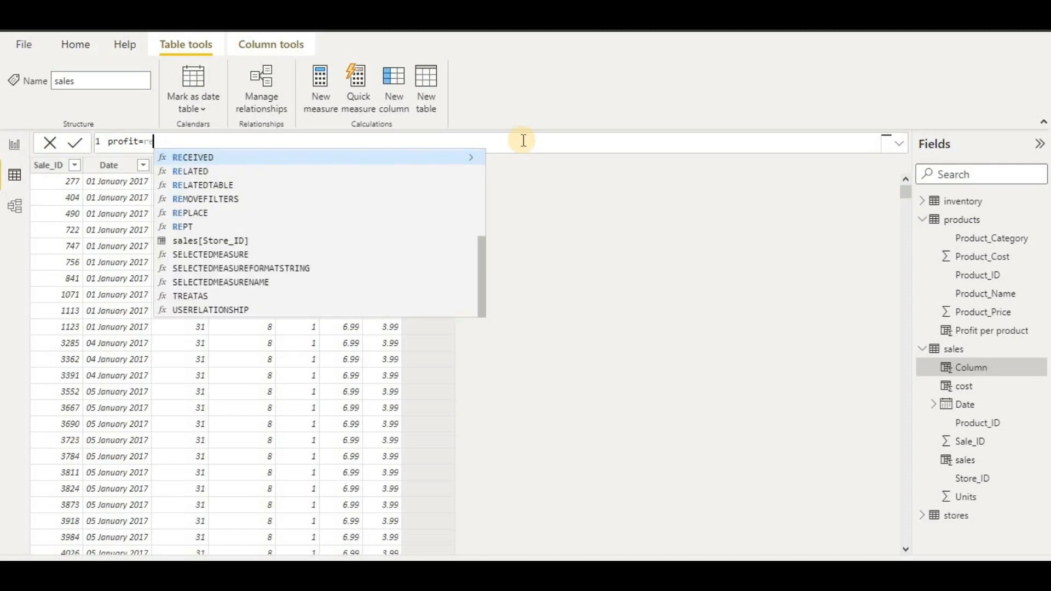
pyautogui.click(385, 172)
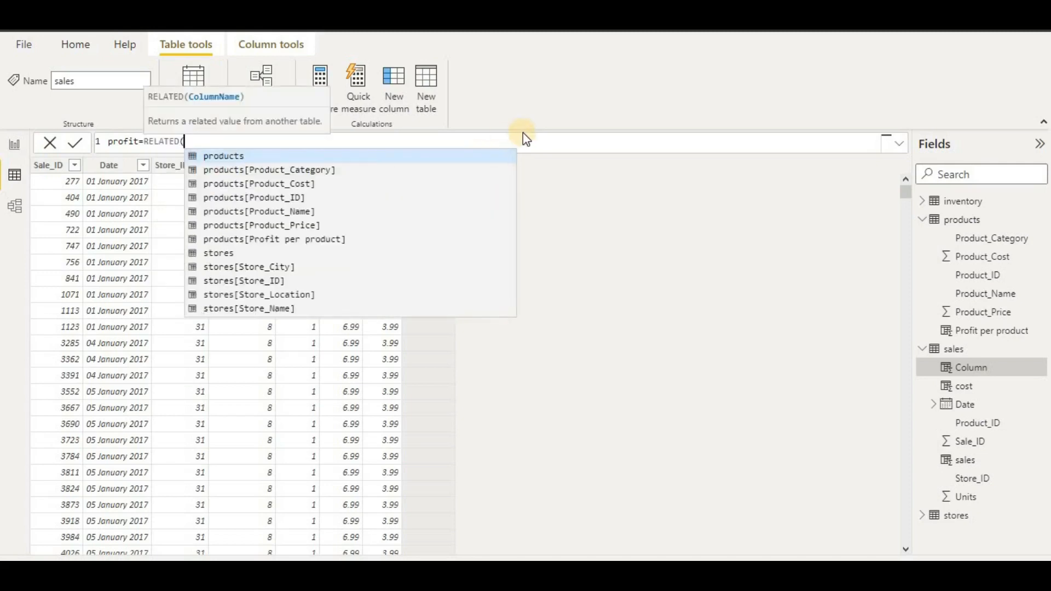
pyautogui.write('profit')
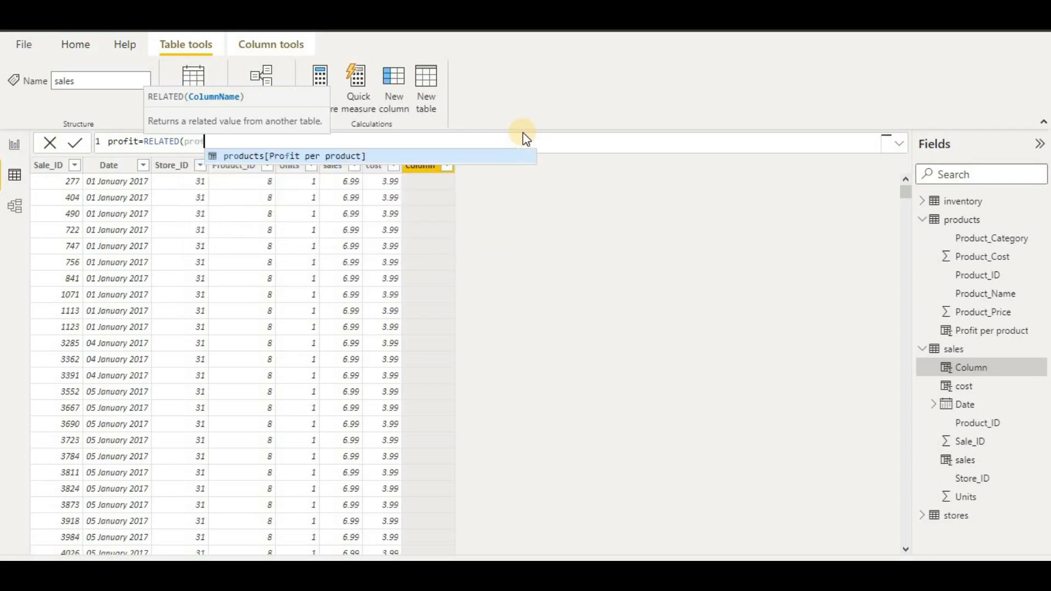
pyautogui.click(362, 158)
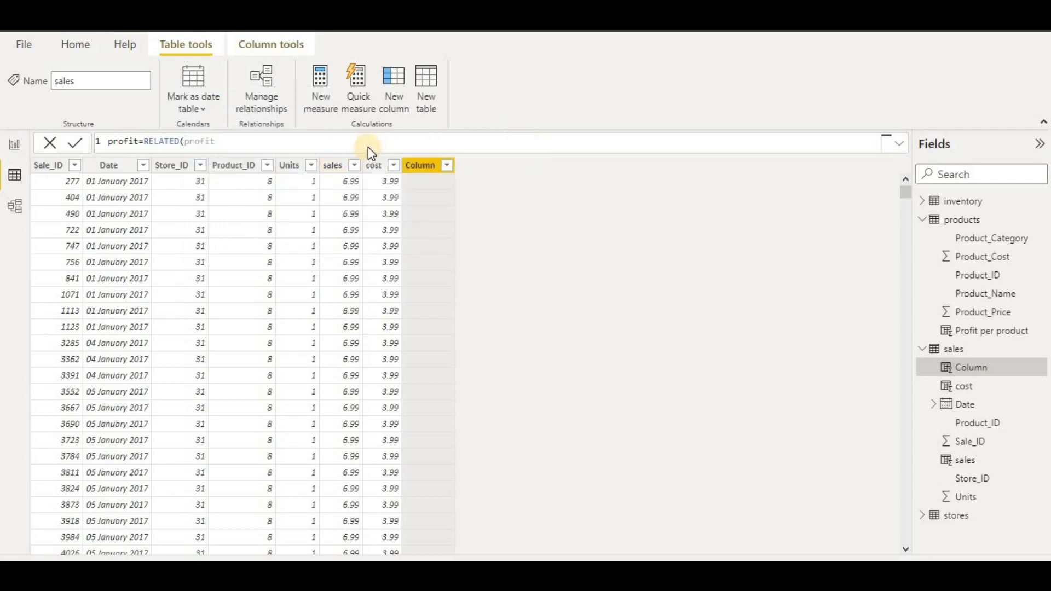
pyautogui.press('Return')
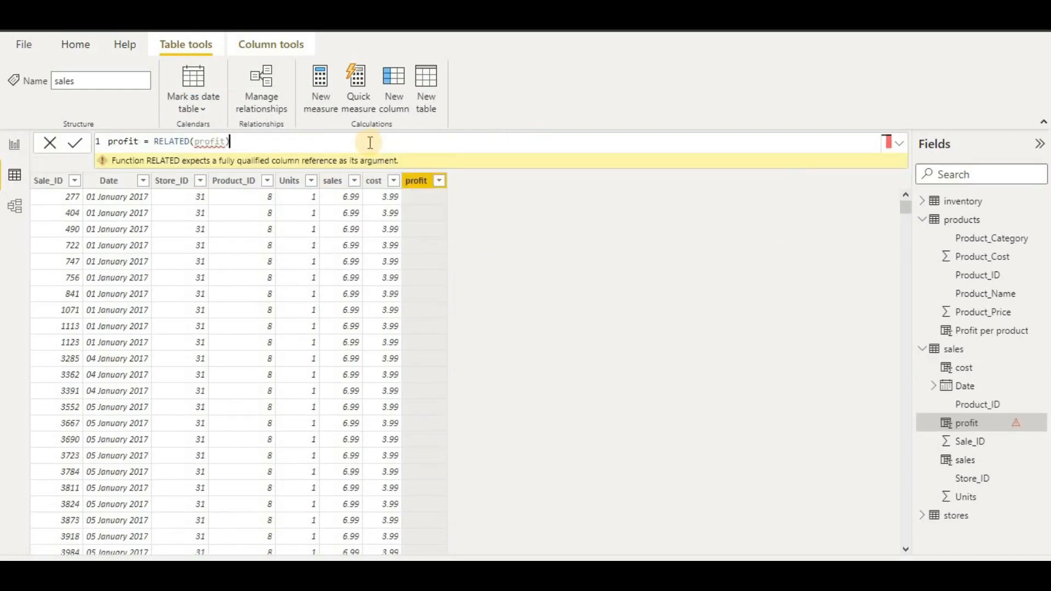
# - Fix the argument error so profit = RELATED(products[Profit per product])*sales[Units]
pyautogui.press('BackSpace')
pyautogui.press('BackSpace')
pyautogui.press('BackSpace')
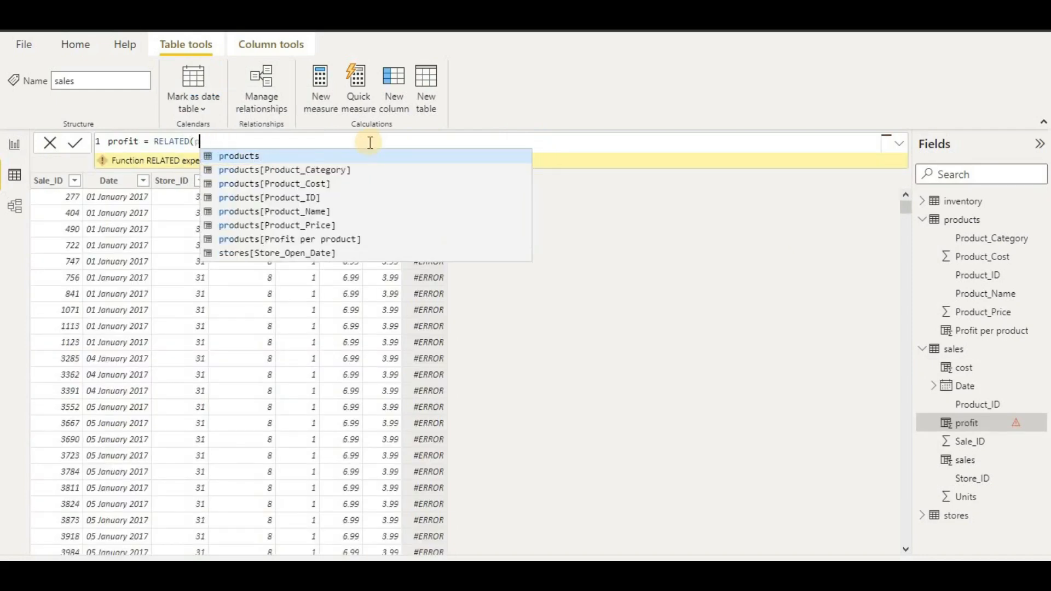
pyautogui.click(332, 240)
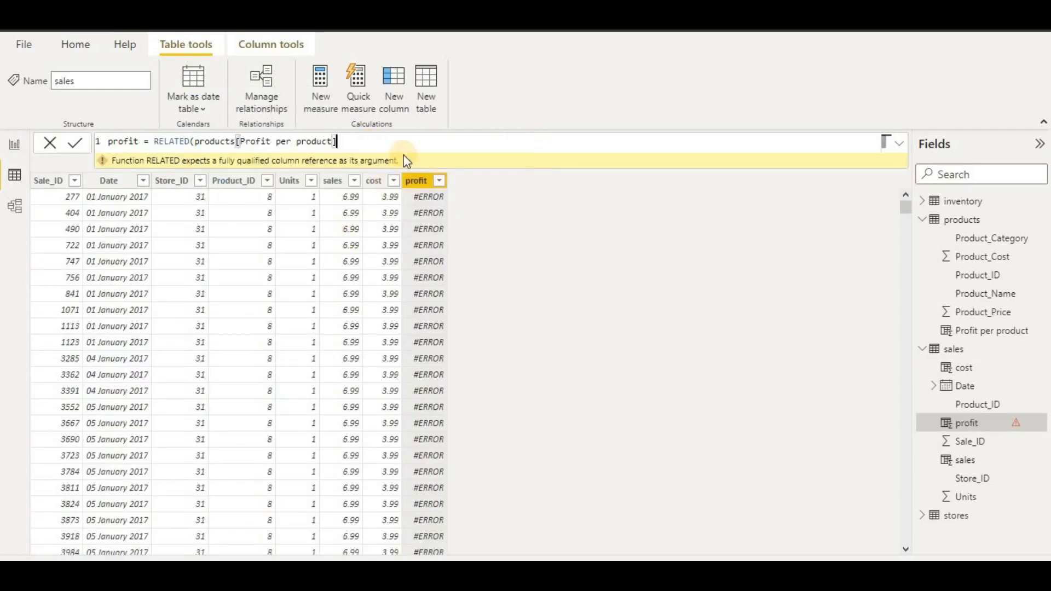
pyautogui.write(')*sa')
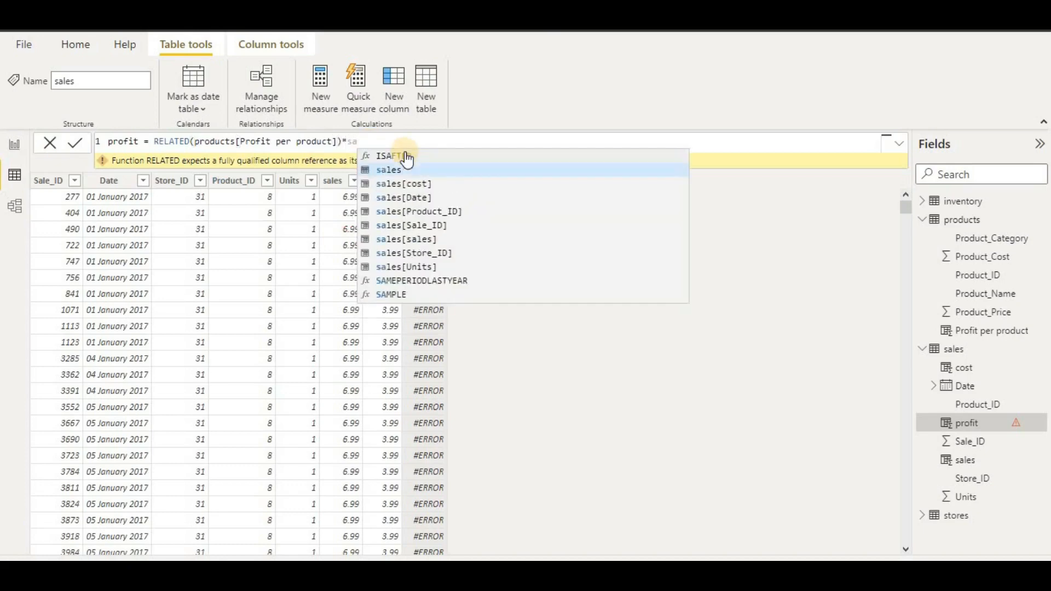
pyautogui.click(419, 268)
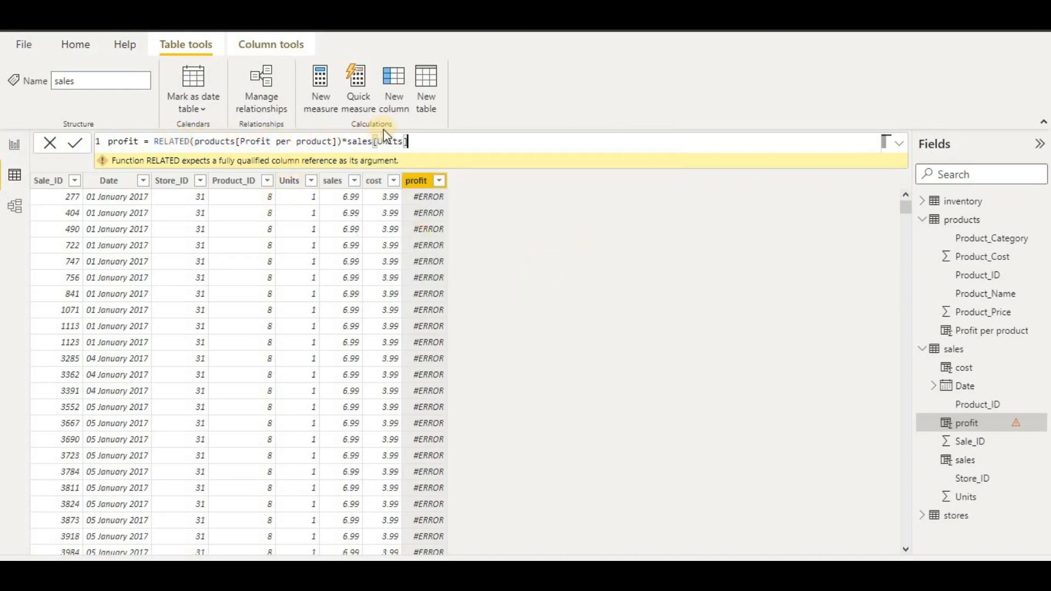
pyautogui.click(74, 144)
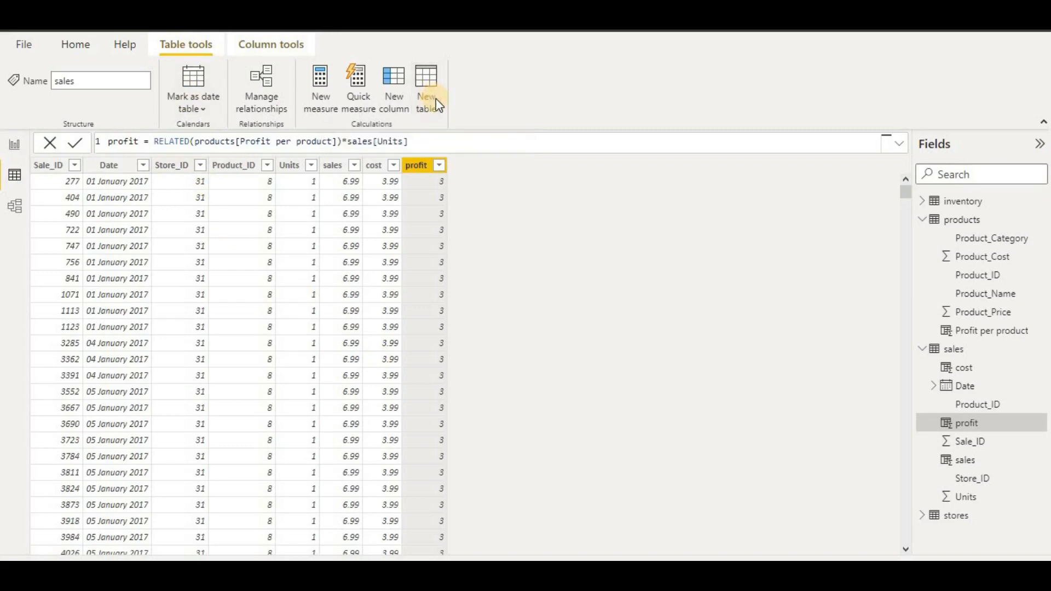
# - Create a new calculated table named 'date table' and begin its formula
pyautogui.click(435, 113)
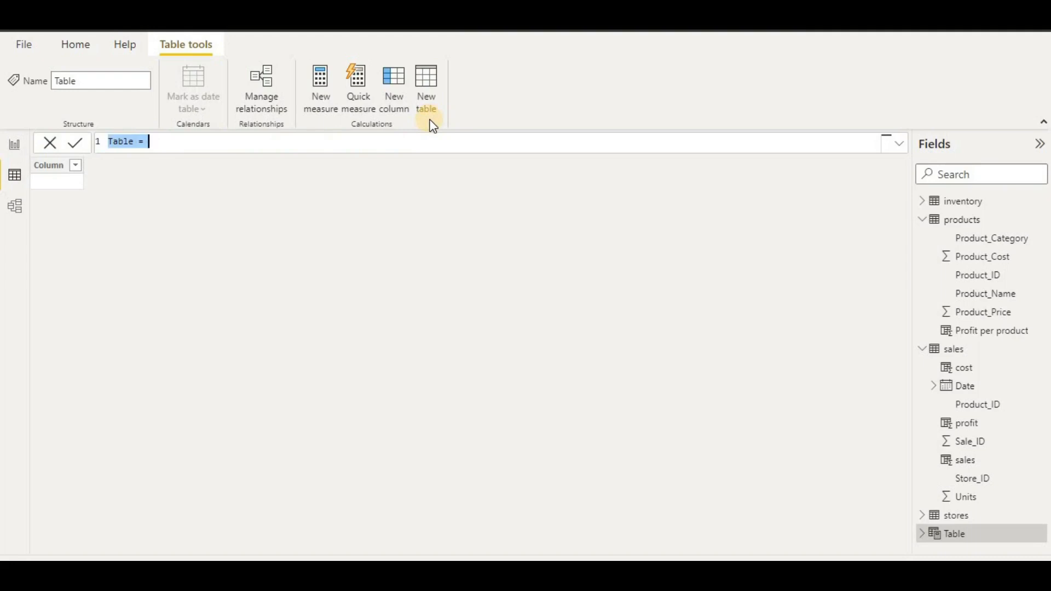
pyautogui.write('date ta')
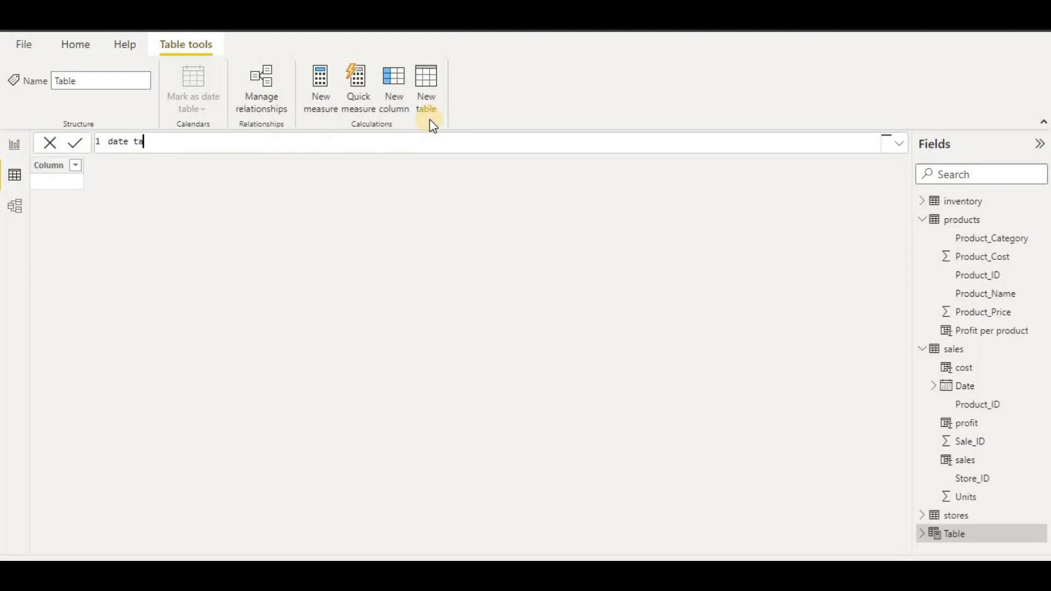
pyautogui.write('ble')
pyautogui.write('=')
pyautogui.hotkey('shift', 'Return')
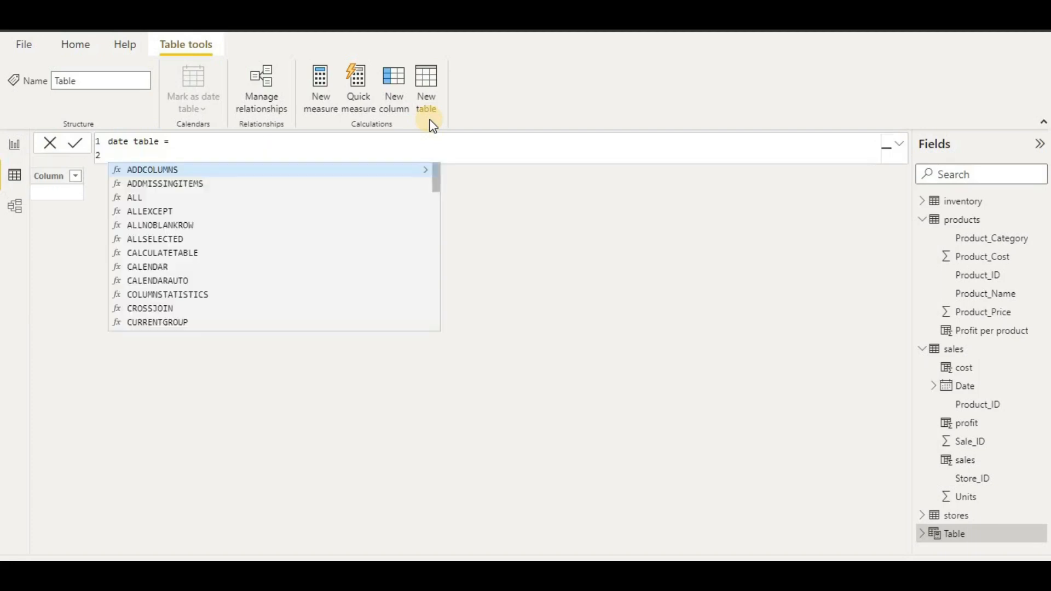
# - Add the variable startdate = MIN(sales[Date])
pyautogui.write('var ')
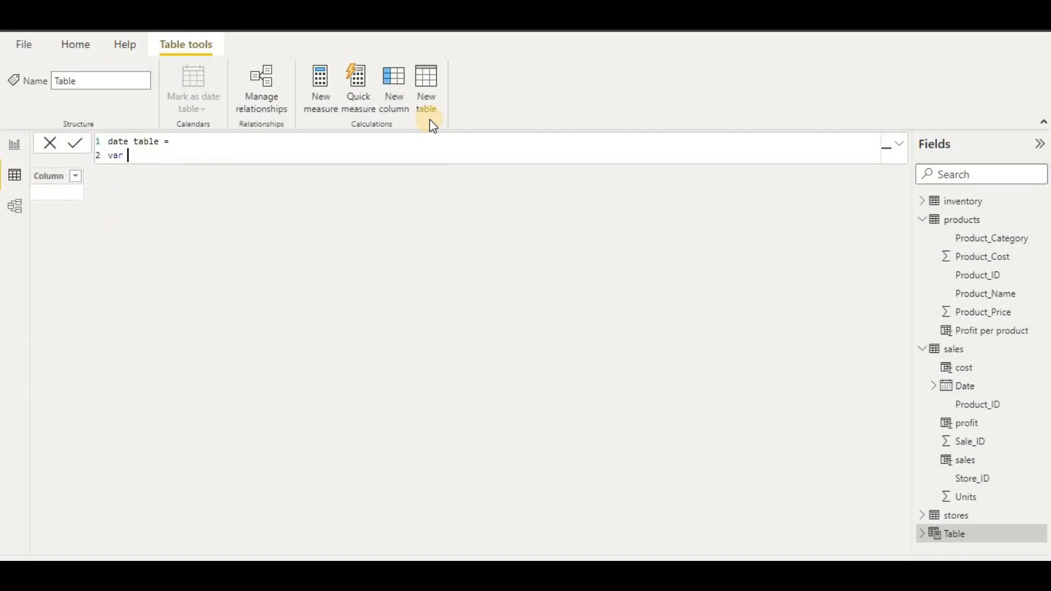
pyautogui.write('startdate =Min')
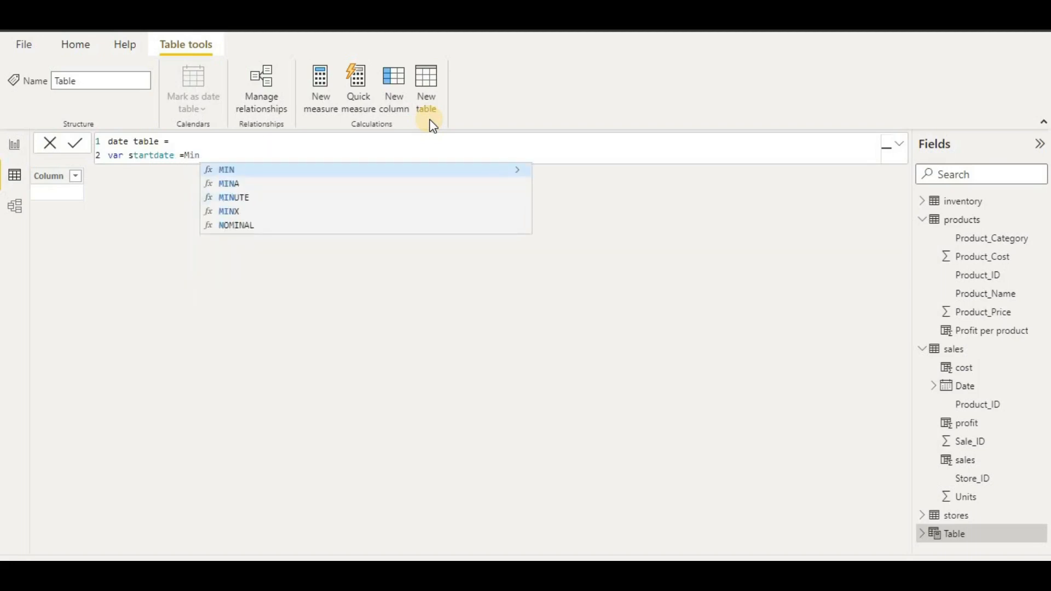
pyautogui.click(404, 172)
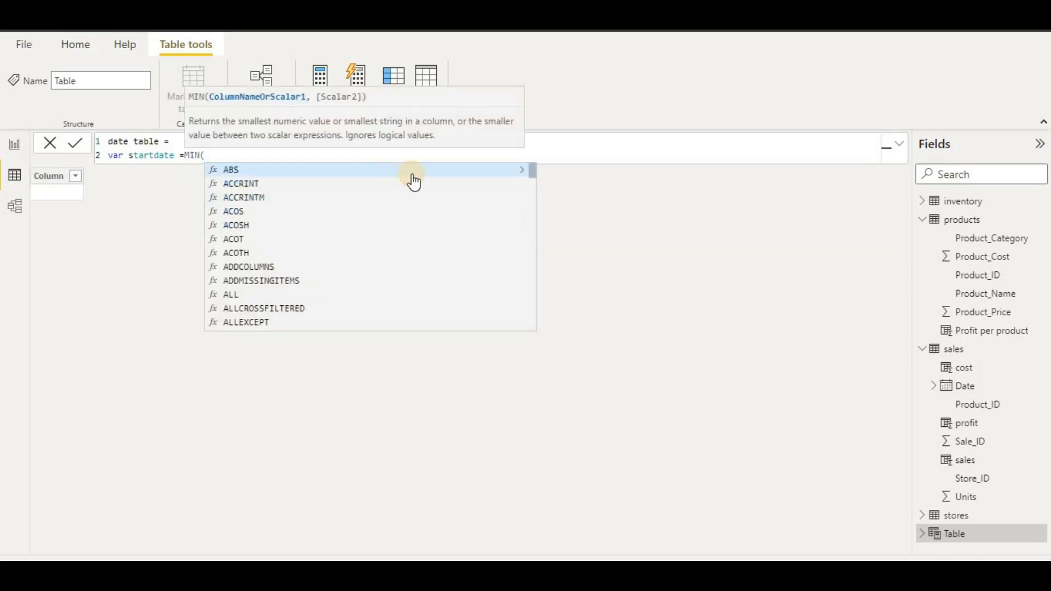
pyautogui.write('sales')
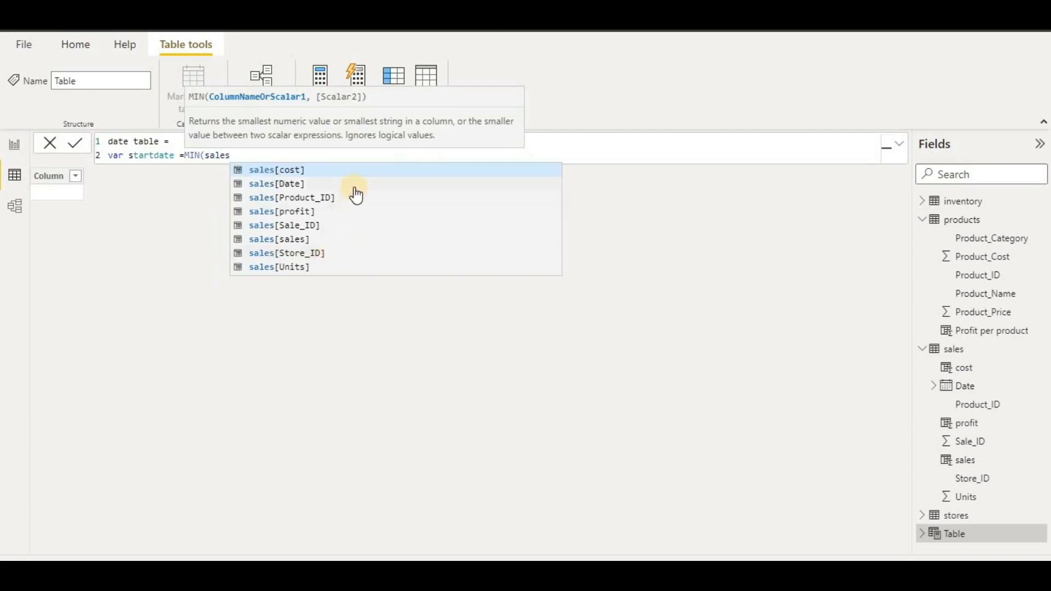
pyautogui.click(390, 184)
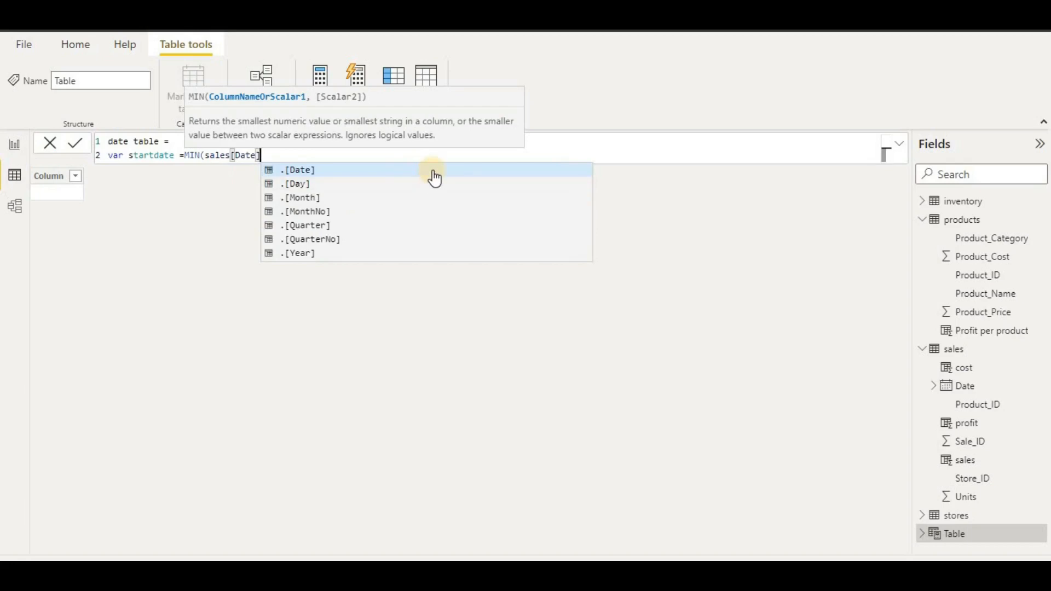
pyautogui.write(')')
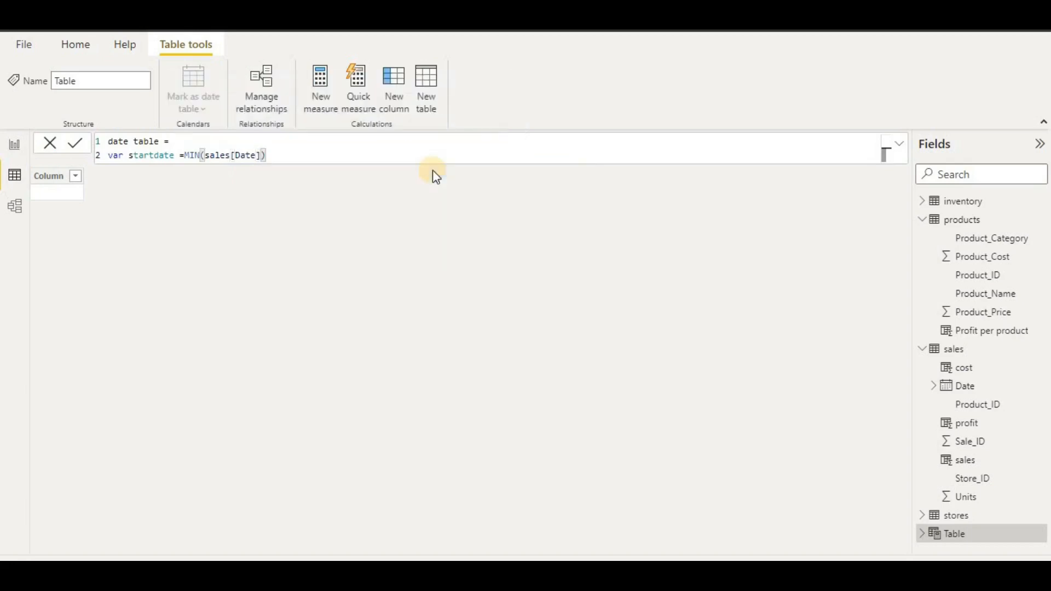
pyautogui.hotkey('shift', 'Return')
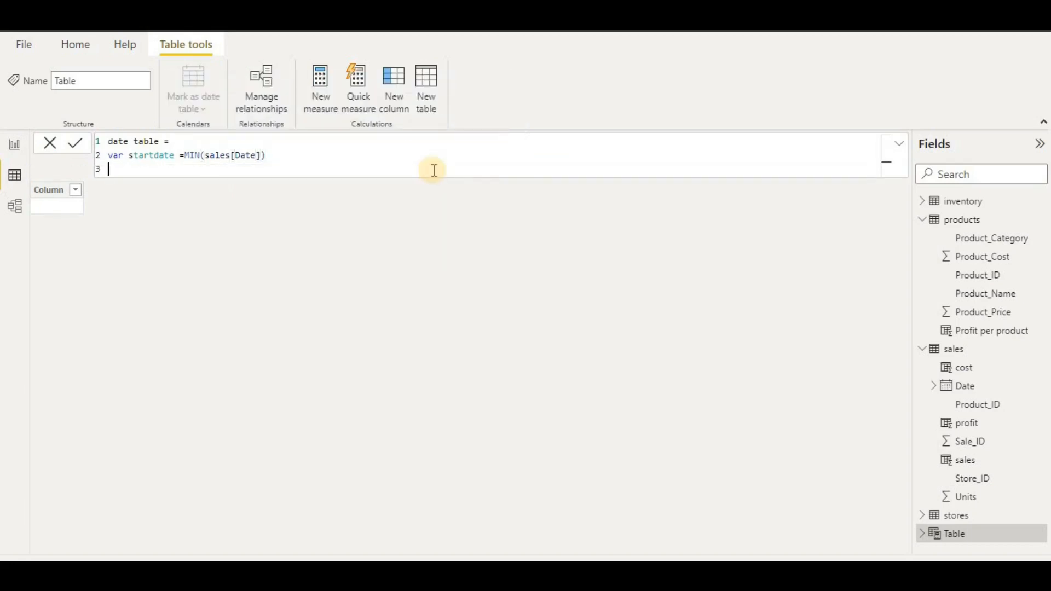
# - Add the variable enddate = MAX(sales[Date]), correcting MAXA to MAX
pyautogui.write('var enddate=M')
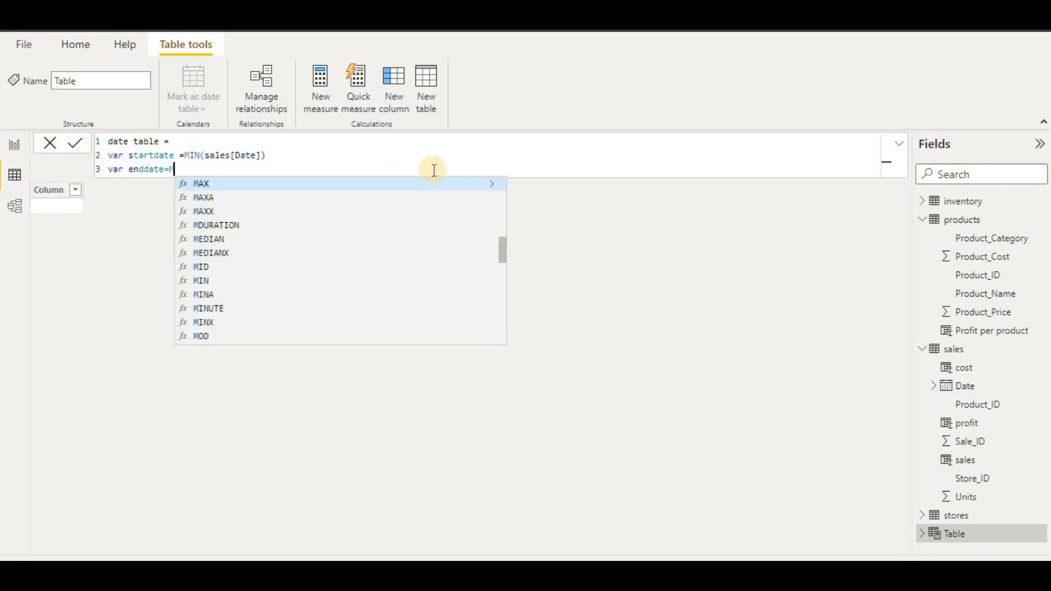
pyautogui.click(443, 199)
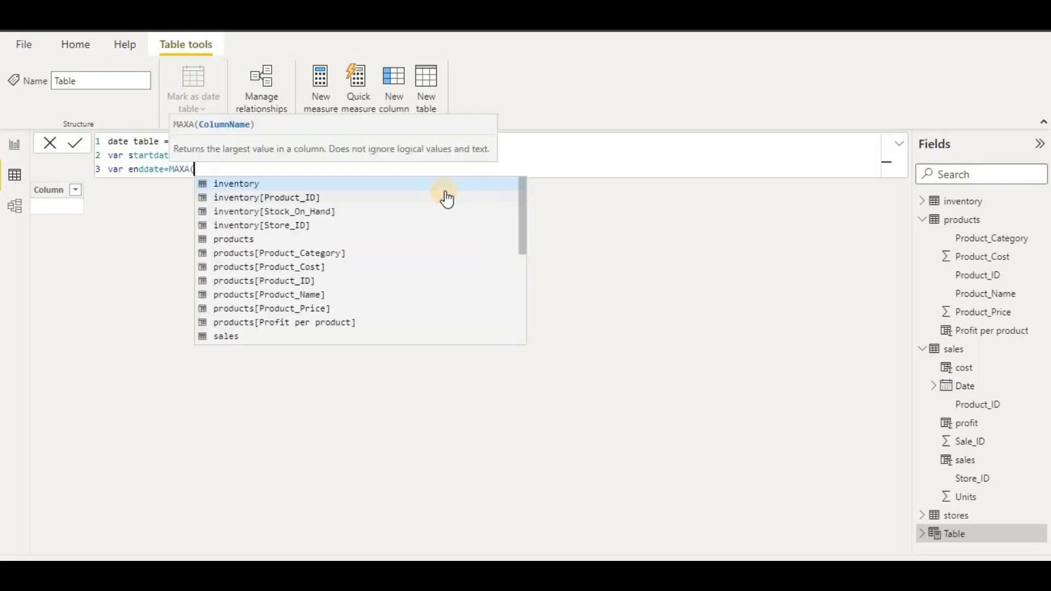
pyautogui.write('sa')
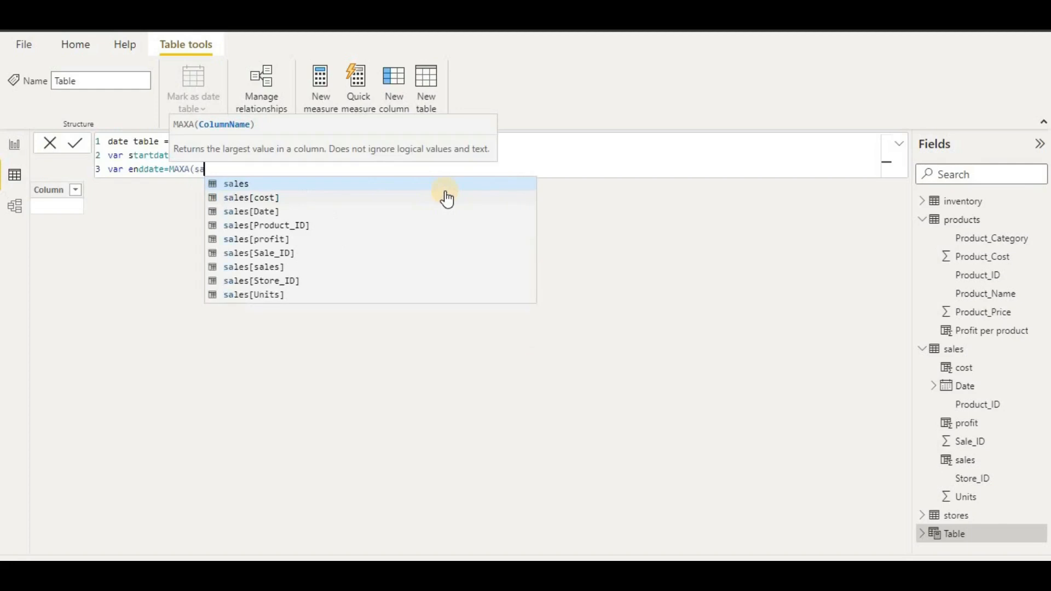
pyautogui.click(418, 212)
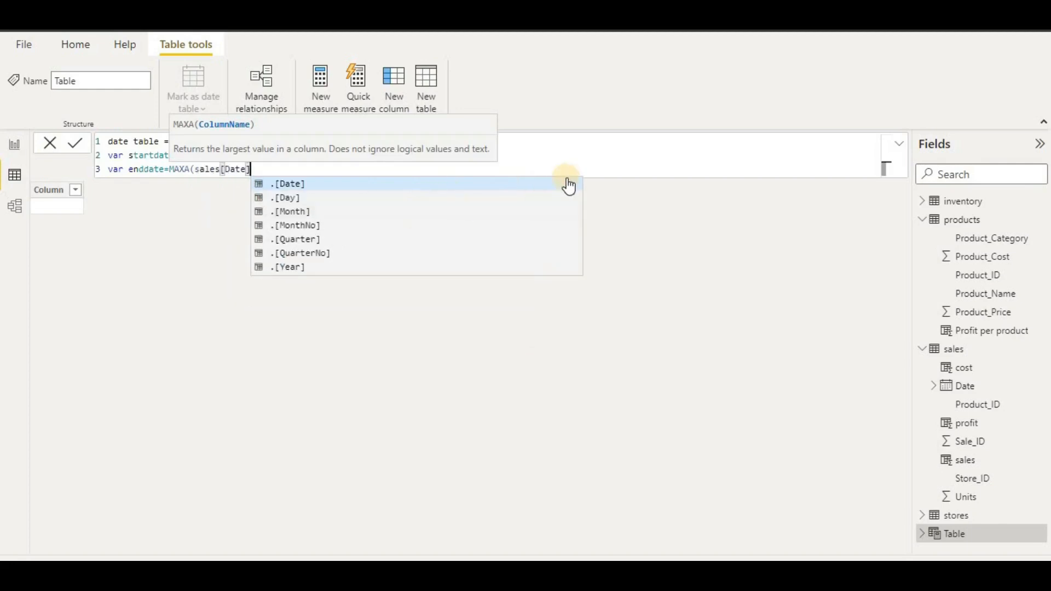
pyautogui.write(')')
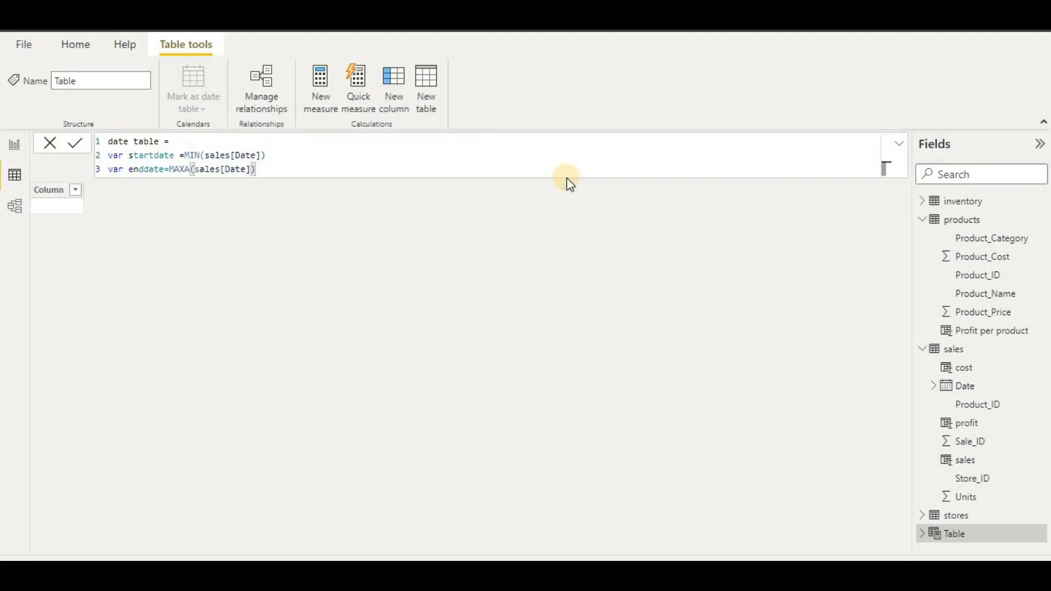
pyautogui.click(193, 169)
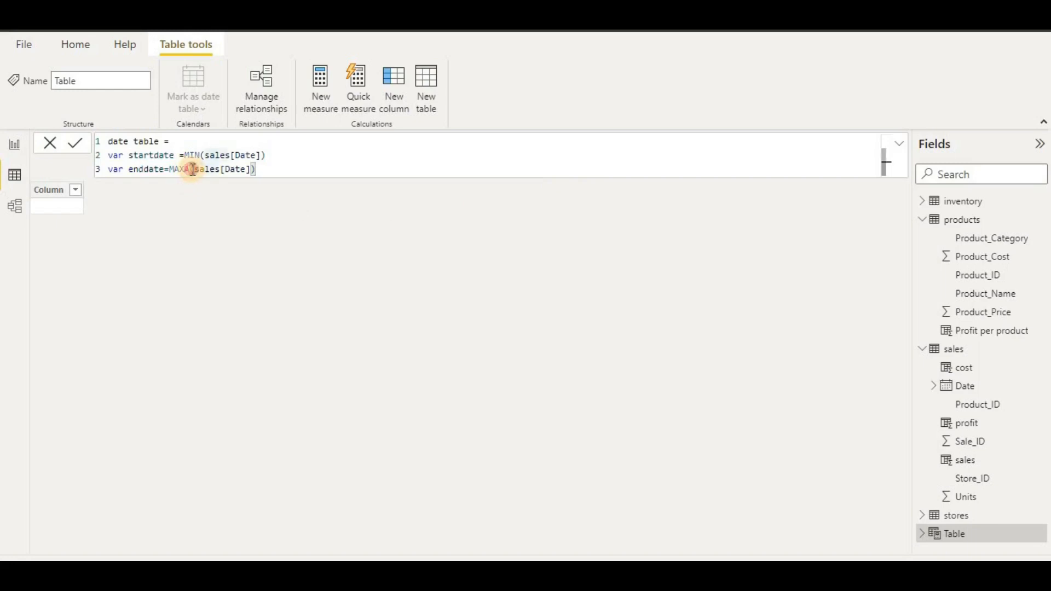
pyautogui.press('BackSpace')
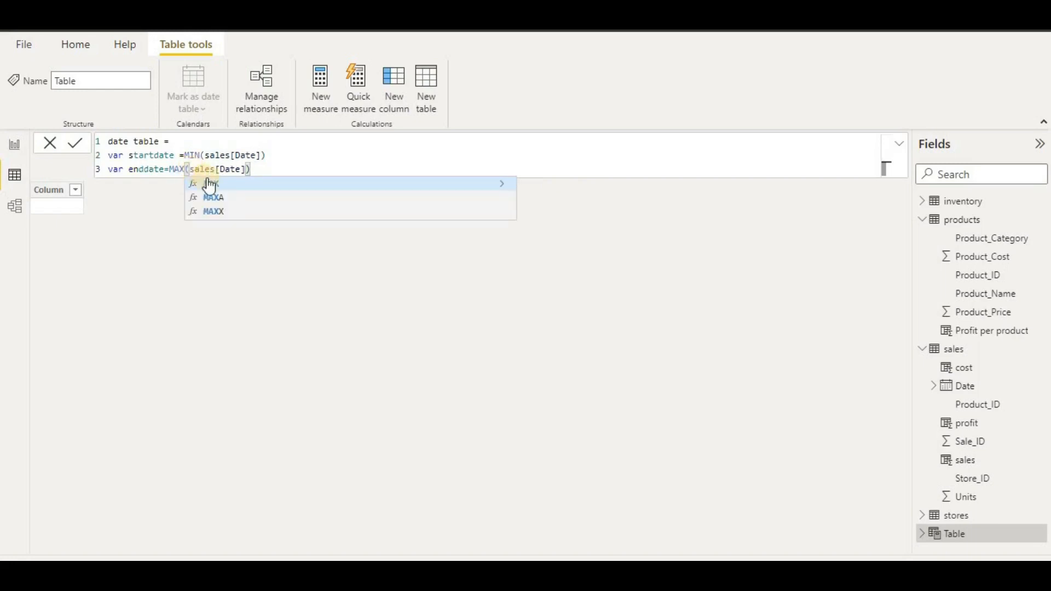
pyautogui.click(208, 182)
pyautogui.click(264, 165)
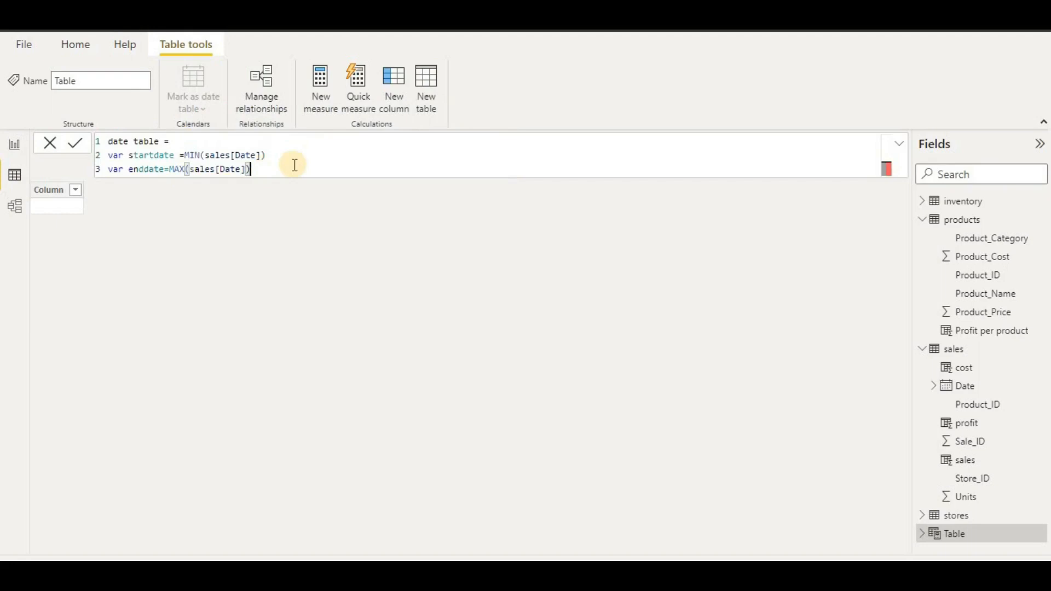
pyautogui.press('Return')
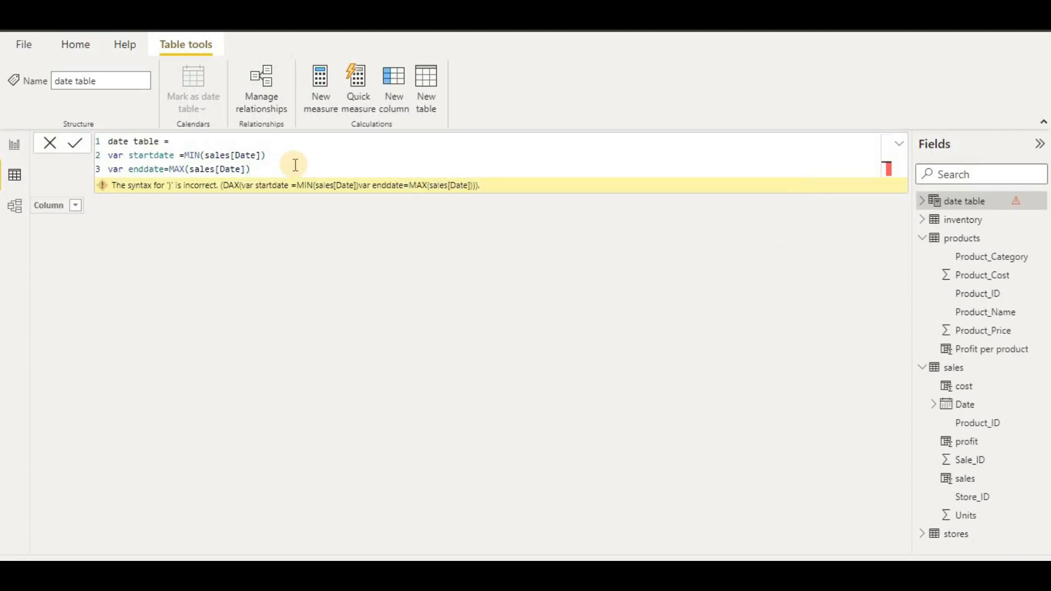
# - Add a new variable line var DateTable1= to the date table formula
pyautogui.click(295, 165)
pyautogui.hotkey('shift', 'Return')
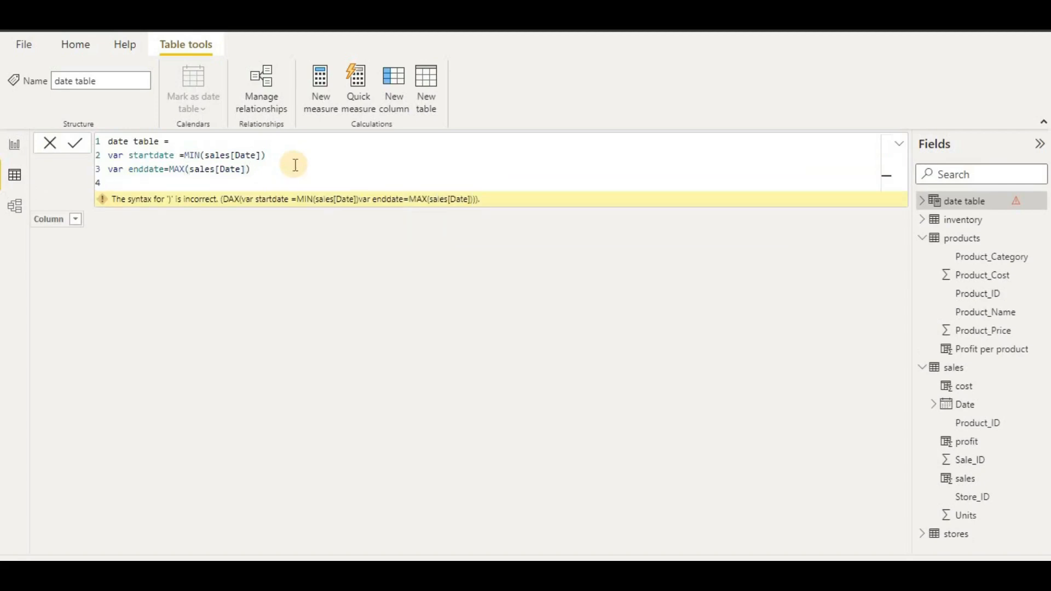
pyautogui.write('VAR')
pyautogui.press('BackSpace')
pyautogui.press('BackSpace')
pyautogui.press('BackSpace')
pyautogui.press('BackSpace')
pyautogui.write('v')
pyautogui.press('BackSpace')
pyautogui.write('var DateTable1=')
pyautogui.hotkey('shift', 'Return')
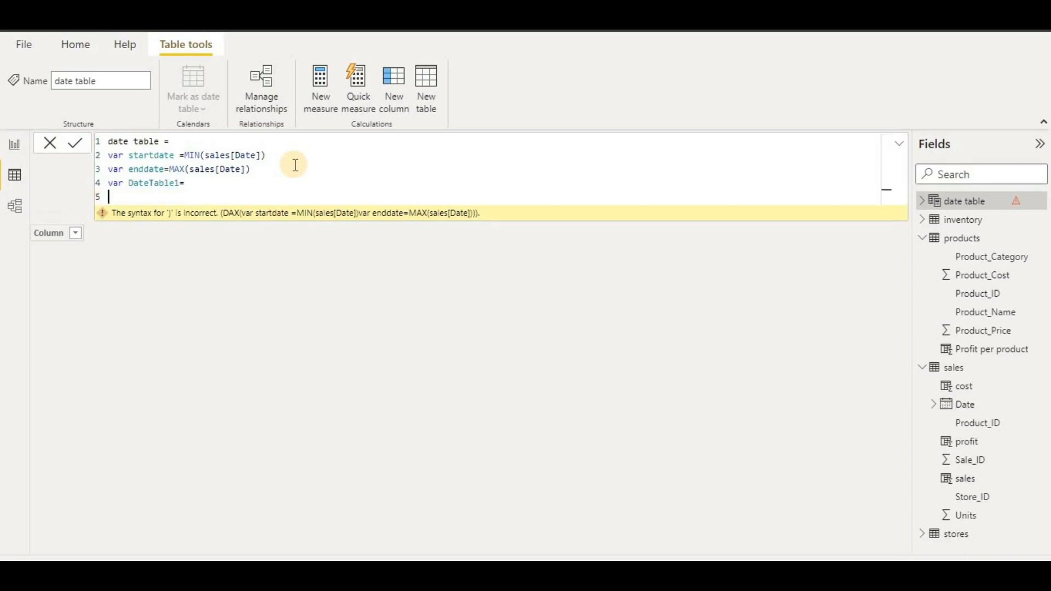
# - Assign it ADDCOLUMNS( with CALENDAR(startdate,enddate), as the base table
pyautogui.write('ADD')
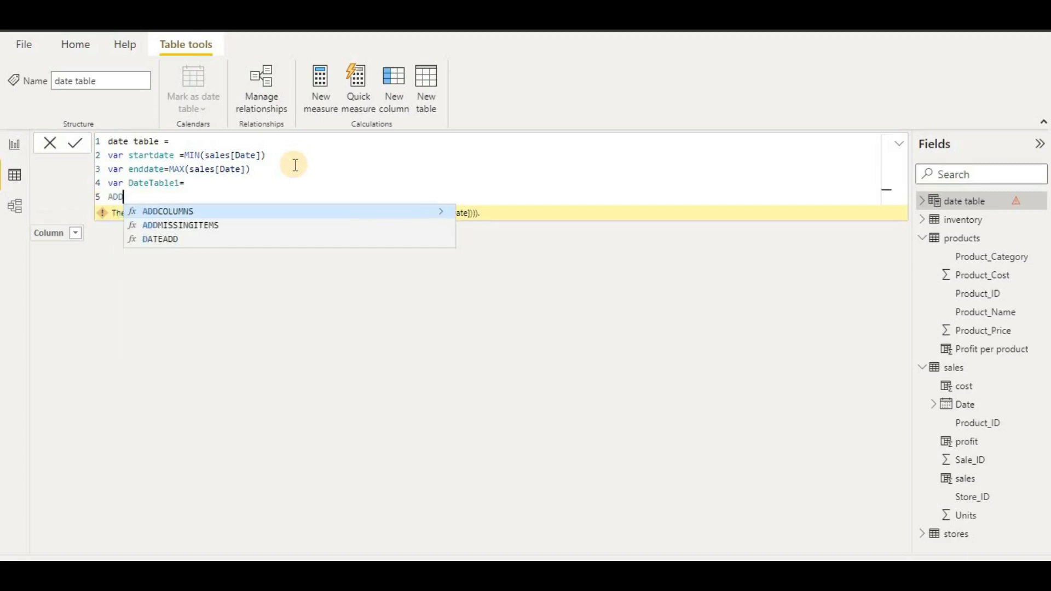
pyautogui.click(286, 212)
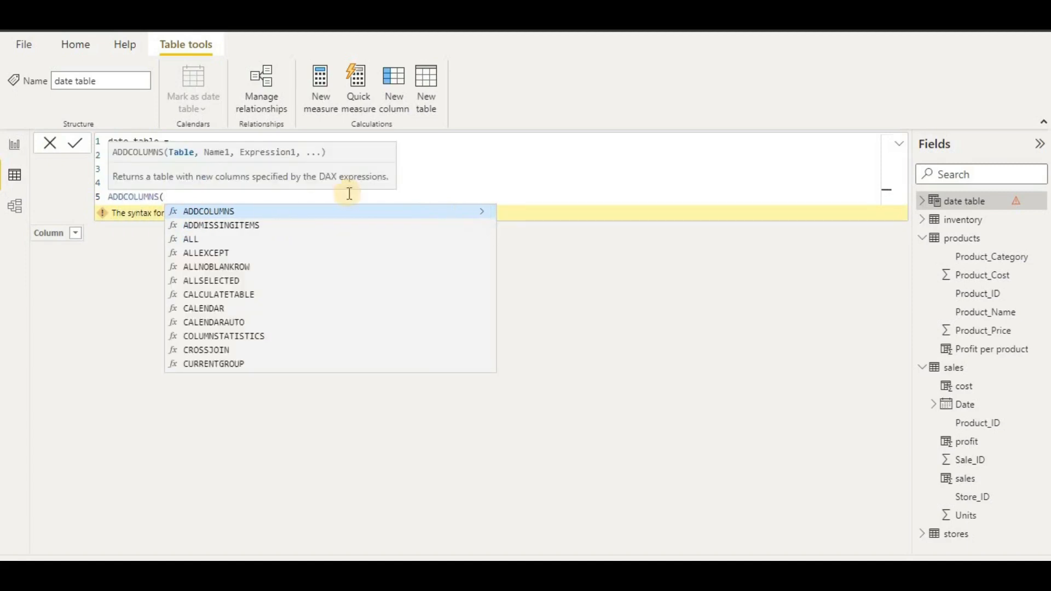
pyautogui.hotkey('shift', 'Return')
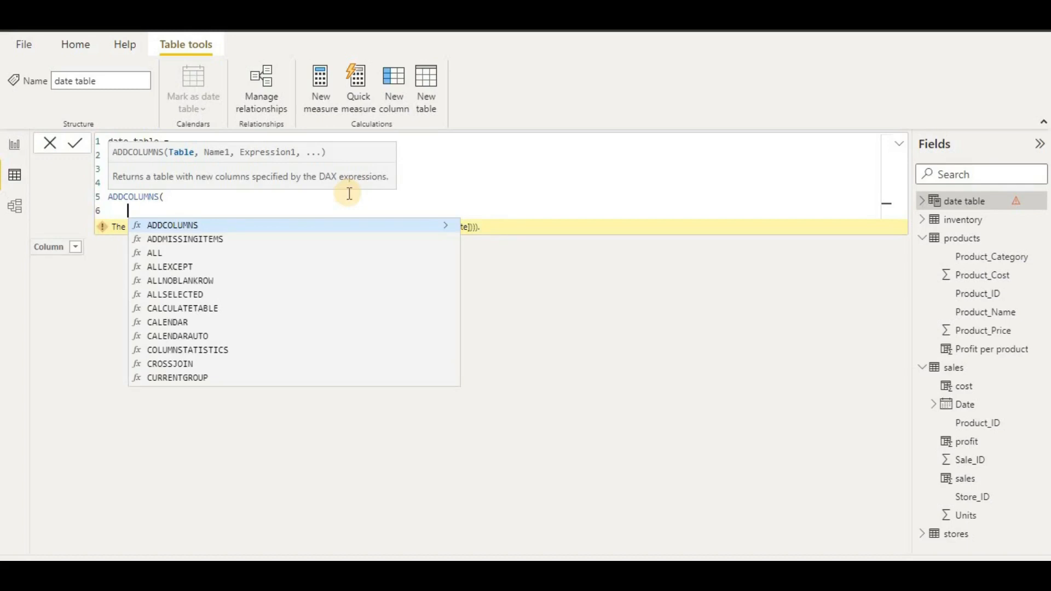
pyautogui.write('cala')
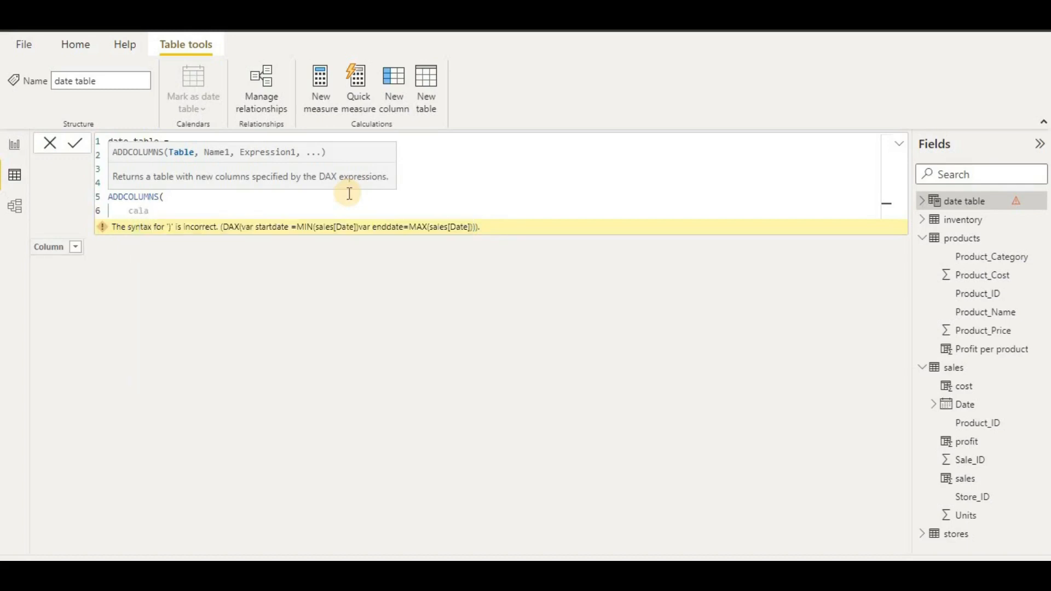
pyautogui.press('BackSpace')
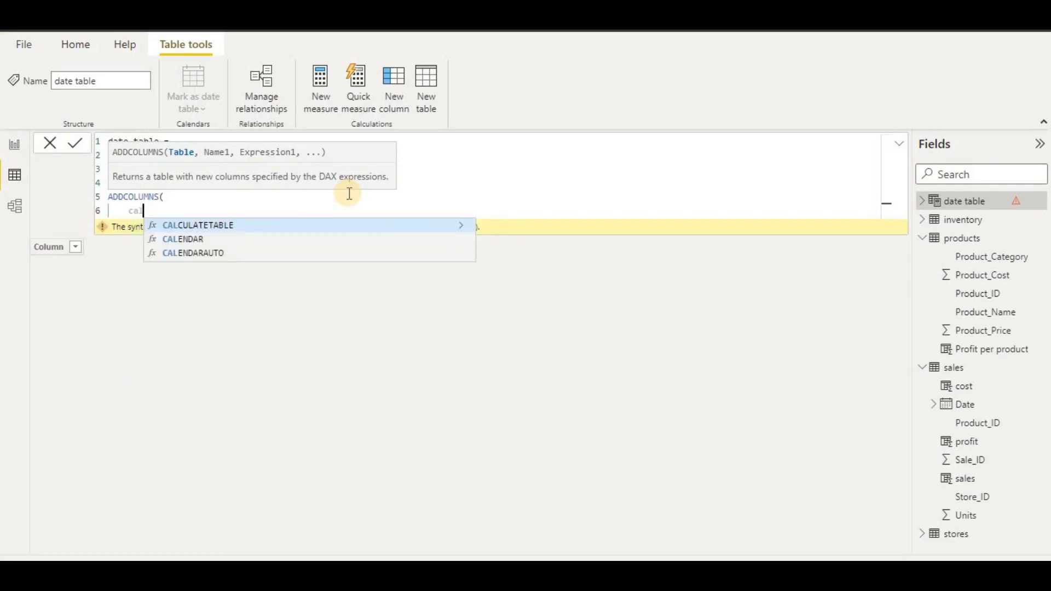
pyautogui.click(271, 240)
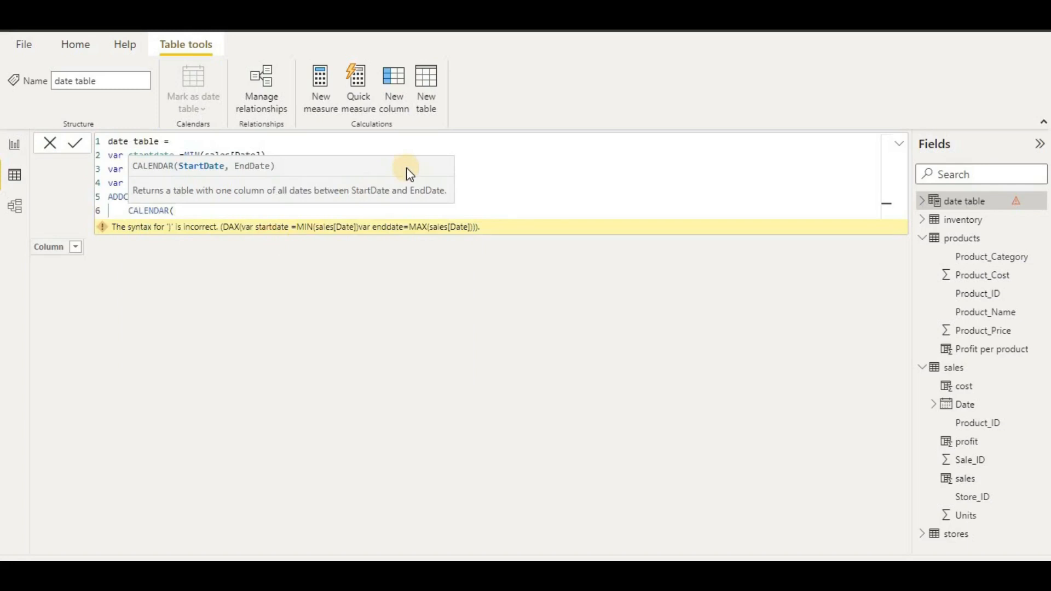
pyautogui.write('s')
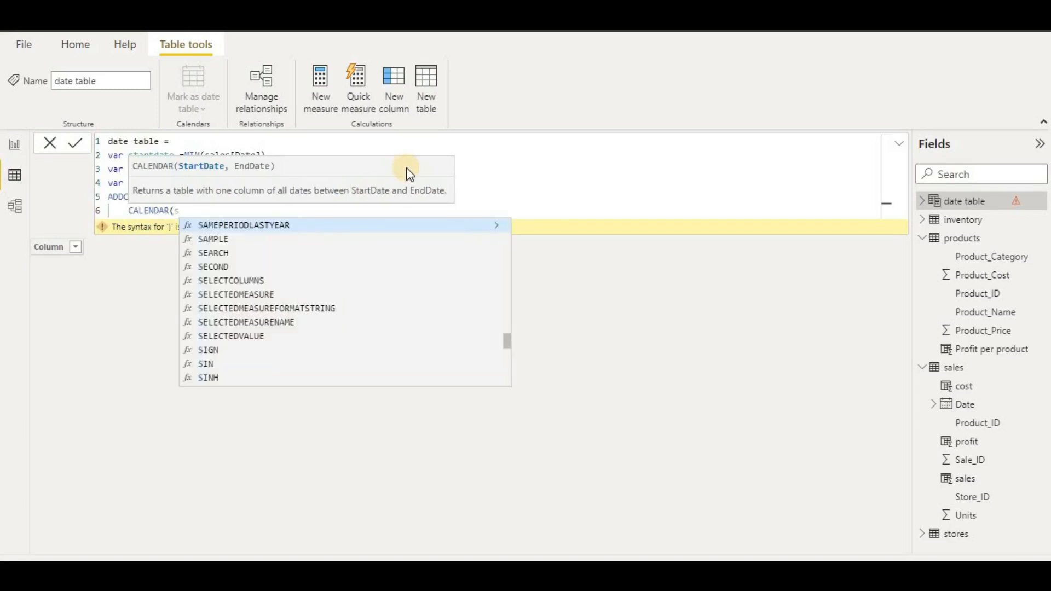
pyautogui.write('tart')
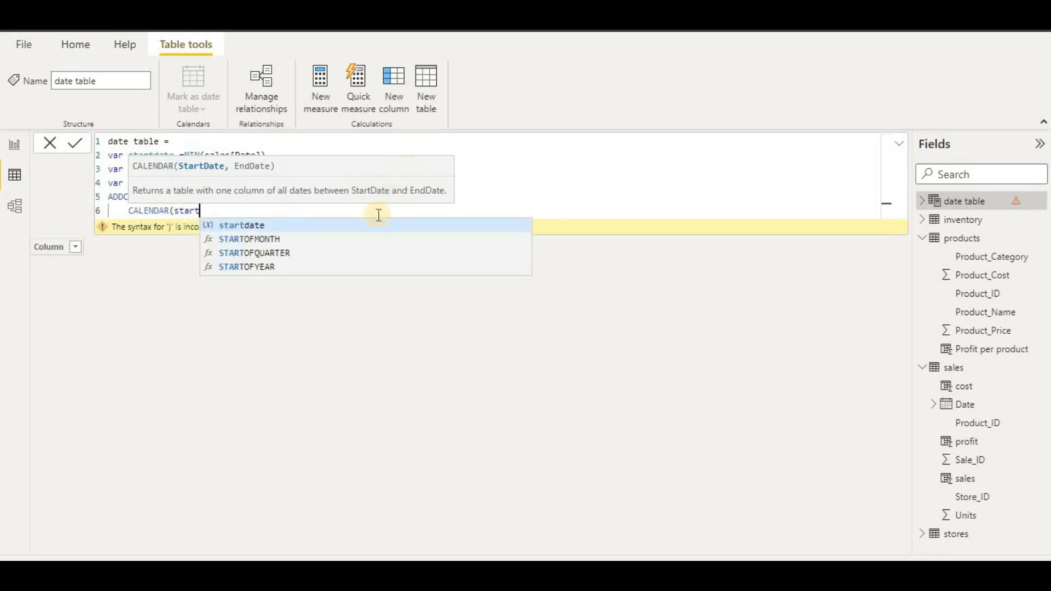
pyautogui.write('date')
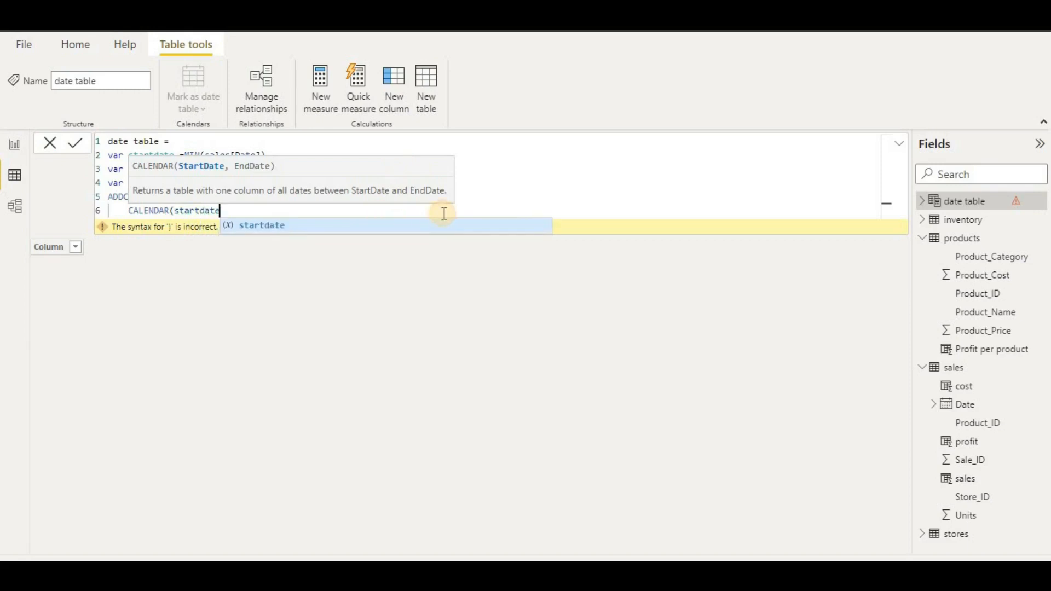
pyautogui.write(',end')
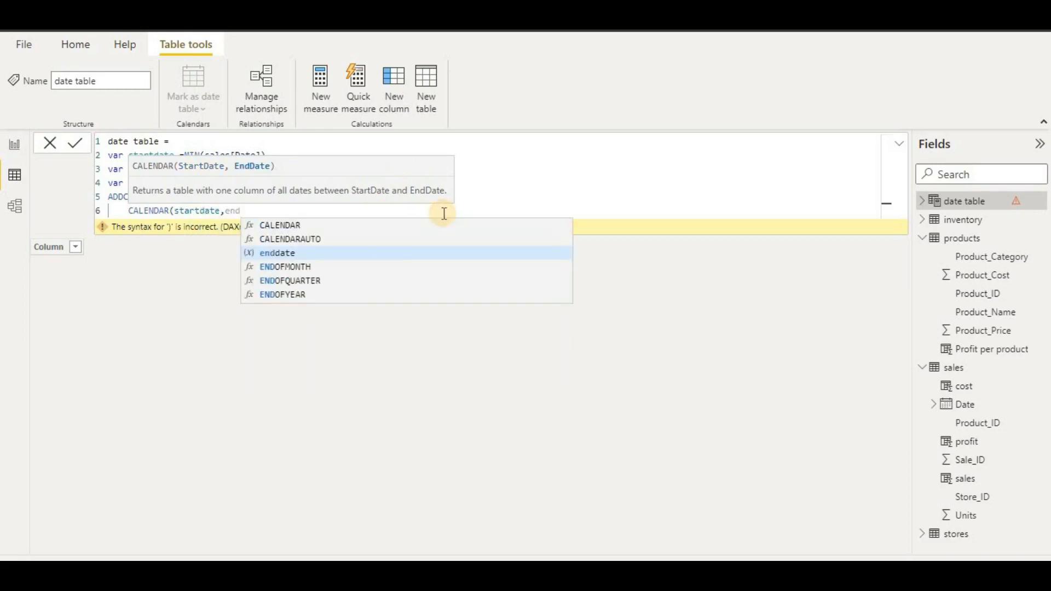
pyautogui.write('date')
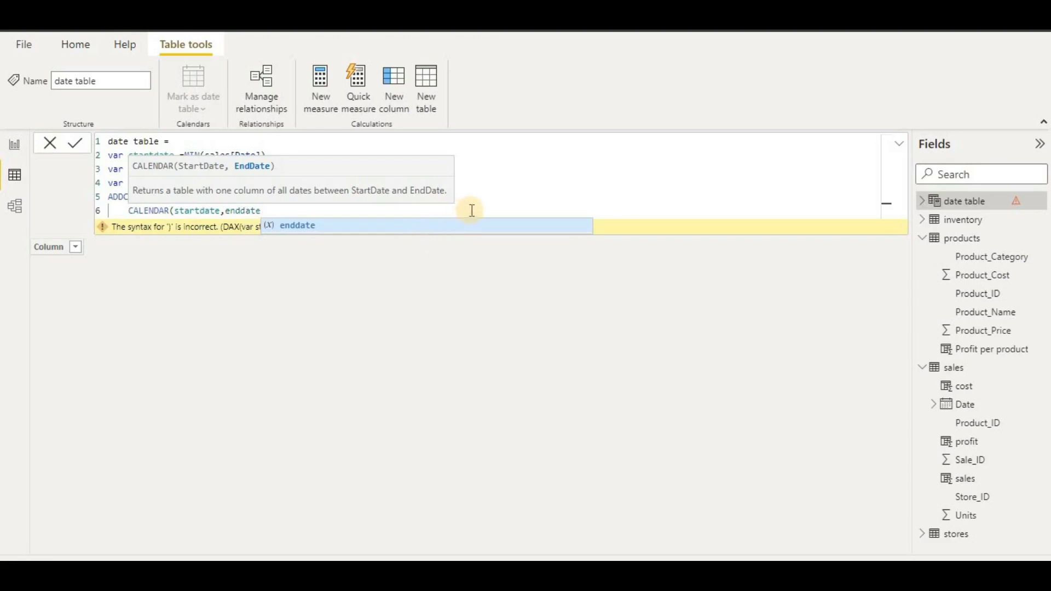
pyautogui.write(')')
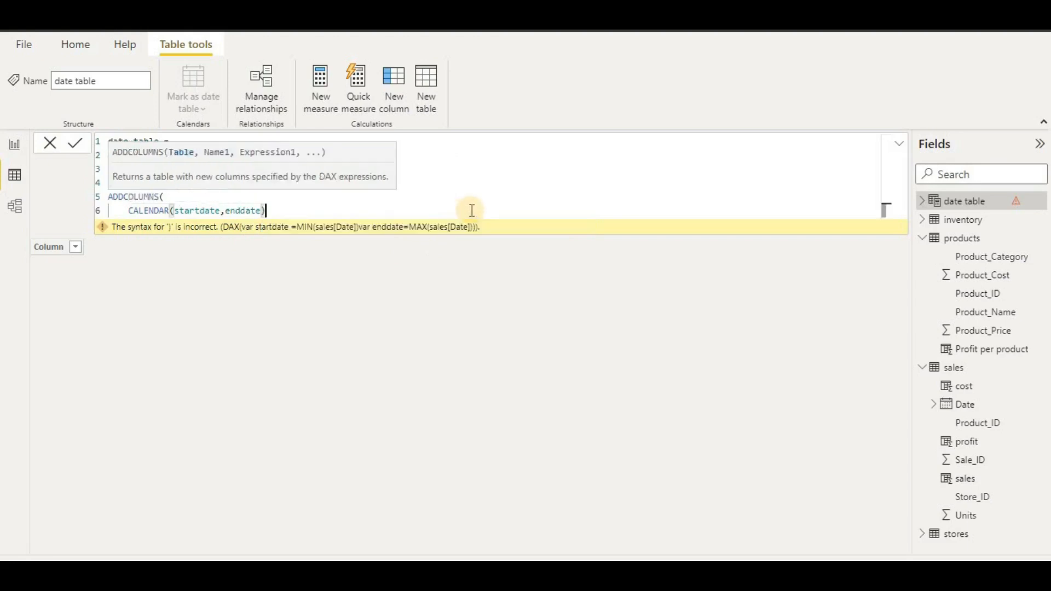
pyautogui.write(',')
pyautogui.press('Return')
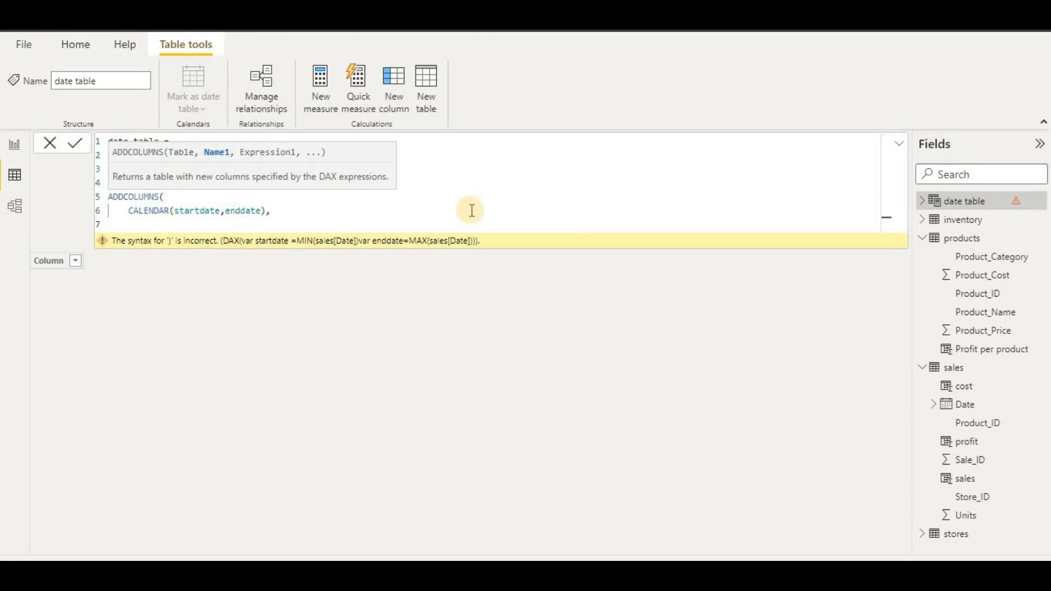
pyautogui.write('"QuarterNo",Q')
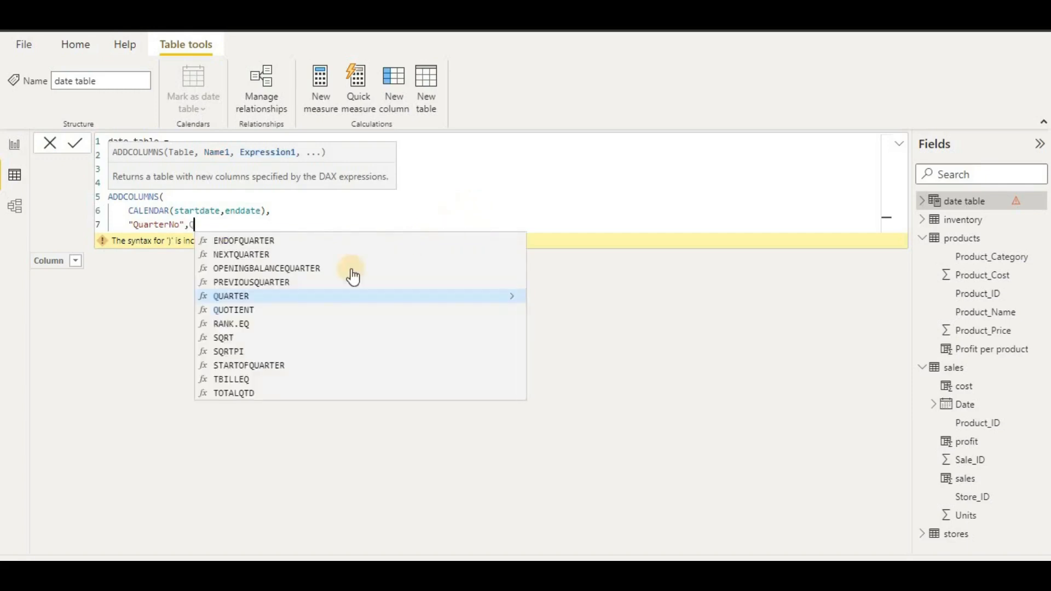
pyautogui.click(329, 295)
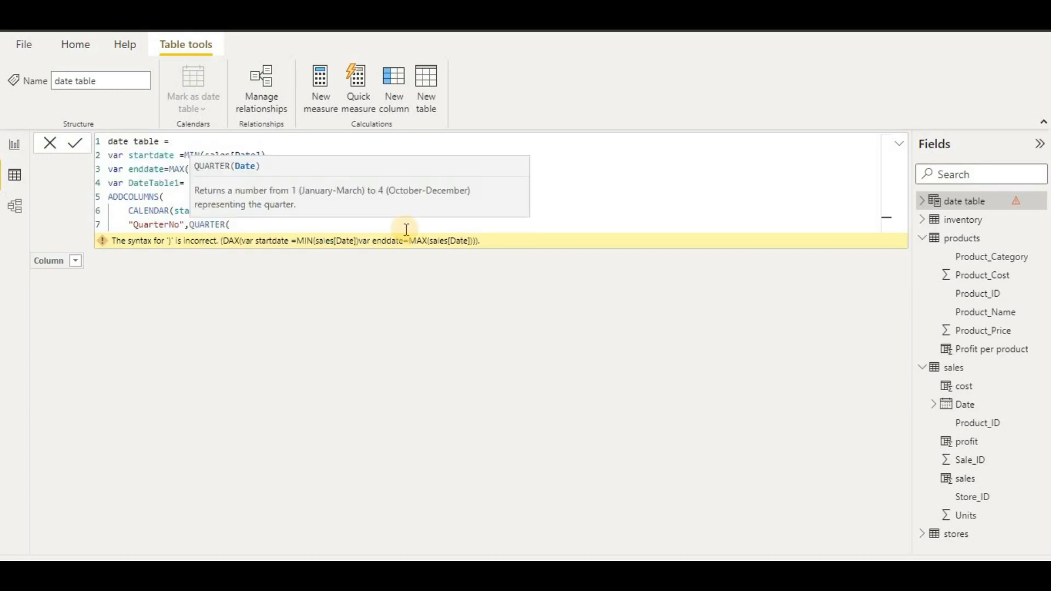
pyautogui.write('[')
pyautogui.click(405, 238)
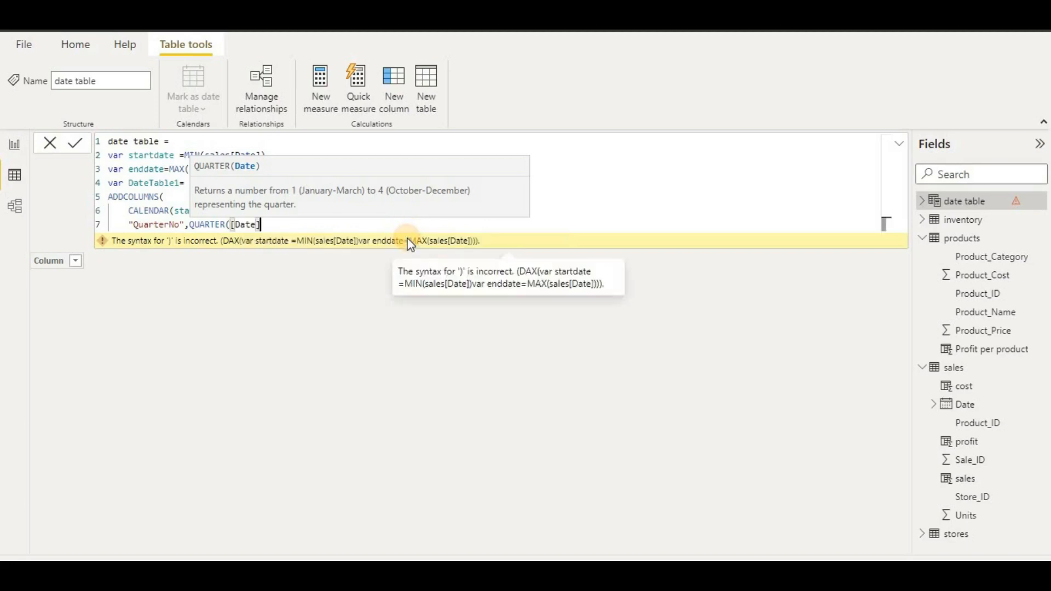
pyautogui.write(')')
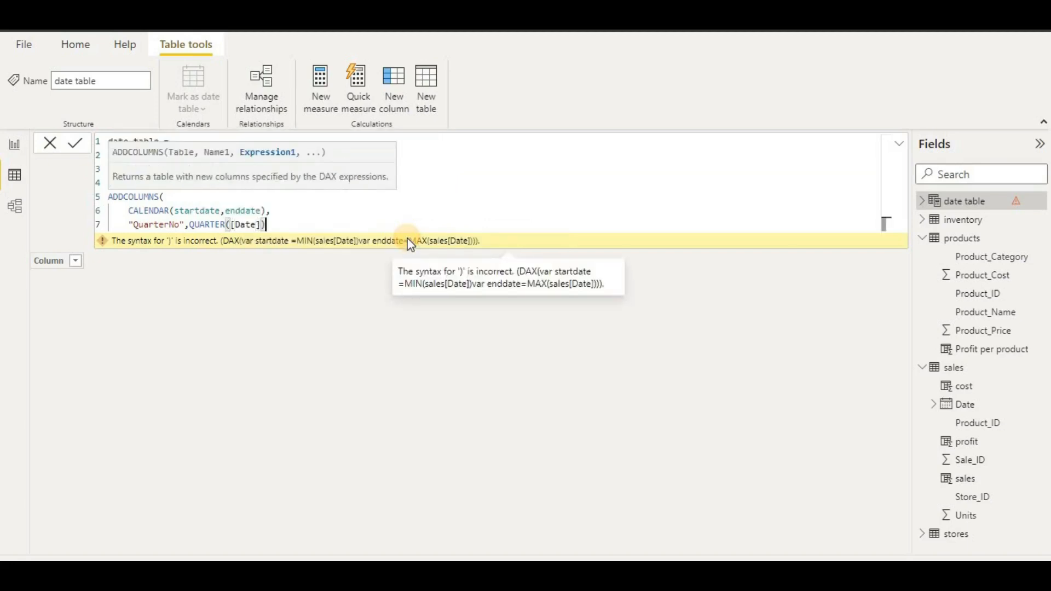
pyautogui.write('<')
pyautogui.press('Return')
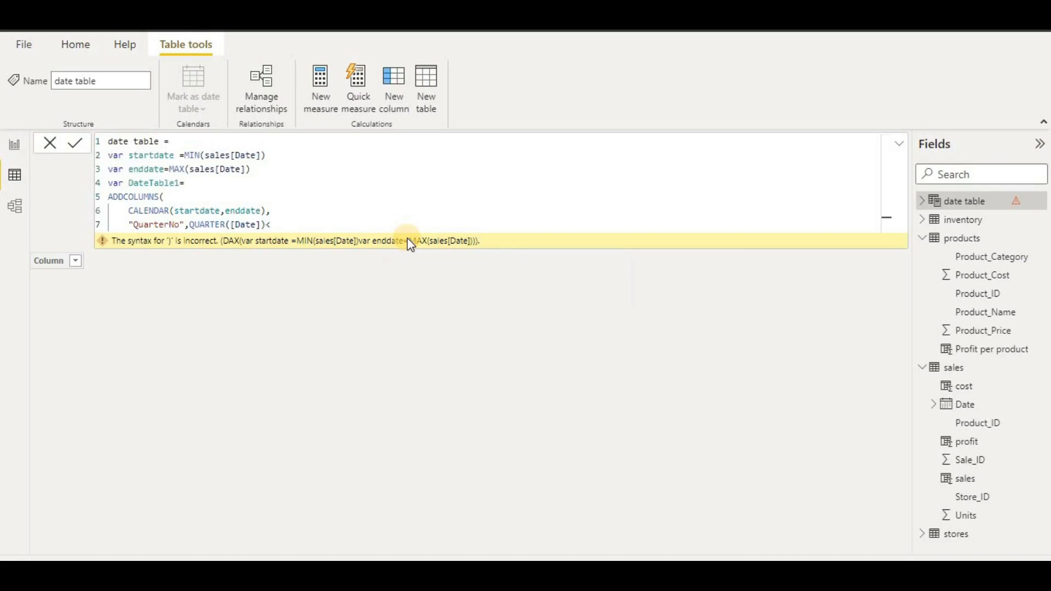
pyautogui.click(345, 222)
pyautogui.press('BackSpace')
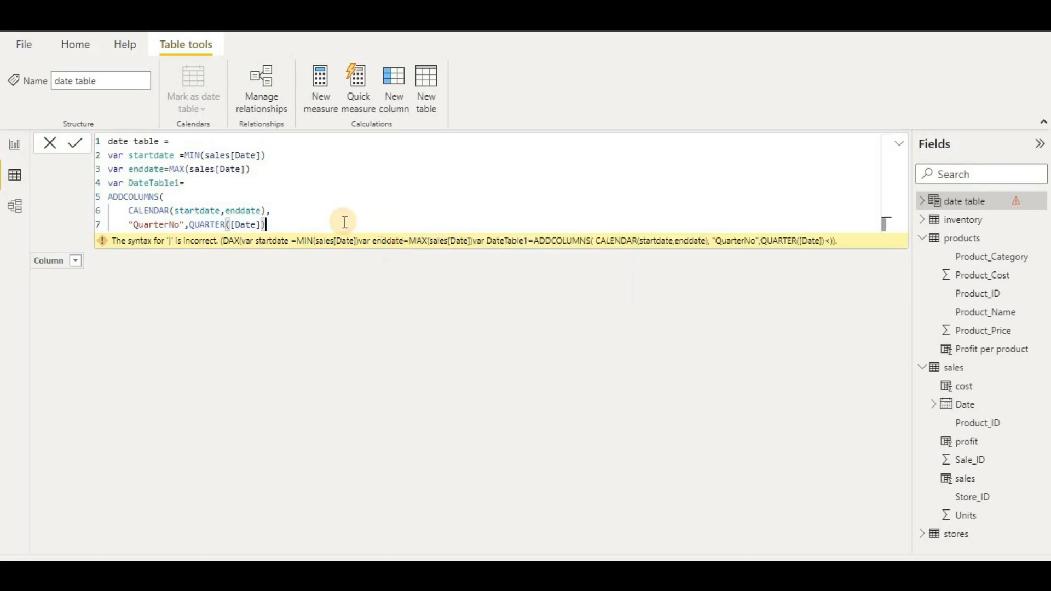
pyautogui.write(',')
pyautogui.hotkey('shift', 'Up')
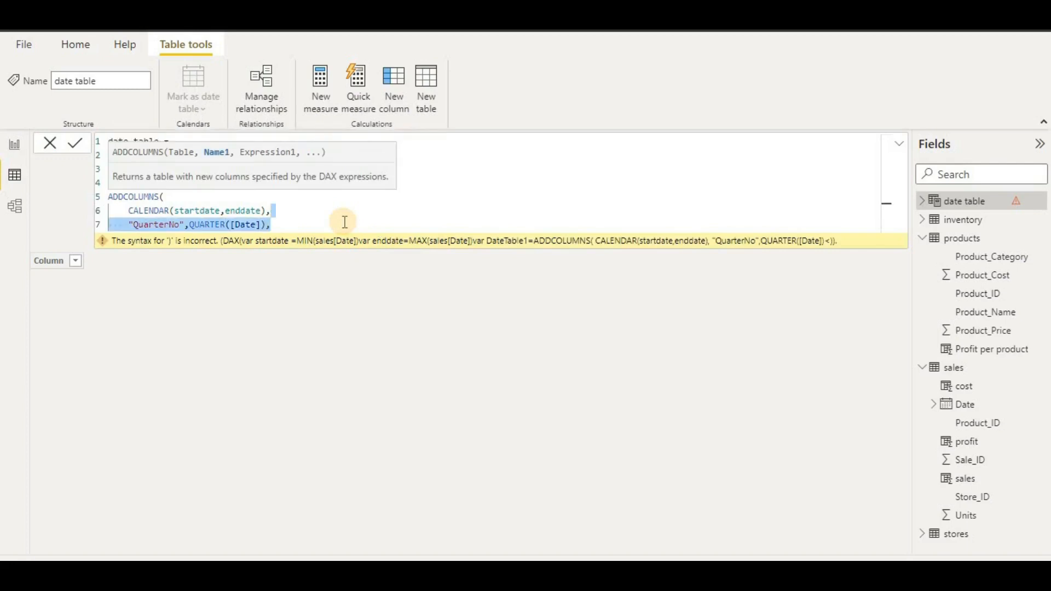
pyautogui.press('BackSpace')
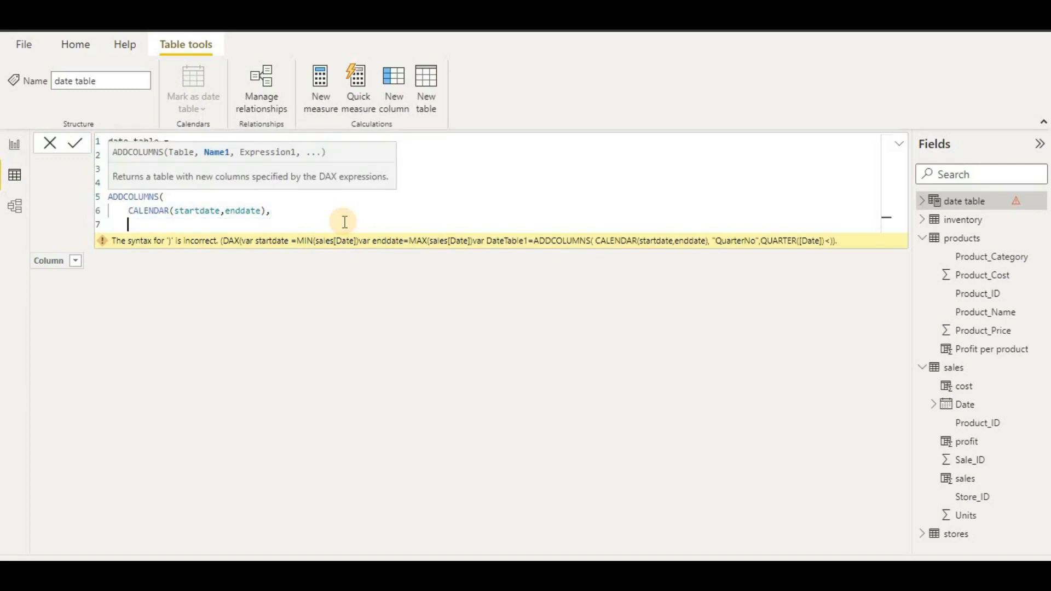
pyautogui.write('"')
# - Begin the Year column as "Year",YEAR( in the ADDCOLUMNS arguments
pyautogui.press('BackSpace')
pyautogui.write('"yea')
pyautogui.scroll(5, 344, 221)
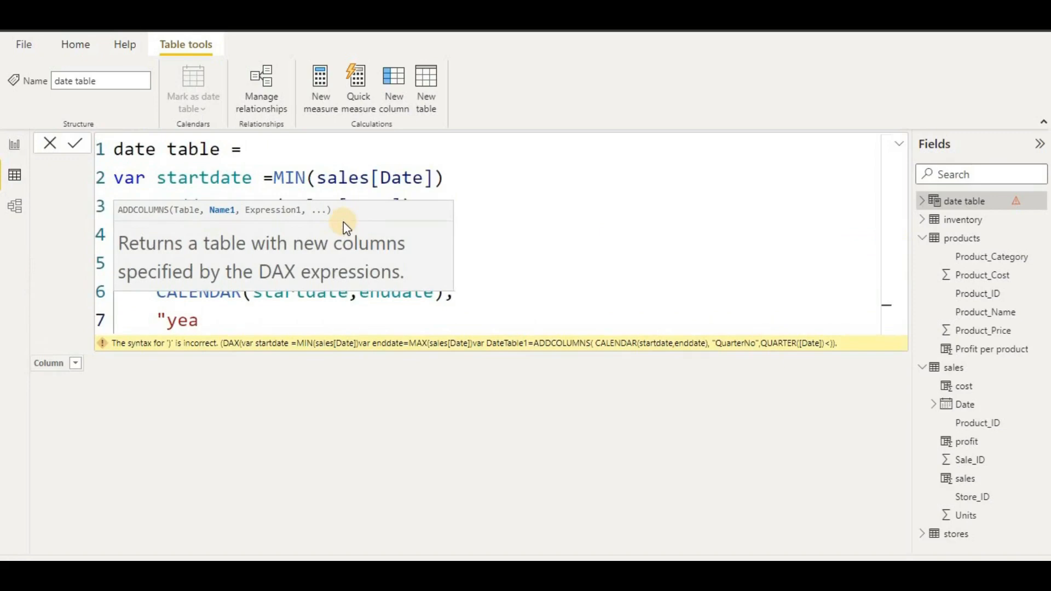
pyautogui.press('BackSpace')
pyautogui.press('BackSpace')
pyautogui.press('BackSpace')
pyautogui.write('Y')
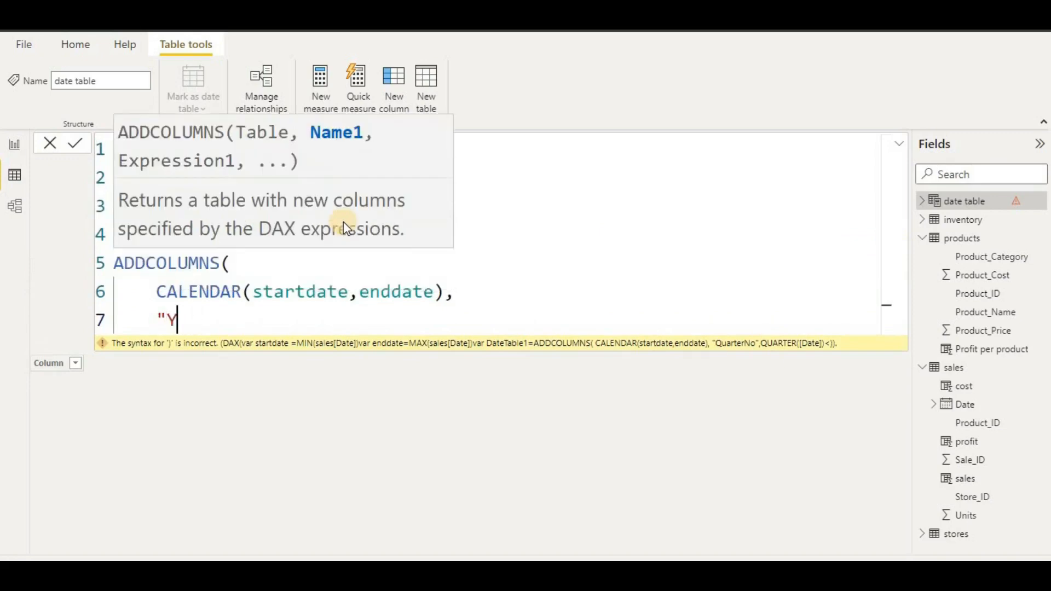
pyautogui.write('ear",')
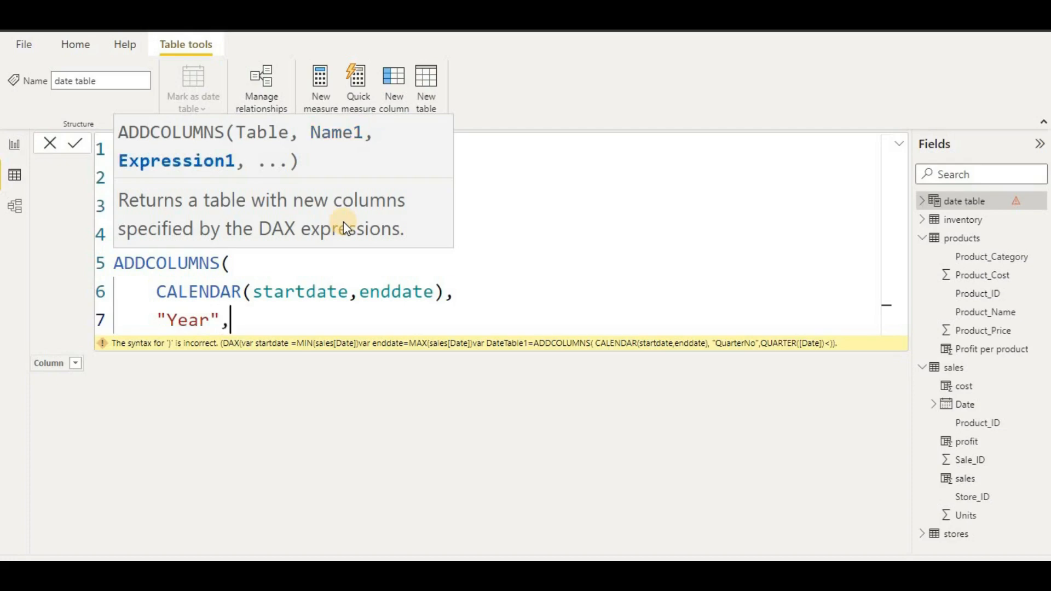
pyautogui.write('ye')
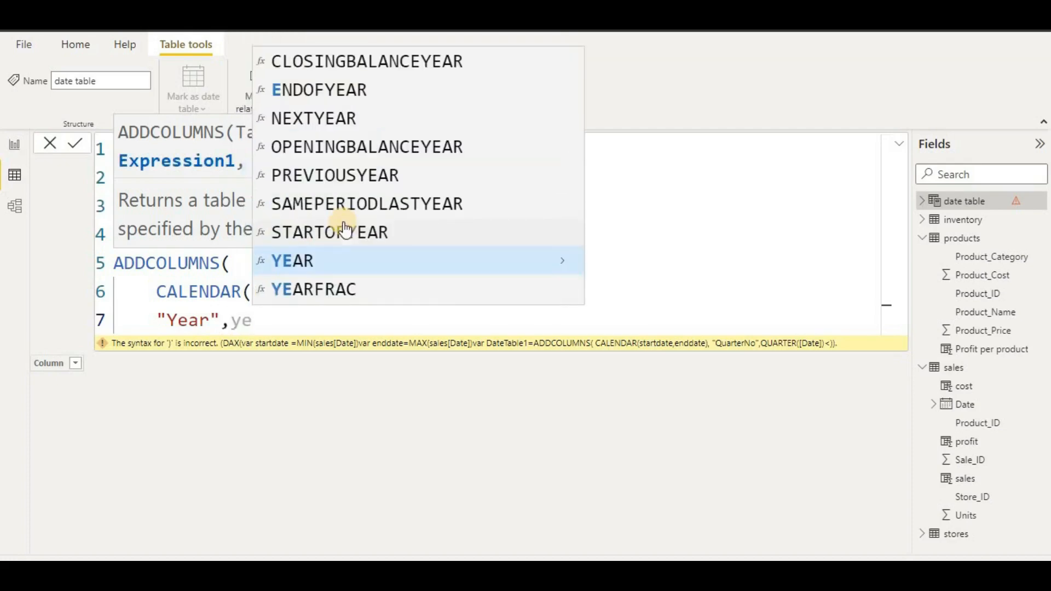
pyautogui.click(361, 255)
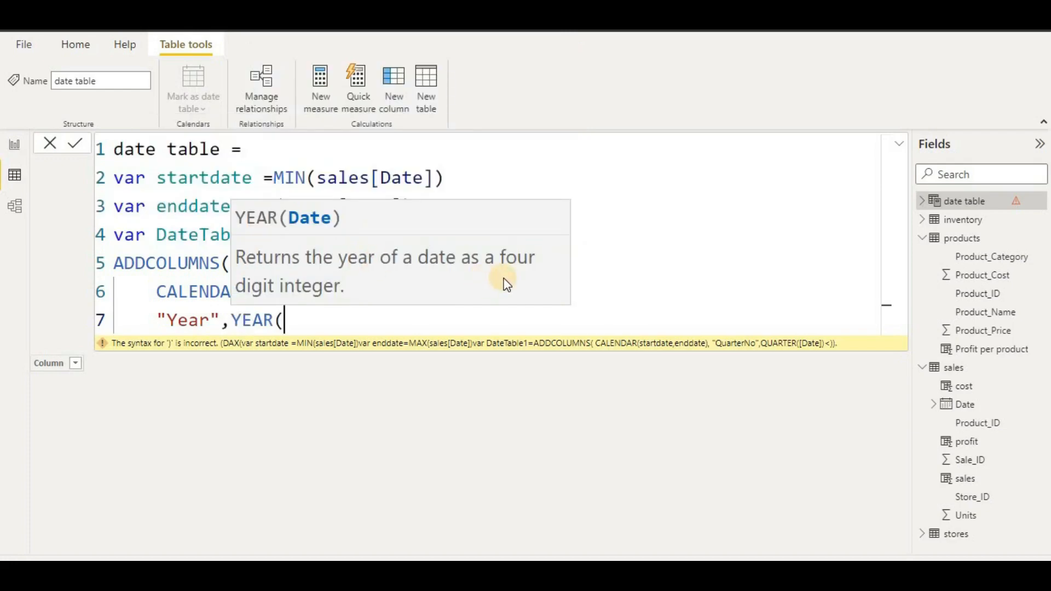
# - Complete it as YEAR([Date]) and start a "Quarterno" column on the next line
pyautogui.write('da')
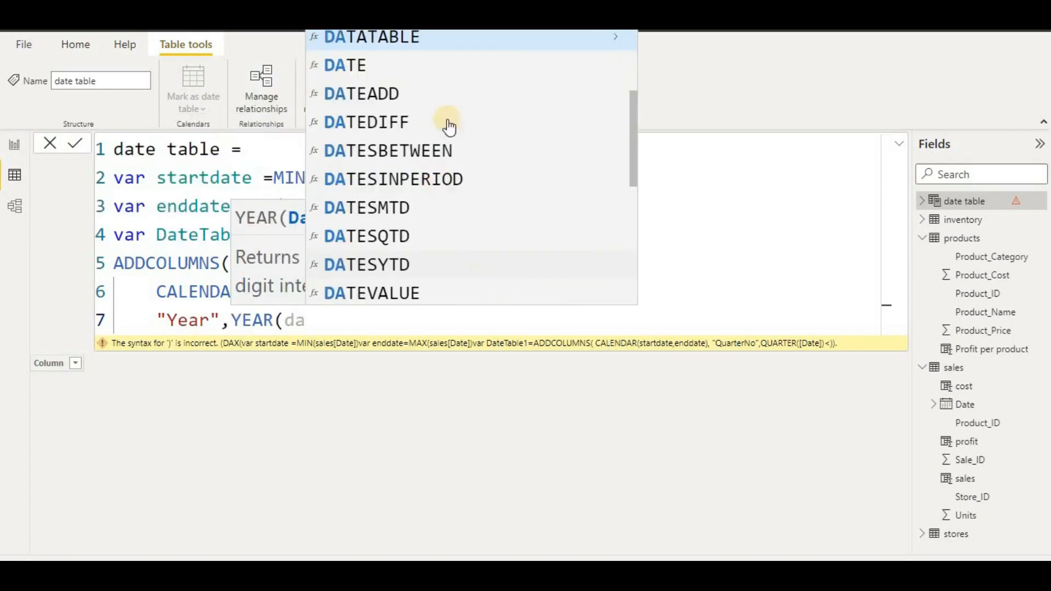
pyautogui.click(462, 77)
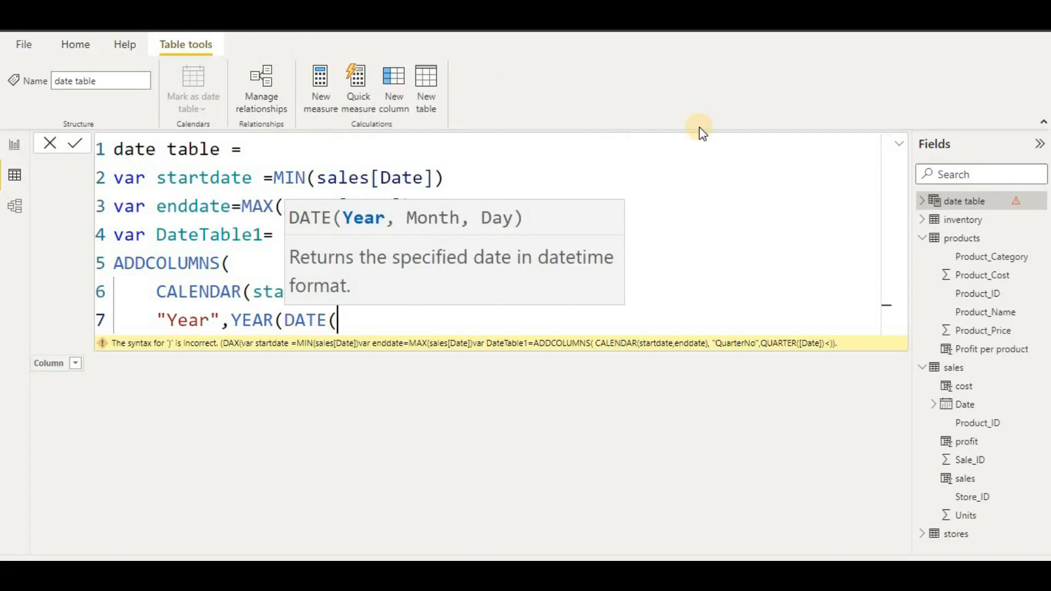
pyautogui.press('BackSpace')
pyautogui.press('BackSpace')
pyautogui.press('BackSpace')
pyautogui.press('BackSpace')
pyautogui.press('BackSpace')
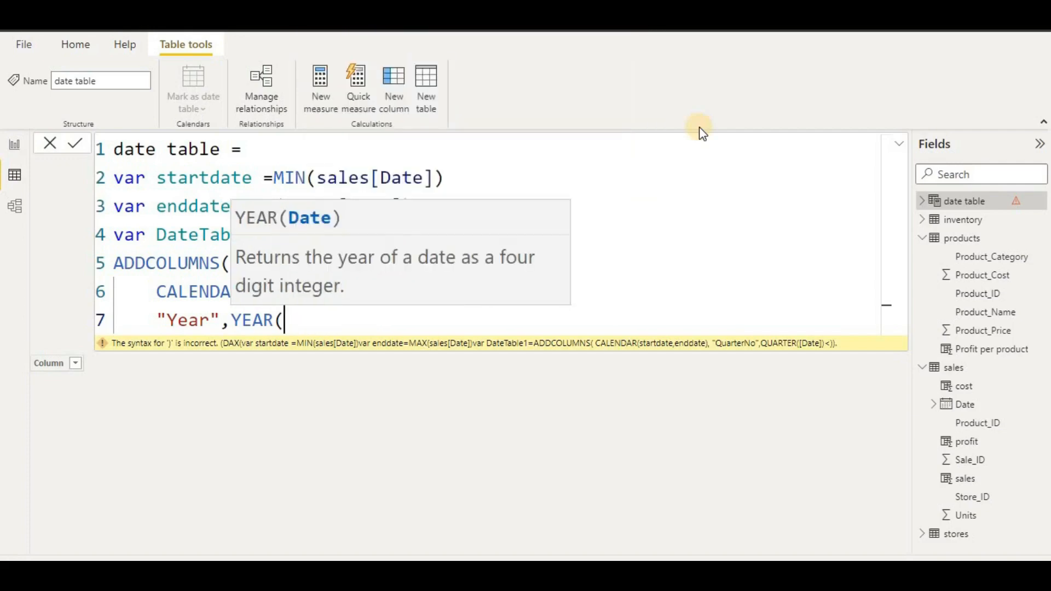
pyautogui.write('[da')
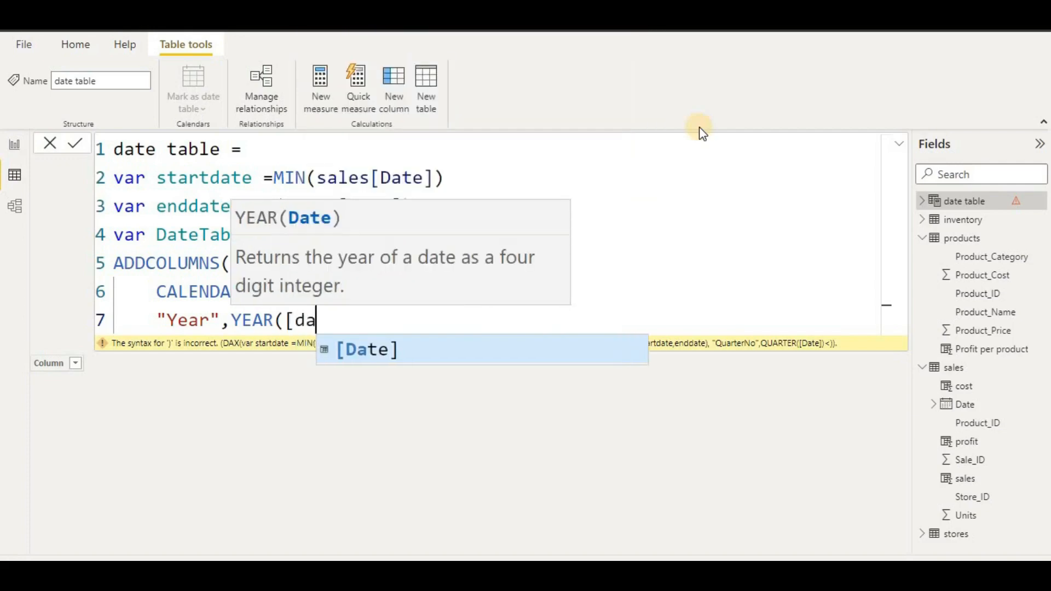
pyautogui.click(359, 349)
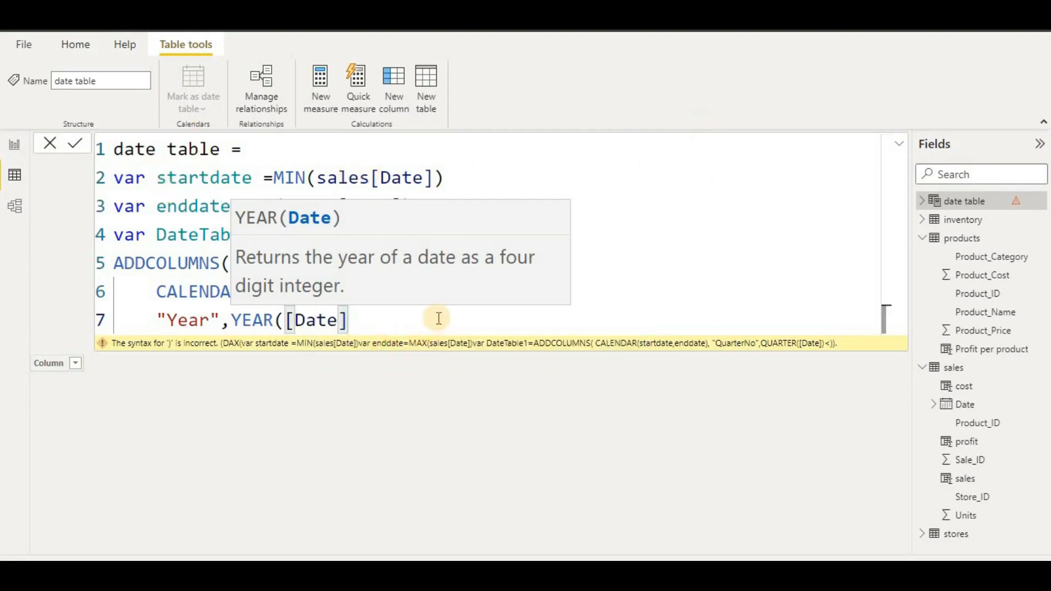
pyautogui.write('),')
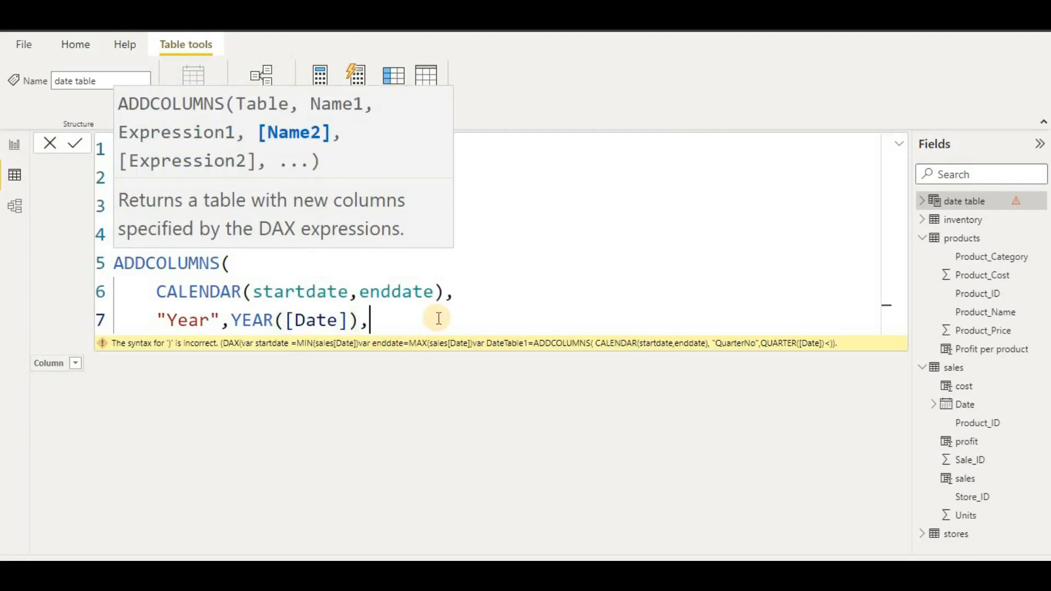
pyautogui.hotkey('shift', 'Return')
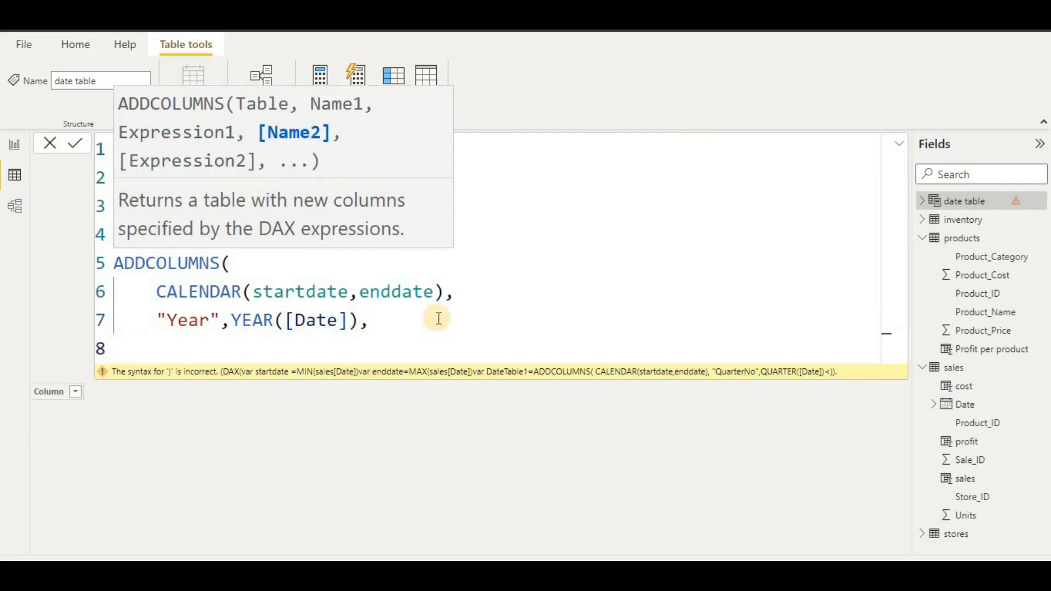
# - Add the "Quarterno" column as QUARTER([Date]) and begin the next column name on a new line
pyautogui.write('"Quarterno",q')
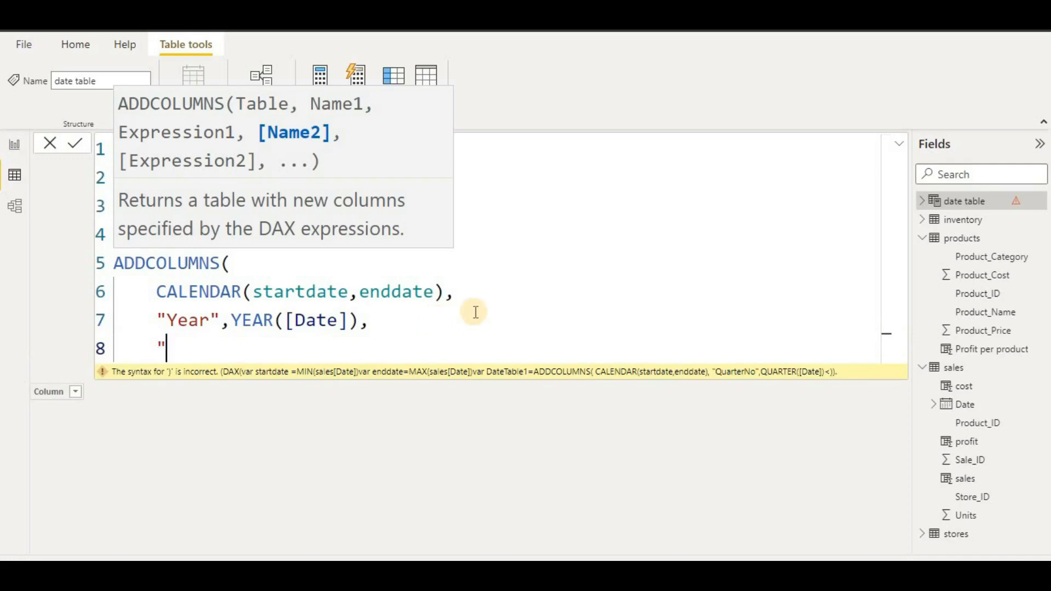
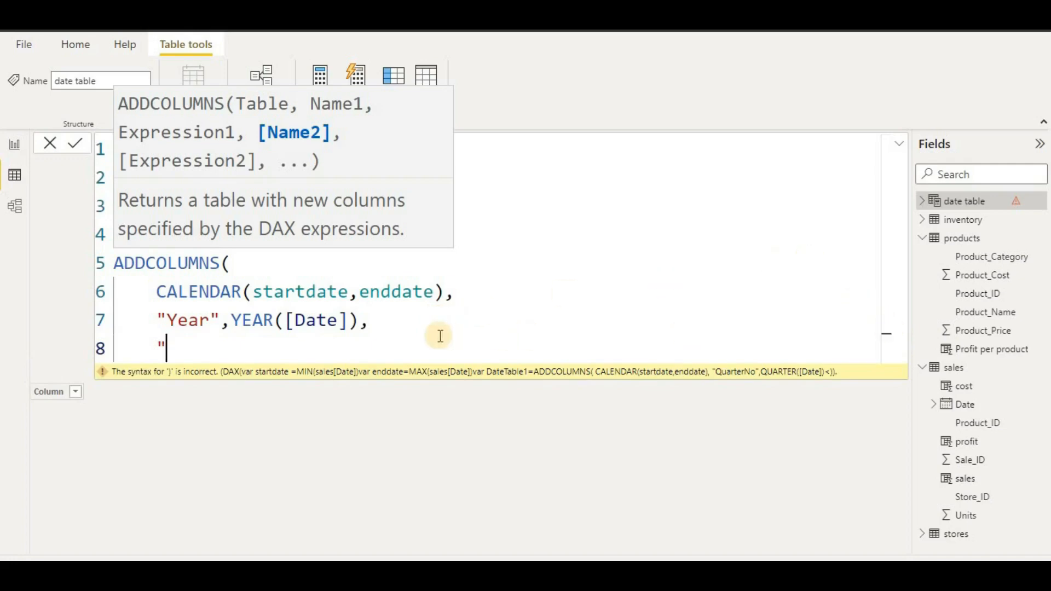
# - Complete it as YEAR([Date]) and start a "Quarterno" column on the next line
# - Add the "Quarterno" column as QUARTER([Date]) and begin the next column name on a new line
pyautogui.write('Quarter')
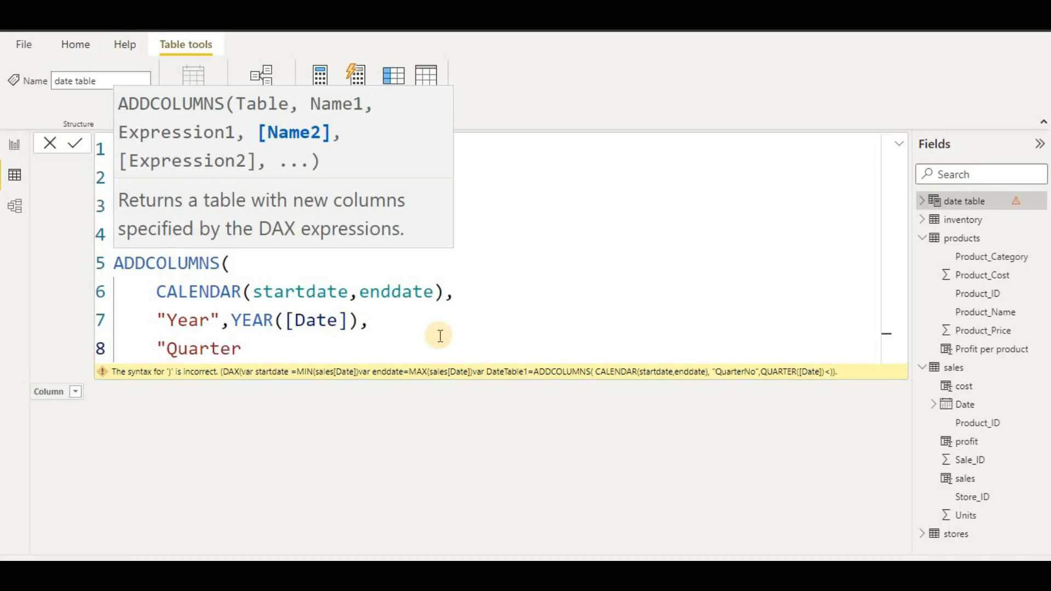
pyautogui.write('no",q')
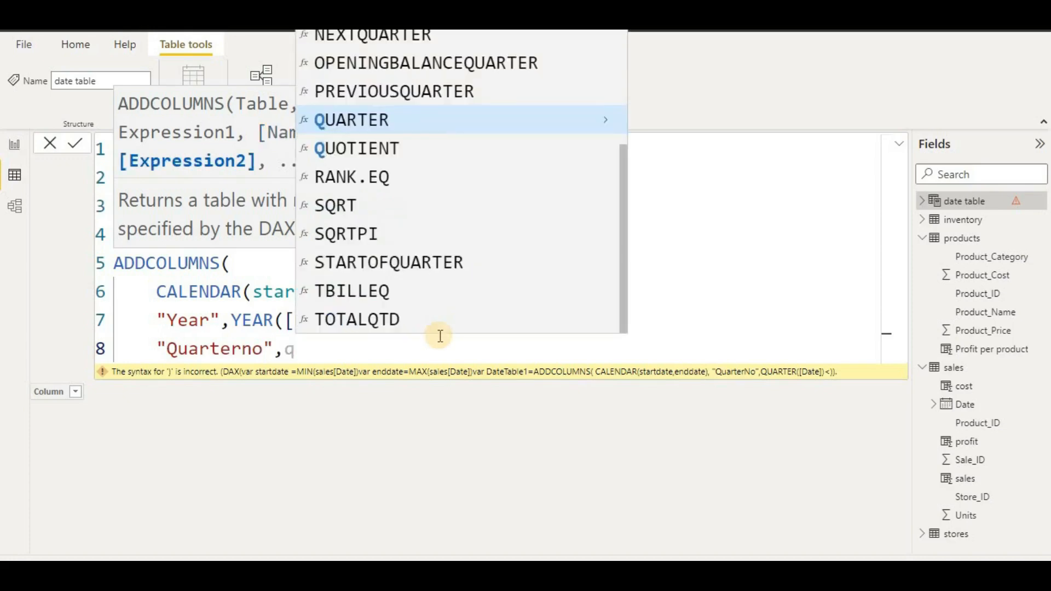
pyautogui.click(496, 124)
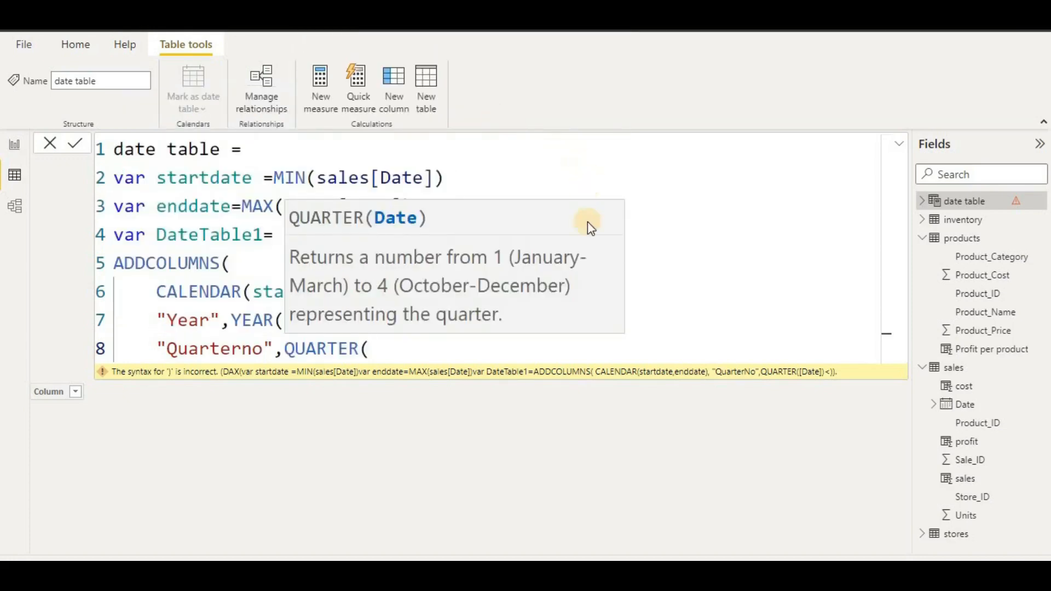
pyautogui.write('d')
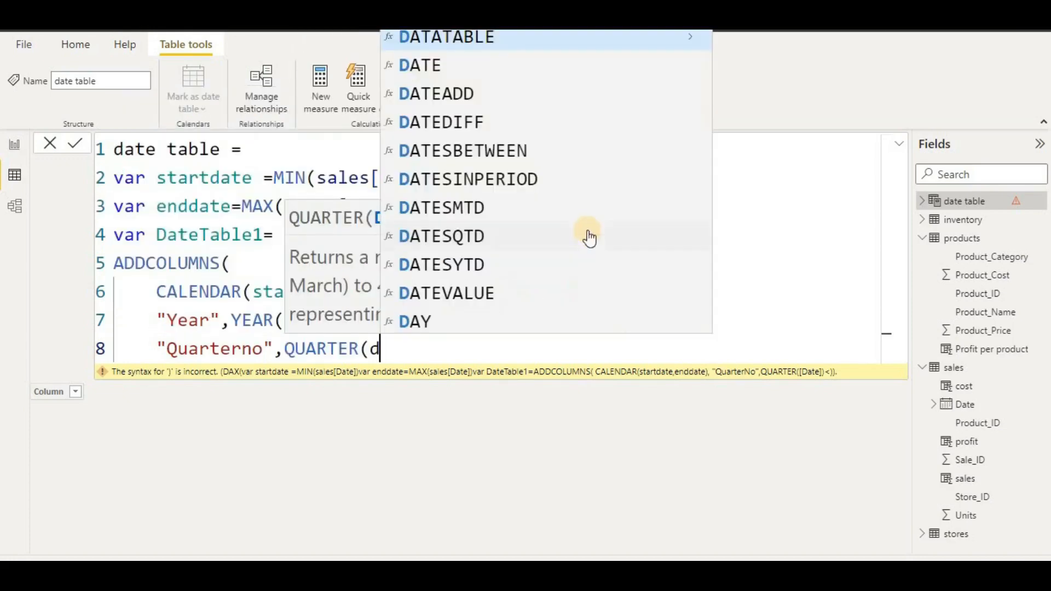
pyautogui.click(514, 76)
pyautogui.press('BackSpace')
pyautogui.press('BackSpace')
pyautogui.press('BackSpace')
pyautogui.press('BackSpace')
pyautogui.press('BackSpace')
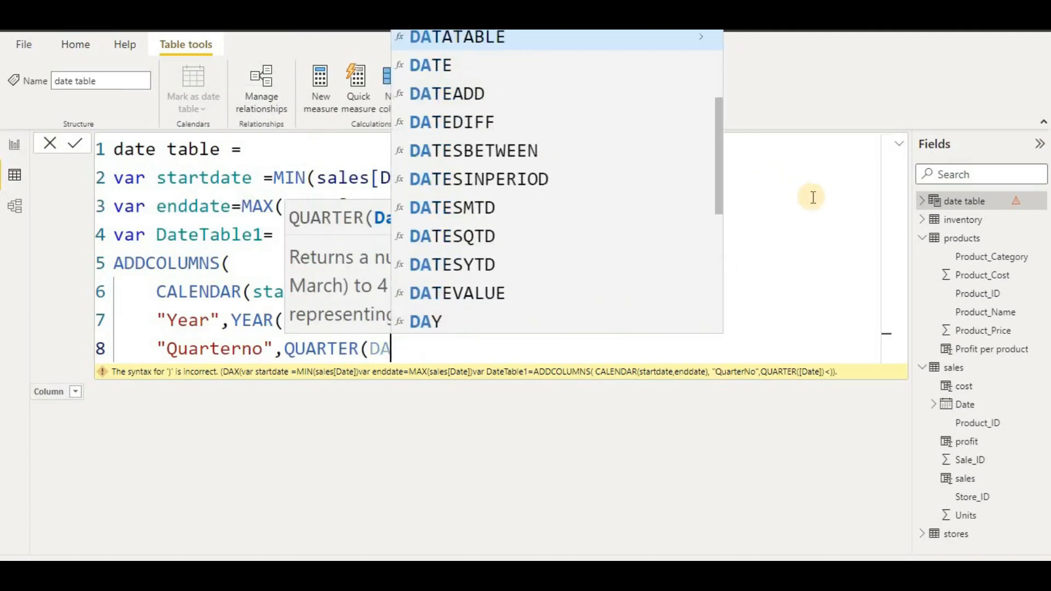
pyautogui.write('[')
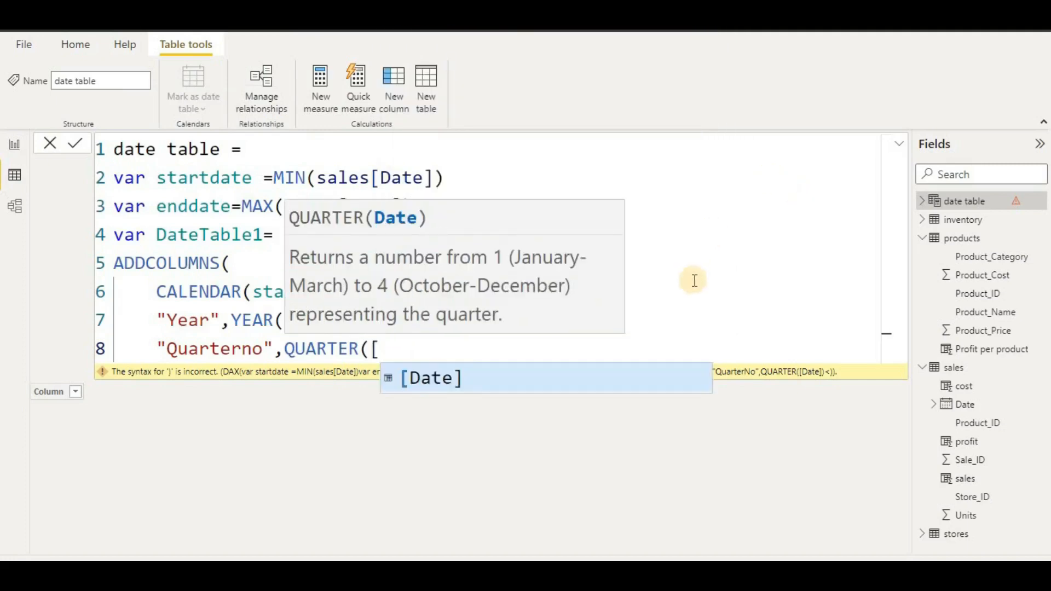
pyautogui.click(597, 375)
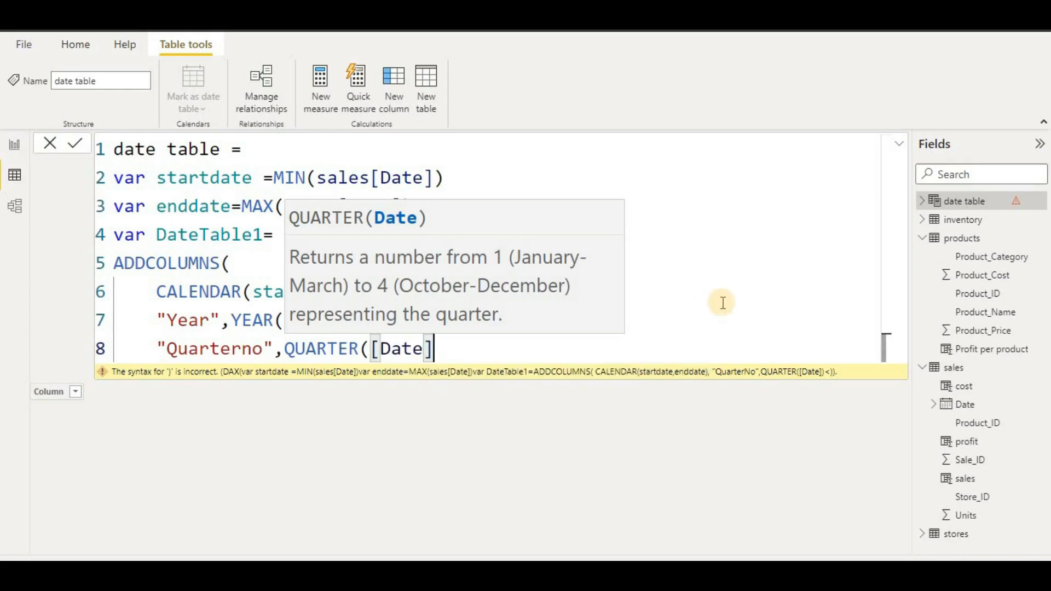
pyautogui.write(')<')
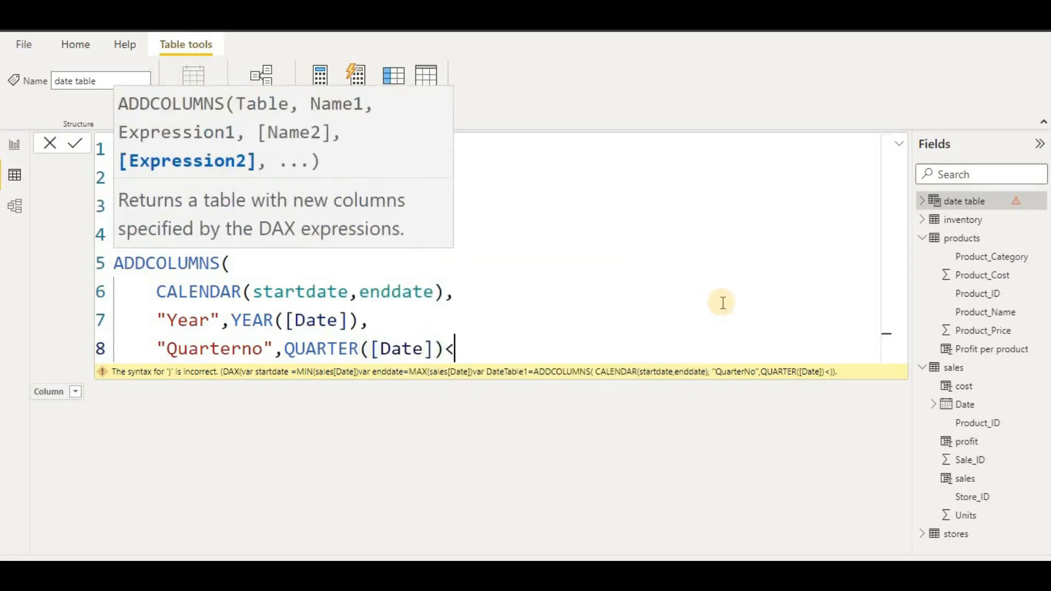
pyautogui.press('BackSpace')
pyautogui.write(',')
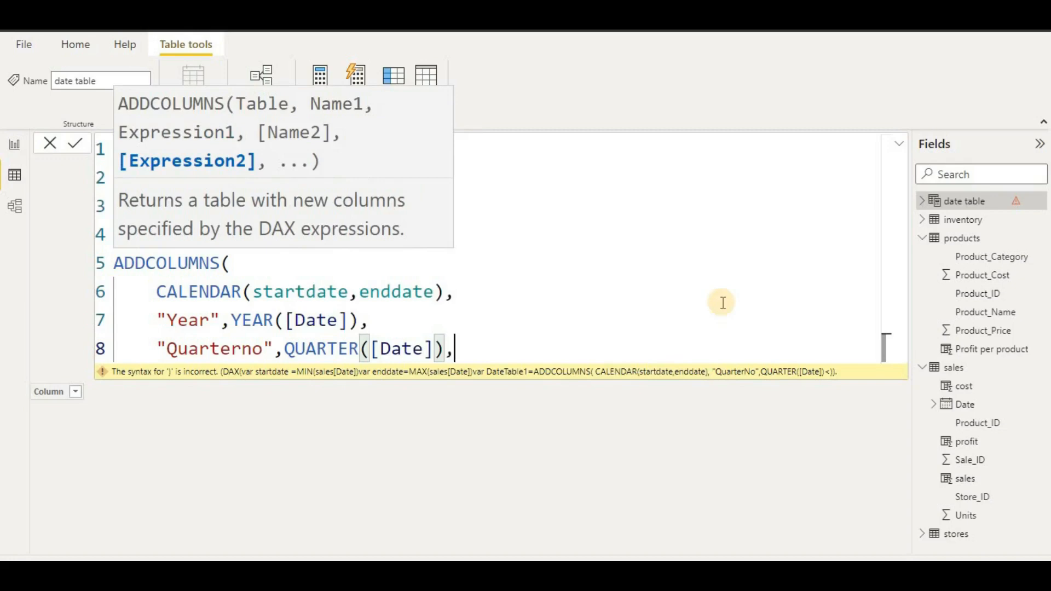
pyautogui.hotkey('shift', 'Return')
pyautogui.write('"')
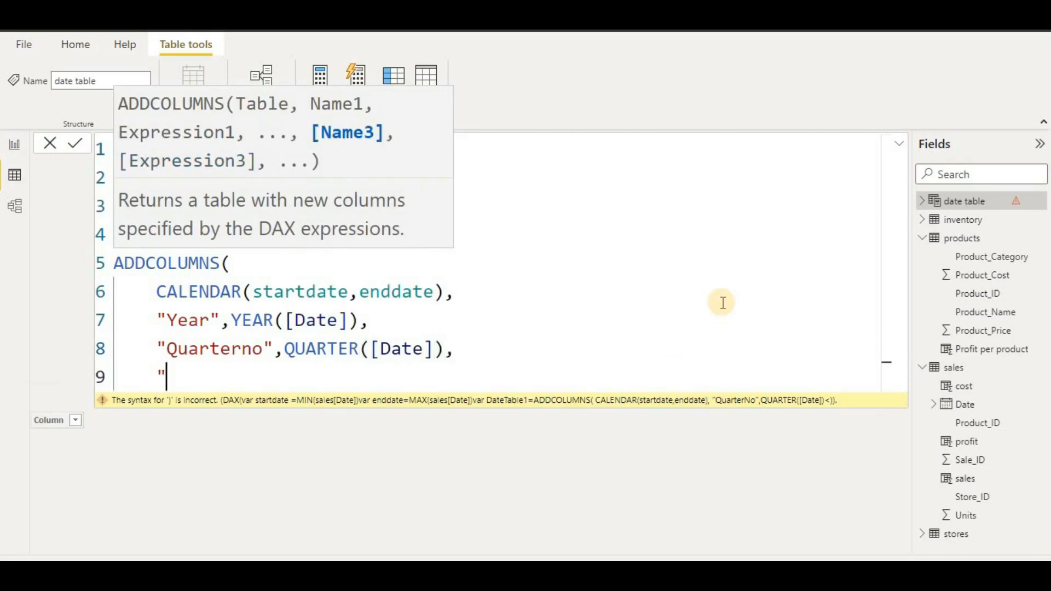
pyautogui.write('Quaet')
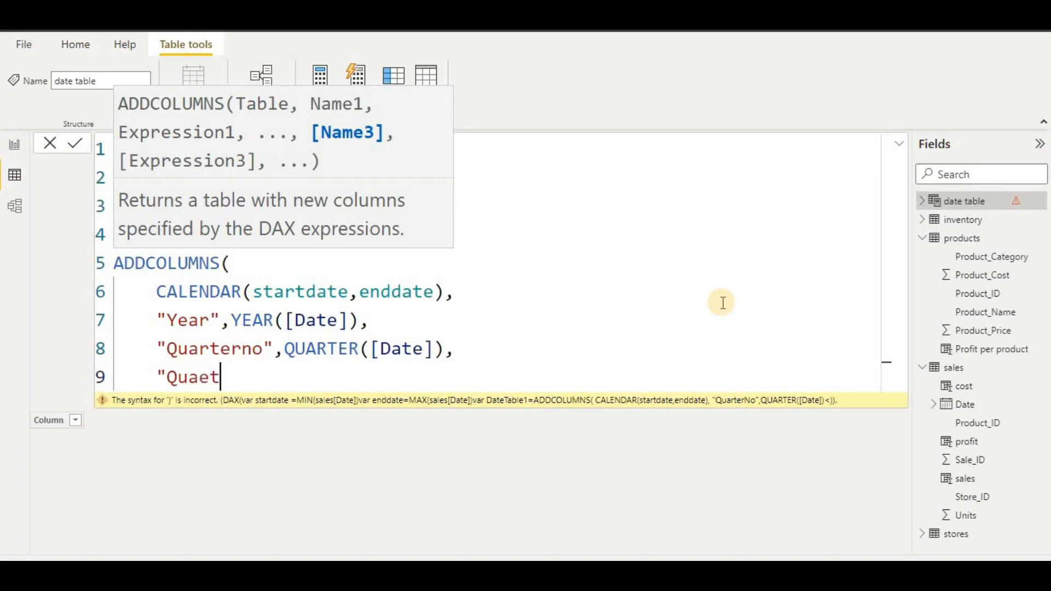
# - Name the next column "Quartername", removing stray characters accidentally typed on line 6
pyautogui.press('BackSpace')
pyautogui.press('BackSpace')
pyautogui.write('rtername')
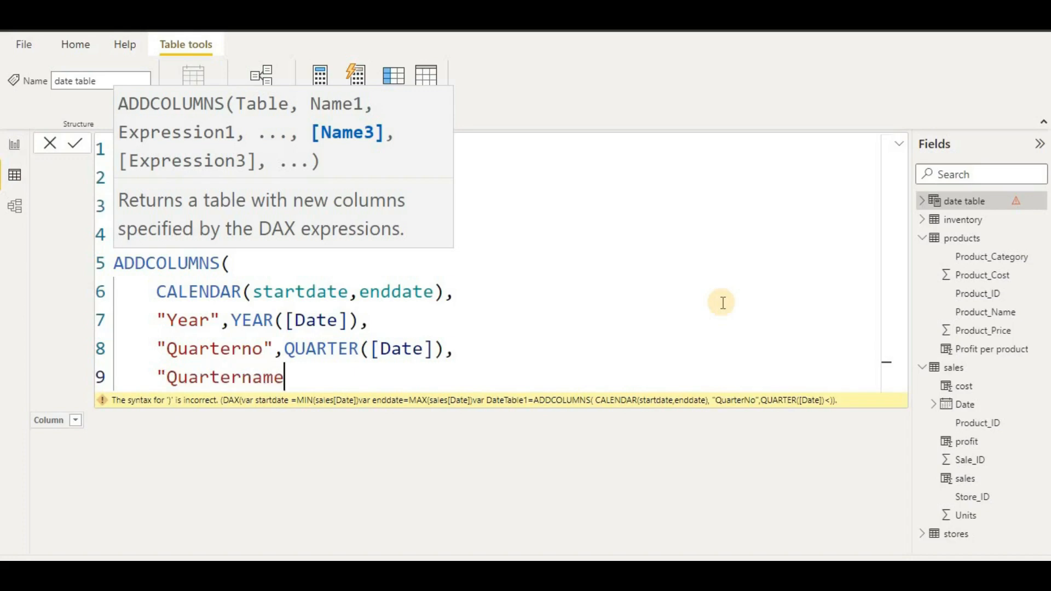
pyautogui.write('",')
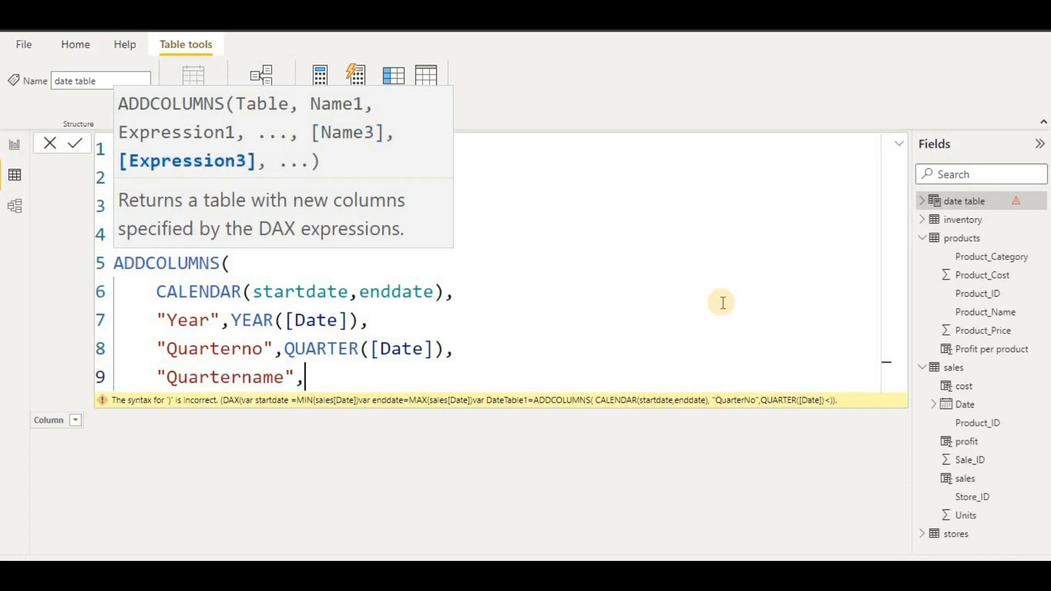
pyautogui.click(723, 299)
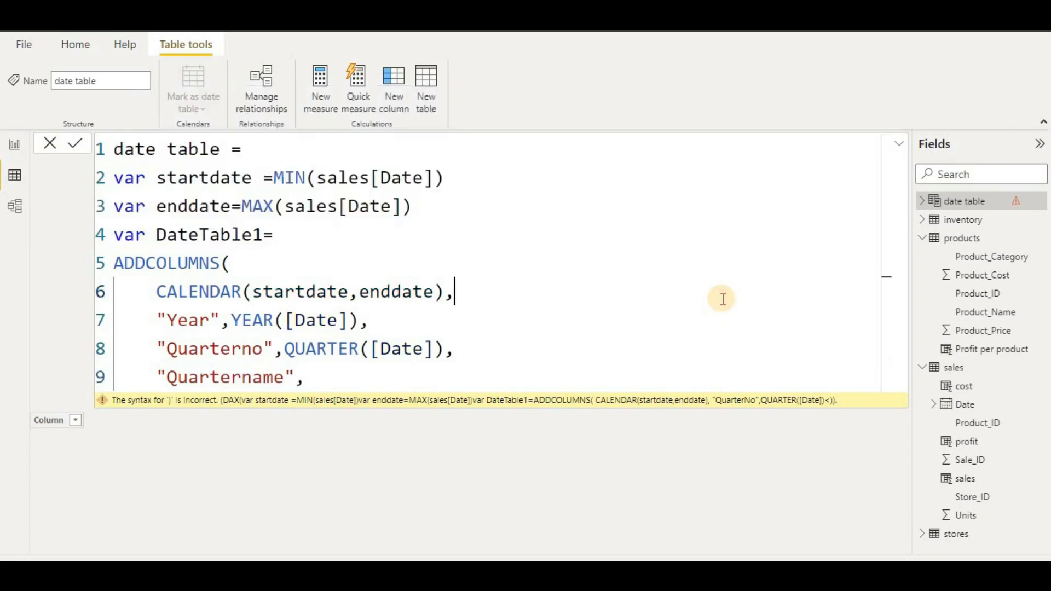
pyautogui.write('Fjo')
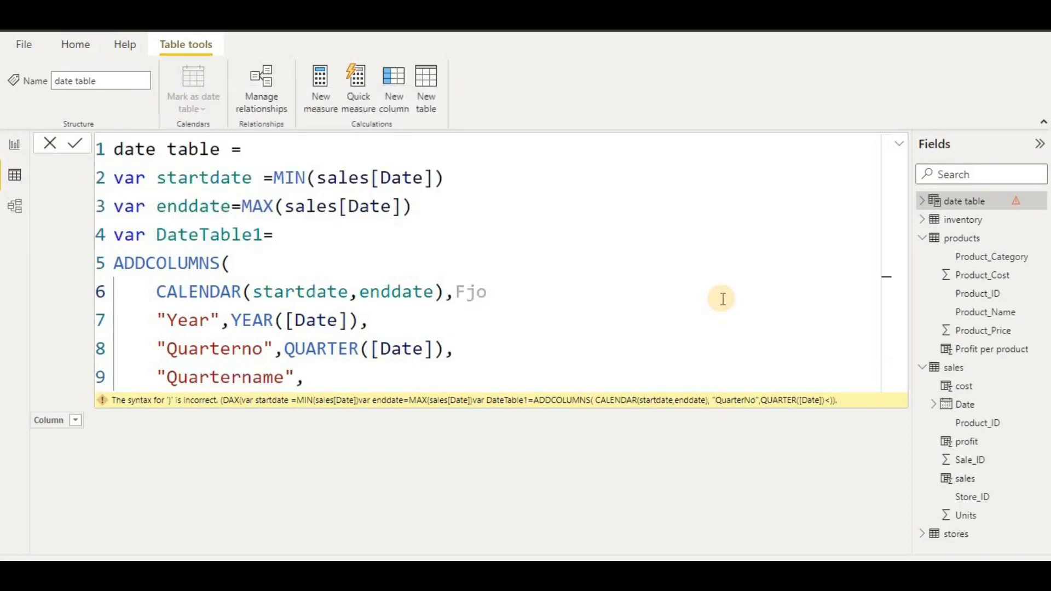
pyautogui.press('BackSpace')
pyautogui.press('BackSpace')
pyautogui.press('BackSpace')
pyautogui.click(313, 383)
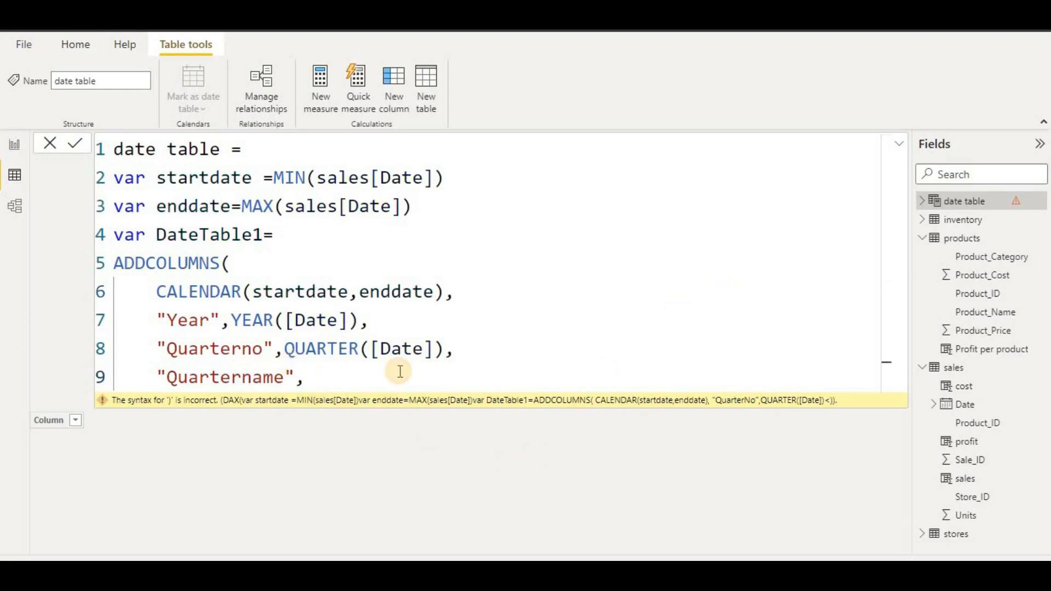
# - Set Quartername to FORMAT([Date]) with a trailing comma and start a new line
pyautogui.write('For')
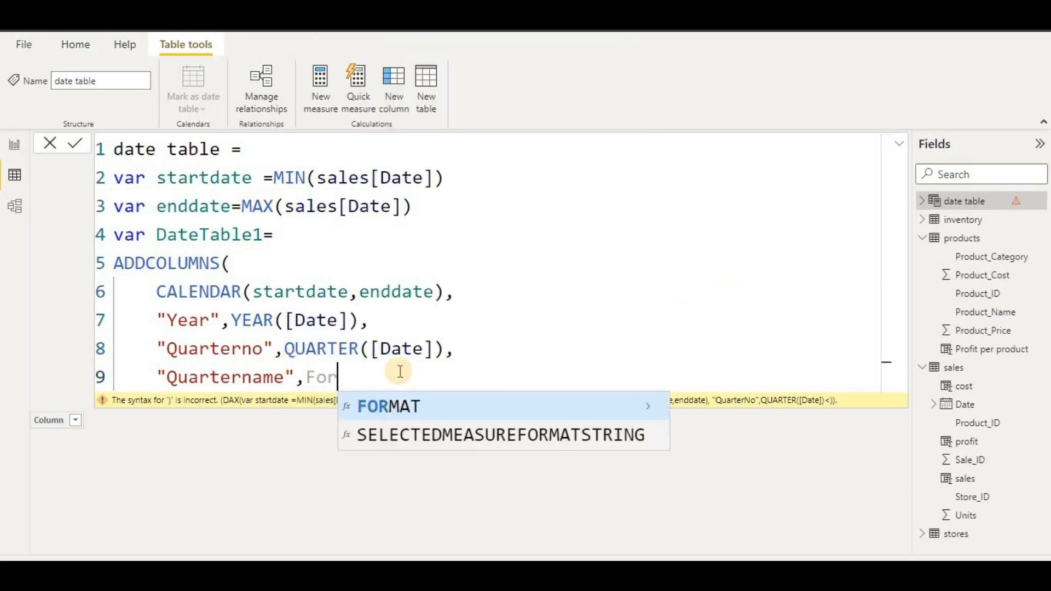
pyautogui.click(412, 408)
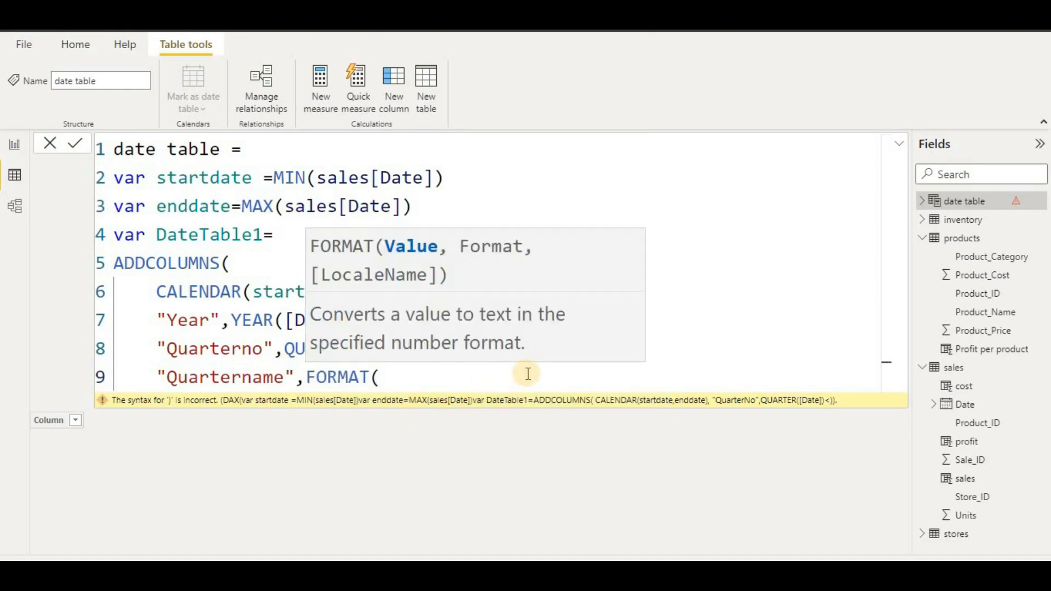
pyautogui.write('(da')
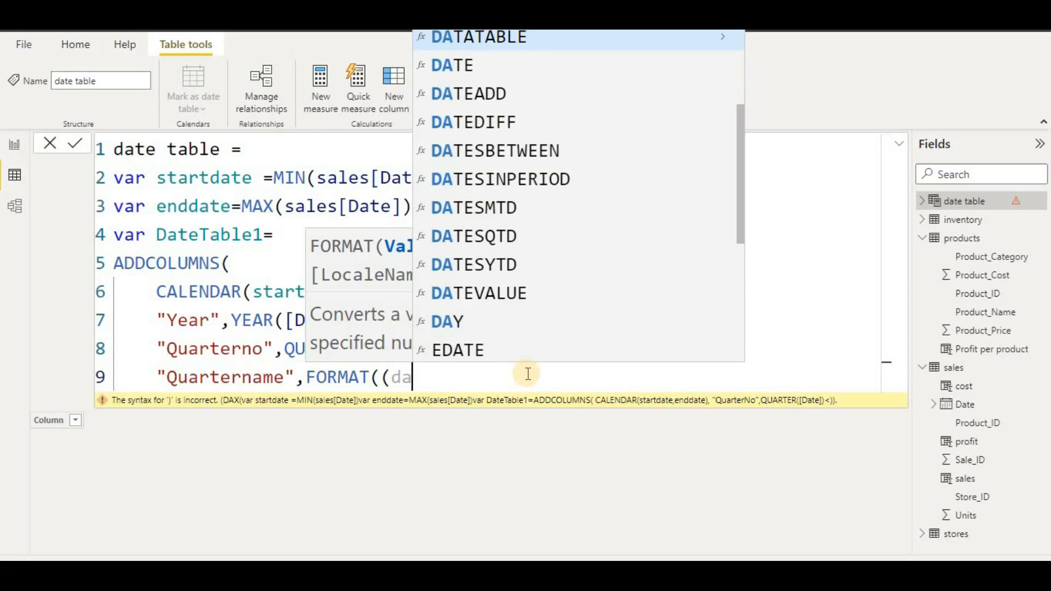
pyautogui.press('BackSpace')
pyautogui.press('BackSpace')
pyautogui.press('BackSpace')
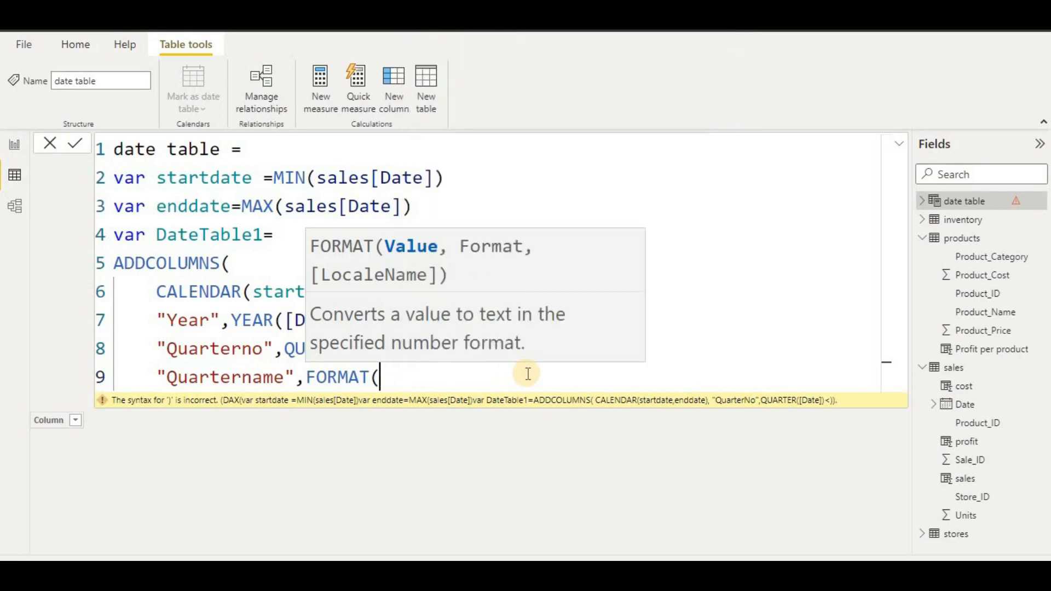
pyautogui.write('[')
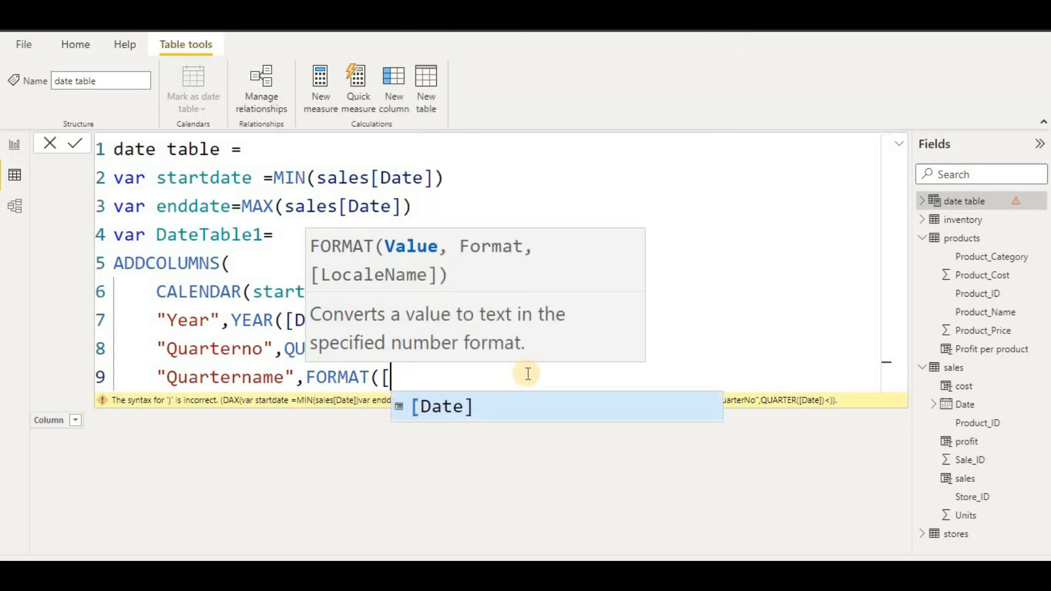
pyautogui.click(509, 404)
pyautogui.write(')')
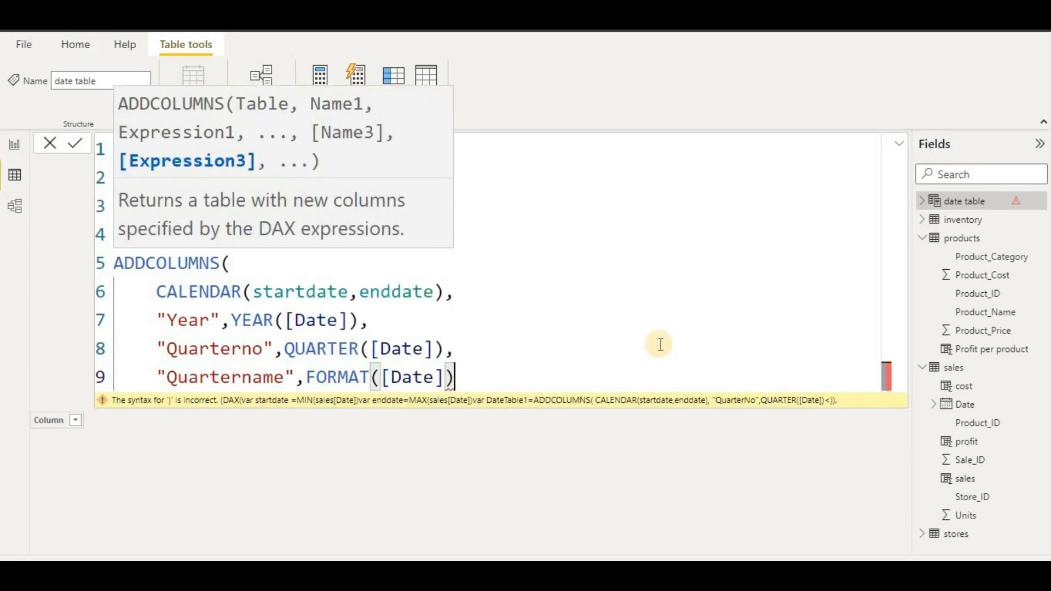
pyautogui.write(',')
pyautogui.press('Return')
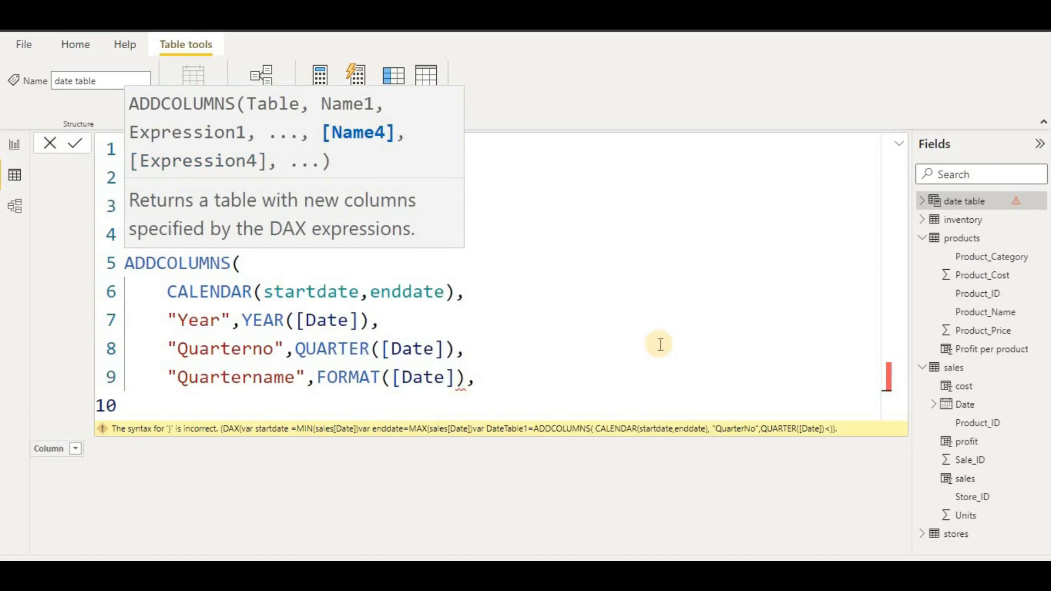
# - Type the "Monthno" column name, correcting the typos along the way
pyautogui.write('"N')
pyautogui.press('BackSpace')
pyautogui.write('M')
pyautogui.write('pnth')
pyautogui.press('BackSpace')
pyautogui.press('BackSpace')
pyautogui.press('BackSpace')
pyautogui.press('BackSpace')
pyautogui.write('onth')
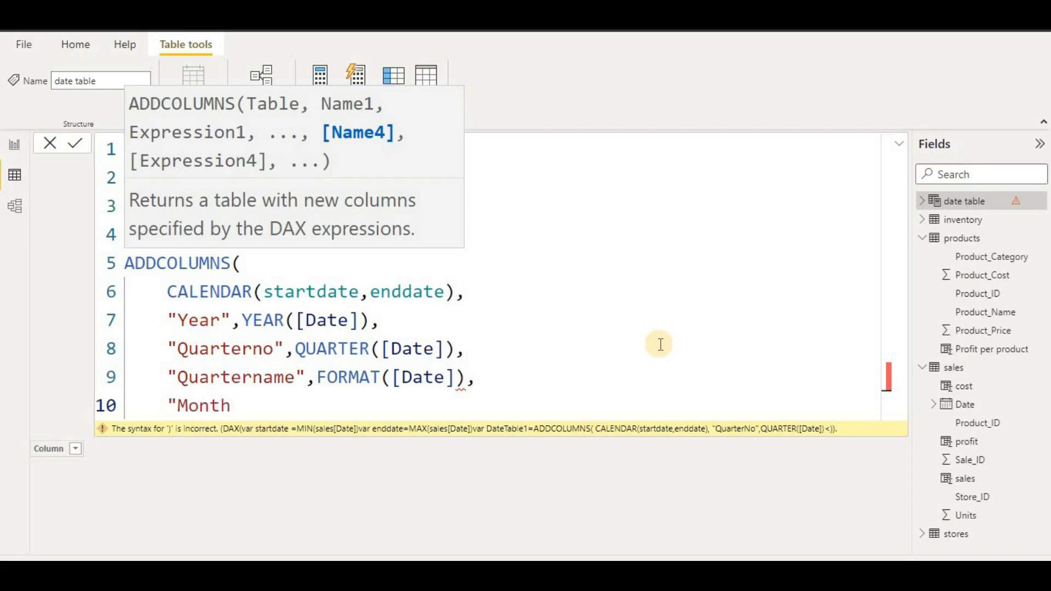
pyautogui.write('no"M')
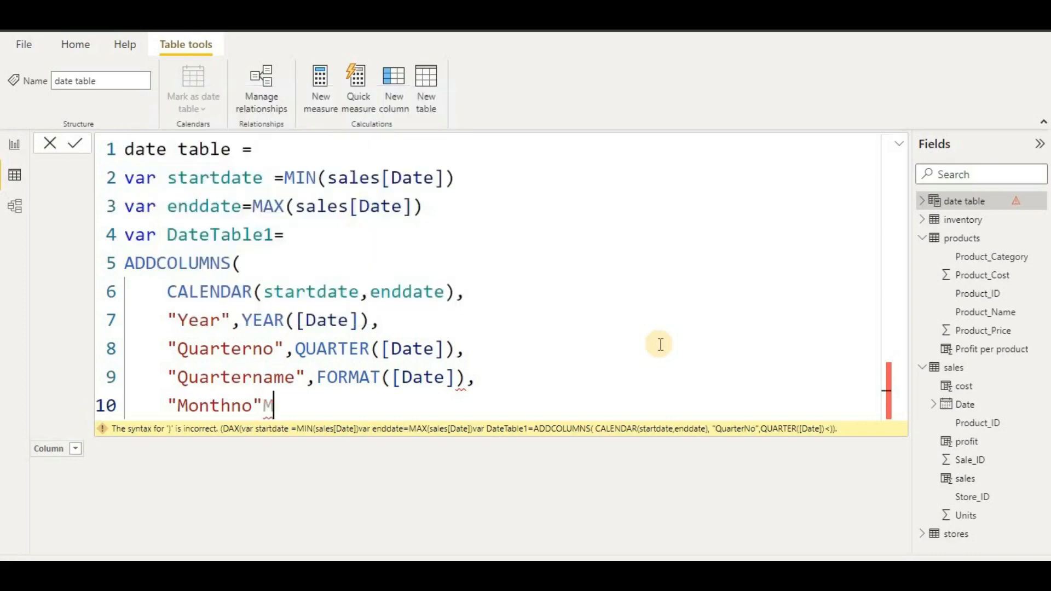
pyautogui.press('BackSpace')
# - Give Monthno the value MONTH([Date]), close the parenthesis and start a new line
pyautogui.write(',mo')
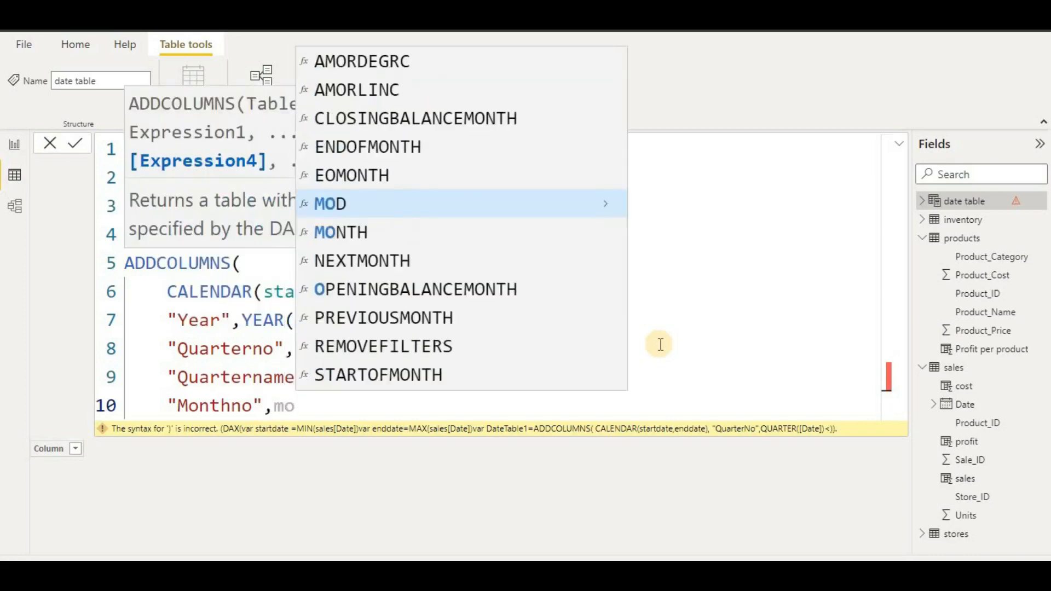
pyautogui.click(495, 231)
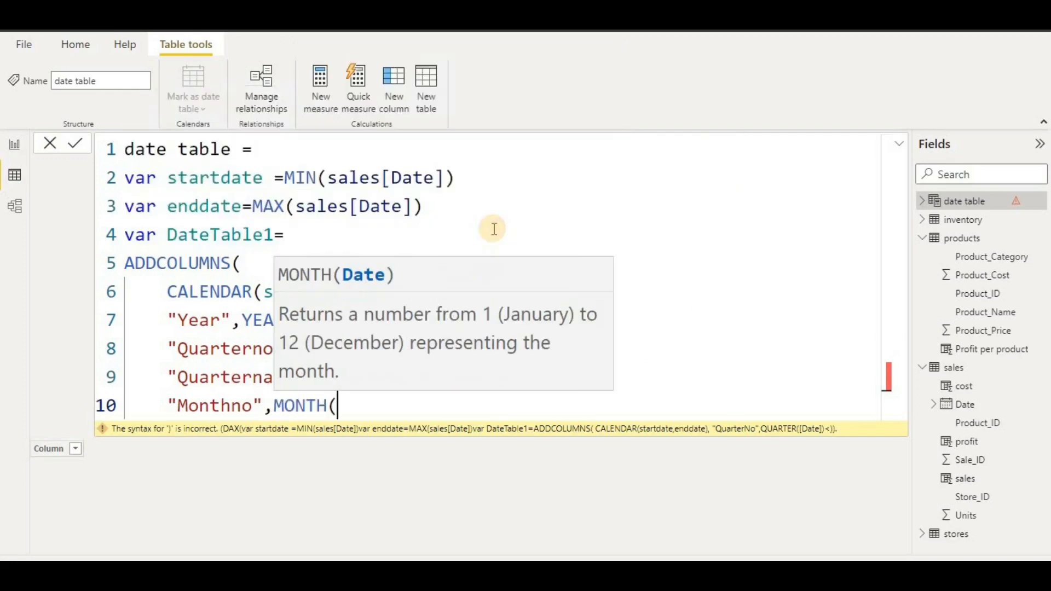
pyautogui.write('[da')
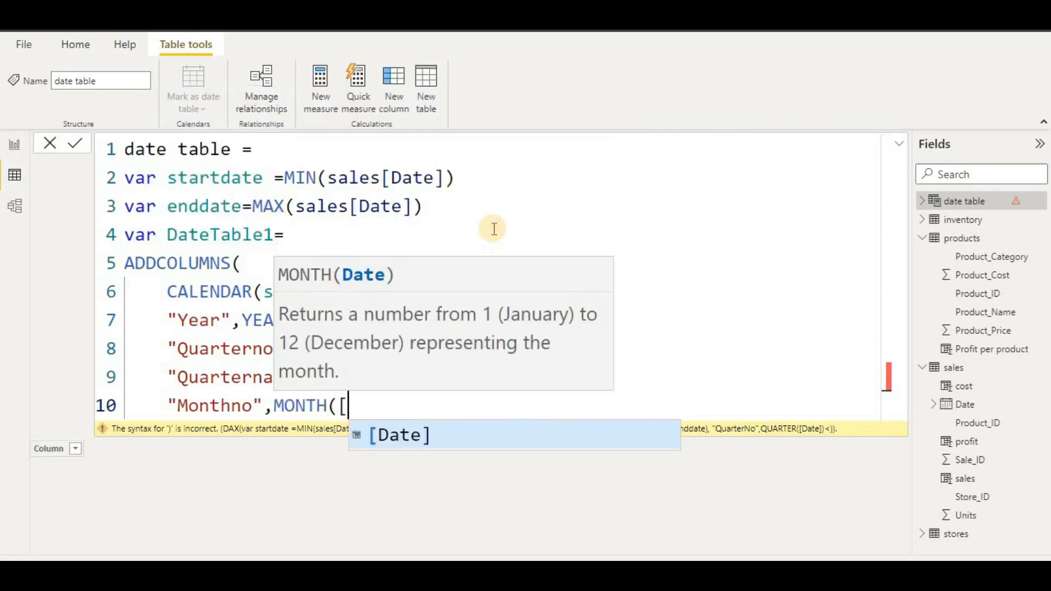
pyautogui.click(422, 443)
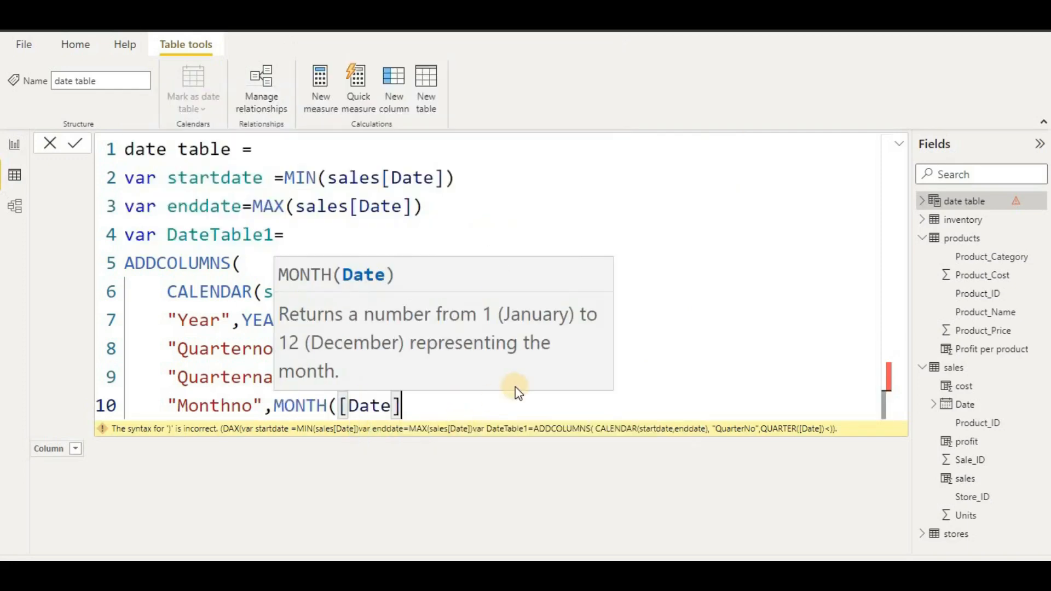
pyautogui.write('),')
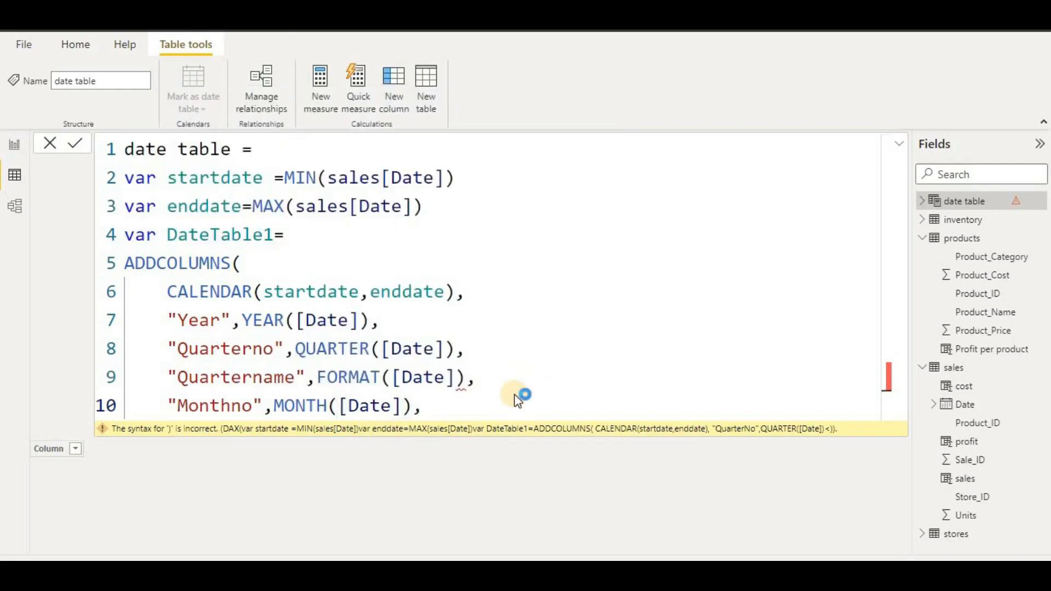
pyautogui.write(')')
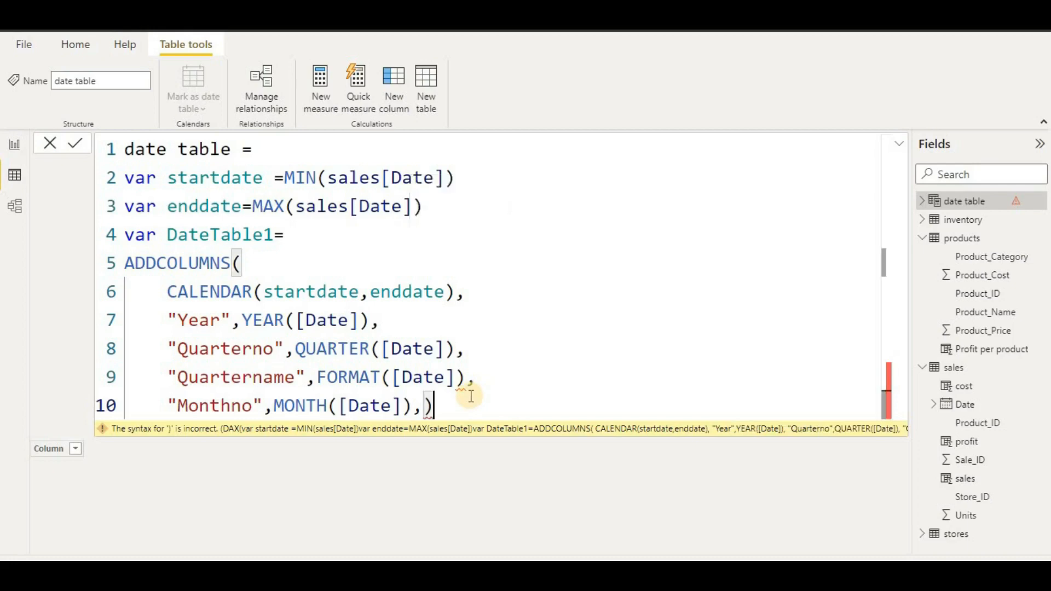
pyautogui.hotkey('shift', 'Return')
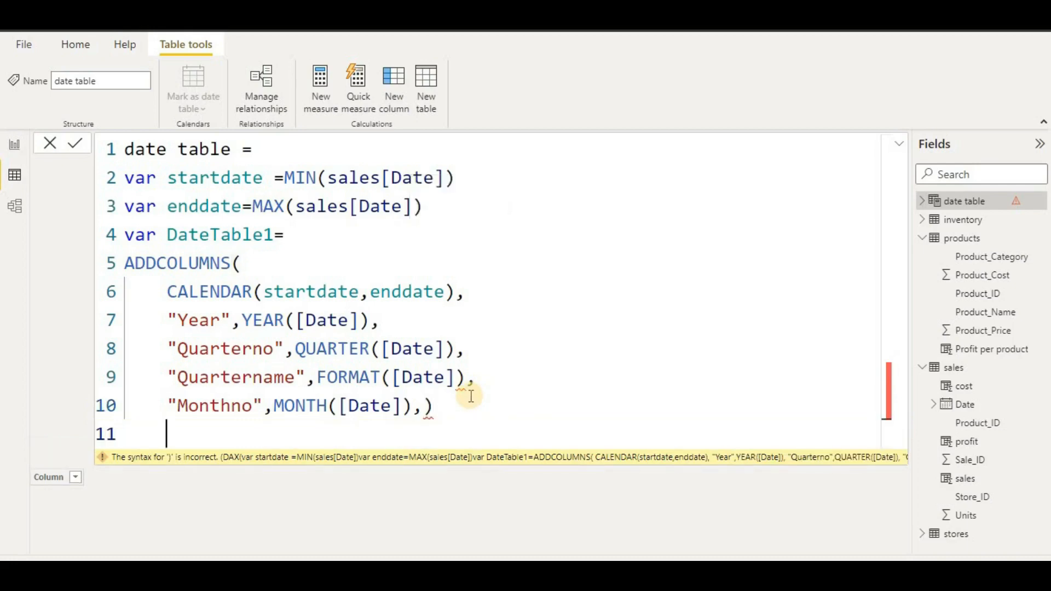
# - Add a "Monthname" column defined as Format([date],"MMM")
pyautogui.write('"month')
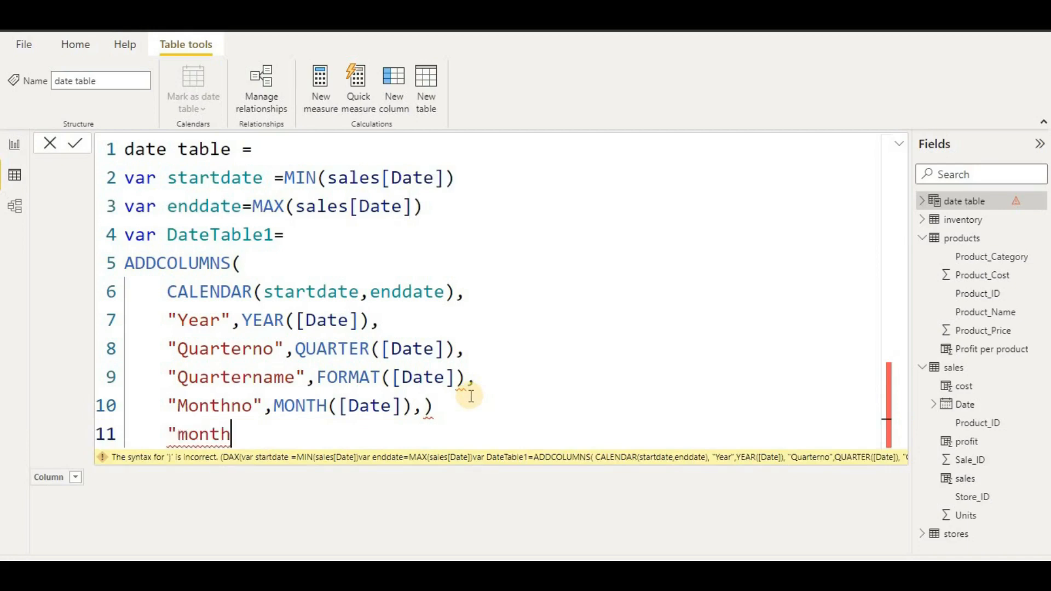
pyautogui.write('name')
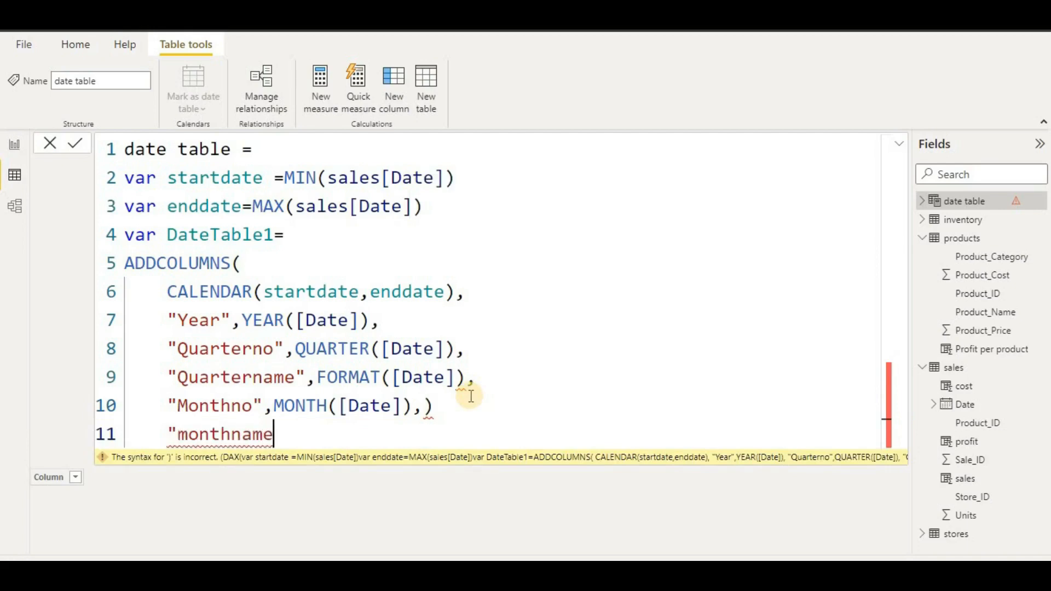
pyautogui.click(187, 435)
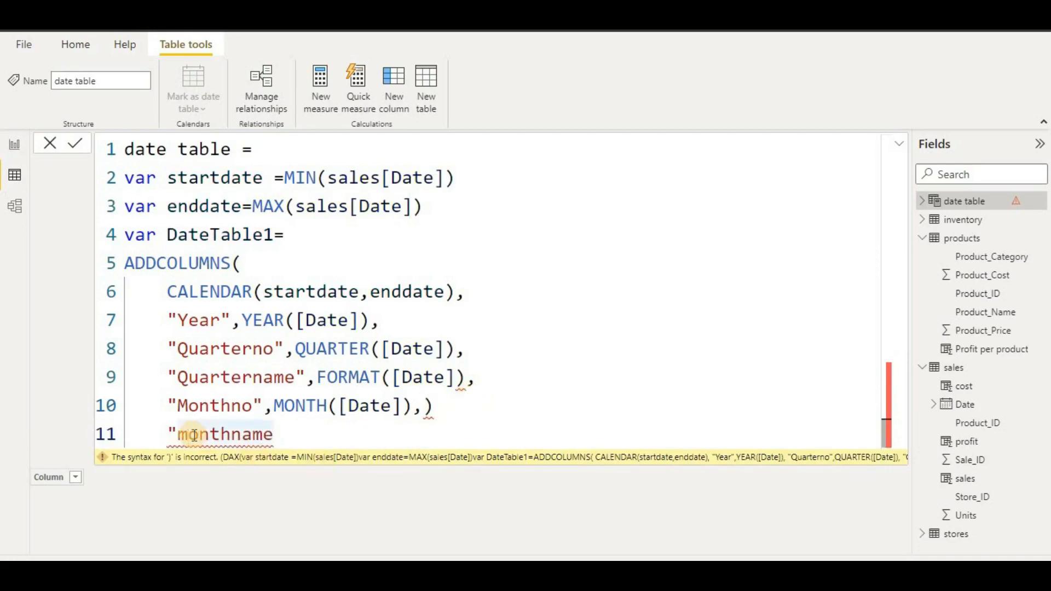
pyautogui.press('BackSpace')
pyautogui.write('M')
pyautogui.click(301, 429)
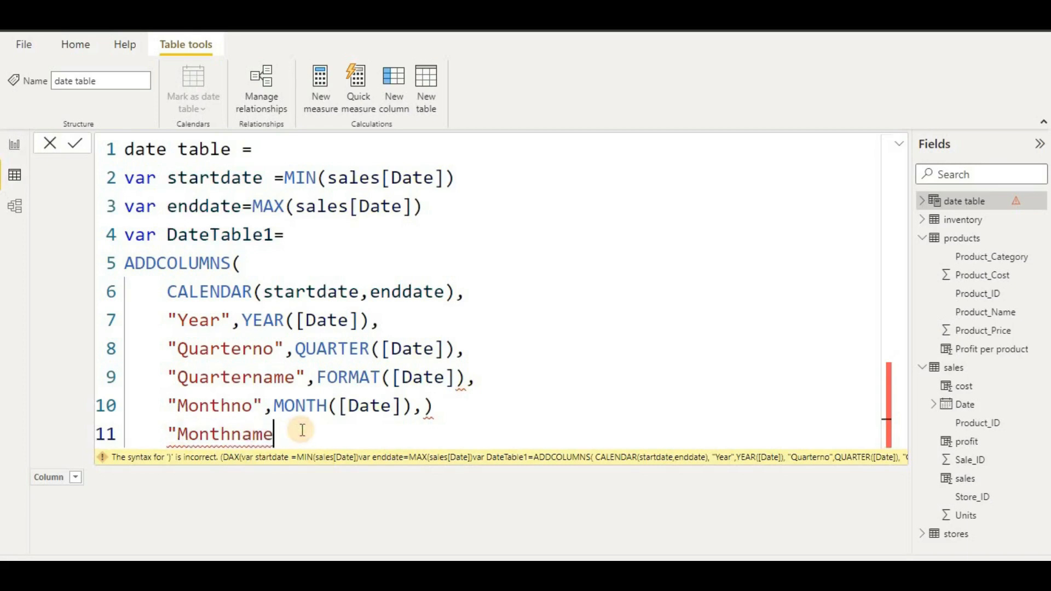
pyautogui.write('"')
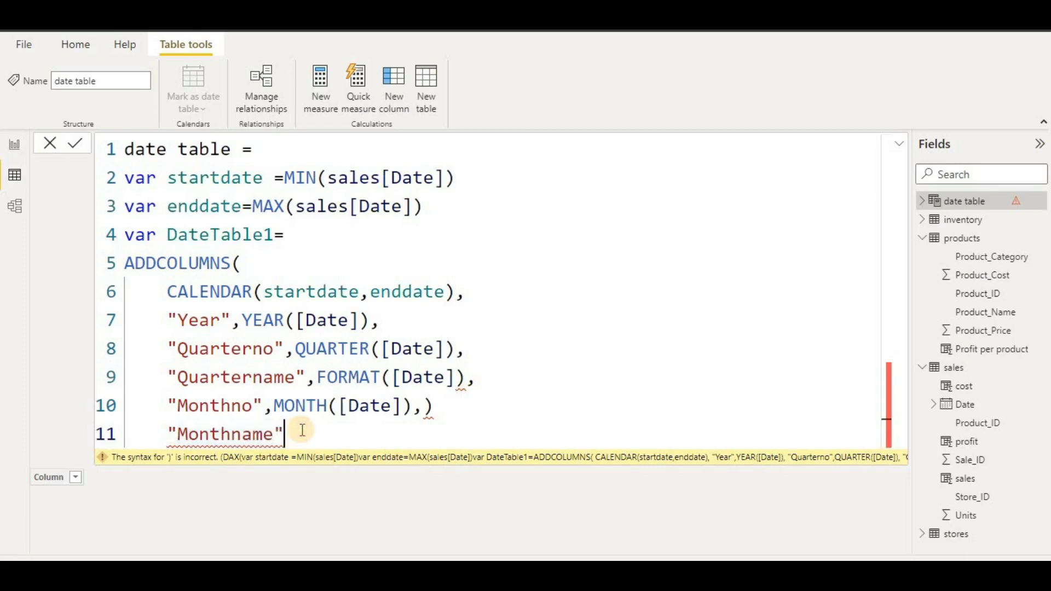
pyautogui.write(',Format')
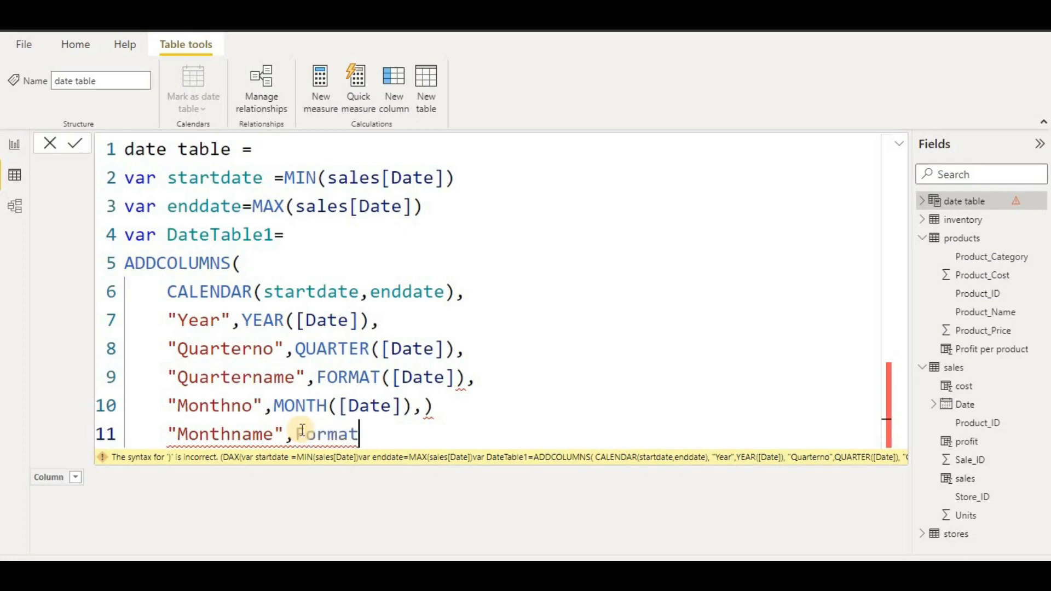
pyautogui.write('(')
pyautogui.write(';da')
pyautogui.press('BackSpace')
pyautogui.press('BackSpace')
pyautogui.press('BackSpace')
pyautogui.write('[da')
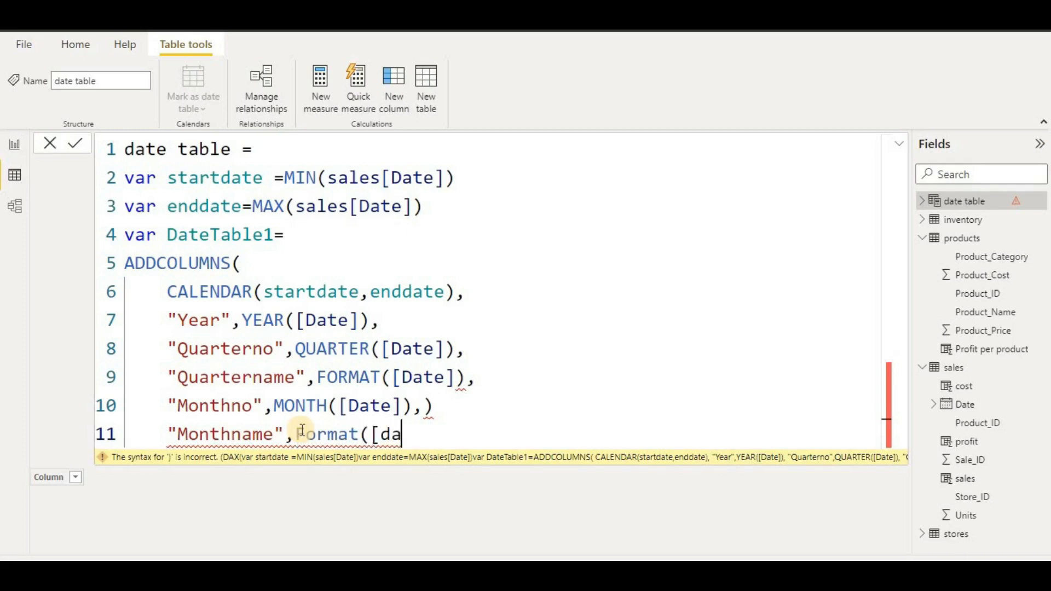
pyautogui.write('te]')
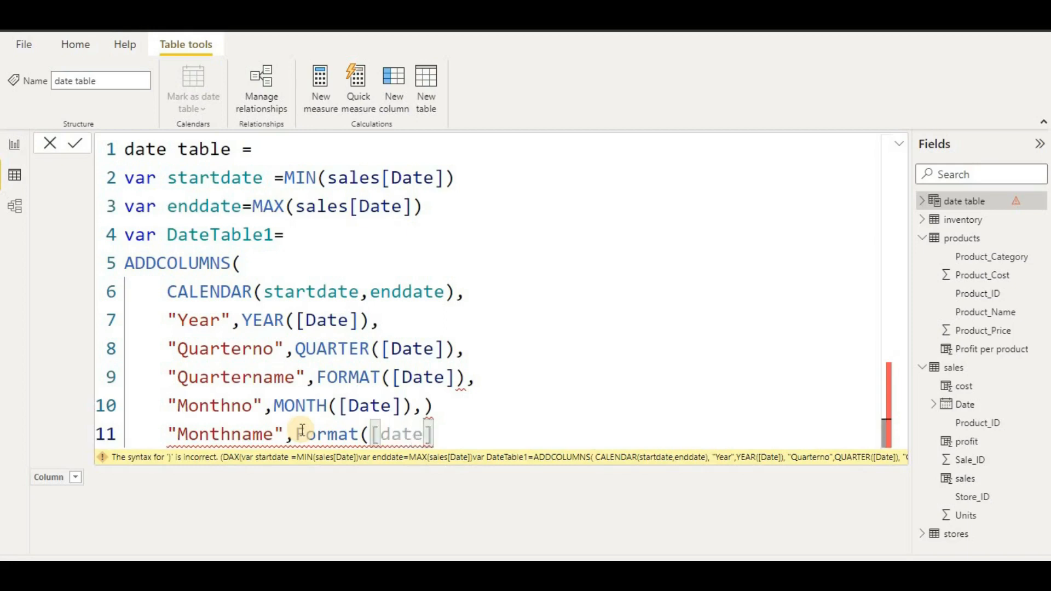
pyautogui.write(',"')
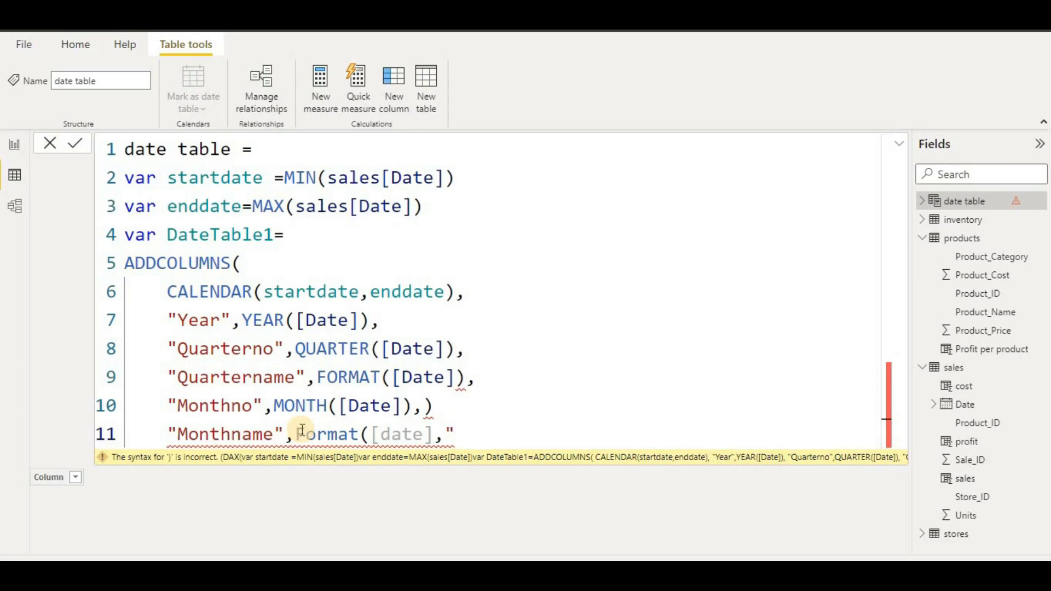
pyautogui.write('MMM")')
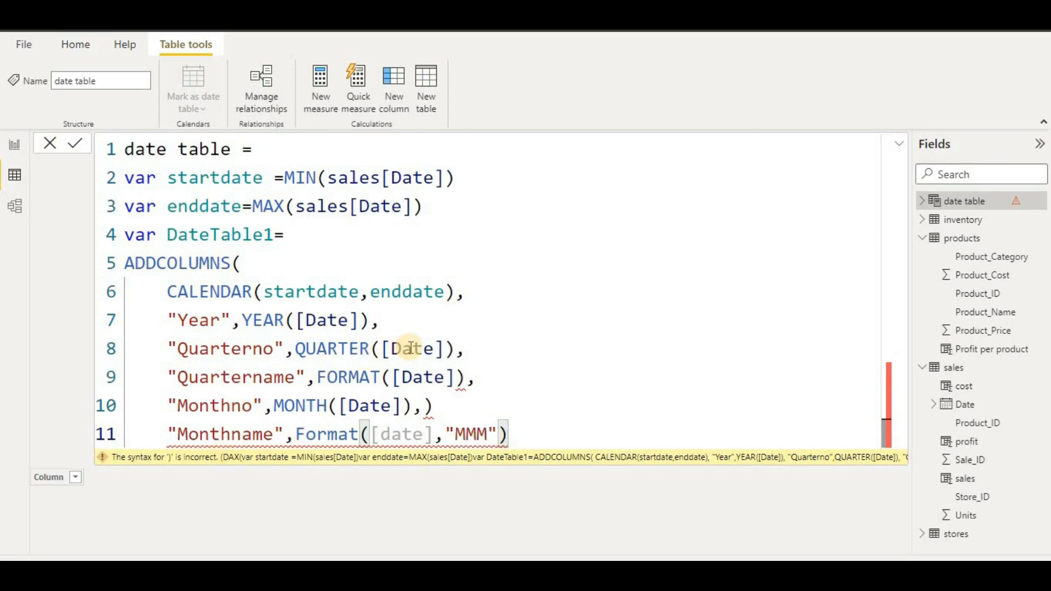
# - Add the "\QQ" format string to the Quartername FORMAT call
pyautogui.click(465, 378)
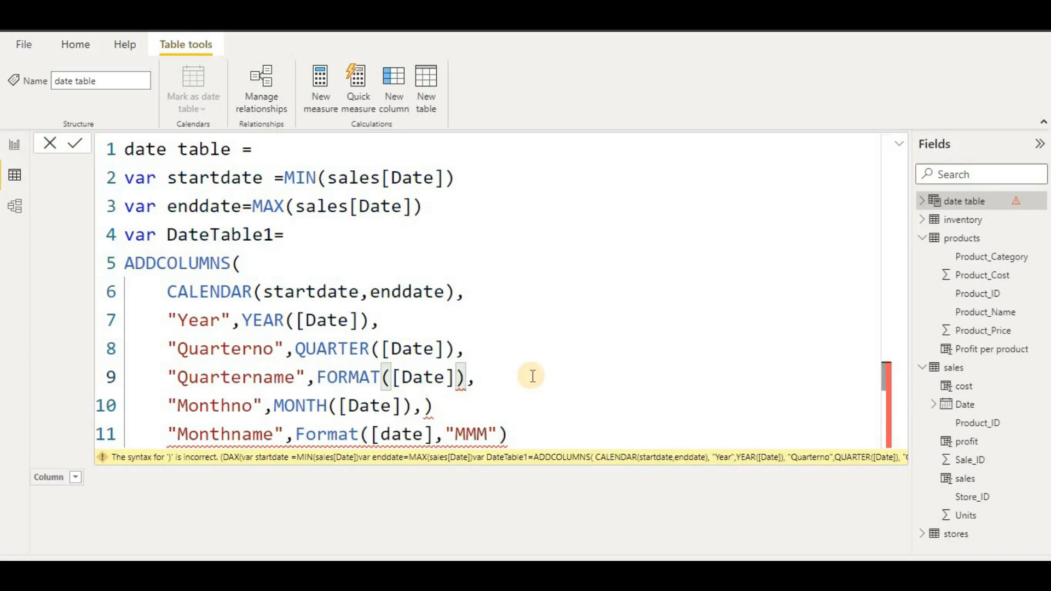
pyautogui.write(',"')
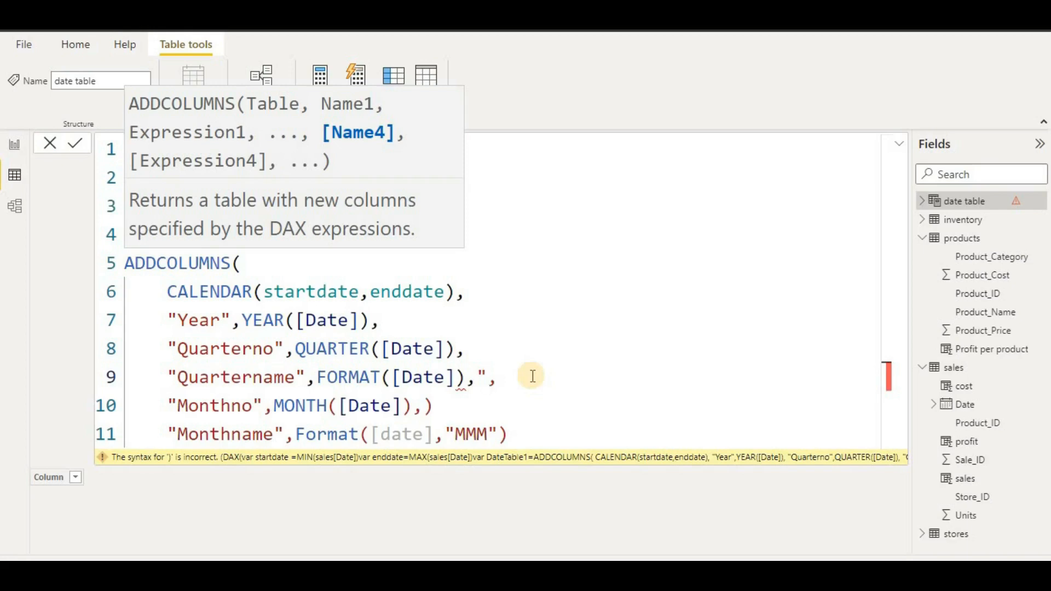
pyautogui.write('\\qq')
pyautogui.press('BackSpace')
pyautogui.press('BackSpace')
pyautogui.write('QQ"')
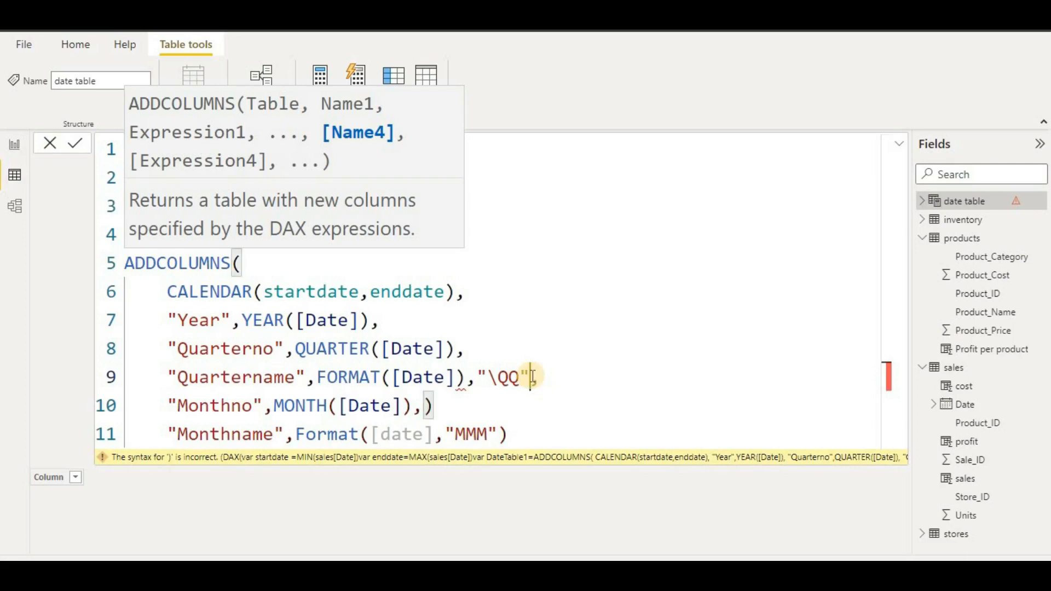
# - Close ADDCOLUMNS, return DateTable1, and commit the date table formula
pyautogui.click(537, 438)
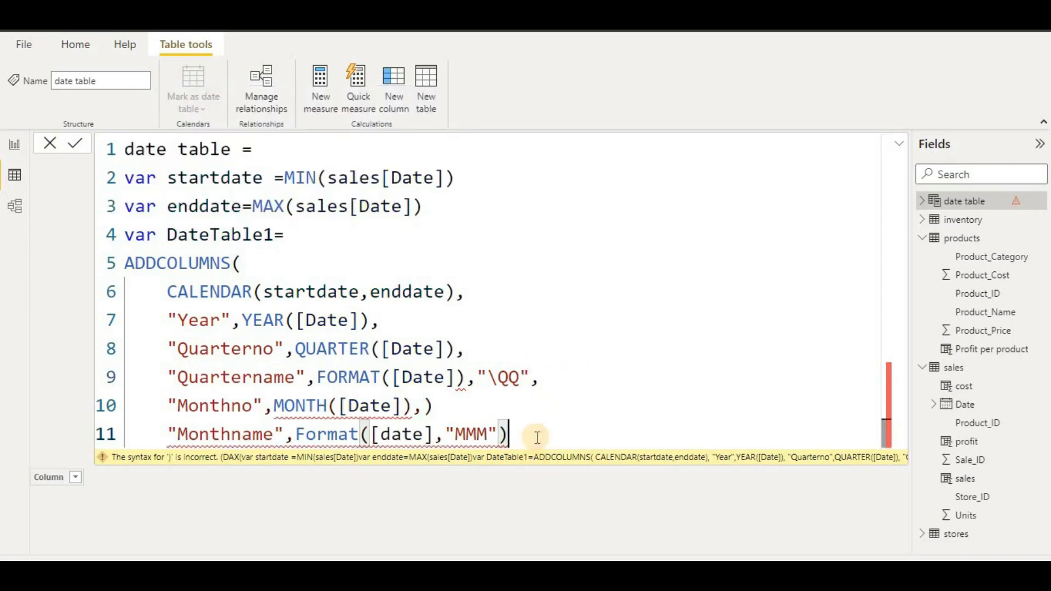
pyautogui.hotkey('shift', 'Return')
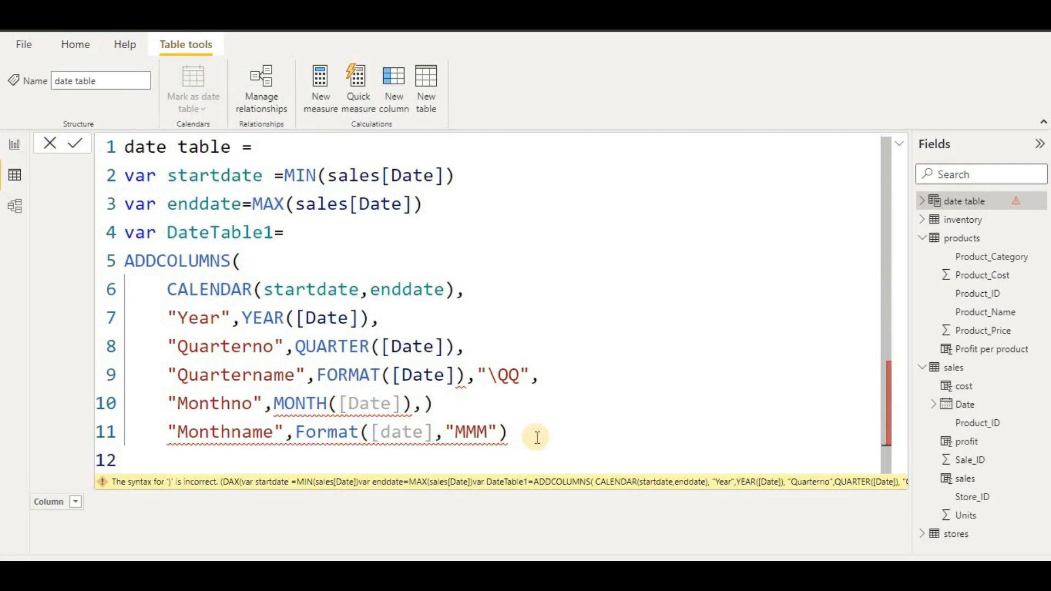
pyautogui.write(')')
pyautogui.hotkey('shift', 'Return')
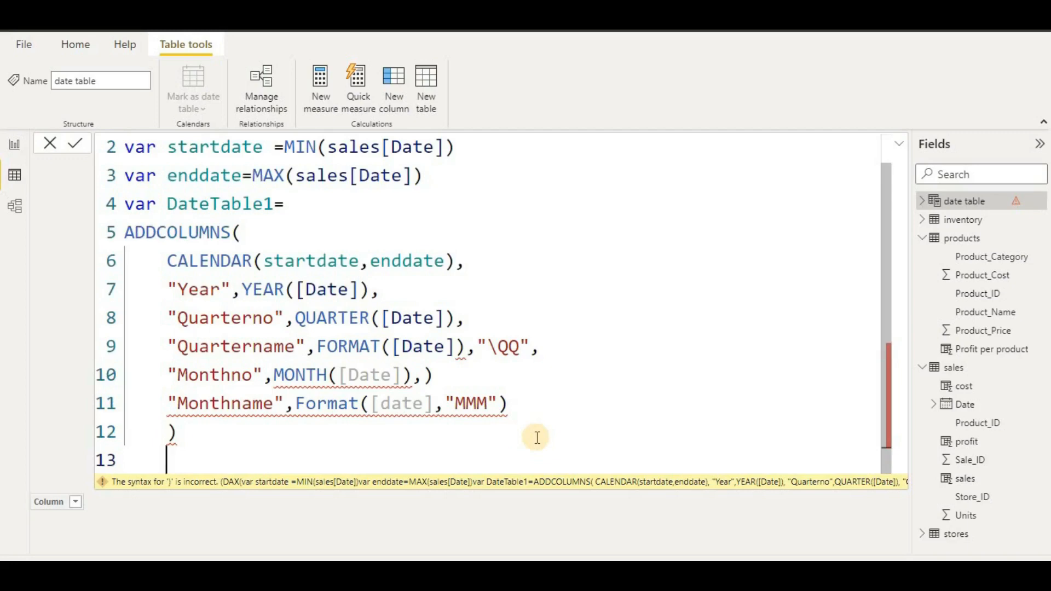
pyautogui.write('Return')
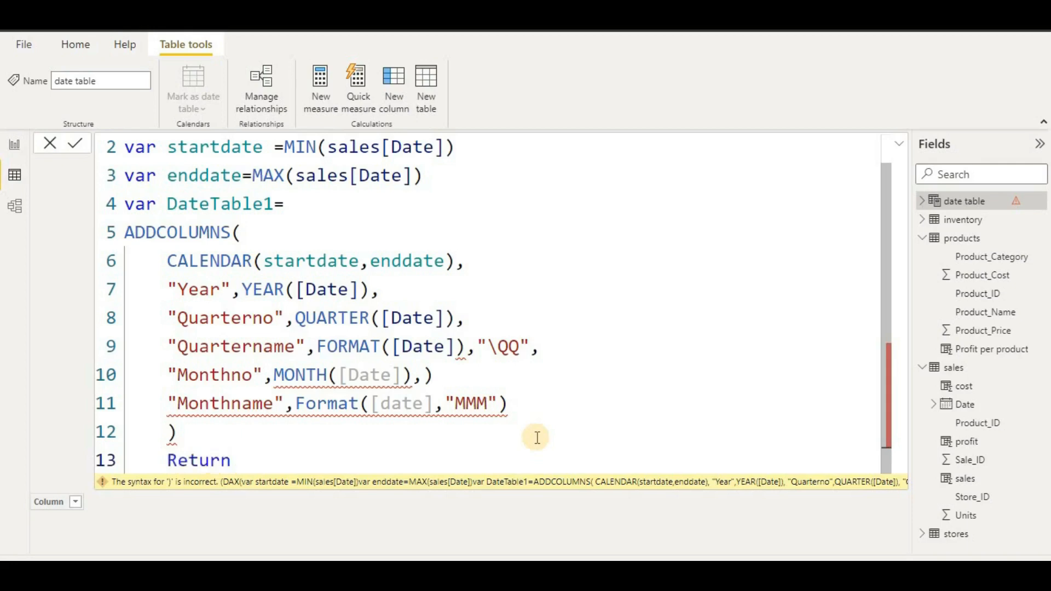
pyautogui.press('Return')
pyautogui.write('date')
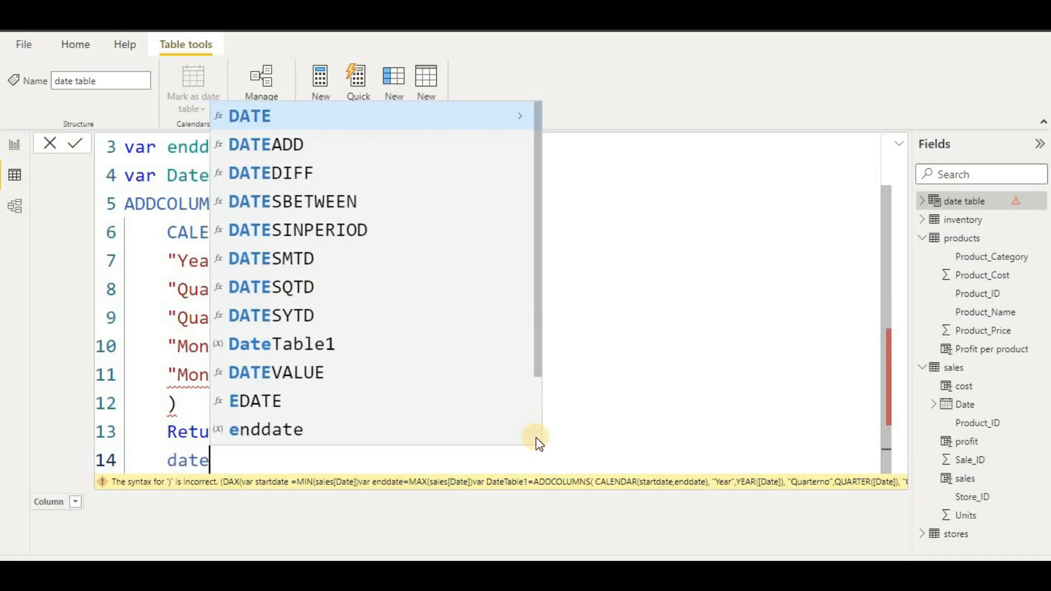
pyautogui.click(429, 346)
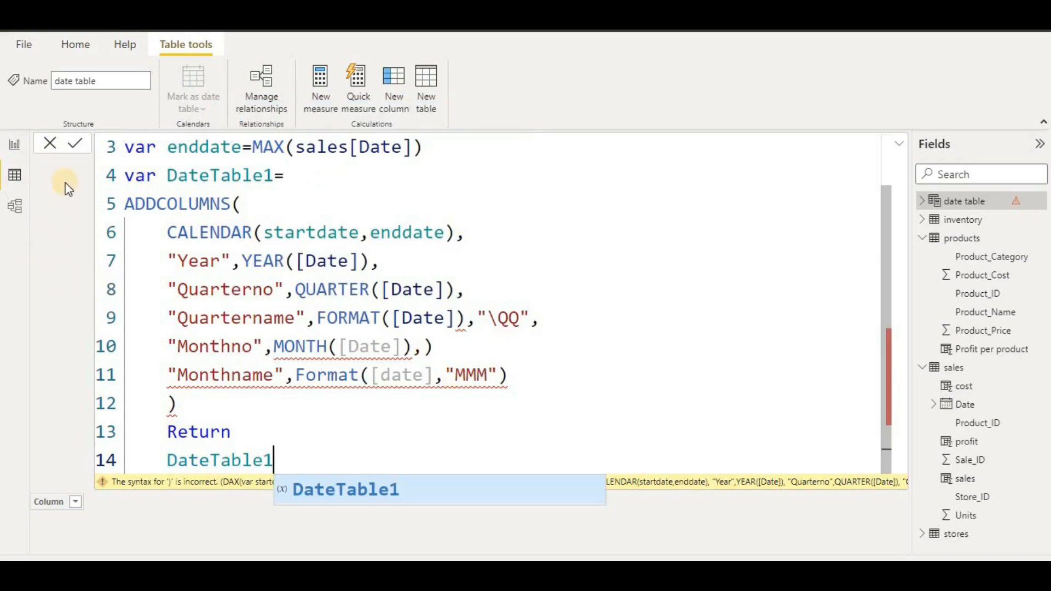
pyautogui.click(80, 140)
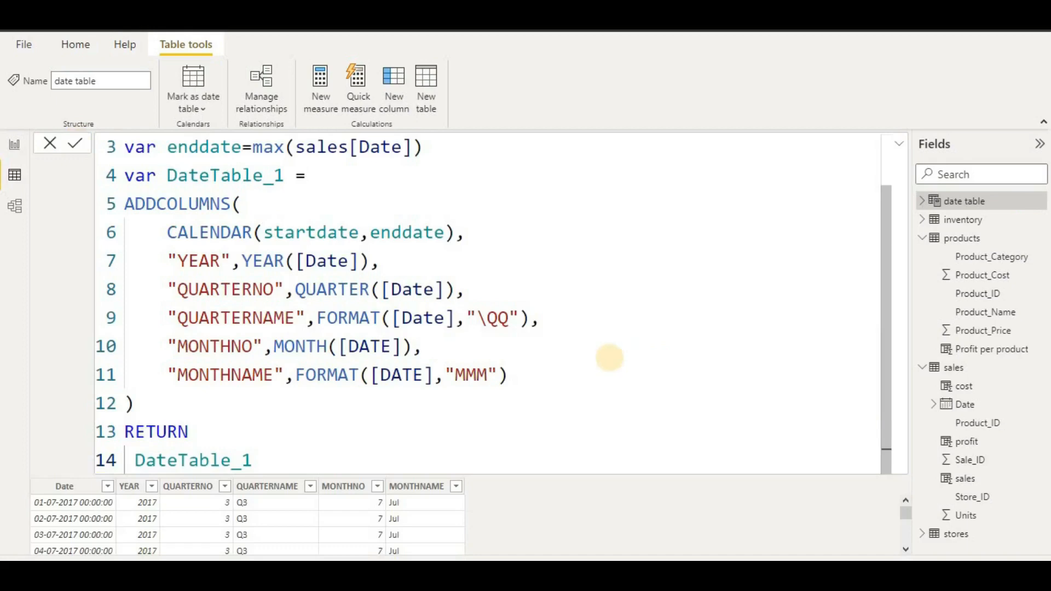
# - Format the date table's Date column as Short Date, then switch to Model view
pyautogui.scroll(1, 580, 353)
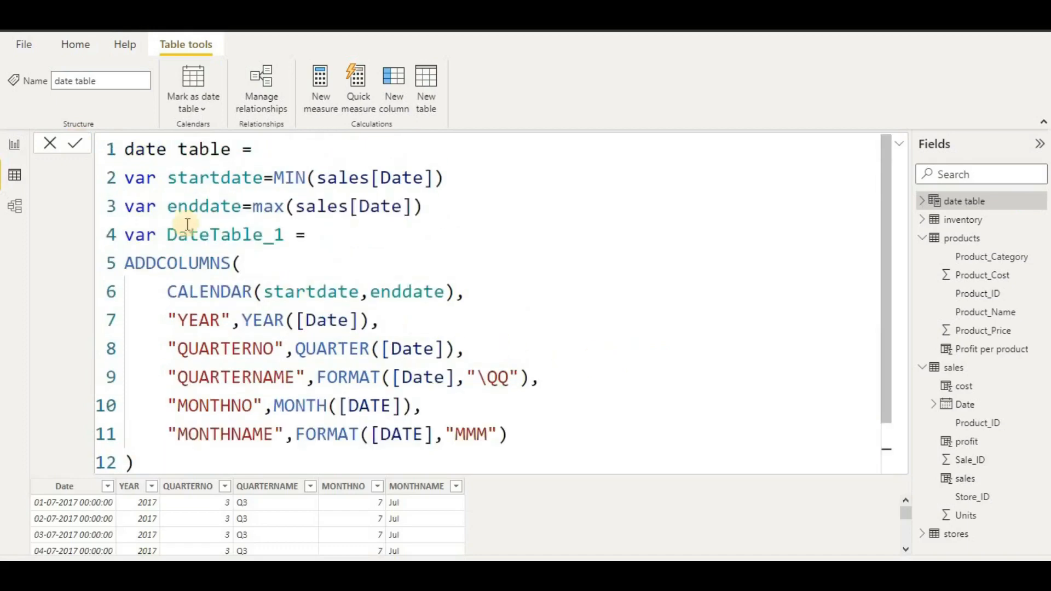
pyautogui.scroll(-1, 716, 254)
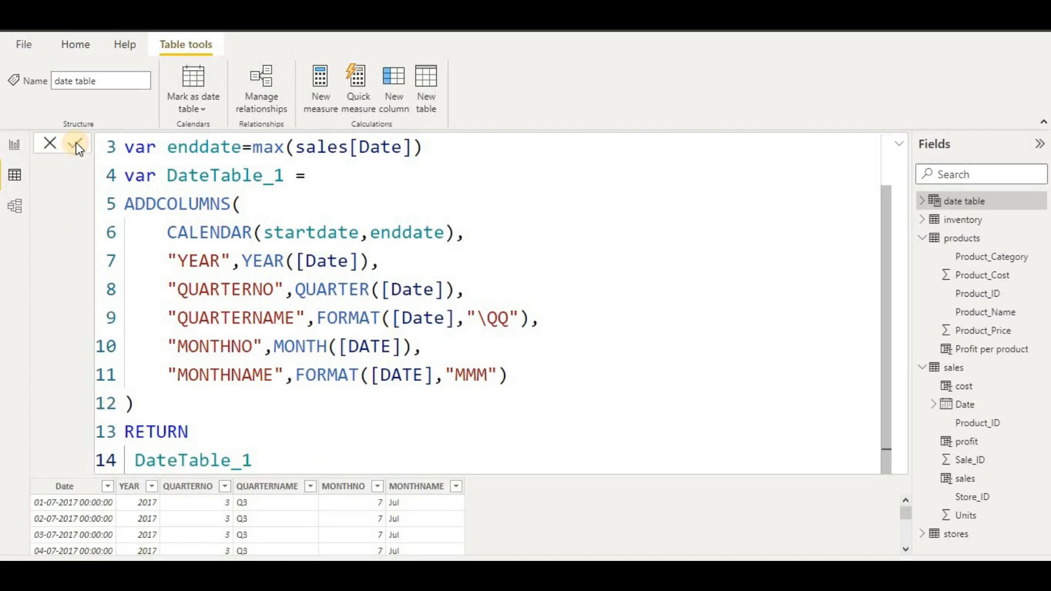
pyautogui.click(900, 141)
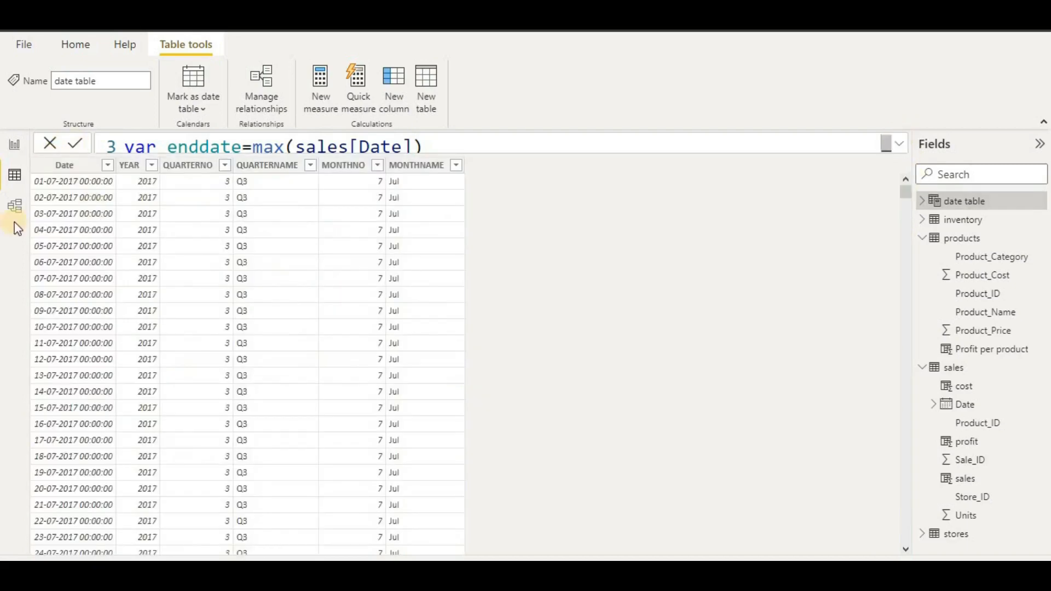
pyautogui.click(92, 167)
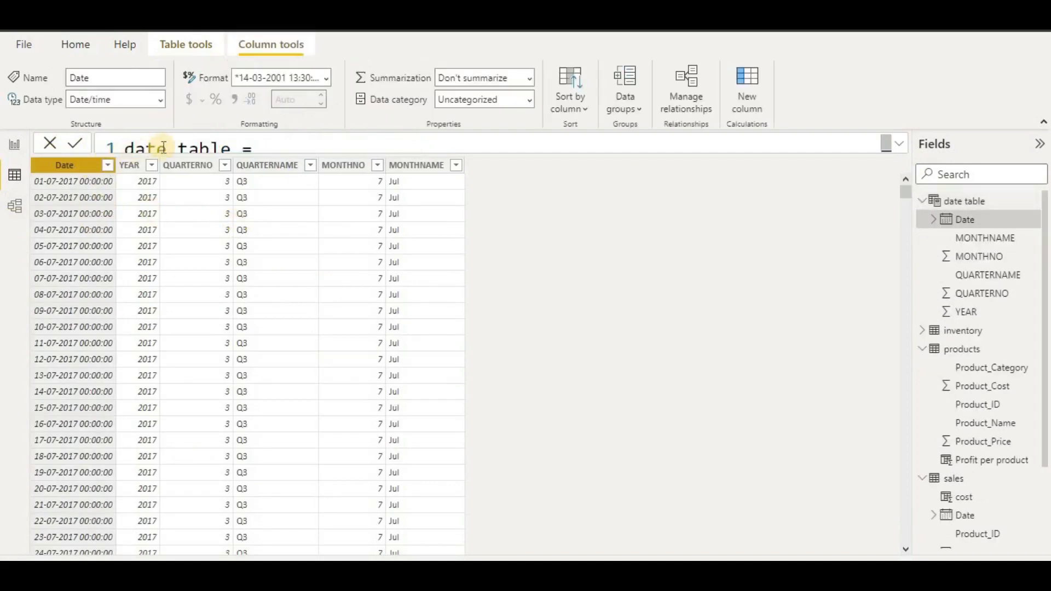
pyautogui.click(326, 78)
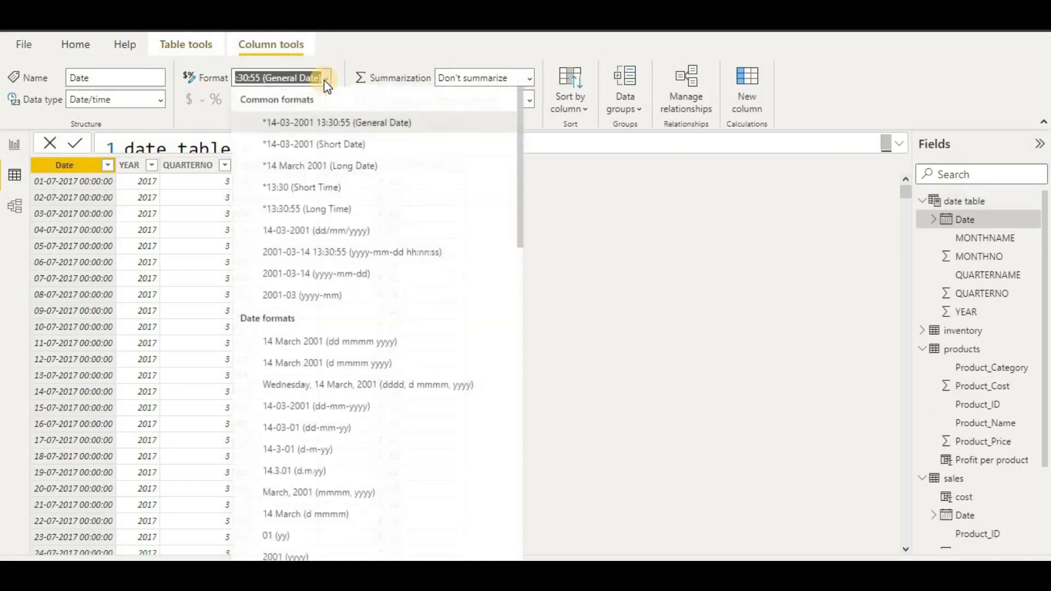
pyautogui.click(573, 203)
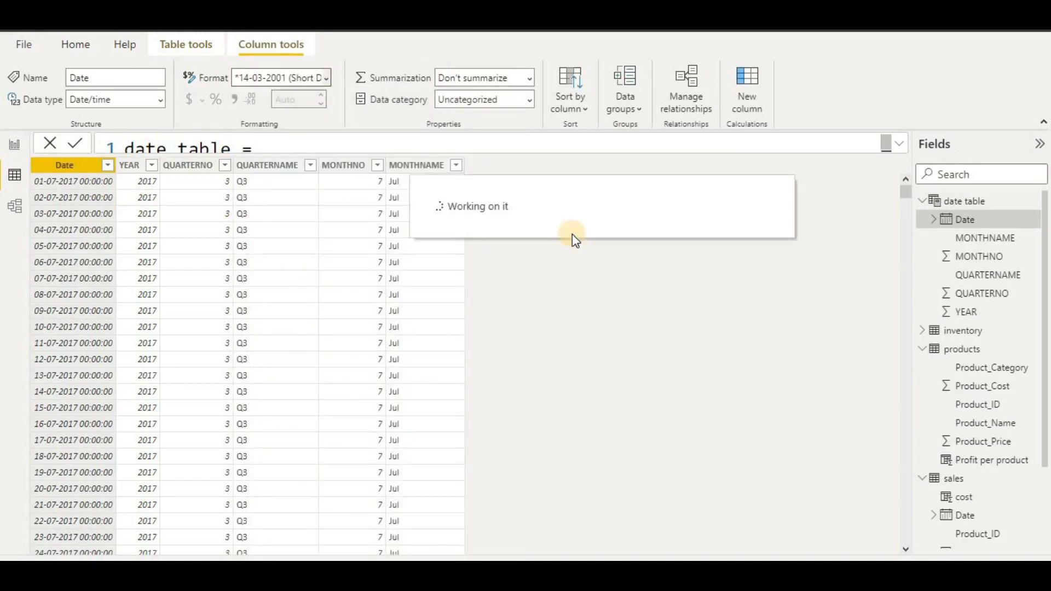
pyautogui.click(7, 213)
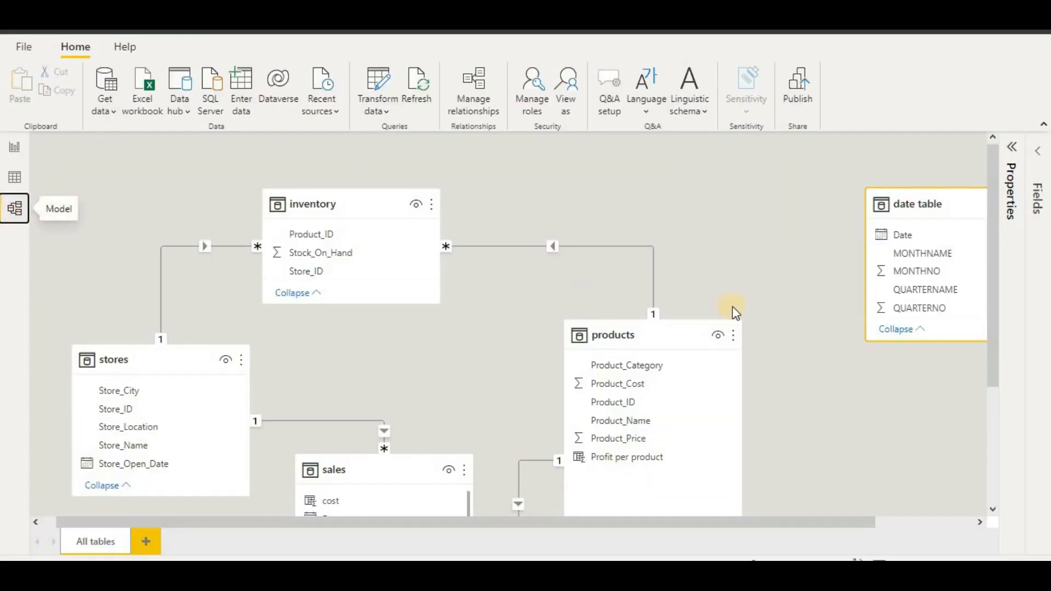
# - Move the date table card below sales, relate sales[Date] to 'date table'[Date], then return to Report view
pyautogui.moveTo(927, 206); pyautogui.dragTo(911, 287)
pyautogui.scroll(-3, 801, 367)
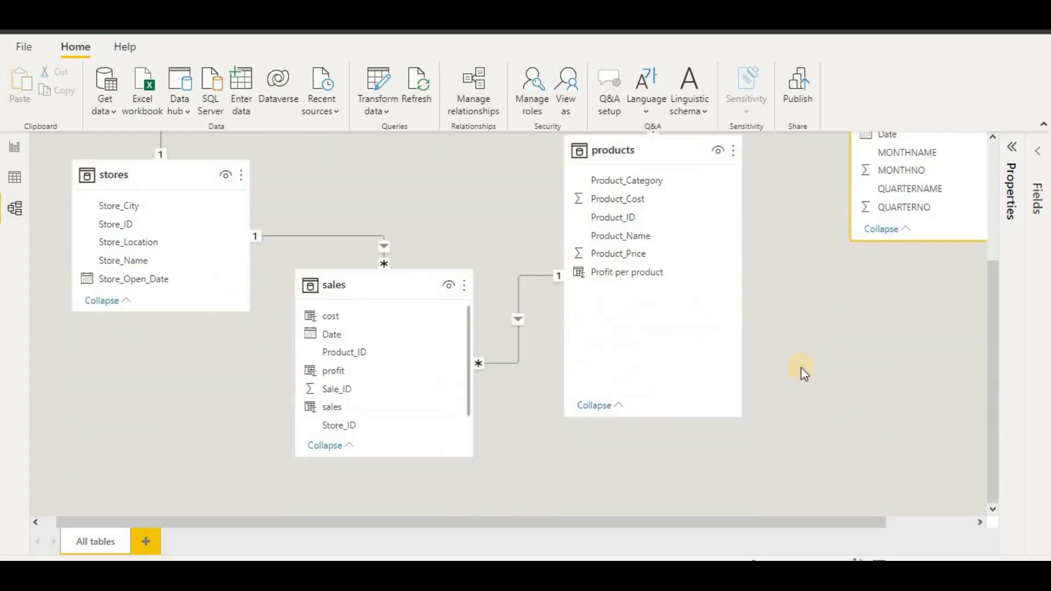
pyautogui.scroll(3, 801, 367)
pyautogui.moveTo(919, 212); pyautogui.dragTo(563, 507)
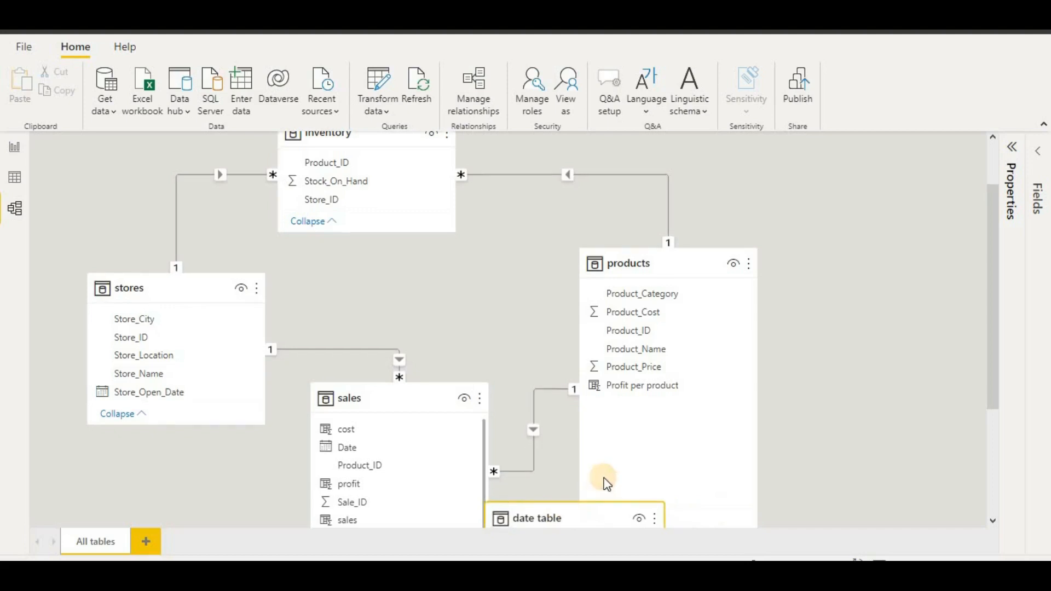
pyautogui.scroll(-3, 605, 476)
pyautogui.moveTo(563, 336); pyautogui.dragTo(519, 456)
pyautogui.moveTo(345, 261); pyautogui.dragTo(472, 482)
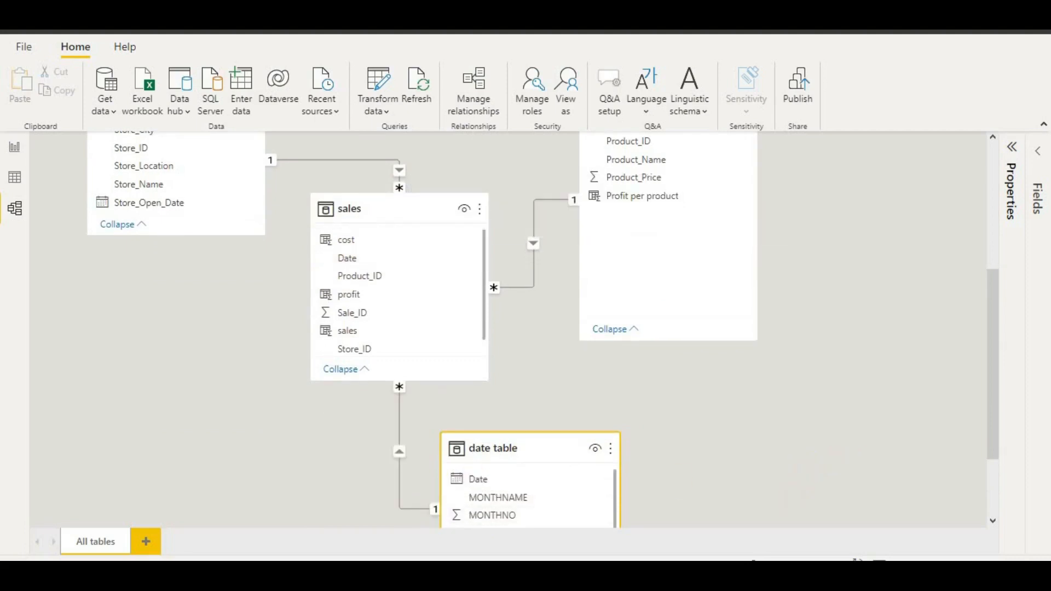
pyautogui.click(14, 149)
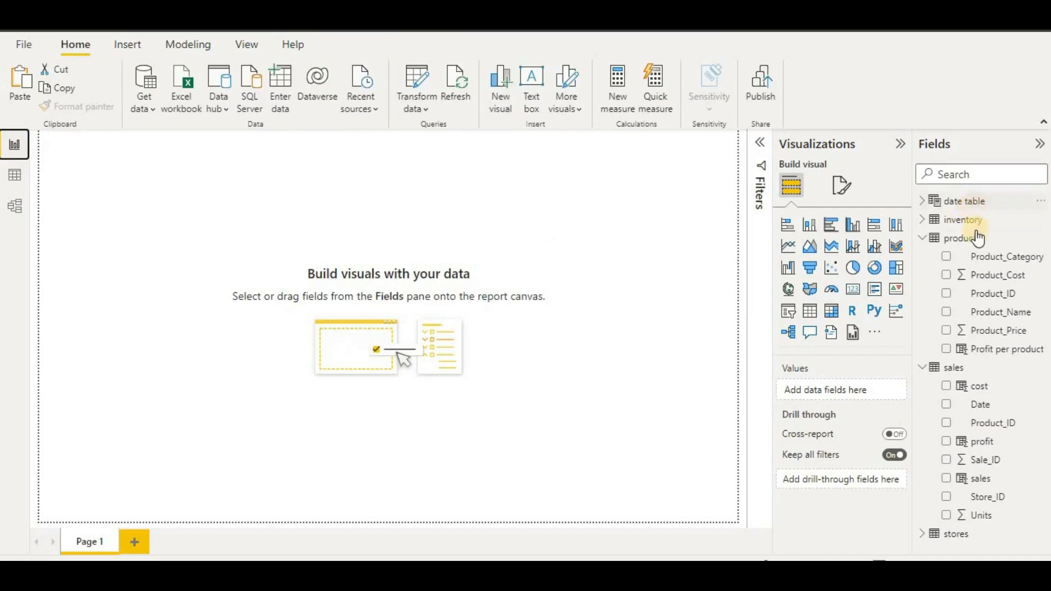
pyautogui.click(925, 239)
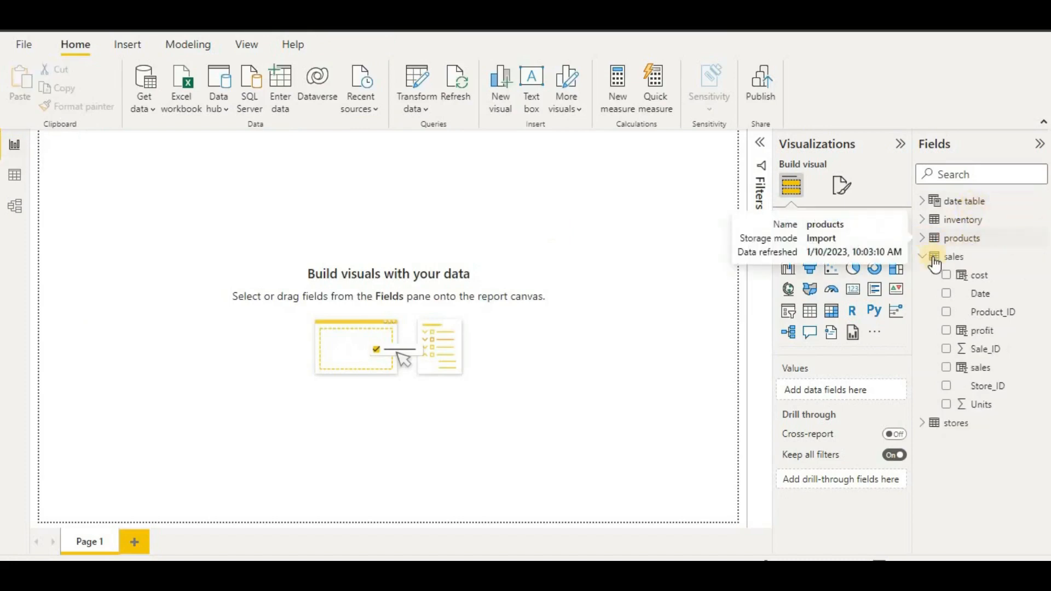
pyautogui.click(932, 258)
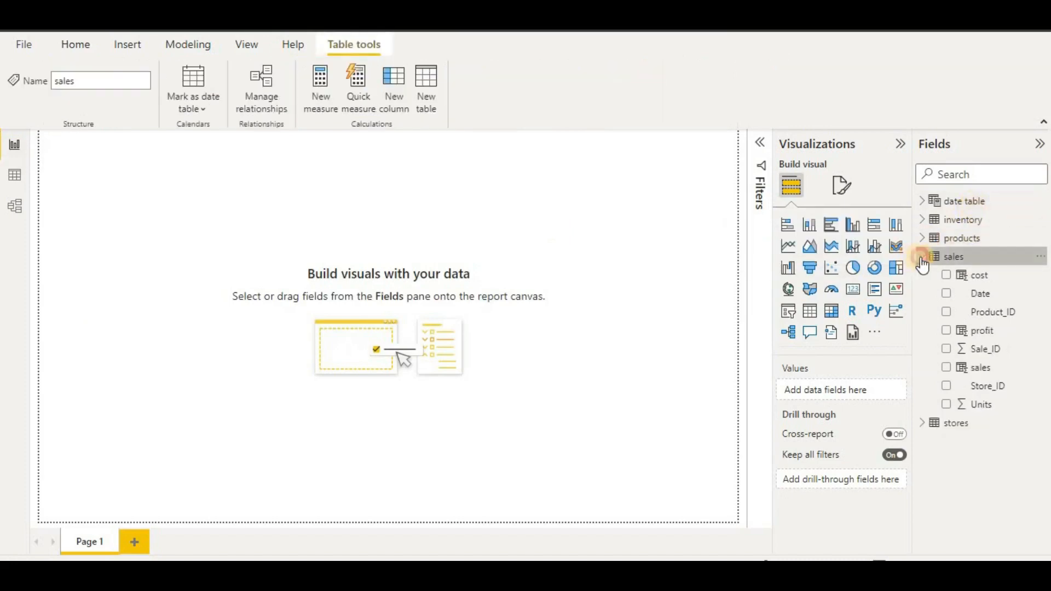
pyautogui.click(922, 257)
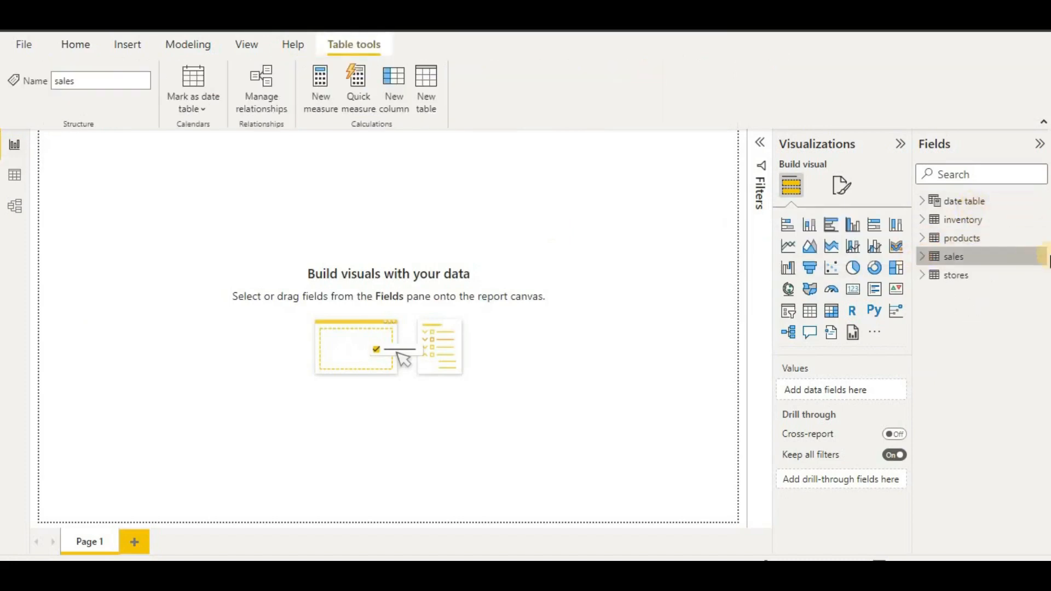
pyautogui.click(18, 175)
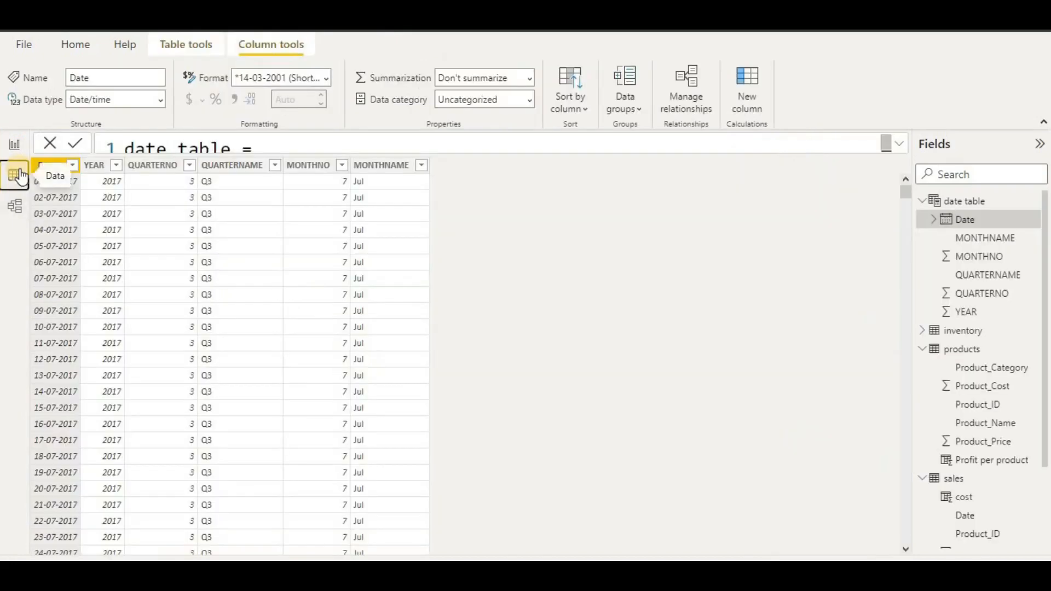
pyautogui.click(14, 145)
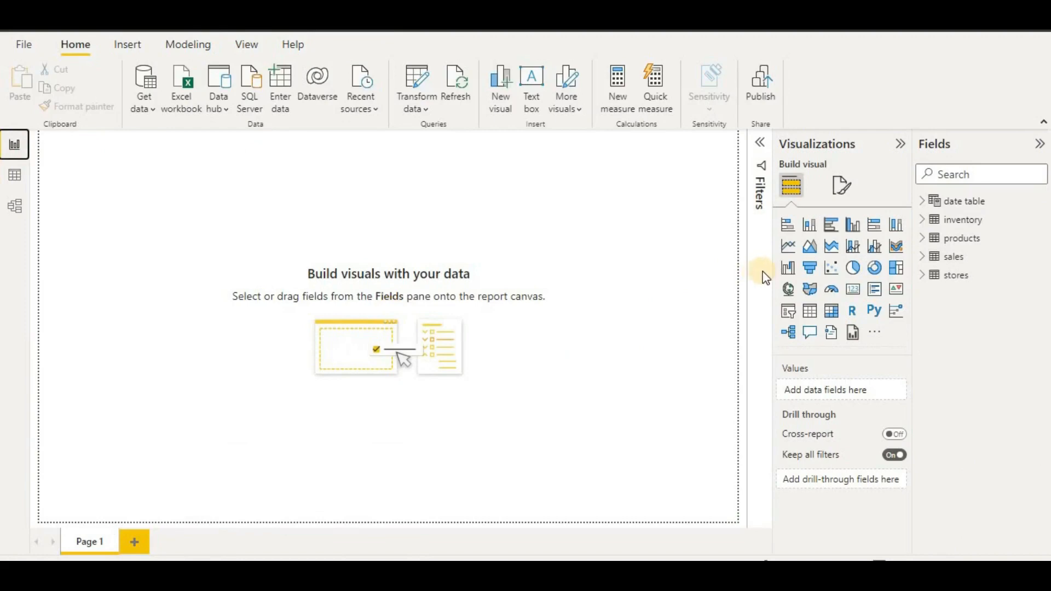
# - Build a YEAR Hierarchy from the YEAR field and add QUARTERNAME and MONTHNAME to it
pyautogui.click(922, 202)
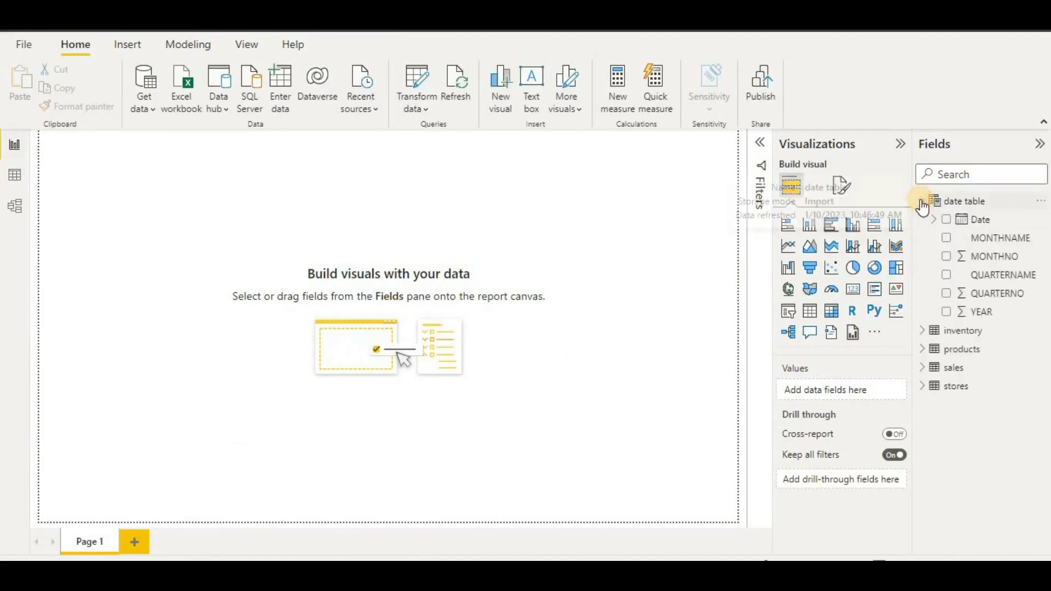
pyautogui.rightClick(959, 317)
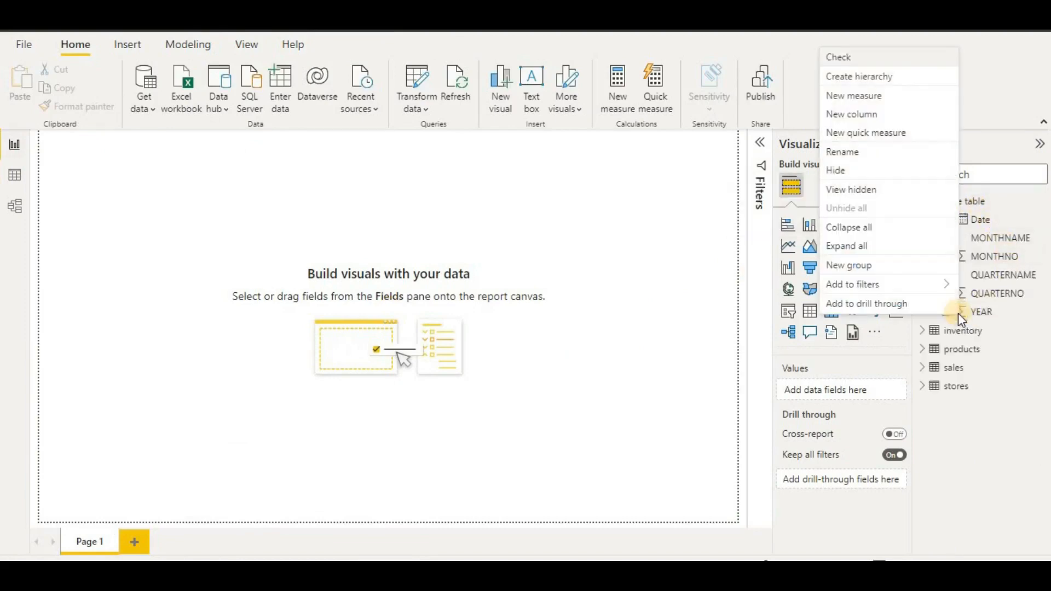
pyautogui.click(909, 83)
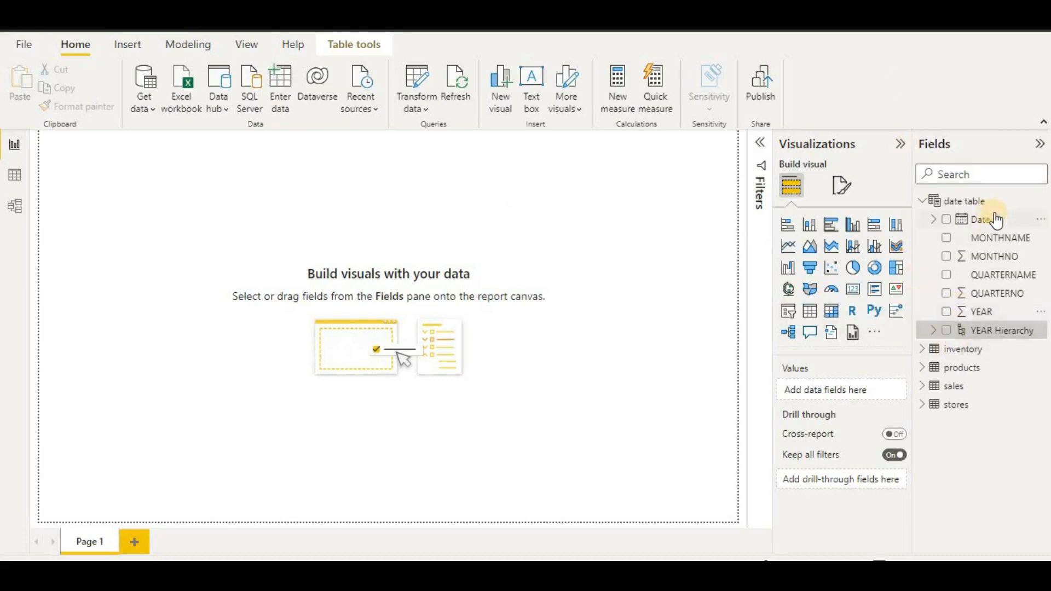
pyautogui.rightClick(976, 278)
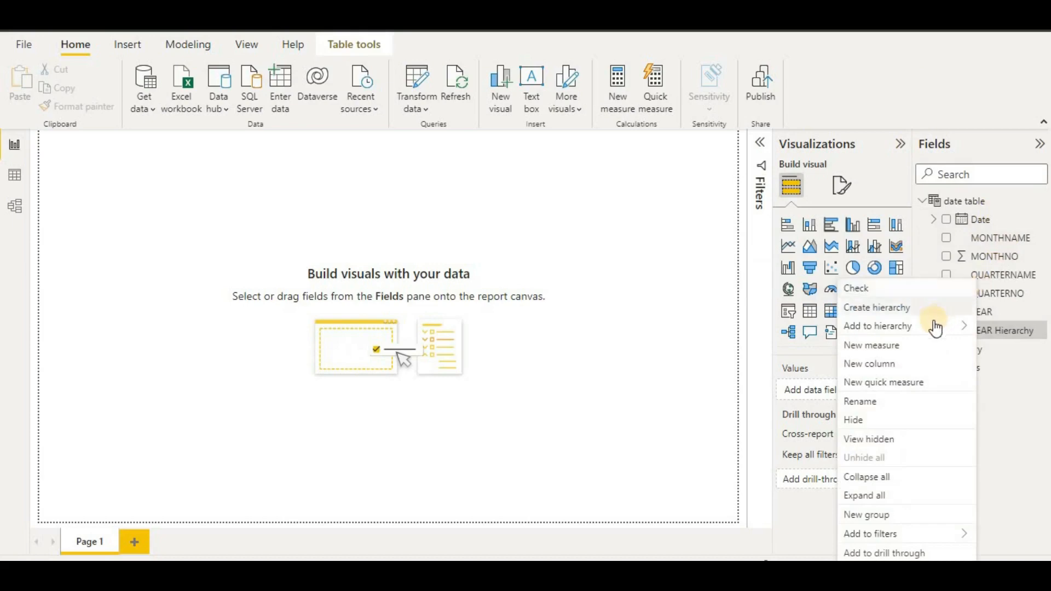
pyautogui.moveTo(934, 326)
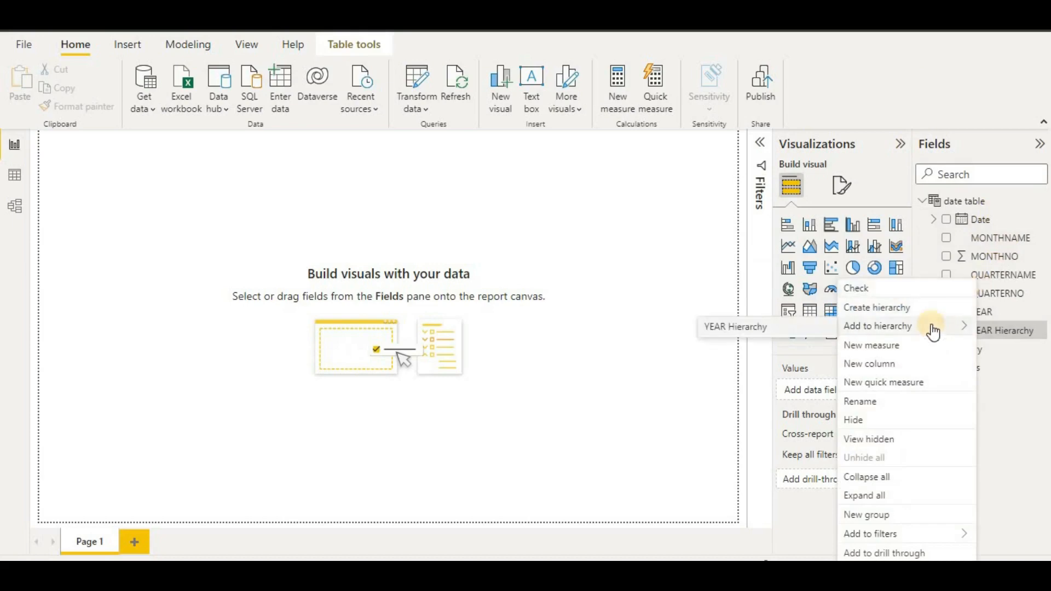
pyautogui.click(814, 328)
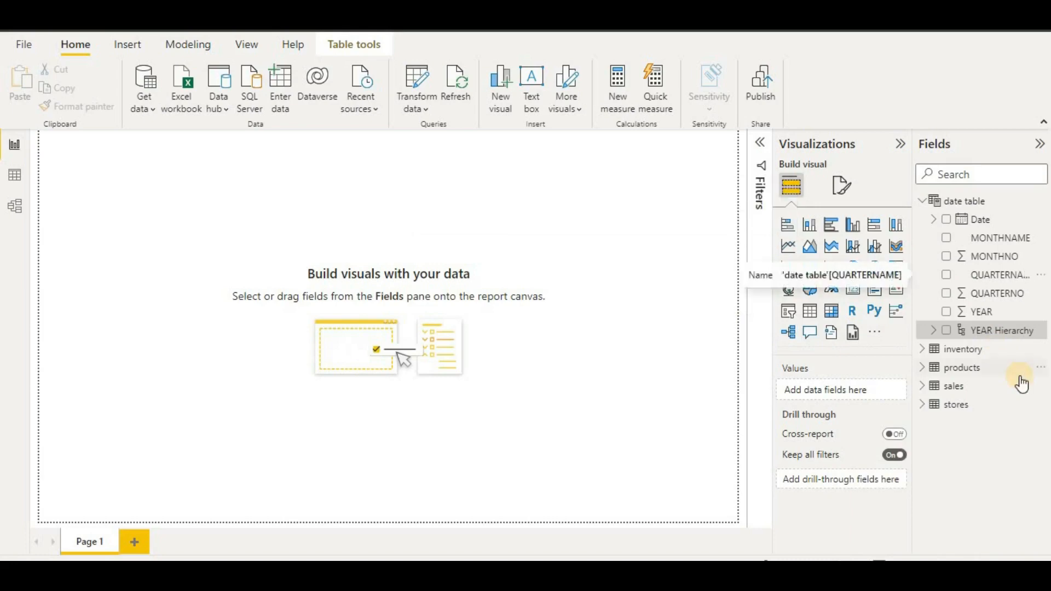
pyautogui.rightClick(1000, 245)
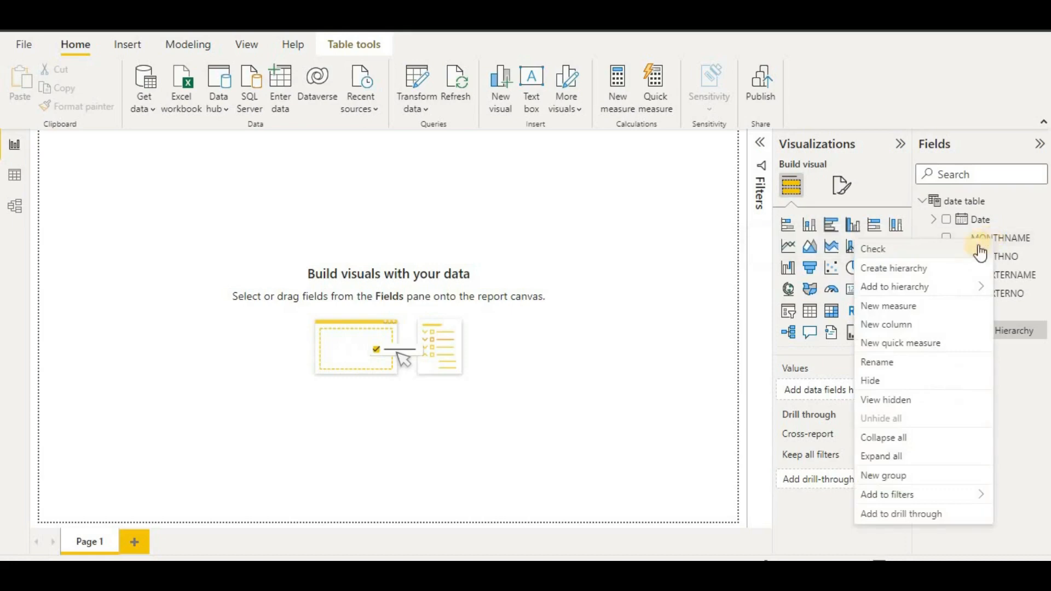
pyautogui.moveTo(942, 286)
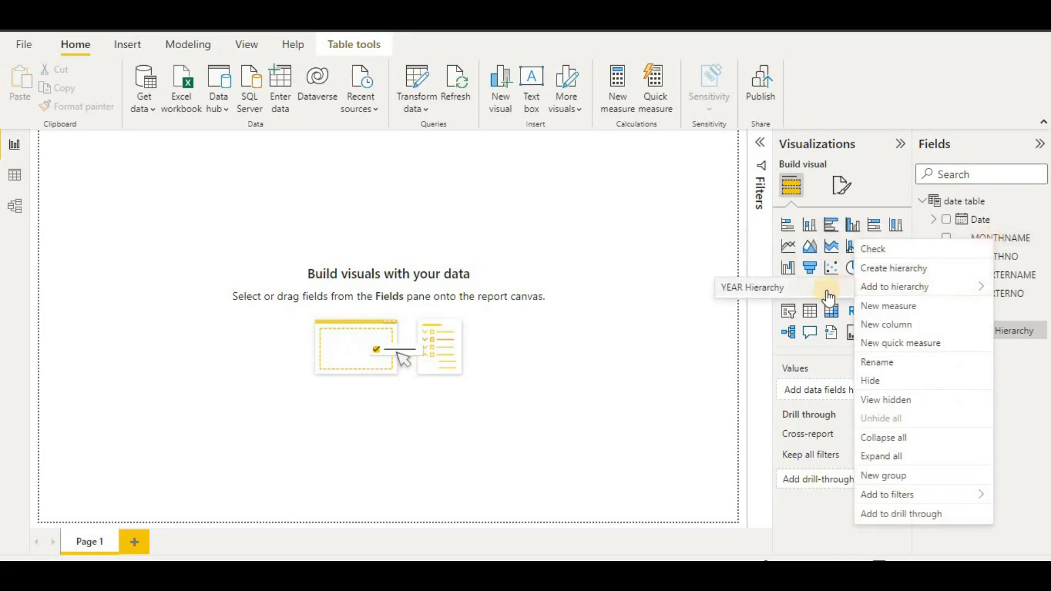
pyautogui.click(1036, 300)
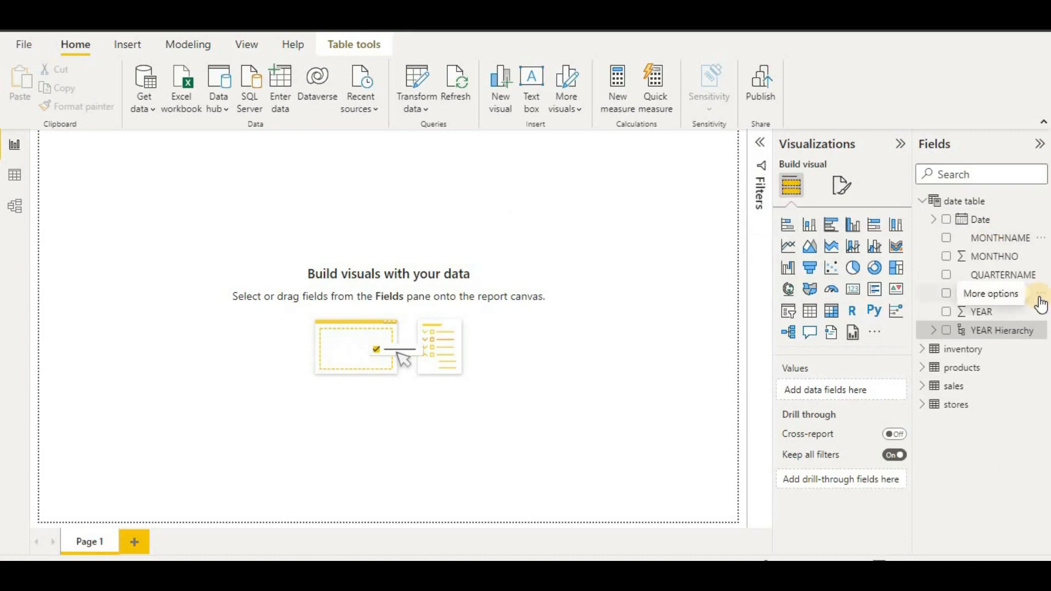
# - Browse the date, inventory, products and sales field lists, leaving them all collapsed
pyautogui.click(934, 220)
pyautogui.click(933, 219)
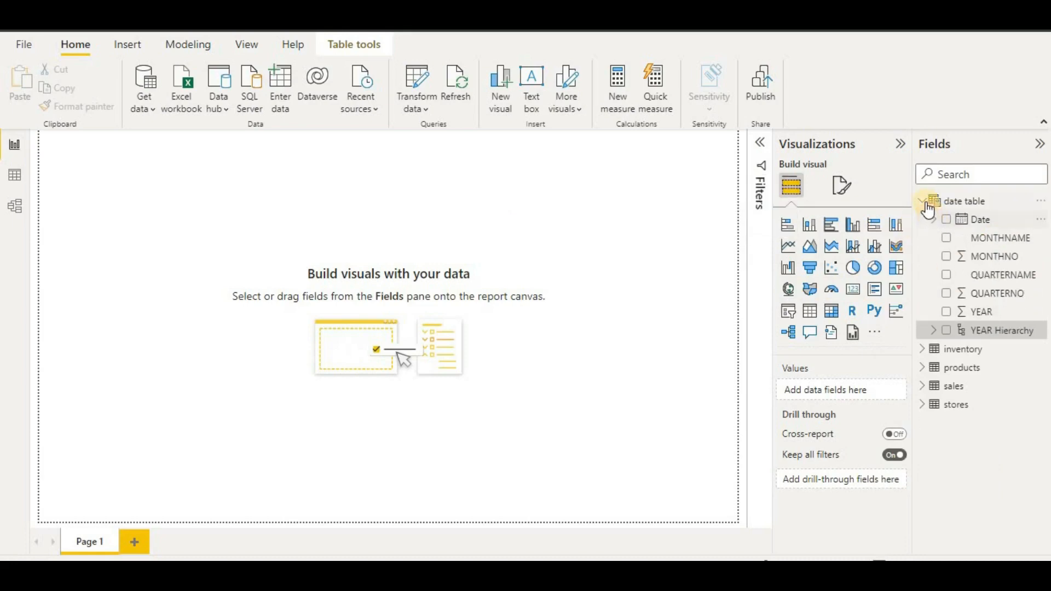
pyautogui.click(926, 201)
pyautogui.click(925, 220)
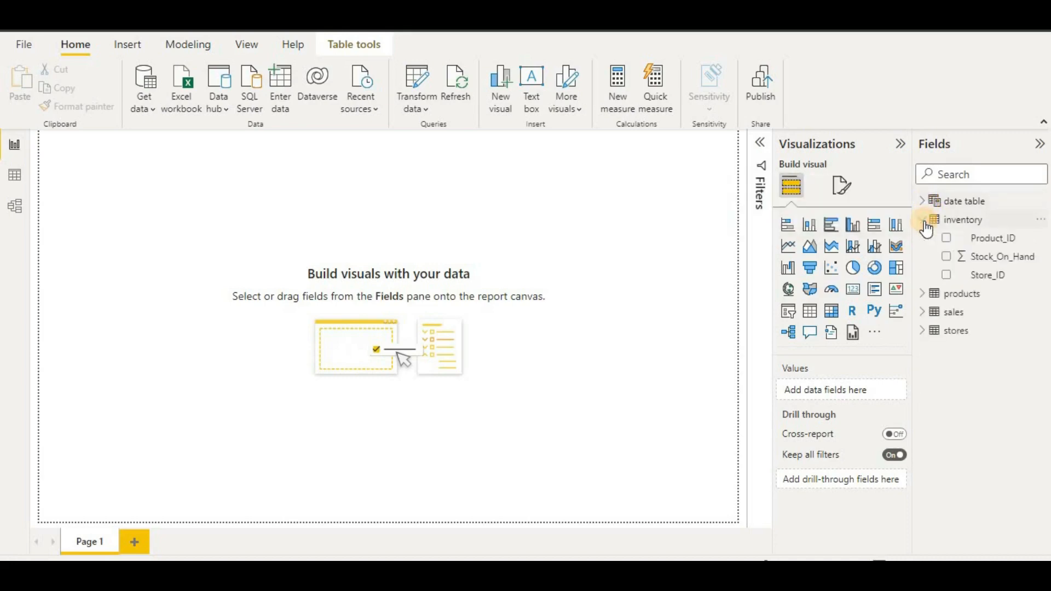
pyautogui.click(925, 295)
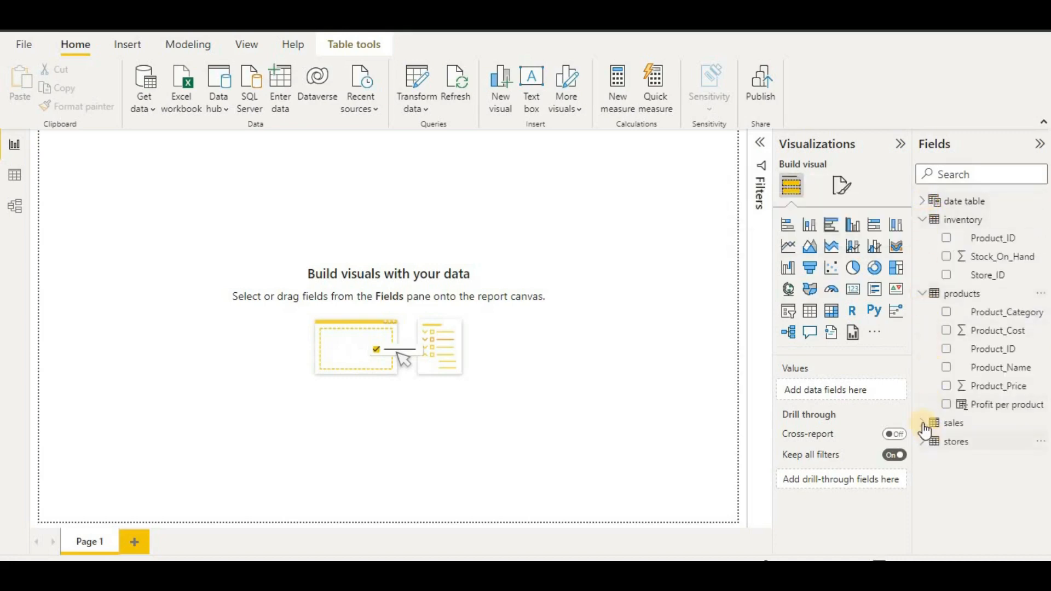
pyautogui.click(924, 423)
pyautogui.click(924, 424)
pyautogui.click(924, 293)
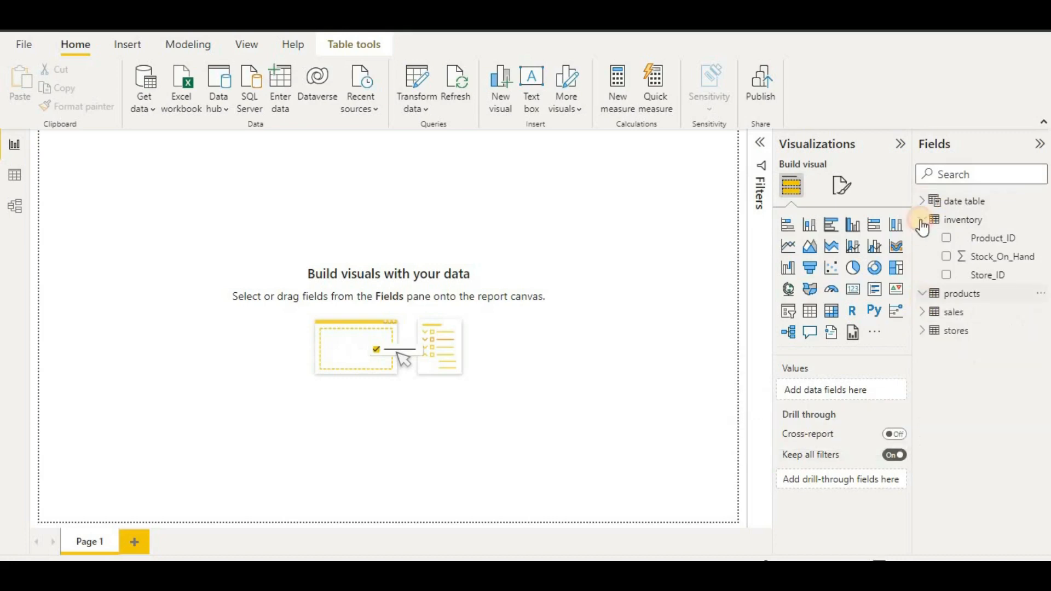
pyautogui.click(924, 220)
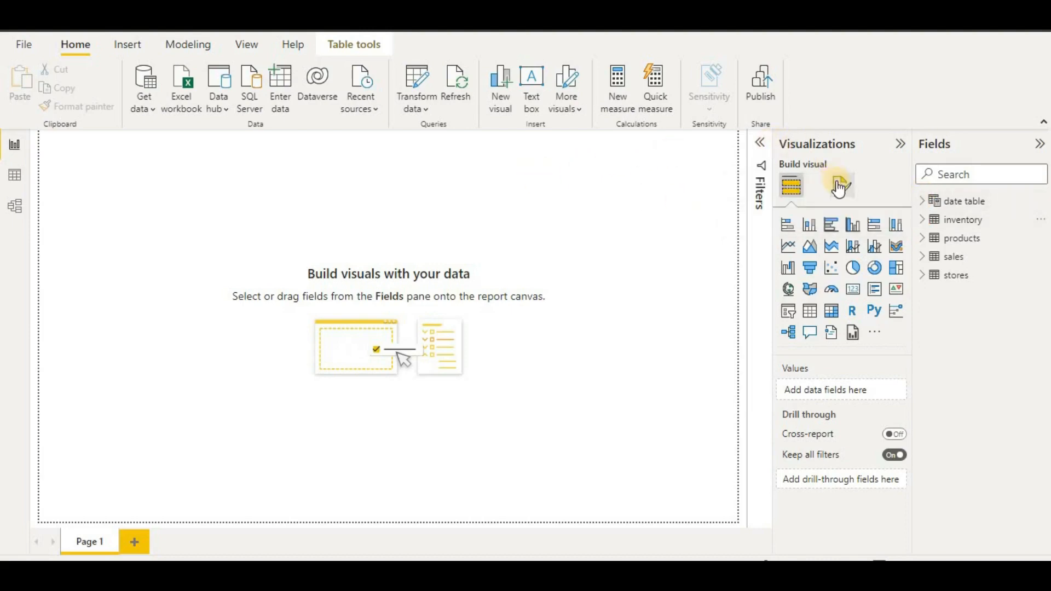
# - Open the page's Canvas settings and keep the size type as Custom
pyautogui.click(838, 187)
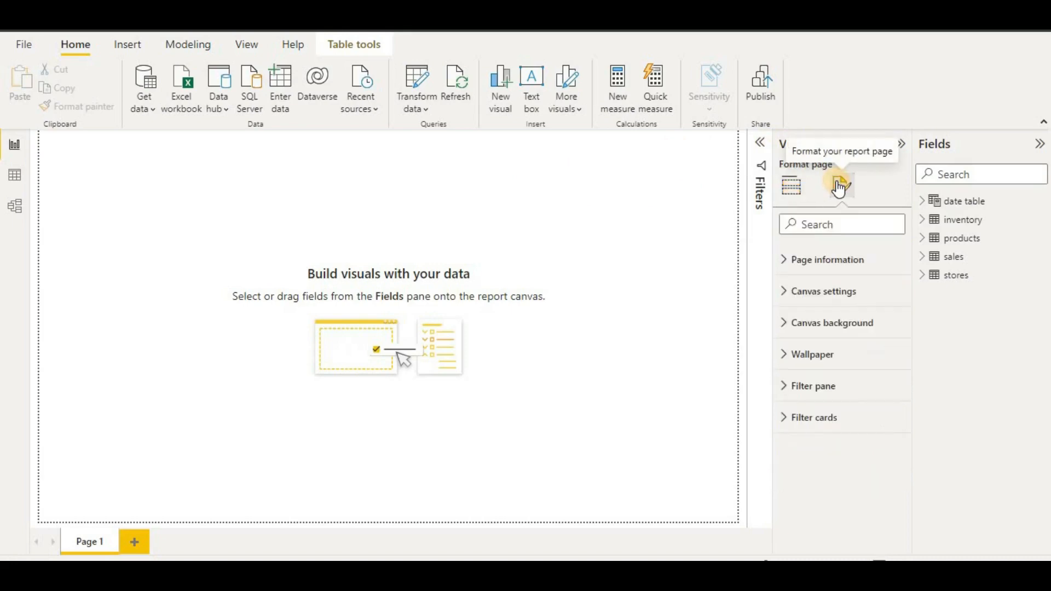
pyautogui.click(837, 292)
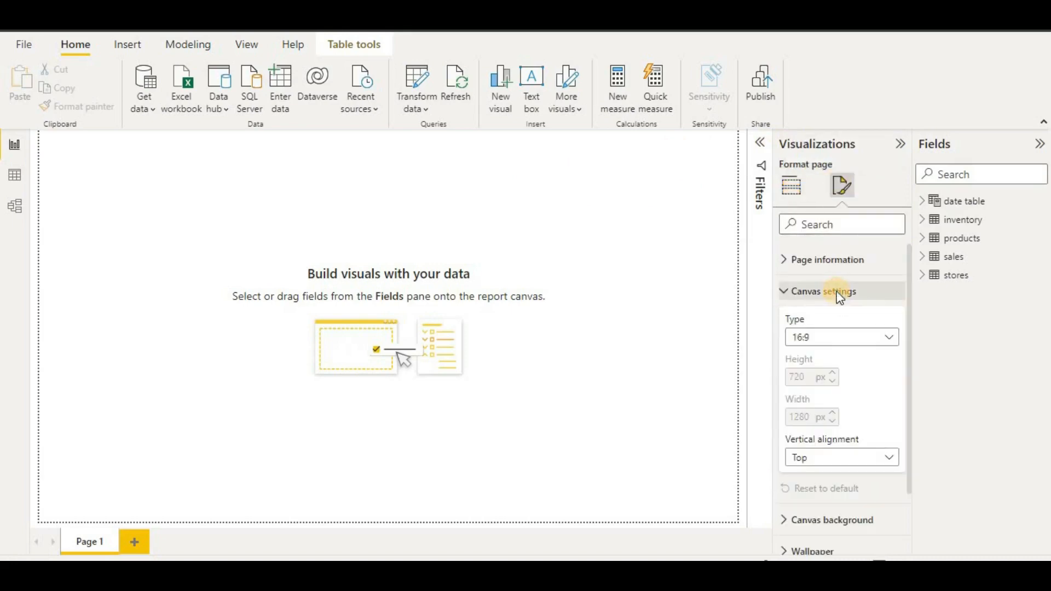
pyautogui.scroll(-2, 846, 268)
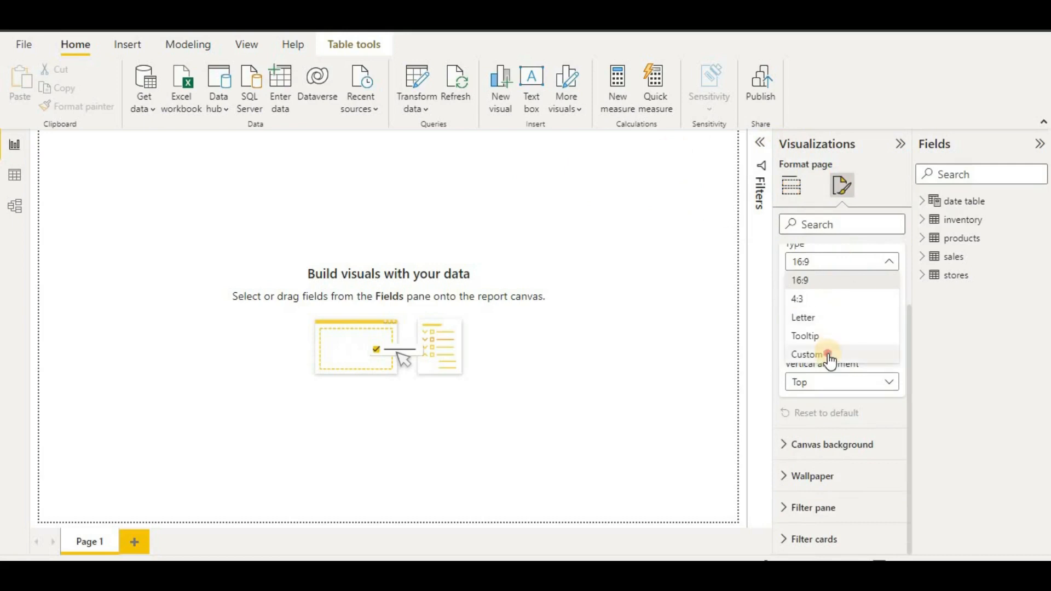
pyautogui.click(824, 355)
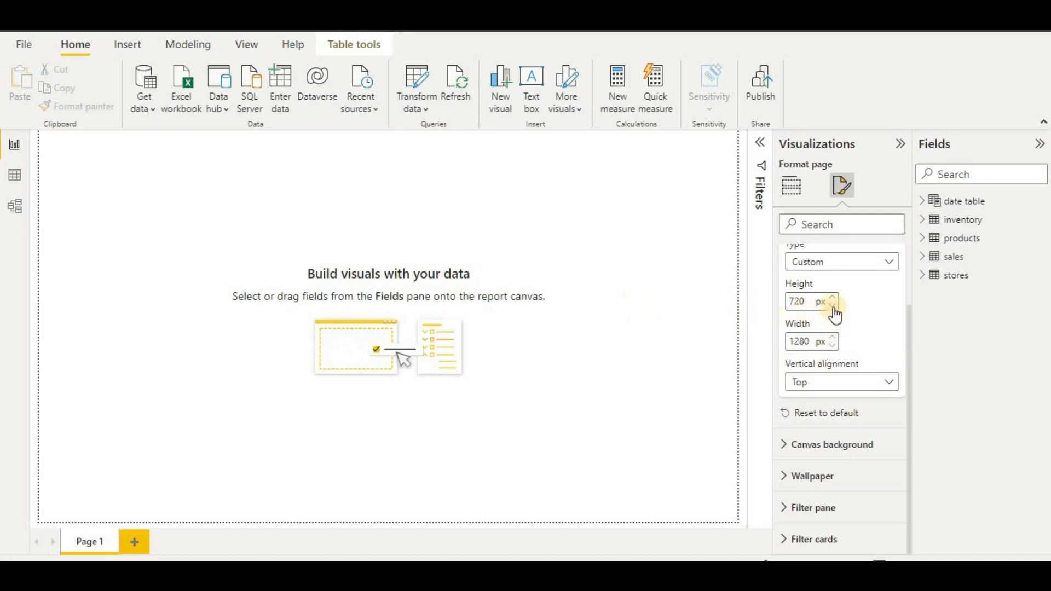
pyautogui.click(874, 263)
pyautogui.click(876, 264)
# - Set the canvas to 2000 px wide by 1200 px high and collapse Canvas settings
pyautogui.click(788, 297)
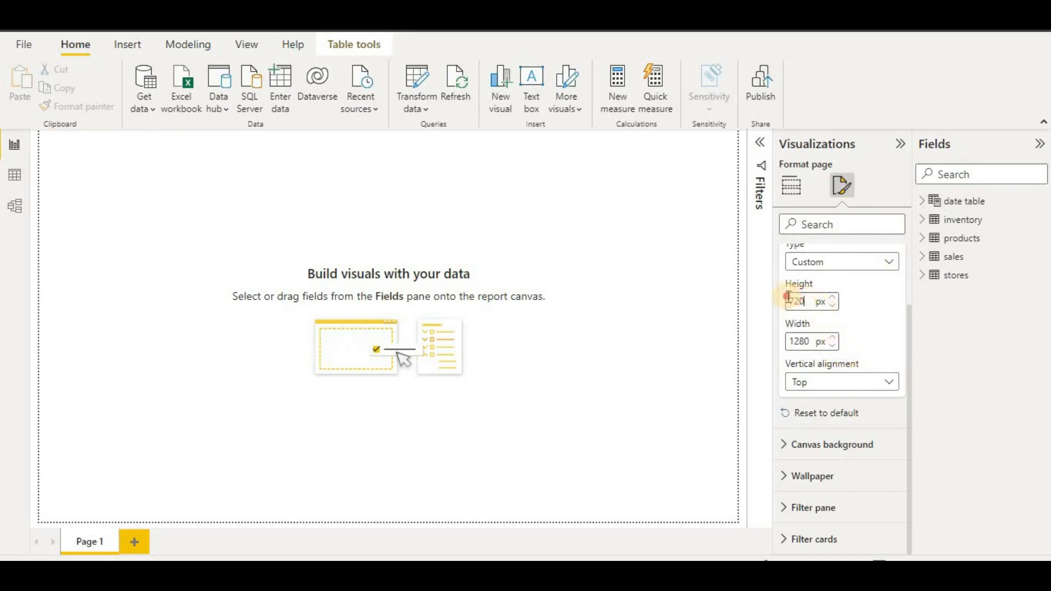
pyautogui.write('12000')
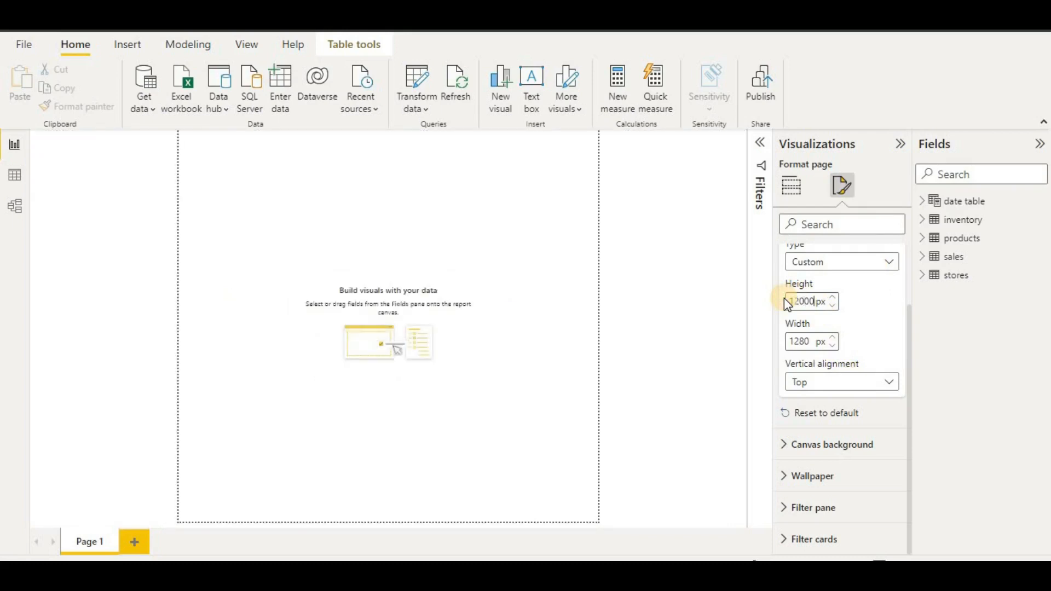
pyautogui.press('BackSpace')
pyautogui.click(777, 344)
pyautogui.write('2000')
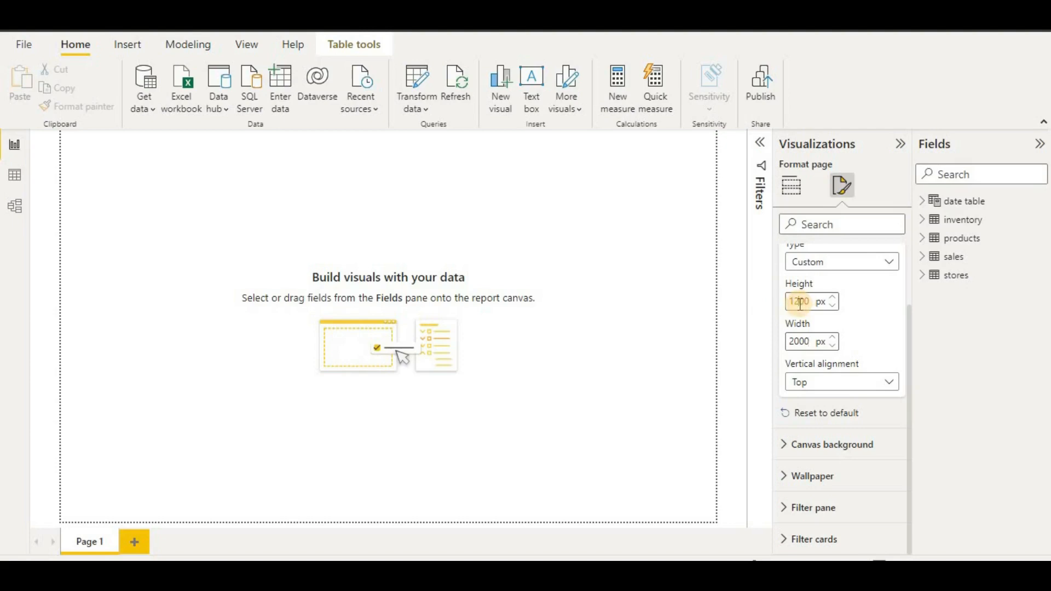
pyautogui.press('BackSpace')
pyautogui.write('4')
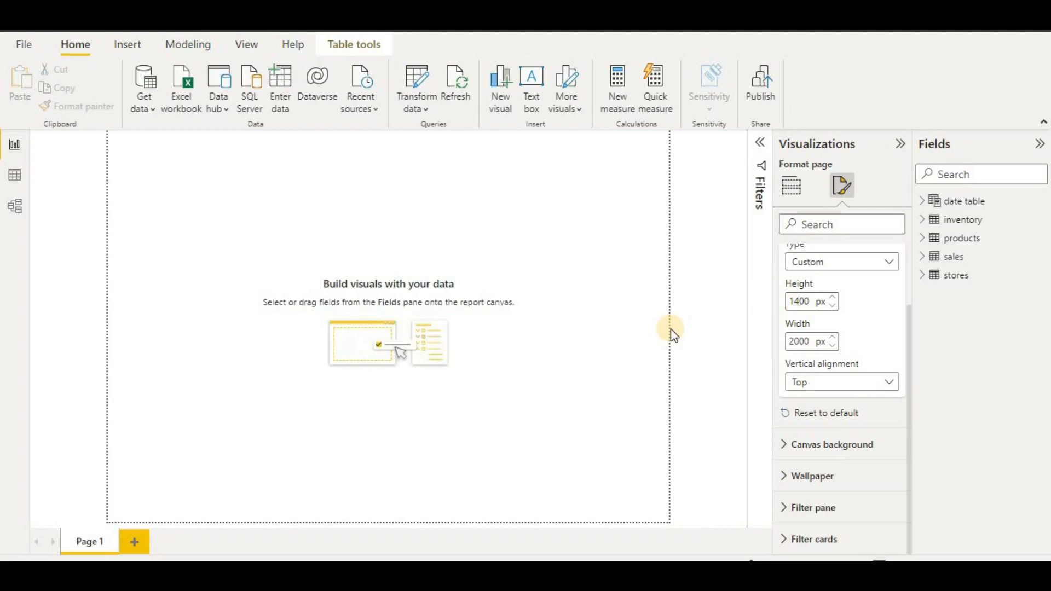
pyautogui.press('BackSpace')
pyautogui.write('2')
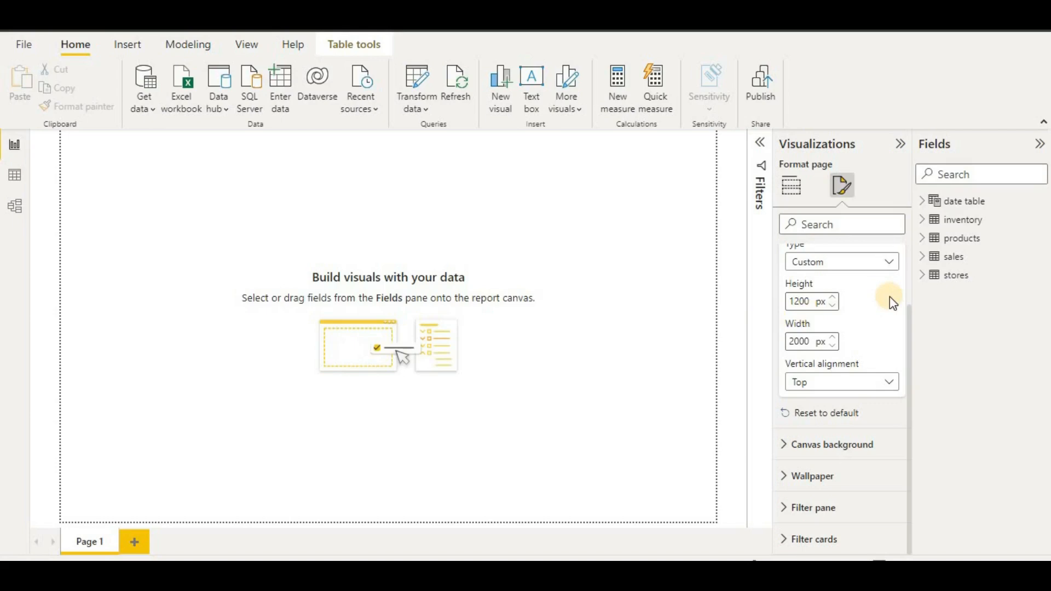
pyautogui.scroll(2, 890, 299)
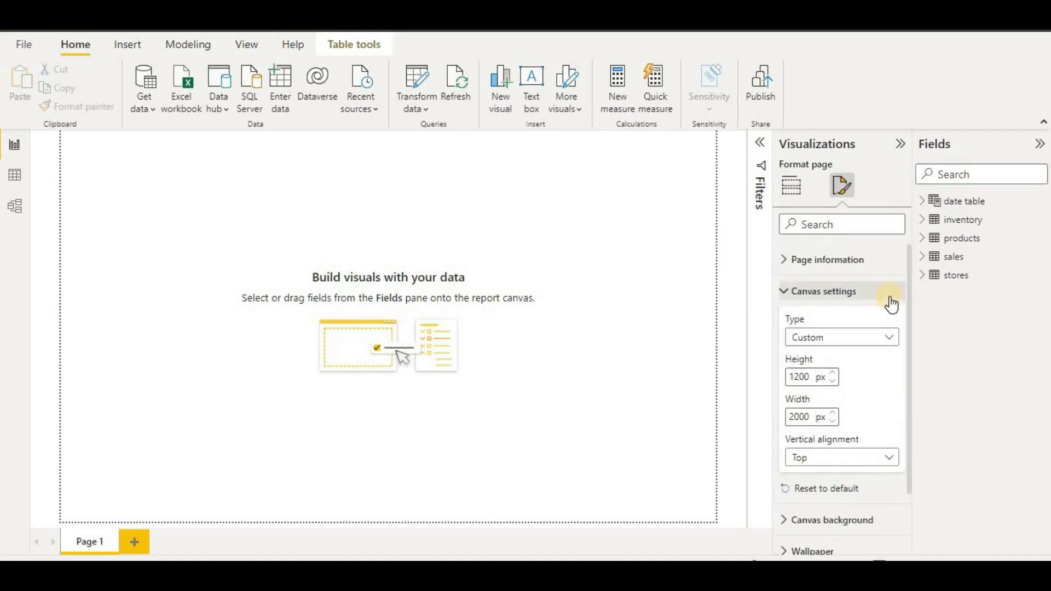
pyautogui.click(859, 293)
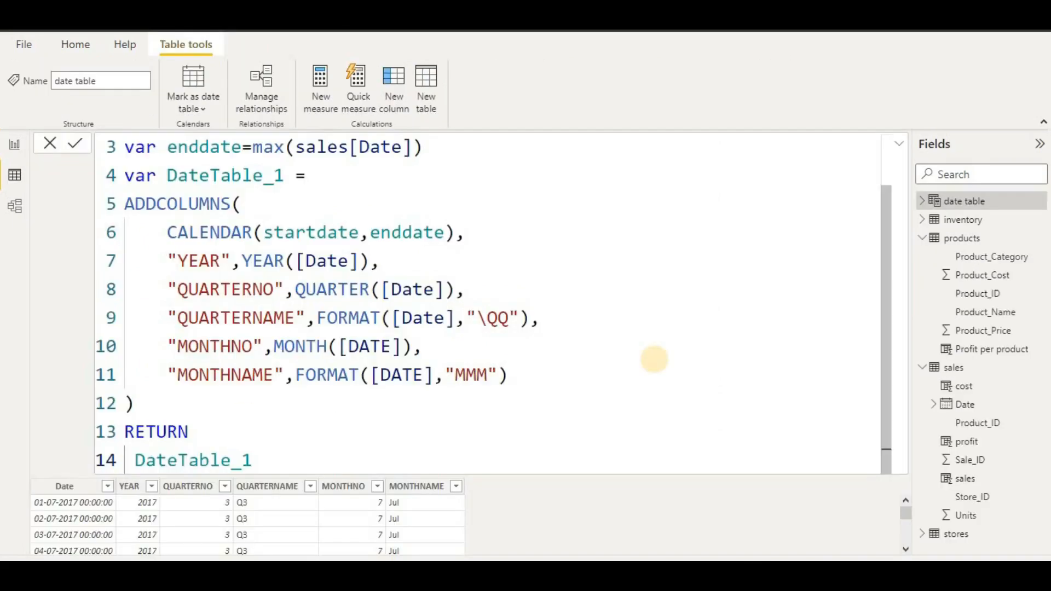
# - Reapply Short Date to the date table's Date column (e.g. 01-07-2017), then switch to Model view
pyautogui.scroll(2, 610, 356)
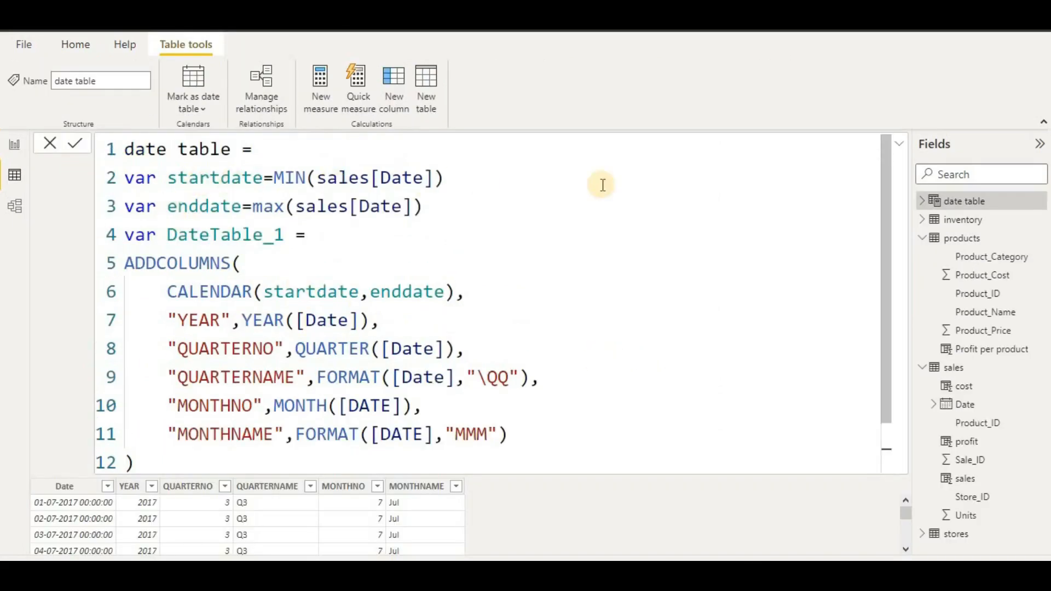
pyautogui.scroll(-2, 716, 254)
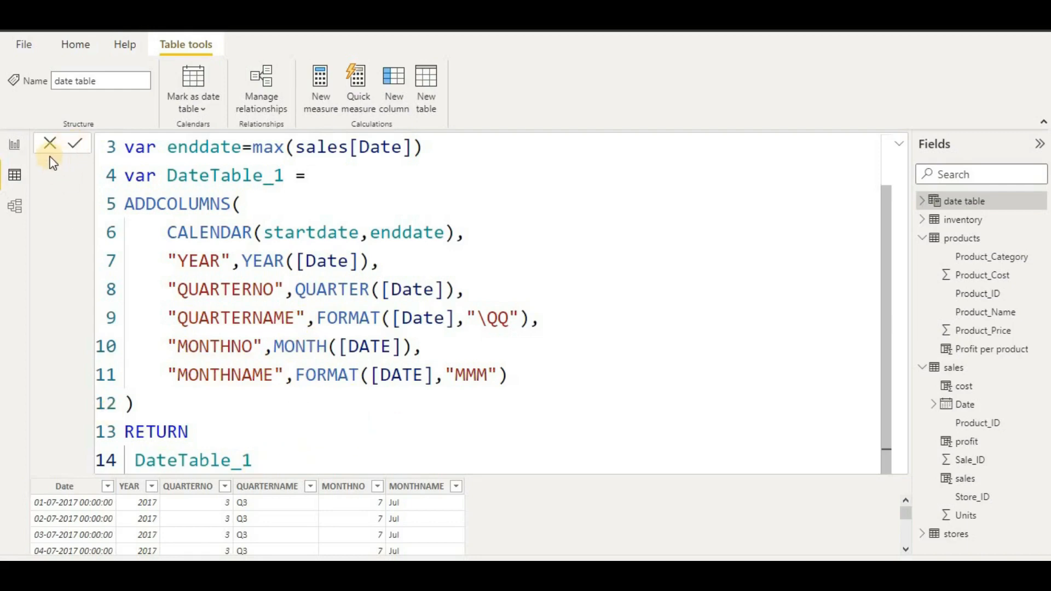
pyautogui.click(901, 144)
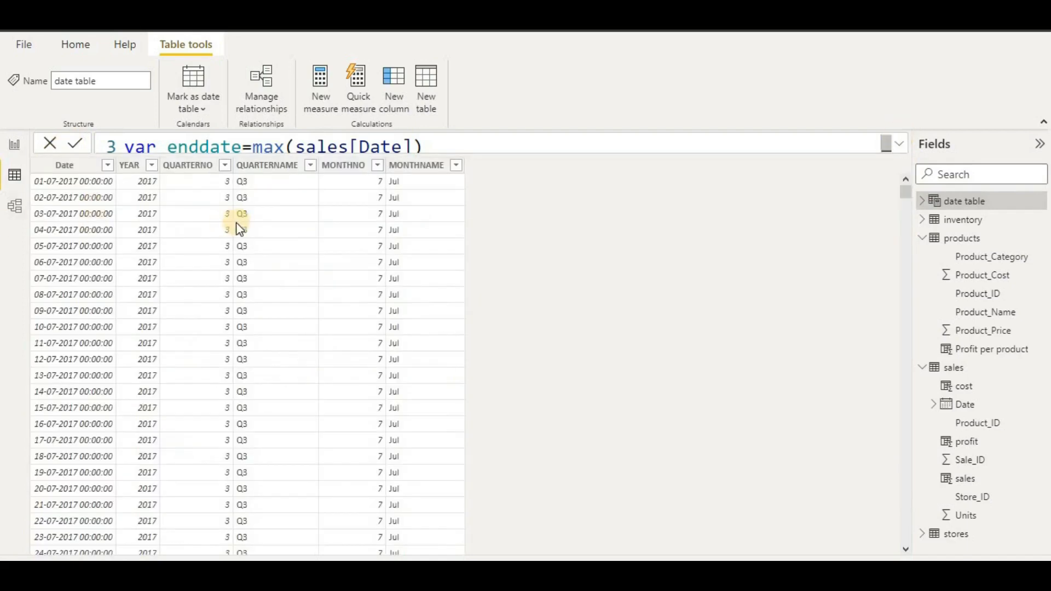
pyautogui.click(91, 171)
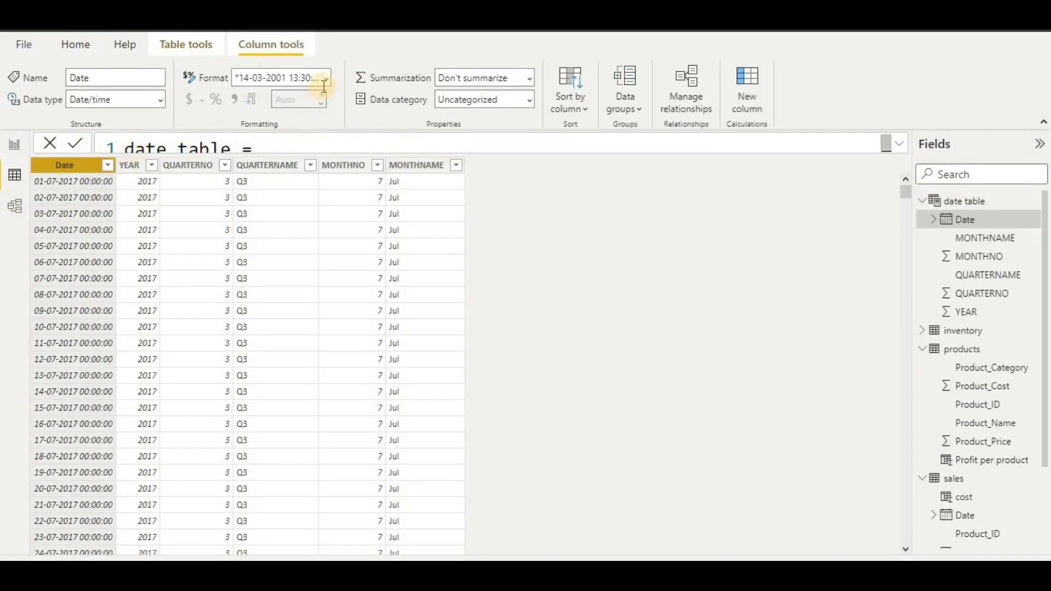
pyautogui.click(325, 82)
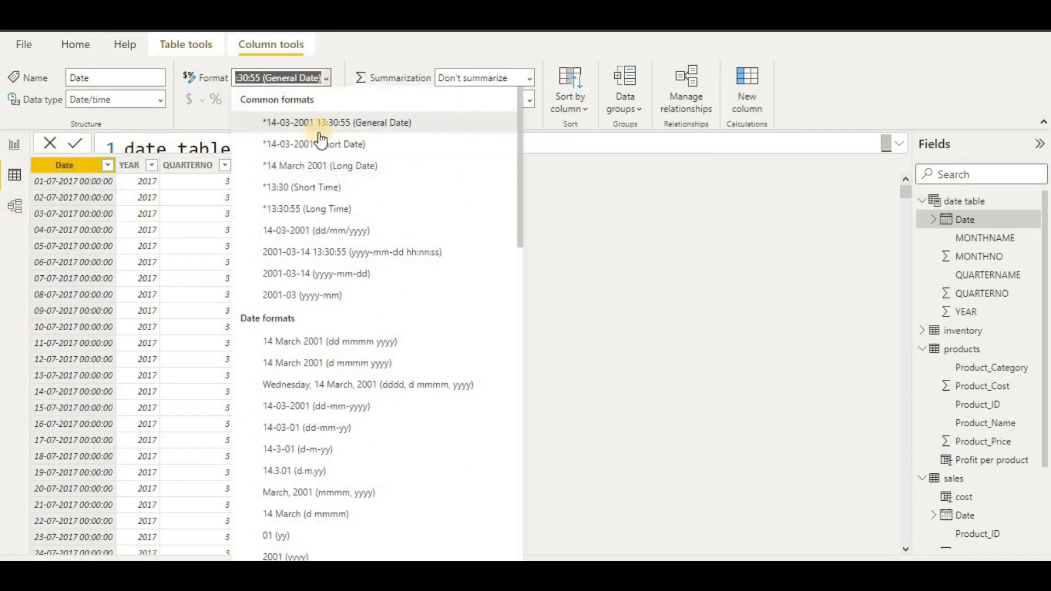
pyautogui.click(318, 145)
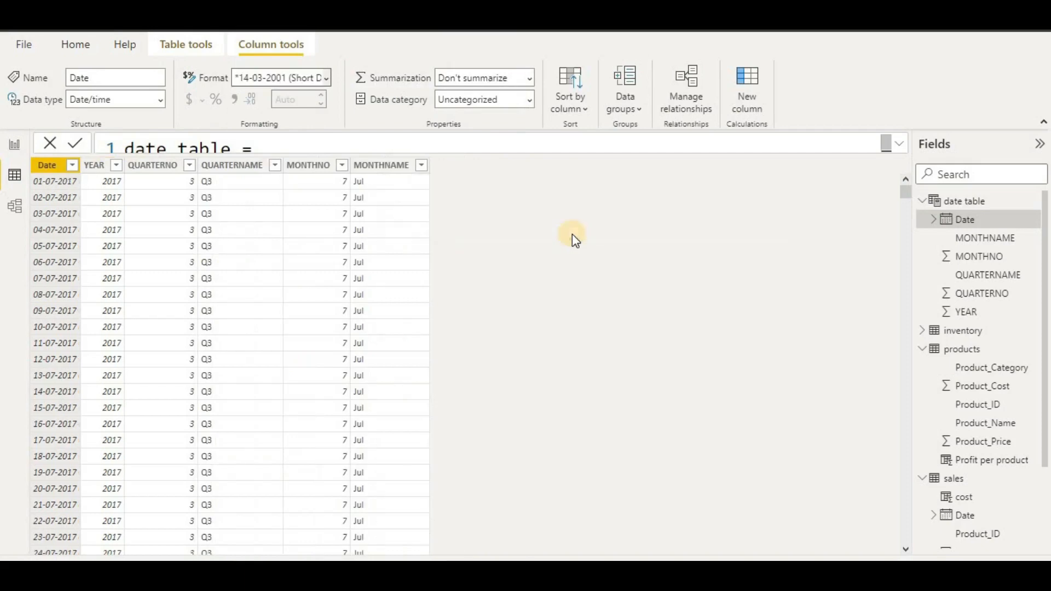
pyautogui.click(10, 212)
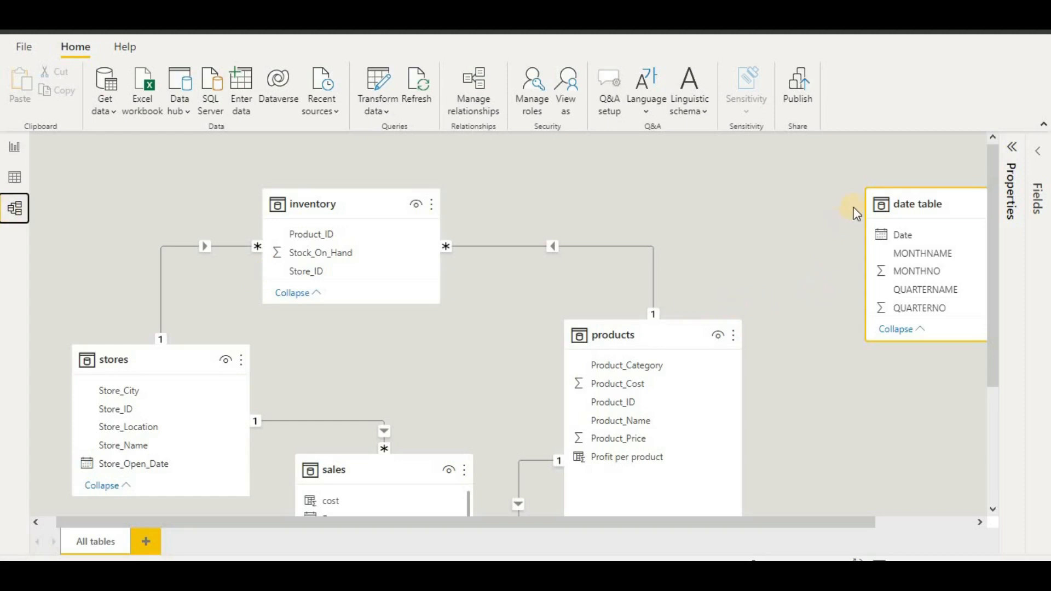
# - Place the date table card below sales and drag sales[Date] onto the date table's Date
pyautogui.moveTo(927, 204); pyautogui.dragTo(912, 288)
pyautogui.scroll(-3, 800, 367)
pyautogui.scroll(1, 866, 298)
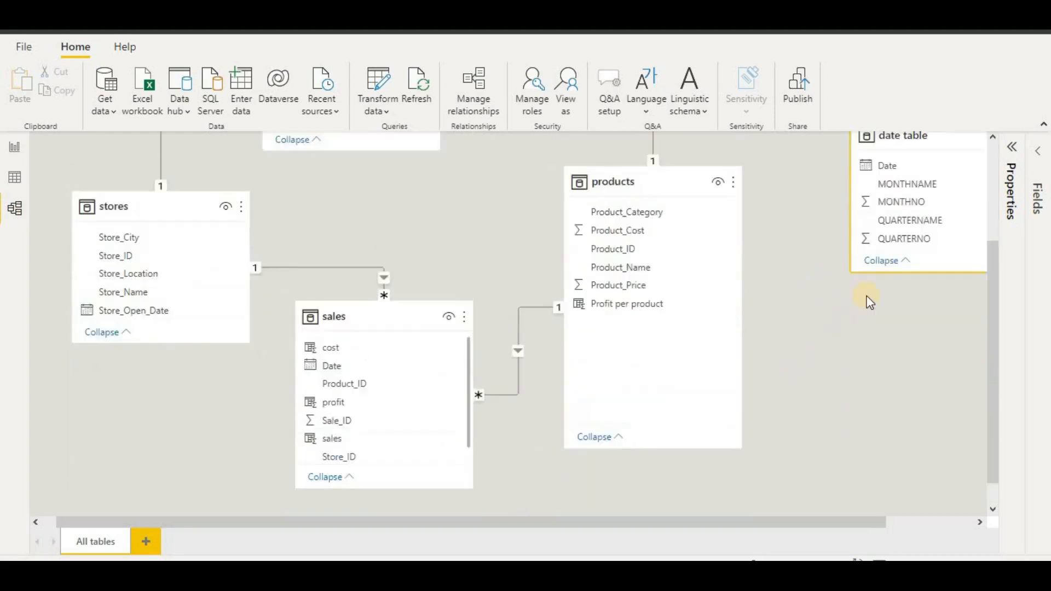
pyautogui.scroll(3, 870, 301)
pyautogui.moveTo(919, 211); pyautogui.dragTo(602, 487)
pyautogui.scroll(-3, 604, 474)
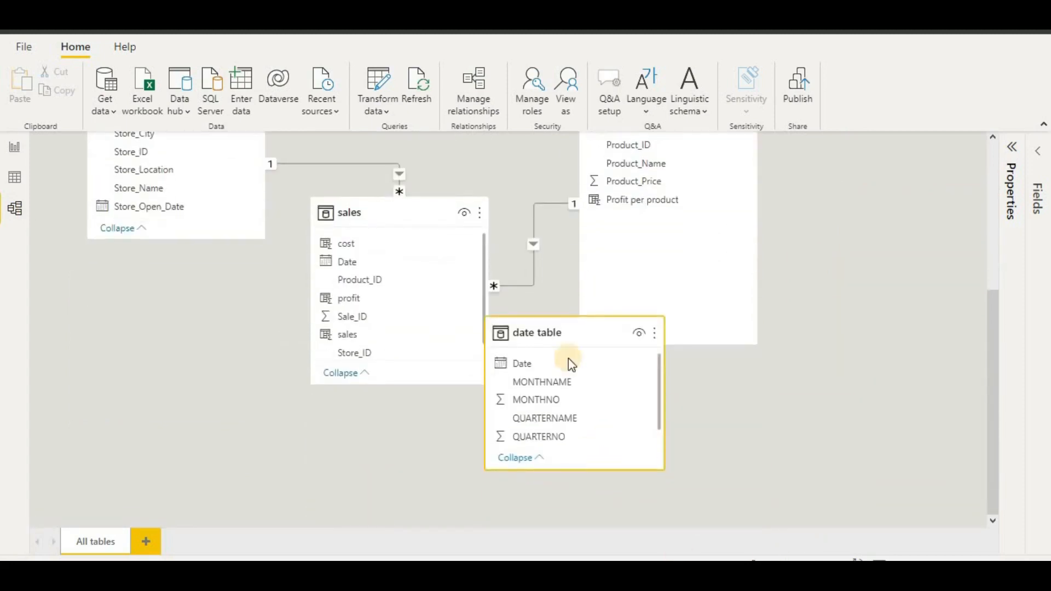
pyautogui.moveTo(563, 340); pyautogui.dragTo(519, 460)
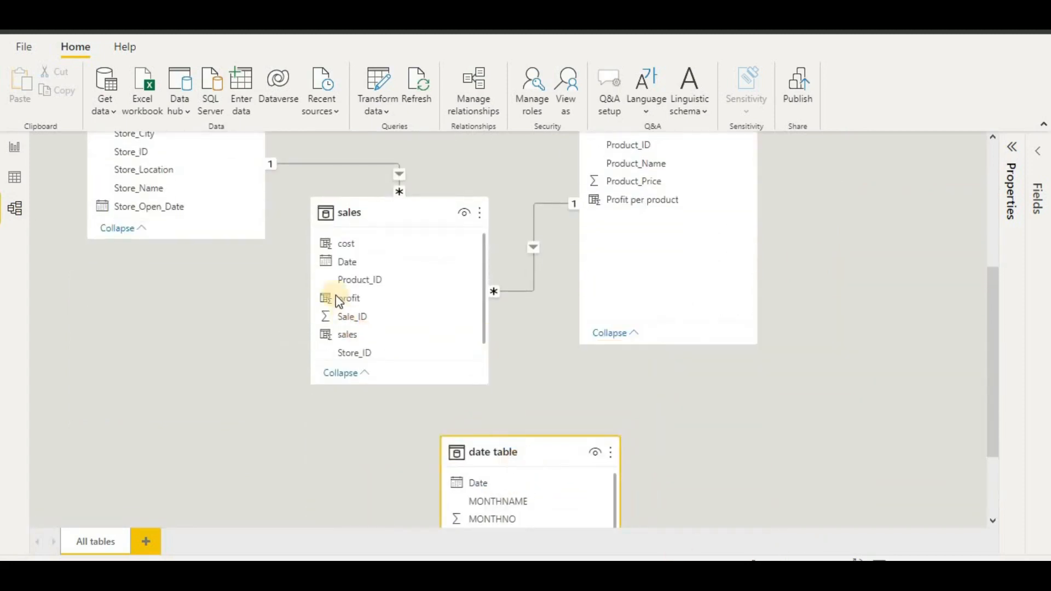
pyautogui.moveTo(348, 262); pyautogui.dragTo(471, 482)
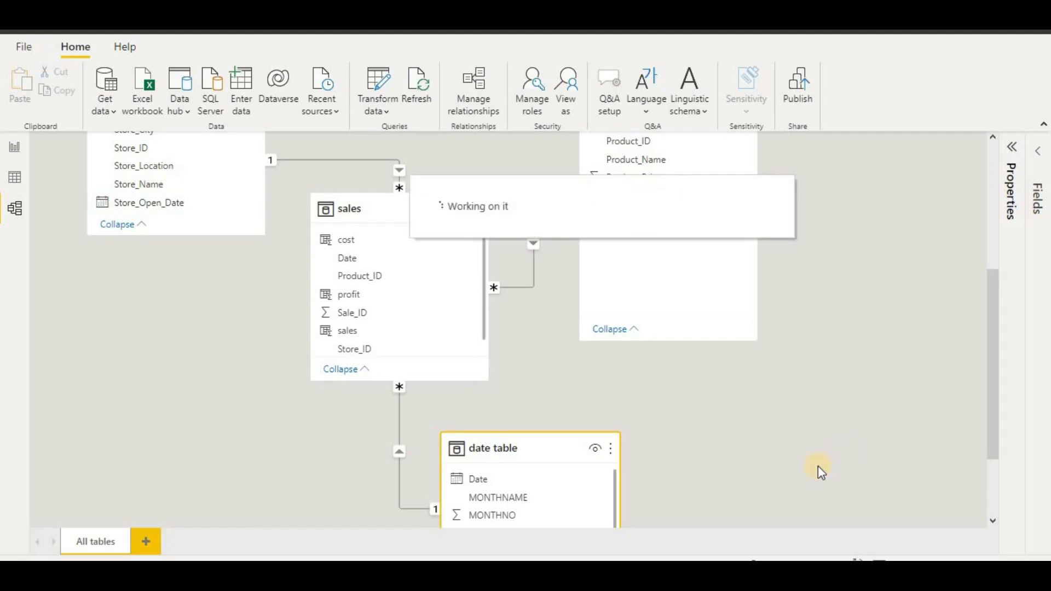
pyautogui.click(14, 147)
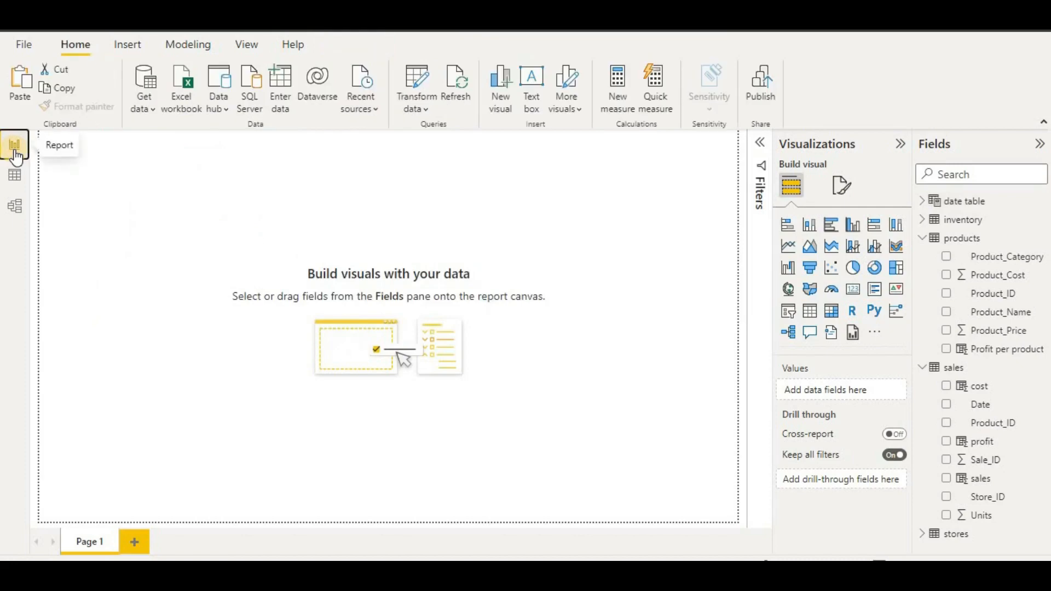
pyautogui.click(929, 245)
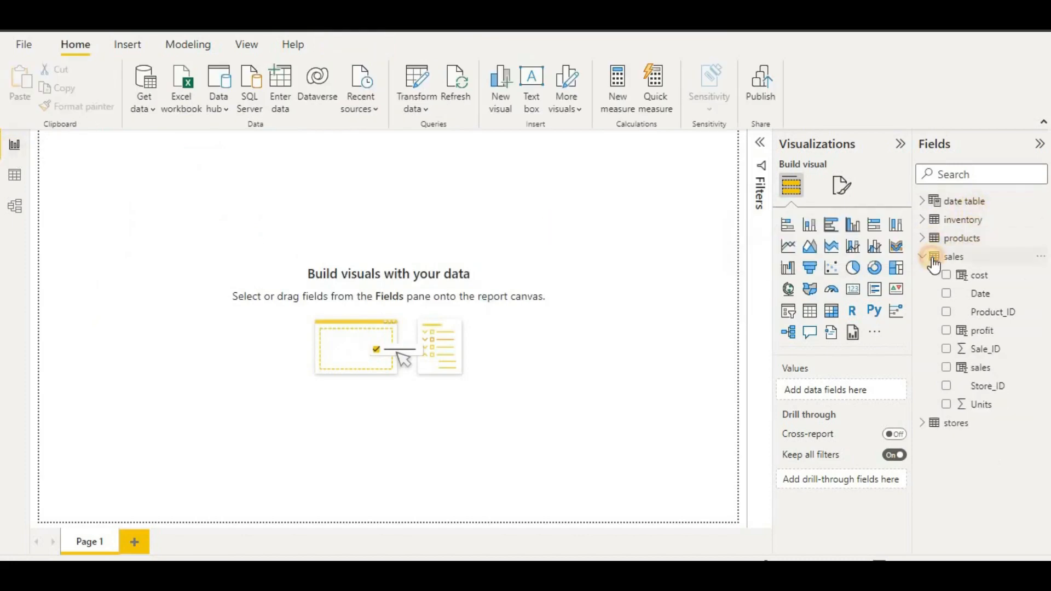
pyautogui.click(934, 263)
pyautogui.click(922, 257)
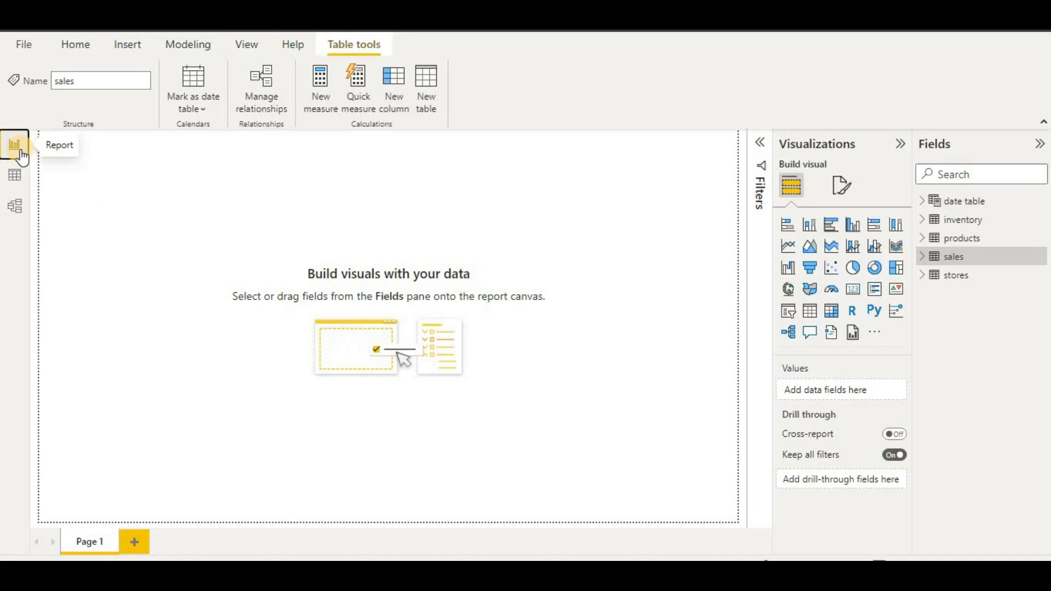
pyautogui.click(16, 175)
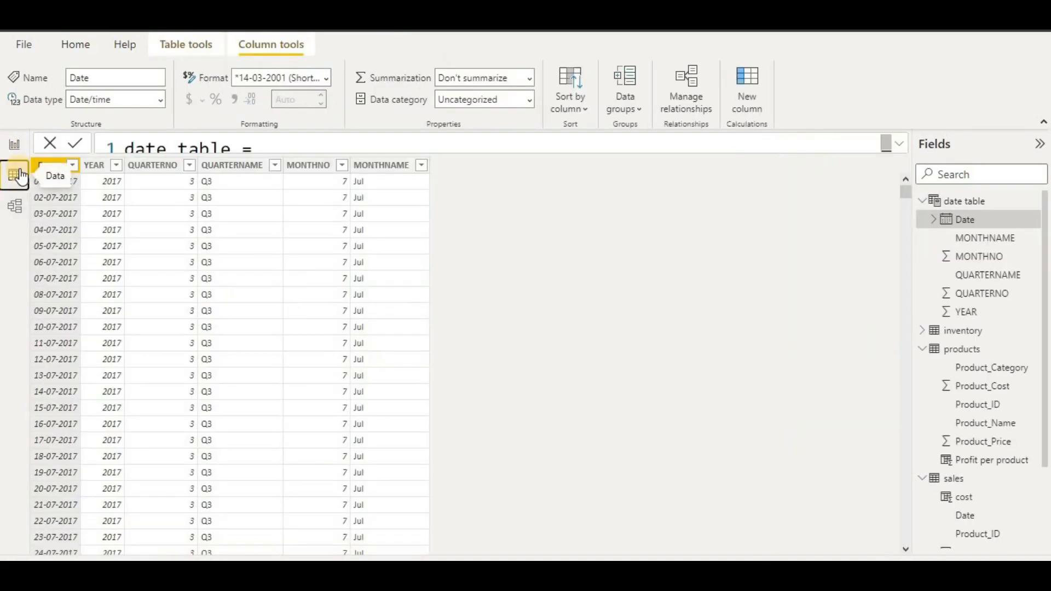
pyautogui.click(15, 145)
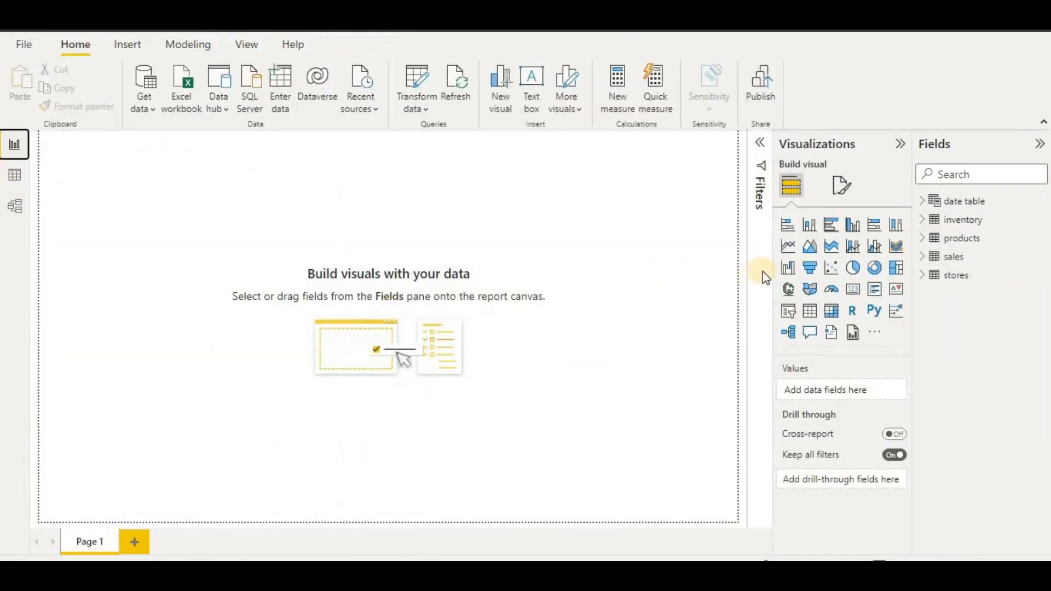
pyautogui.click(922, 201)
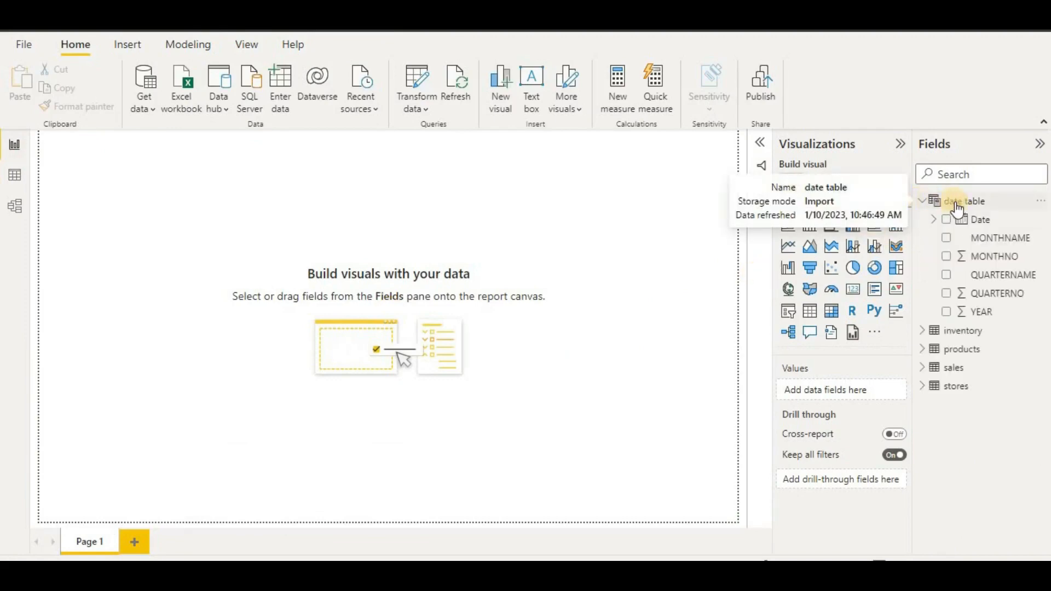
pyautogui.rightClick(960, 315)
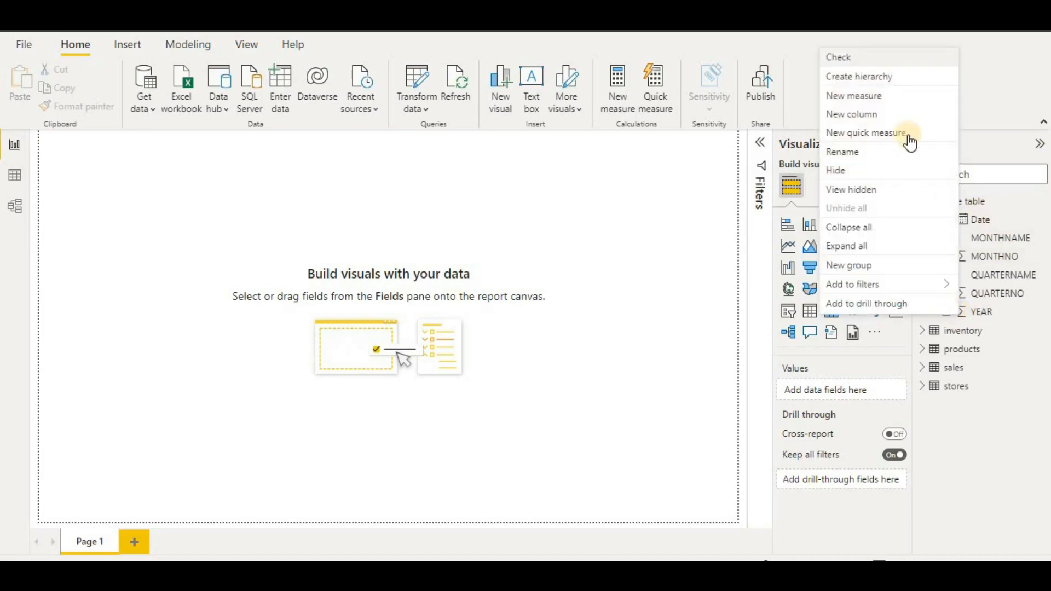
pyautogui.click(910, 87)
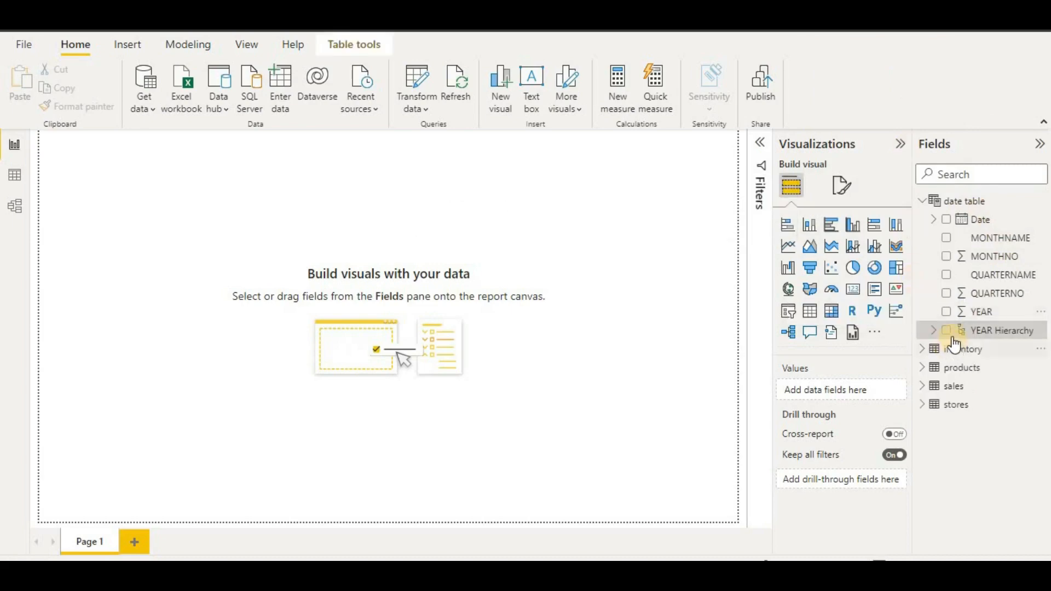
pyautogui.rightClick(979, 284)
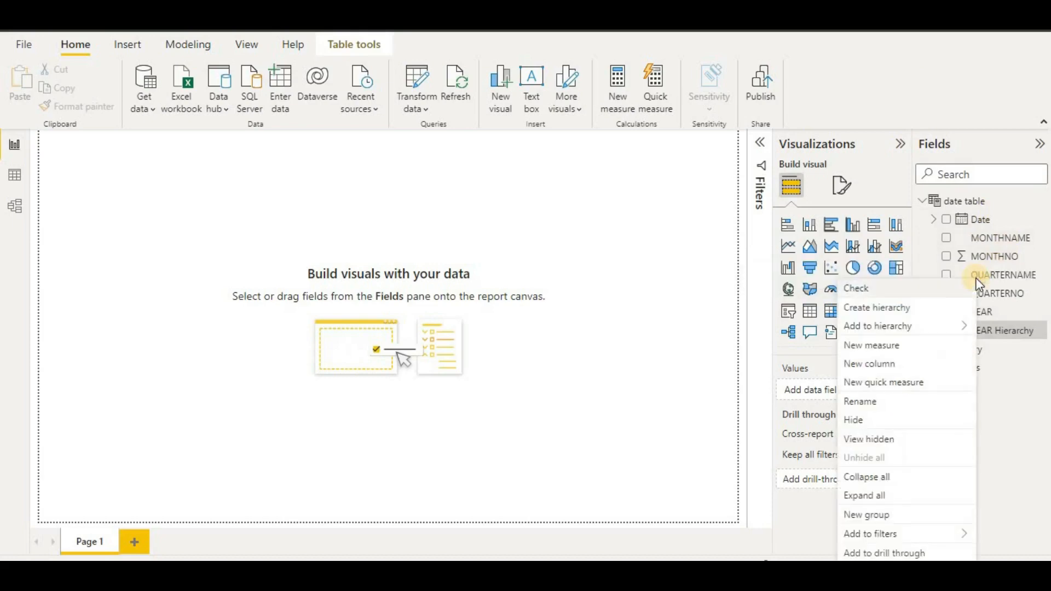
pyautogui.moveTo(934, 328)
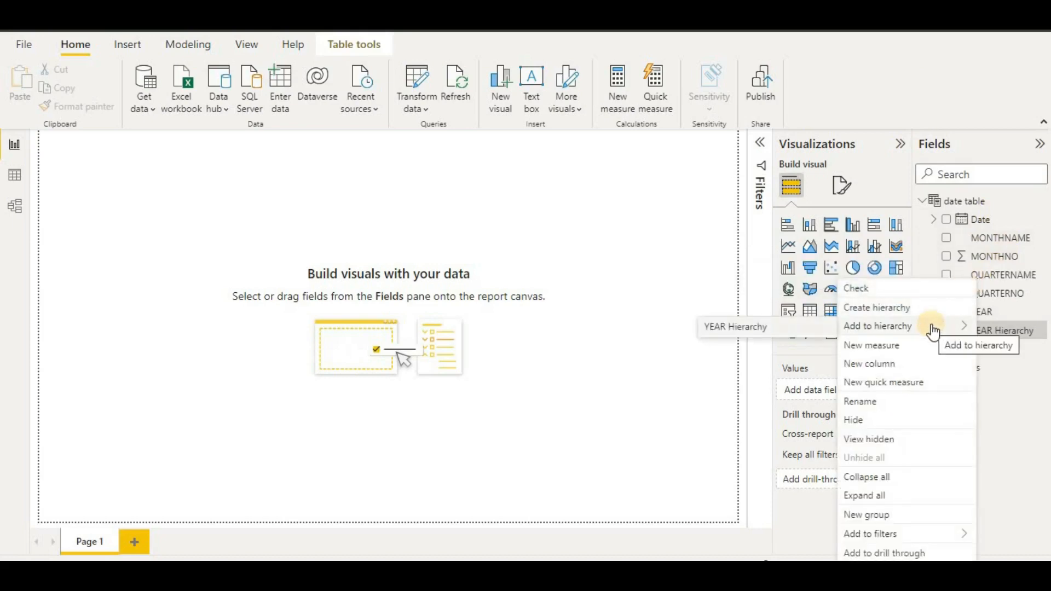
pyautogui.click(820, 330)
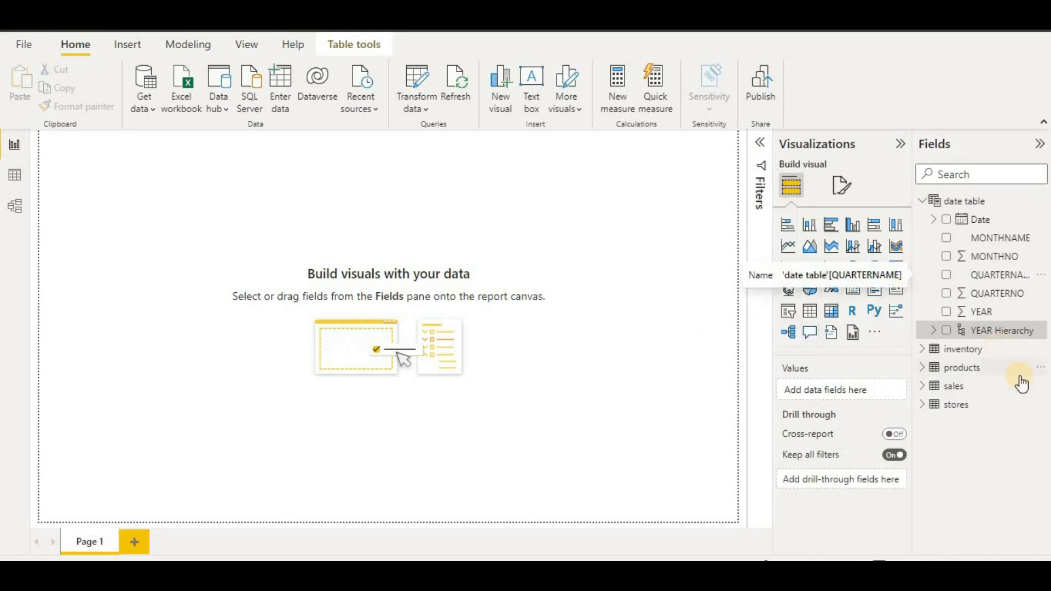
pyautogui.rightClick(994, 240)
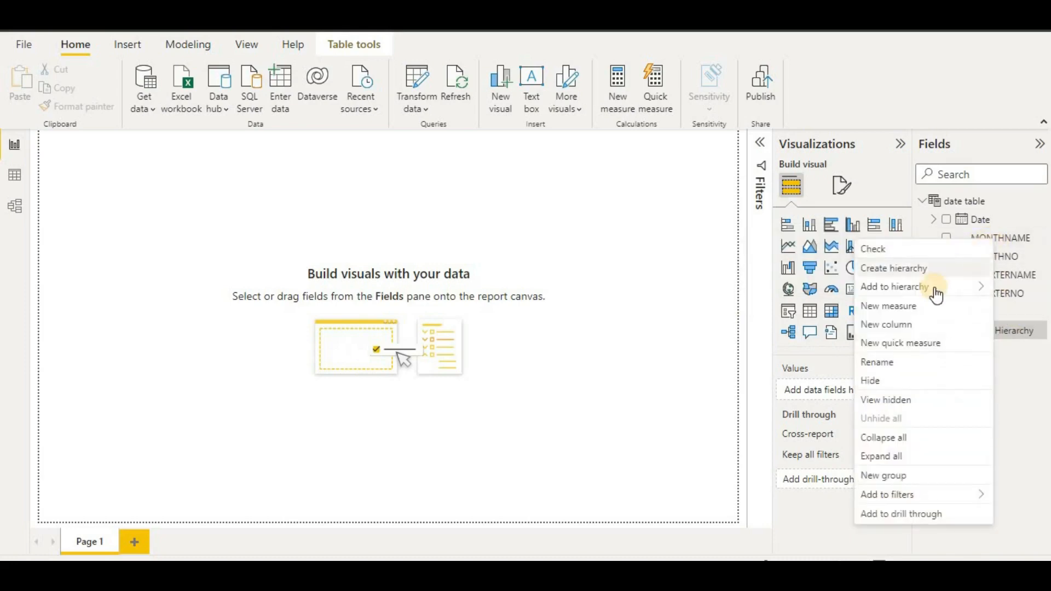
pyautogui.click(1040, 304)
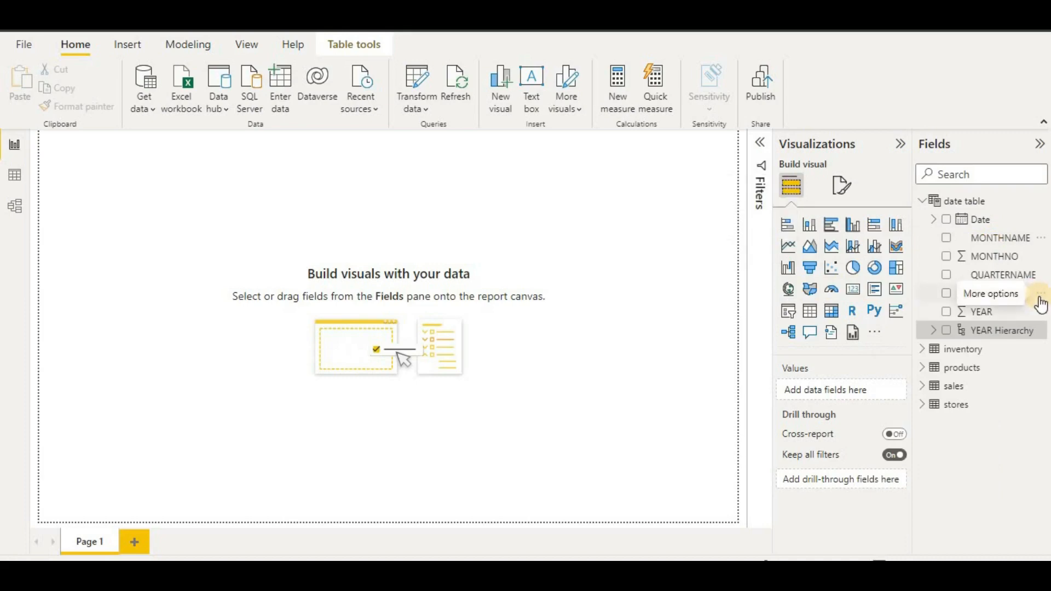
pyautogui.click(932, 220)
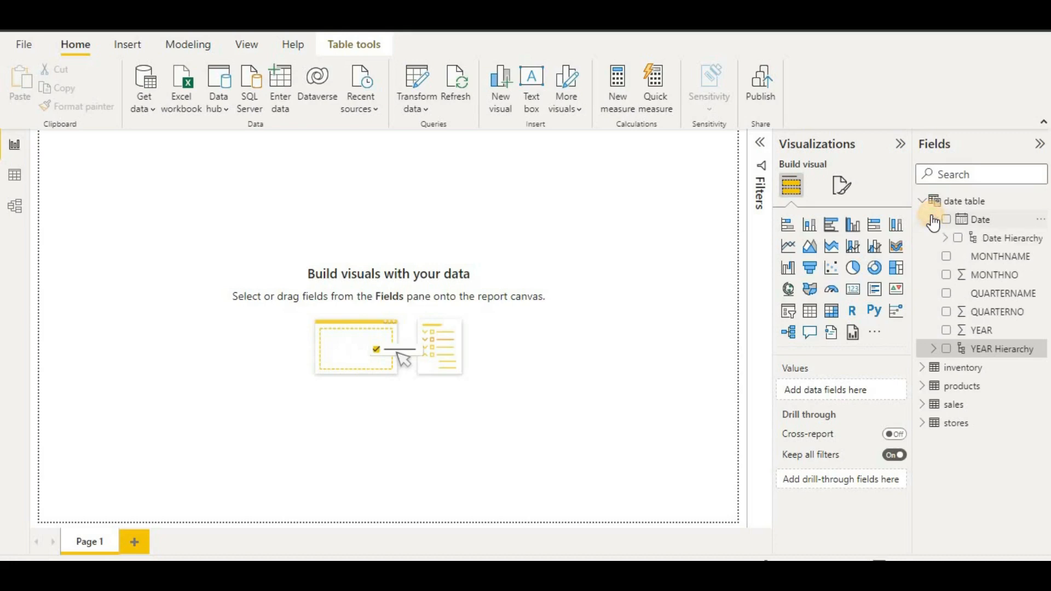
pyautogui.click(933, 220)
pyautogui.click(922, 201)
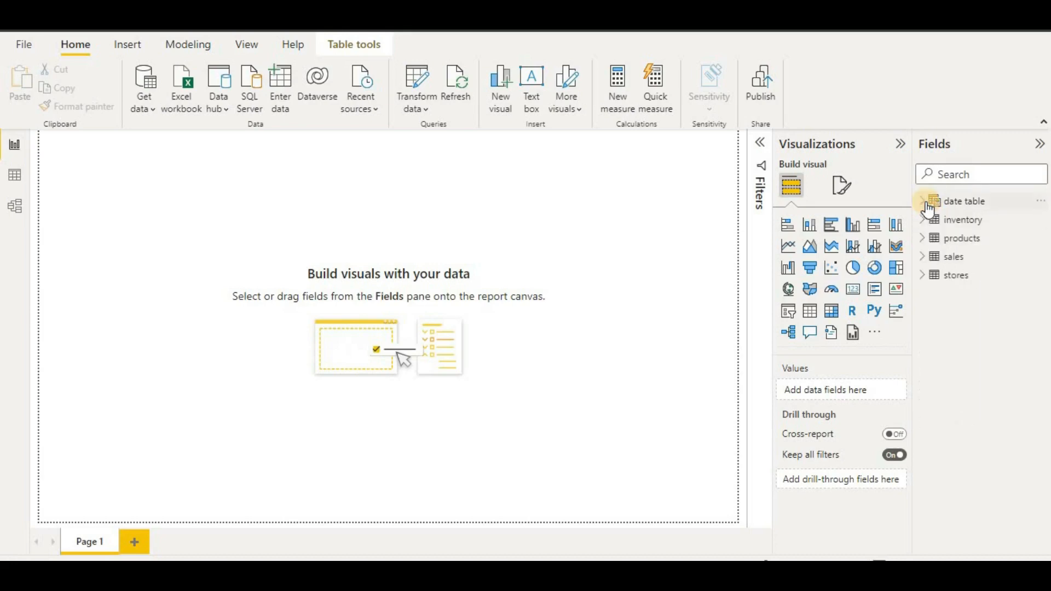
pyautogui.click(923, 220)
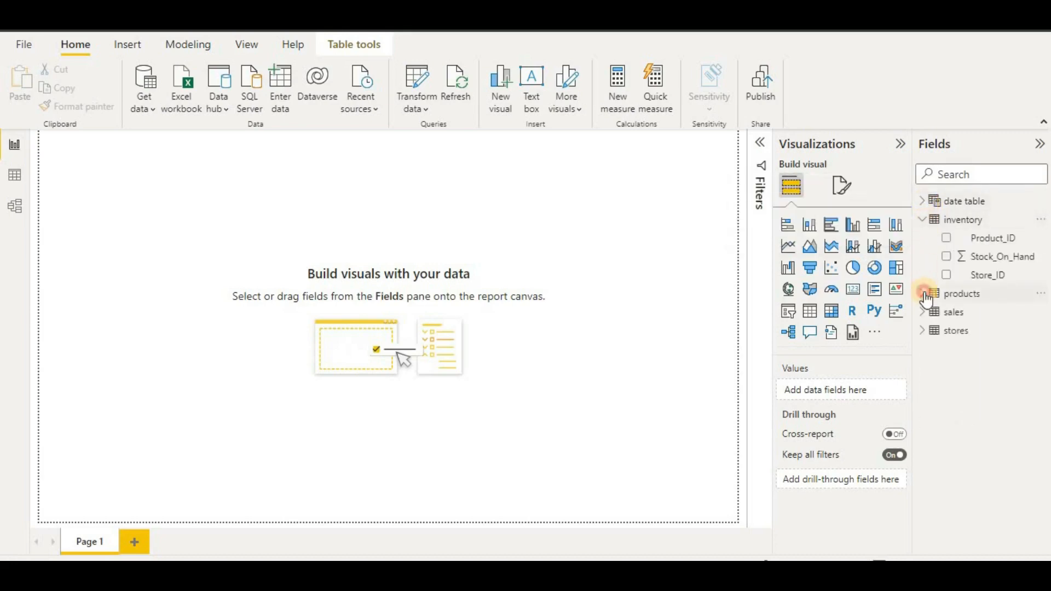
pyautogui.click(923, 293)
pyautogui.click(922, 423)
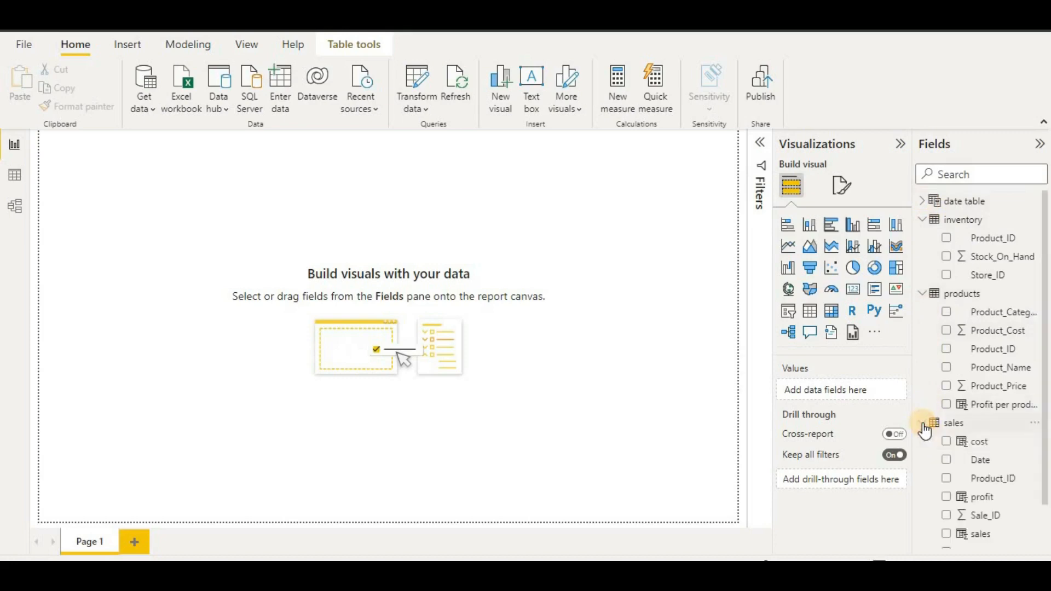
pyautogui.click(922, 423)
pyautogui.click(923, 293)
pyautogui.click(923, 220)
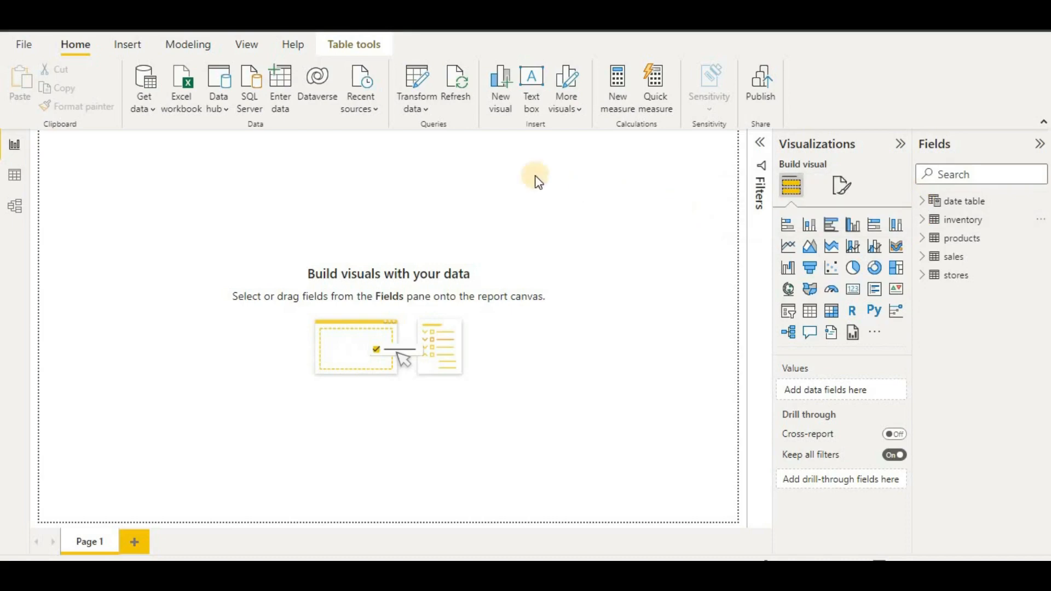
# - Change the page canvas size type to Custom
pyautogui.click(839, 188)
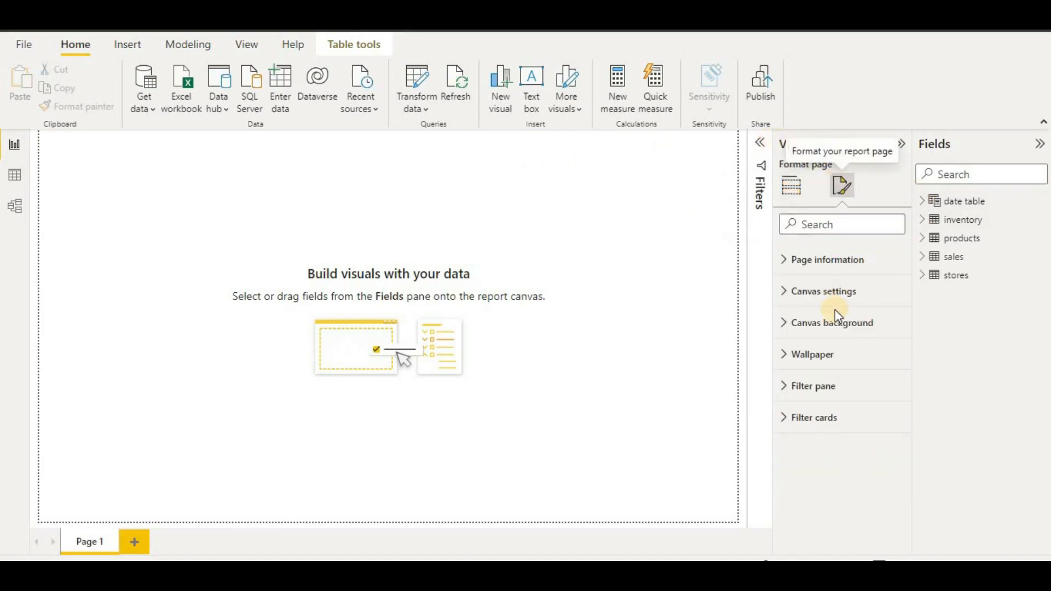
pyautogui.click(840, 291)
pyautogui.scroll(-1, 840, 299)
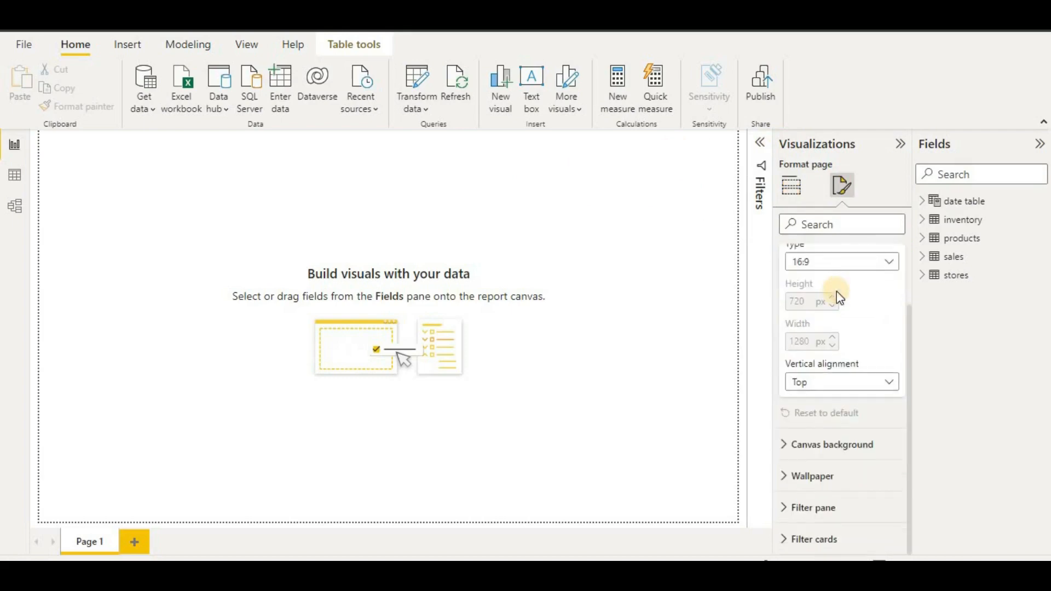
pyautogui.click(846, 264)
pyautogui.click(892, 354)
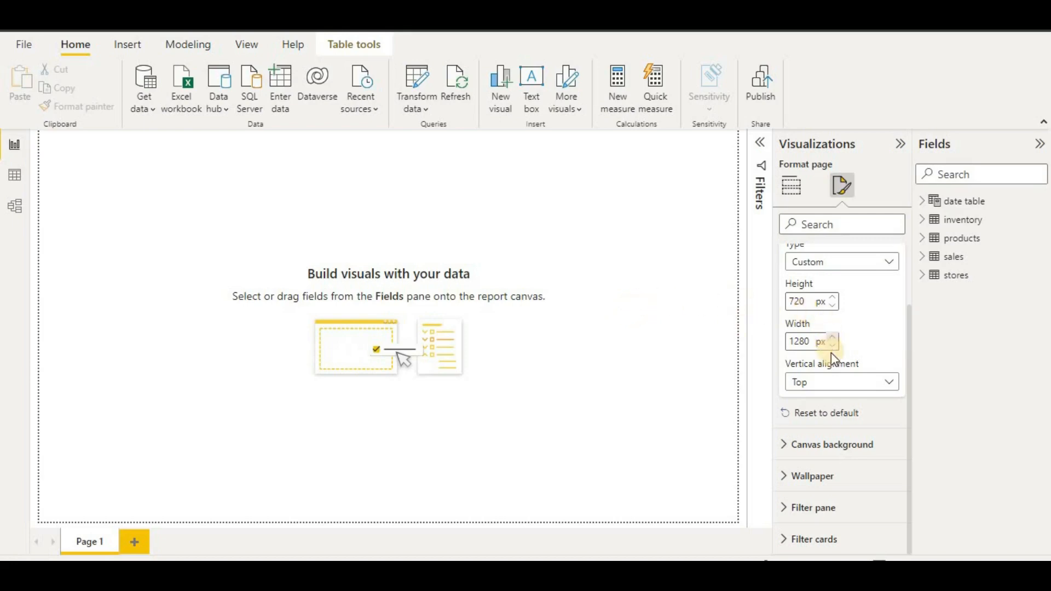
pyautogui.click(875, 266)
pyautogui.click(873, 268)
# - Set the custom canvas height to 1200 px and width to 2000 px
pyautogui.moveTo(805, 296); pyautogui.dragTo(787, 303)
pyautogui.write('1')
pyautogui.write('00')
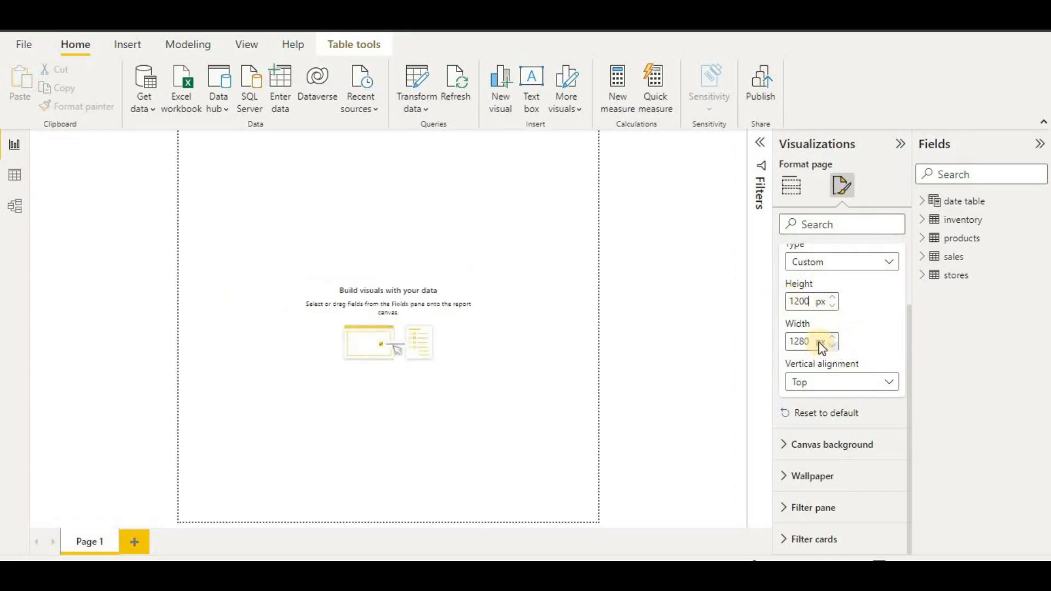
pyautogui.moveTo(810, 341); pyautogui.dragTo(763, 343)
pyautogui.write('2000')
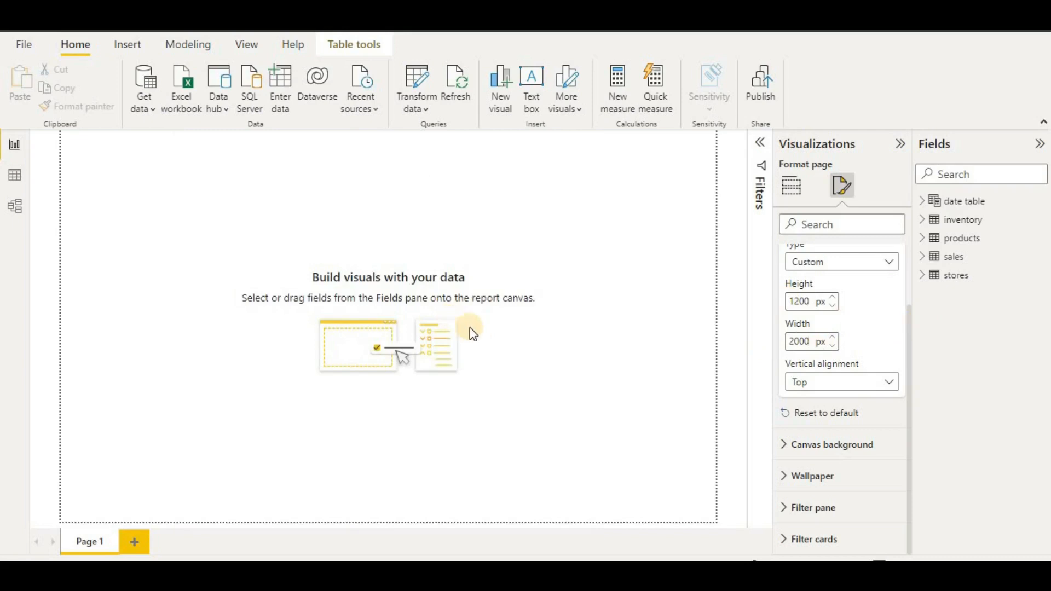
pyautogui.click(801, 304)
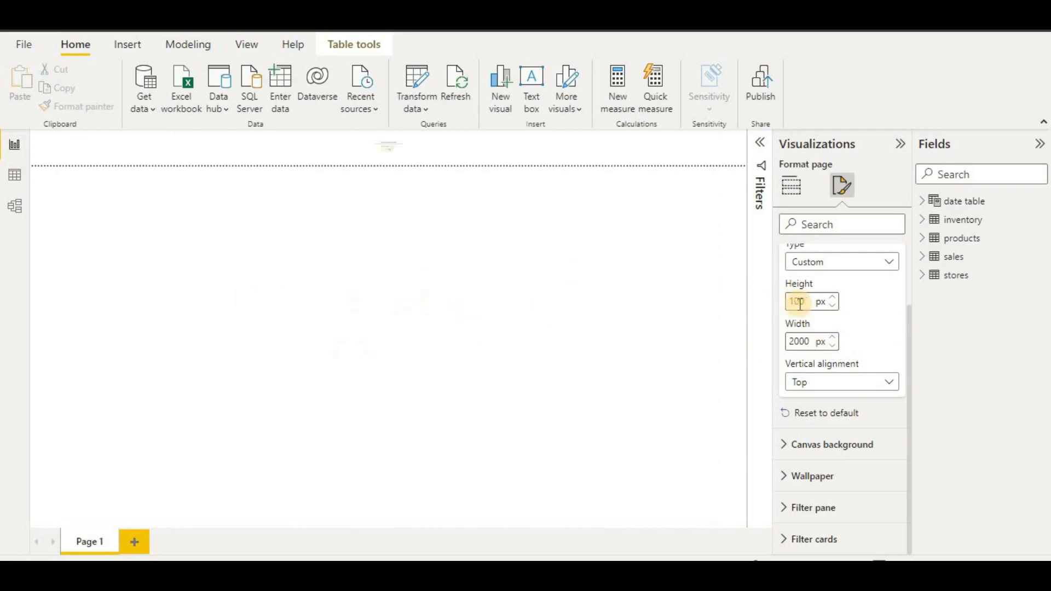
pyautogui.press('BackSpace')
pyautogui.write('4')
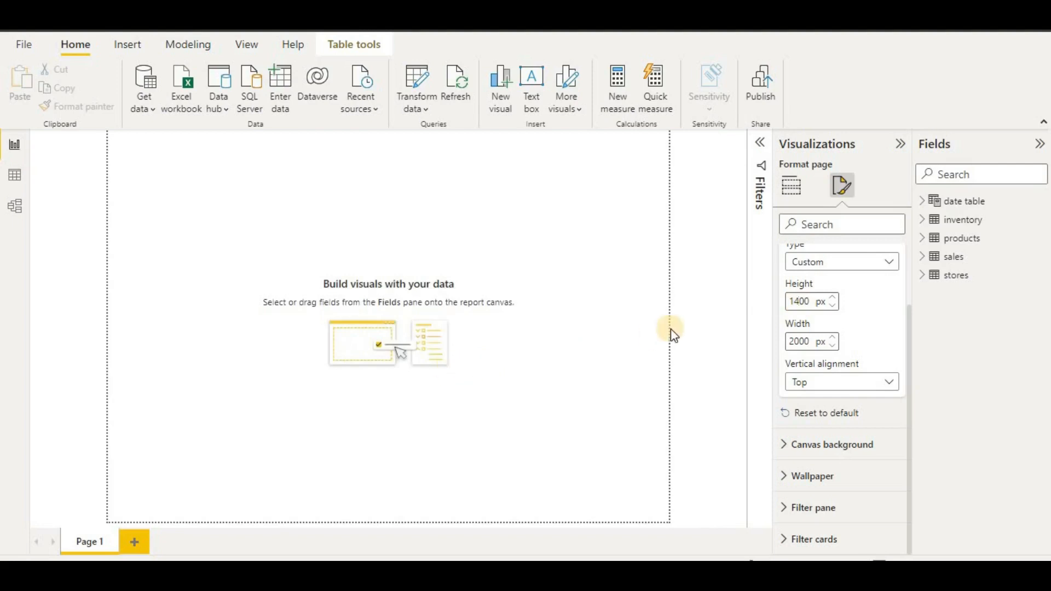
pyautogui.press('BackSpace')
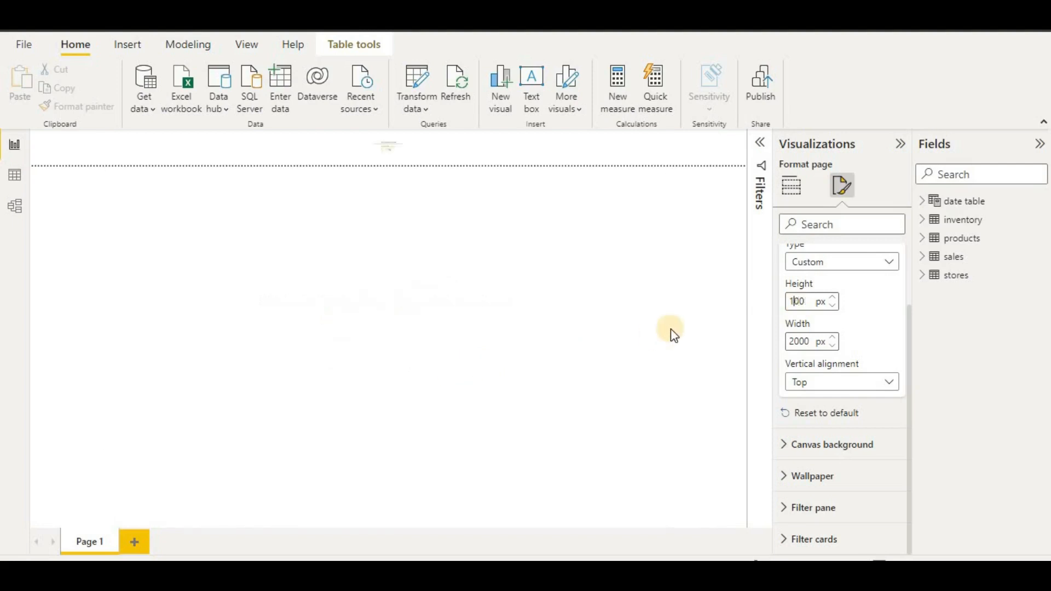
pyautogui.write('2')
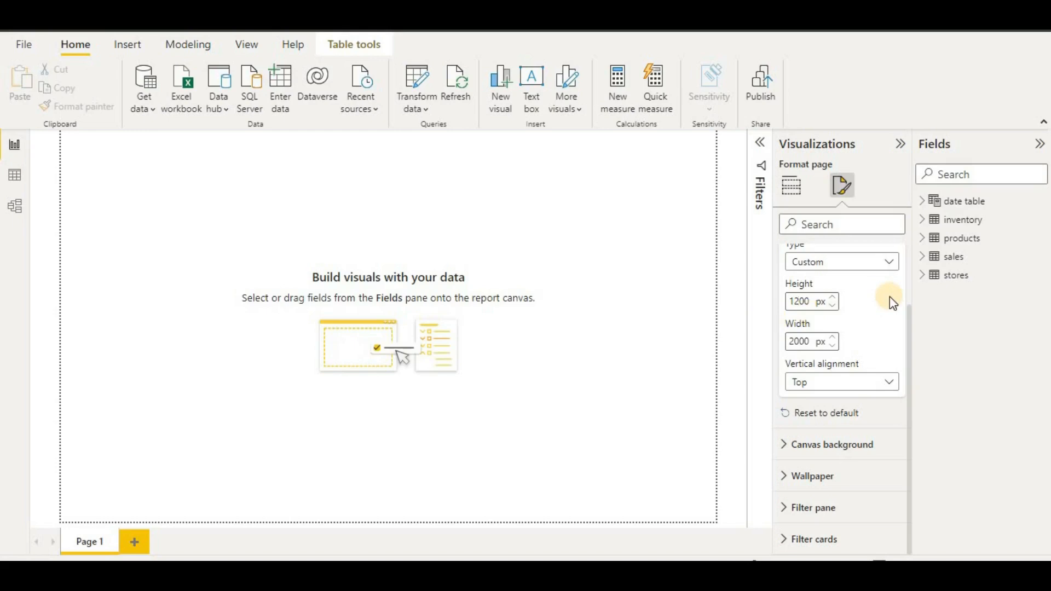
pyautogui.scroll(2, 893, 301)
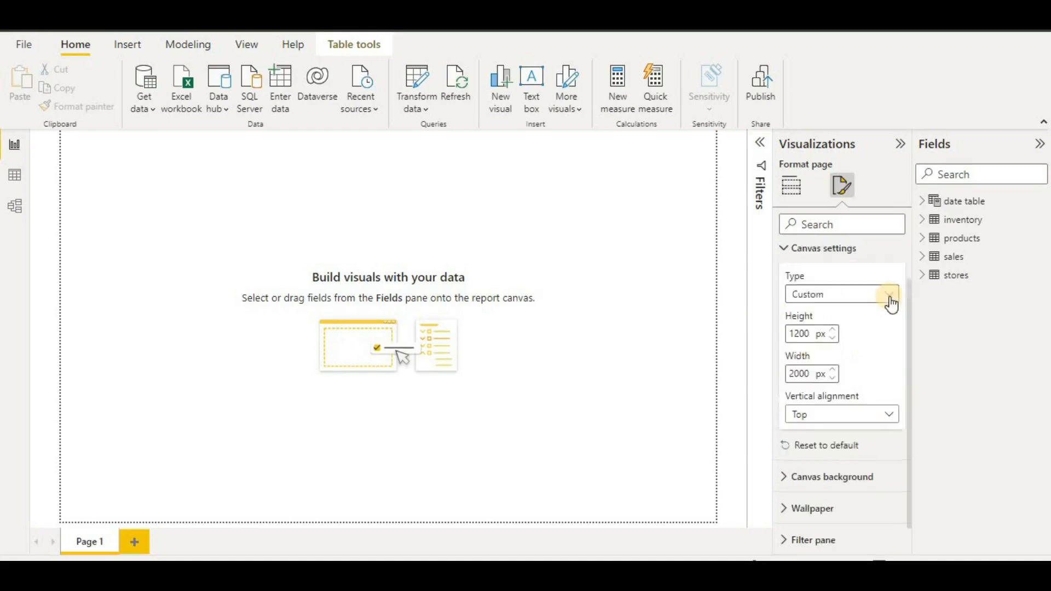
pyautogui.click(857, 295)
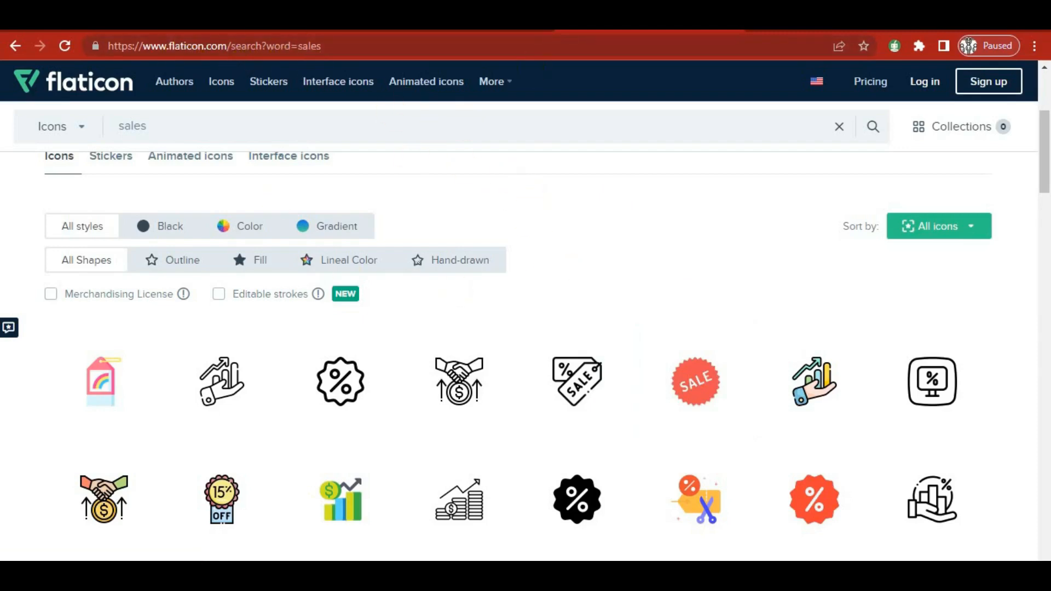
# - Switch the browser to the Color Hunt palettes page
pyautogui.click(465, 28)
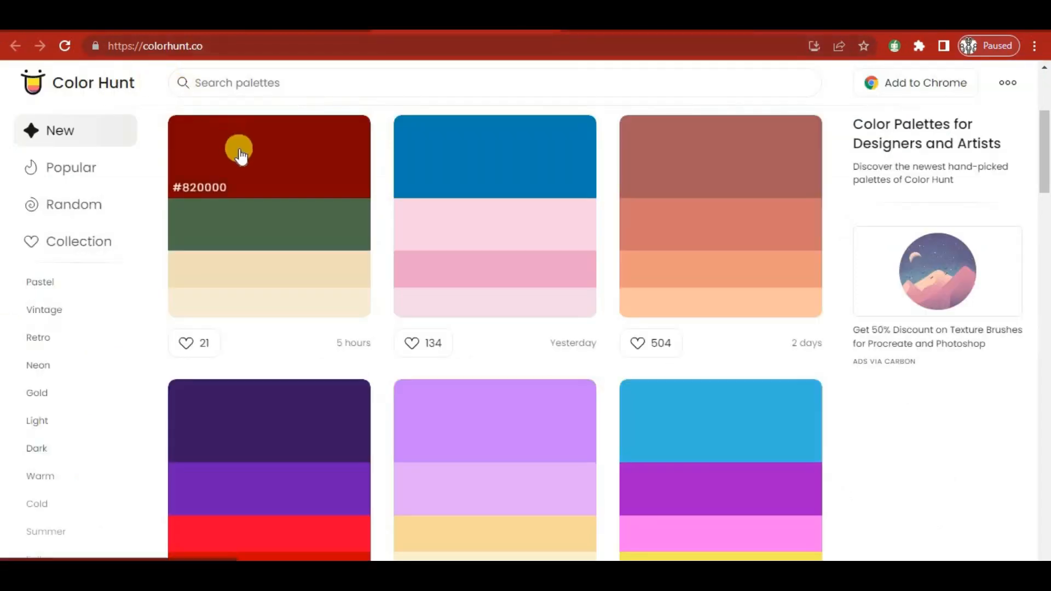
# - Open the dark red palette and copy its top colour code #820000
pyautogui.click(297, 160)
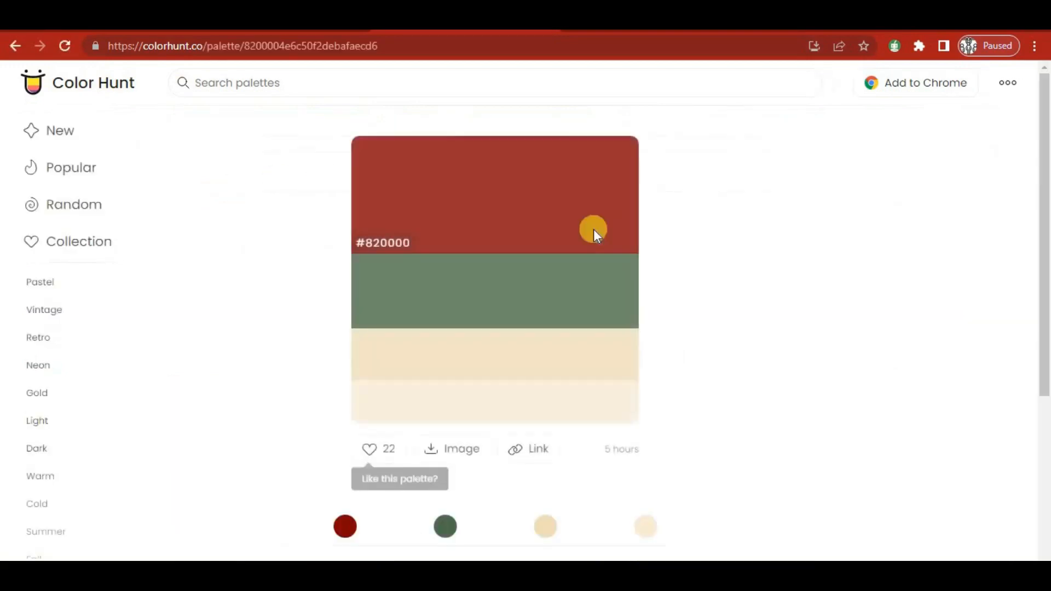
pyautogui.click(406, 244)
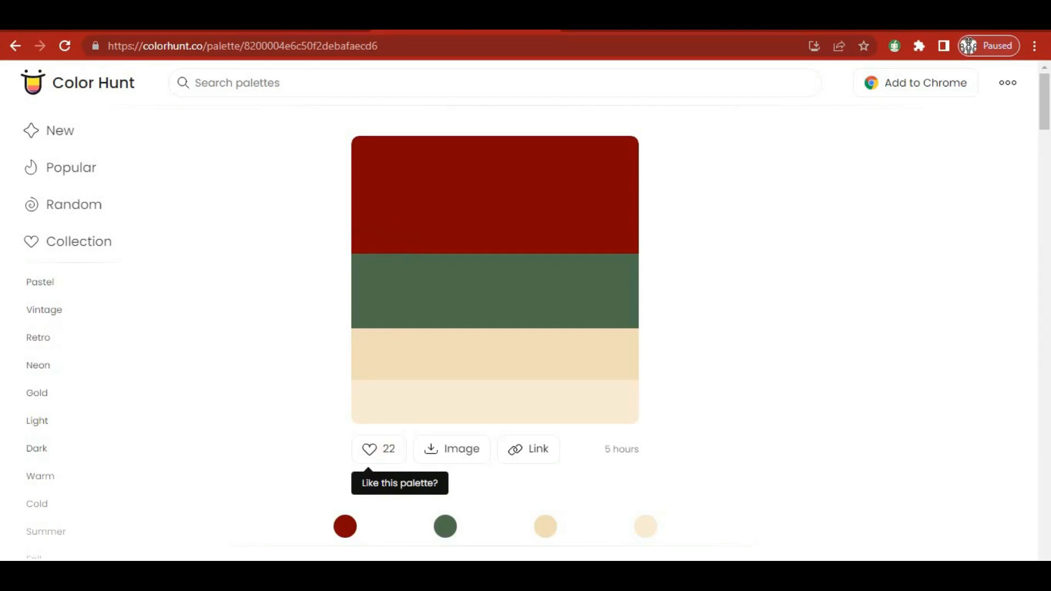
# - Set the canvas background colour to #820000 at 0% transparency
pyautogui.click(399, 534)
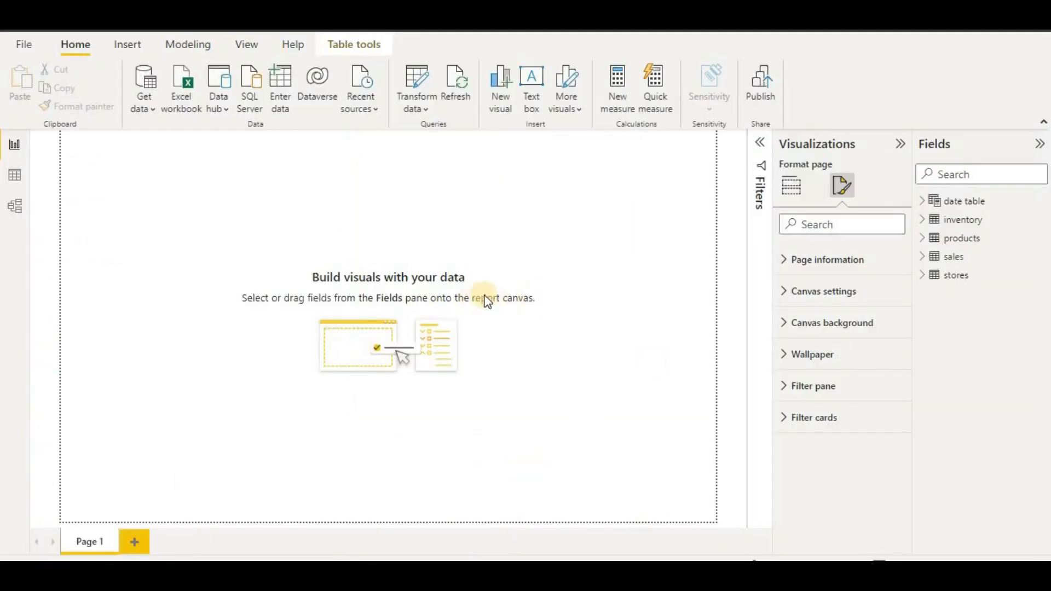
pyautogui.click(839, 323)
pyautogui.scroll(-2, 840, 324)
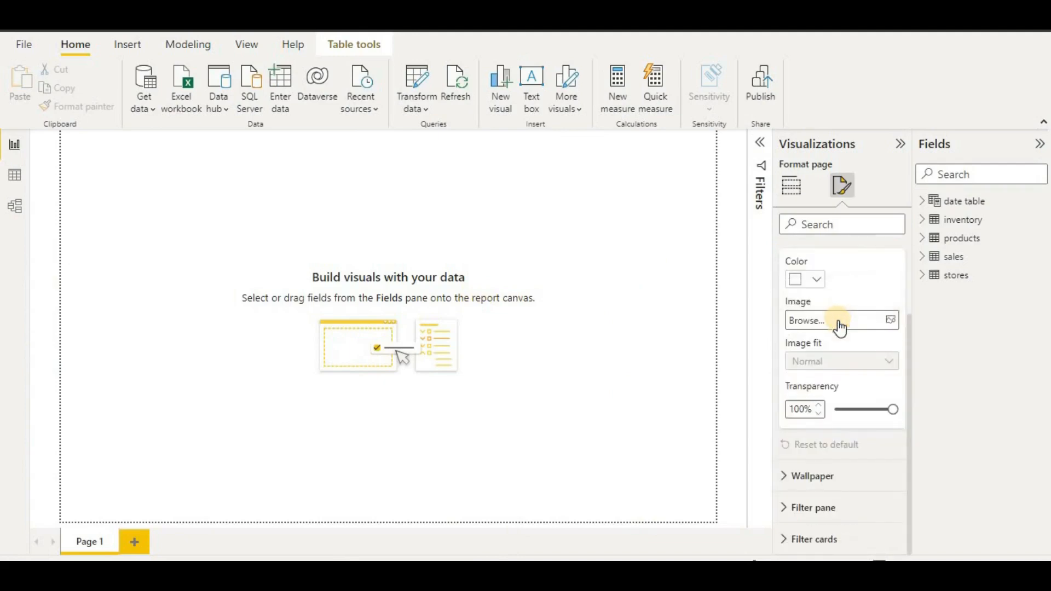
pyautogui.scroll(2, 840, 327)
pyautogui.click(800, 375)
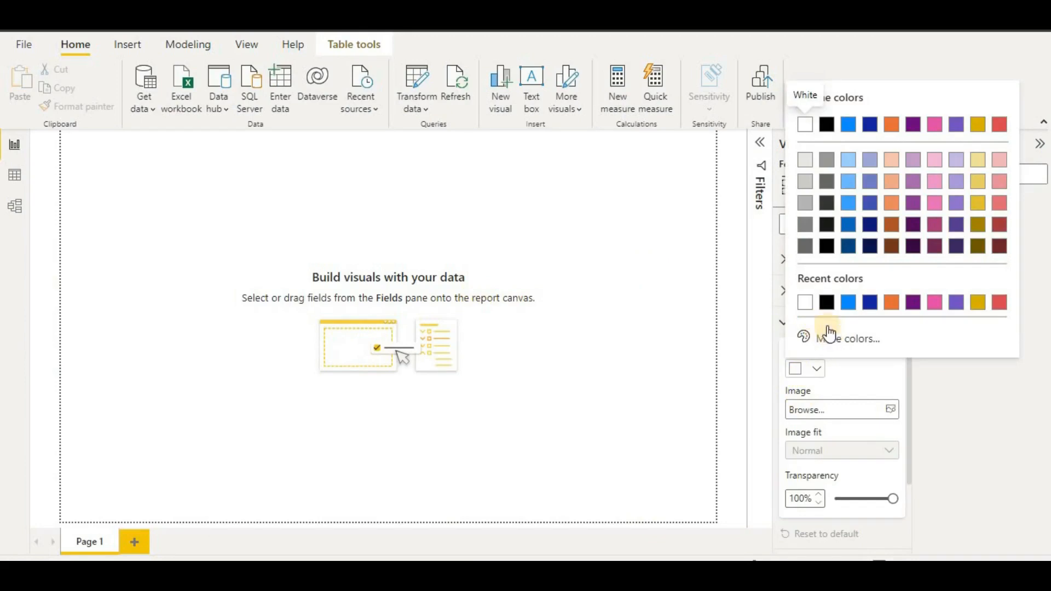
pyautogui.click(832, 339)
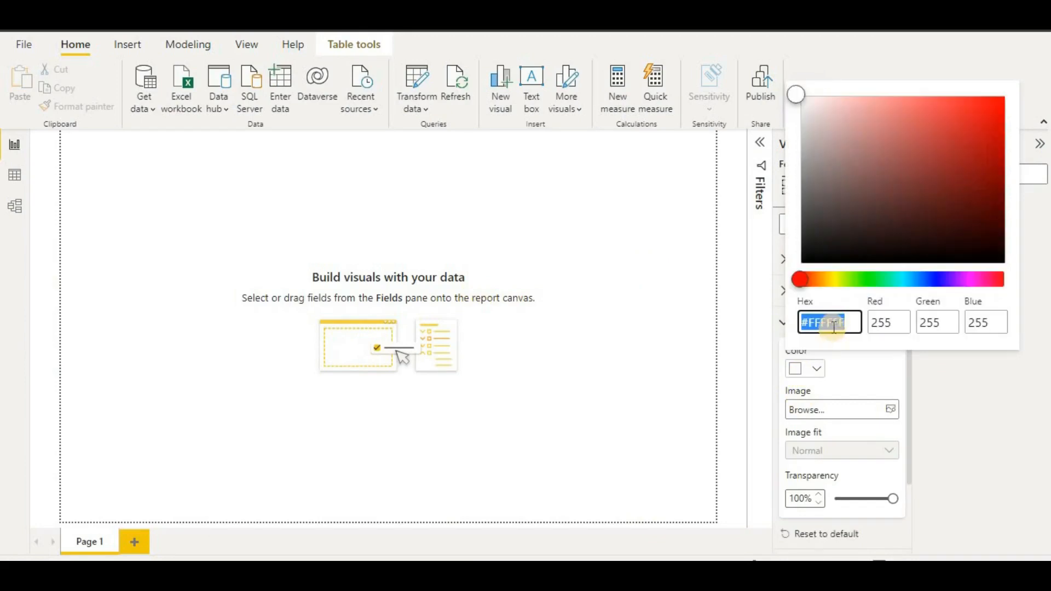
pyautogui.hotkey('ctrl', 'v')
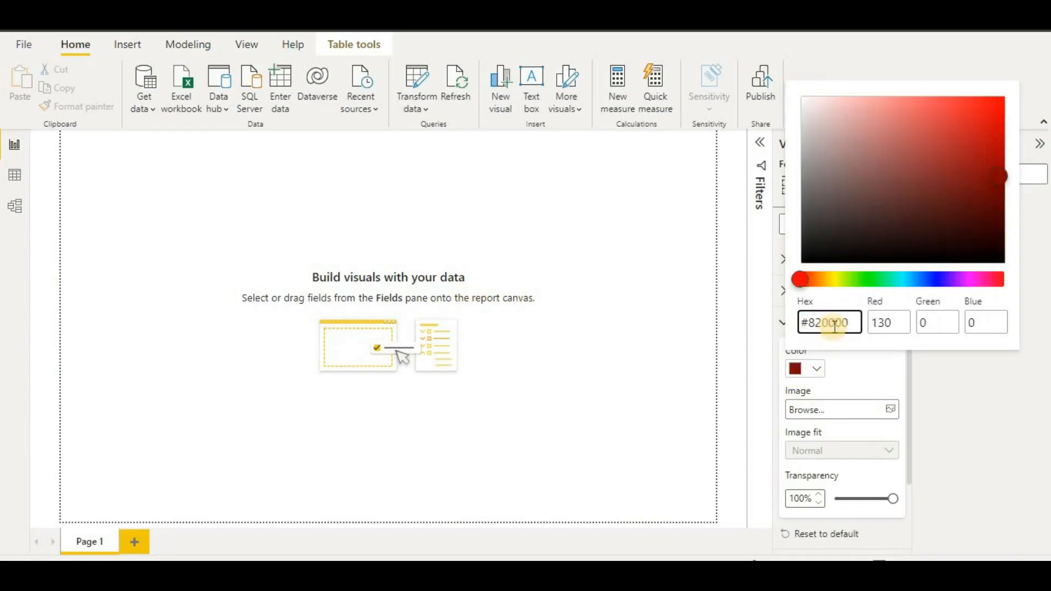
pyautogui.click(853, 372)
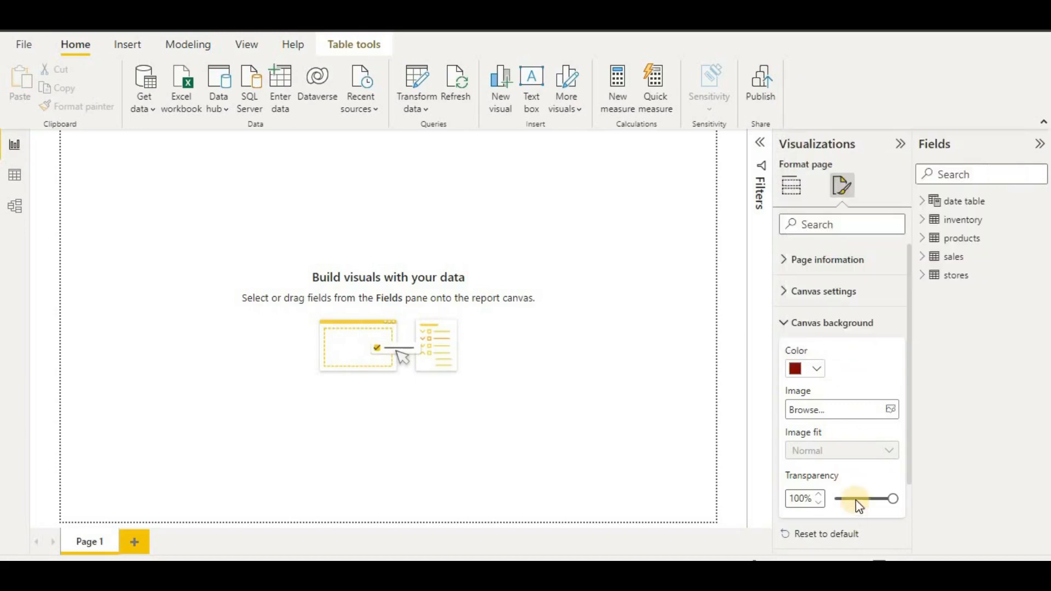
pyautogui.moveTo(859, 506); pyautogui.dragTo(831, 514)
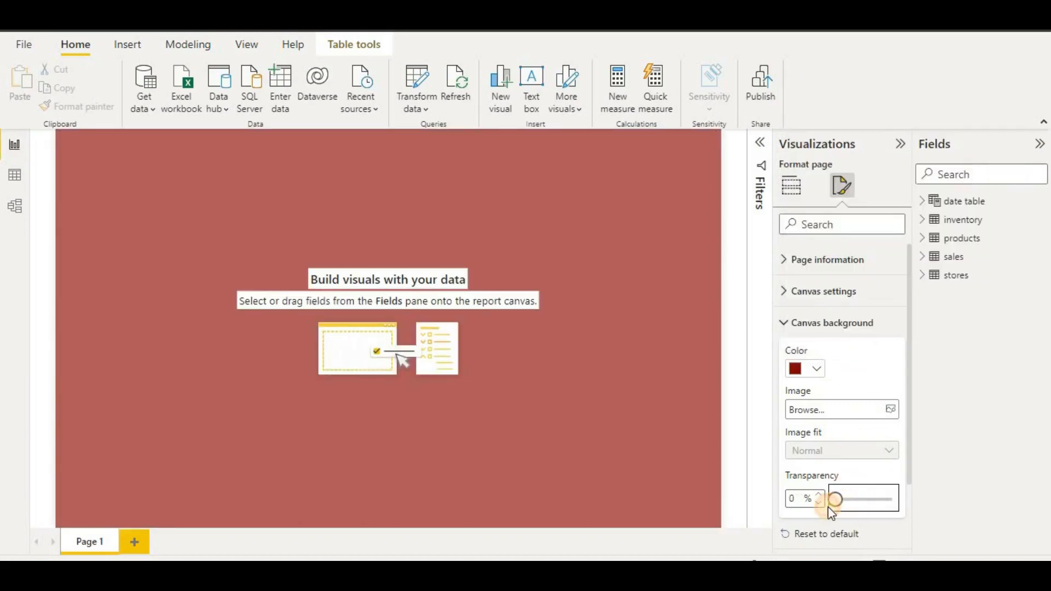
pyautogui.click(468, 415)
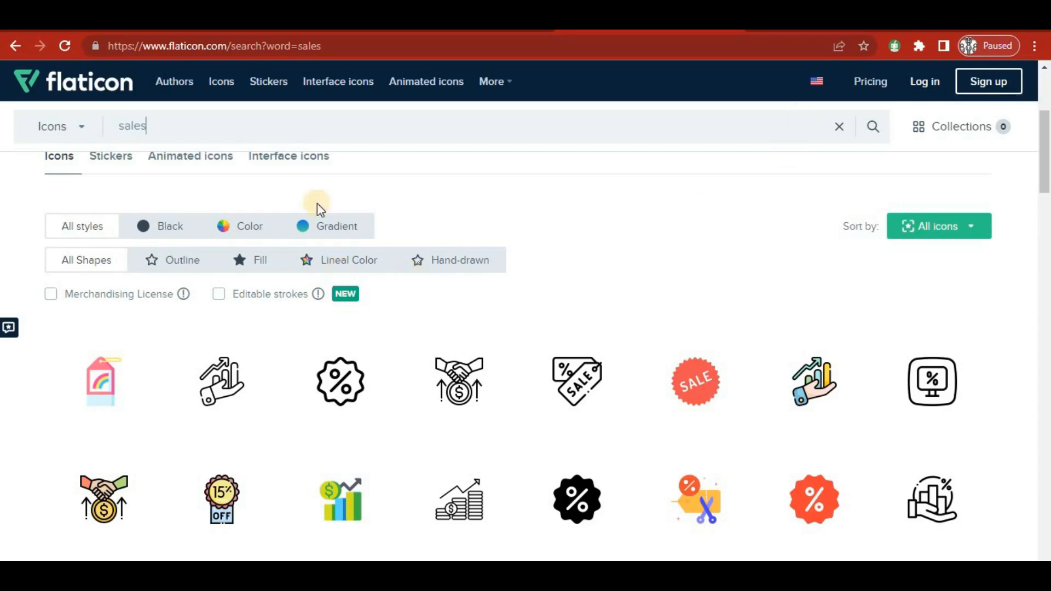
# - Download Flaticon's bar-chart Sales icon as sales (2).png into Downloads
pyautogui.scroll(-4, 556, 288)
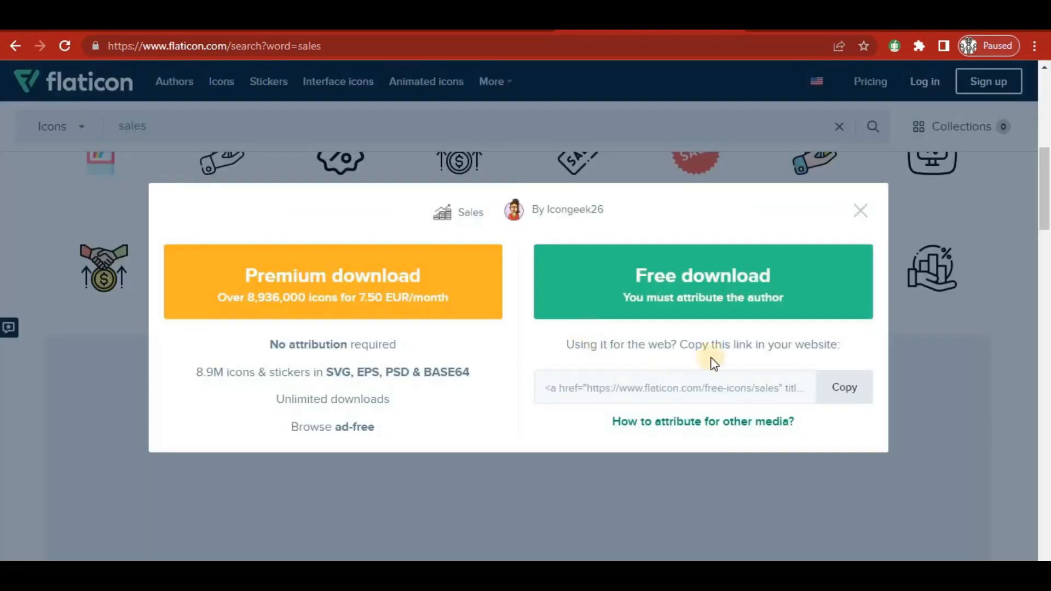
pyautogui.click(819, 300)
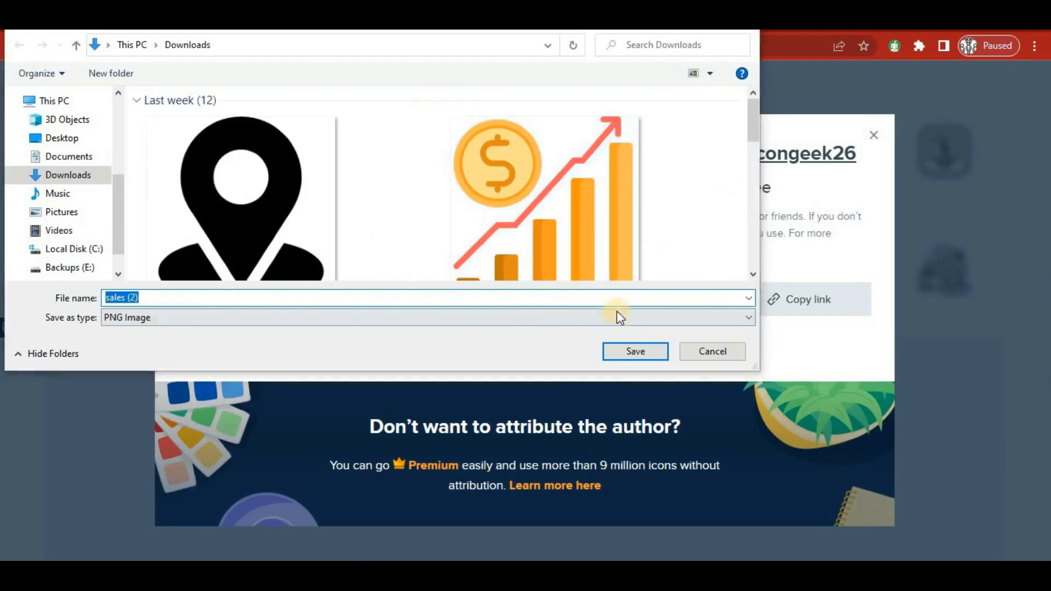
pyautogui.click(645, 349)
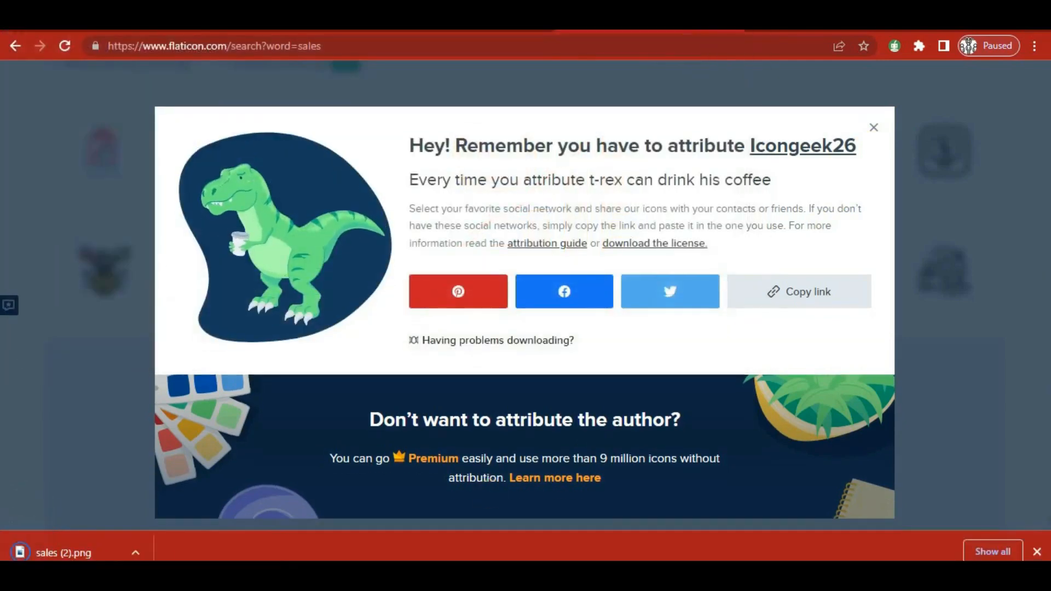
pyautogui.moveTo(354, 572)
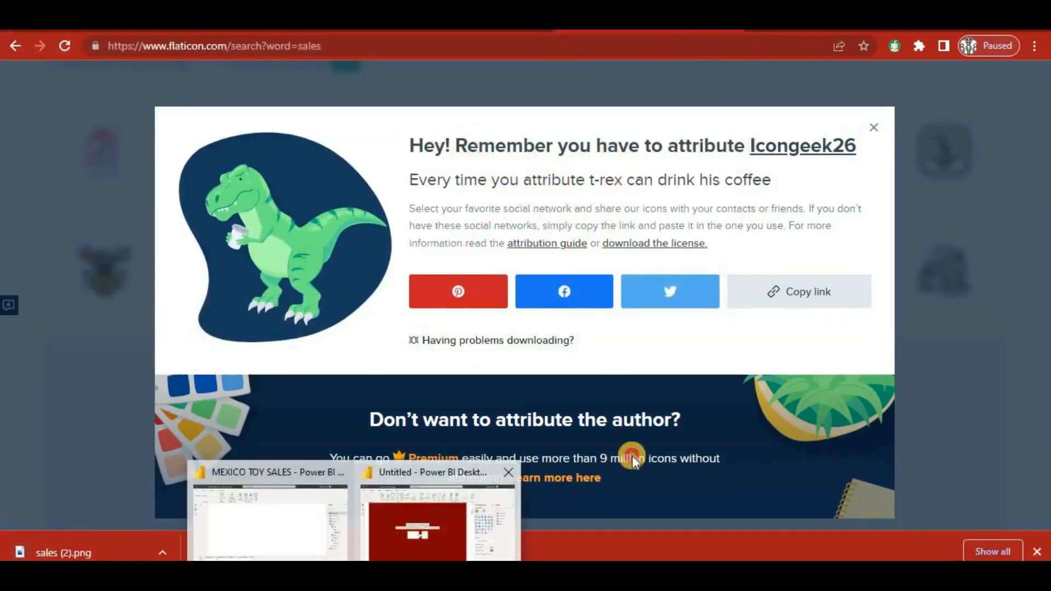
pyautogui.click(419, 538)
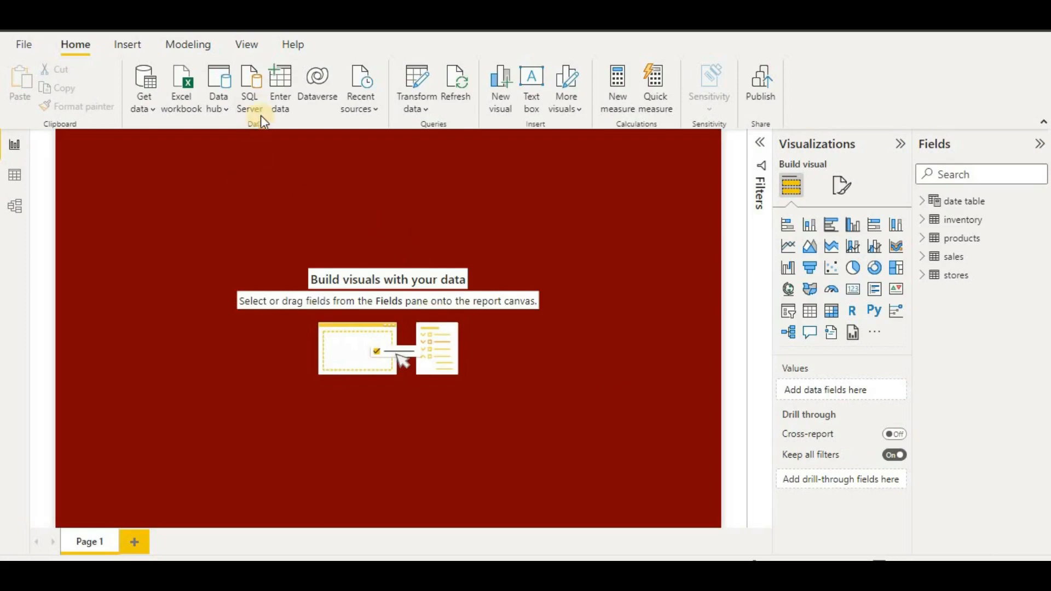
# - Add a text box stretched across the top of the canvas with 24-pt text
pyautogui.click(533, 100)
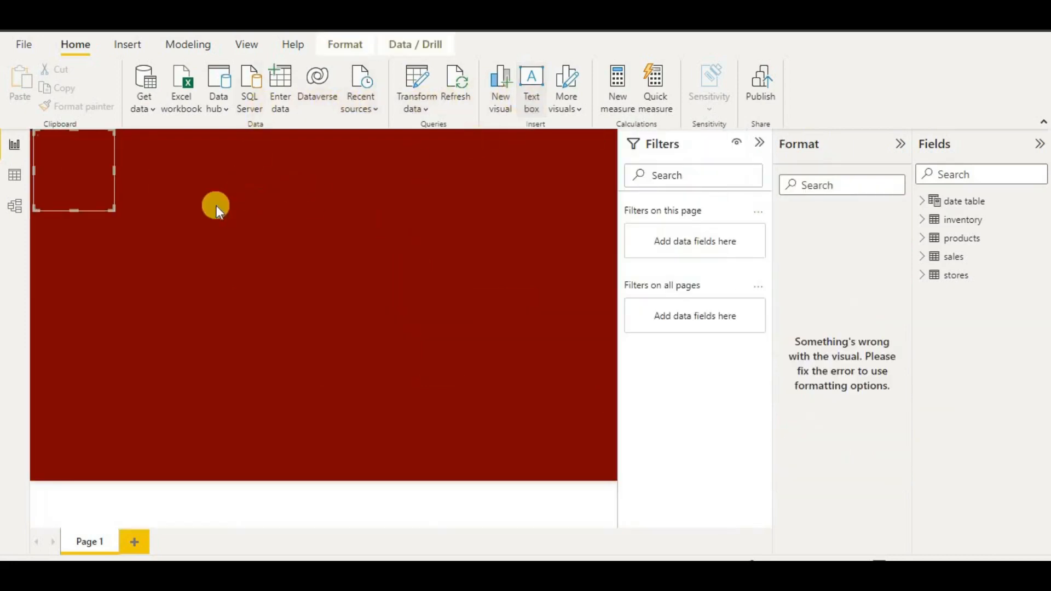
pyautogui.click(108, 166)
pyautogui.moveTo(114, 170); pyautogui.dragTo(622, 161)
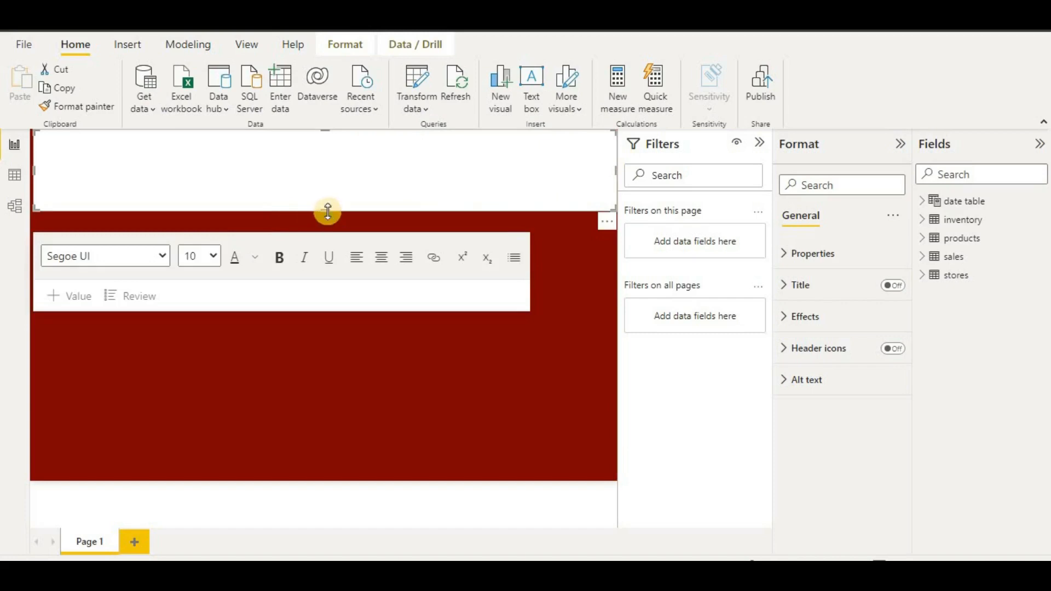
pyautogui.moveTo(327, 211); pyautogui.dragTo(328, 173)
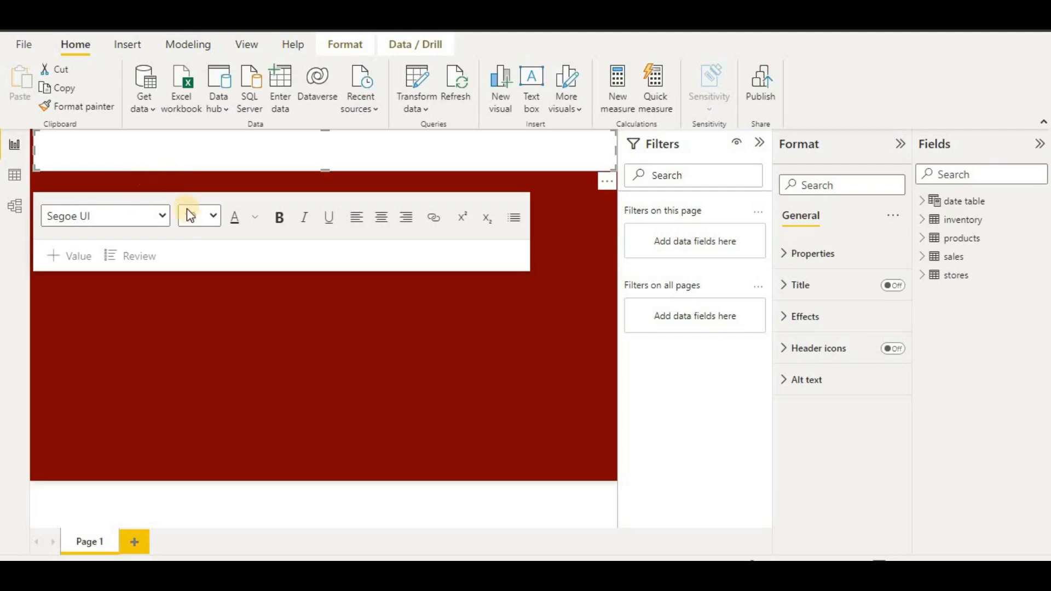
pyautogui.click(221, 215)
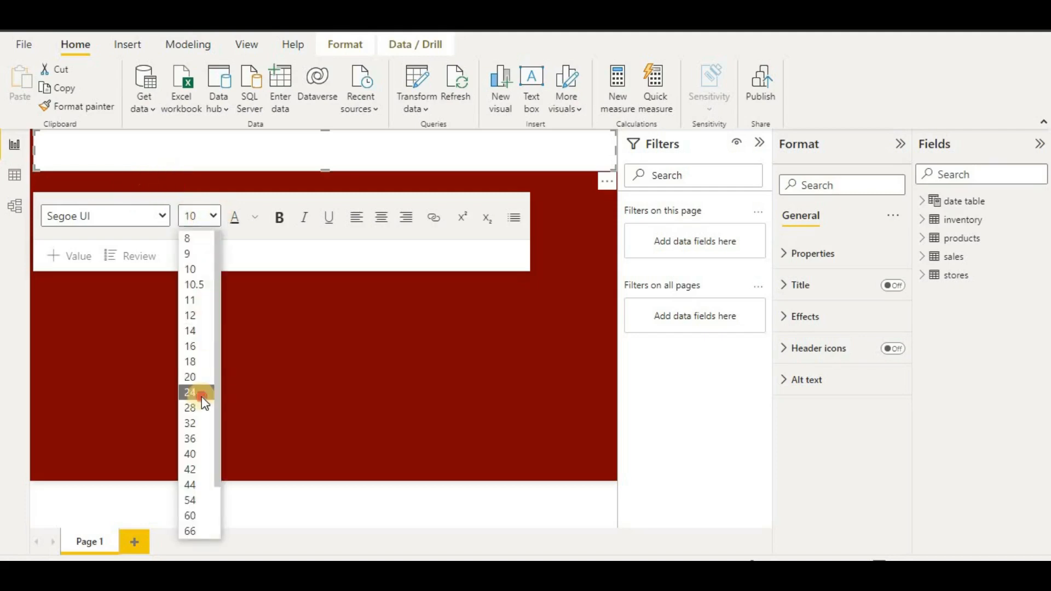
pyautogui.click(203, 395)
pyautogui.click(162, 159)
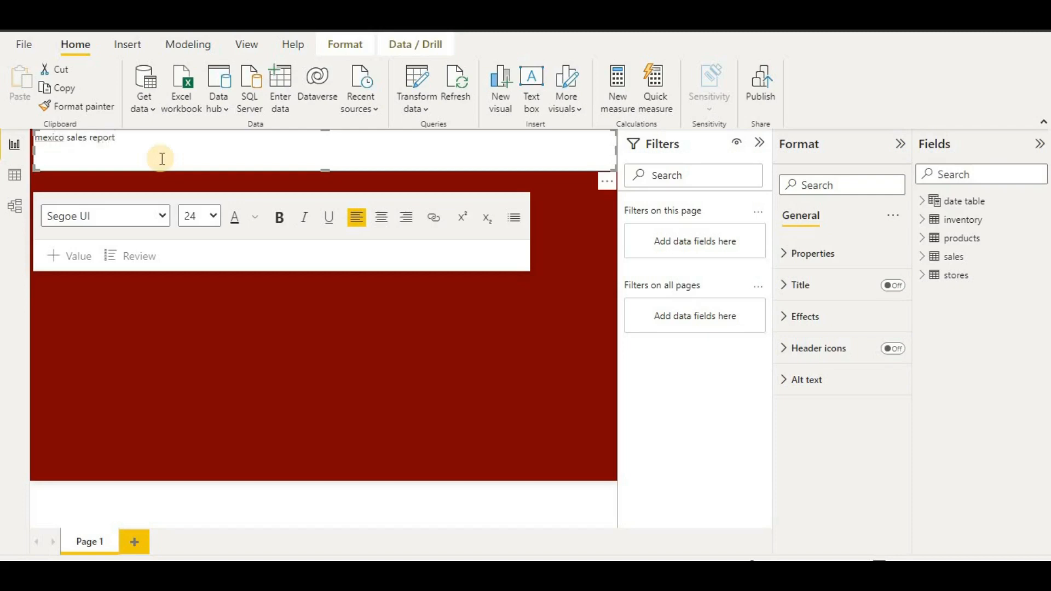
# - Make the title text bold at size 36
pyautogui.hotkey('ctrl', 'a')
pyautogui.click(273, 227)
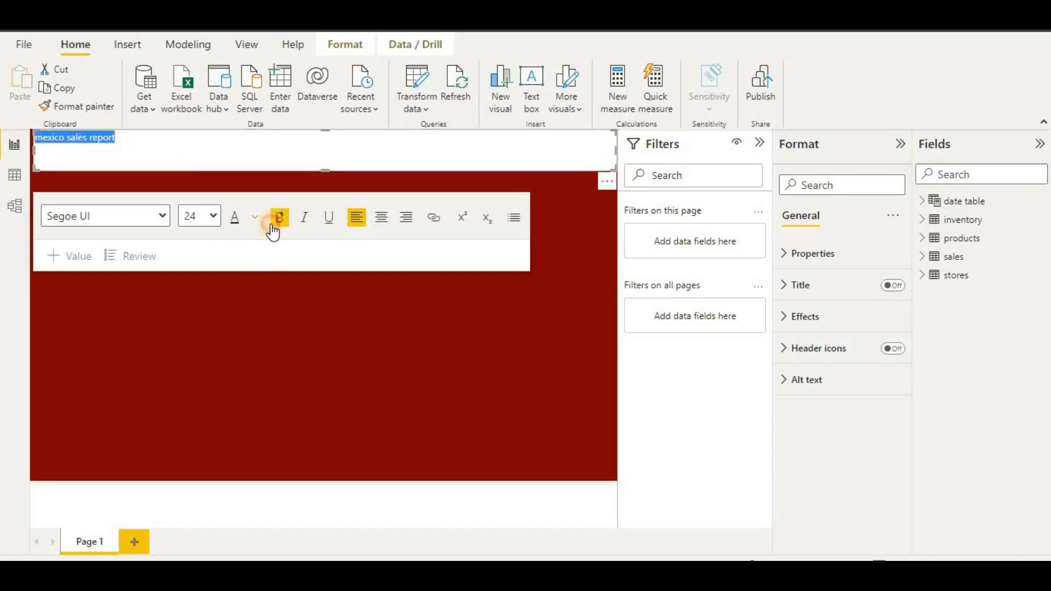
pyautogui.click(215, 219)
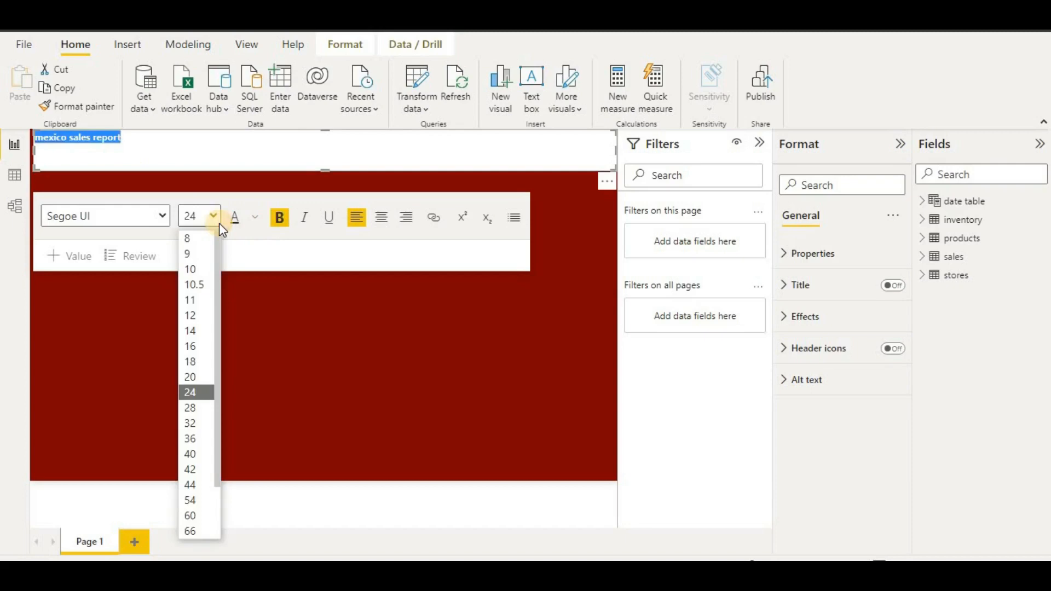
pyautogui.click(192, 441)
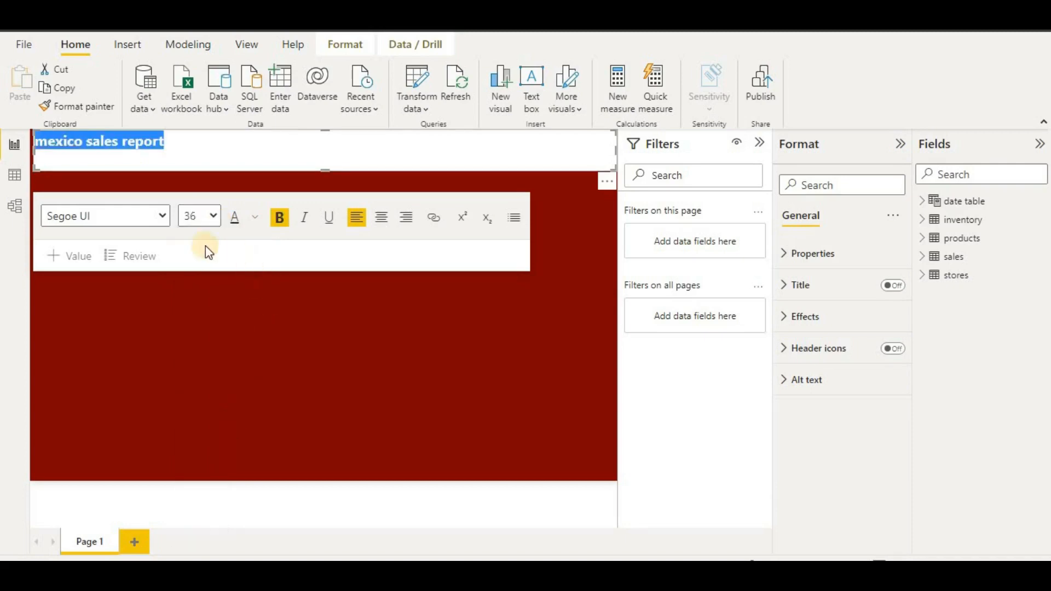
# - Capitalise the title so it reads 'Mexico Sales Report'
pyautogui.click(49, 144)
pyautogui.press('BackSpace')
pyautogui.write('M')
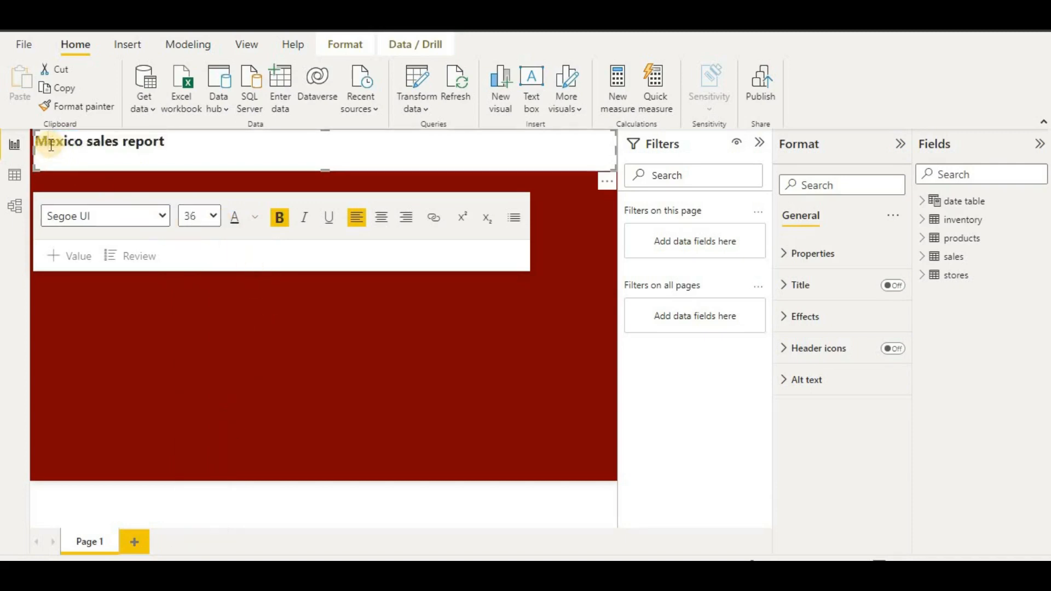
pyautogui.click(95, 141)
pyautogui.press('BackSpace')
pyautogui.write('S')
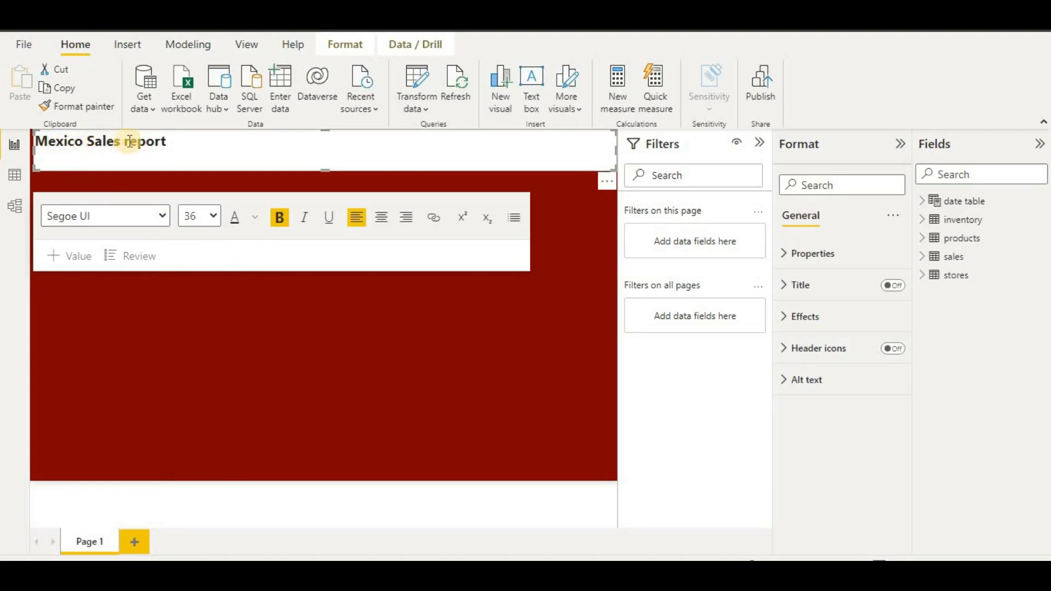
pyautogui.click(131, 142)
pyautogui.write('R')
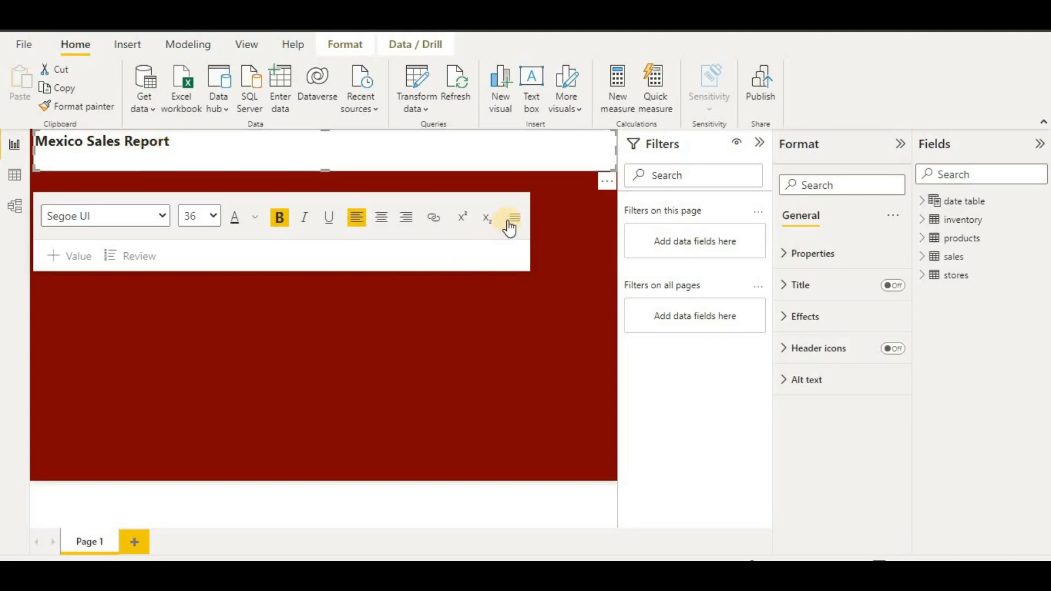
pyautogui.click(579, 250)
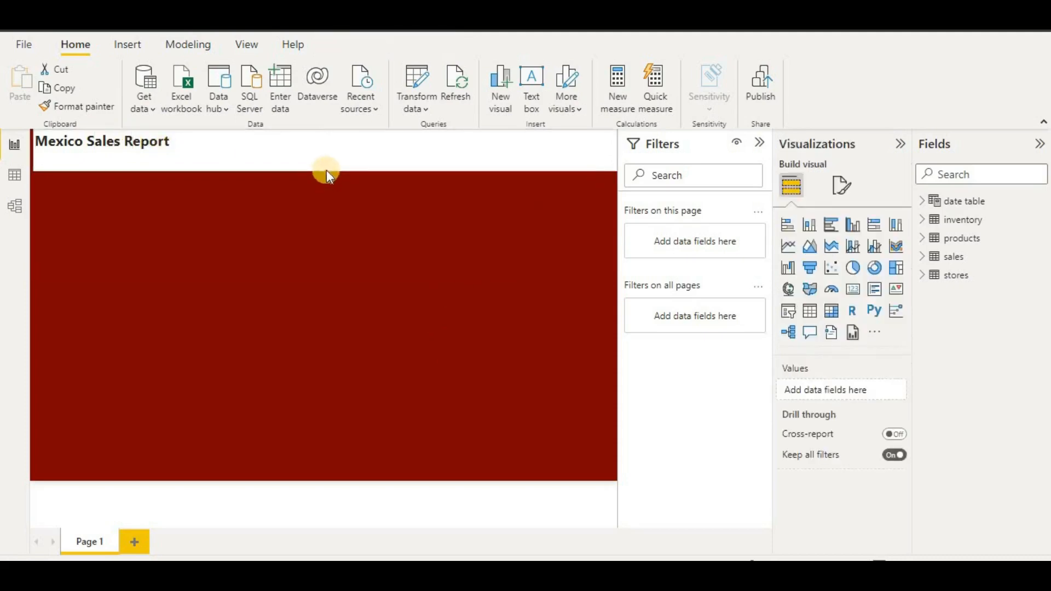
pyautogui.click(328, 156)
# - Slim the title band and insert the income icon image from Downloads
pyautogui.moveTo(325, 167); pyautogui.dragTo(326, 155)
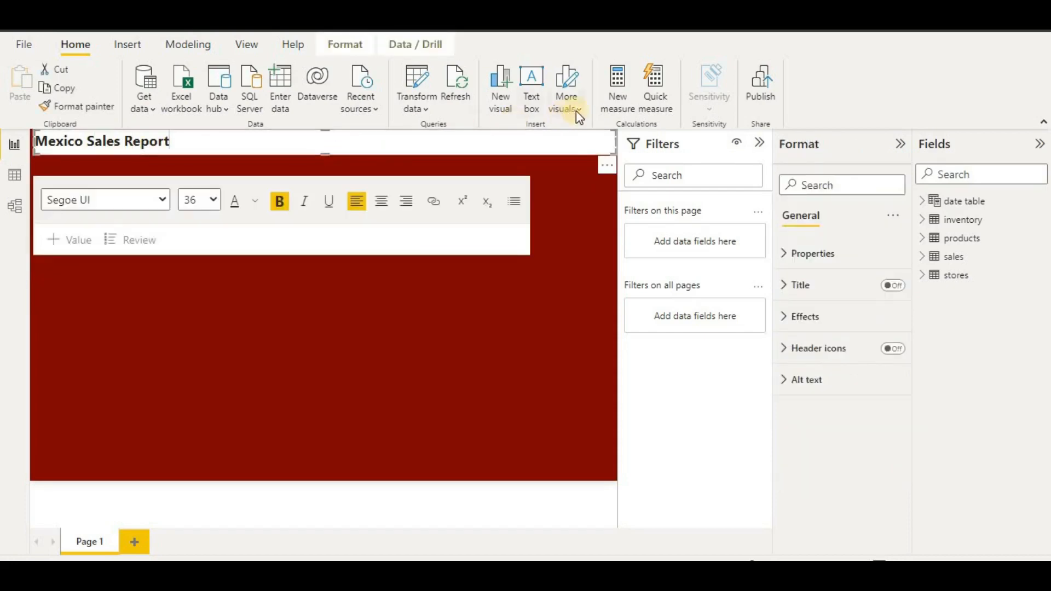
pyautogui.click(571, 174)
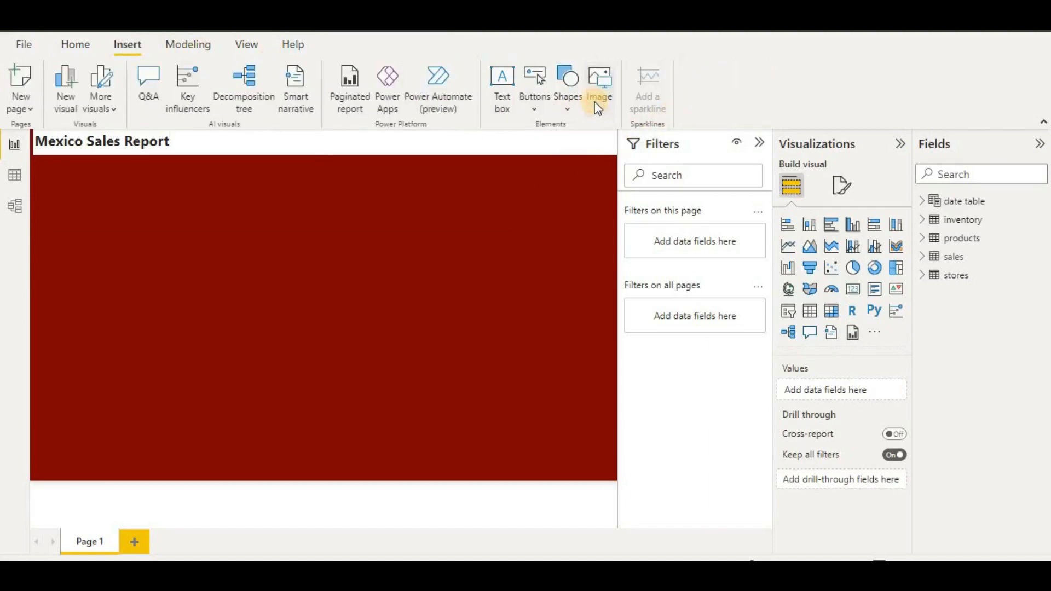
pyautogui.click(598, 104)
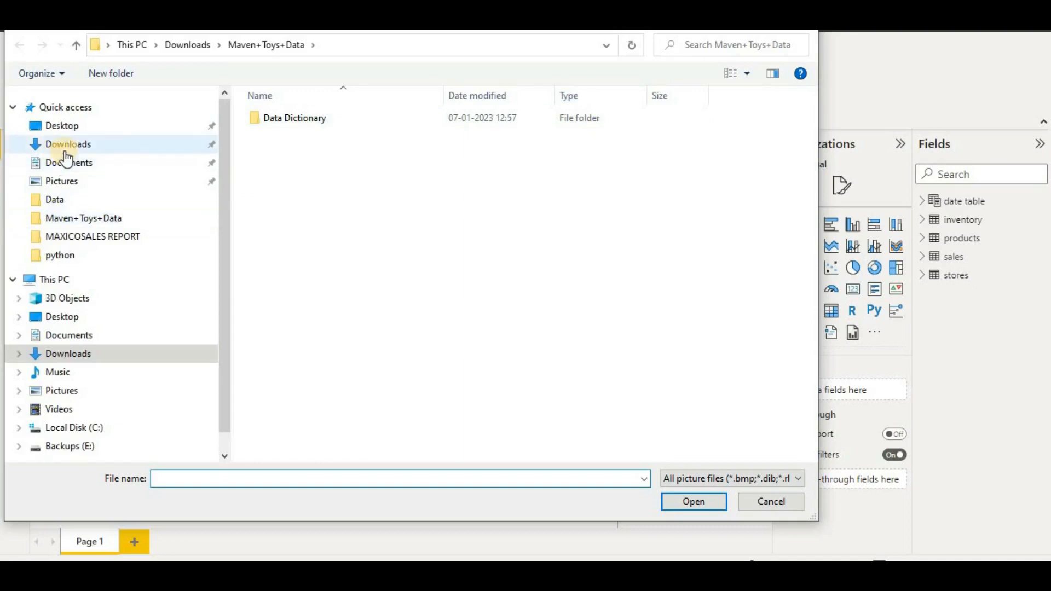
pyautogui.click(65, 149)
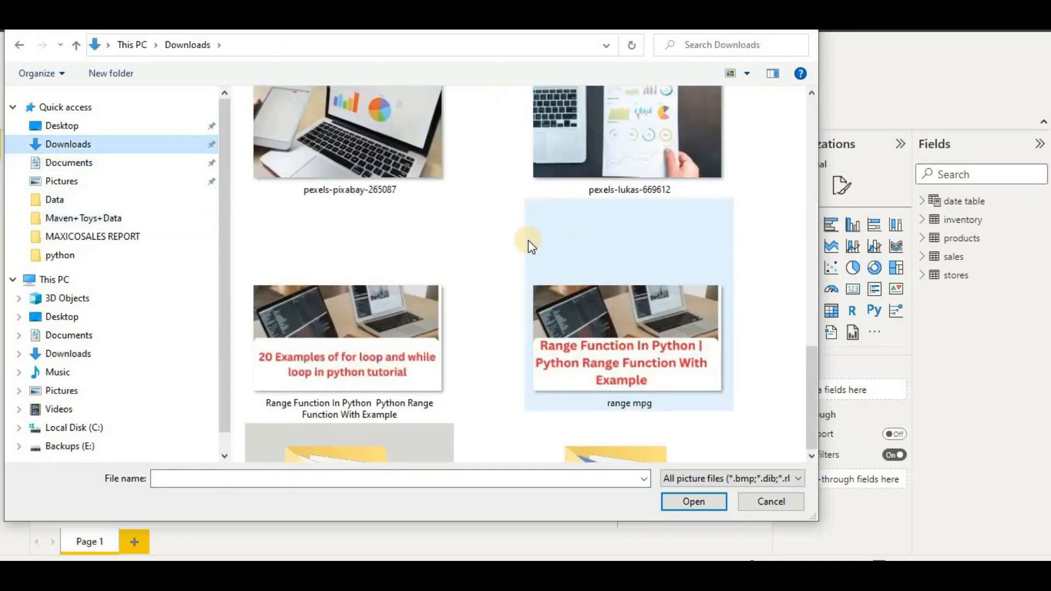
pyautogui.scroll(-5, 529, 246)
pyautogui.scroll(5, 518, 252)
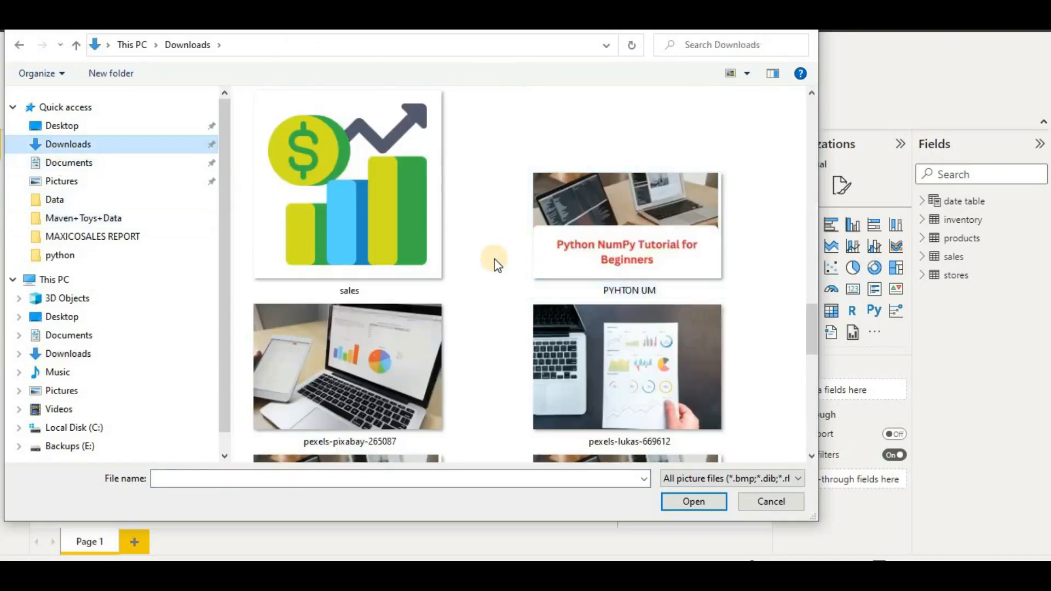
pyautogui.scroll(3, 494, 258)
pyautogui.scroll(3, 488, 264)
pyautogui.scroll(-3, 438, 271)
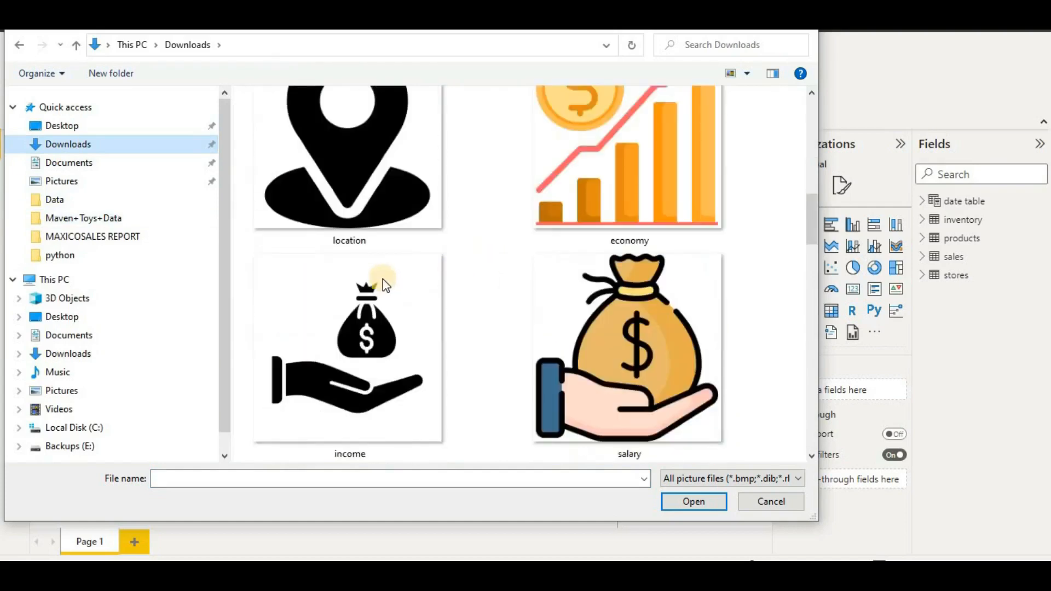
pyautogui.click(382, 279)
pyautogui.press('Return')
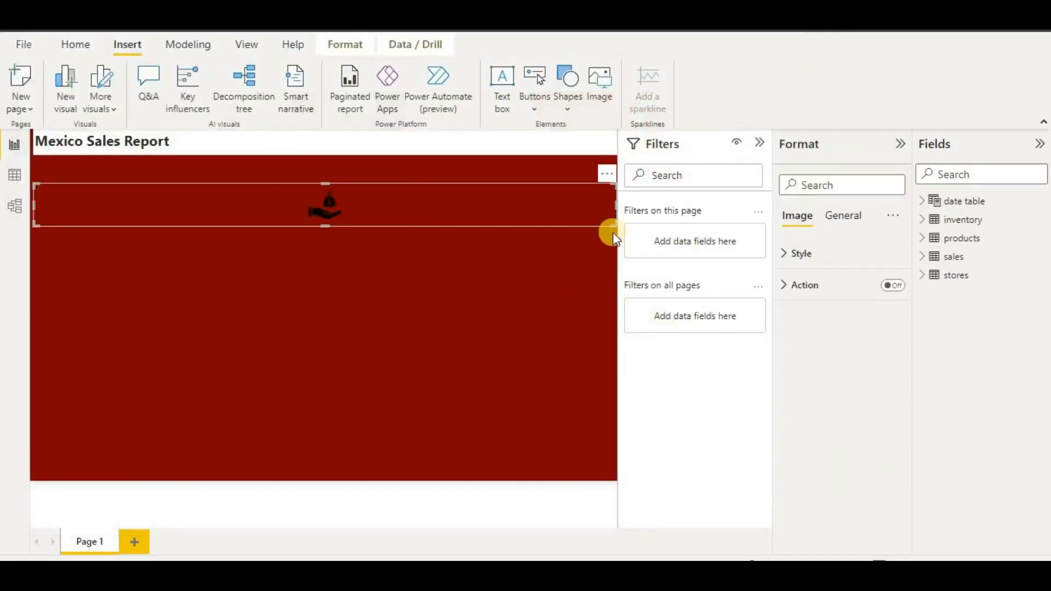
# - Shrink the income icon and place it right of the Mexico Sales Report title
pyautogui.moveTo(614, 224); pyautogui.dragTo(97, 236)
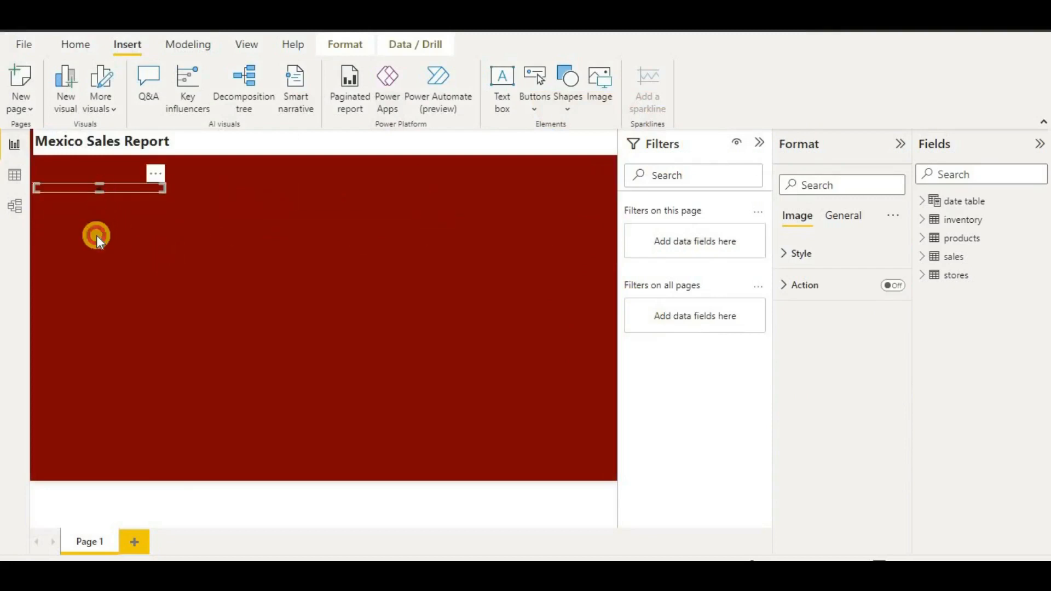
pyautogui.moveTo(194, 192); pyautogui.dragTo(292, 144)
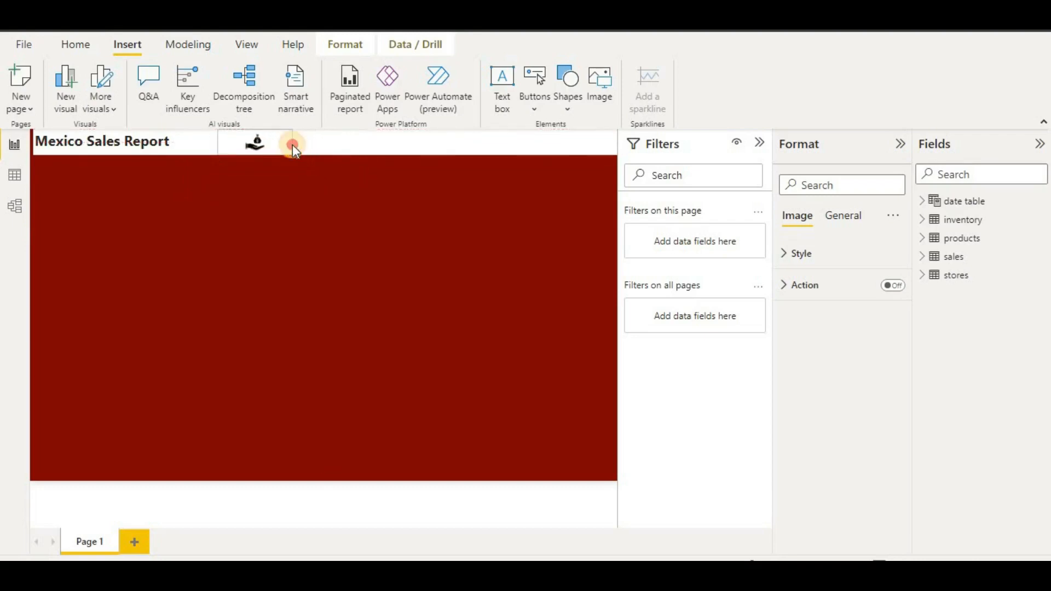
pyautogui.click(320, 258)
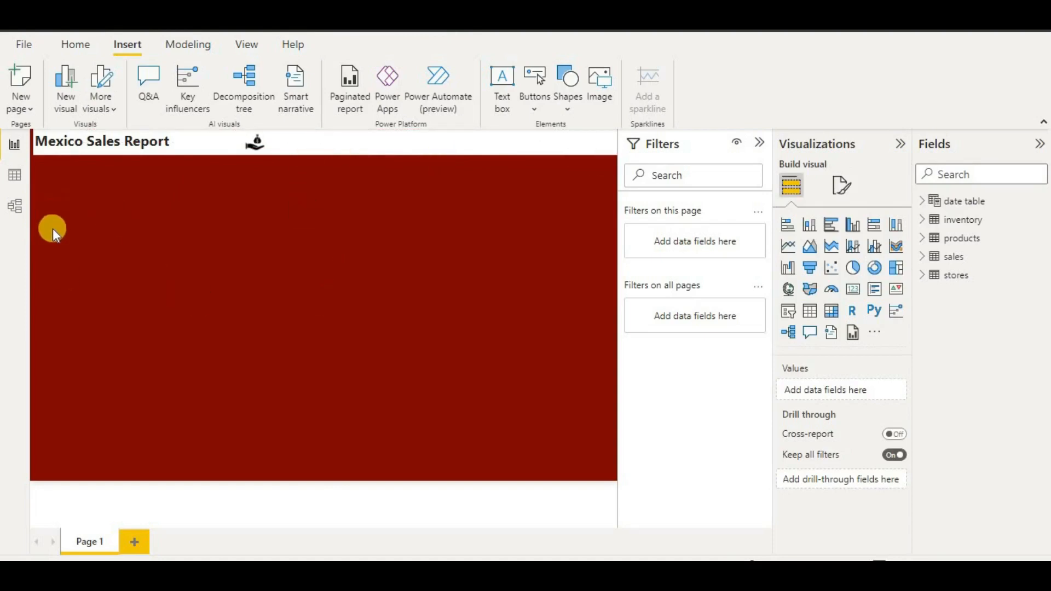
# - Insert a blue rectangle and position it as a slim band beneath the title
pyautogui.click(566, 105)
pyautogui.click(567, 161)
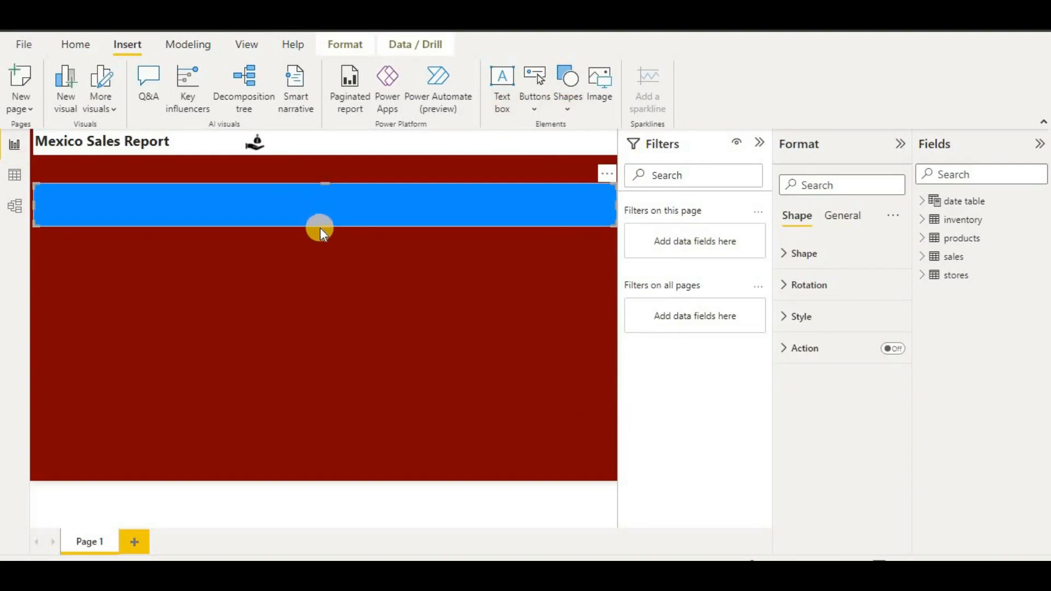
pyautogui.moveTo(322, 226); pyautogui.dragTo(322, 219)
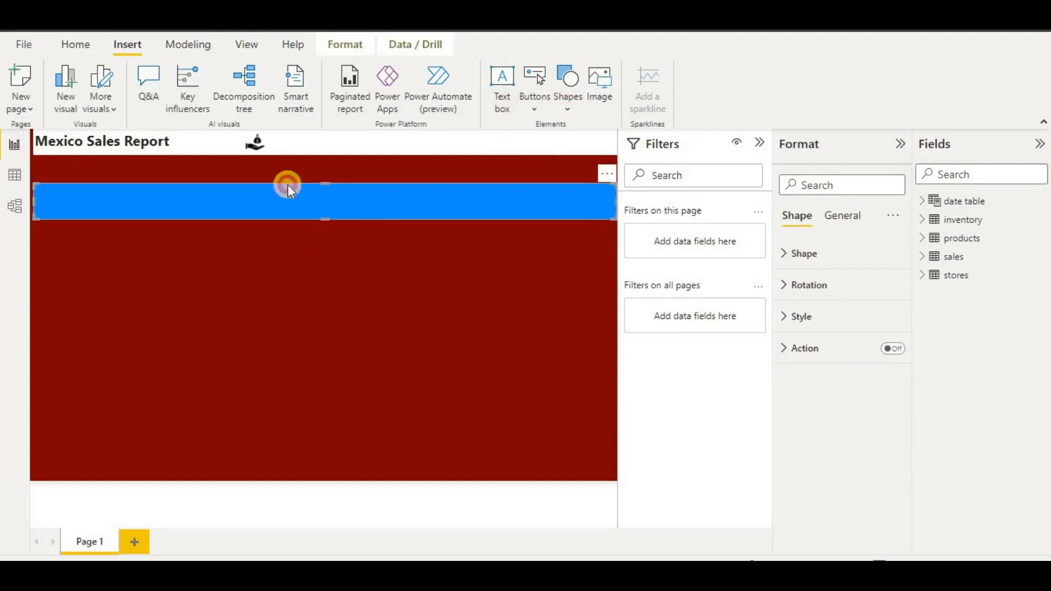
pyautogui.moveTo(287, 185); pyautogui.dragTo(285, 166)
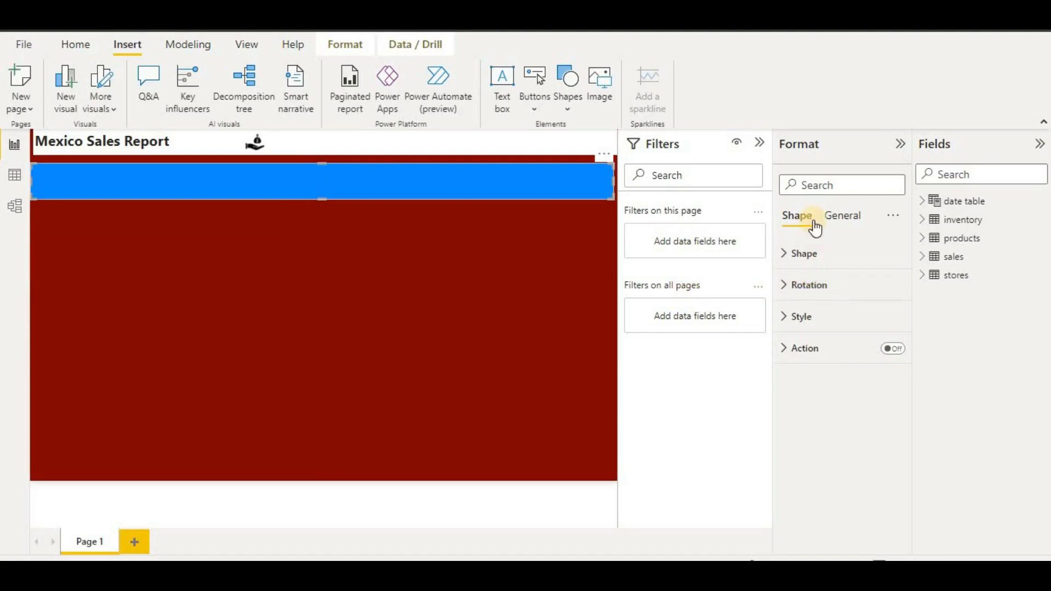
pyautogui.click(824, 263)
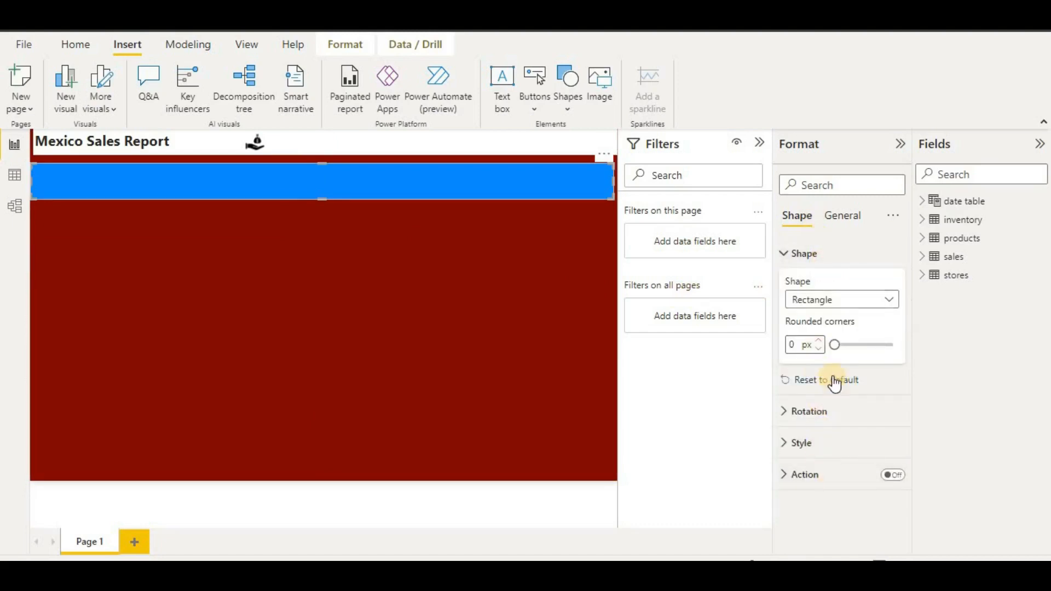
pyautogui.click(581, 194)
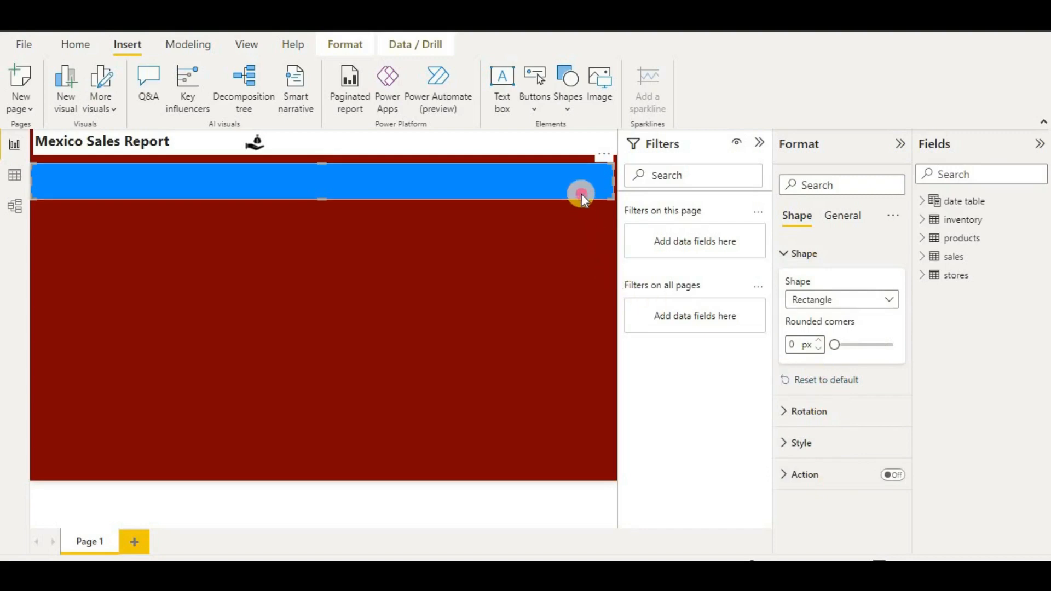
# - Review the rectangle's size, advanced layout and shadow settings in General
pyautogui.click(834, 222)
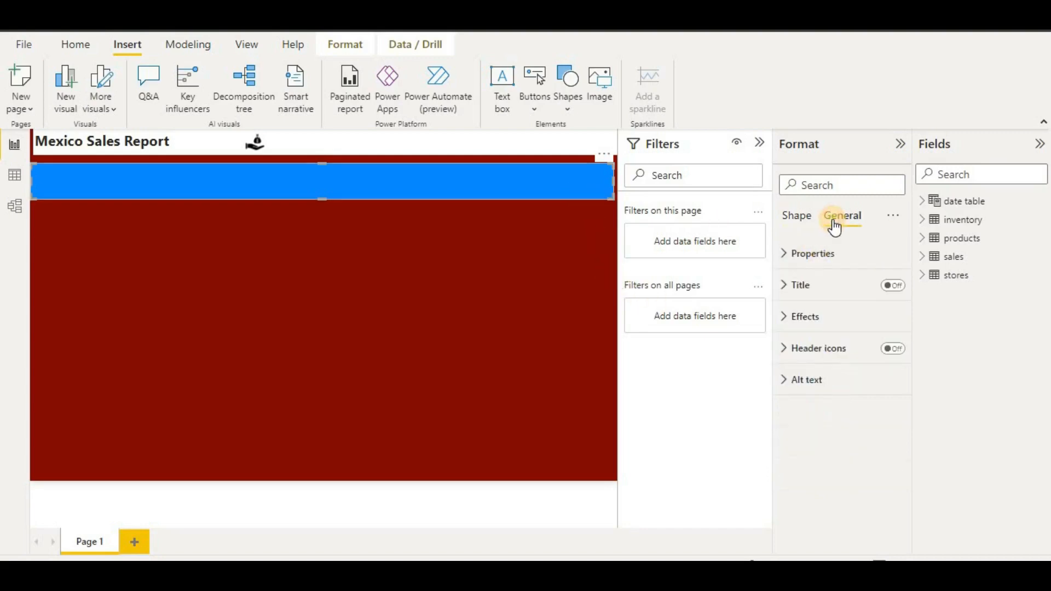
pyautogui.scroll(-2, 816, 314)
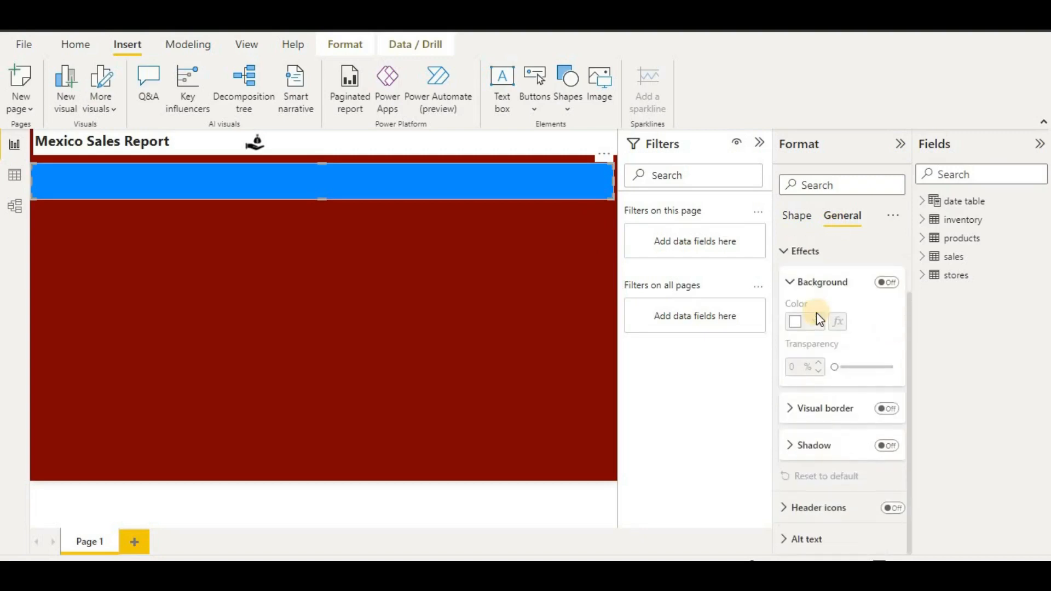
pyautogui.scroll(2, 816, 313)
pyautogui.click(815, 258)
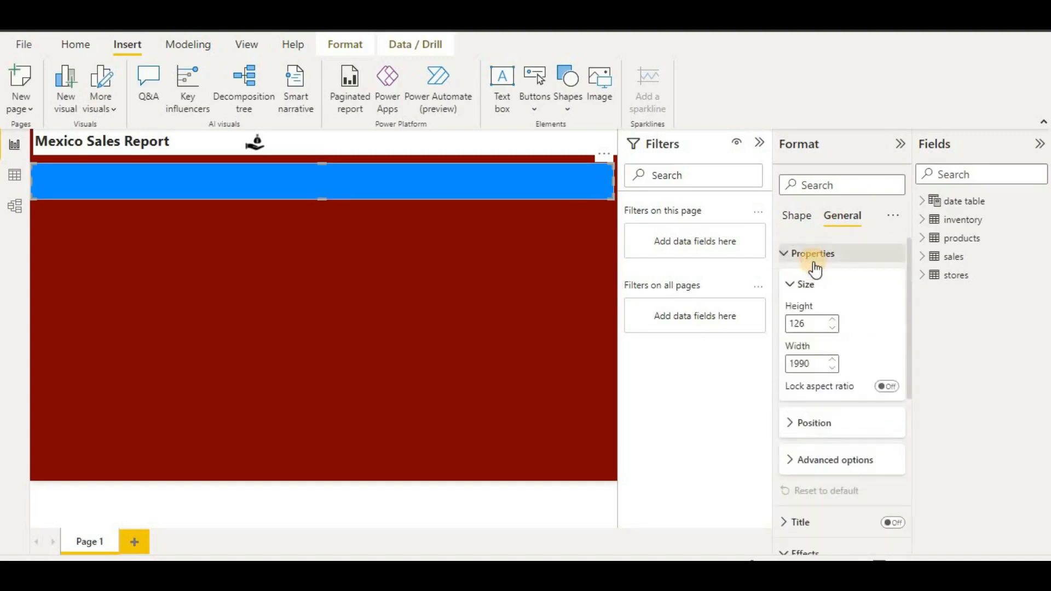
pyautogui.scroll(-3, 867, 341)
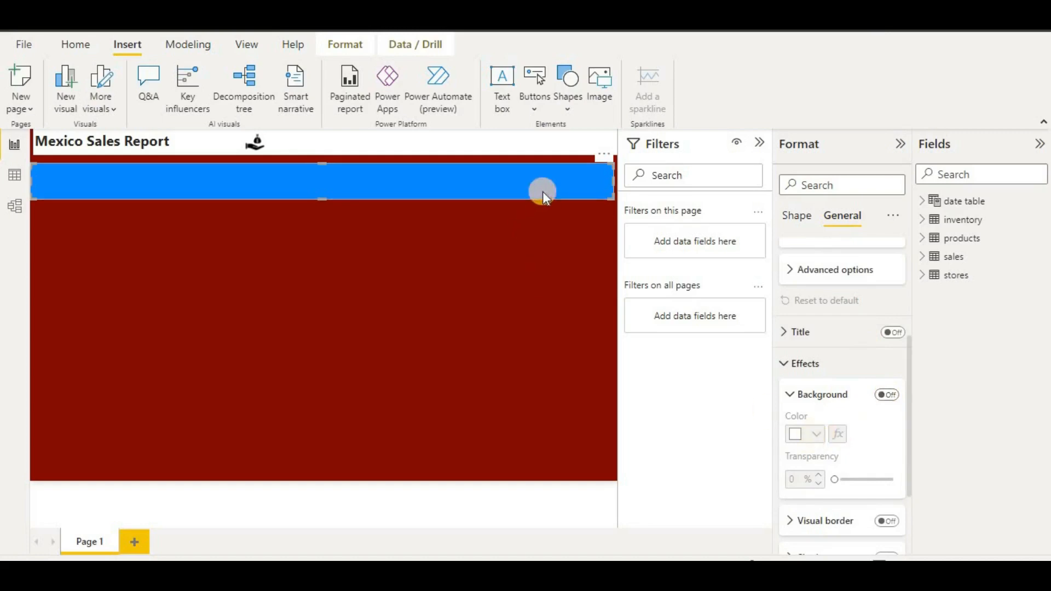
pyautogui.click(830, 283)
pyautogui.scroll(-5, 830, 284)
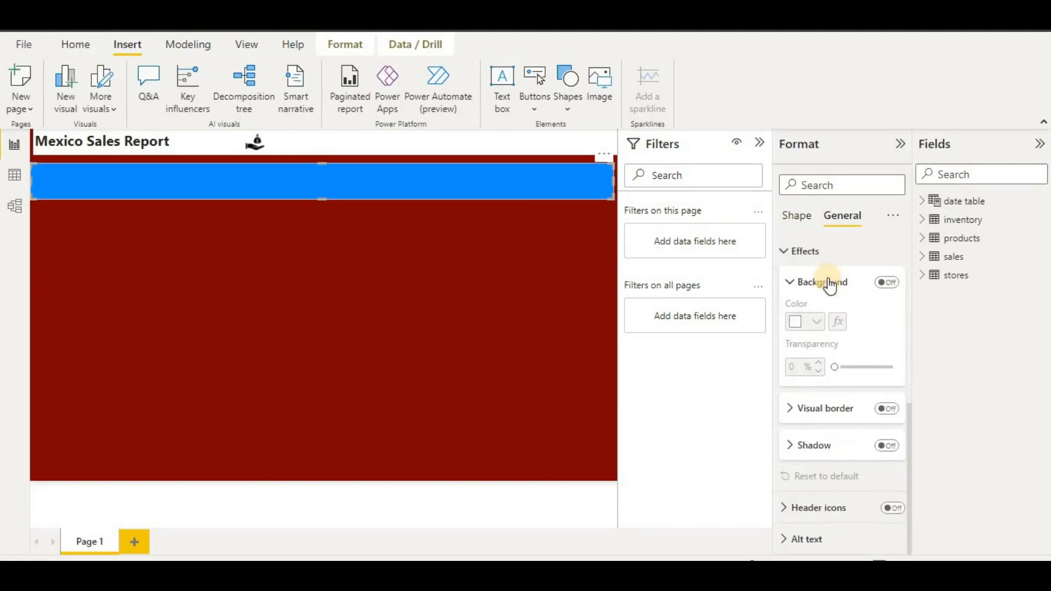
pyautogui.click(810, 450)
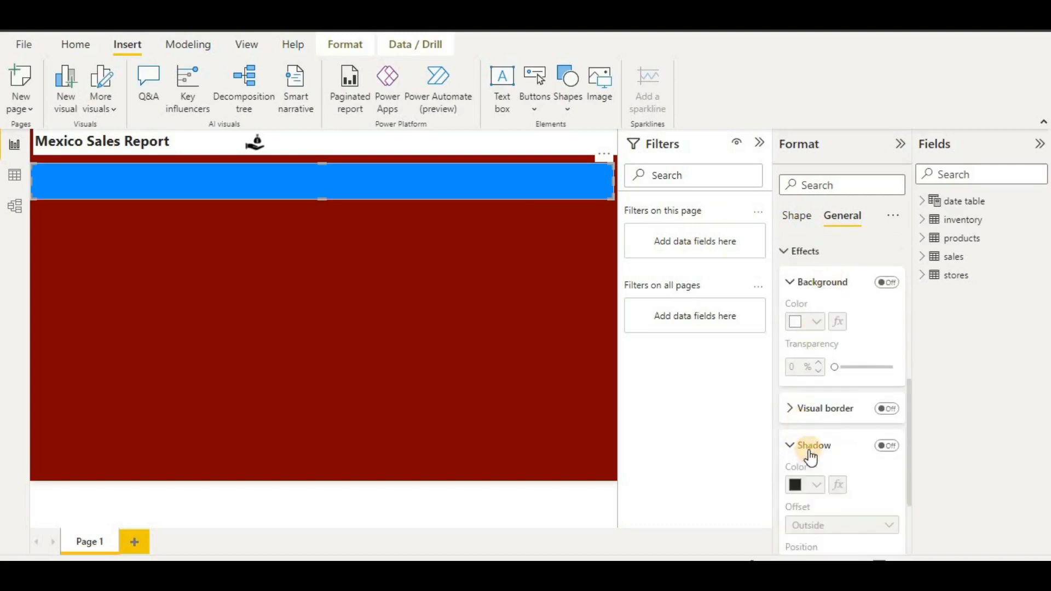
pyautogui.scroll(-2, 844, 409)
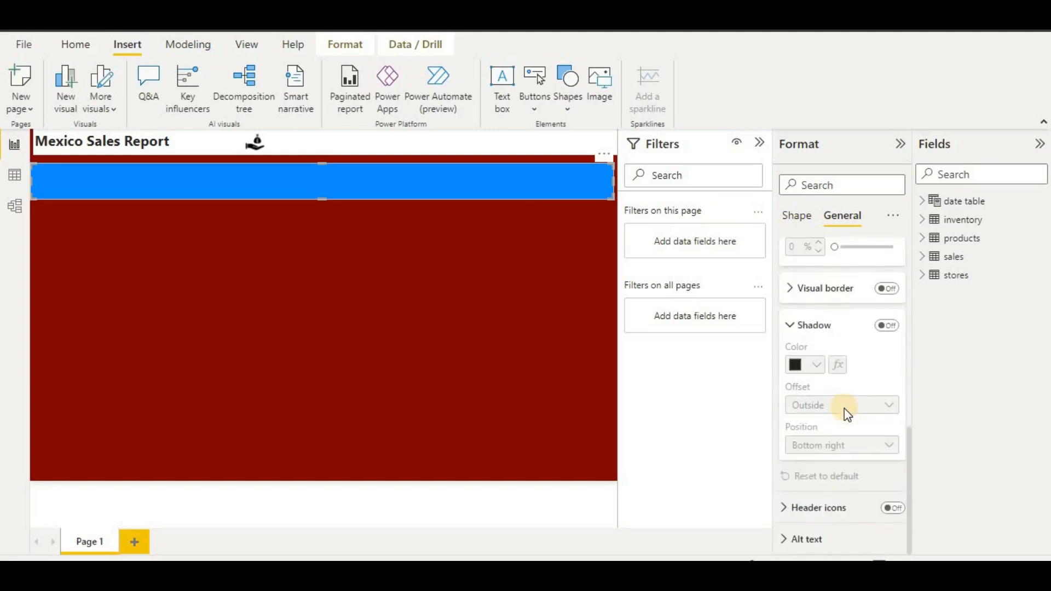
pyautogui.scroll(8, 844, 407)
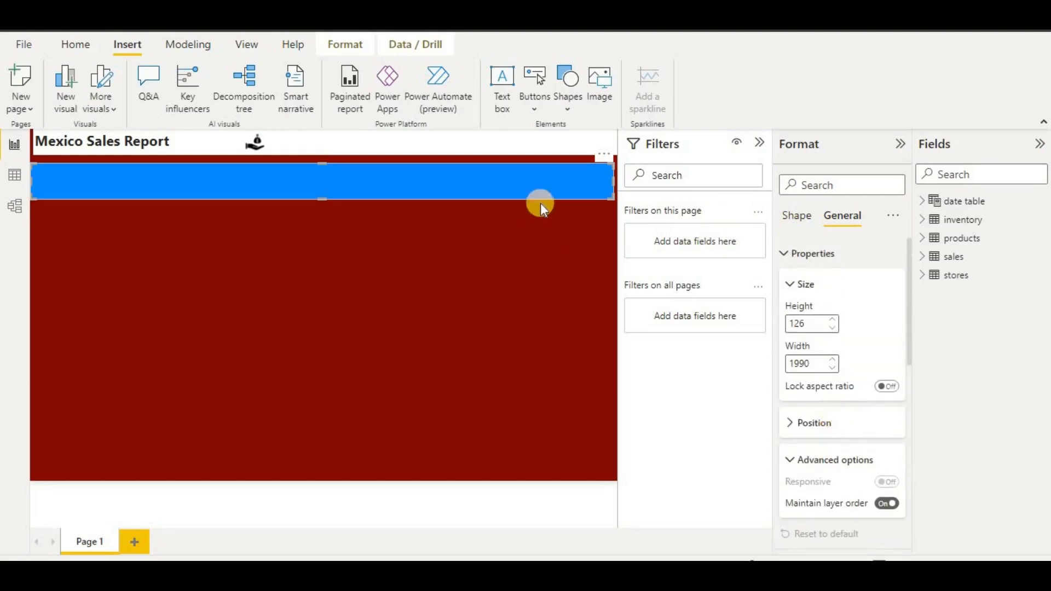
pyautogui.click(796, 219)
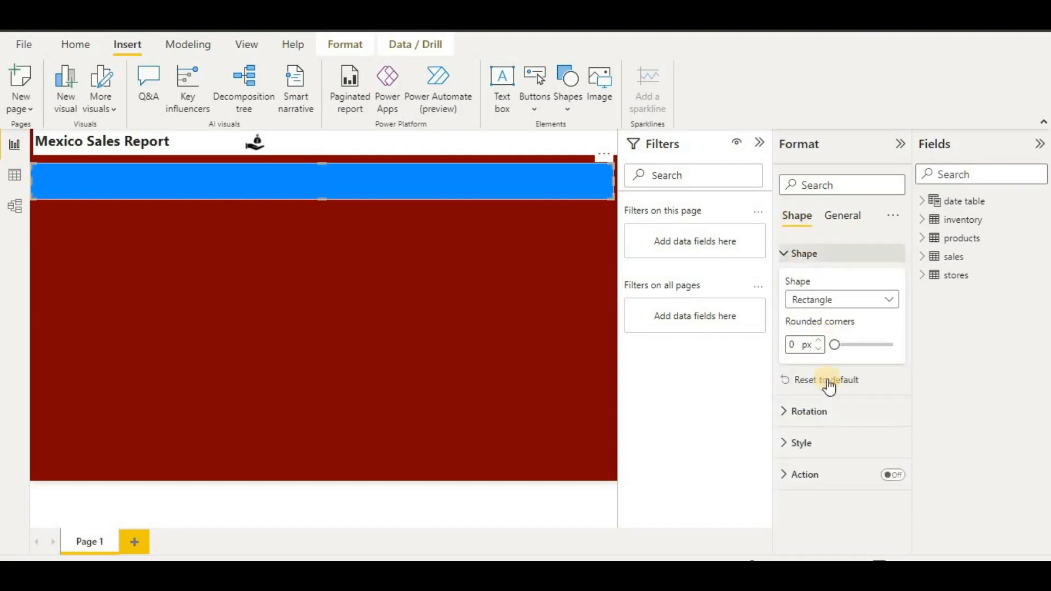
# - Add a multi-row card, shrink it to a small box and place it on the blue band's left end
pyautogui.click(409, 253)
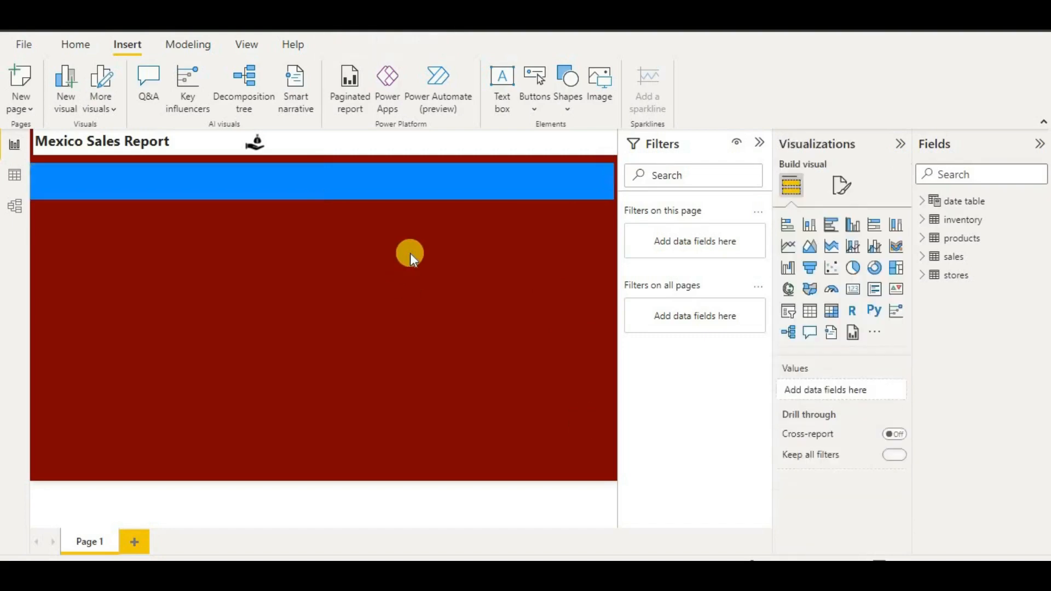
pyautogui.click(875, 290)
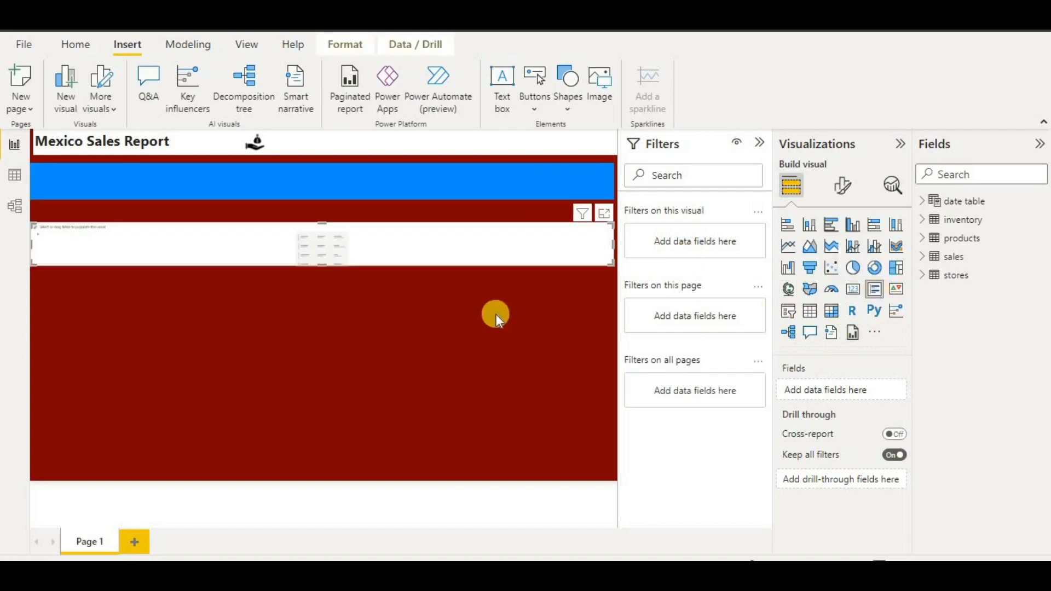
pyautogui.moveTo(429, 266); pyautogui.dragTo(120, 296)
pyautogui.moveTo(96, 242); pyautogui.dragTo(70, 182)
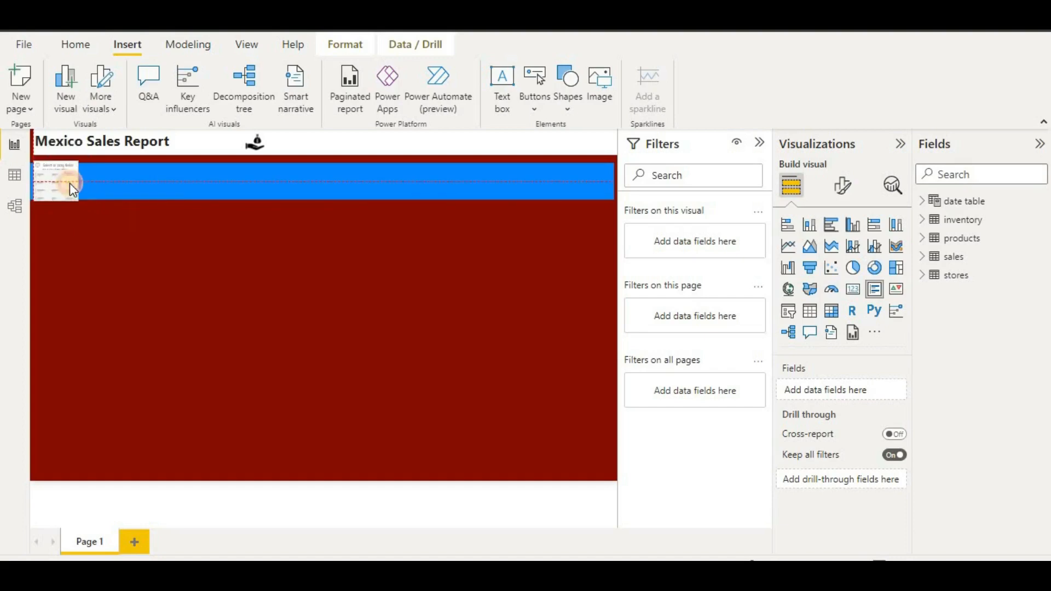
pyautogui.click(537, 185)
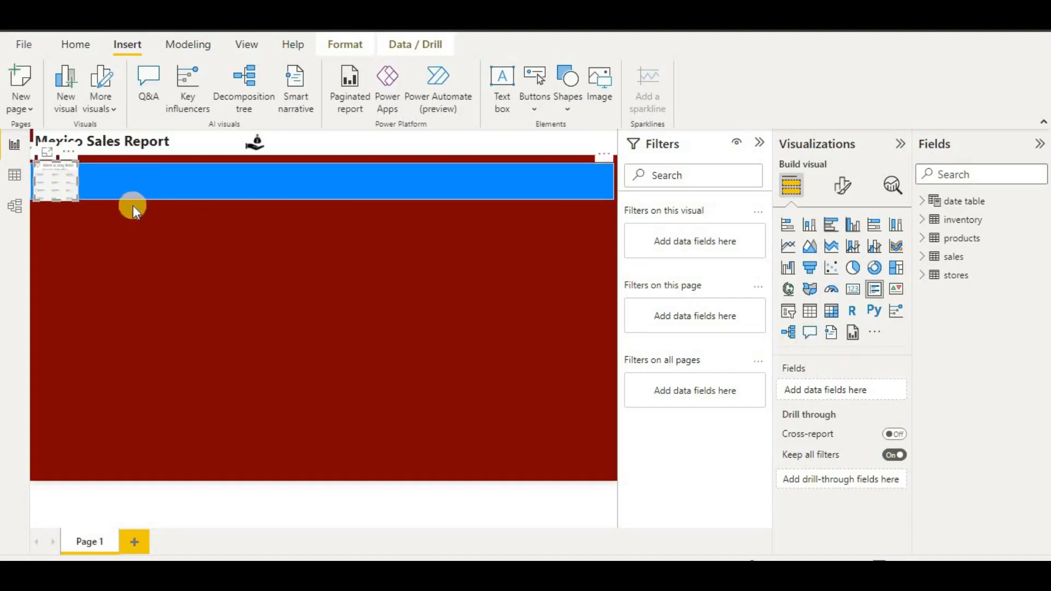
pyautogui.moveTo(75, 163); pyautogui.dragTo(32, 146)
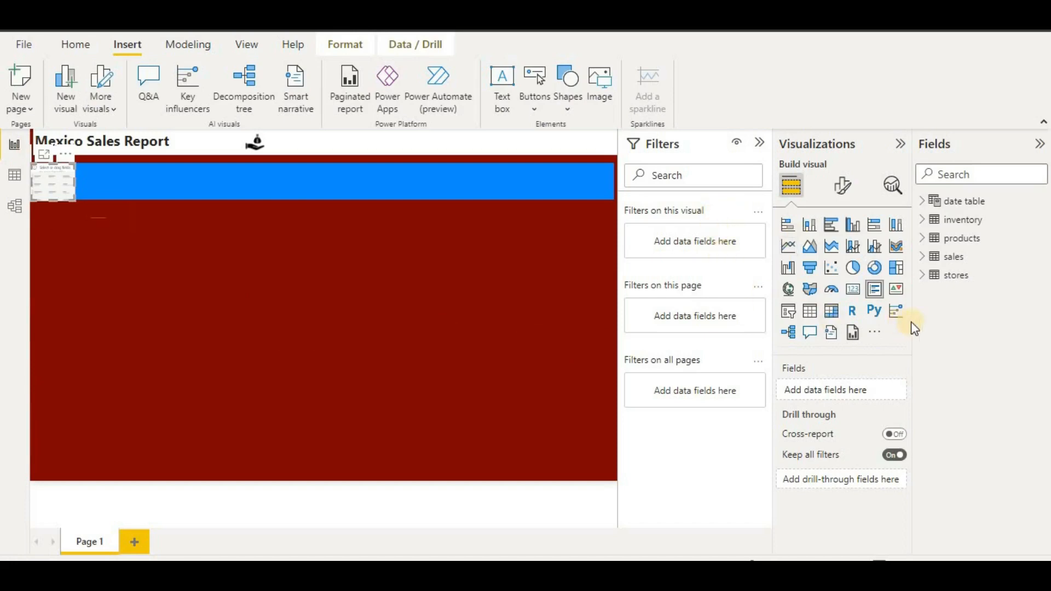
# - Add the sales field to the card, make its callout value bold and widen the card
pyautogui.click(923, 256)
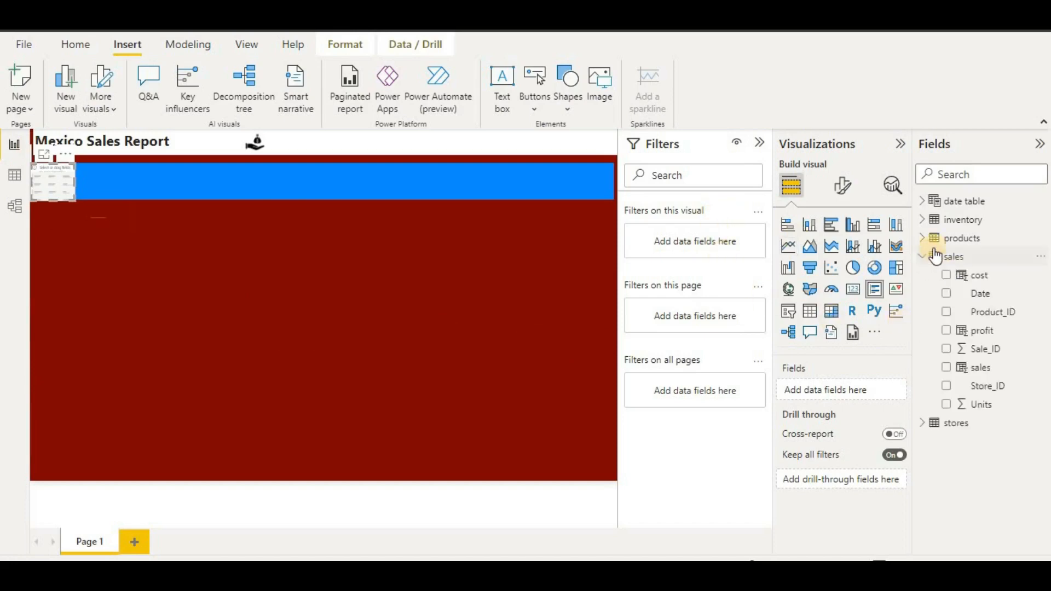
pyautogui.moveTo(953, 367); pyautogui.dragTo(62, 188)
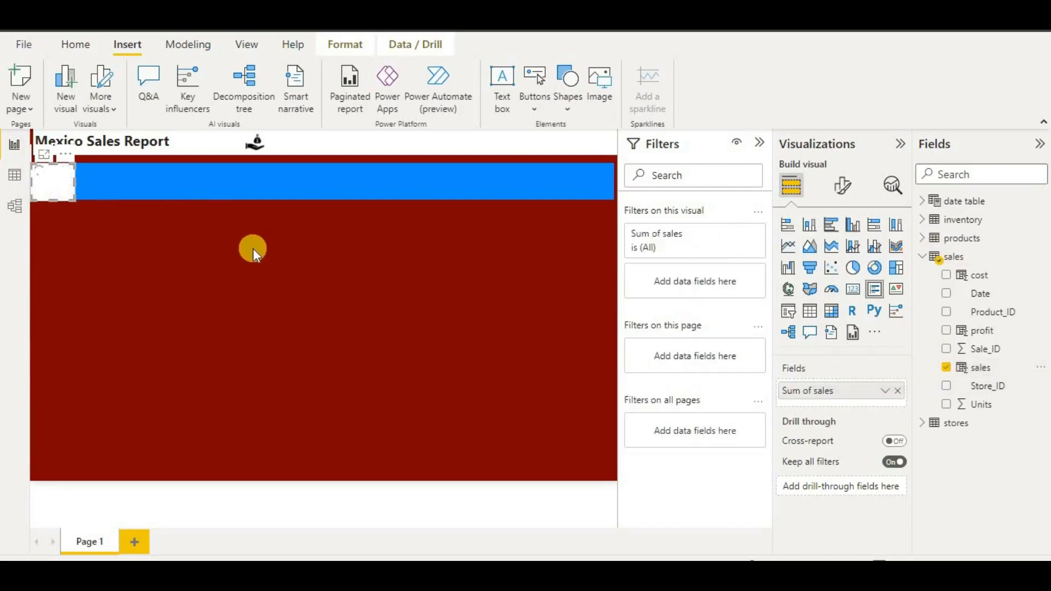
pyautogui.click(843, 189)
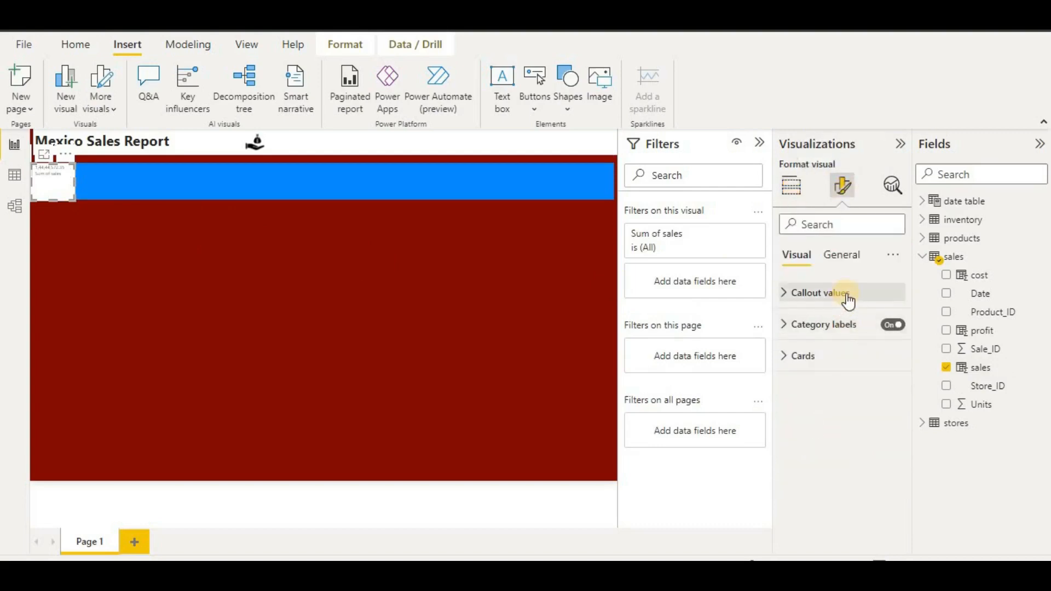
pyautogui.click(847, 296)
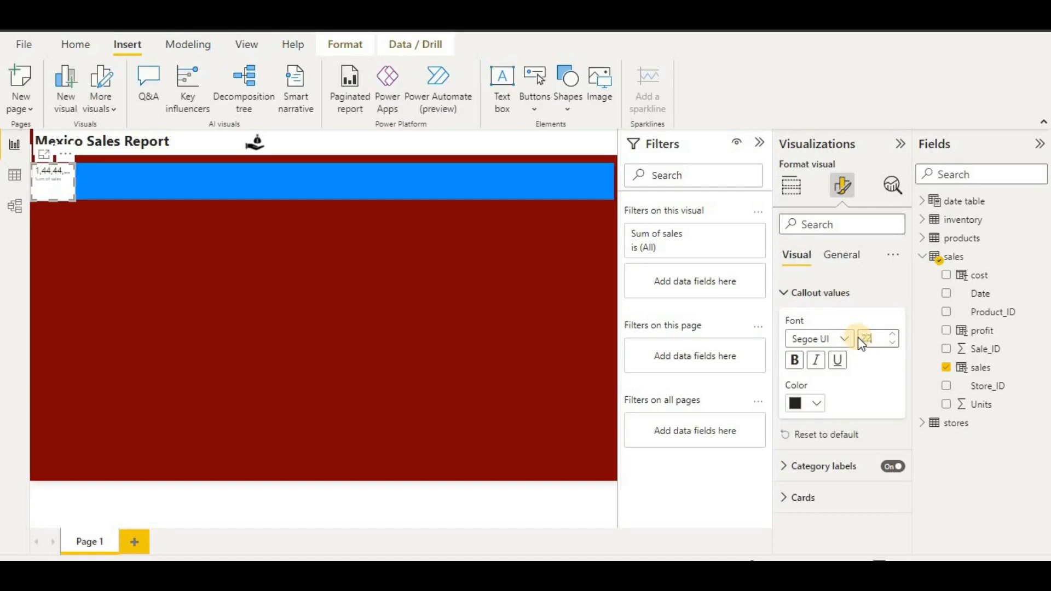
pyautogui.click(794, 361)
pyautogui.moveTo(75, 181); pyautogui.dragTo(112, 180)
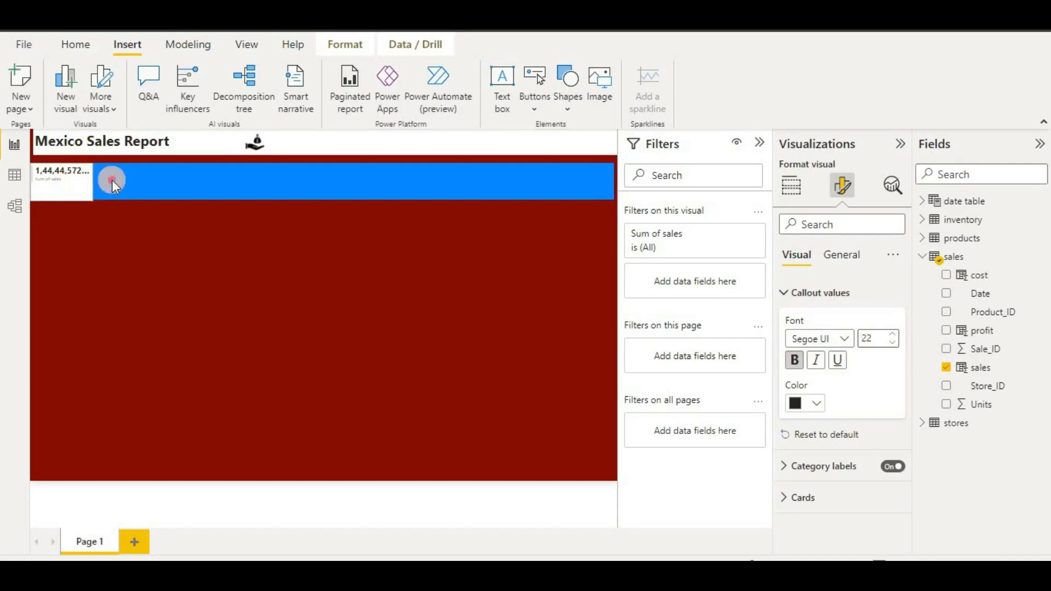
pyautogui.click(809, 297)
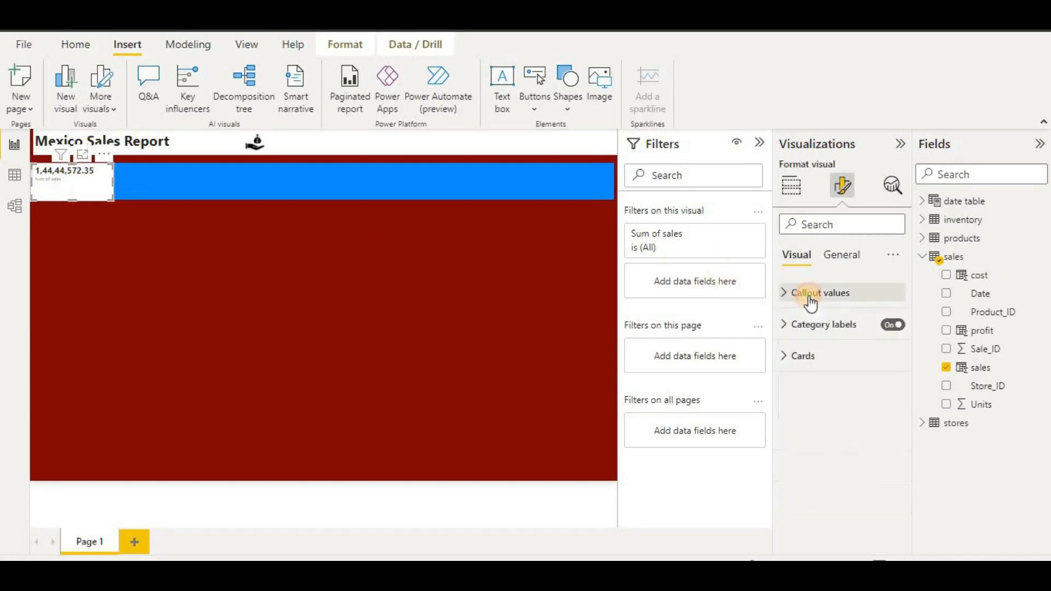
# - Make the card's category label bold at font size 22
pyautogui.click(839, 257)
pyautogui.click(839, 329)
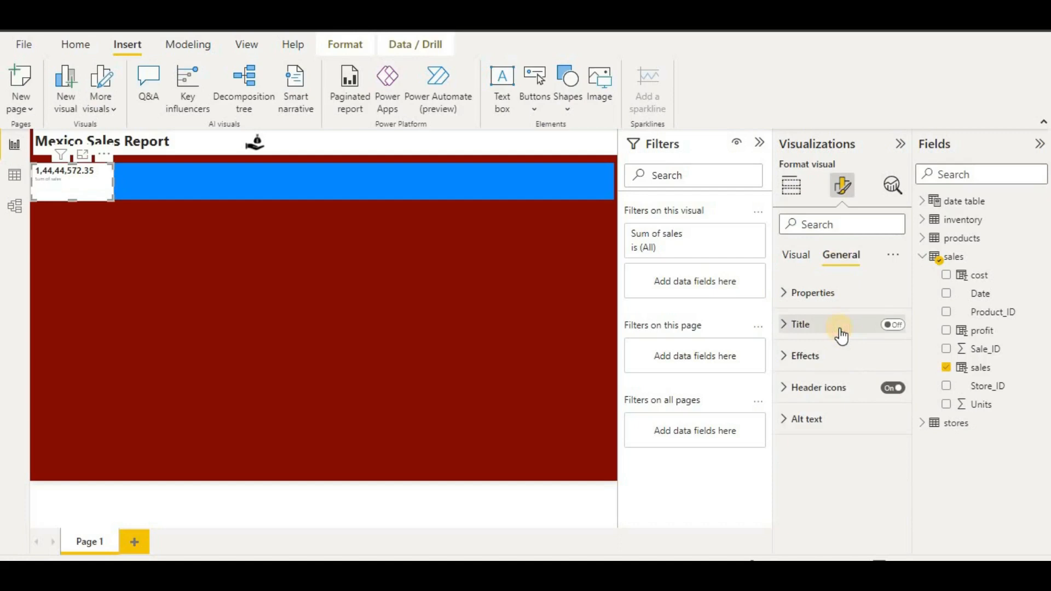
pyautogui.click(839, 327)
pyautogui.click(807, 258)
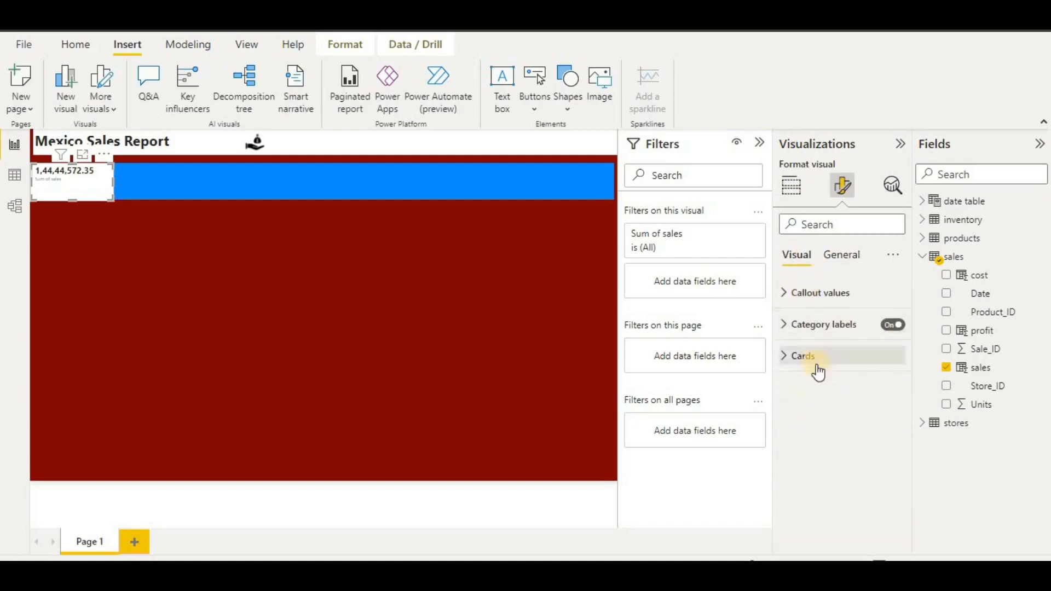
pyautogui.click(816, 329)
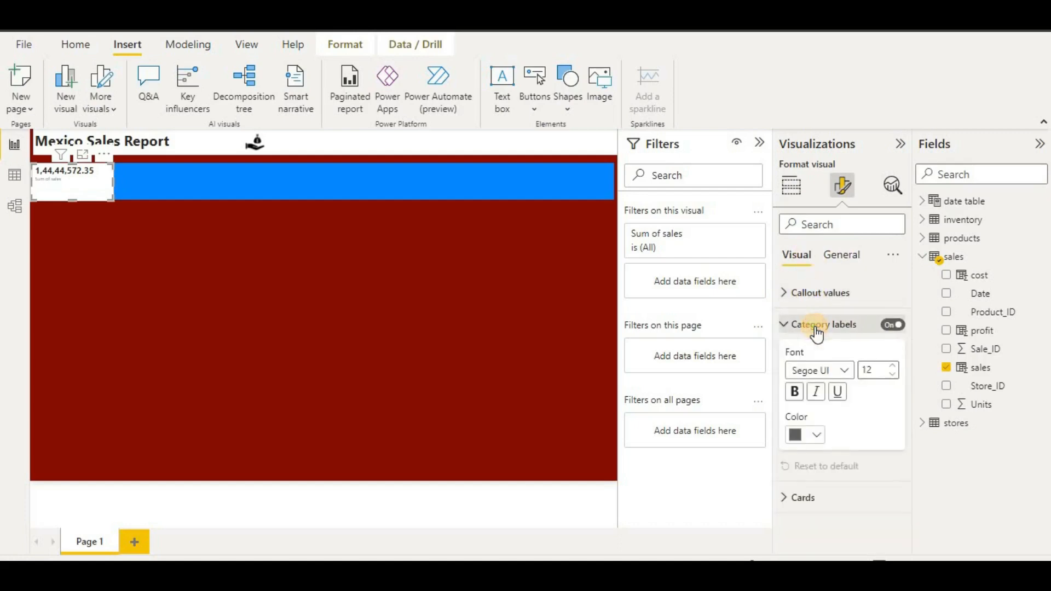
pyautogui.click(795, 392)
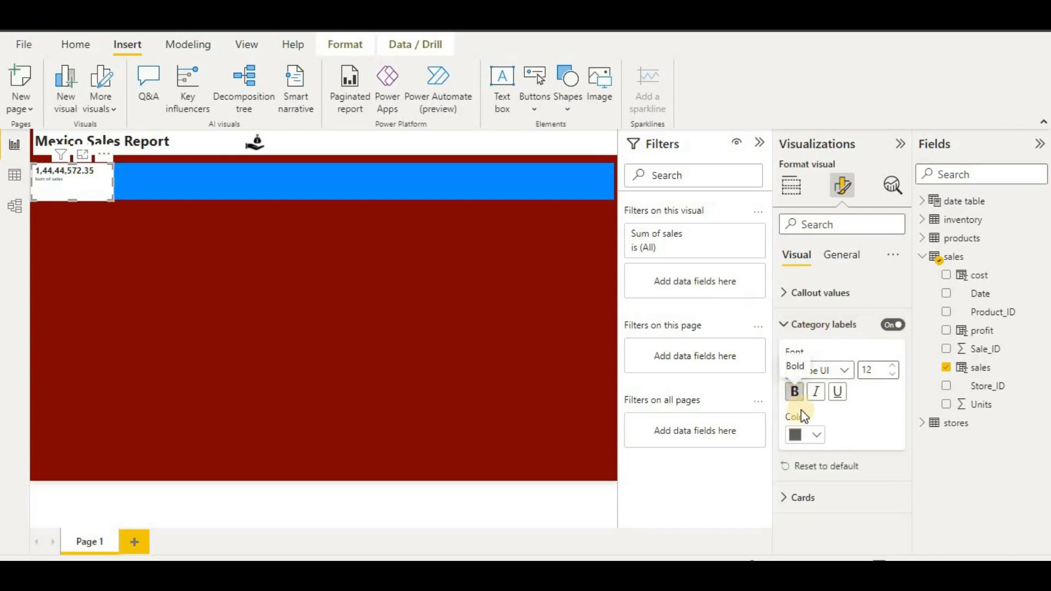
pyautogui.moveTo(876, 374); pyautogui.dragTo(855, 373)
pyautogui.write('22')
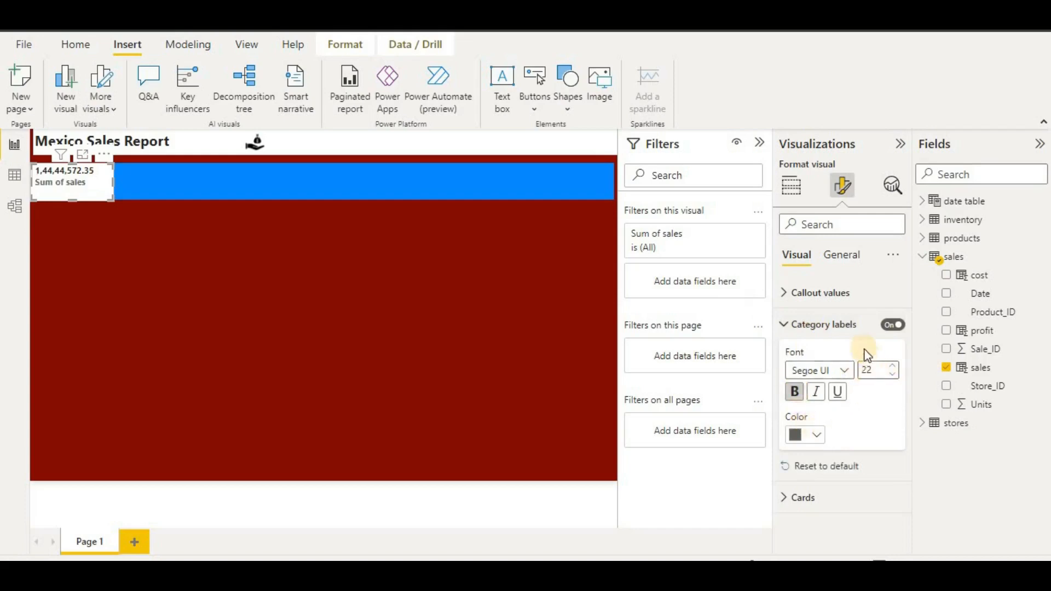
pyautogui.click(848, 294)
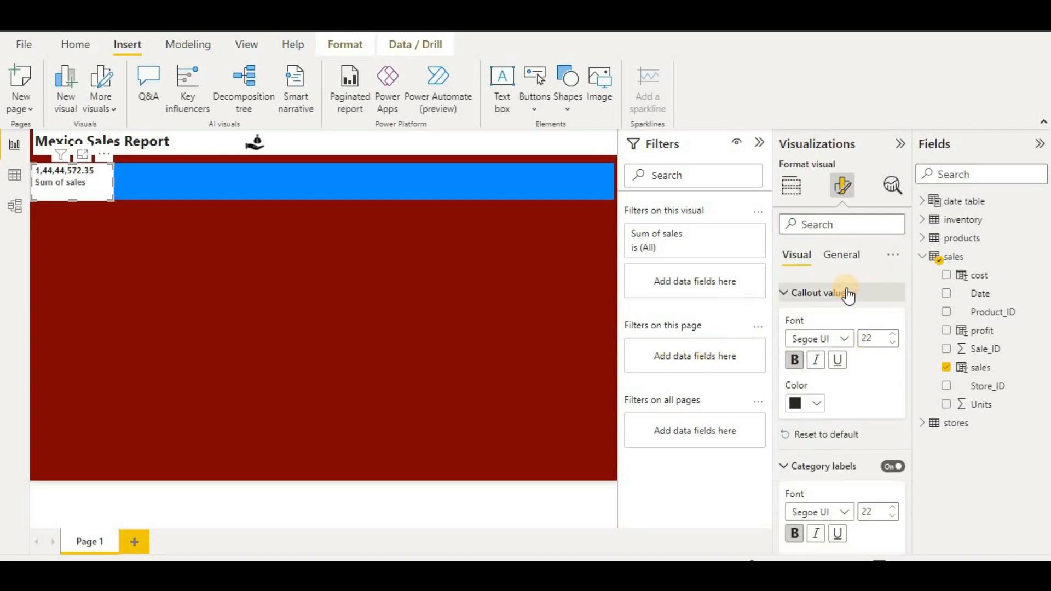
pyautogui.click(792, 189)
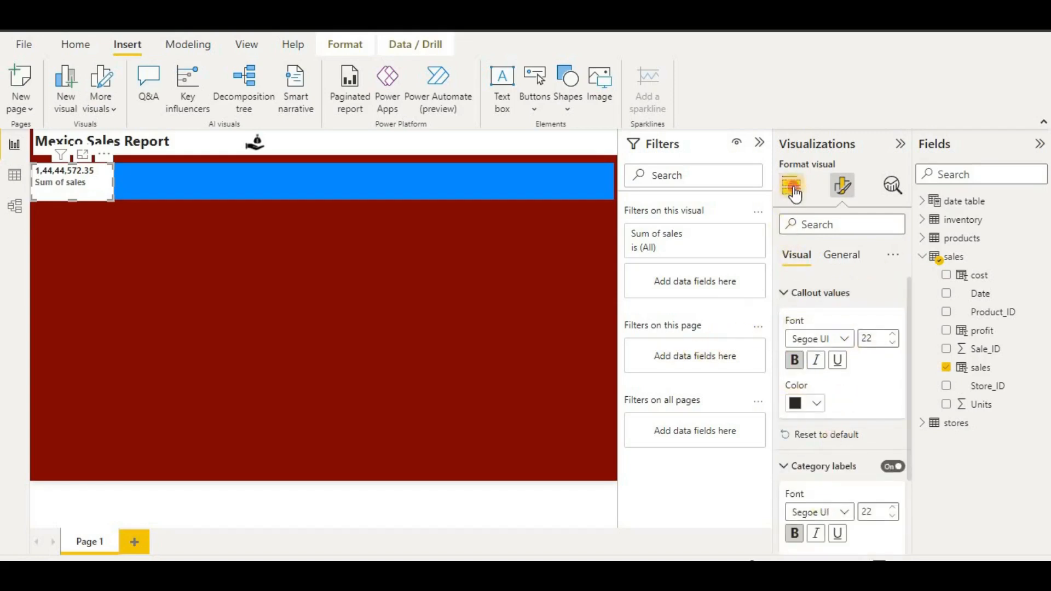
# - Rename the card's Sum of sales field to 'sales' by removing the 'Sum of' prefix
pyautogui.click(811, 392)
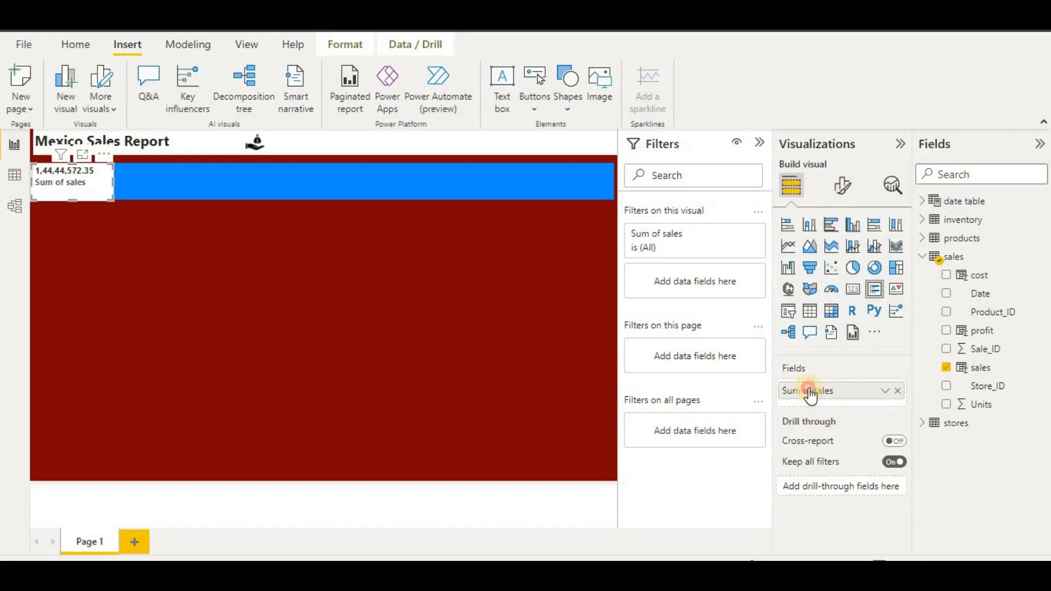
pyautogui.doubleClick(810, 392)
pyautogui.click(815, 390)
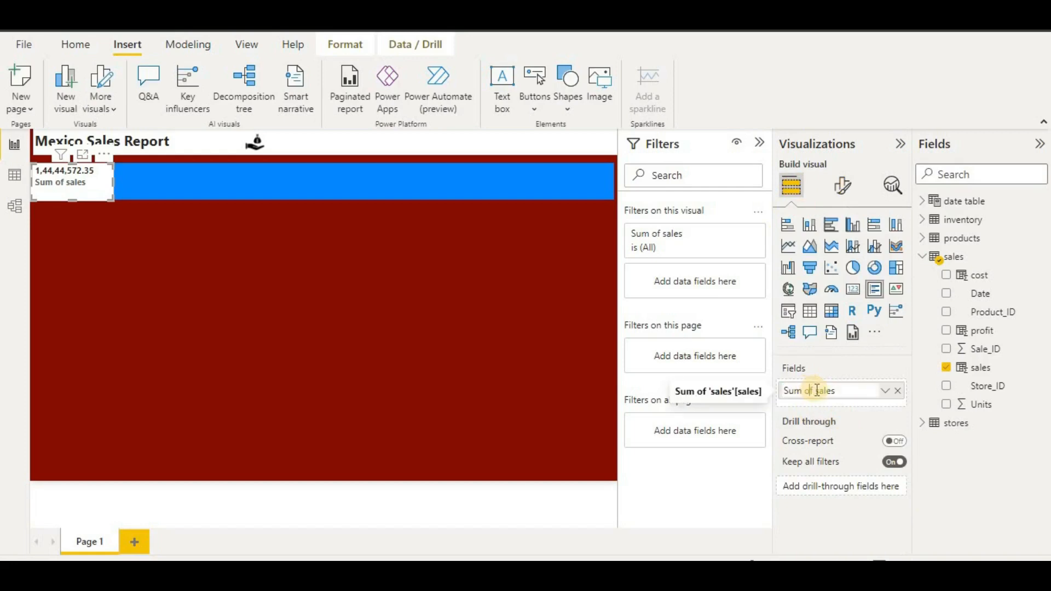
pyautogui.moveTo(816, 391); pyautogui.dragTo(777, 389)
pyautogui.press('BackSpace')
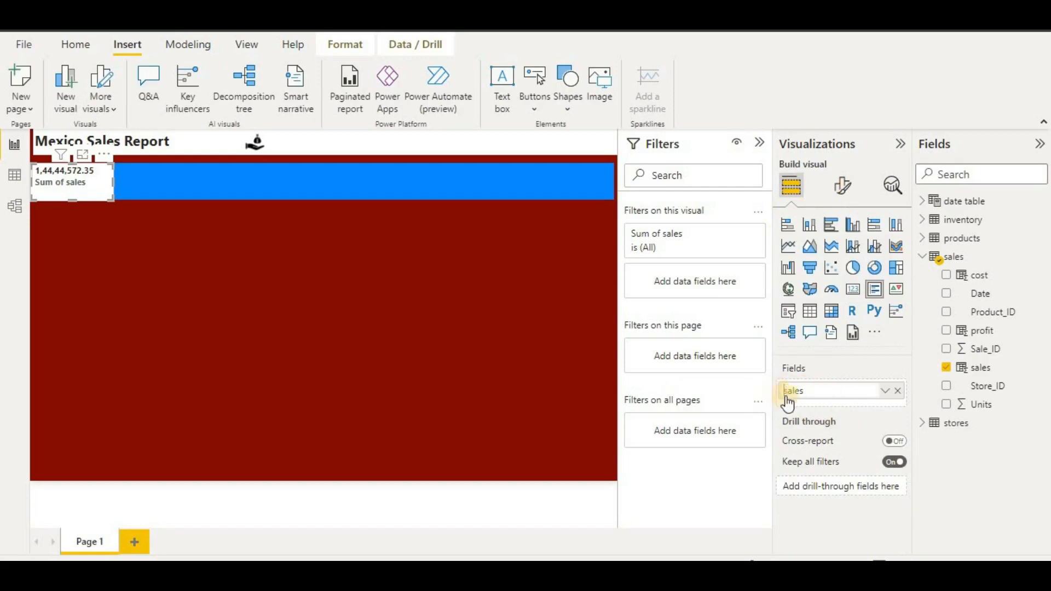
pyautogui.click(457, 291)
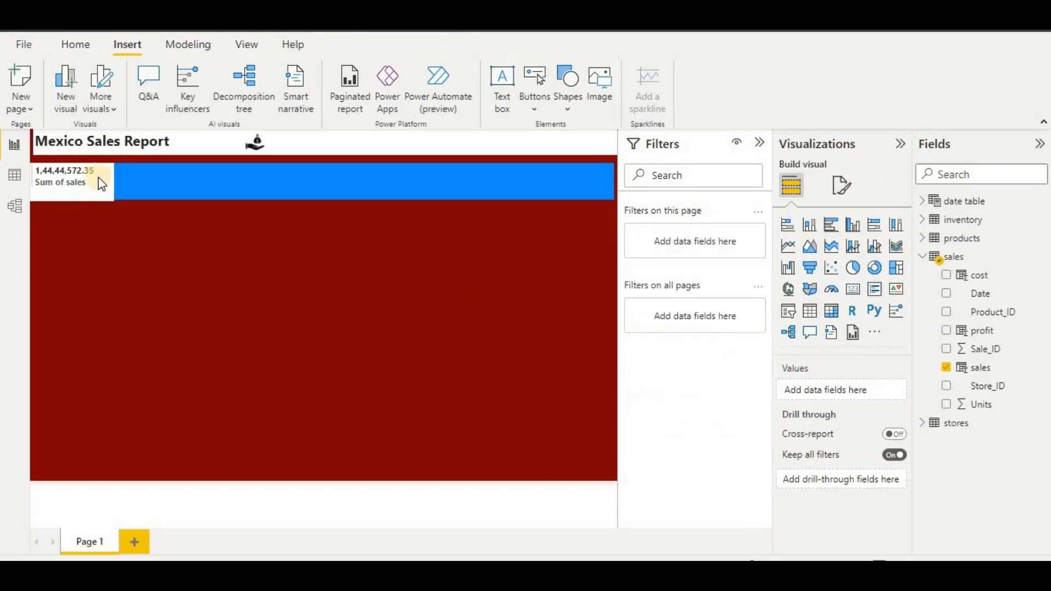
# - Copy and paste the sales card, spacing the copies along the blue header band
pyautogui.moveTo(99, 177)
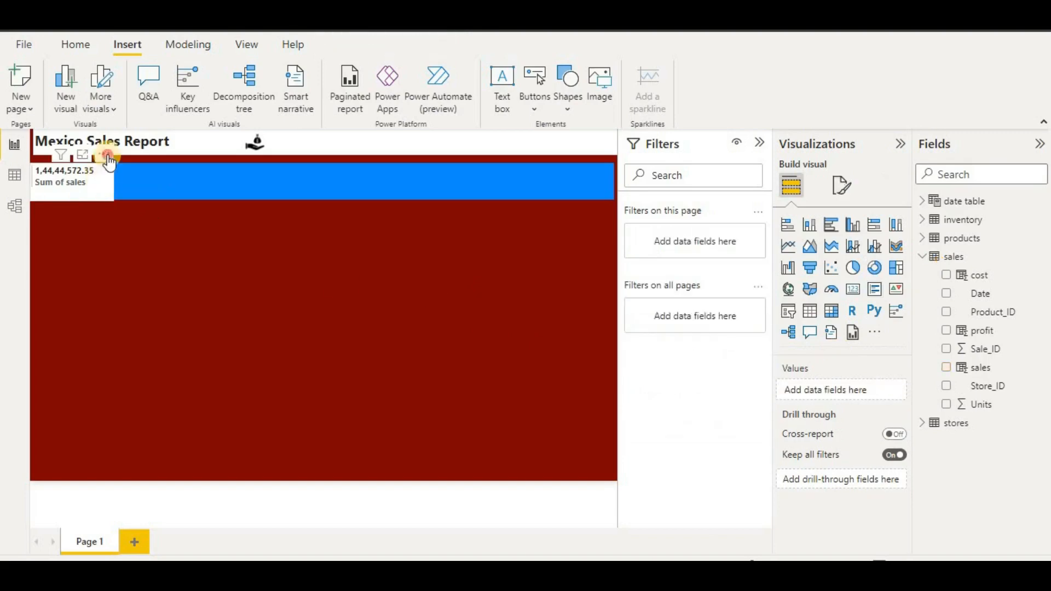
pyautogui.click(108, 156)
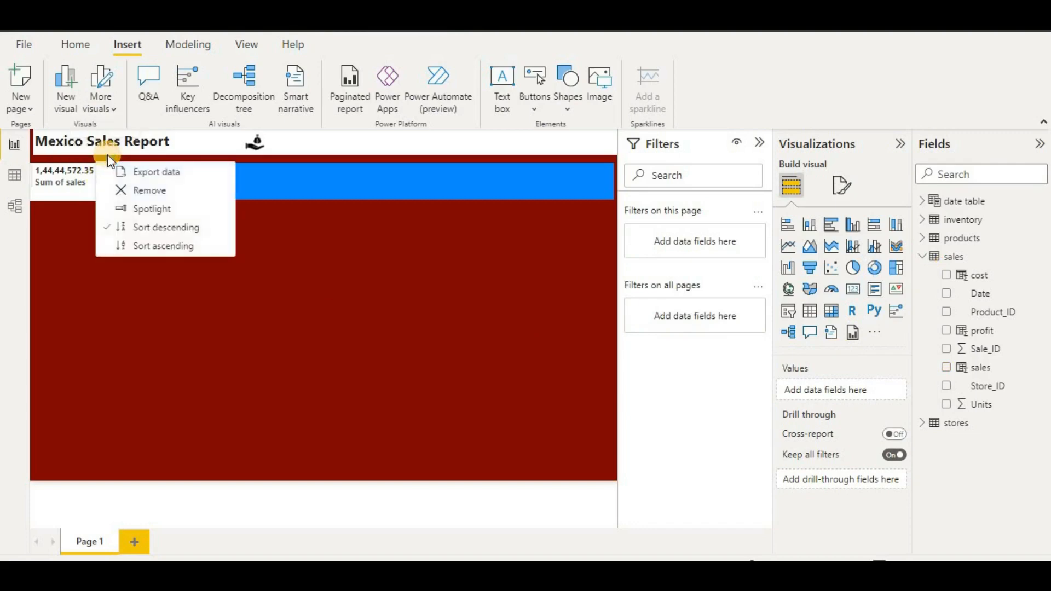
pyautogui.click(60, 186)
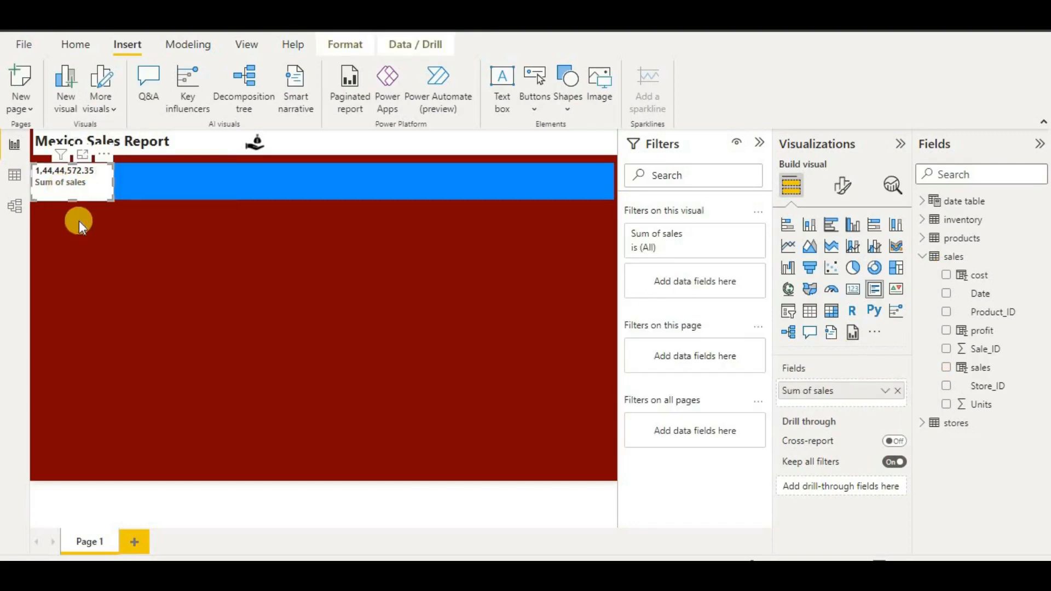
pyautogui.moveTo(83, 198); pyautogui.dragTo(249, 192)
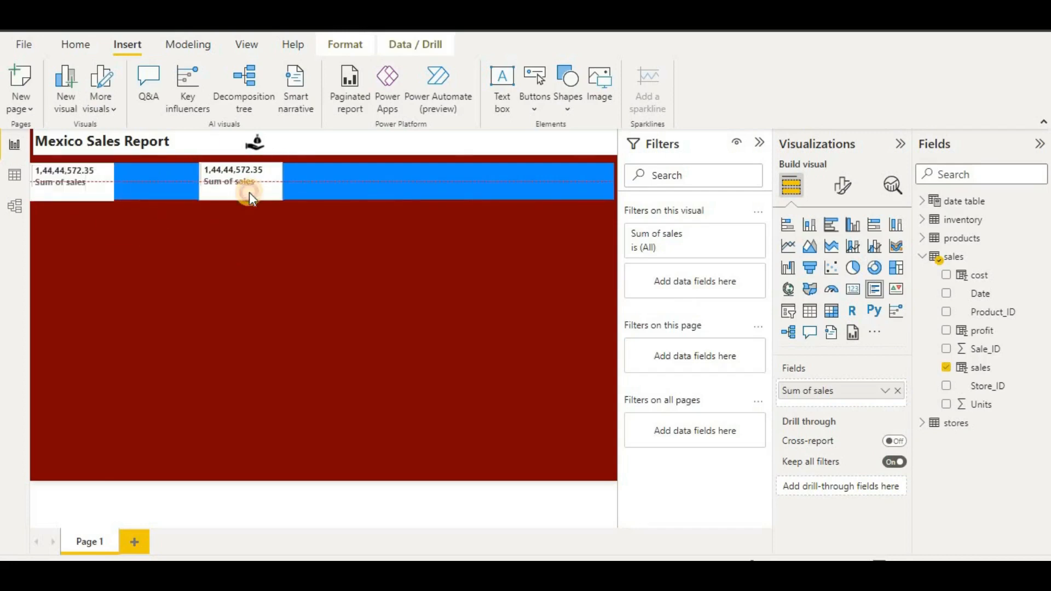
pyautogui.hotkey('ctrl', 'c')
pyautogui.hotkey('ctrl', 'v')
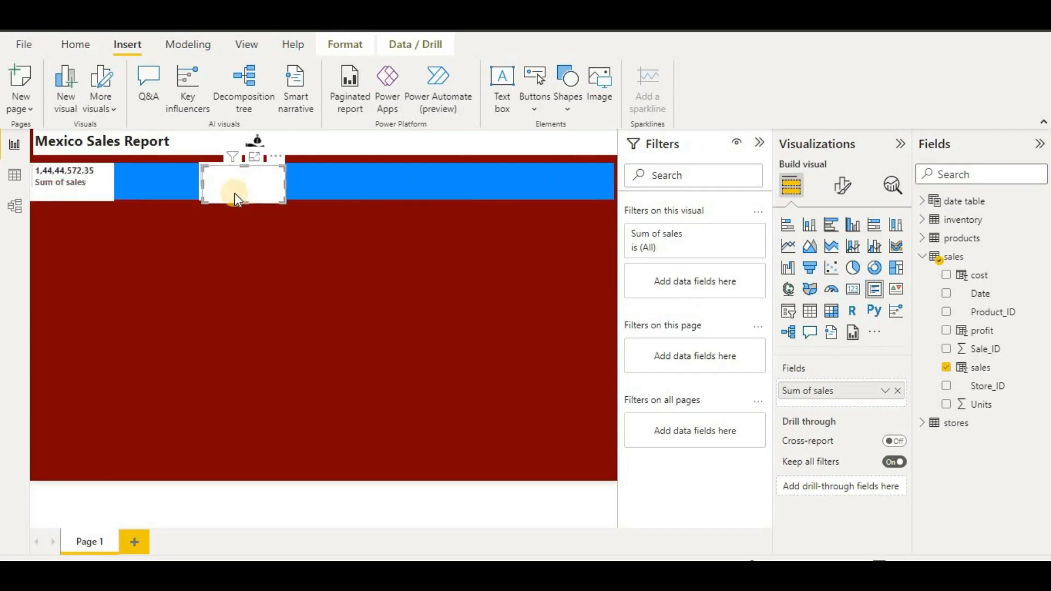
pyautogui.moveTo(234, 193); pyautogui.dragTo(585, 192)
pyautogui.hotkey('ctrl', 'v')
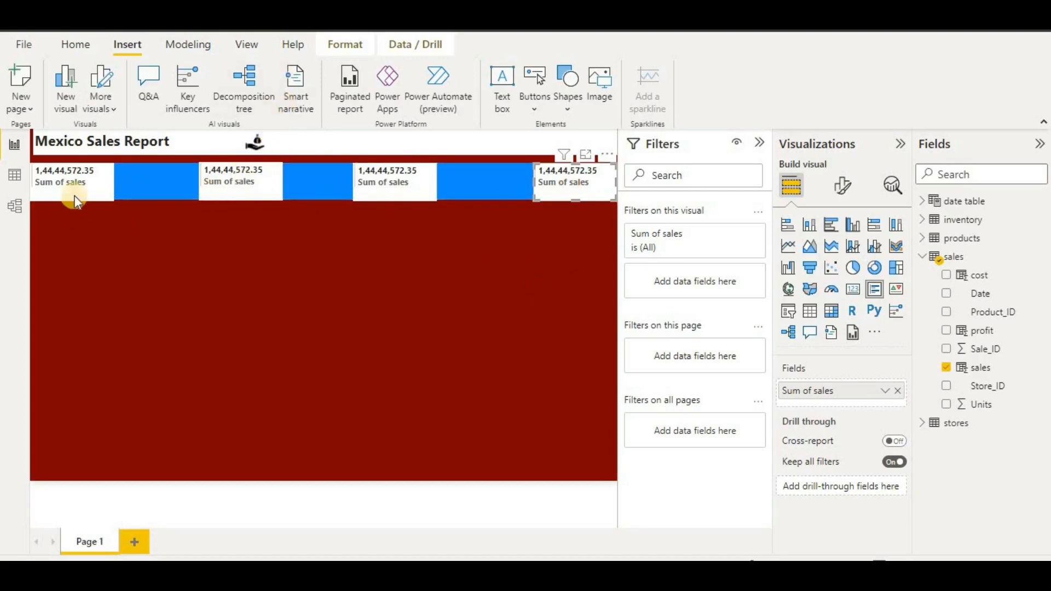
# - Strip the 'Sum of' prefix from the first card's field name
pyautogui.doubleClick(815, 392)
pyautogui.moveTo(819, 392); pyautogui.dragTo(771, 389)
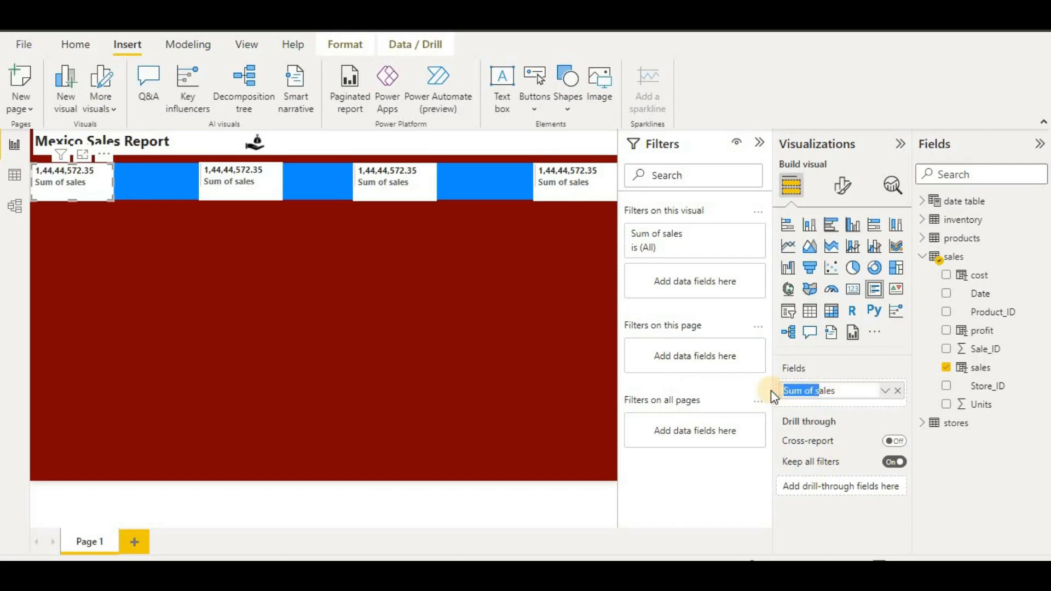
pyautogui.press('BackSpace')
pyautogui.write('S')
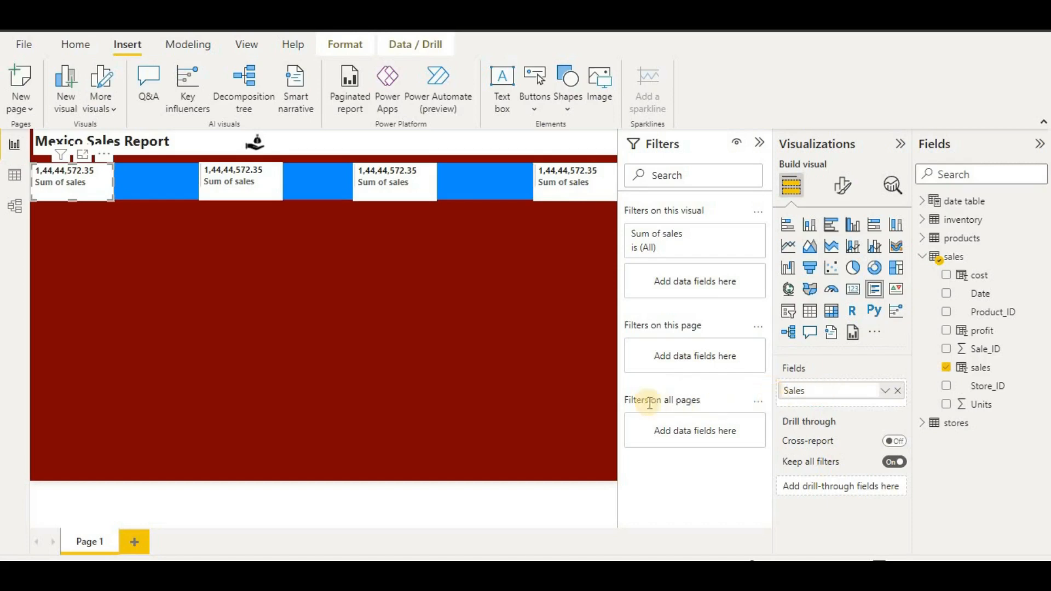
pyautogui.click(211, 217)
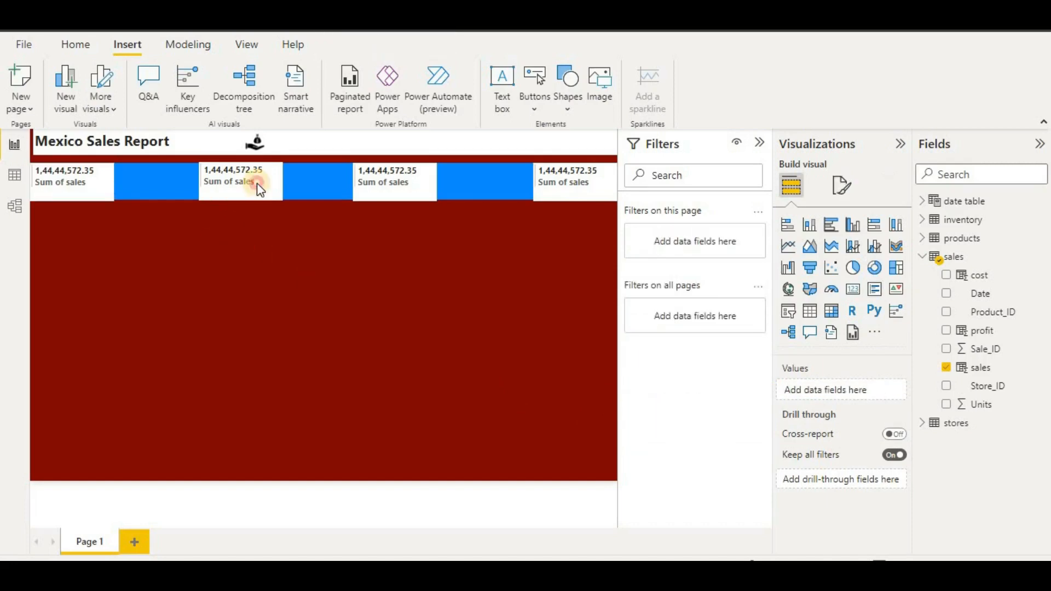
# - Replace the second card's sales field with profit and rename it 'profit'
pyautogui.click(248, 182)
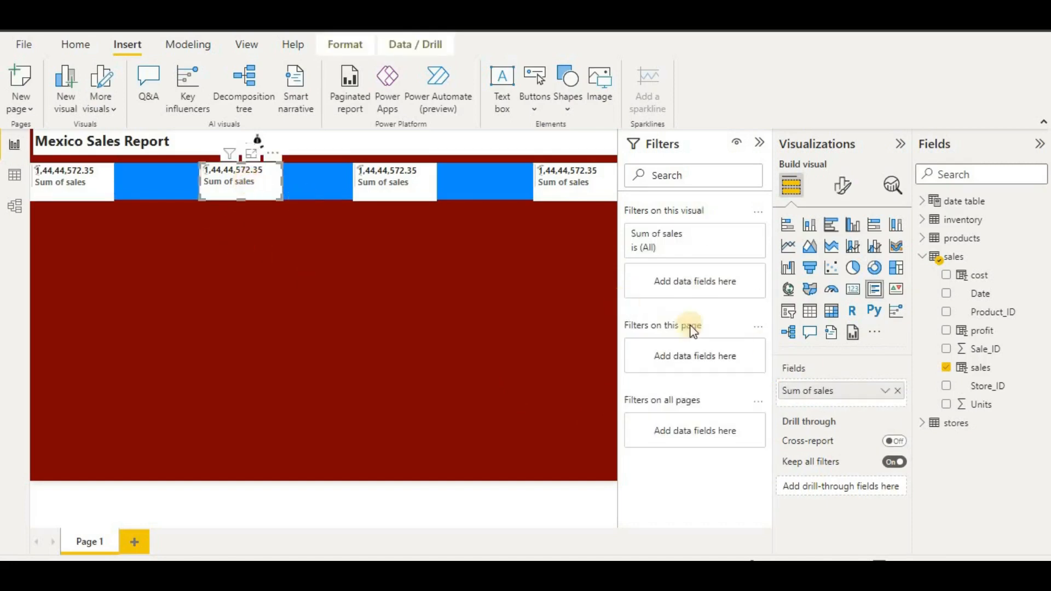
pyautogui.click(897, 390)
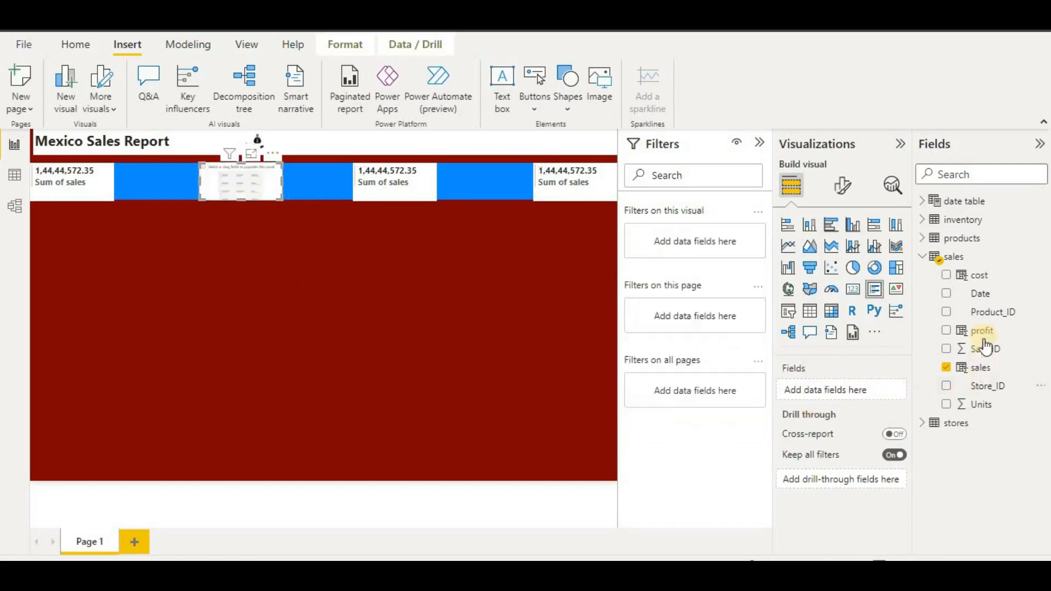
pyautogui.moveTo(985, 346); pyautogui.dragTo(849, 397)
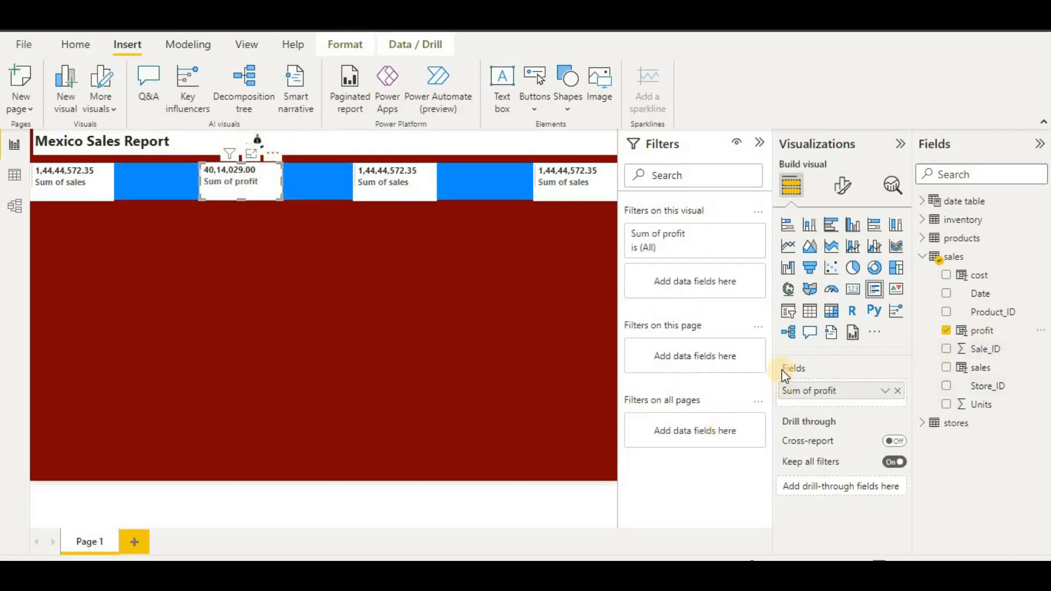
pyautogui.doubleClick(817, 395)
pyautogui.click(817, 390)
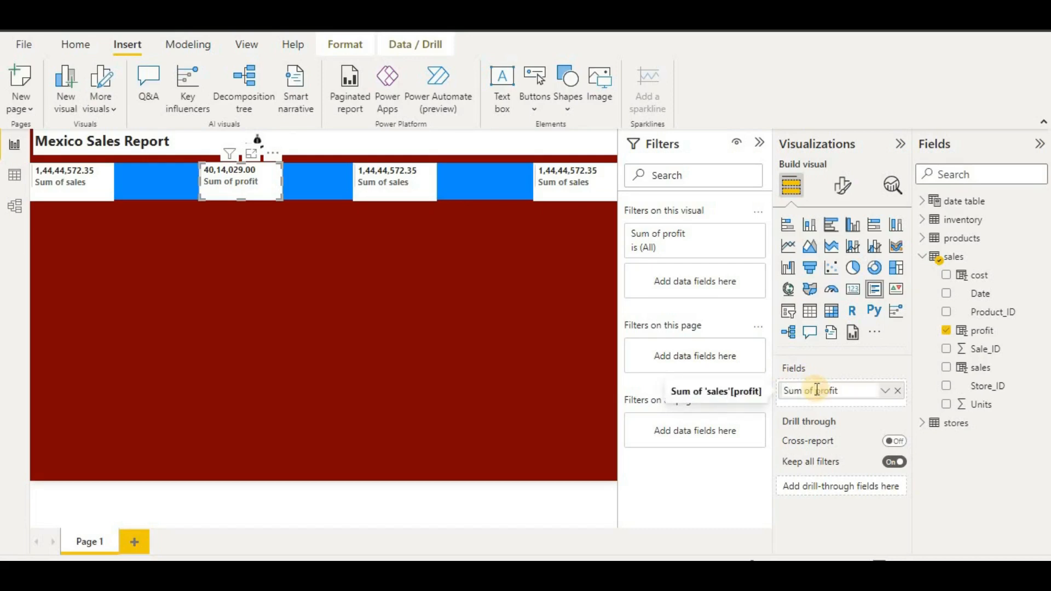
pyautogui.press('BackSpace')
pyautogui.press('BackSpace')
pyautogui.press('BackSpace')
pyautogui.press('BackSpace')
pyautogui.press('BackSpace')
pyautogui.press('BackSpace')
pyautogui.press('BackSpace')
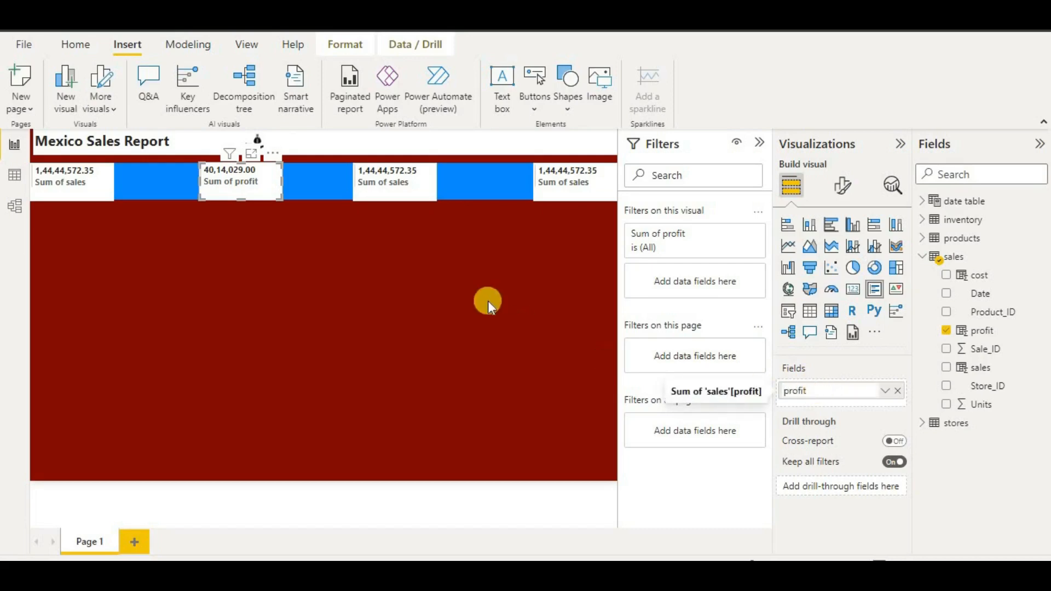
pyautogui.click(487, 300)
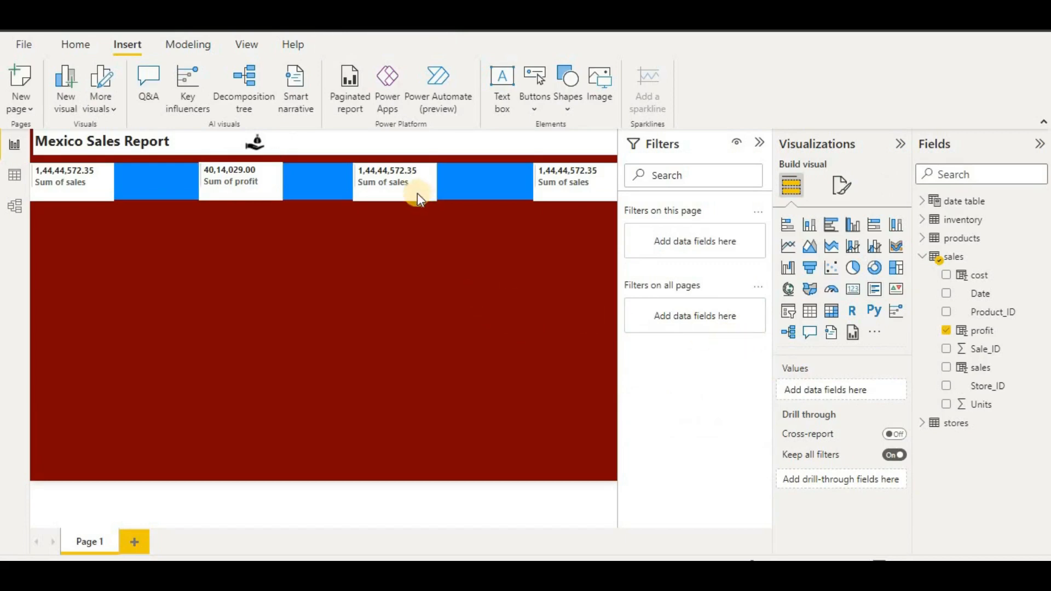
pyautogui.click(246, 188)
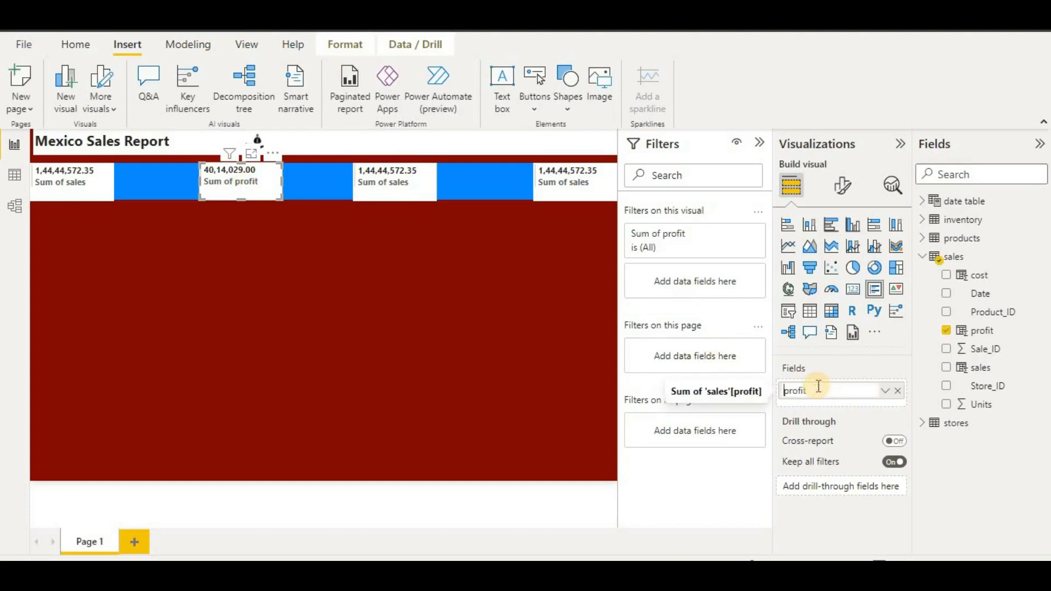
pyautogui.press('Return')
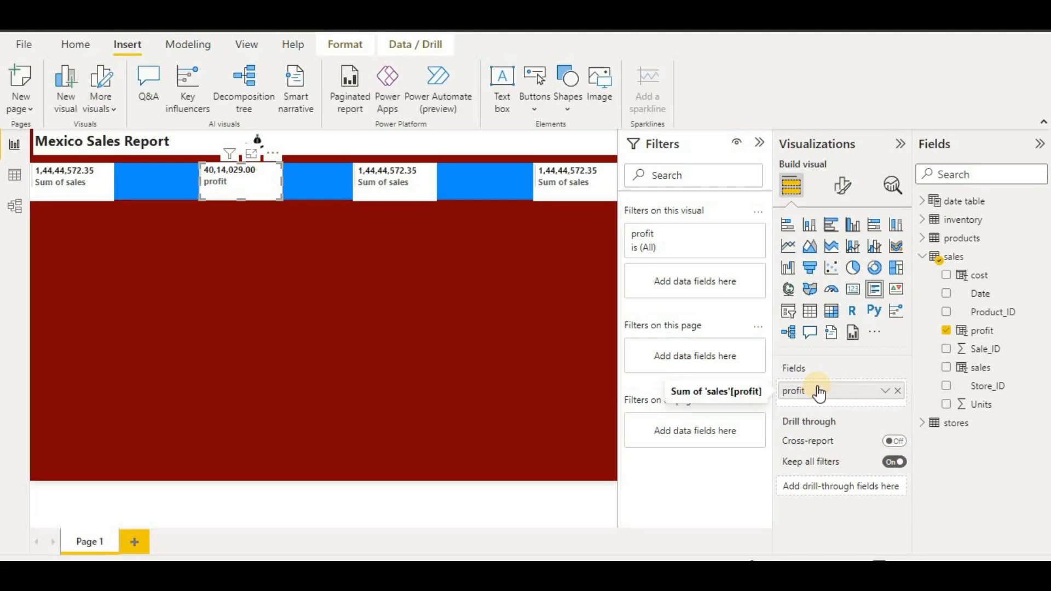
# - Swap the third card's sales field for cost and rename it 'cost'
pyautogui.click(418, 191)
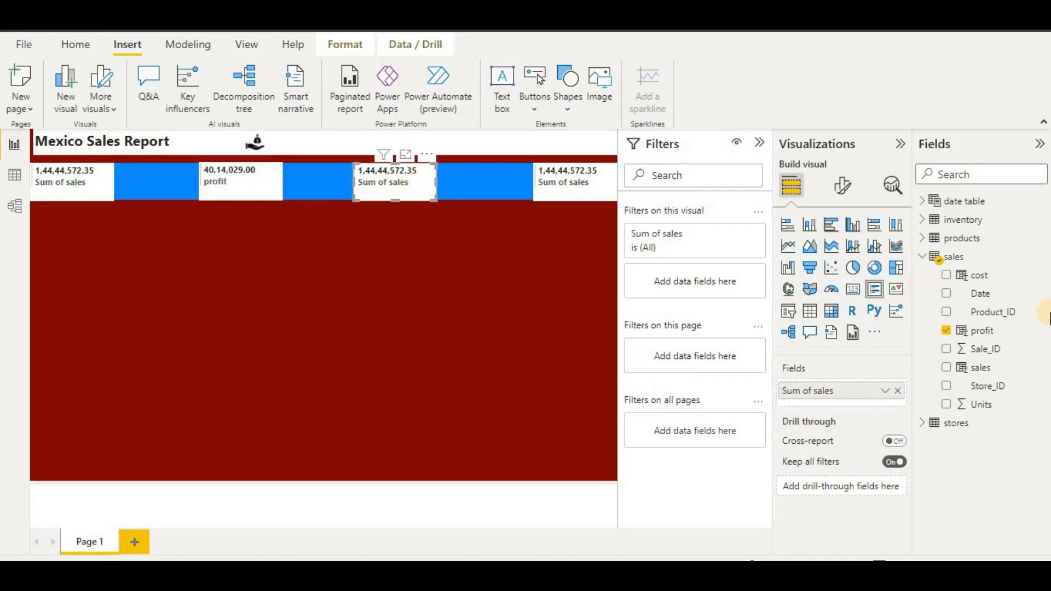
pyautogui.click(897, 391)
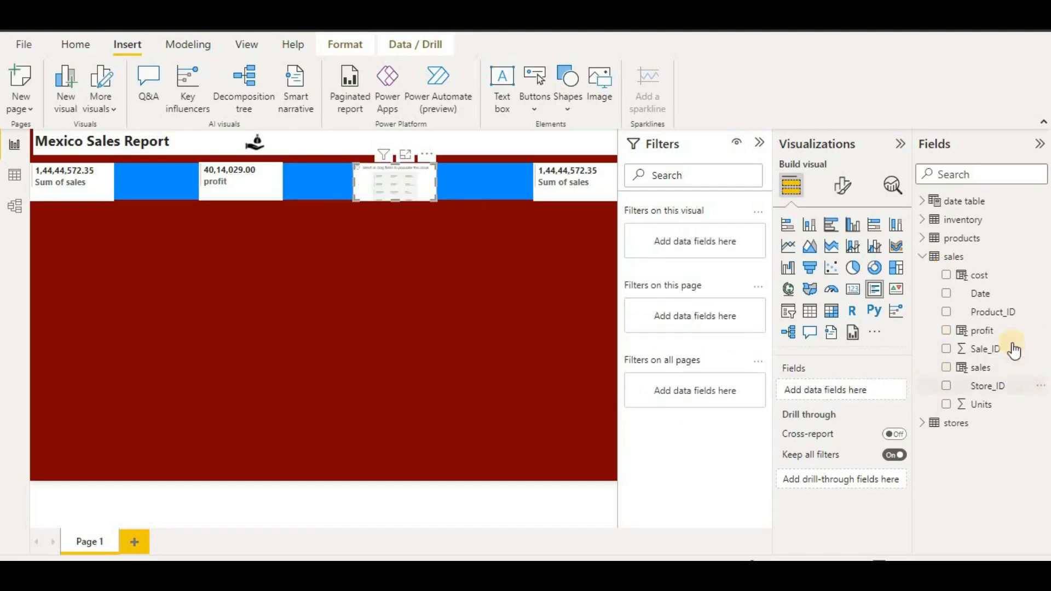
pyautogui.moveTo(944, 283); pyautogui.dragTo(835, 390)
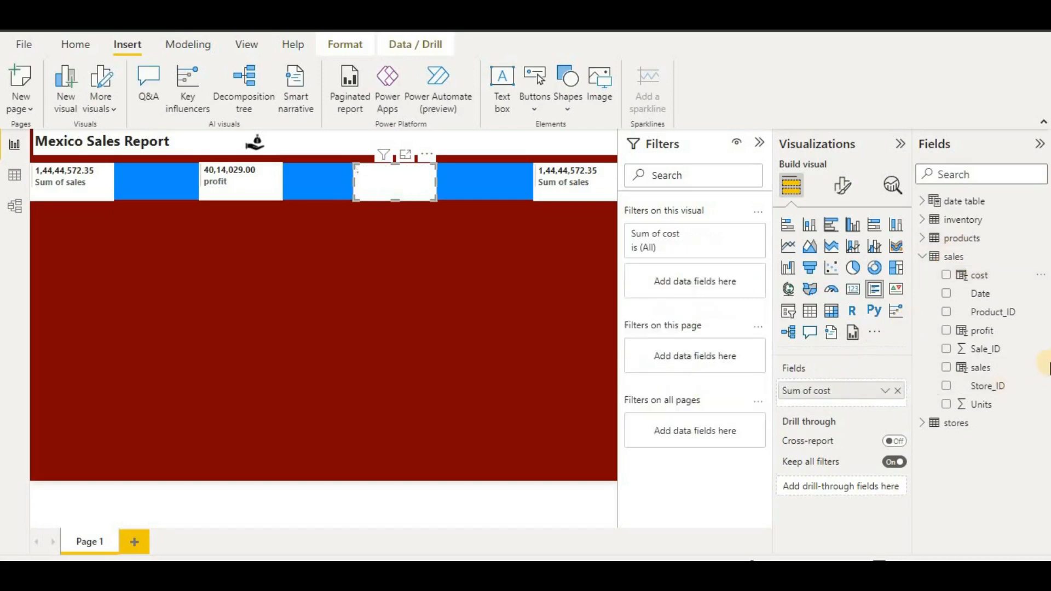
pyautogui.doubleClick(816, 391)
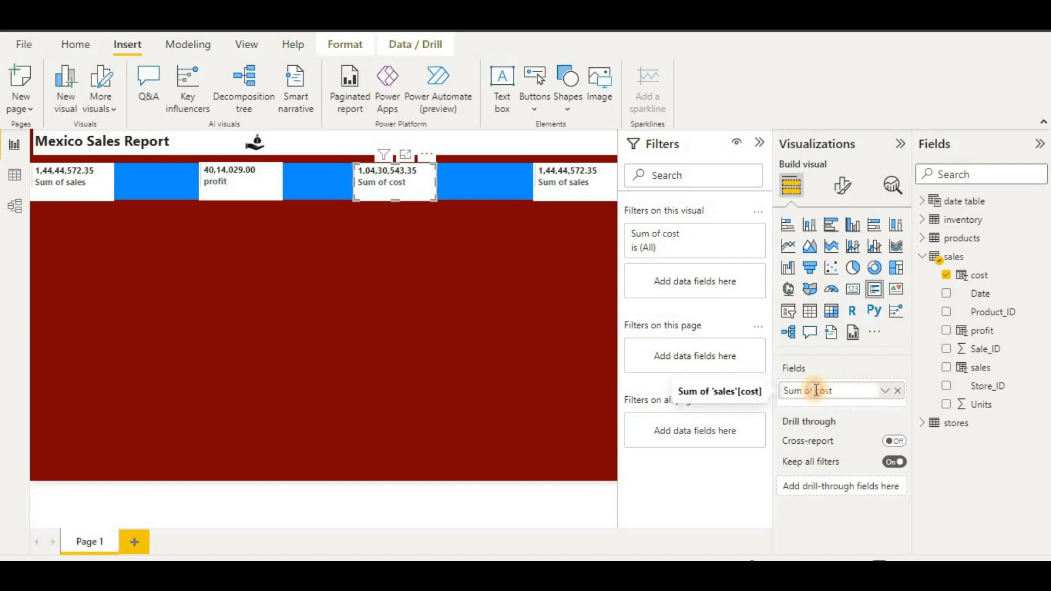
pyautogui.moveTo(816, 391); pyautogui.dragTo(785, 390)
pyautogui.press('BackSpace')
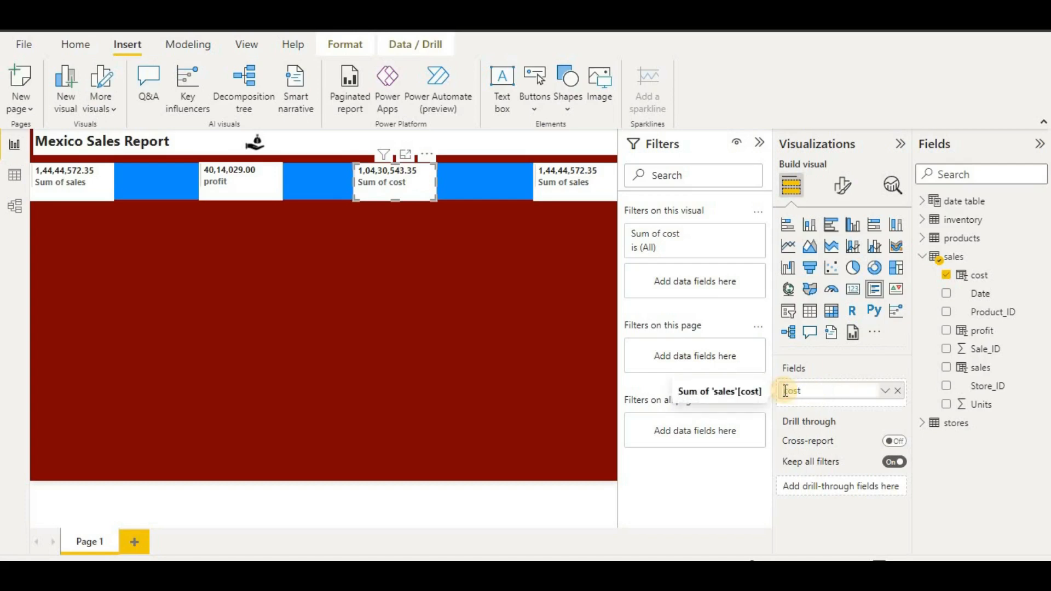
pyautogui.press('Return')
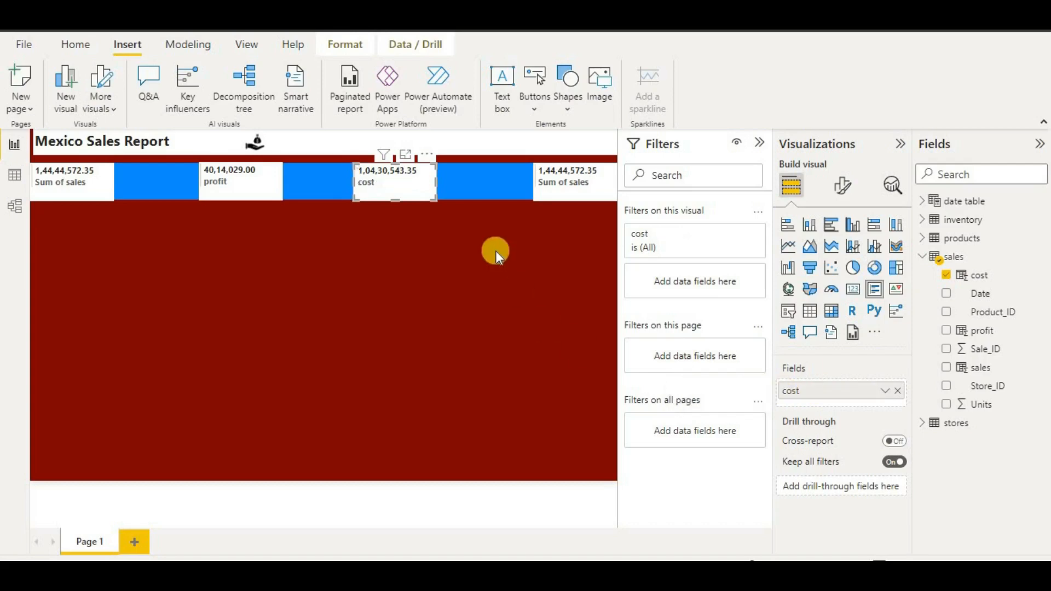
# - Swap the fourth card's field for Units from the products table and name it 'Units'
pyautogui.click(924, 238)
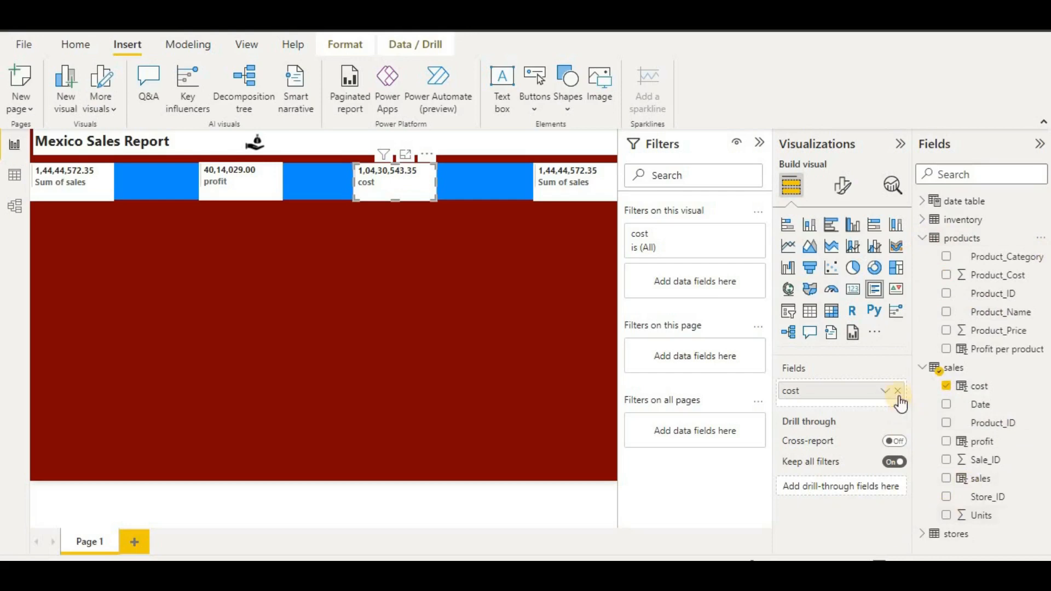
pyautogui.click(579, 186)
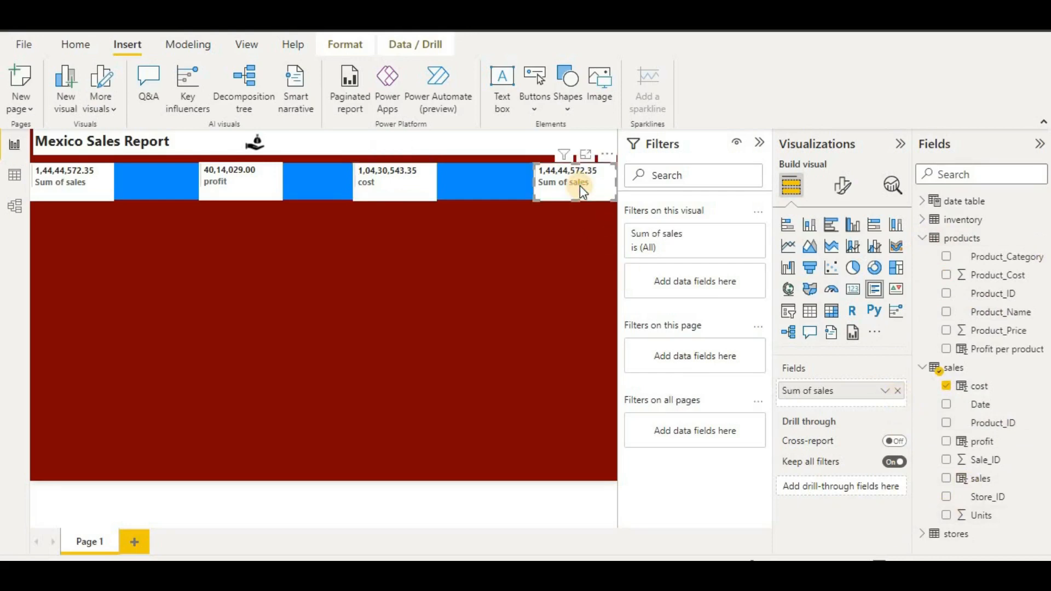
pyautogui.click(900, 390)
pyautogui.moveTo(963, 516); pyautogui.dragTo(836, 406)
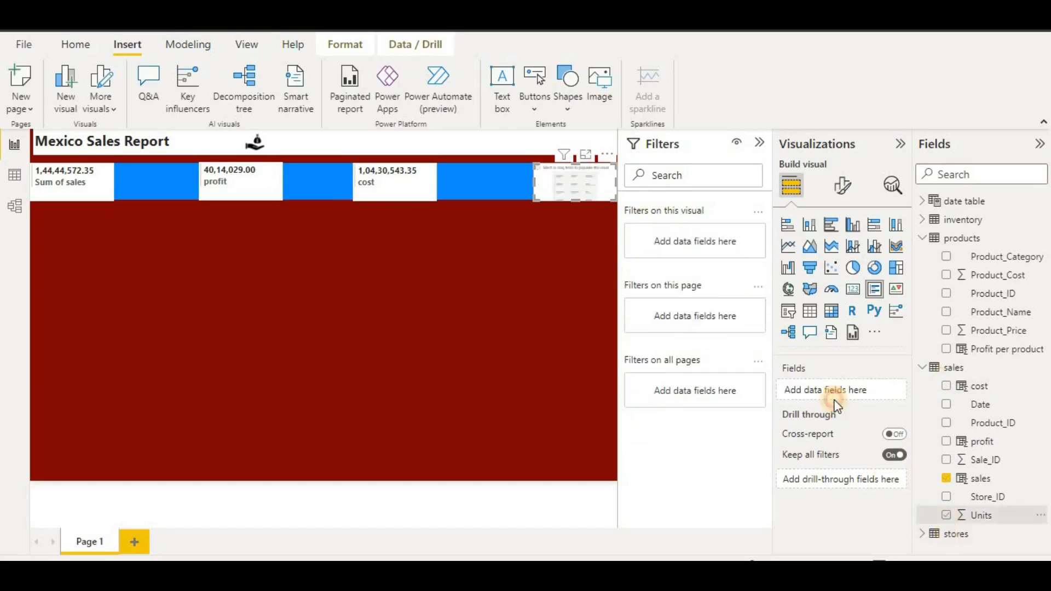
pyautogui.moveTo(878, 424); pyautogui.dragTo(854, 390)
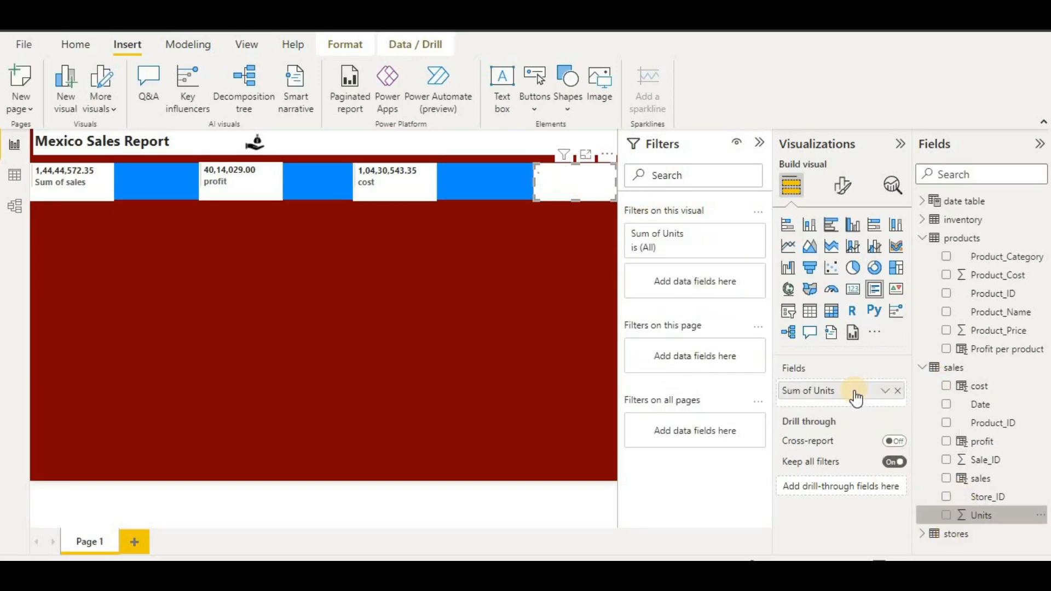
pyautogui.doubleClick(815, 392)
pyautogui.hotkey('ctrl', 'a')
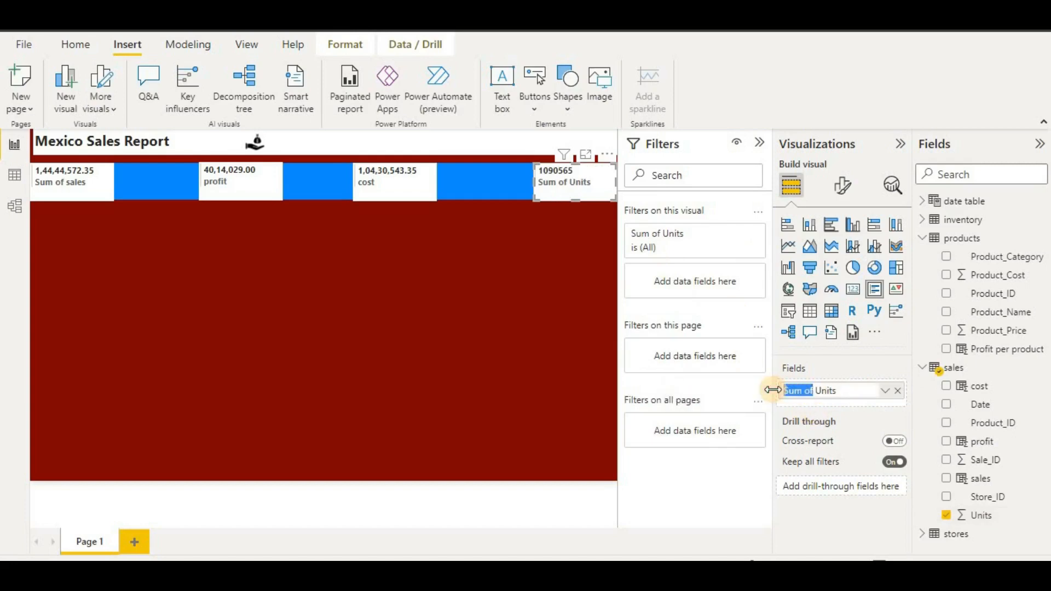
pyautogui.write('Units')
pyautogui.press('Return')
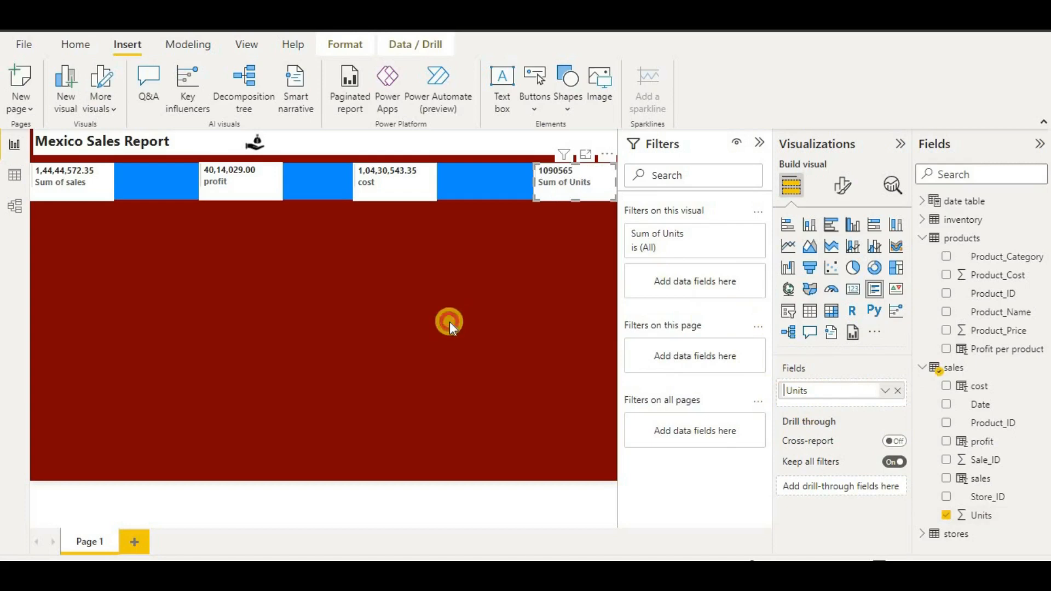
pyautogui.click(449, 321)
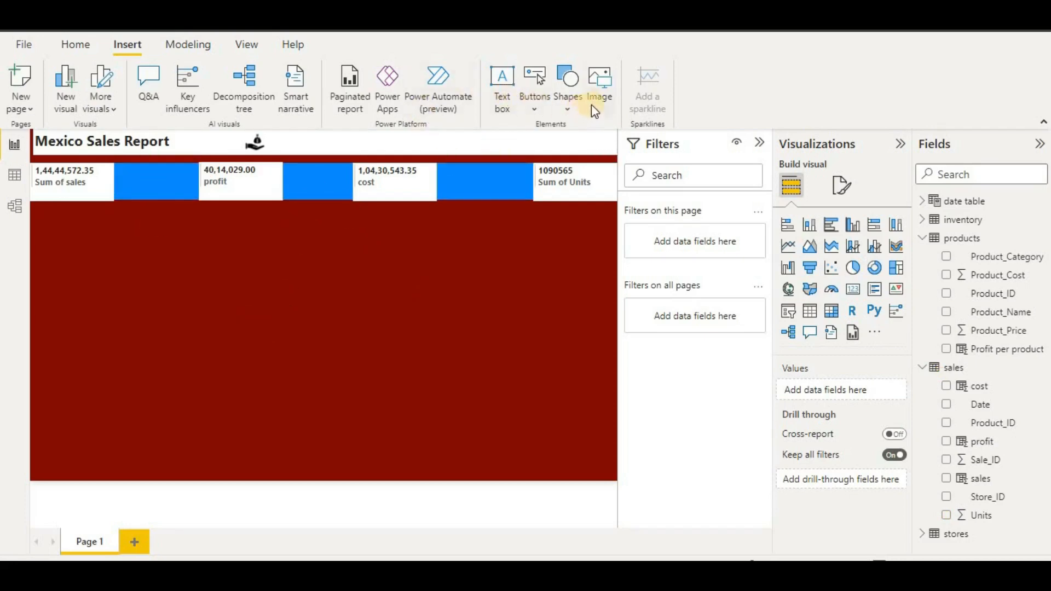
# - Insert the salary money-bag image between the sales and profit cards
pyautogui.click(603, 96)
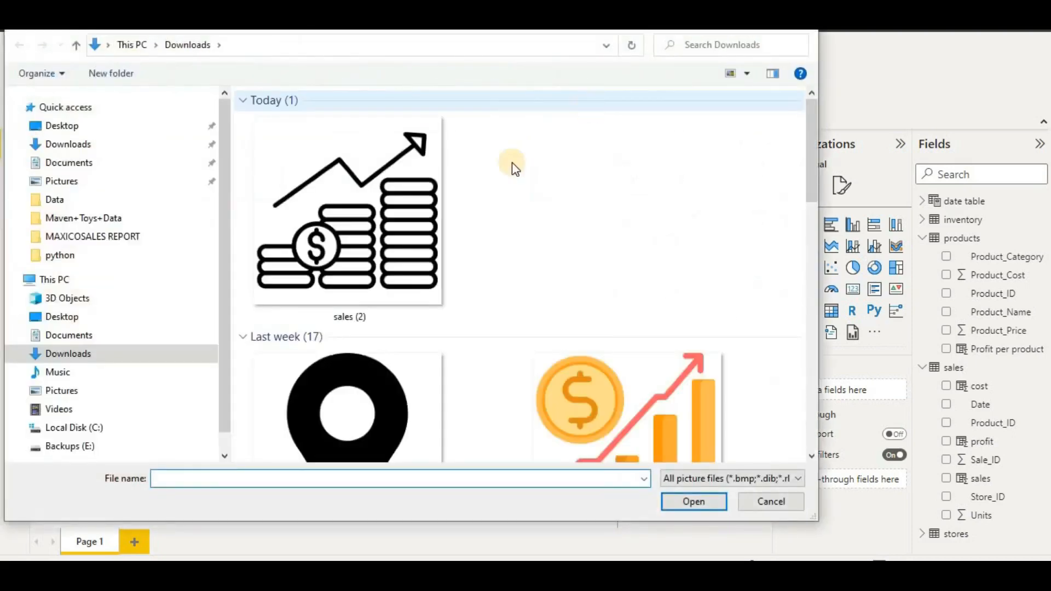
pyautogui.scroll(-10, 376, 242)
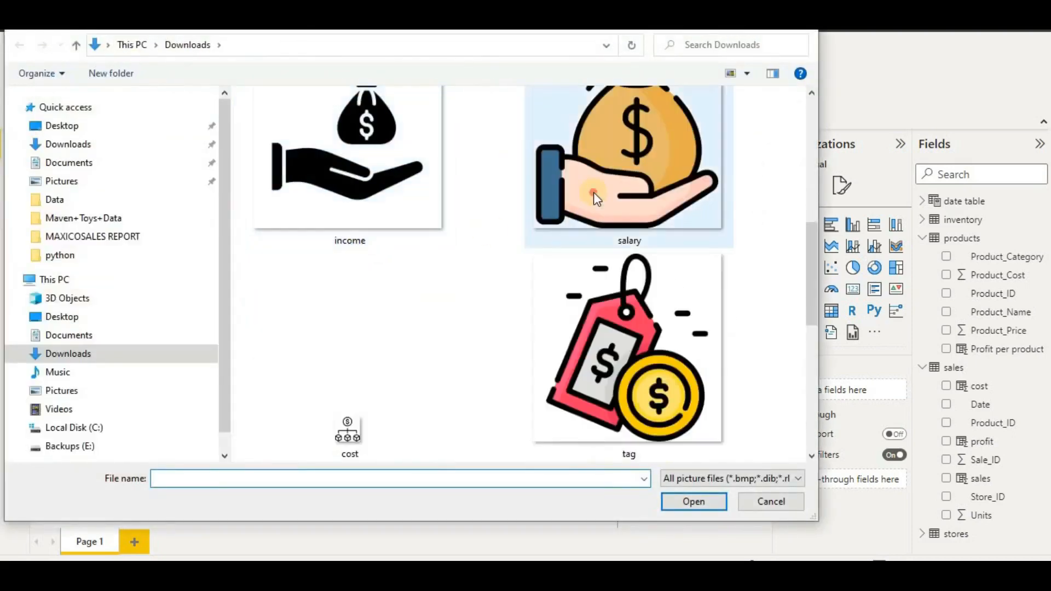
pyautogui.doubleClick(594, 192)
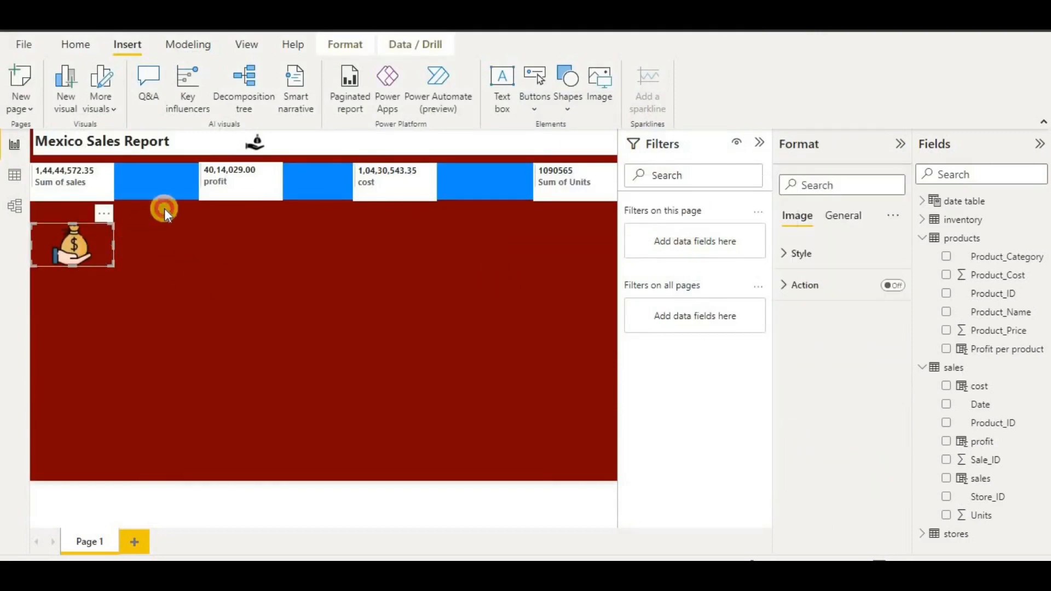
pyautogui.moveTo(165, 208); pyautogui.dragTo(168, 187)
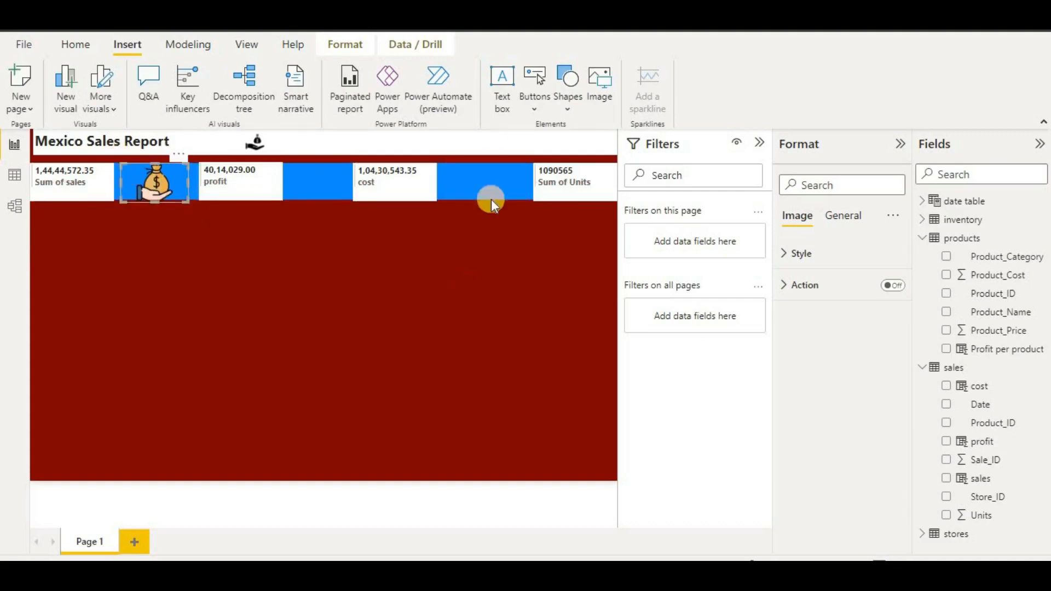
# - Insert the 'sales (2)' rising-chart image into the gap beside the cost card
pyautogui.click(593, 98)
pyautogui.scroll(-5, 413, 295)
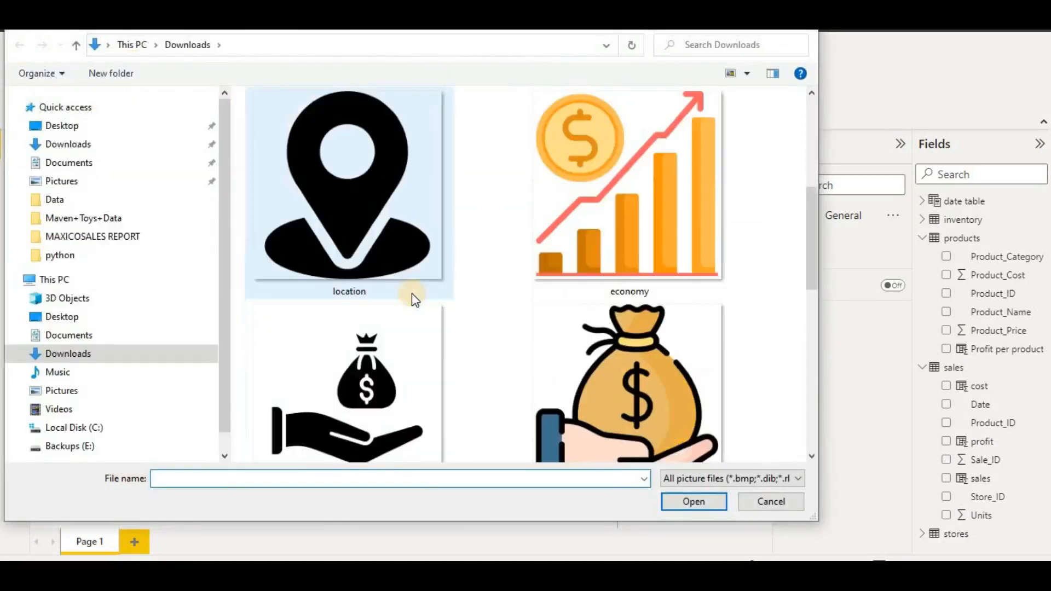
pyautogui.scroll(5, 411, 294)
pyautogui.doubleClick(392, 275)
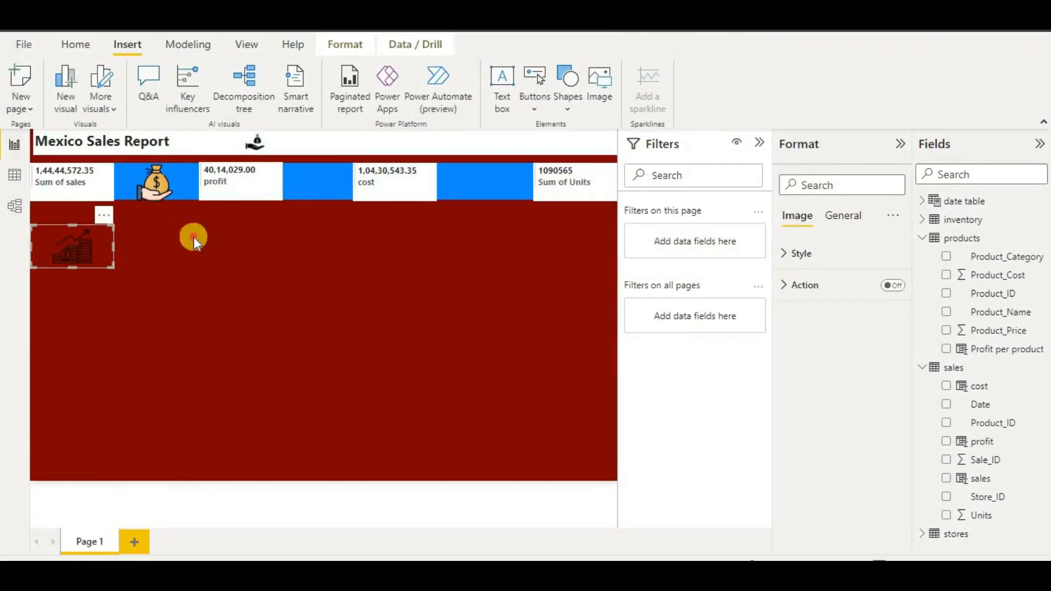
pyautogui.moveTo(193, 237); pyautogui.dragTo(304, 186)
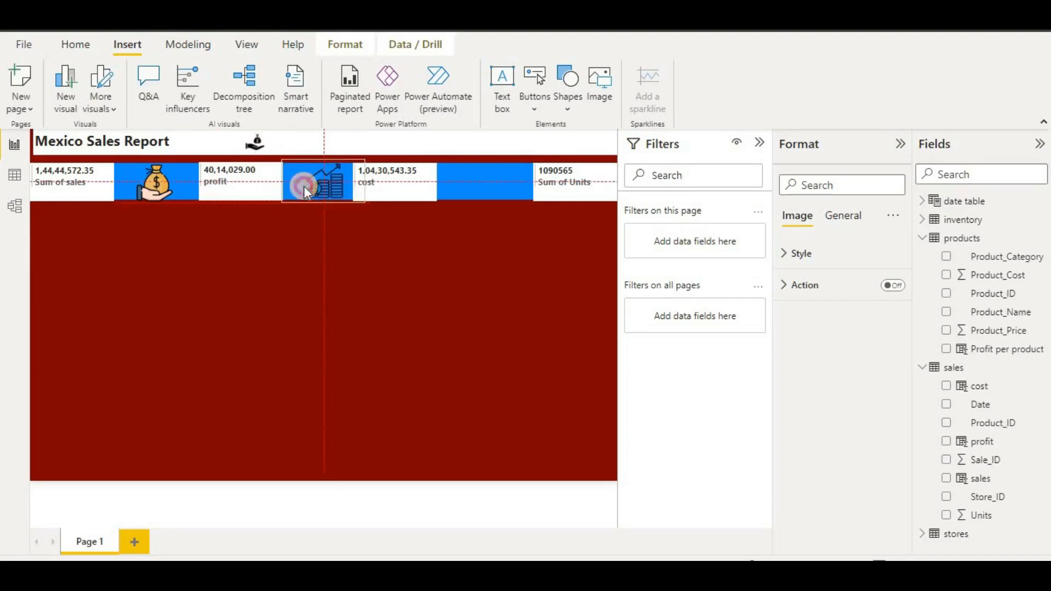
pyautogui.click(304, 306)
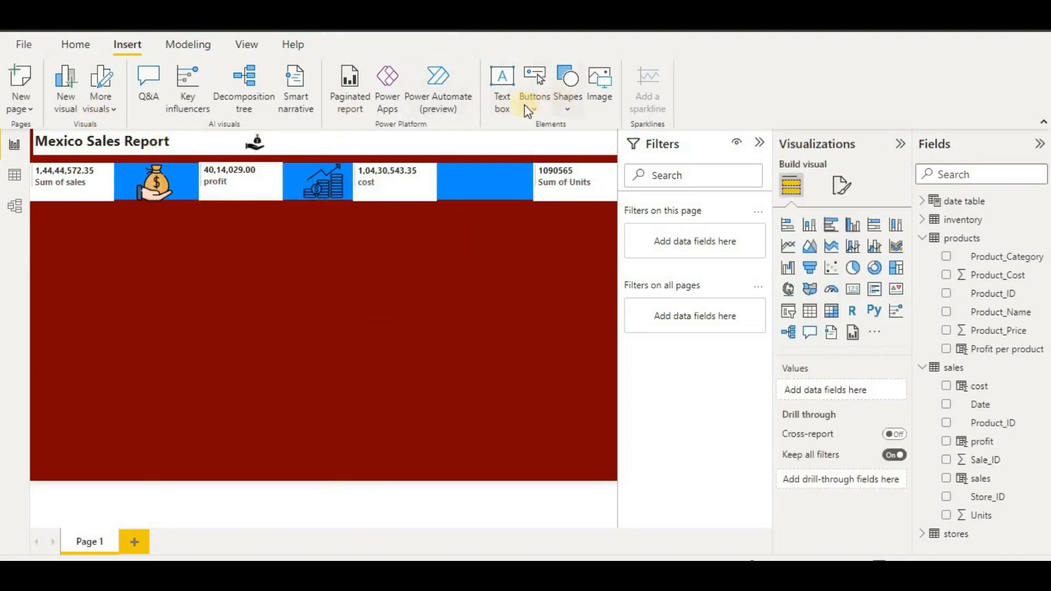
# - Insert the 'sales' coin-and-bars image beside the Units card
pyautogui.click(606, 94)
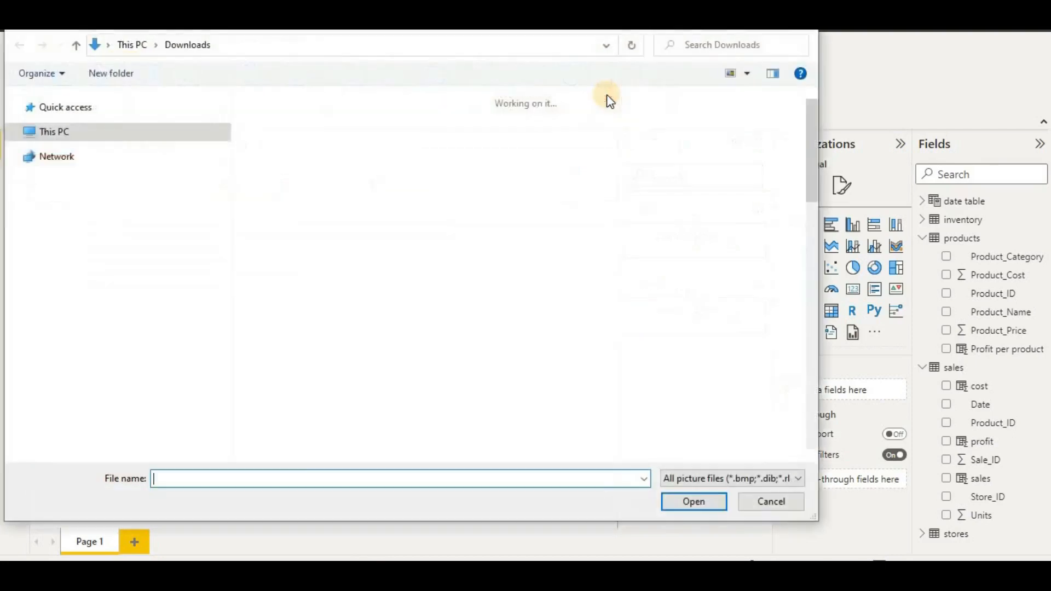
pyautogui.scroll(-5, 581, 271)
pyautogui.scroll(-3, 581, 277)
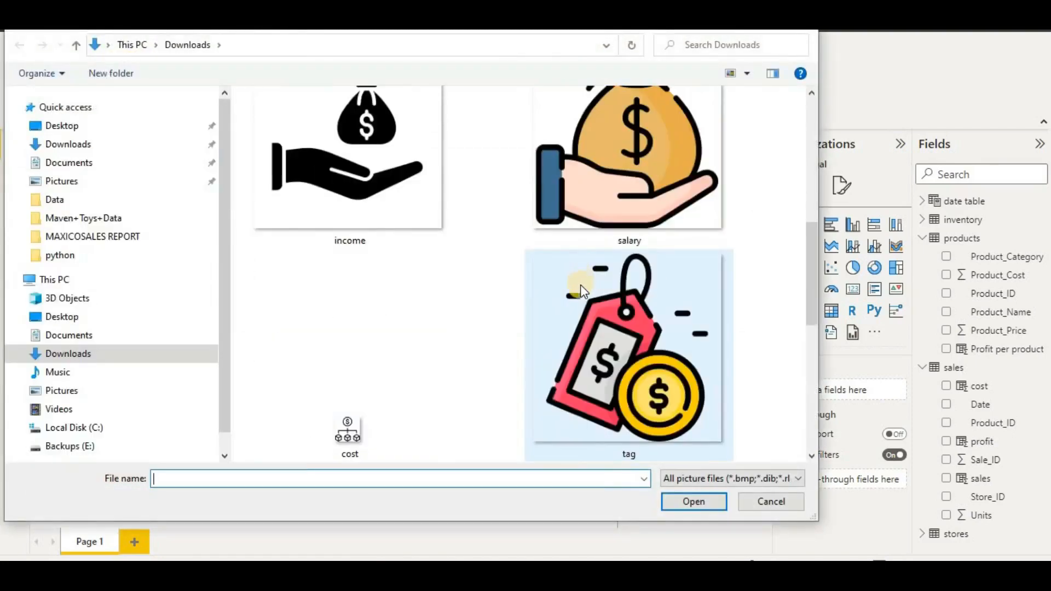
pyautogui.scroll(-10, 590, 342)
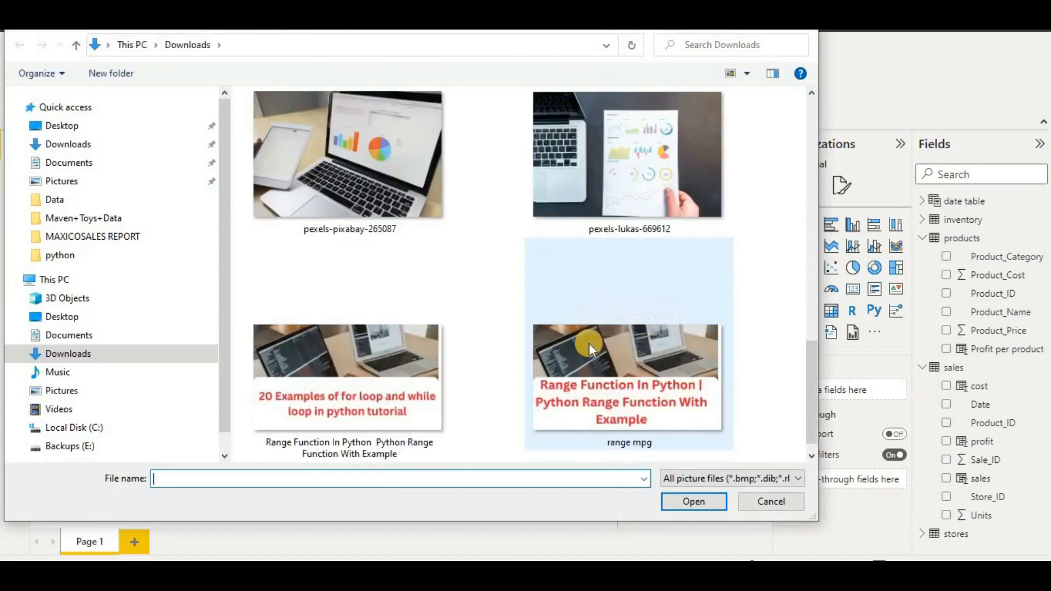
pyautogui.doubleClick(350, 234)
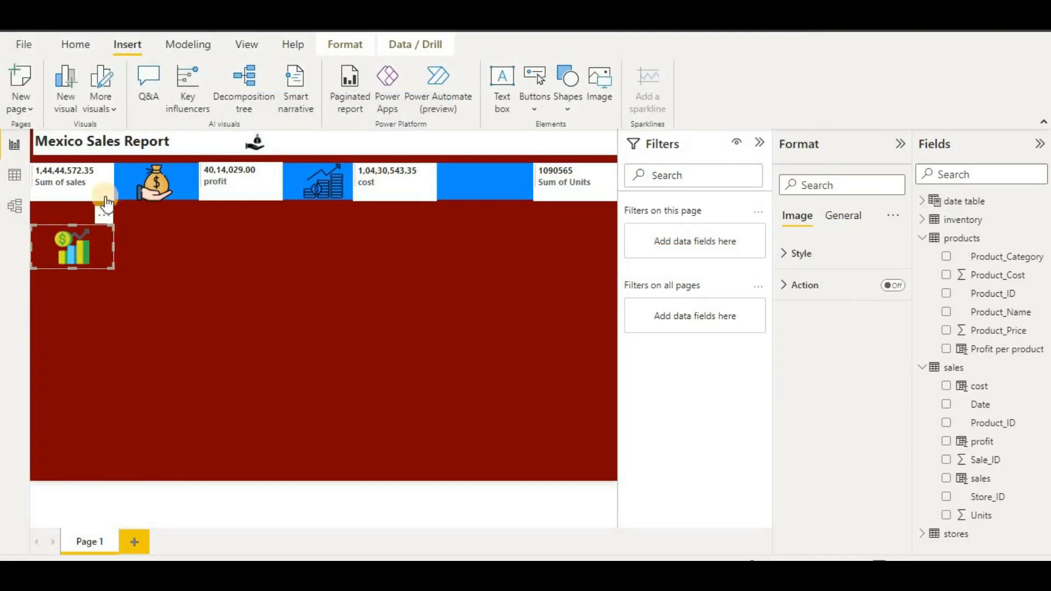
pyautogui.moveTo(67, 231); pyautogui.dragTo(474, 176)
pyautogui.click(446, 260)
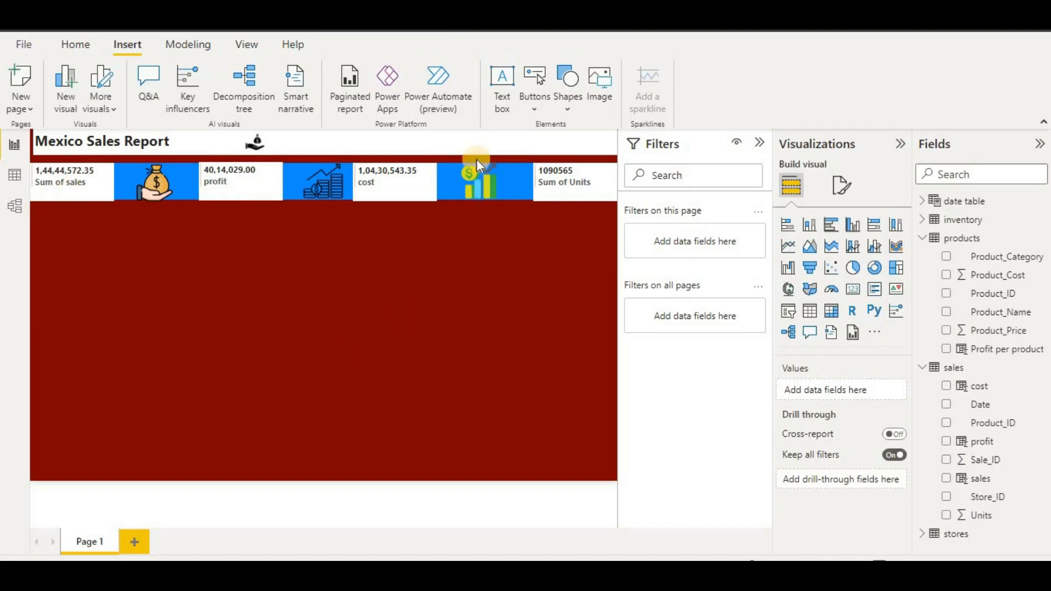
pyautogui.click(561, 99)
# - Add a rectangle below the header band, enlarge it, and fill it white
pyautogui.click(60, 263)
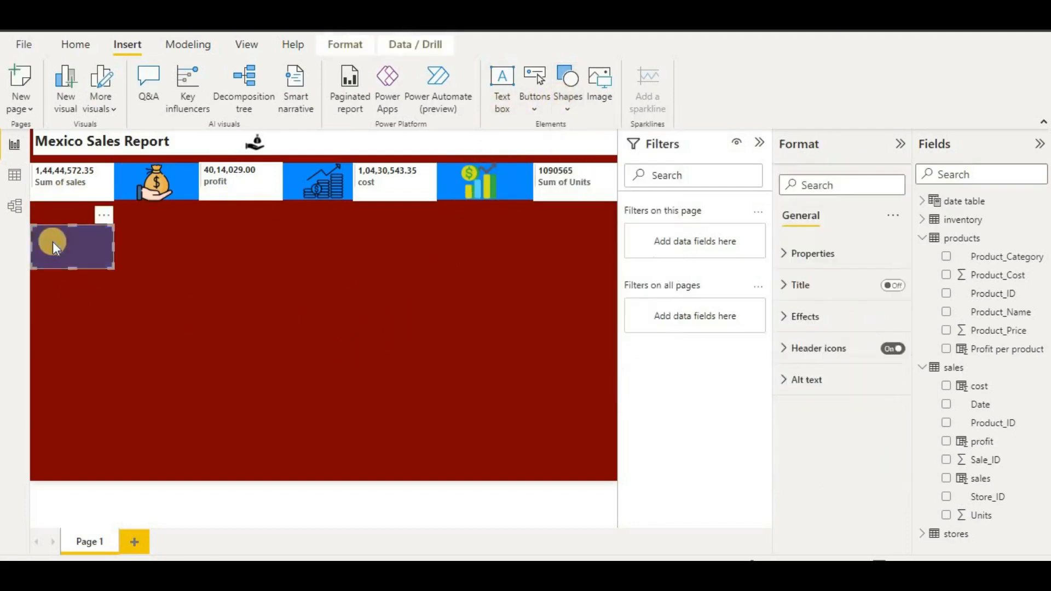
pyautogui.moveTo(113, 267); pyautogui.dragTo(243, 332)
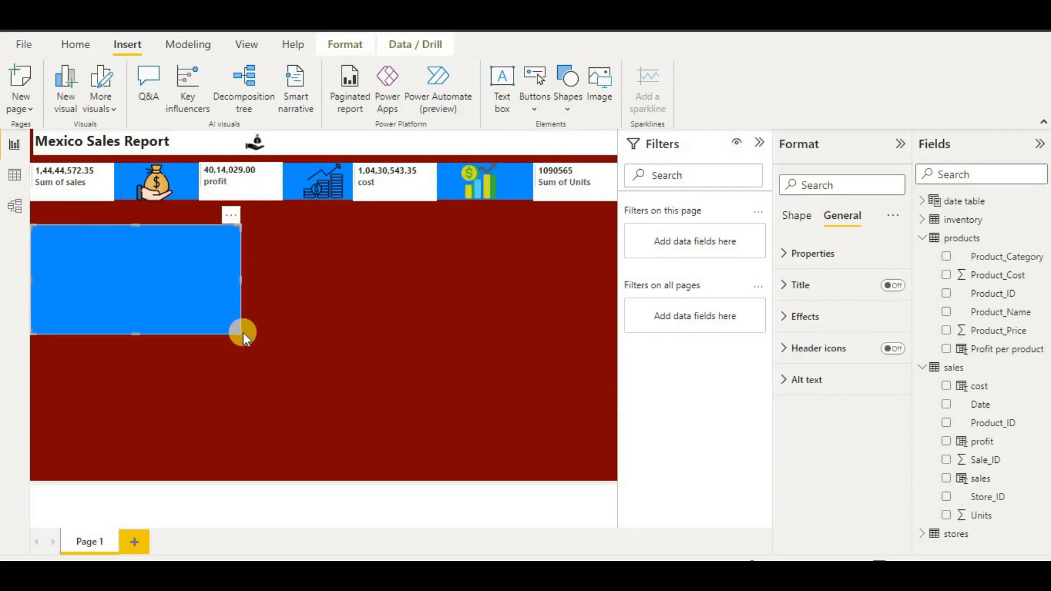
pyautogui.click(797, 217)
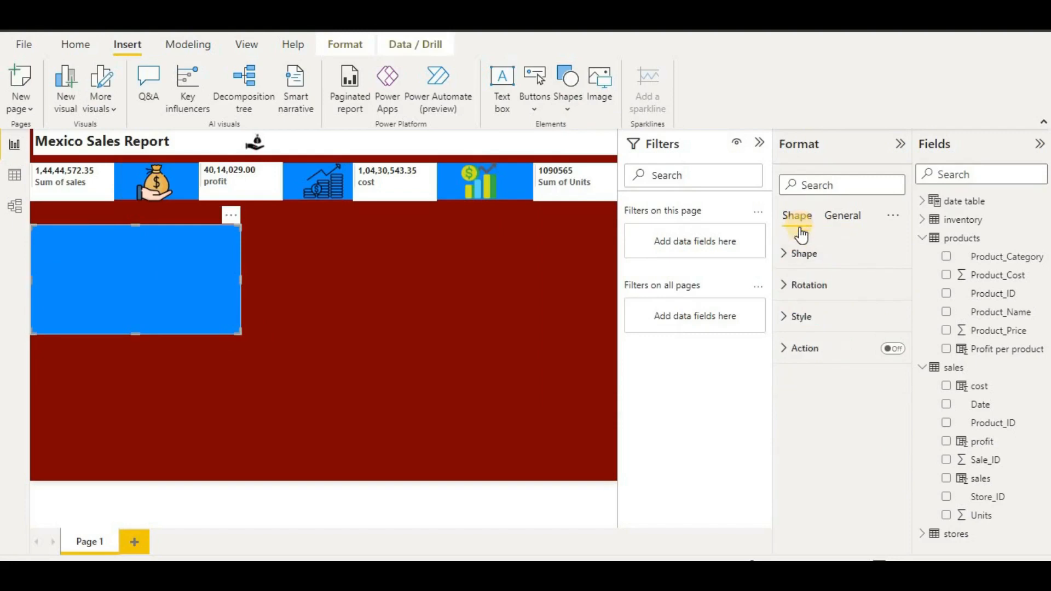
pyautogui.click(804, 317)
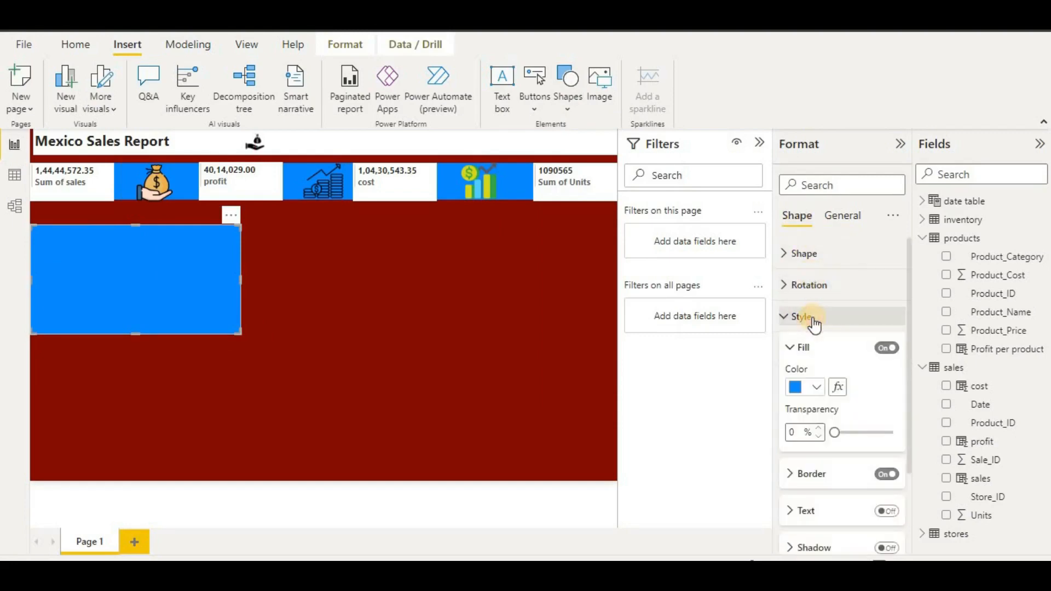
pyautogui.click(816, 390)
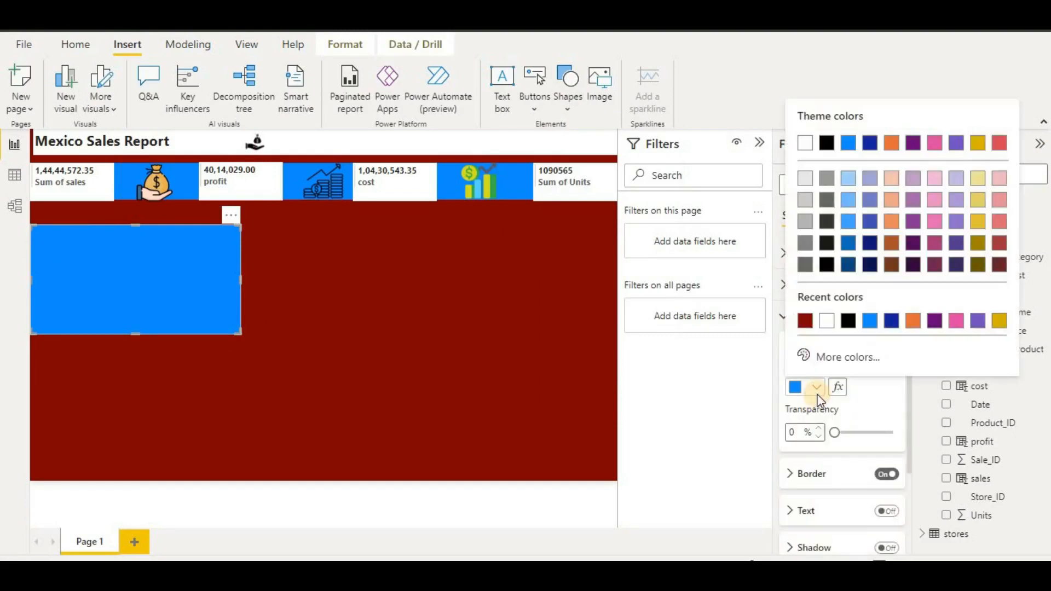
pyautogui.click(832, 328)
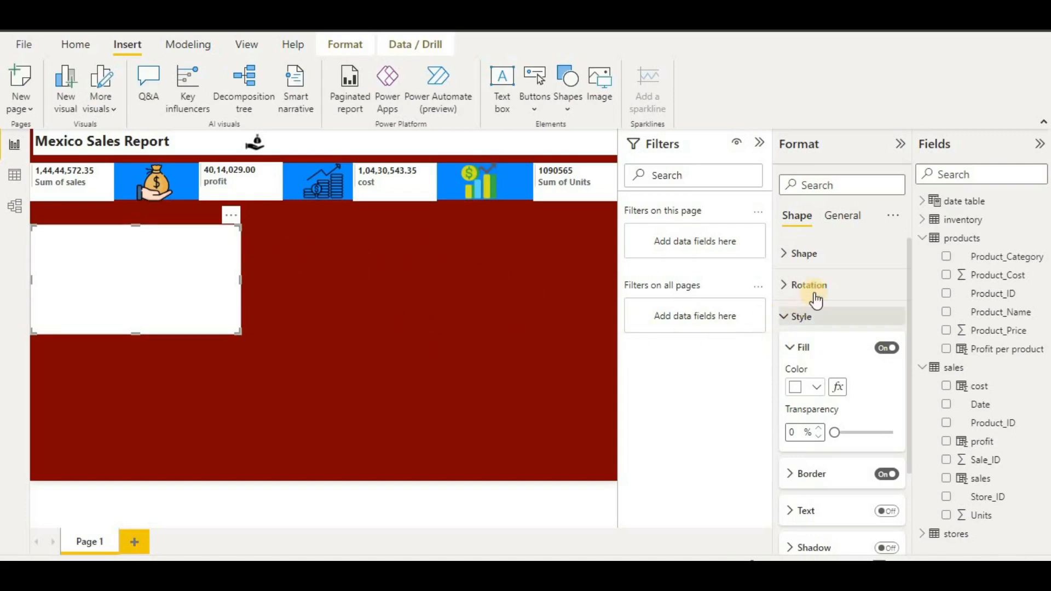
# - Change the white panel's shape type to Heart
pyautogui.click(824, 257)
pyautogui.click(824, 258)
pyautogui.scroll(-1, 812, 472)
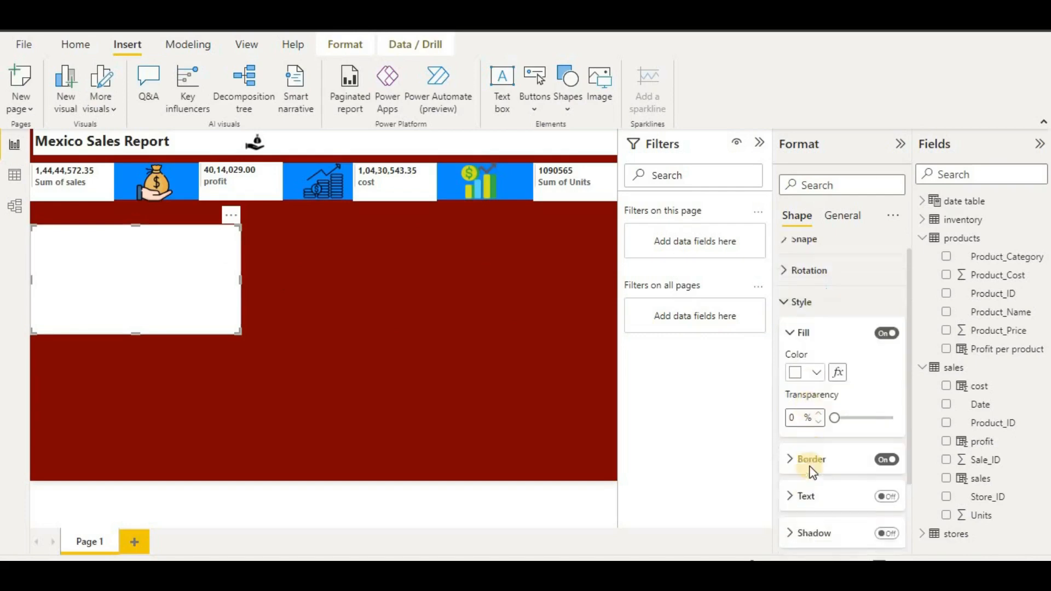
pyautogui.scroll(-3, 813, 472)
pyautogui.scroll(3, 829, 383)
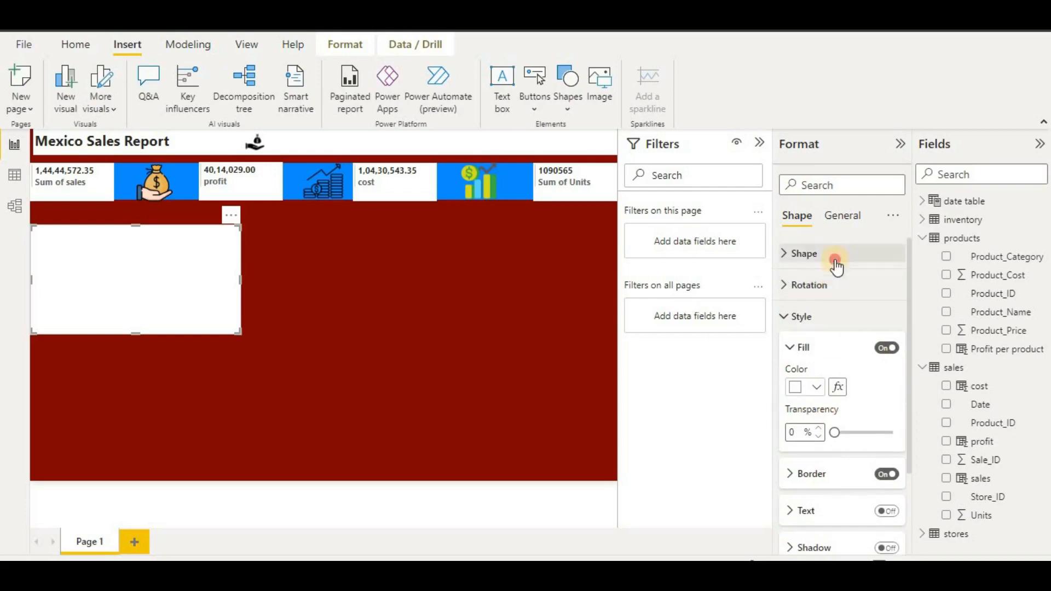
pyautogui.click(832, 256)
pyautogui.scroll(-3, 839, 366)
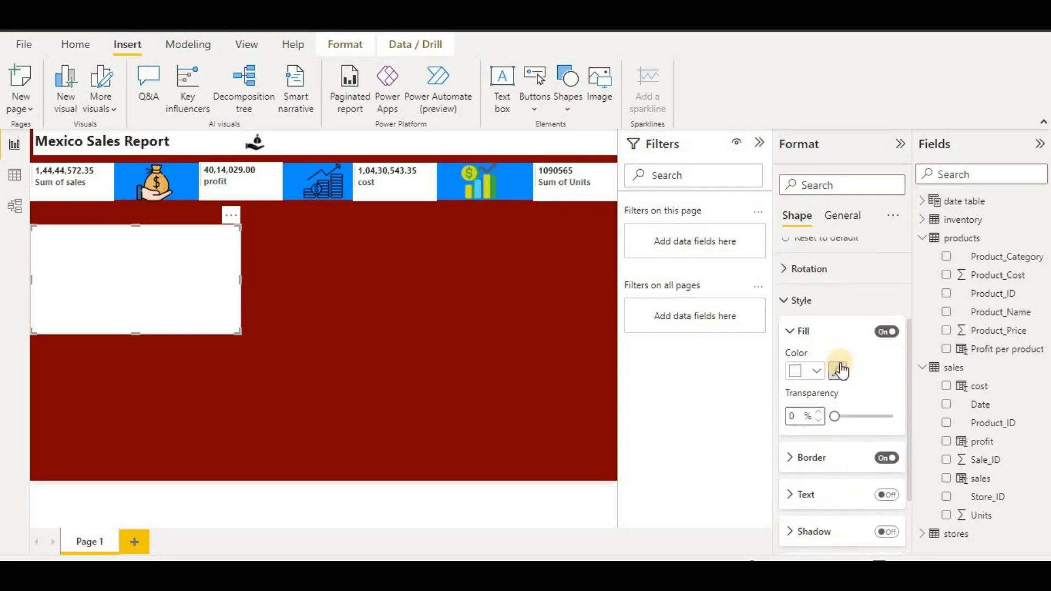
pyautogui.scroll(3, 832, 438)
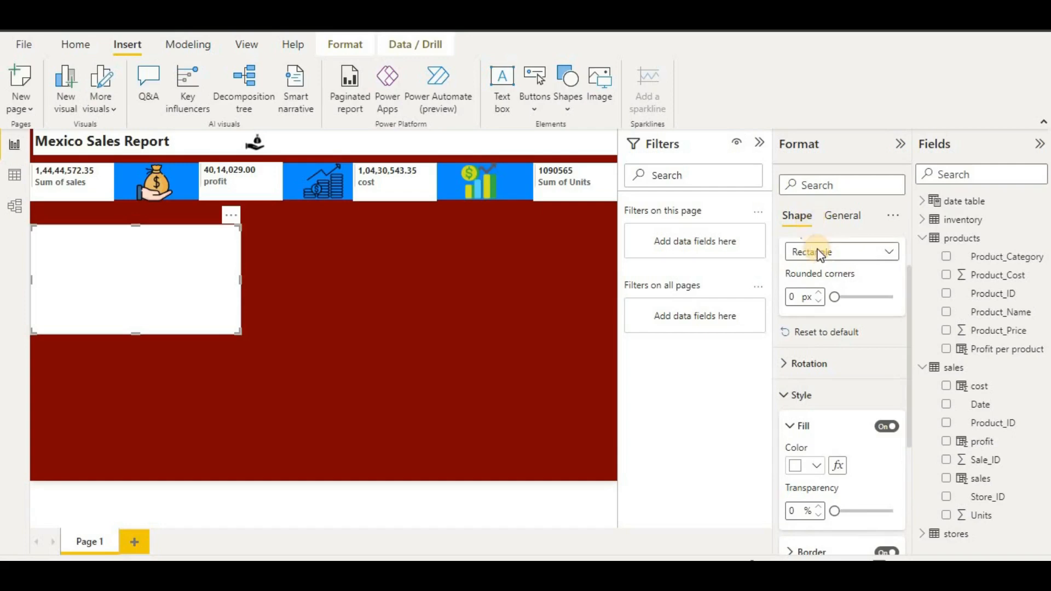
pyautogui.click(819, 253)
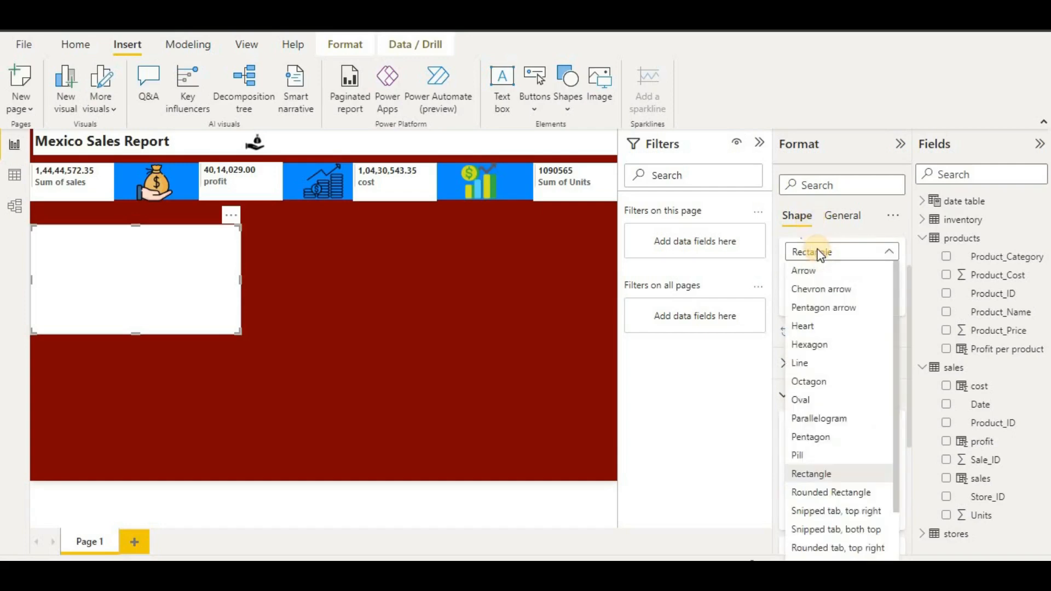
pyautogui.click(814, 328)
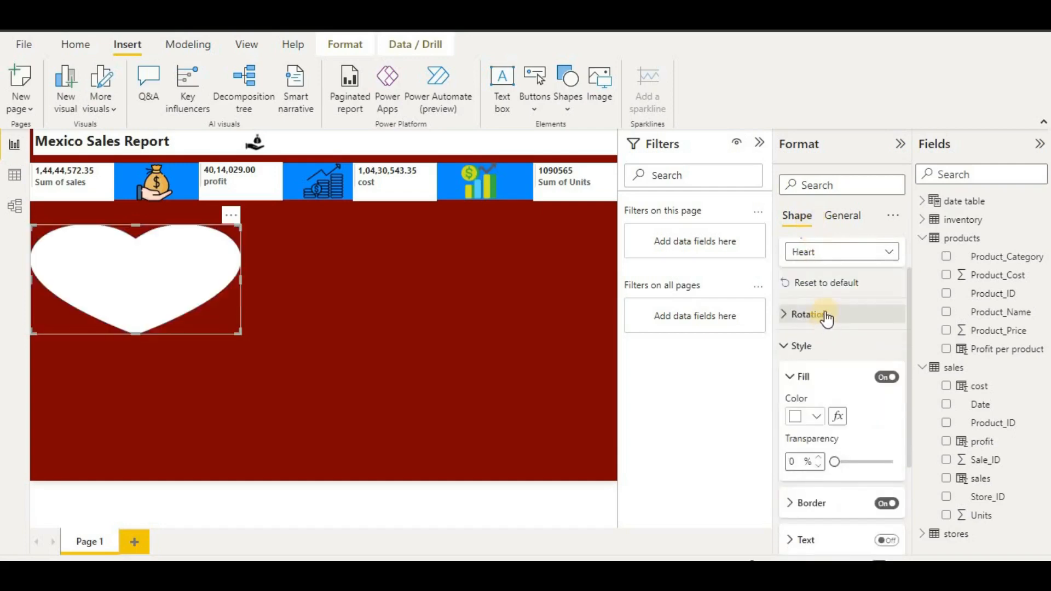
# - Set the shape back to Rectangle and shift the white panel down and right
pyautogui.click(827, 315)
pyautogui.scroll(1, 820, 290)
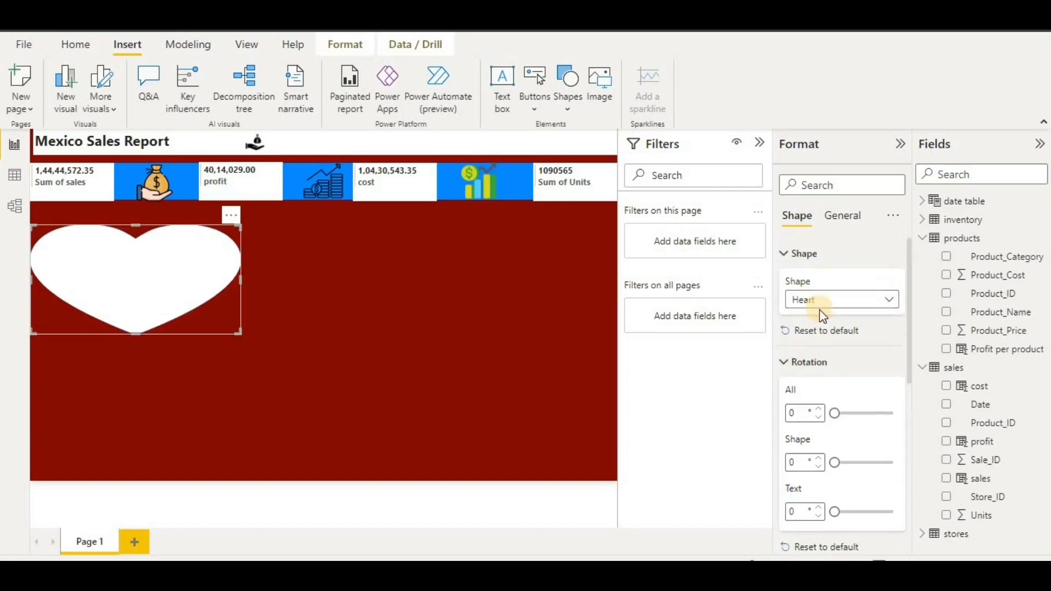
pyautogui.click(824, 309)
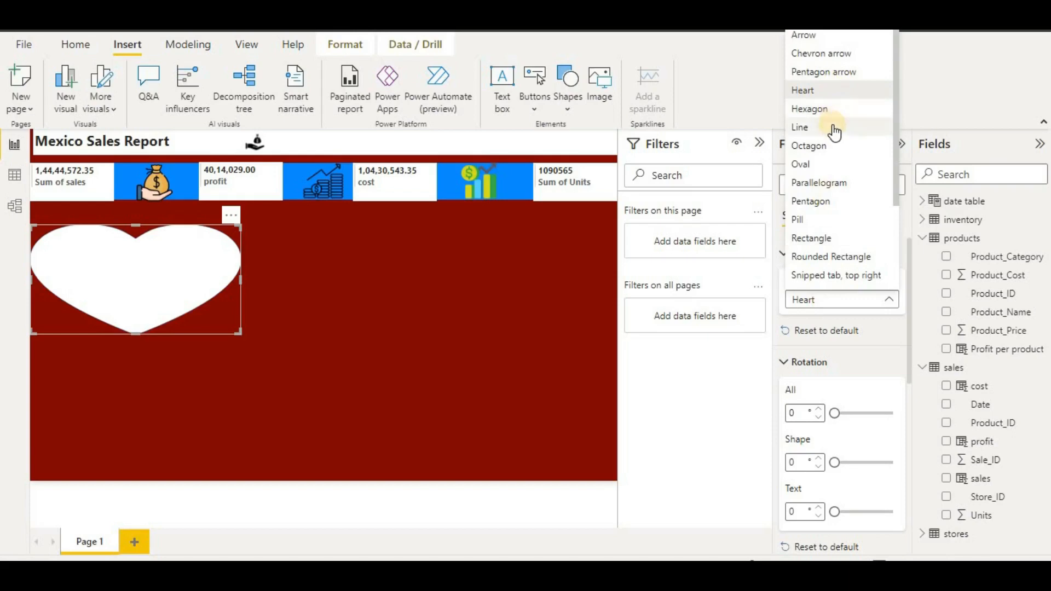
pyautogui.click(832, 236)
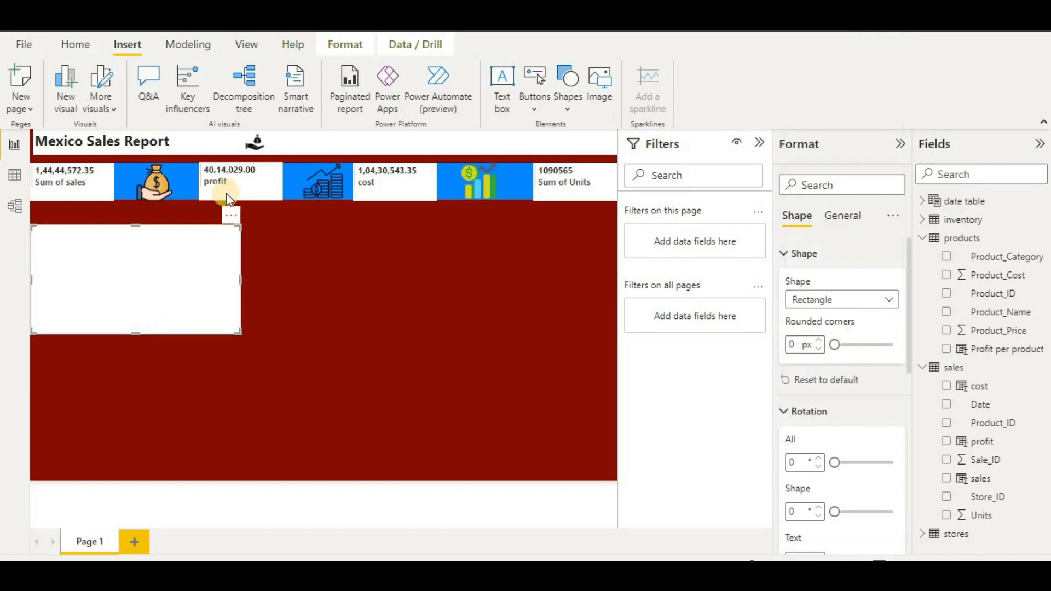
pyautogui.moveTo(178, 303); pyautogui.dragTo(473, 304)
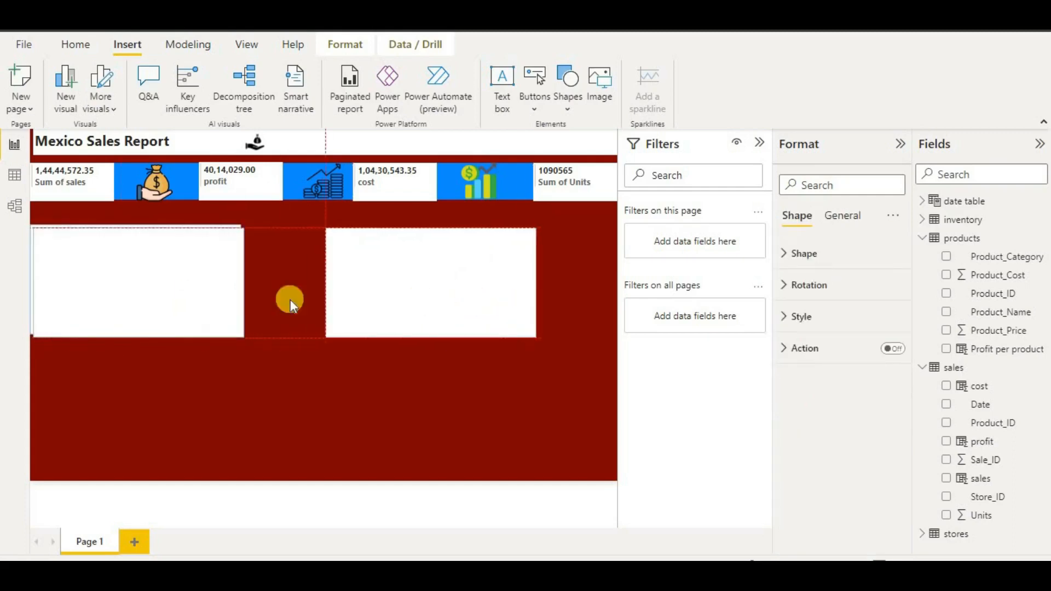
# - Duplicate the white panel, then resize and align all four into an even 2×2 grid
pyautogui.moveTo(225, 416); pyautogui.dragTo(497, 429)
pyautogui.moveTo(533, 372); pyautogui.dragTo(548, 344)
pyautogui.click(521, 255)
pyautogui.moveTo(534, 380); pyautogui.dragTo(536, 374)
pyautogui.click(290, 327)
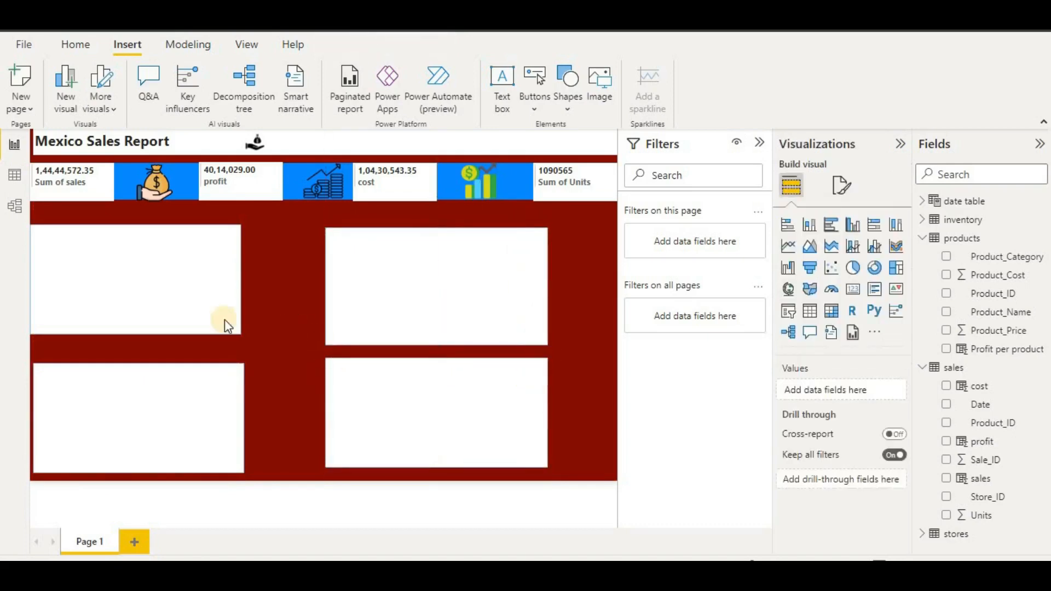
pyautogui.moveTo(168, 281); pyautogui.dragTo(157, 278)
pyautogui.moveTo(117, 388)
pyautogui.mouseDown()
pyautogui.moveTo(147, 396)
pyautogui.moveTo(136, 385)
pyautogui.mouseUp()
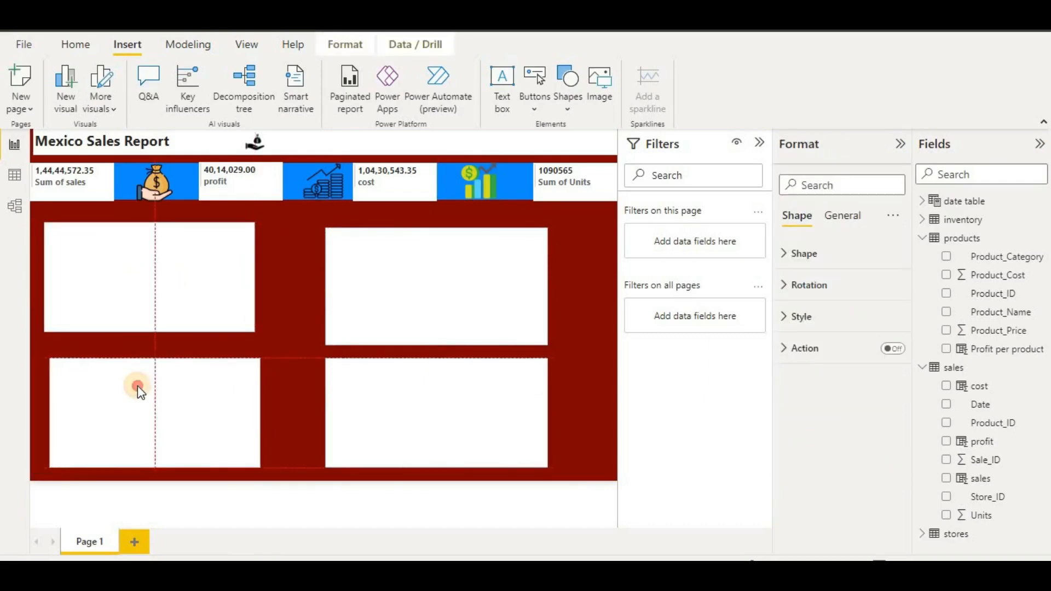
pyautogui.click(287, 278)
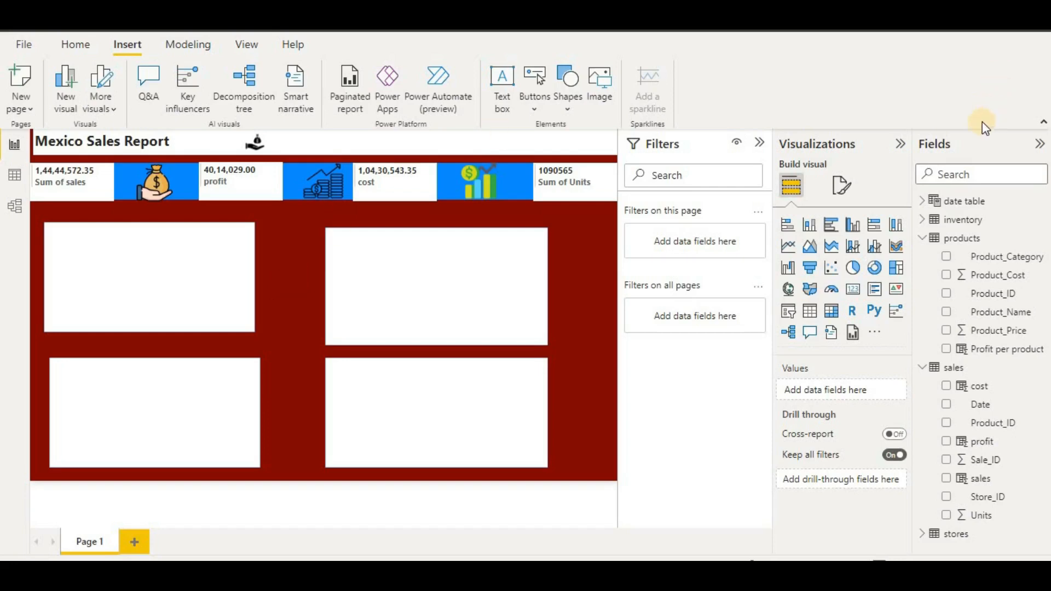
# - Insert a Line and stacked column chart and fit it into the top-left white box
pyautogui.click(854, 247)
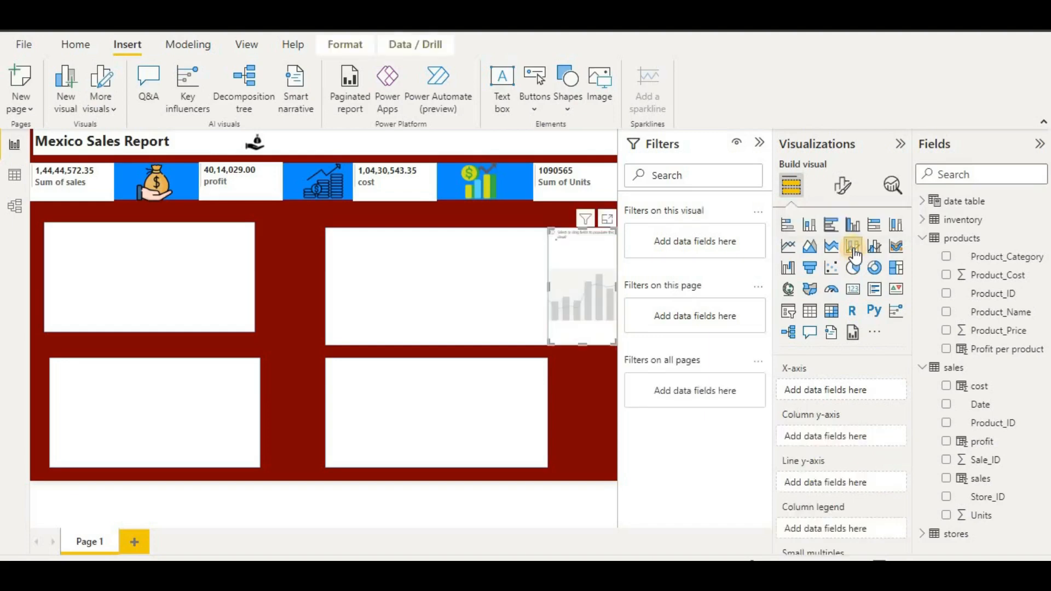
pyautogui.moveTo(544, 285); pyautogui.dragTo(258, 285)
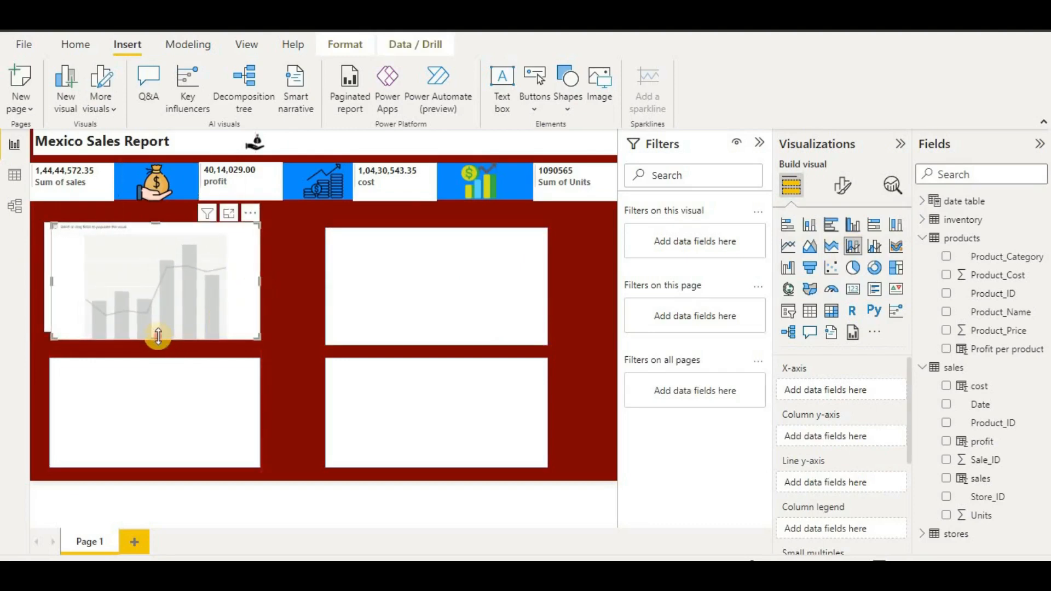
pyautogui.moveTo(158, 335); pyautogui.dragTo(153, 331)
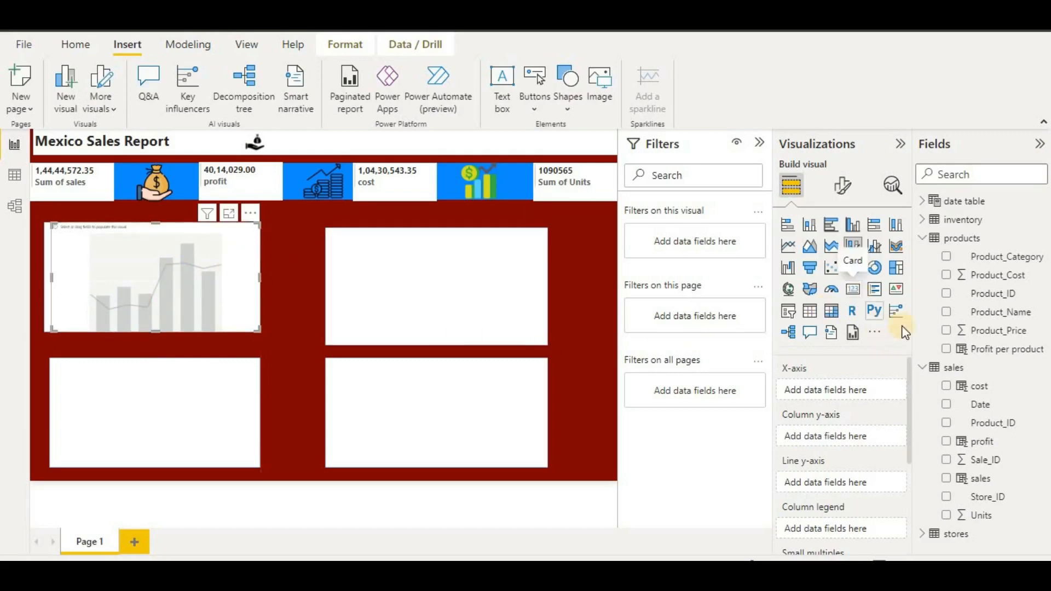
pyautogui.click(924, 238)
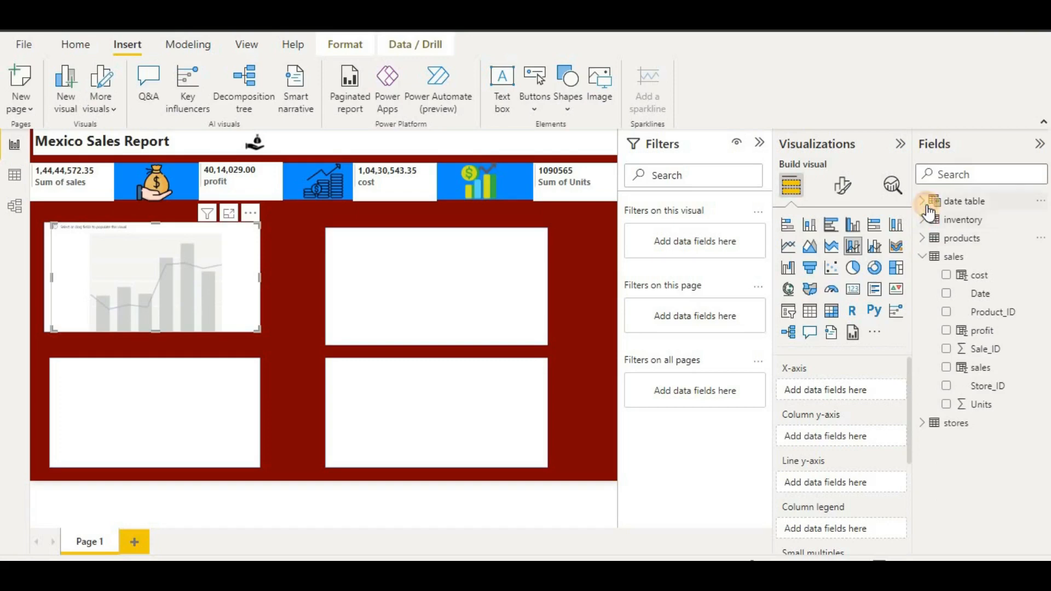
# - Put YEAR Hierarchy on the x-axis, sales as the columns and profit as the line
pyautogui.click(926, 202)
pyautogui.moveTo(996, 330); pyautogui.dragTo(1046, 406)
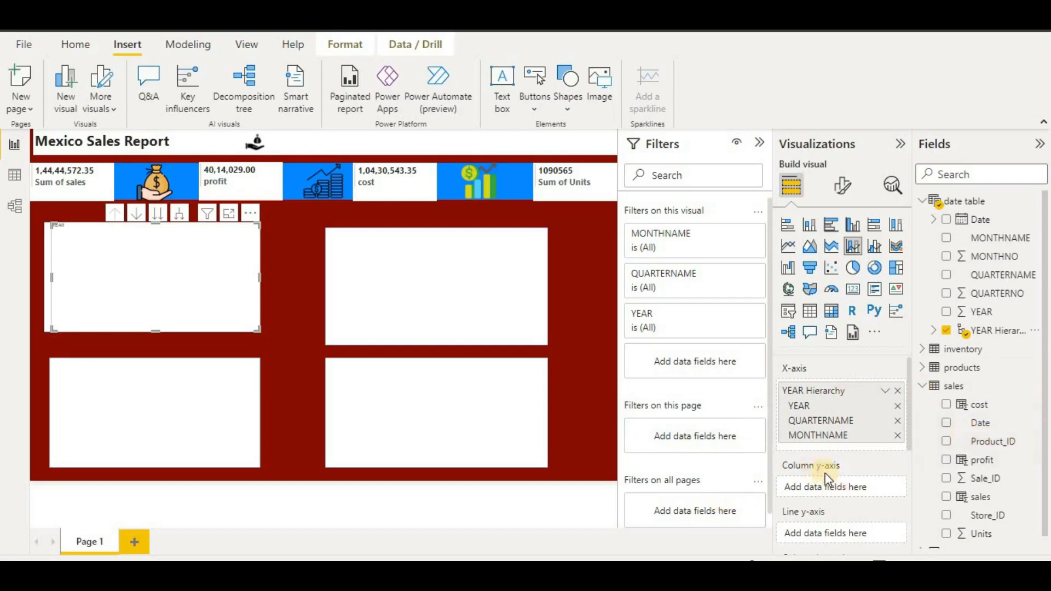
pyautogui.moveTo(945, 498); pyautogui.dragTo(843, 487)
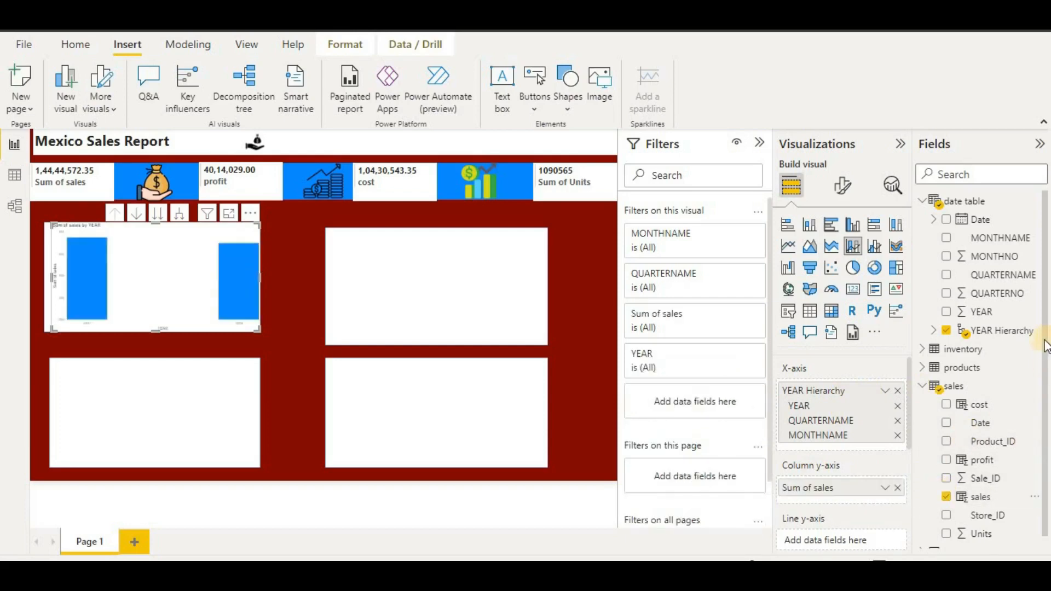
pyautogui.scroll(-1, 1047, 406)
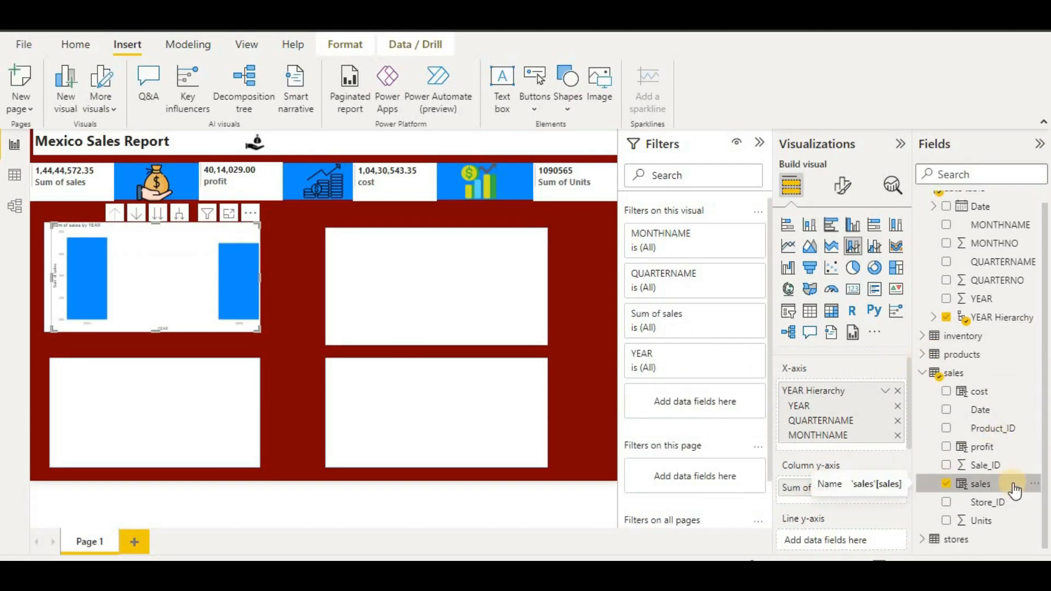
pyautogui.moveTo(952, 447); pyautogui.dragTo(1047, 422)
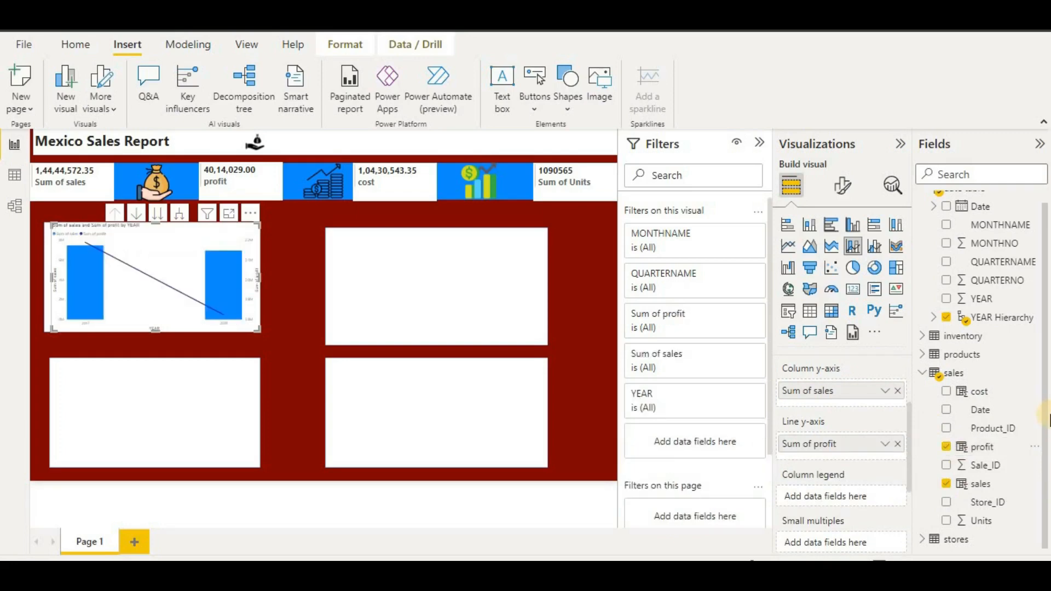
# - Drill the chart down to quarters and months, then back up to quarters
pyautogui.click(157, 221)
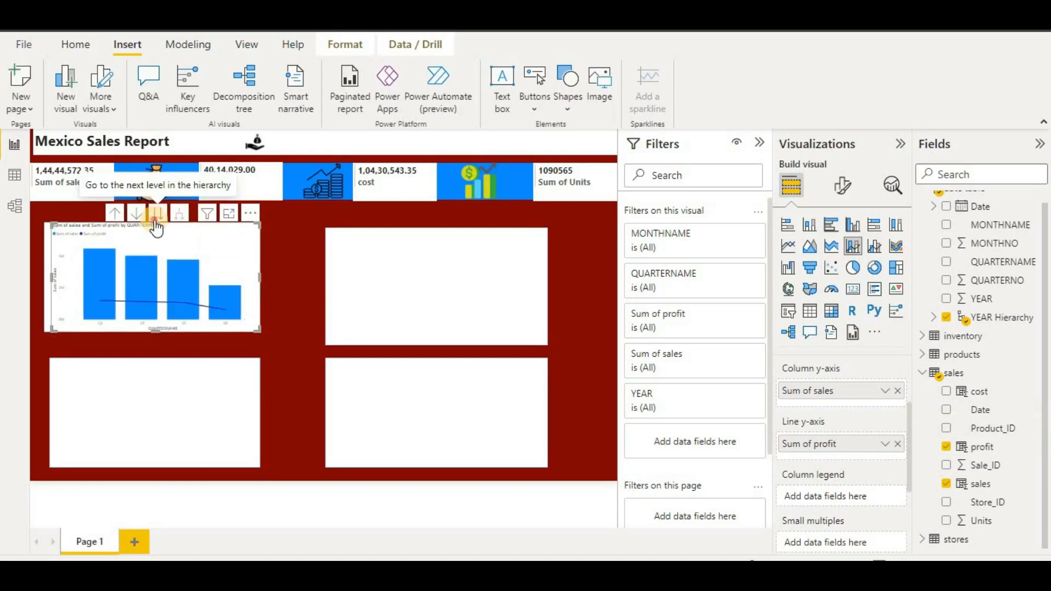
pyautogui.click(157, 223)
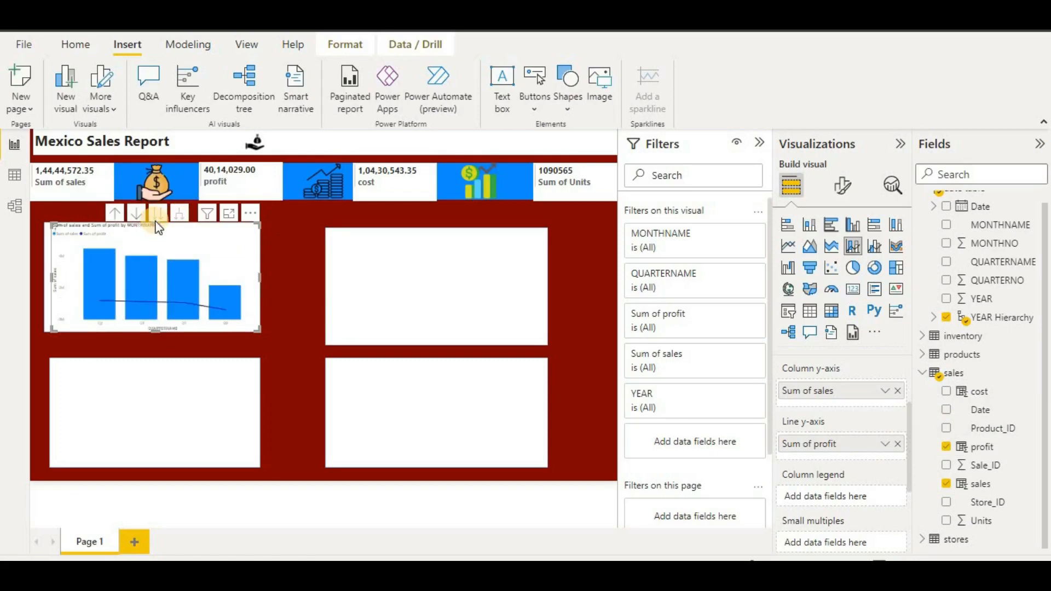
pyautogui.click(119, 216)
# - Turn on the combo chart's zoom slider and turn off its title
pyautogui.click(845, 187)
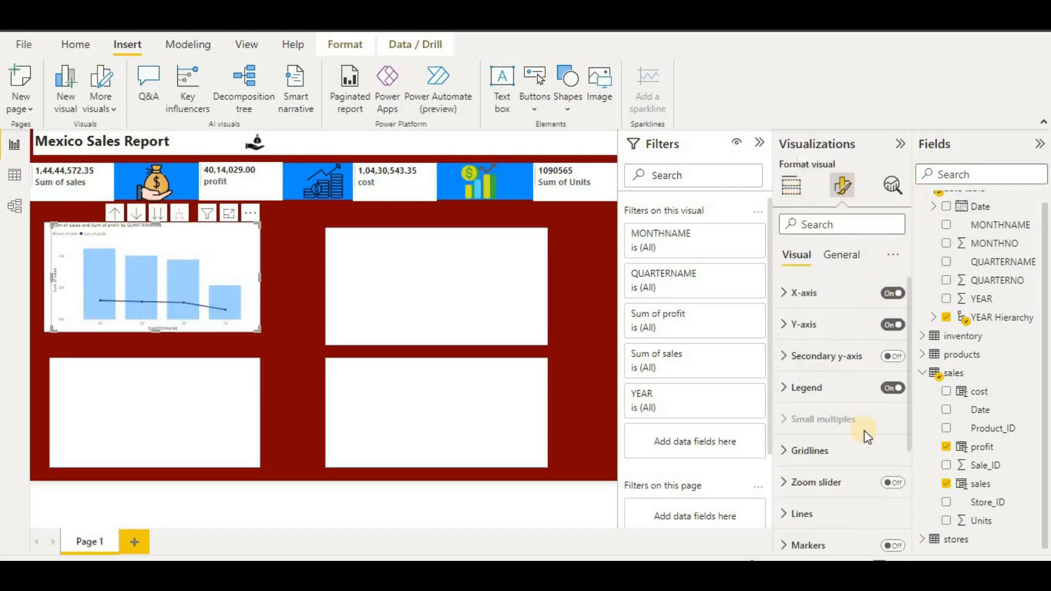
pyautogui.scroll(-1, 871, 444)
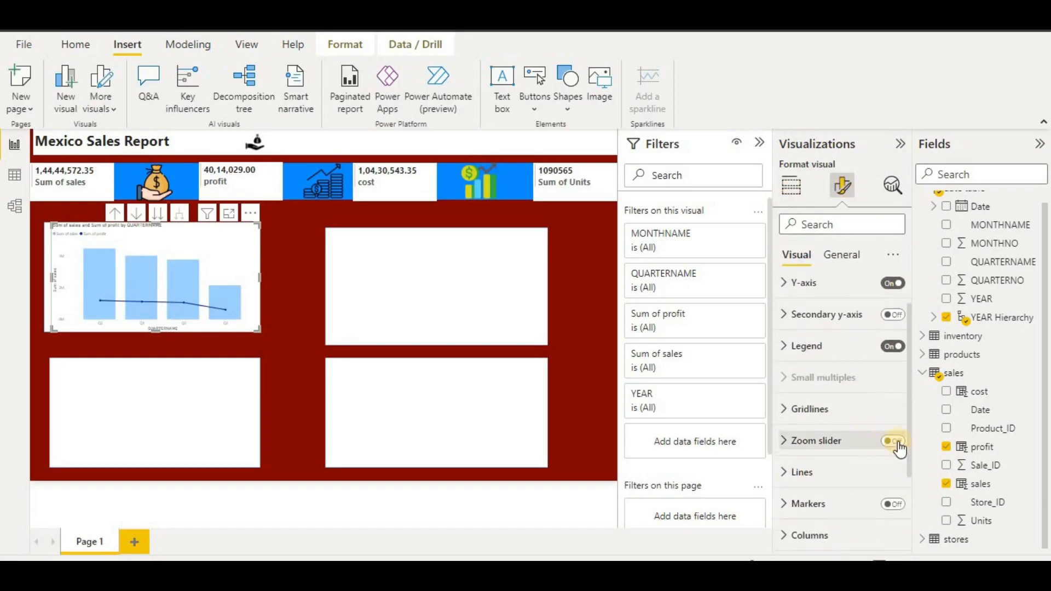
pyautogui.click(894, 441)
pyautogui.click(841, 255)
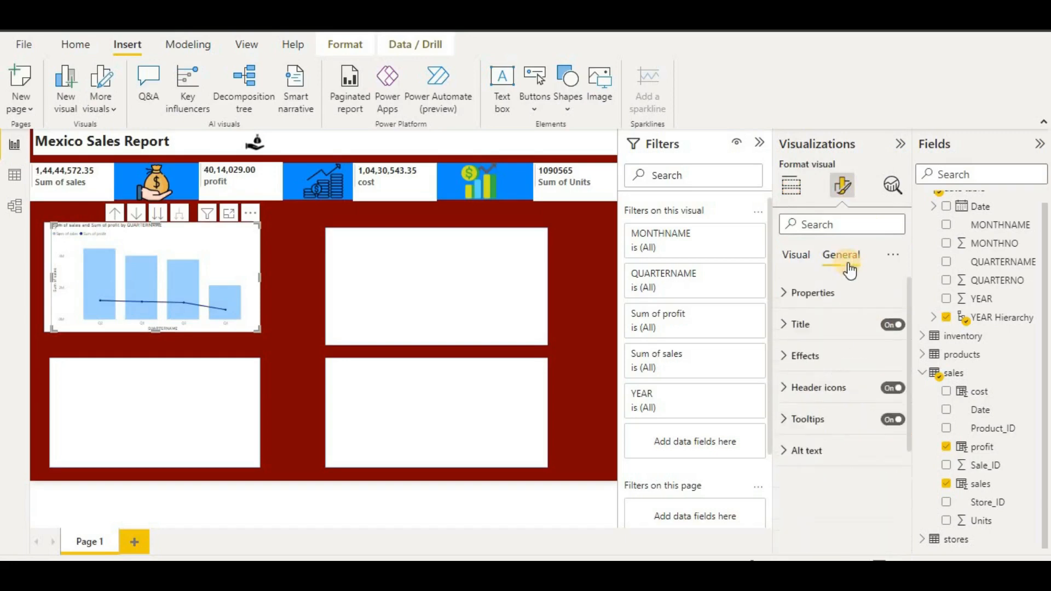
pyautogui.click(890, 326)
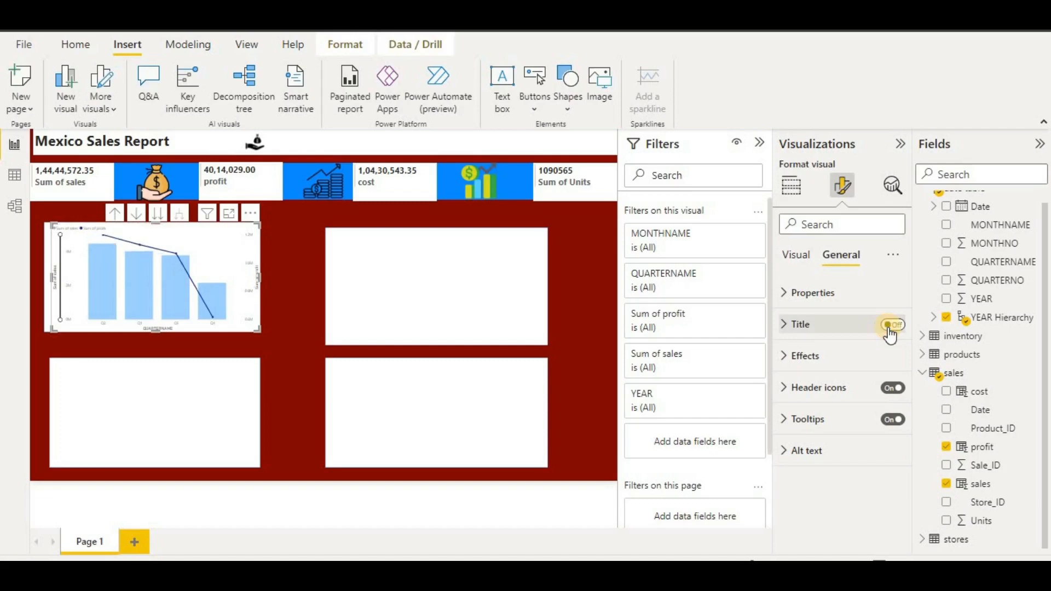
pyautogui.click(796, 255)
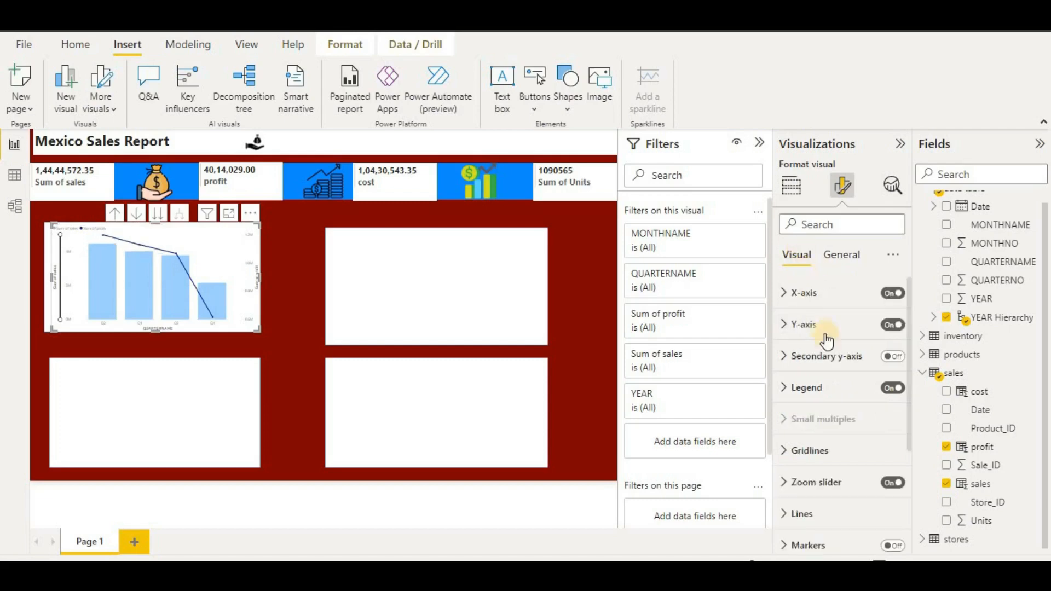
# - Set the x-axis label font size to 15, leaving the labels in regular weight
pyautogui.click(832, 292)
pyautogui.scroll(-1, 818, 350)
pyautogui.click(794, 343)
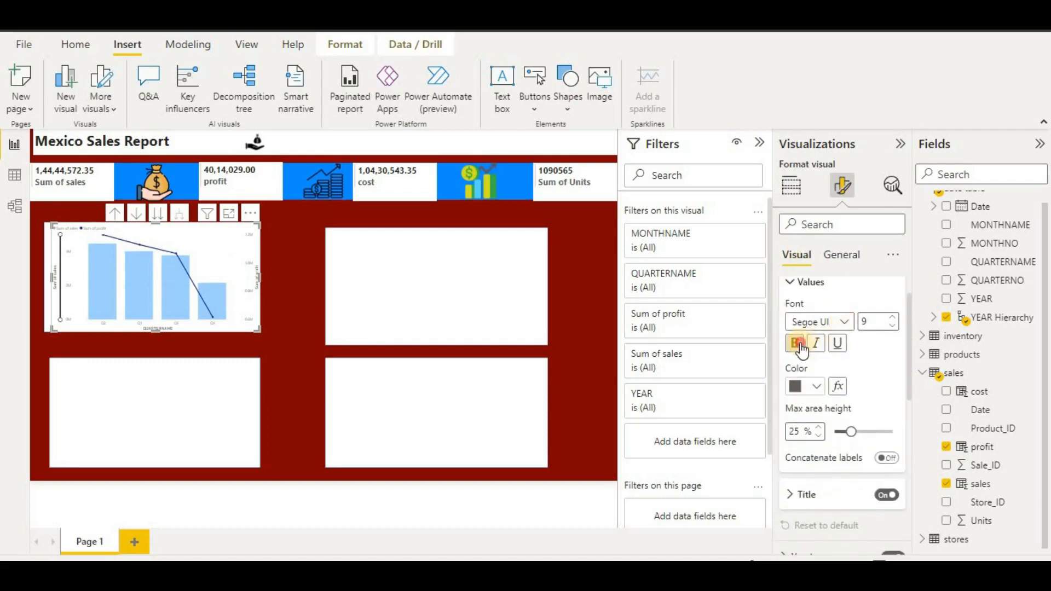
pyautogui.click(875, 319)
pyautogui.press('BackSpace')
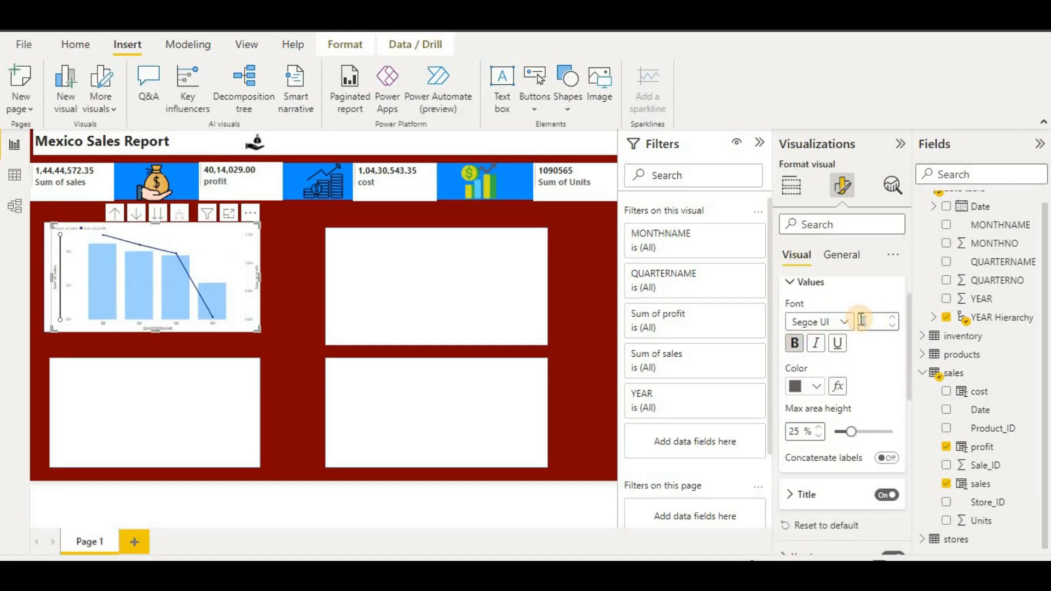
pyautogui.write('15')
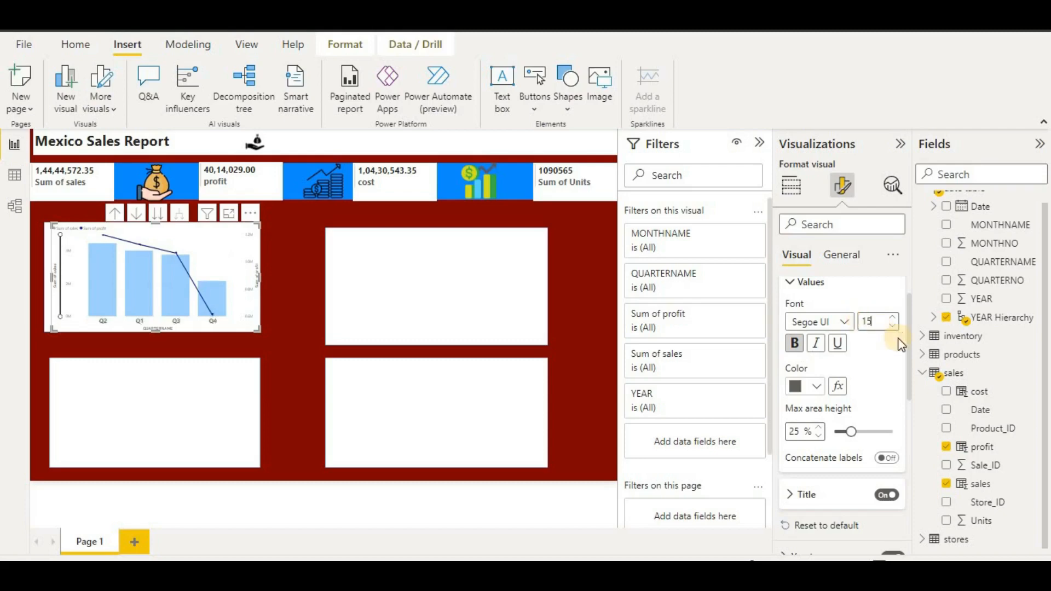
pyautogui.click(794, 344)
pyautogui.click(795, 344)
pyautogui.click(795, 343)
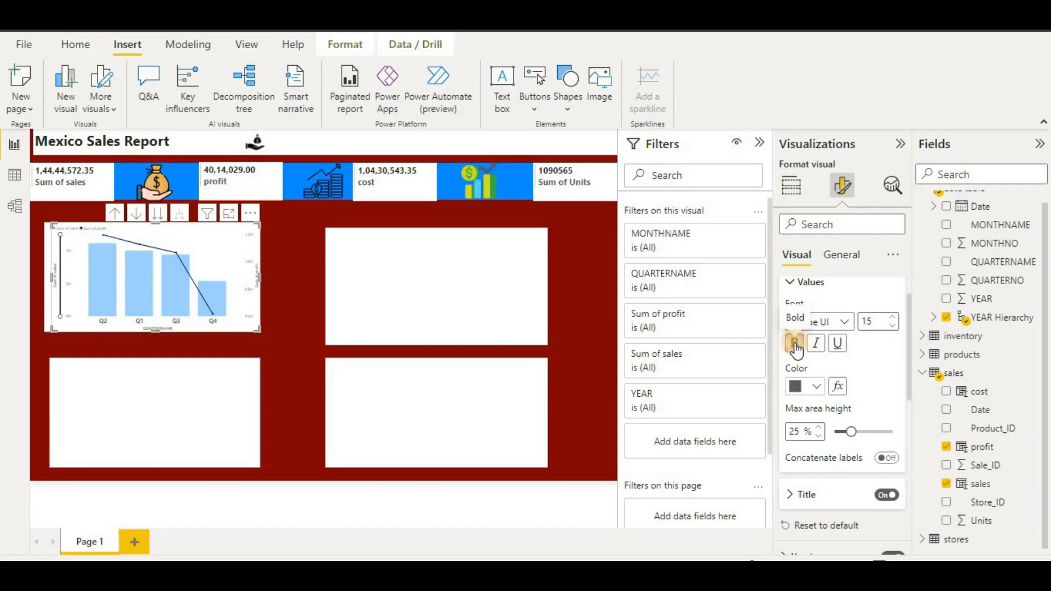
pyautogui.click(796, 346)
pyautogui.scroll(-3, 879, 394)
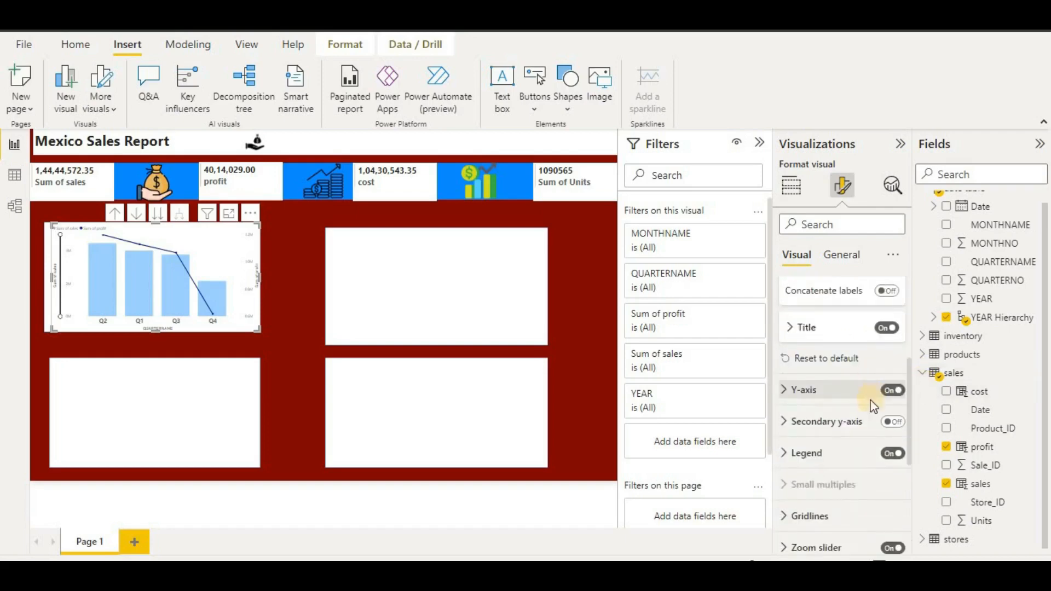
# - Set the y-axis label values to font size 15 and bold
pyautogui.click(825, 391)
pyautogui.scroll(-5, 823, 383)
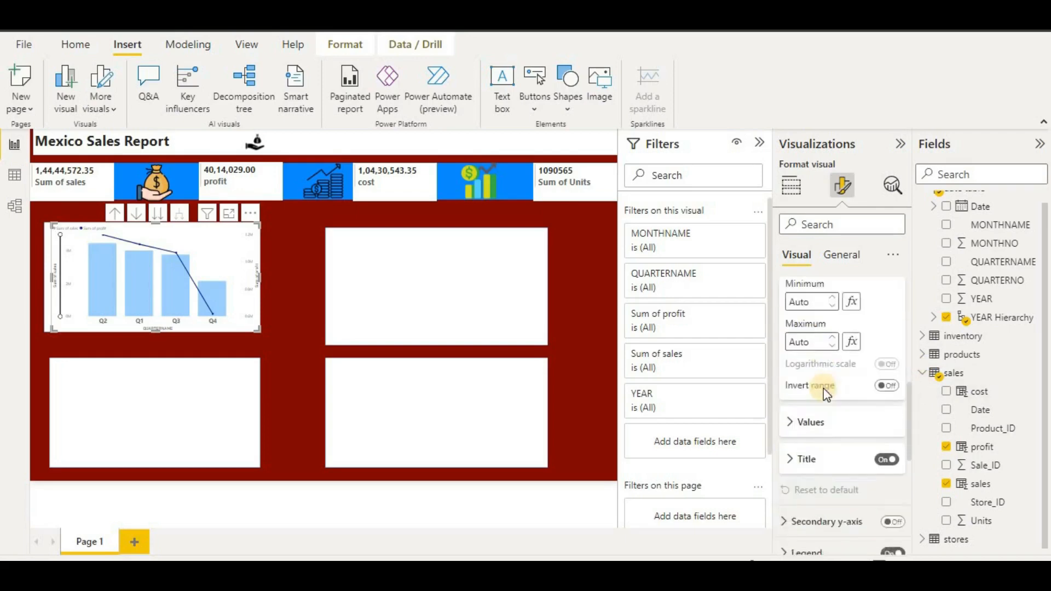
pyautogui.click(819, 330)
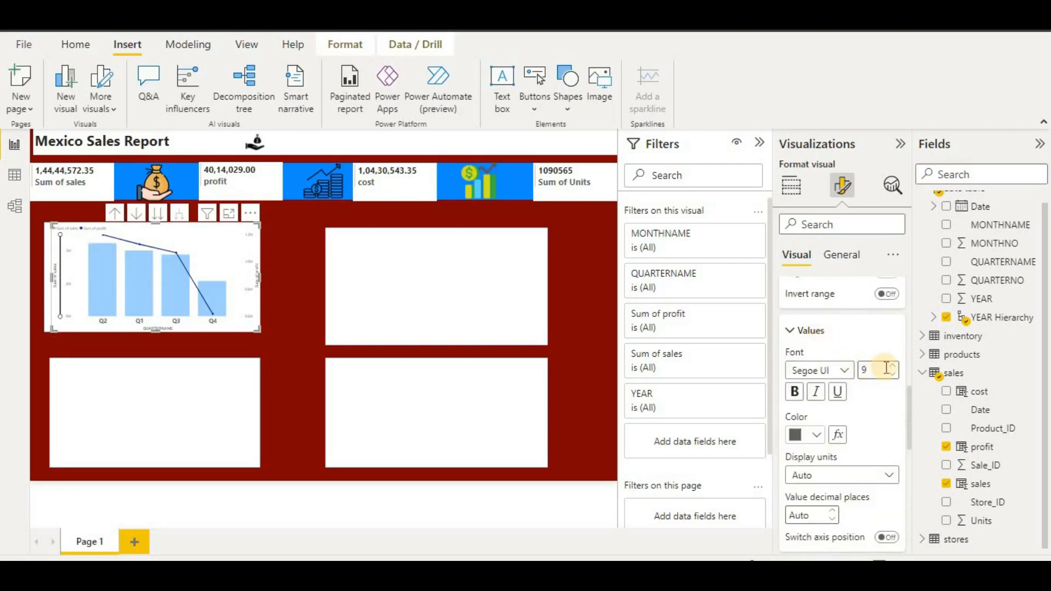
pyautogui.moveTo(855, 370); pyautogui.dragTo(855, 371)
pyautogui.write('15')
pyautogui.click(797, 393)
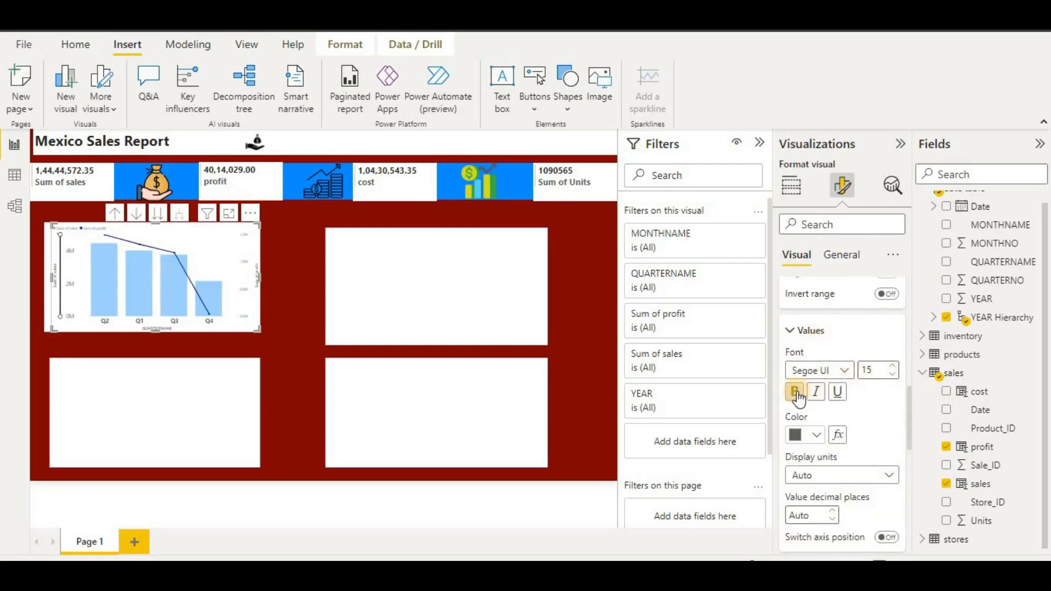
# - Make the y-axis title 'Sum of sales' bold at font size 15
pyautogui.scroll(-3, 867, 454)
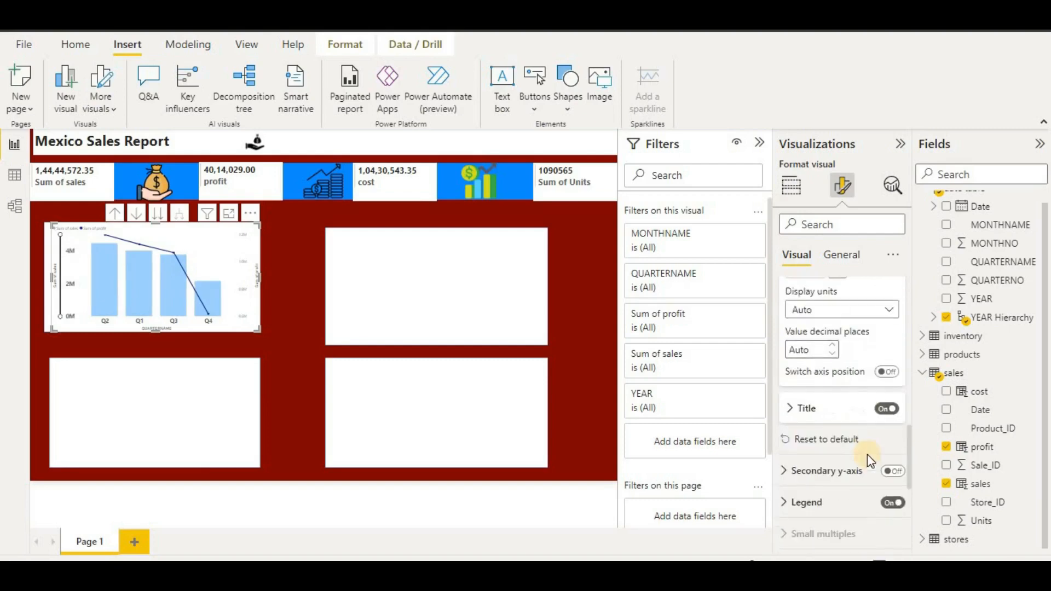
pyautogui.click(841, 416)
pyautogui.click(800, 429)
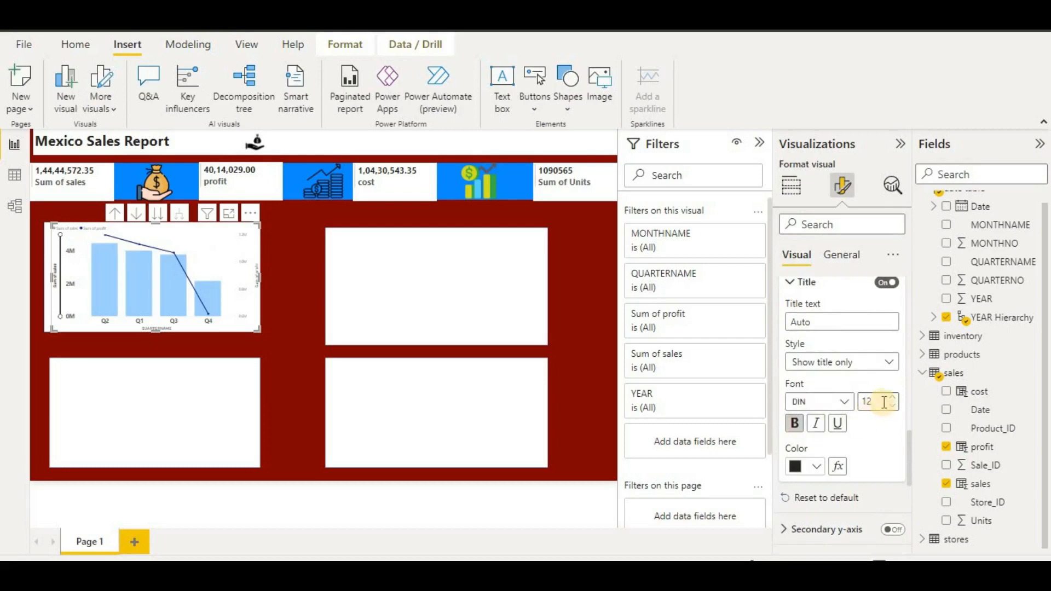
pyautogui.click(855, 402)
pyautogui.write('15')
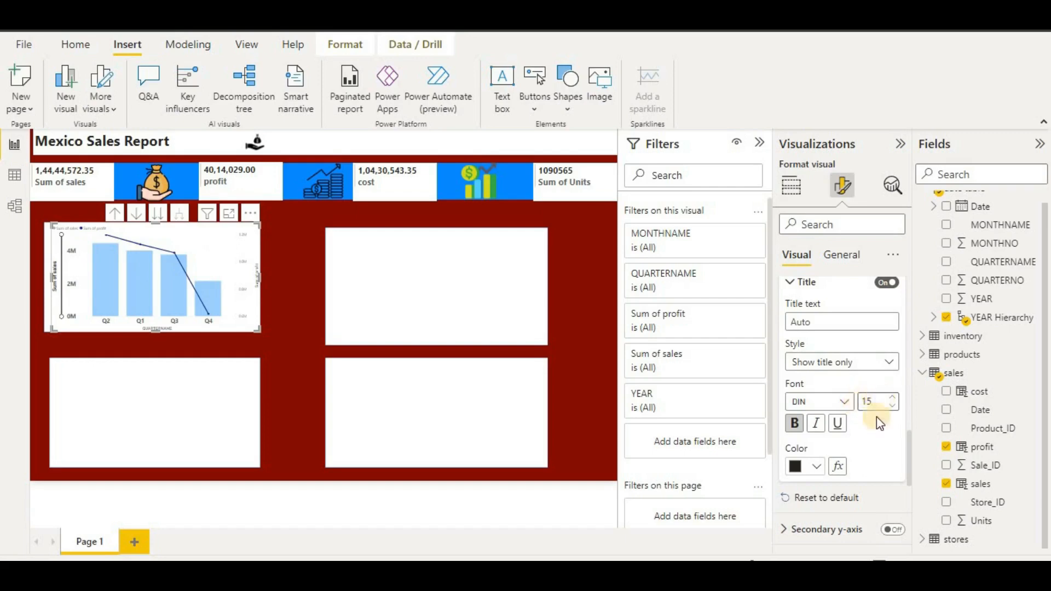
pyautogui.click(291, 433)
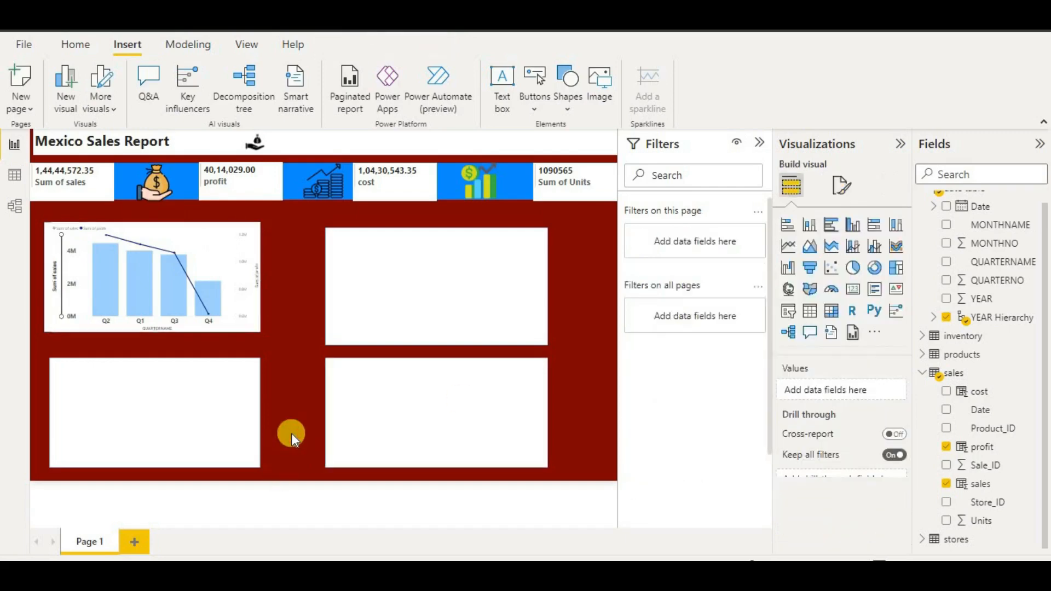
# - Copy the quarterly combo chart into the lower-left slot
pyautogui.click(219, 282)
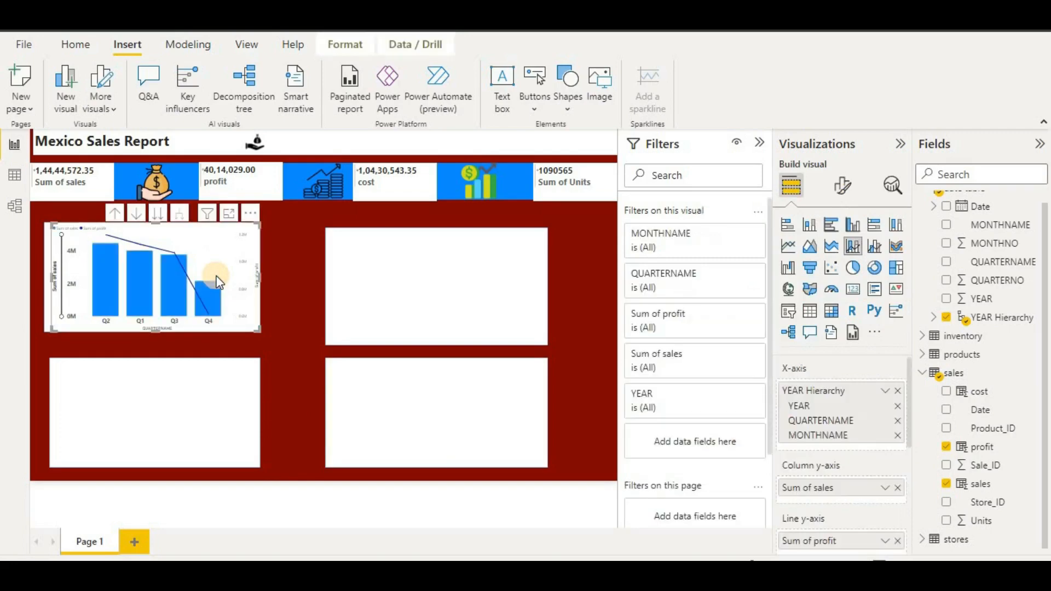
pyautogui.scroll(-2, 900, 469)
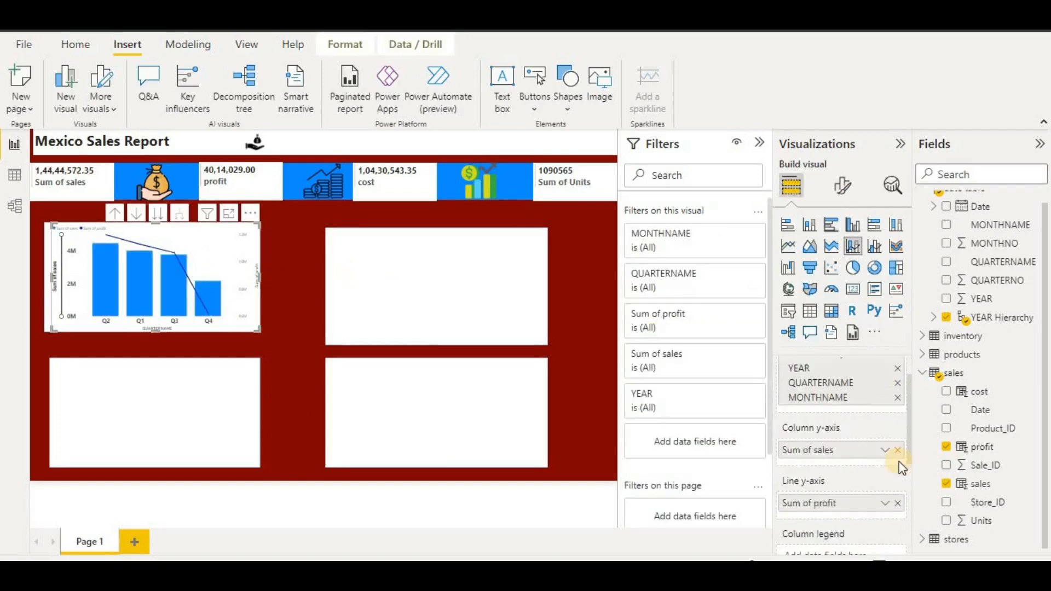
pyautogui.click(217, 297)
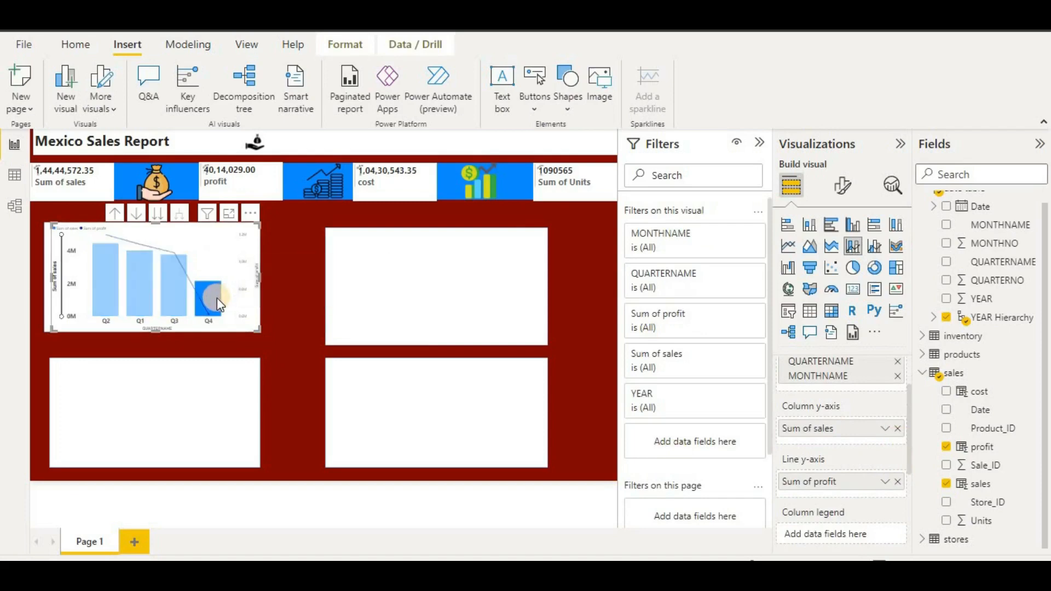
pyautogui.moveTo(209, 293); pyautogui.dragTo(208, 441)
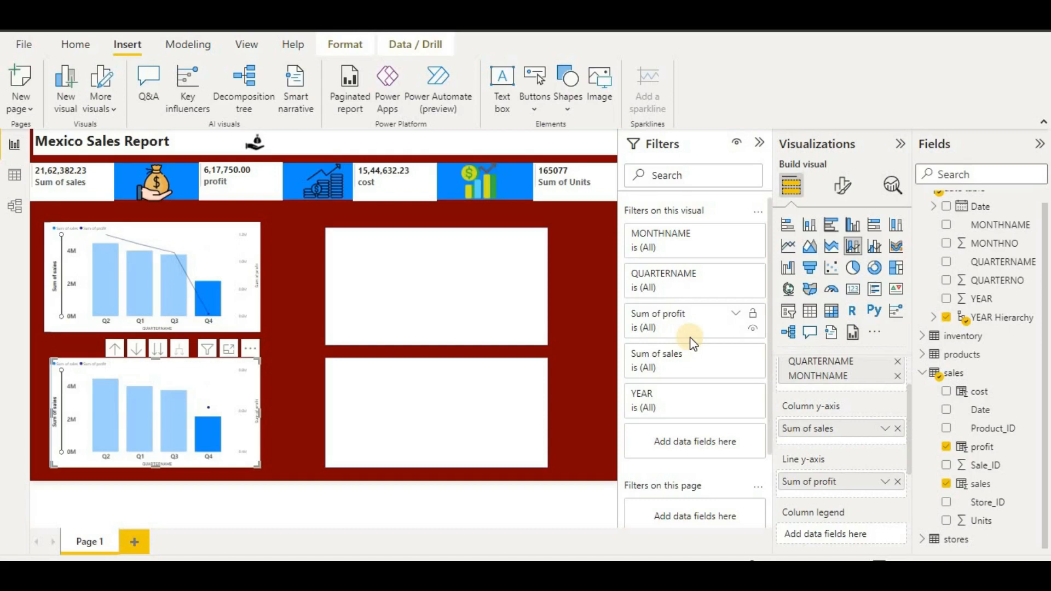
# - Remove Sum of profit from the copy's line y-axis, leaving only sales columns
pyautogui.click(184, 403)
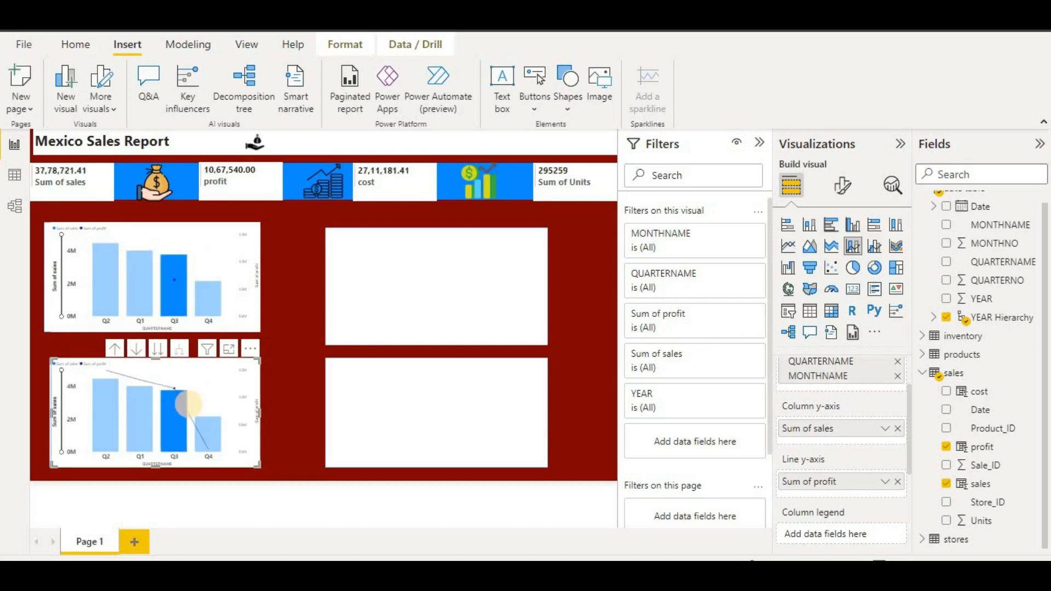
pyautogui.click(205, 406)
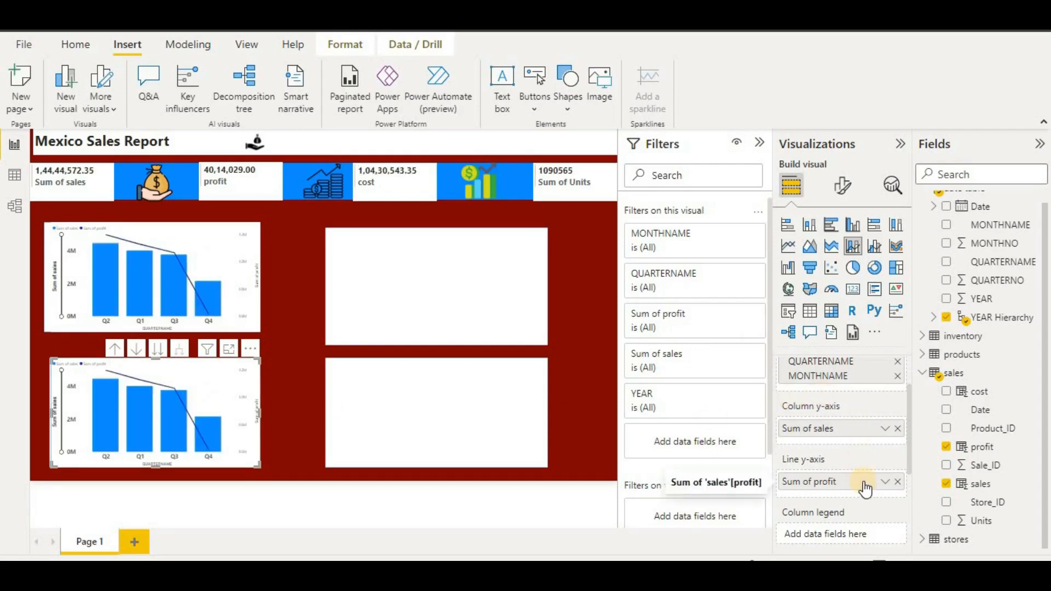
pyautogui.scroll(2, 890, 474)
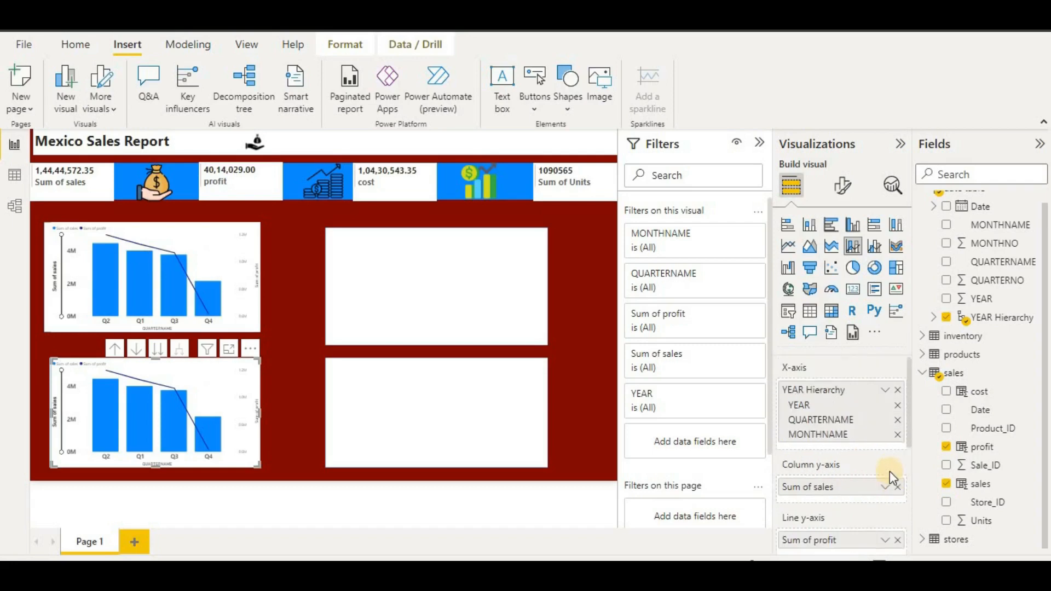
pyautogui.scroll(-2, 889, 471)
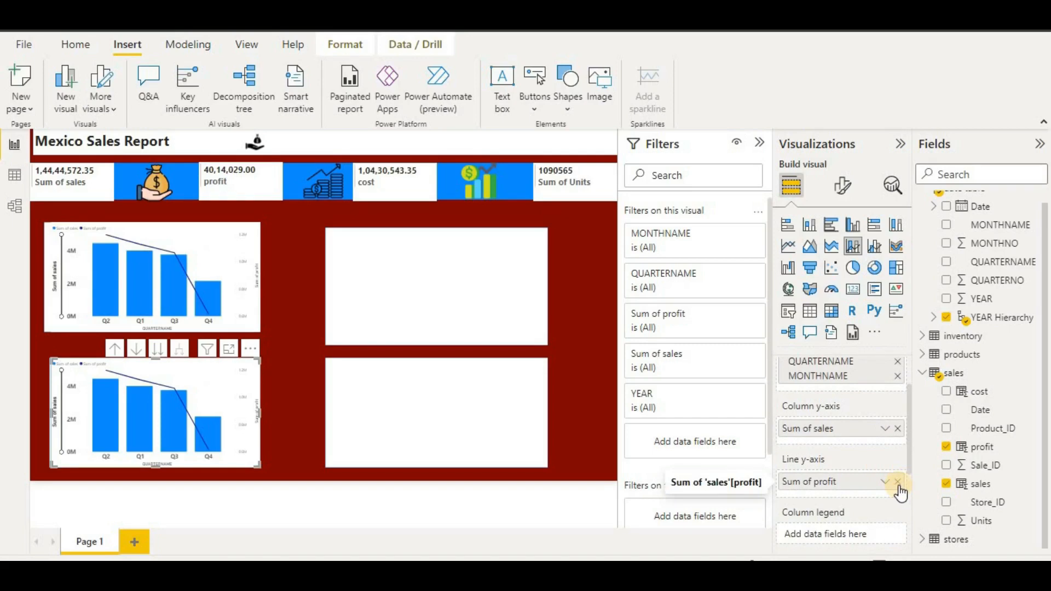
pyautogui.click(898, 483)
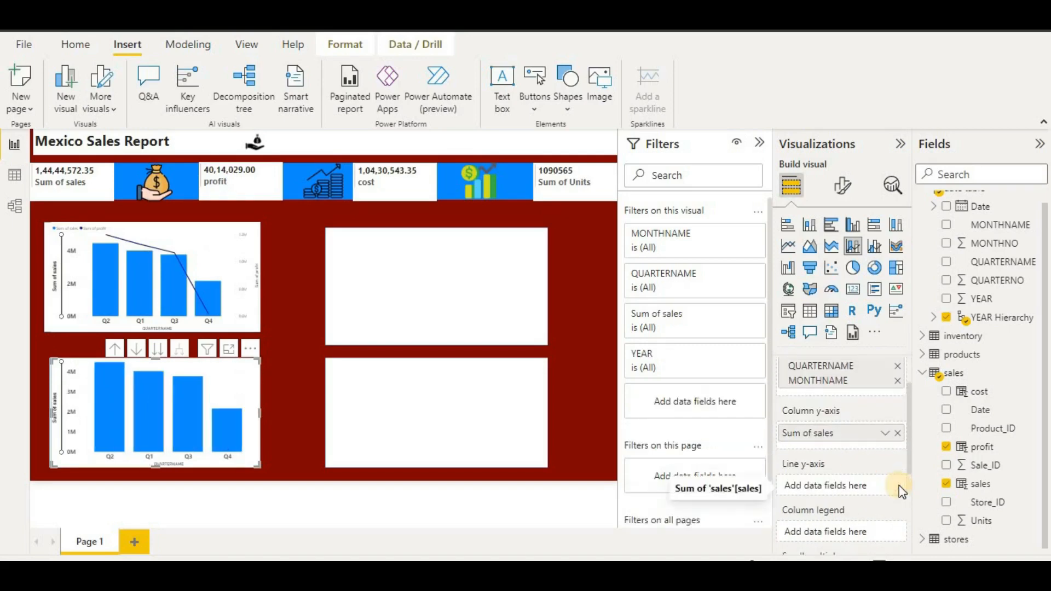
# - Add Store_Location as the lower chart's column legend and drill up to years 2017 and 2018
pyautogui.scroll(-3, 899, 476)
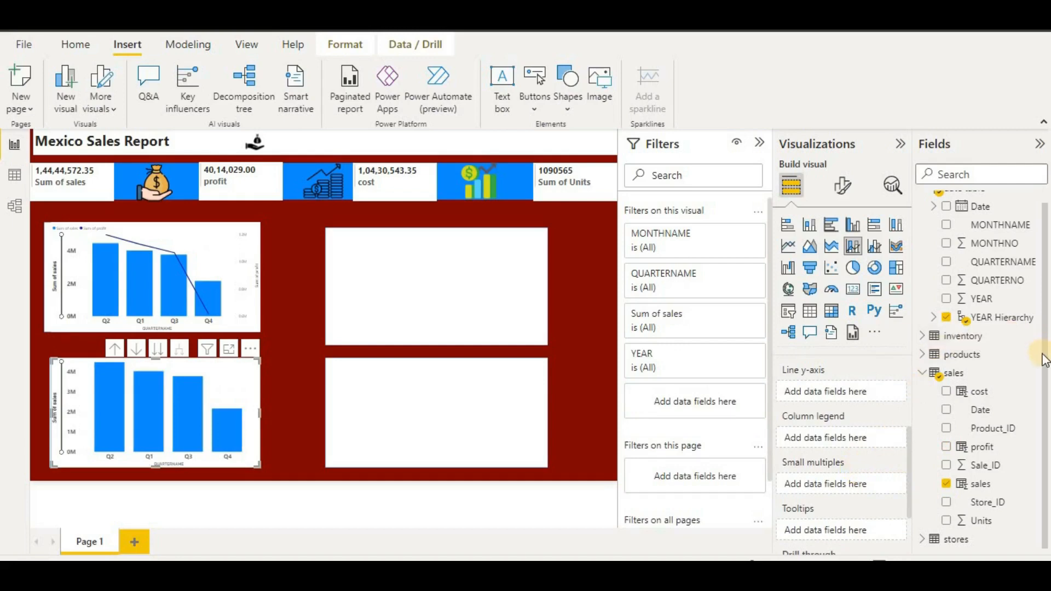
pyautogui.scroll(1, 1040, 364)
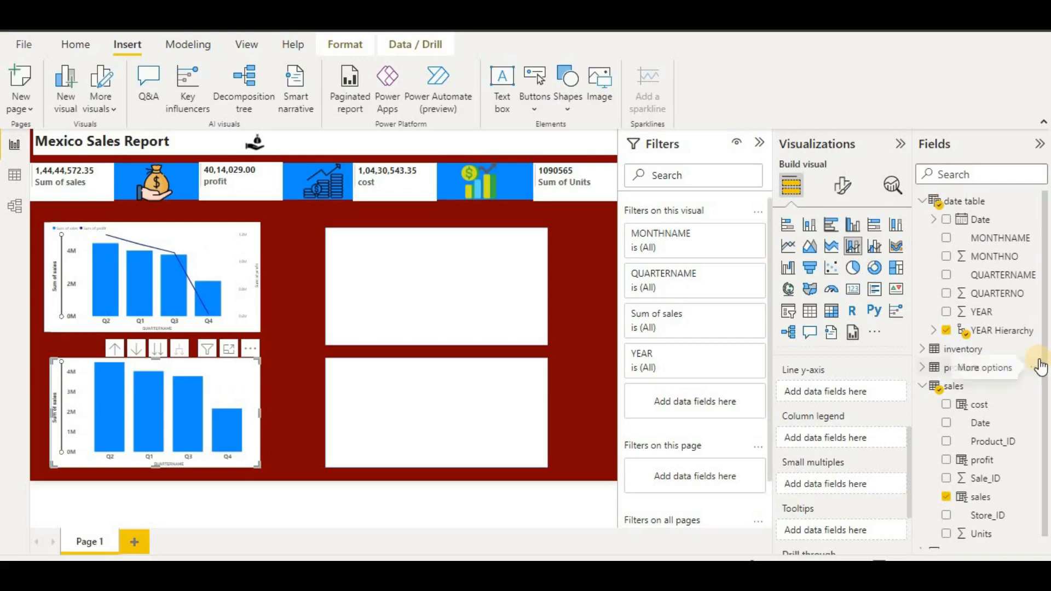
pyautogui.scroll(-1, 1040, 368)
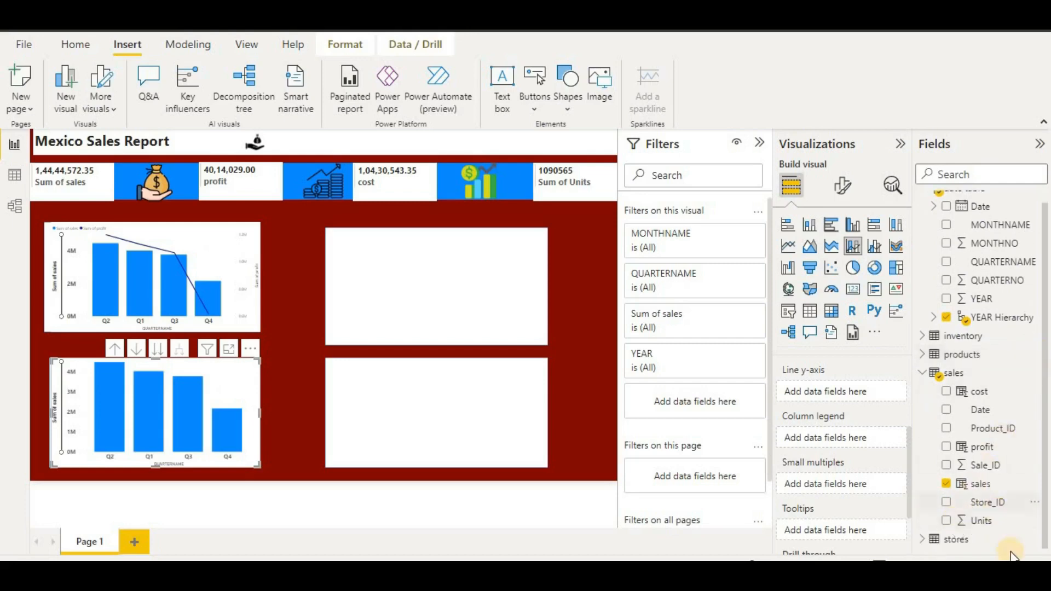
pyautogui.scroll(1, 995, 522)
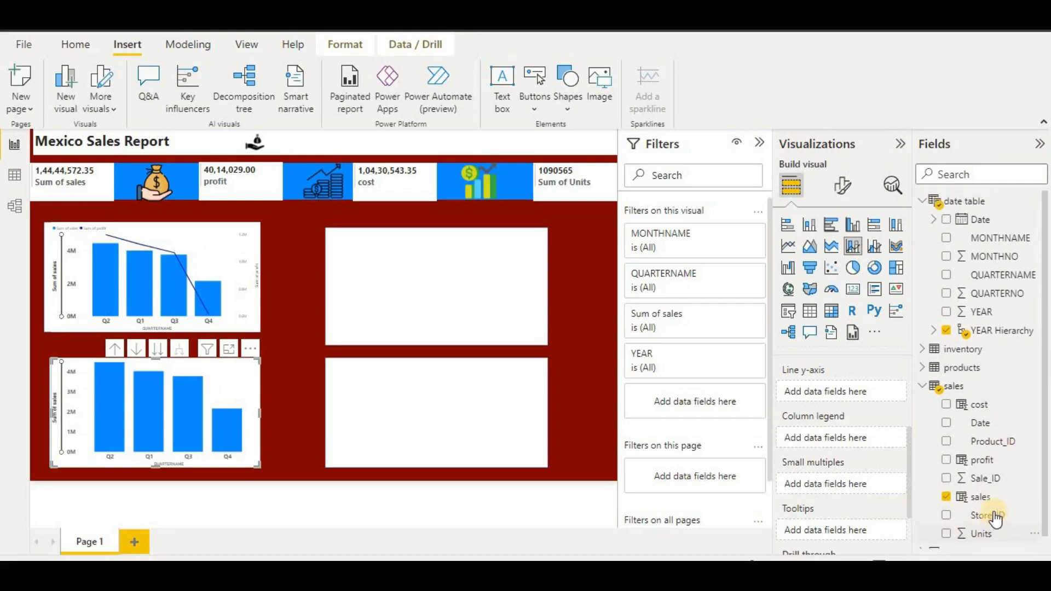
pyautogui.click(922, 369)
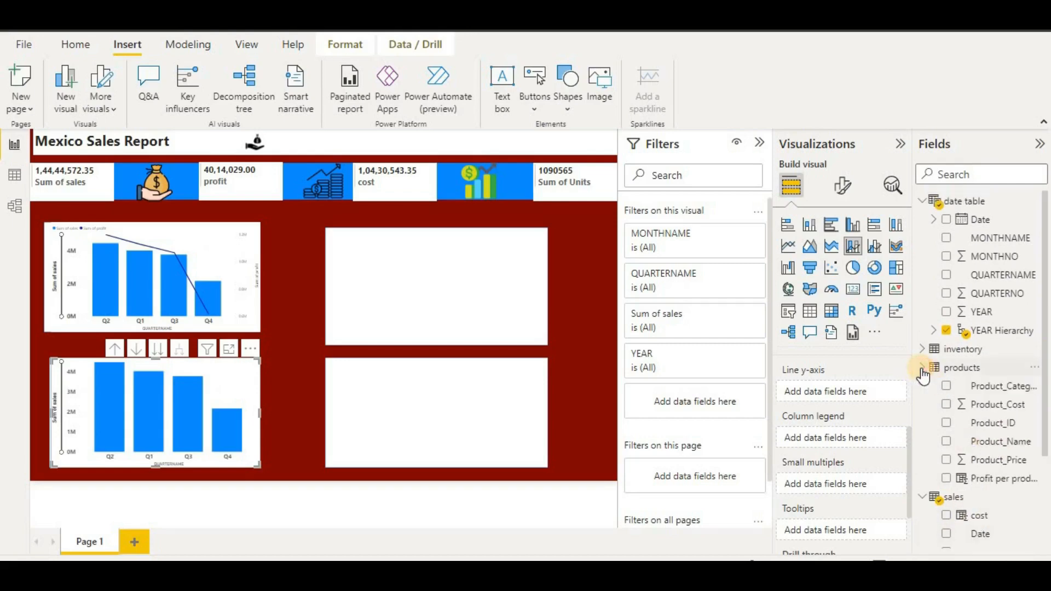
pyautogui.click(927, 351)
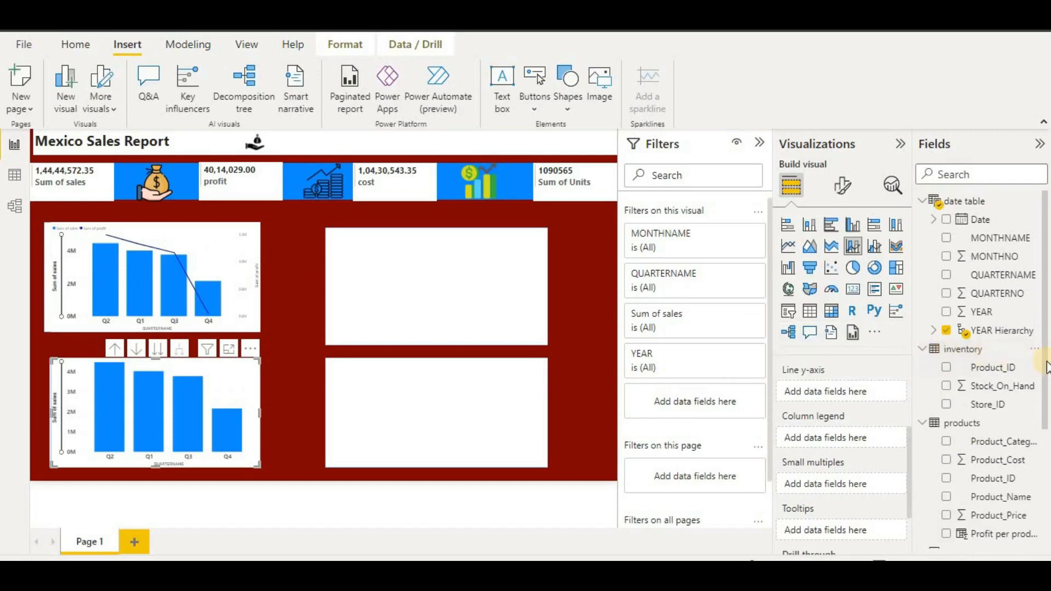
pyautogui.scroll(-3, 1047, 363)
pyautogui.scroll(-1, 1048, 367)
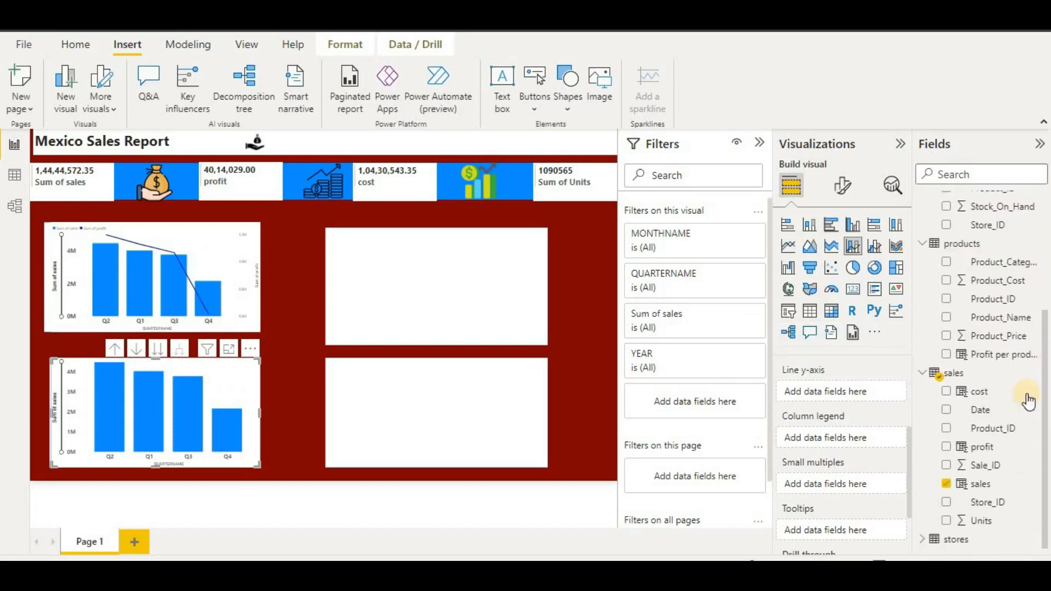
pyautogui.click(921, 541)
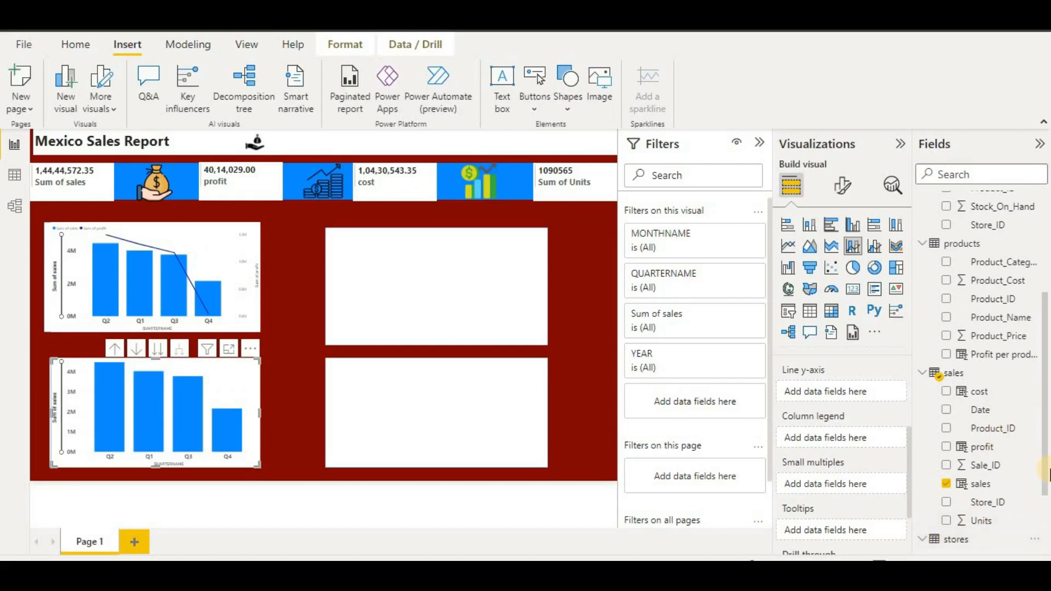
pyautogui.scroll(-2, 1043, 466)
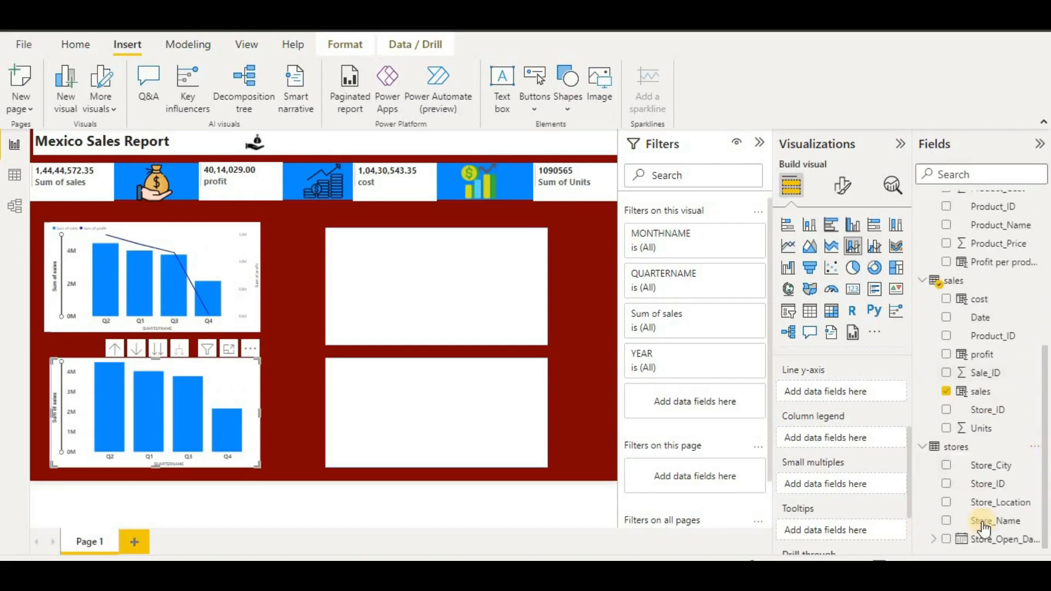
pyautogui.moveTo(953, 507); pyautogui.dragTo(821, 436)
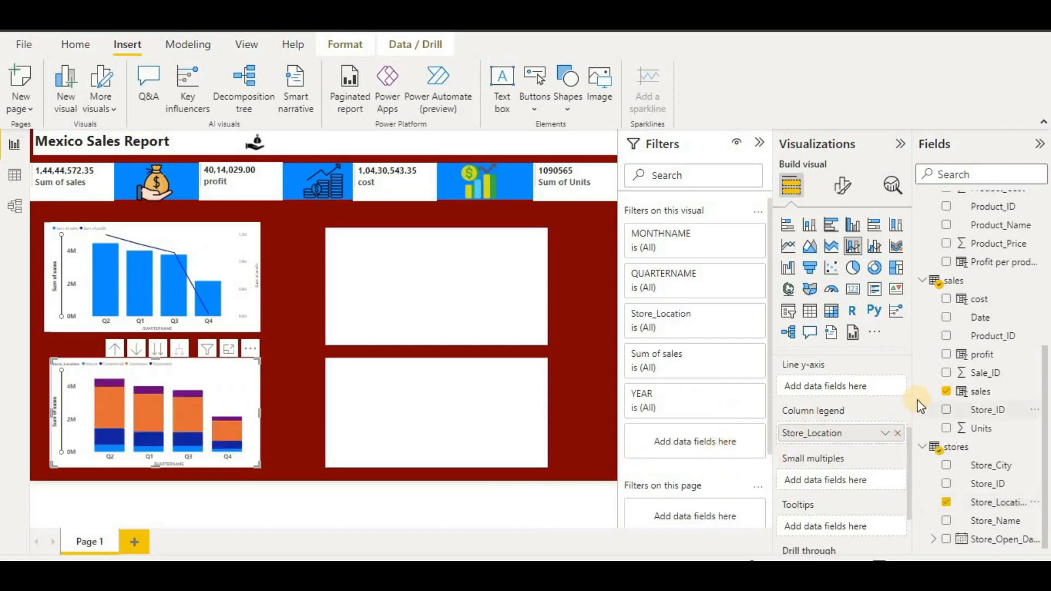
pyautogui.click(116, 349)
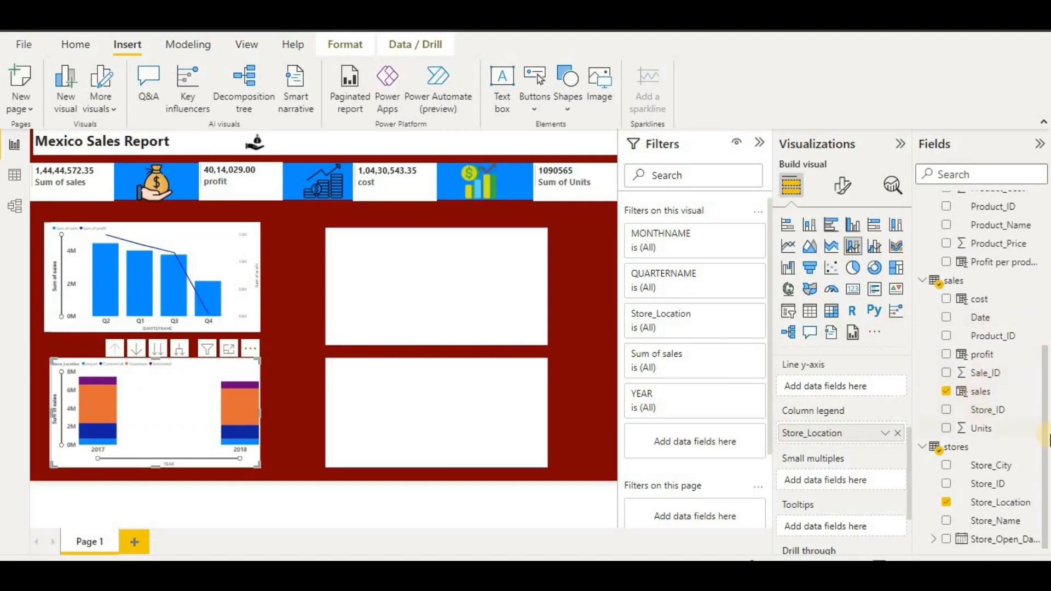
pyautogui.scroll(3, 1045, 442)
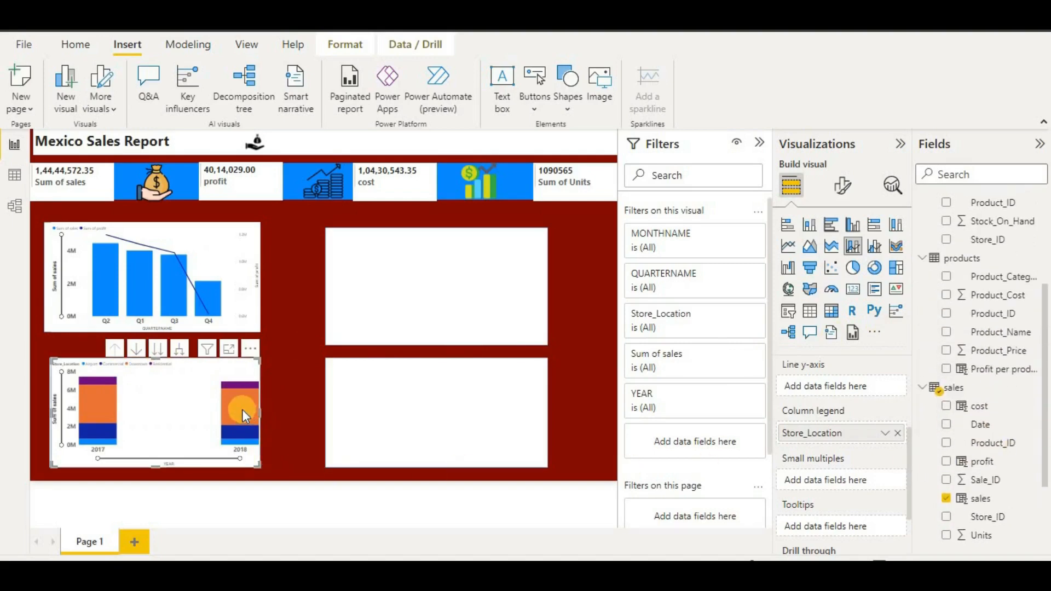
# - Drill the lower stacked chart back down to quarters
pyautogui.moveTo(242, 410)
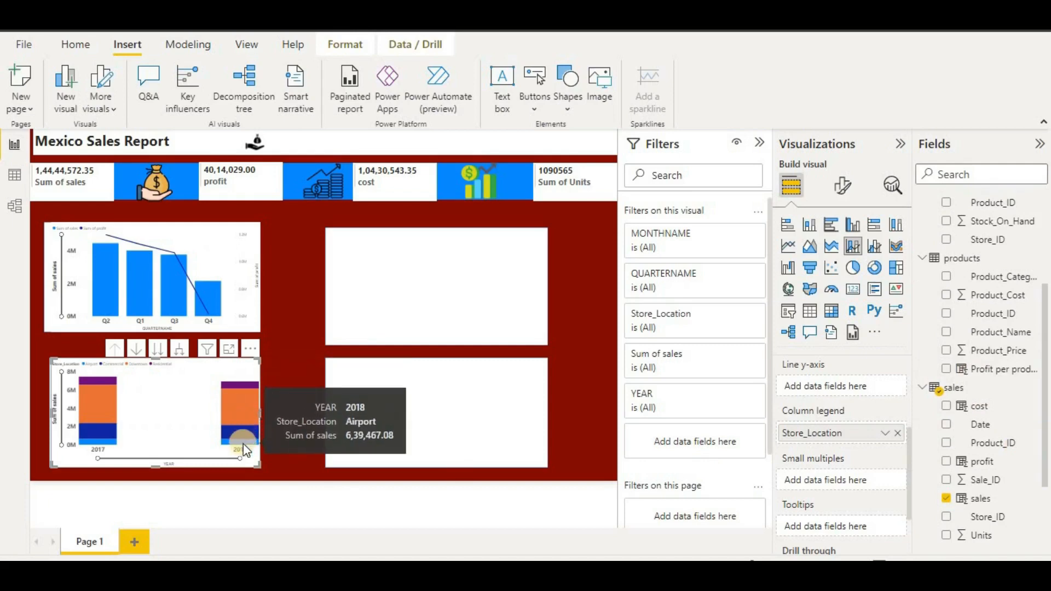
pyautogui.click(157, 351)
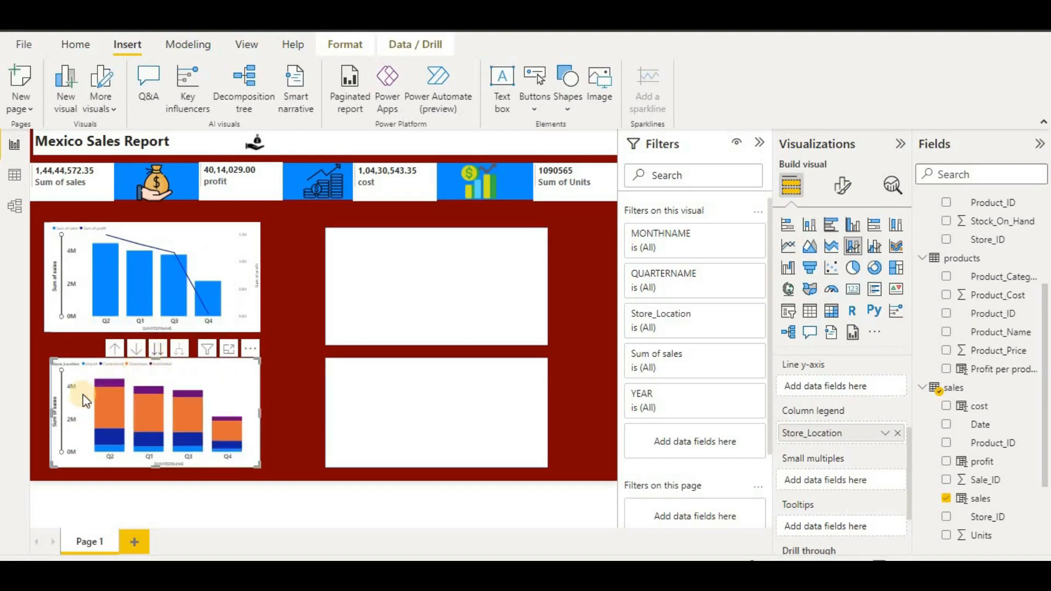
pyautogui.scroll(3, 821, 437)
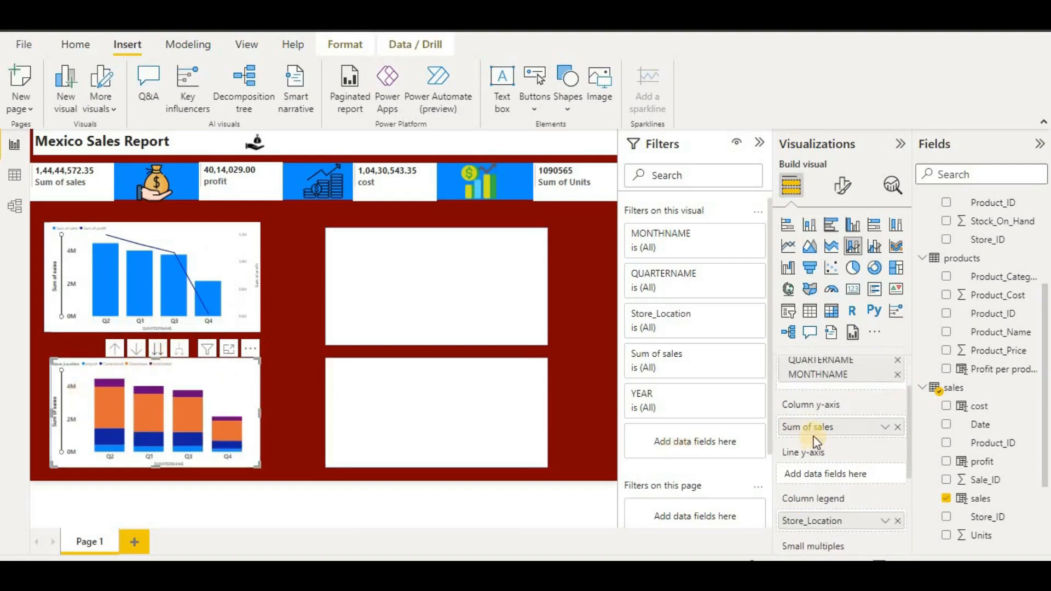
pyautogui.scroll(-3, 893, 413)
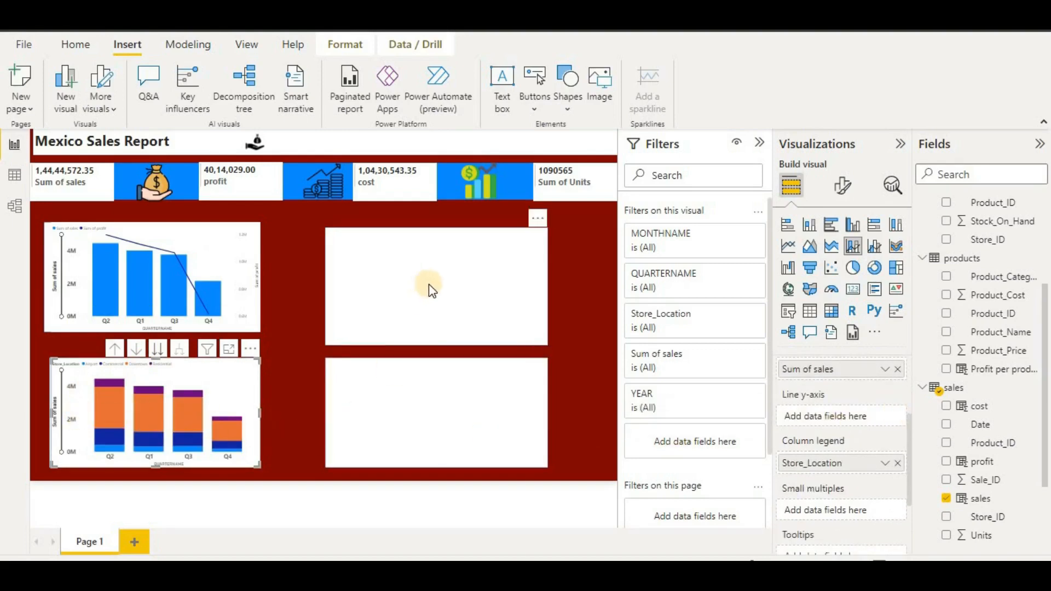
# - Try switching the lower chart to clustered columns, then undo back to stacked columns
pyautogui.click(859, 228)
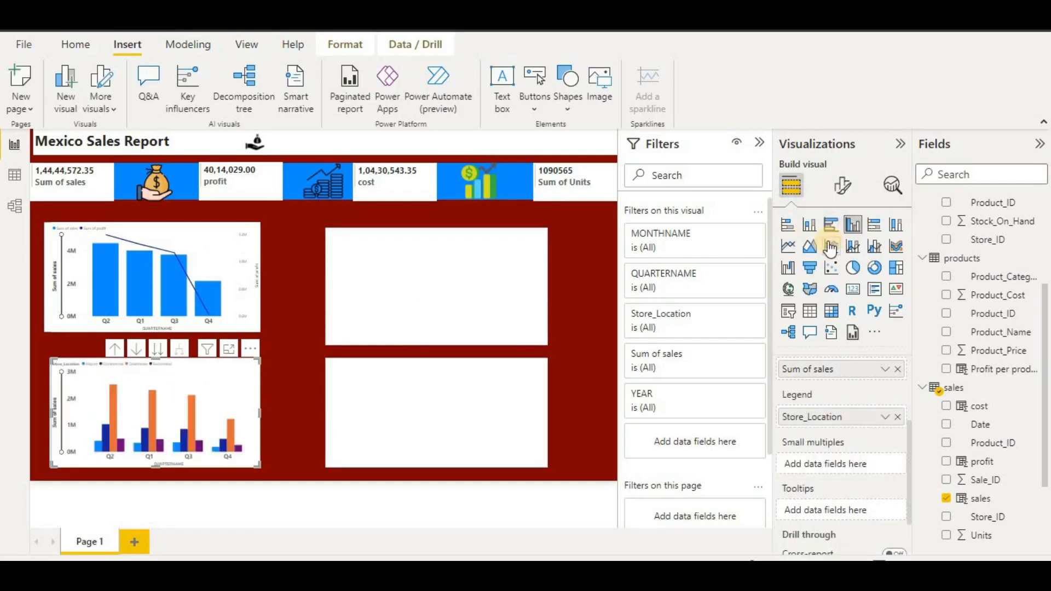
pyautogui.click(506, 278)
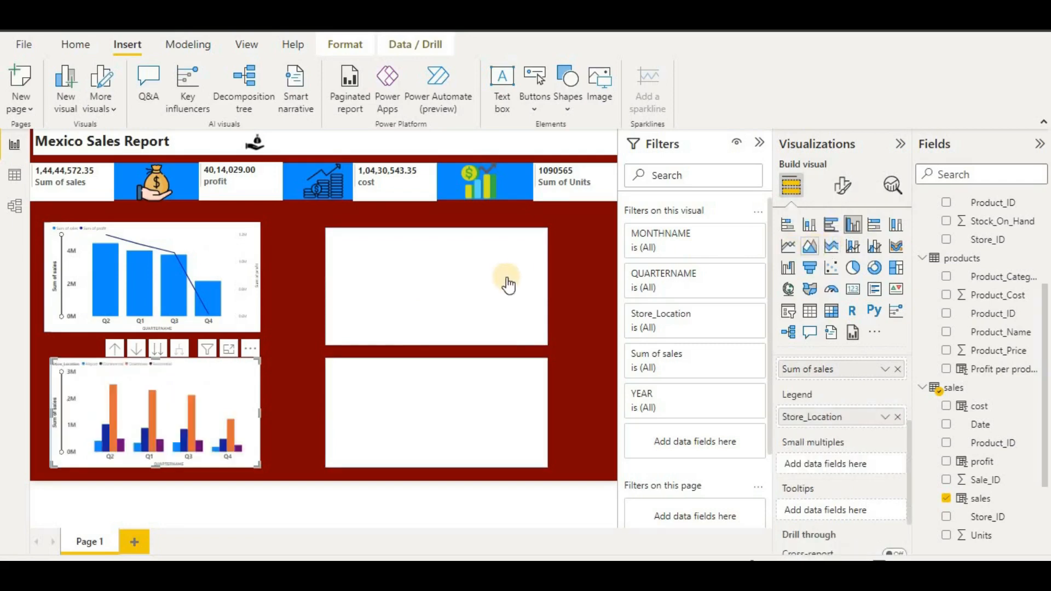
pyautogui.hotkey('ctrl', 'z')
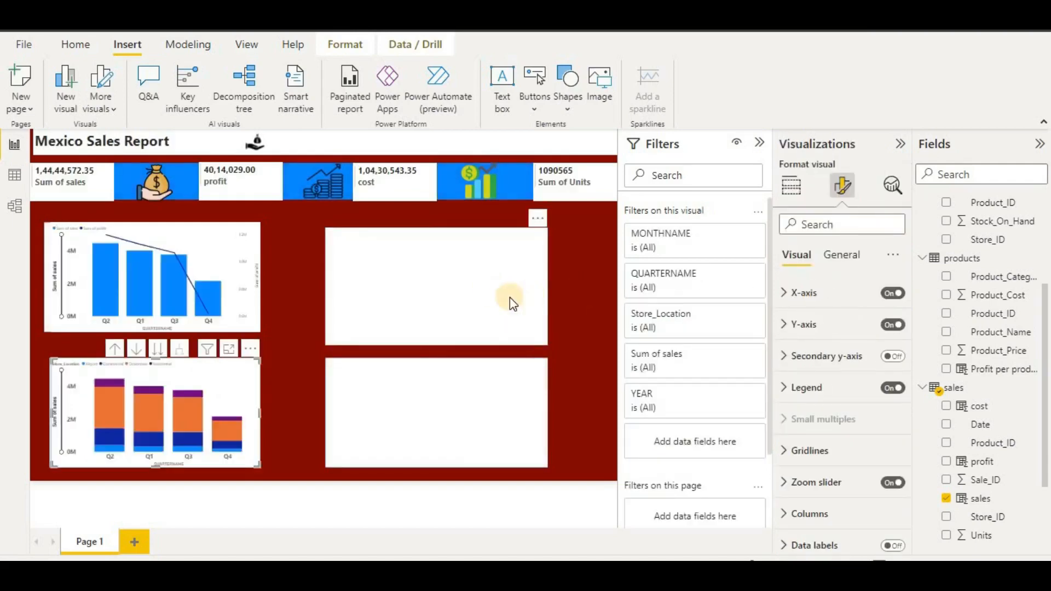
pyautogui.click(511, 301)
pyautogui.hotkey('ctrl', 'z')
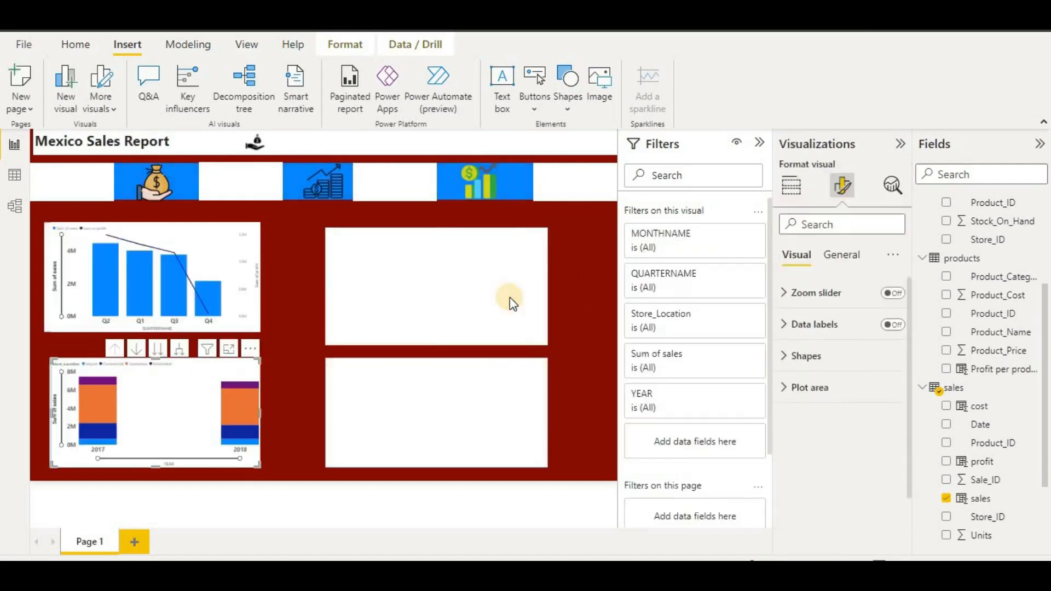
pyautogui.click(508, 299)
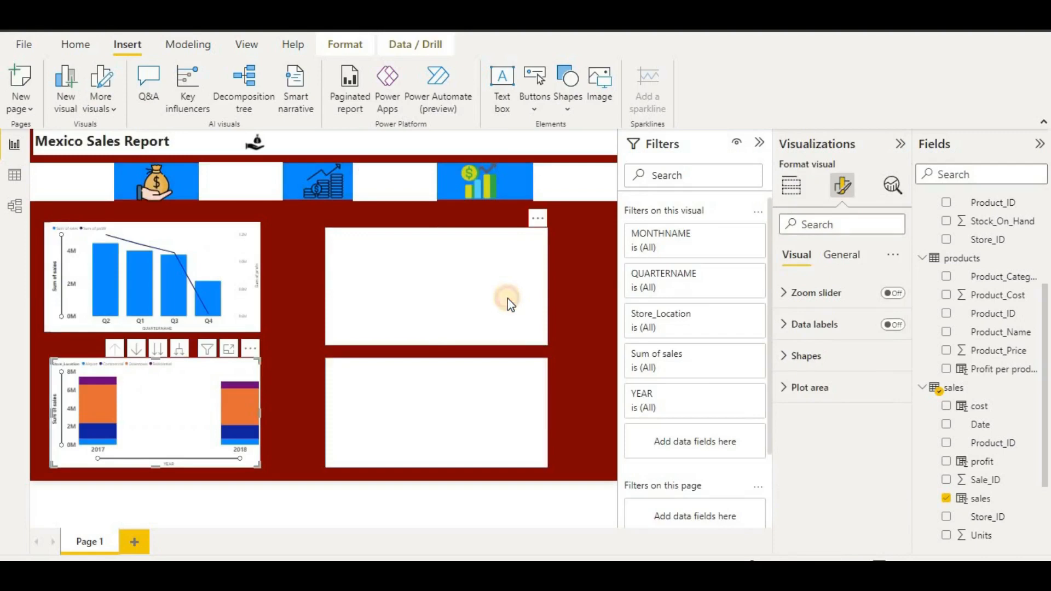
# - Reselect the stacked chart, return to Build visual, and deselect everything on the canvas
pyautogui.click(152, 430)
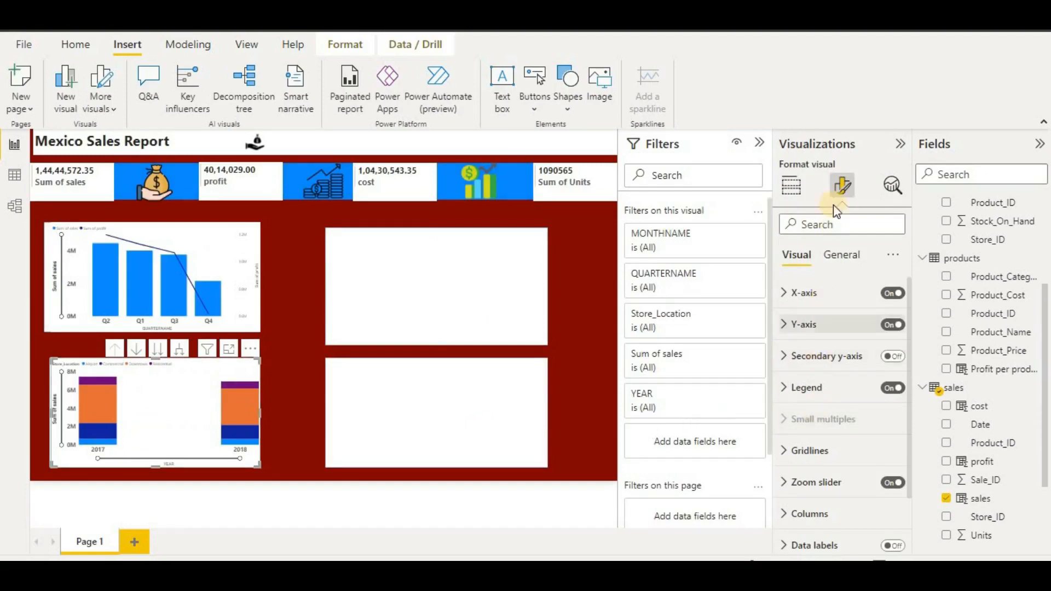
pyautogui.click(799, 187)
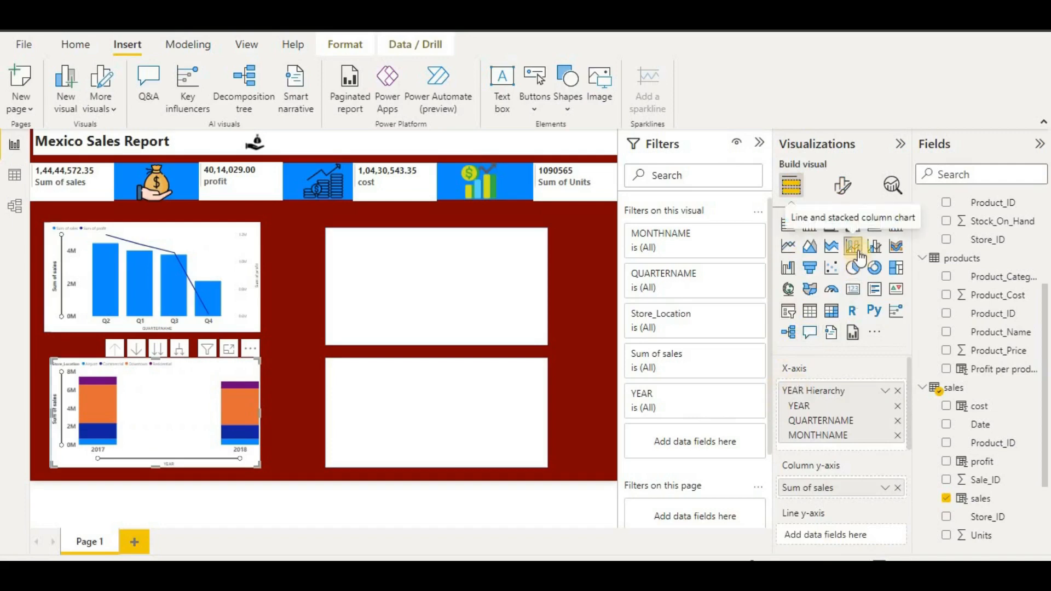
pyautogui.click(510, 252)
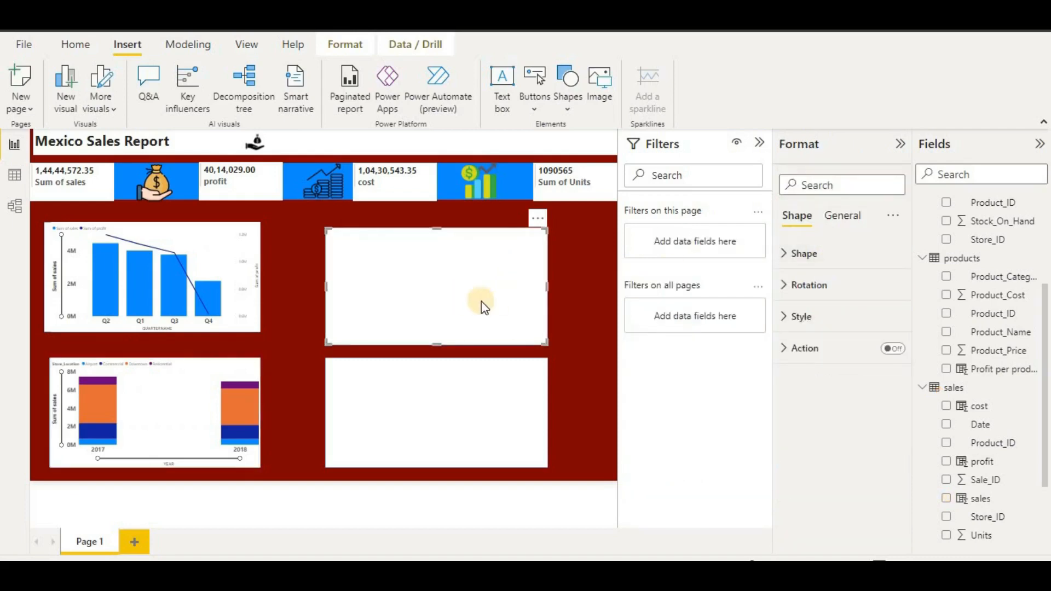
pyautogui.click(586, 310)
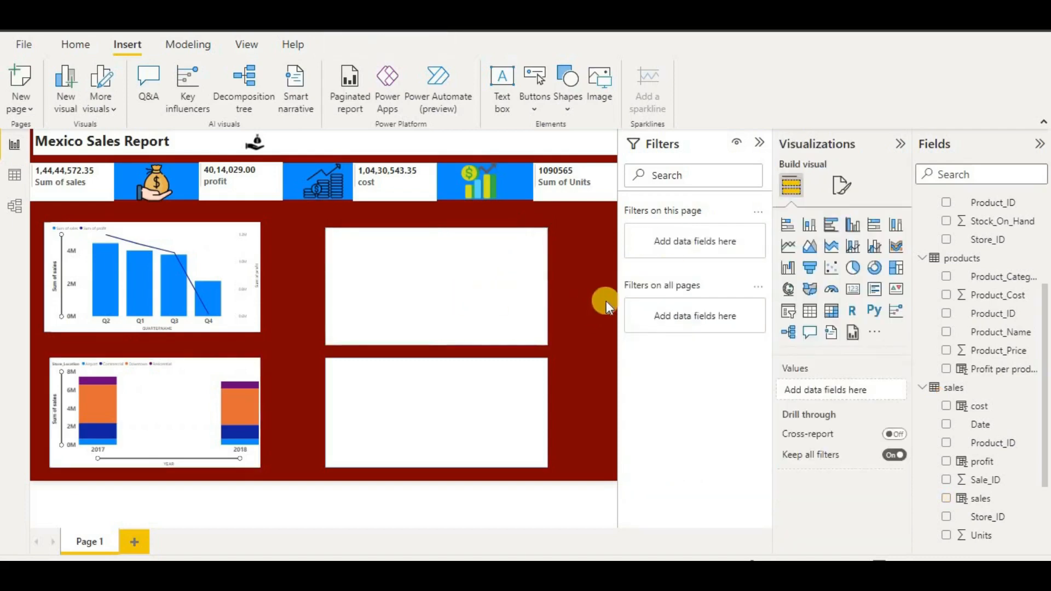
# - Insert a clustered bar chart and size it over the upper-right white box
pyautogui.click(861, 227)
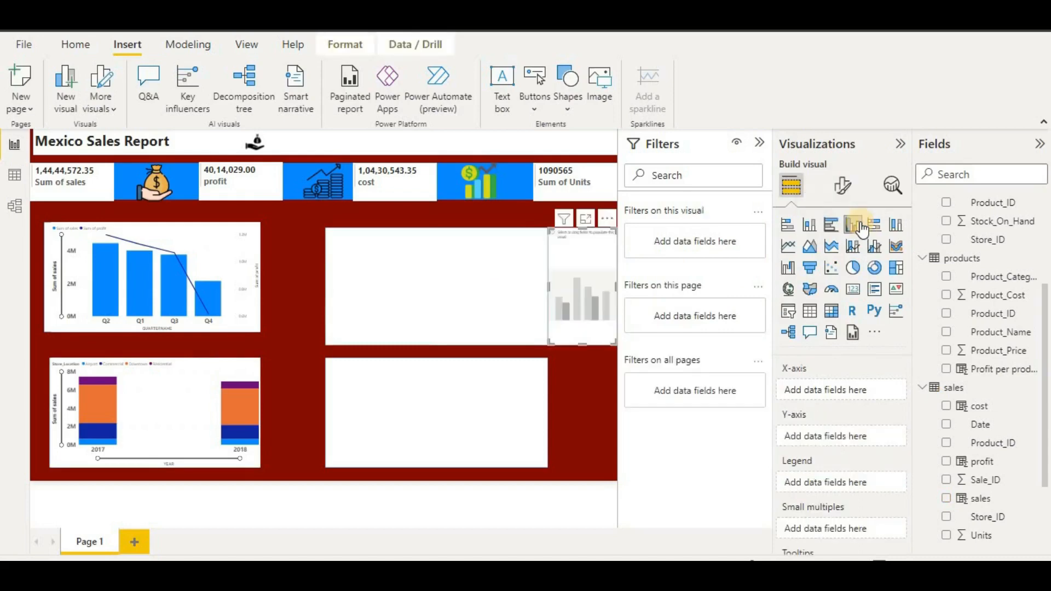
pyautogui.click(831, 226)
pyautogui.click(572, 286)
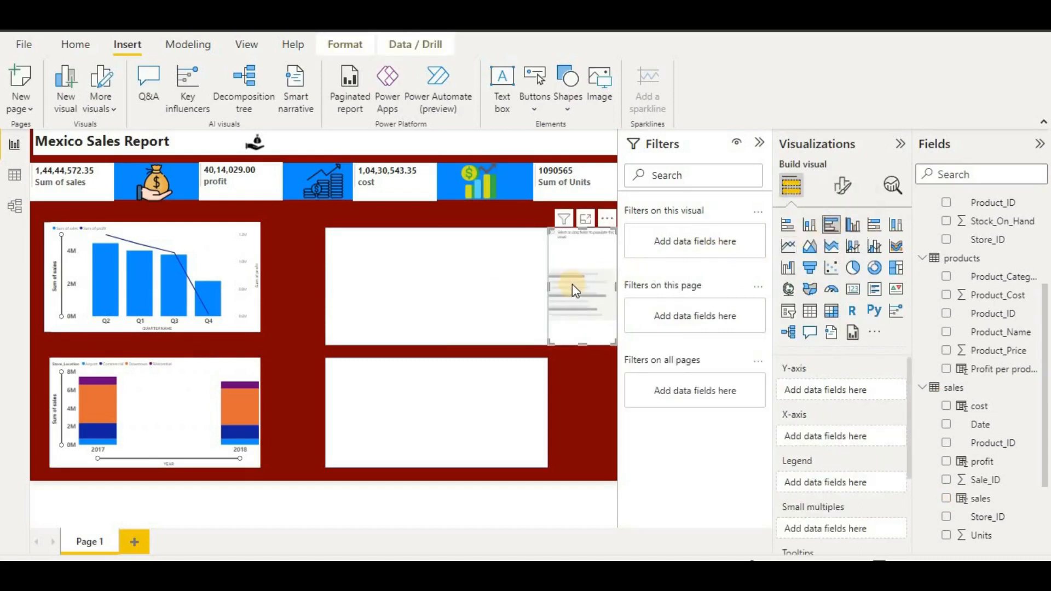
pyautogui.moveTo(548, 290); pyautogui.dragTo(385, 306)
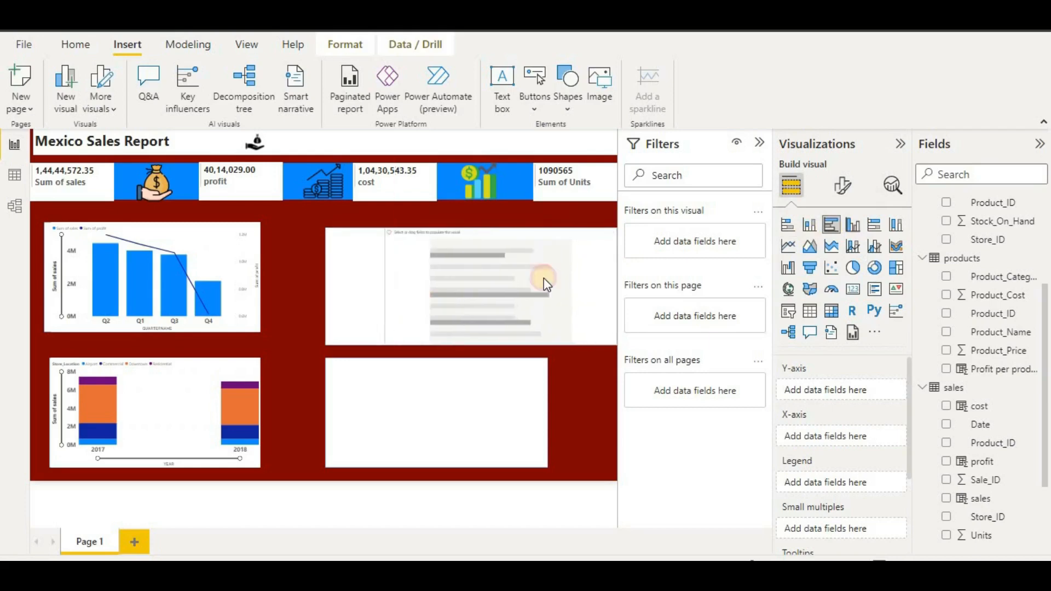
pyautogui.moveTo(528, 280); pyautogui.dragTo(485, 278)
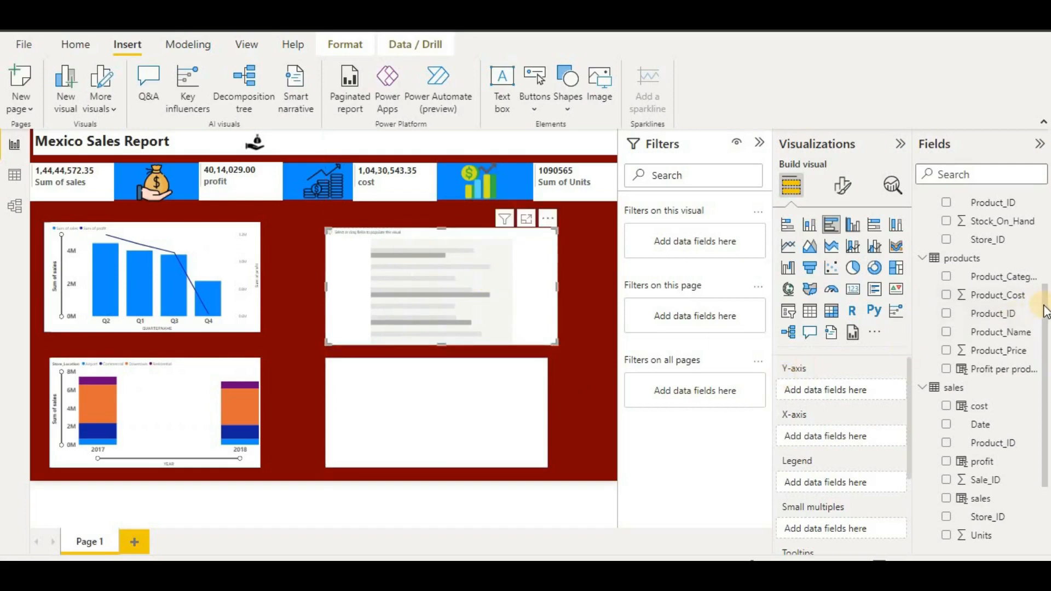
# - Put Product_Name on the bar chart's y-axis and profit on its x-axis
pyautogui.scroll(3, 1046, 311)
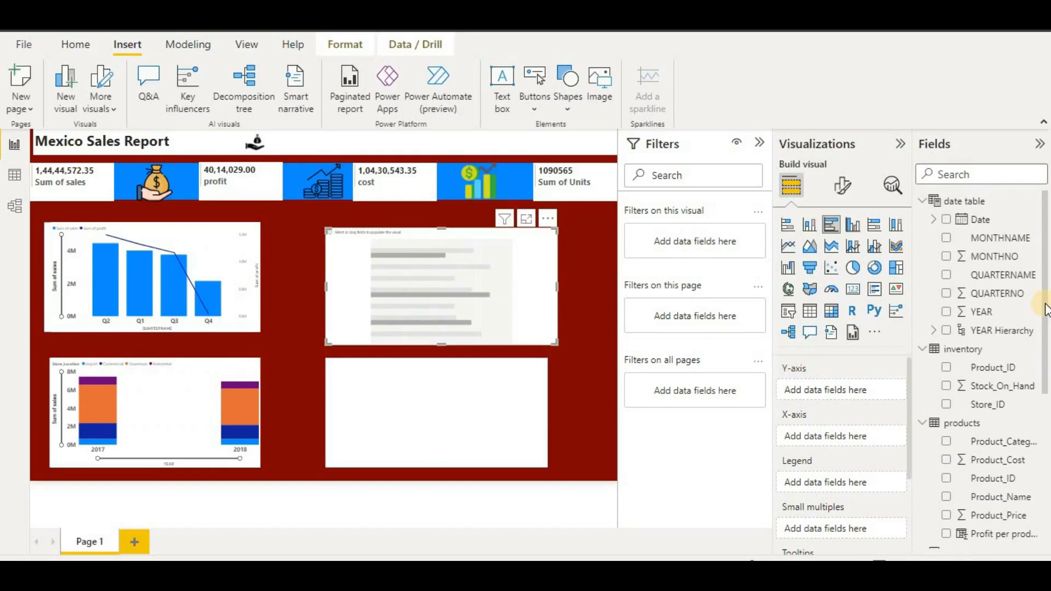
pyautogui.scroll(-1, 1045, 311)
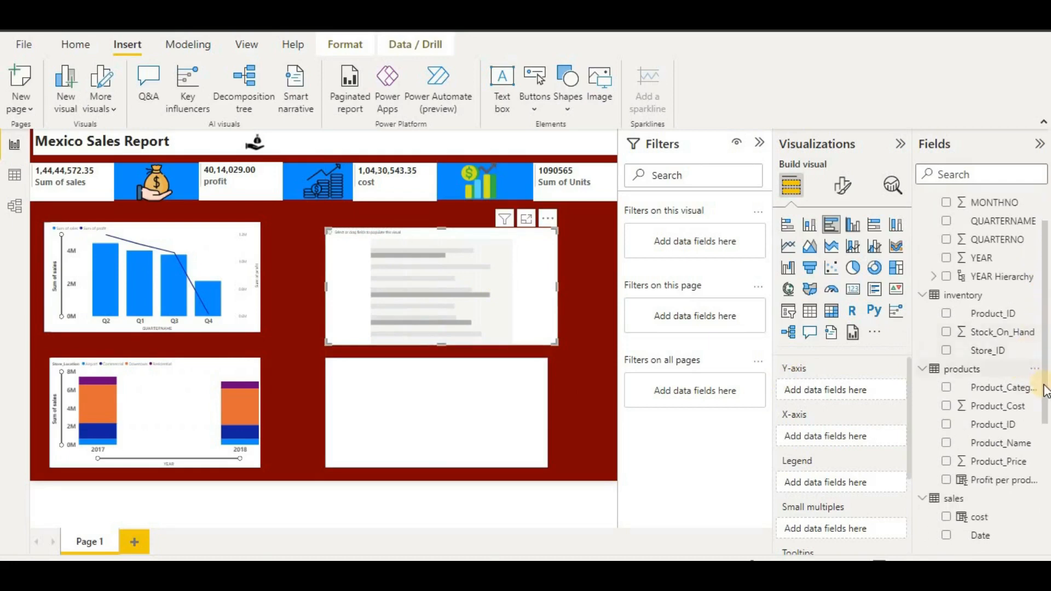
pyautogui.moveTo(941, 444); pyautogui.dragTo(832, 388)
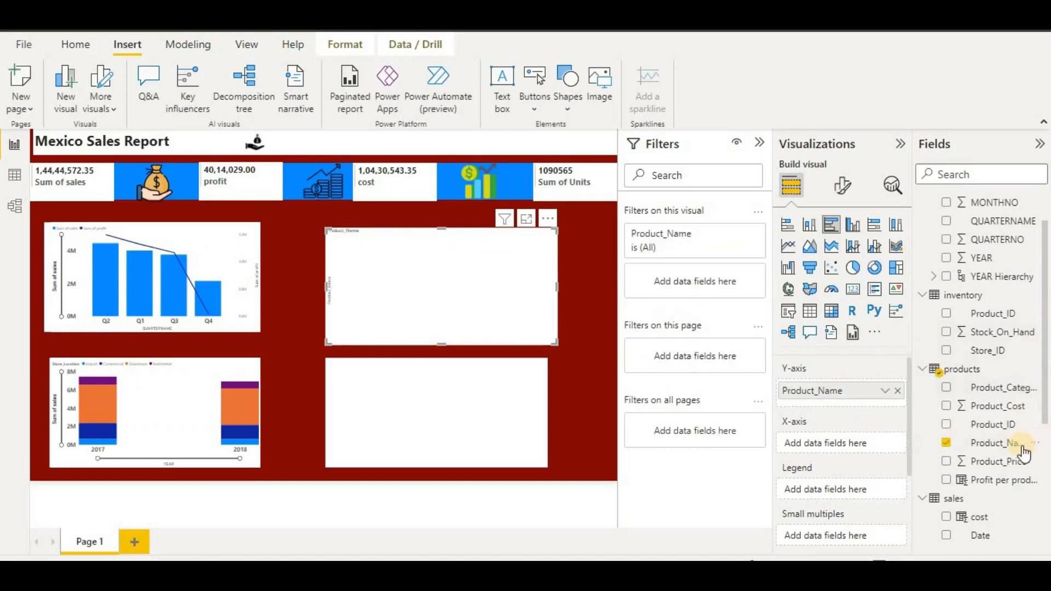
pyautogui.scroll(1, 1038, 452)
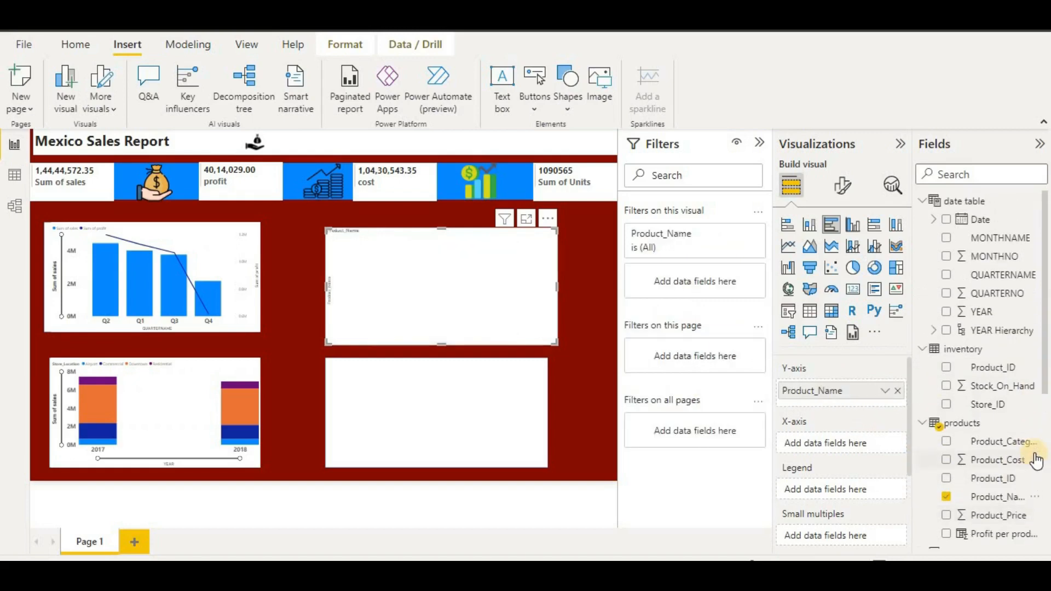
pyautogui.scroll(-4, 1029, 455)
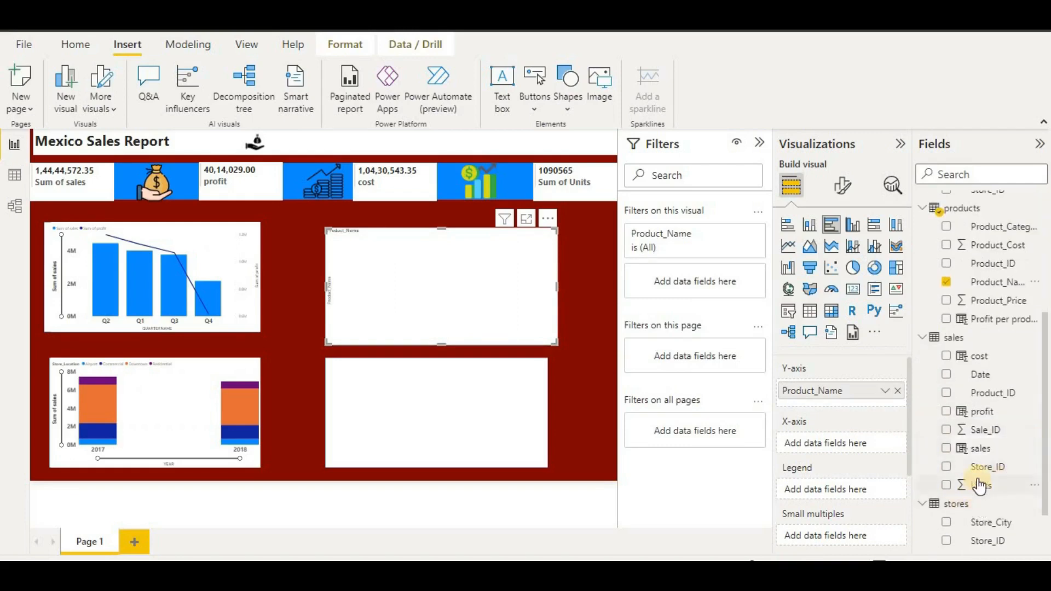
pyautogui.scroll(3, 1008, 462)
pyautogui.scroll(1, 1005, 451)
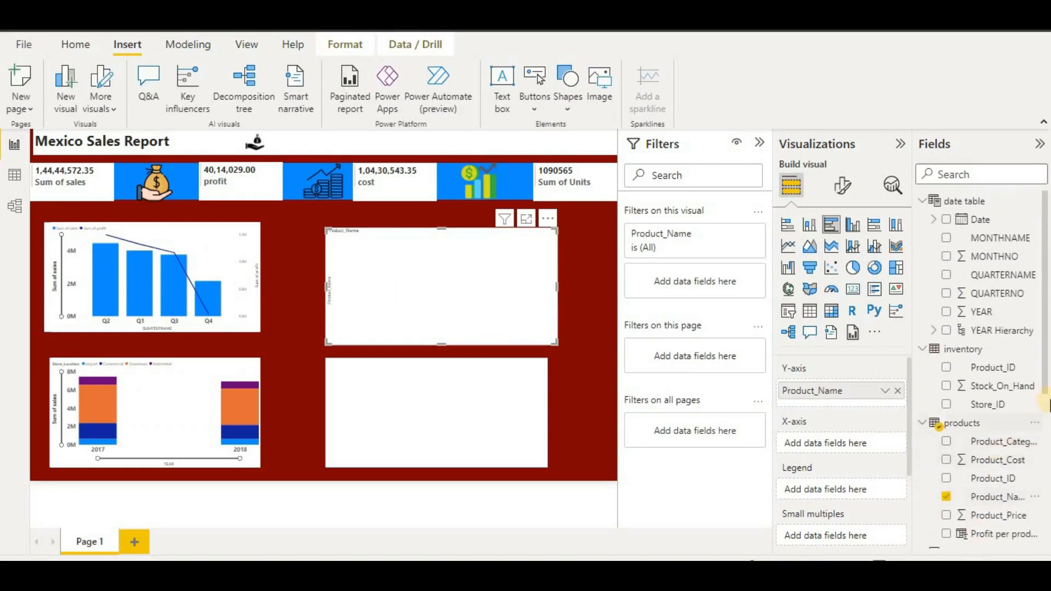
pyautogui.scroll(-3, 1031, 403)
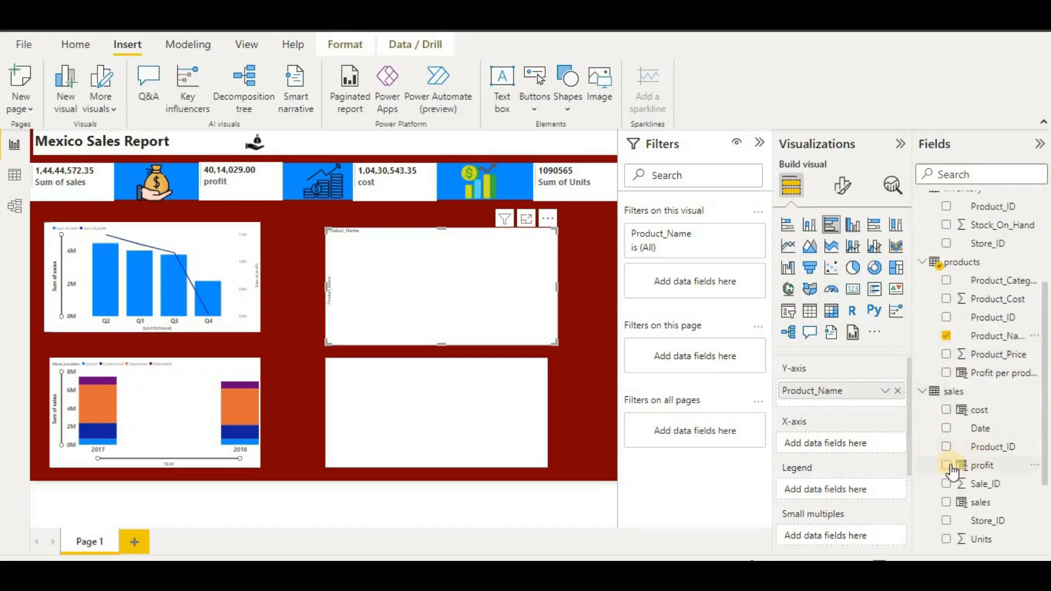
pyautogui.moveTo(950, 466); pyautogui.dragTo(834, 438)
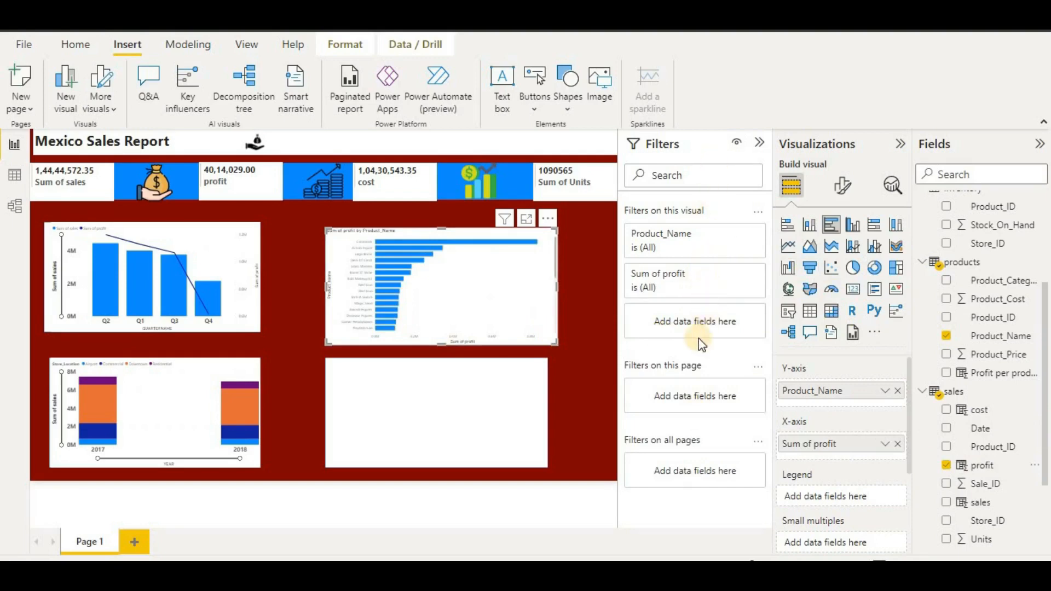
# - Apply a Top N filter on Product_Name showing the top 10 by Sum of profit
pyautogui.click(735, 274)
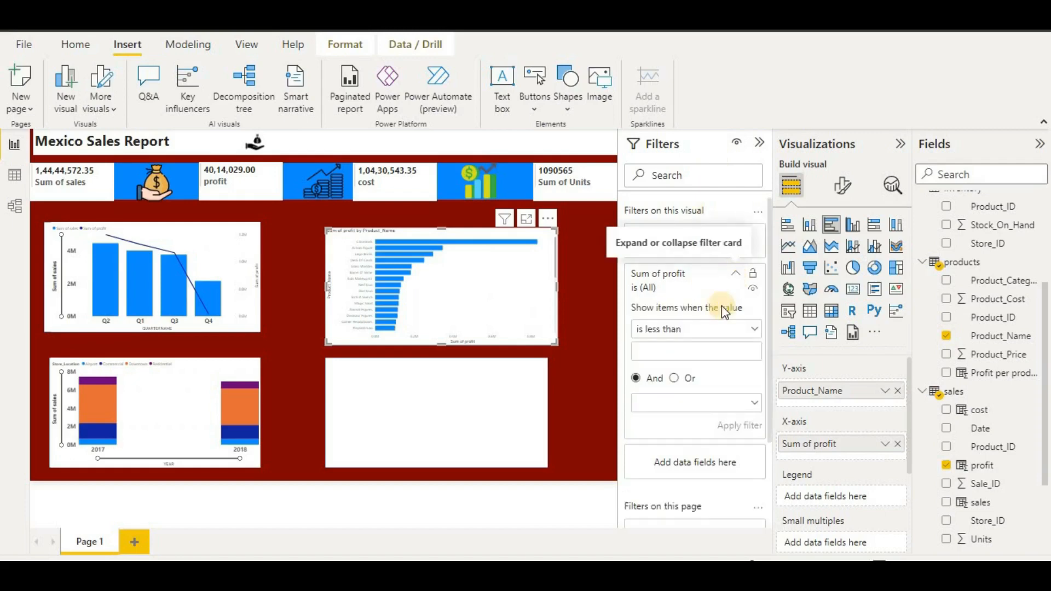
pyautogui.click(754, 329)
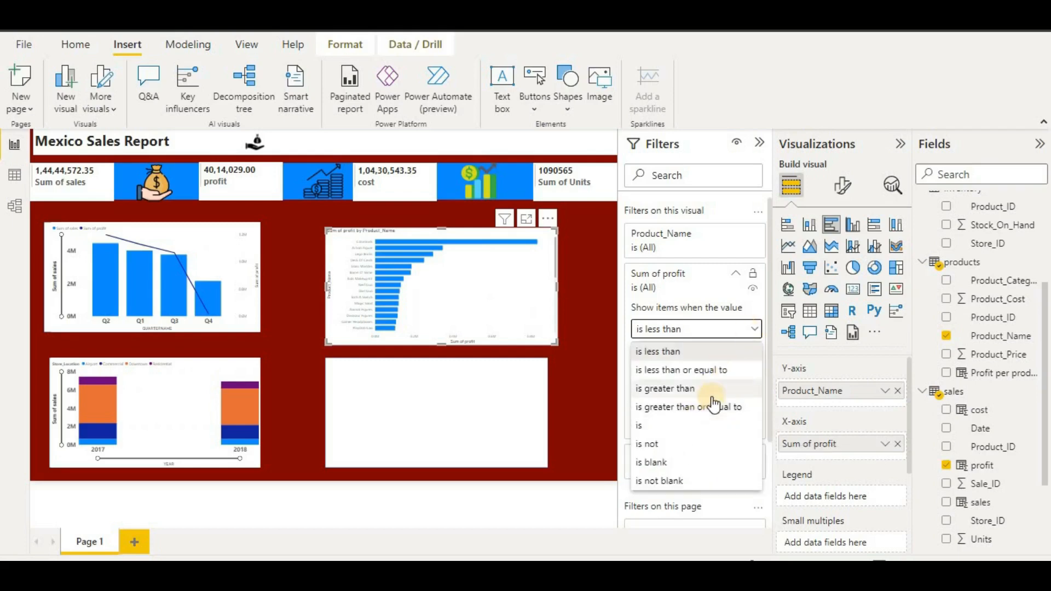
pyautogui.click(692, 239)
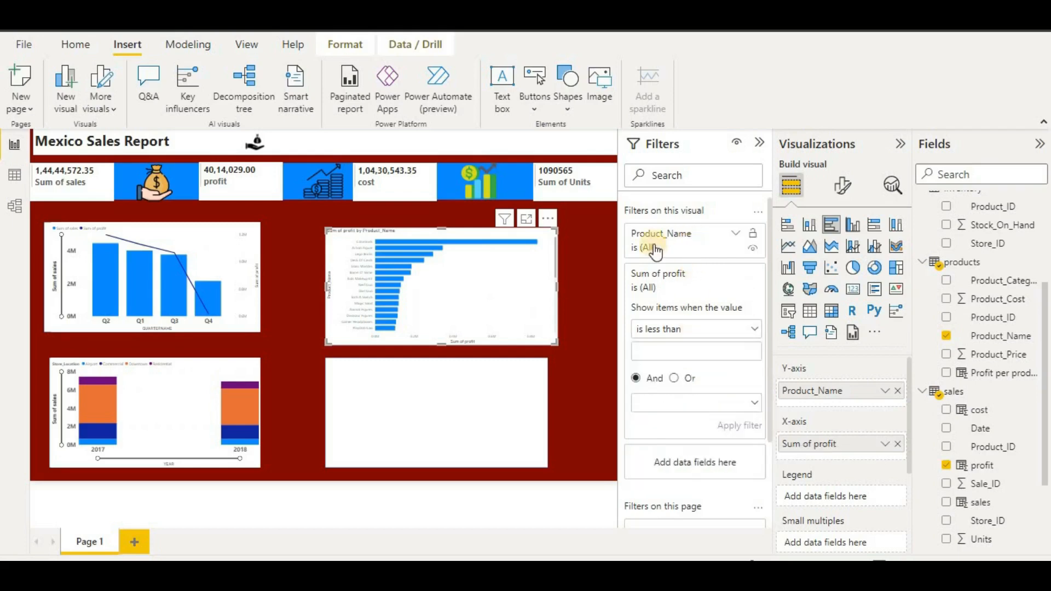
pyautogui.click(737, 240)
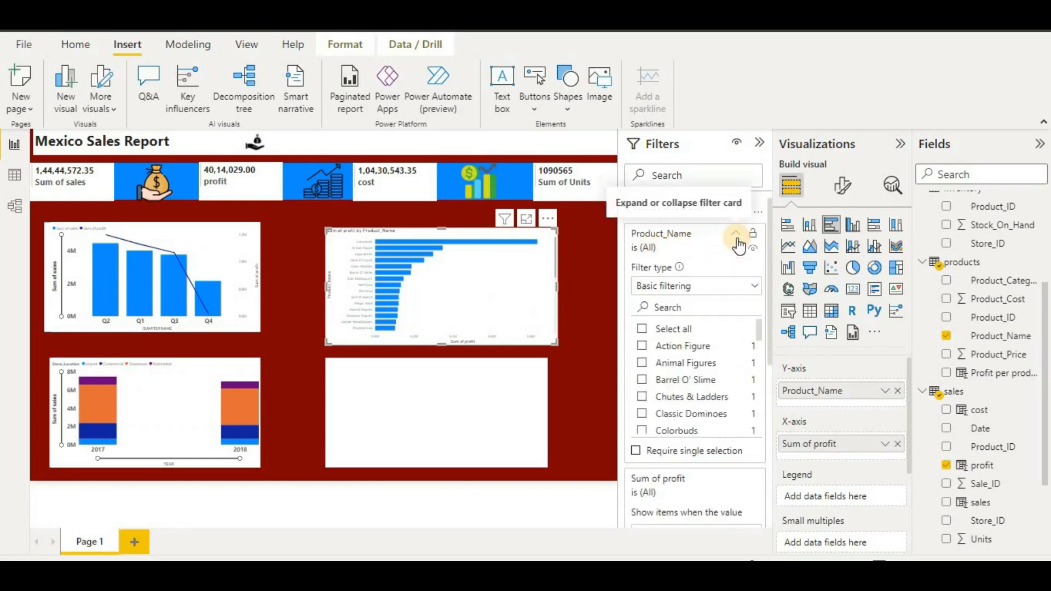
pyautogui.click(750, 287)
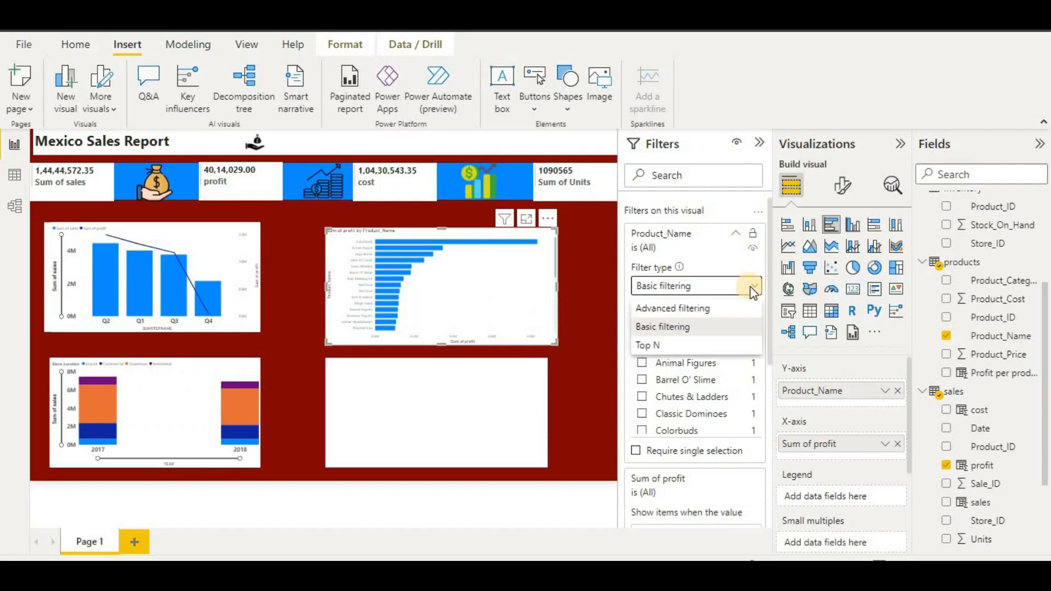
pyautogui.click(660, 350)
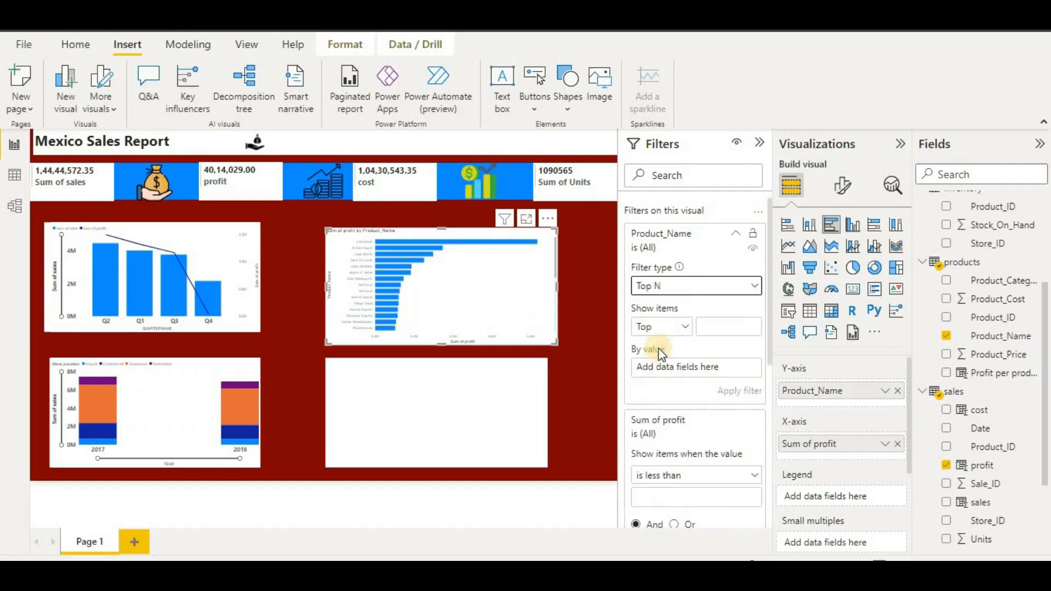
pyautogui.click(715, 326)
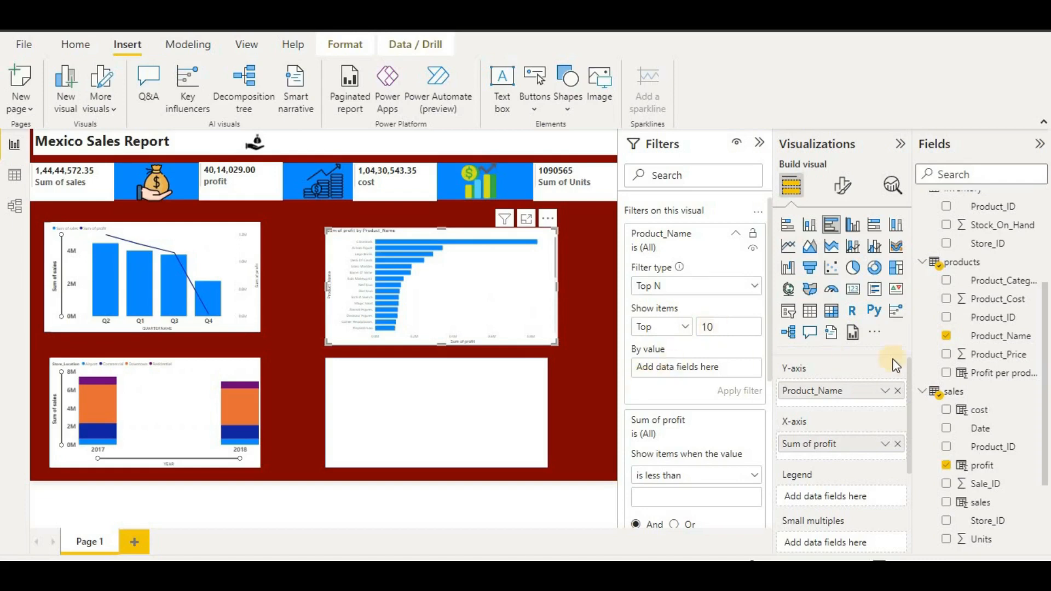
pyautogui.moveTo(978, 465); pyautogui.dragTo(695, 375)
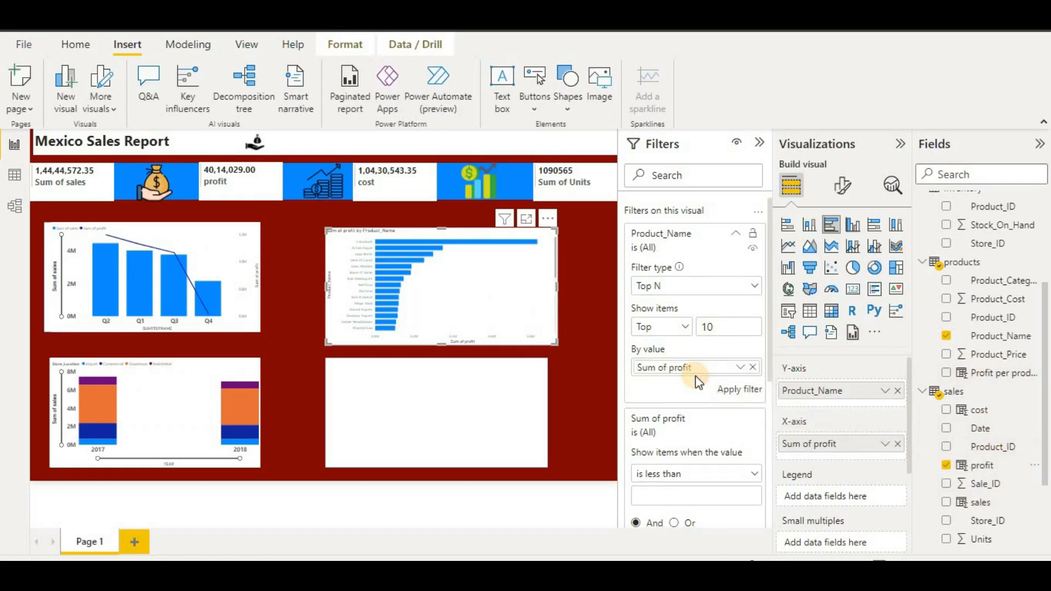
pyautogui.click(736, 390)
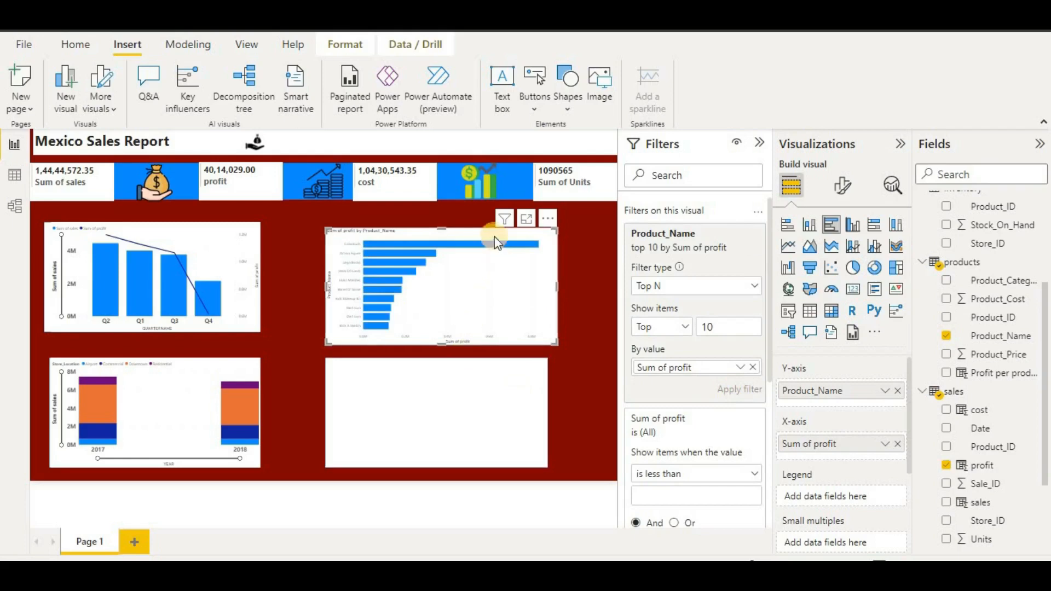
# - Make the bar chart's product-name y-axis labels bold at font size 15
pyautogui.click(833, 192)
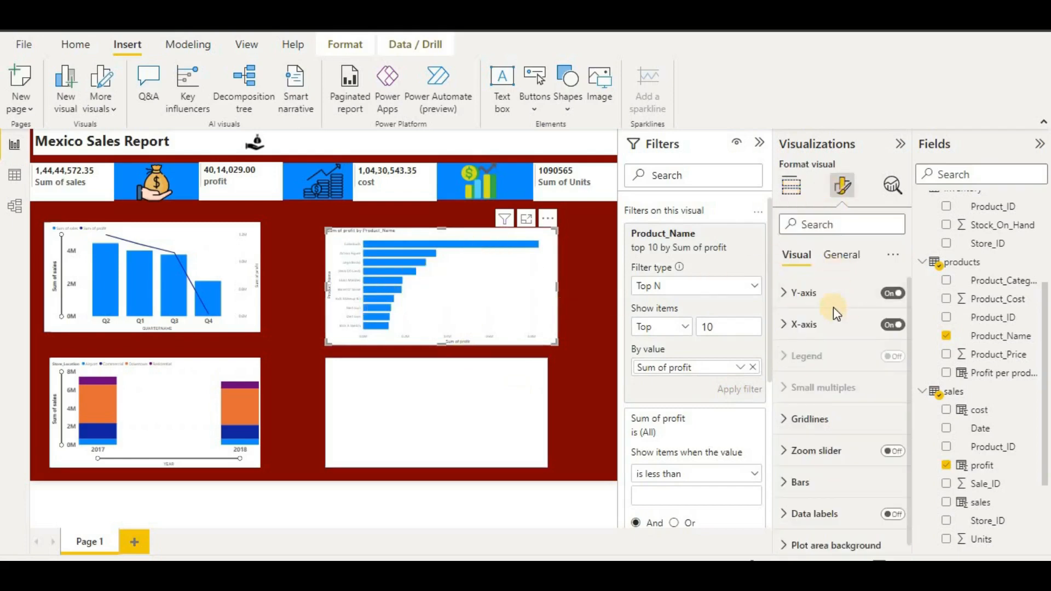
pyautogui.click(826, 292)
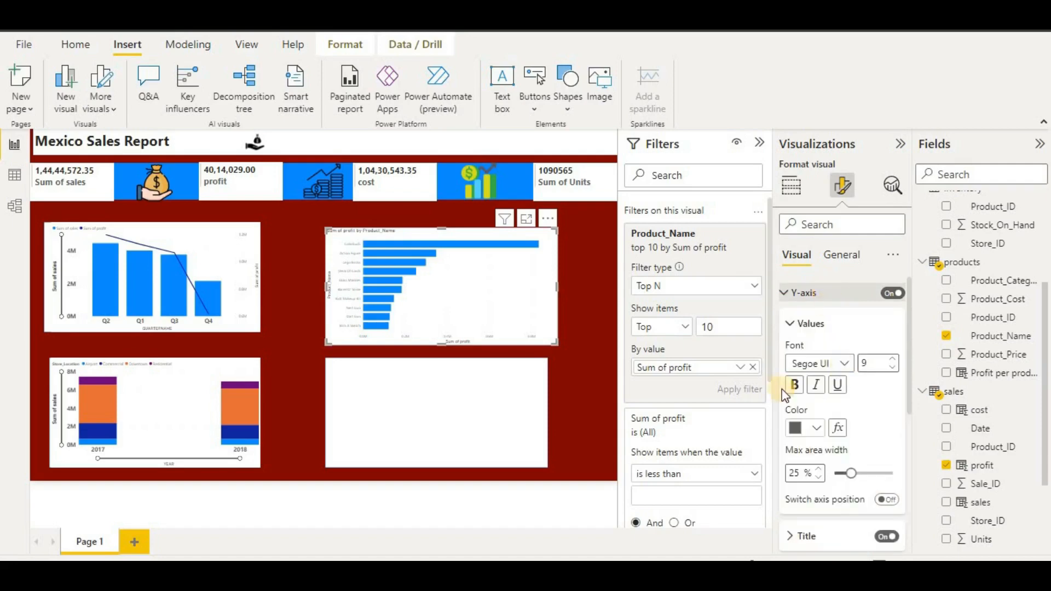
pyautogui.click(795, 385)
pyautogui.click(879, 363)
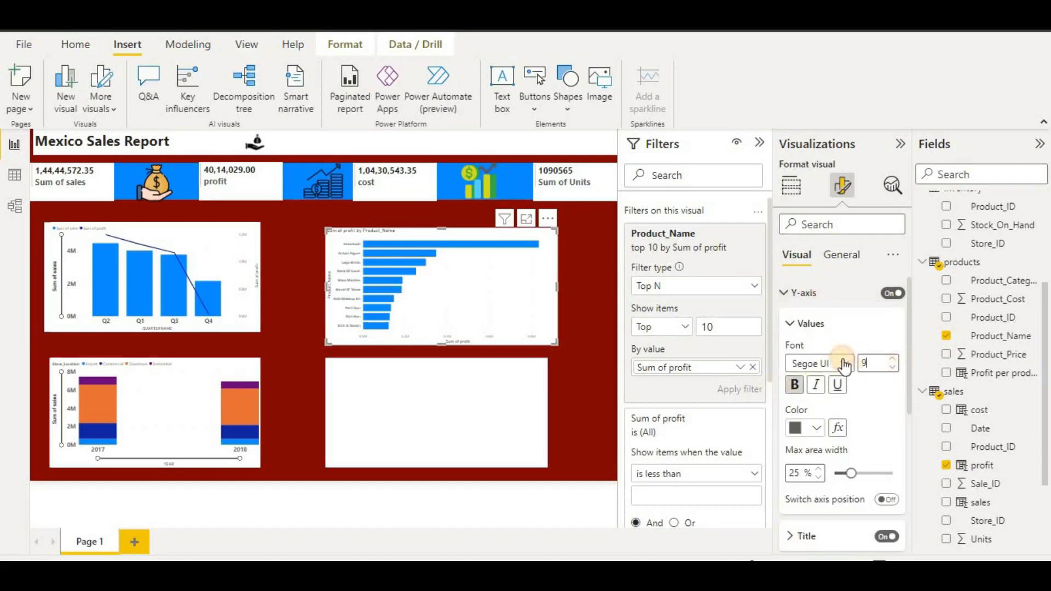
pyautogui.write('15')
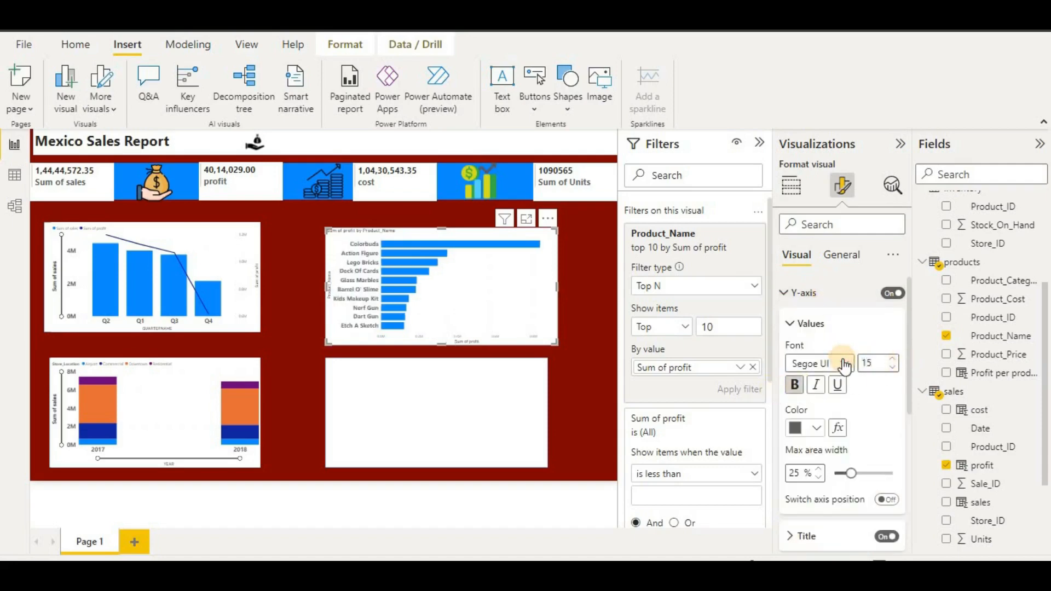
pyautogui.scroll(-2, 820, 425)
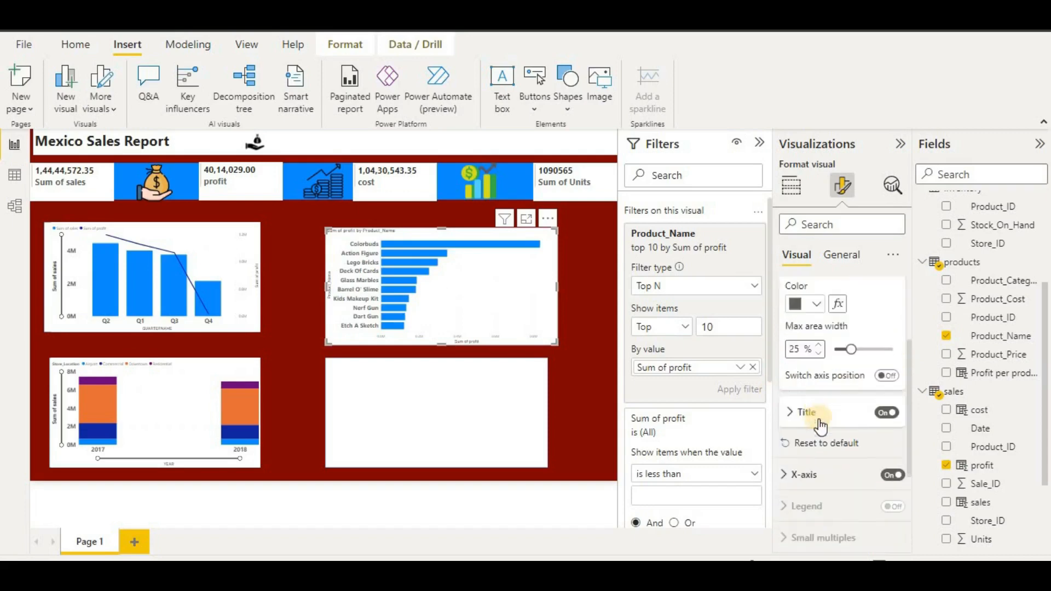
pyautogui.scroll(-2, 821, 416)
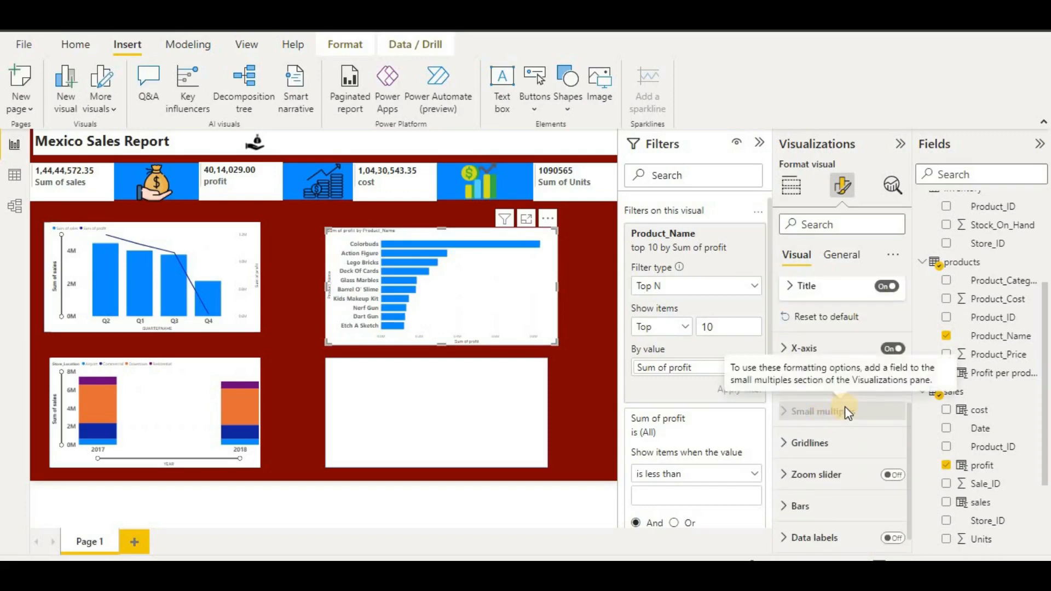
pyautogui.scroll(1, 847, 411)
# - Set the x-axis values to font size 15 and bold
pyautogui.click(833, 401)
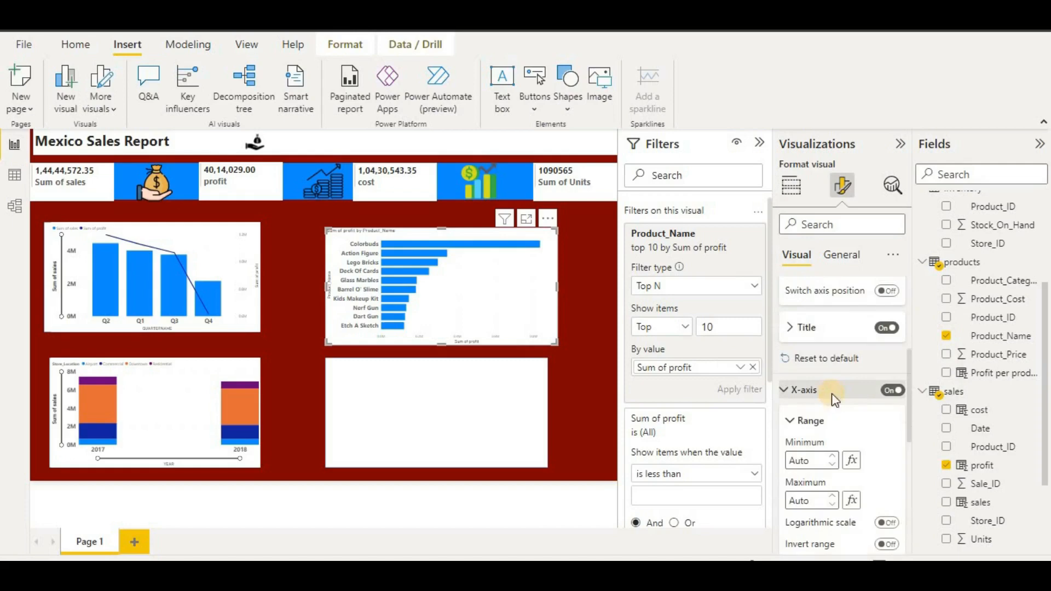
pyautogui.scroll(-2, 843, 405)
pyautogui.scroll(-1, 852, 428)
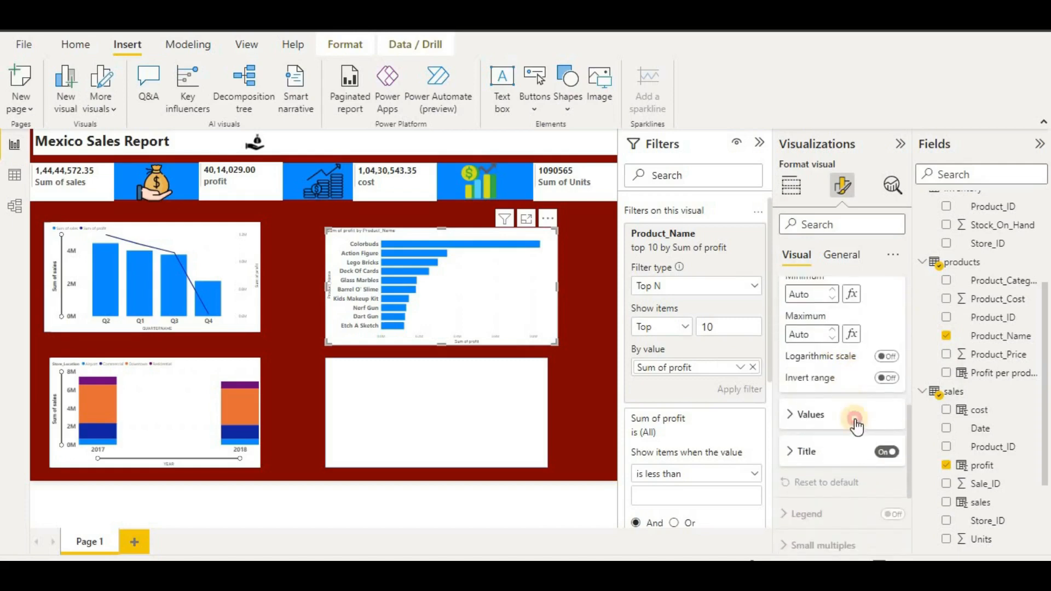
pyautogui.click(856, 425)
pyautogui.scroll(-3, 857, 424)
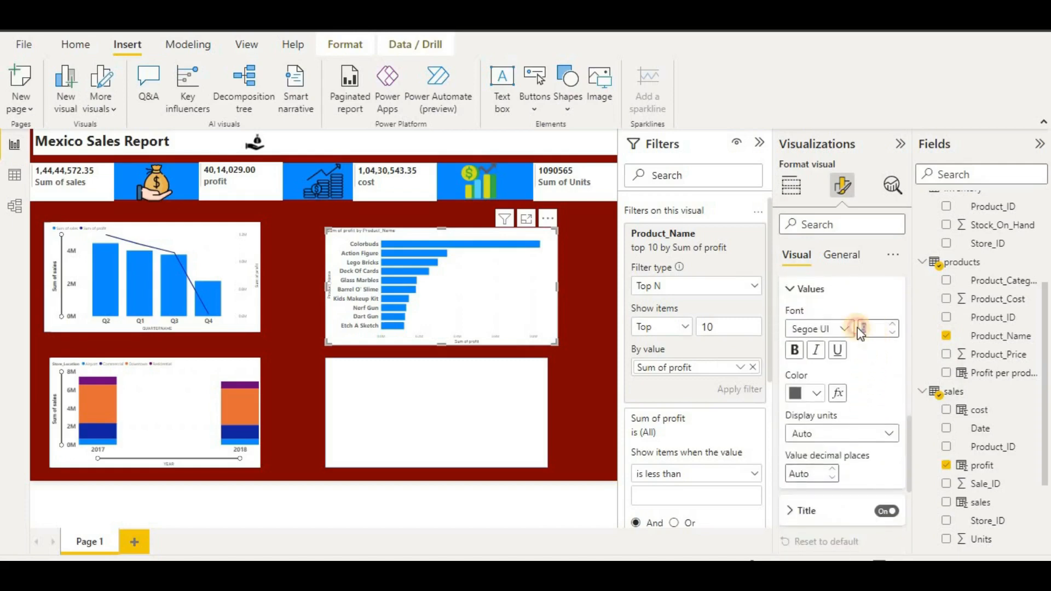
pyautogui.write('15')
pyautogui.click(803, 394)
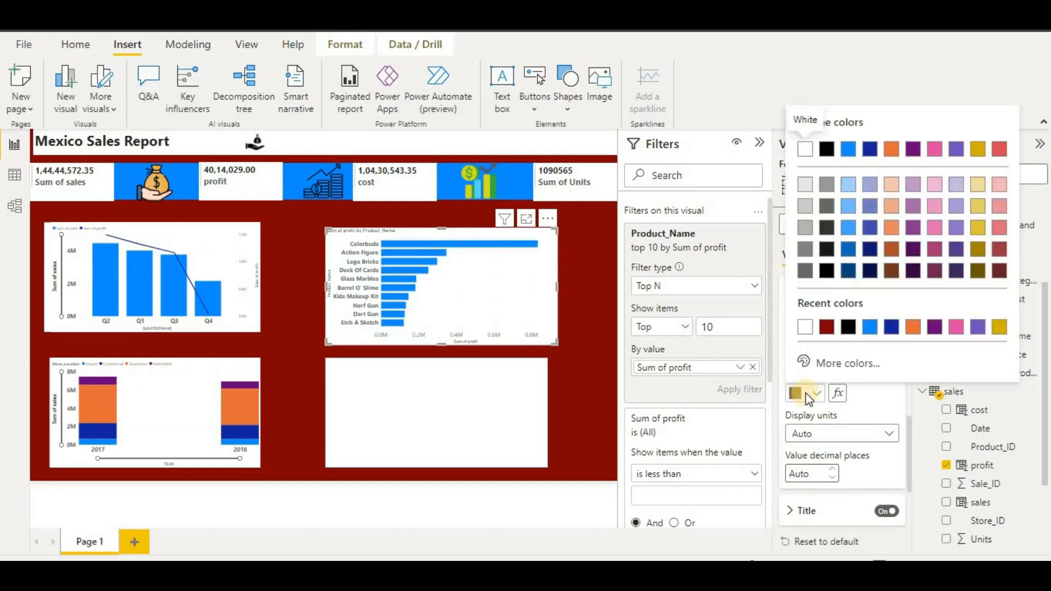
pyautogui.click(804, 396)
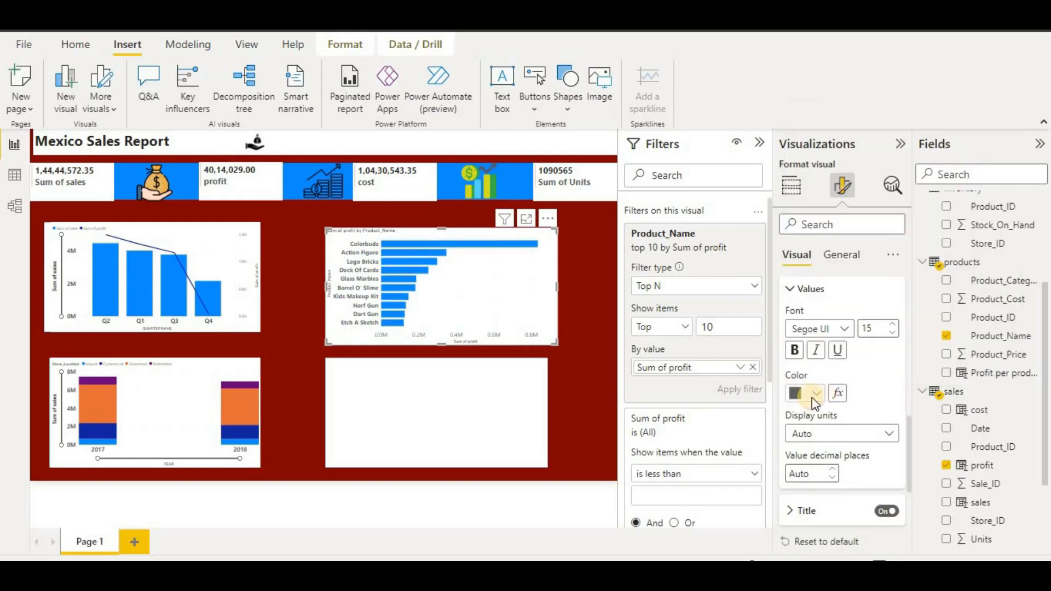
pyautogui.click(797, 350)
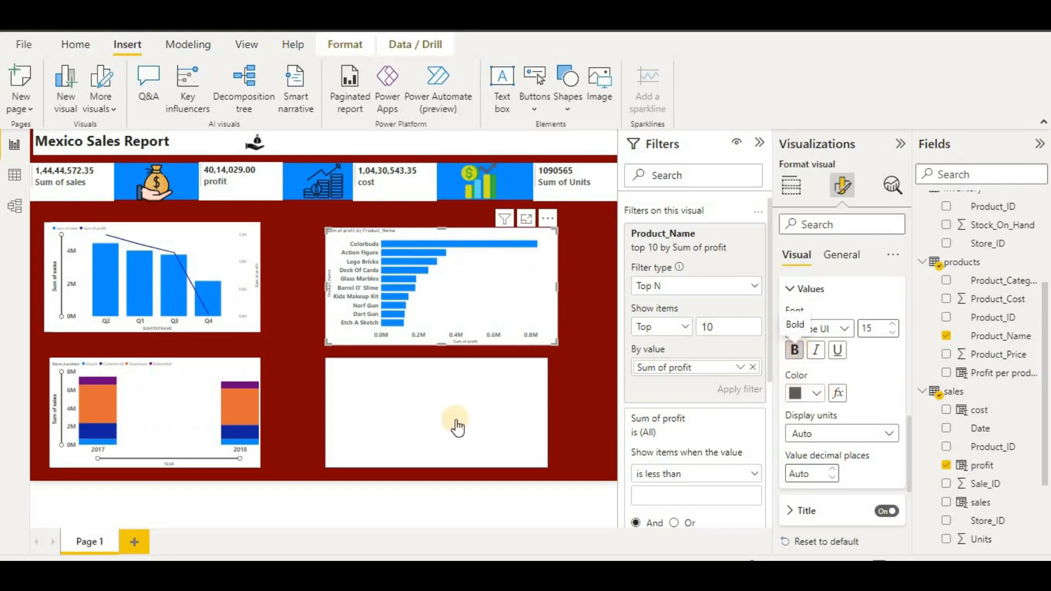
pyautogui.click(580, 388)
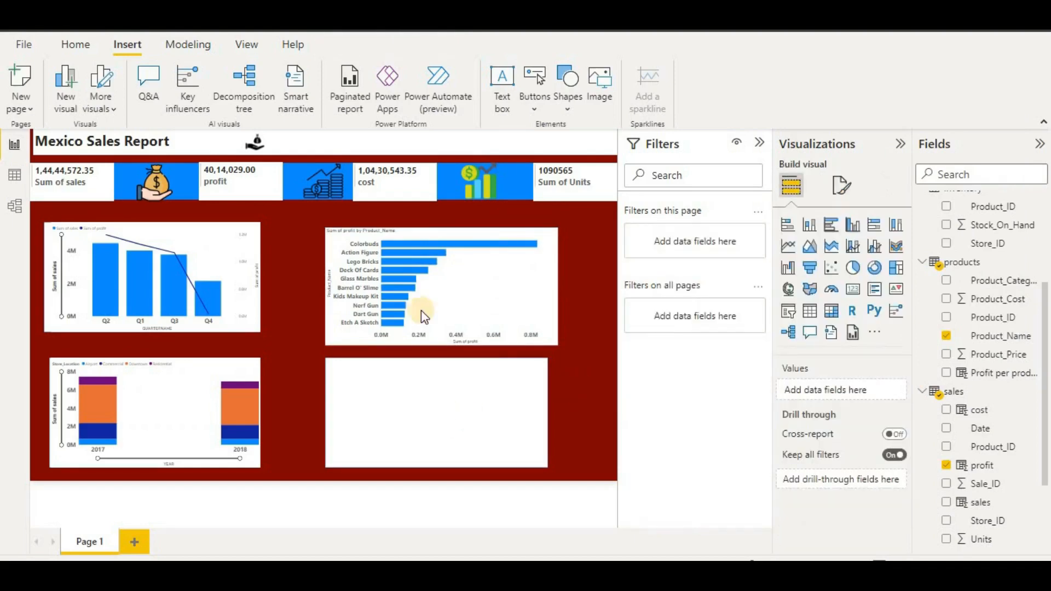
# - Copy and paste the top-products chart, moving the duplicate into the lower-right slot
pyautogui.click(438, 297)
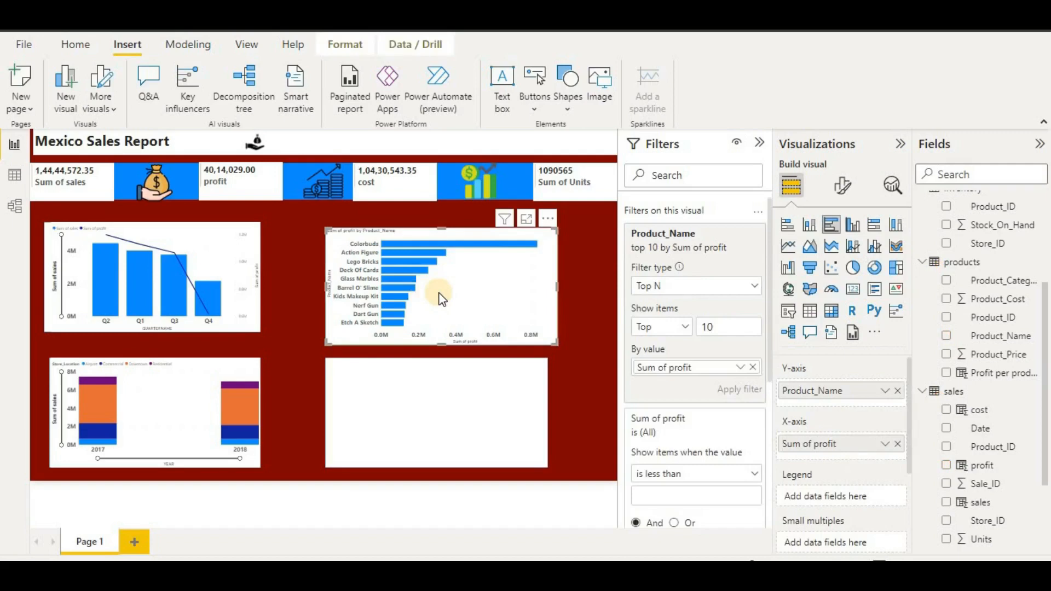
pyautogui.hotkey('ctrl', 'c')
pyautogui.hotkey('ctrl', 'v')
pyautogui.moveTo(453, 297); pyautogui.dragTo(444, 424)
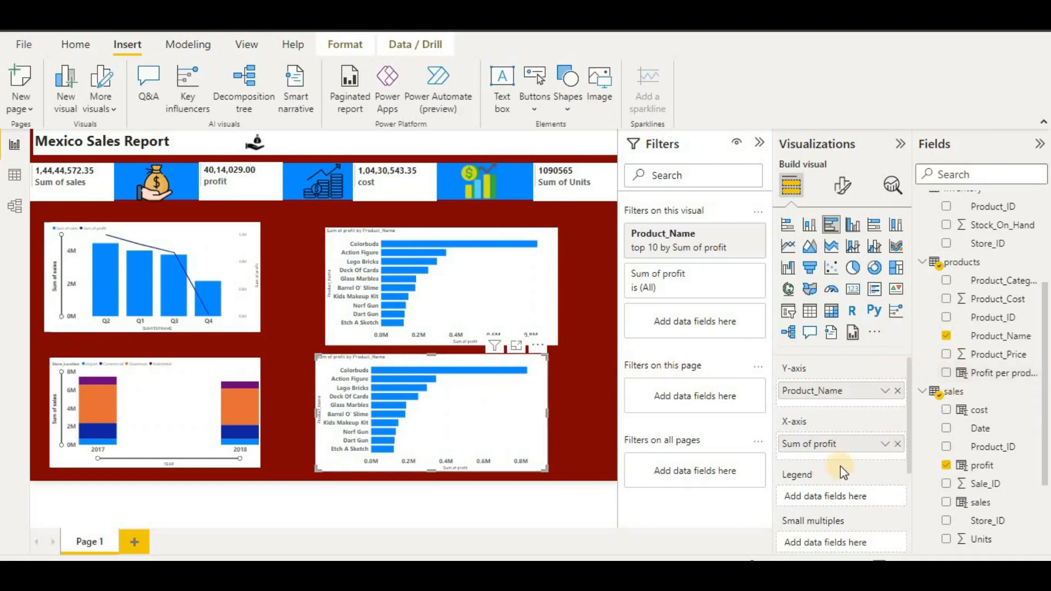
# - Swap Product_Name for Store_Name on the copy's y-axis and delete the Product_Name top-10 filter
pyautogui.click(901, 391)
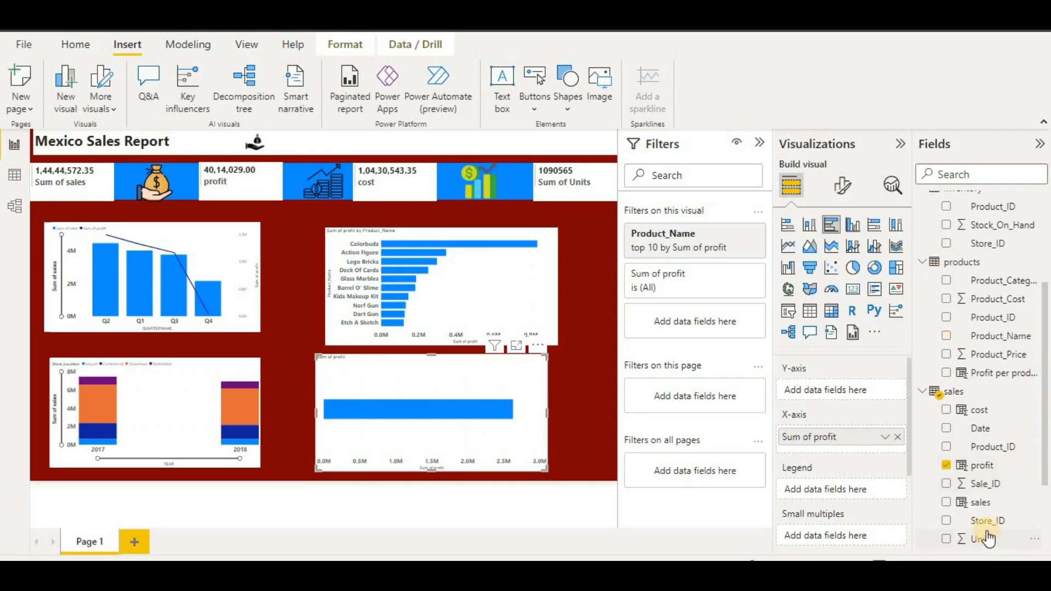
pyautogui.scroll(-3, 1016, 509)
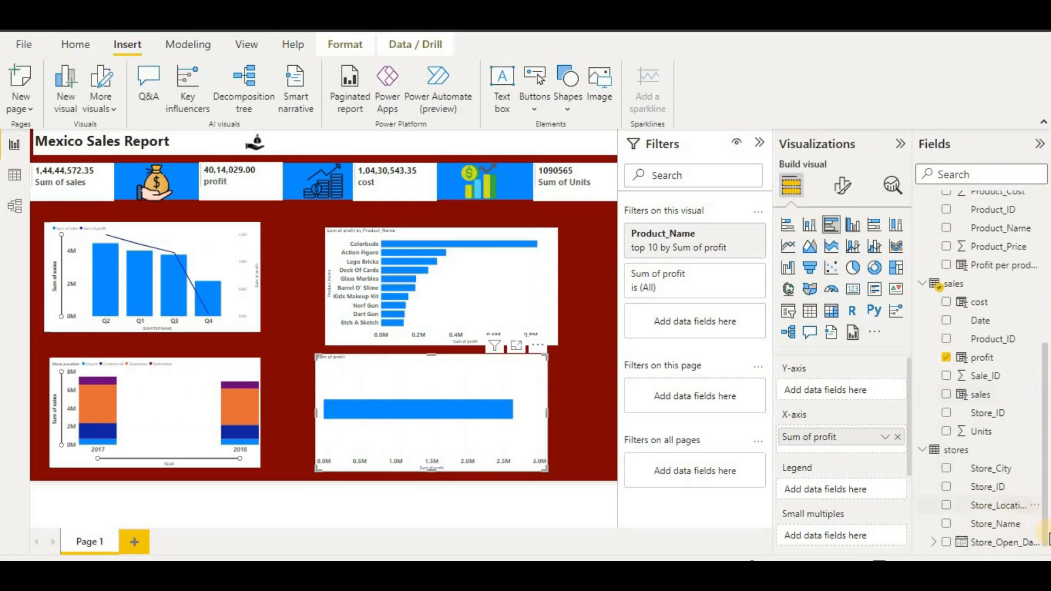
pyautogui.moveTo(996, 524); pyautogui.dragTo(876, 389)
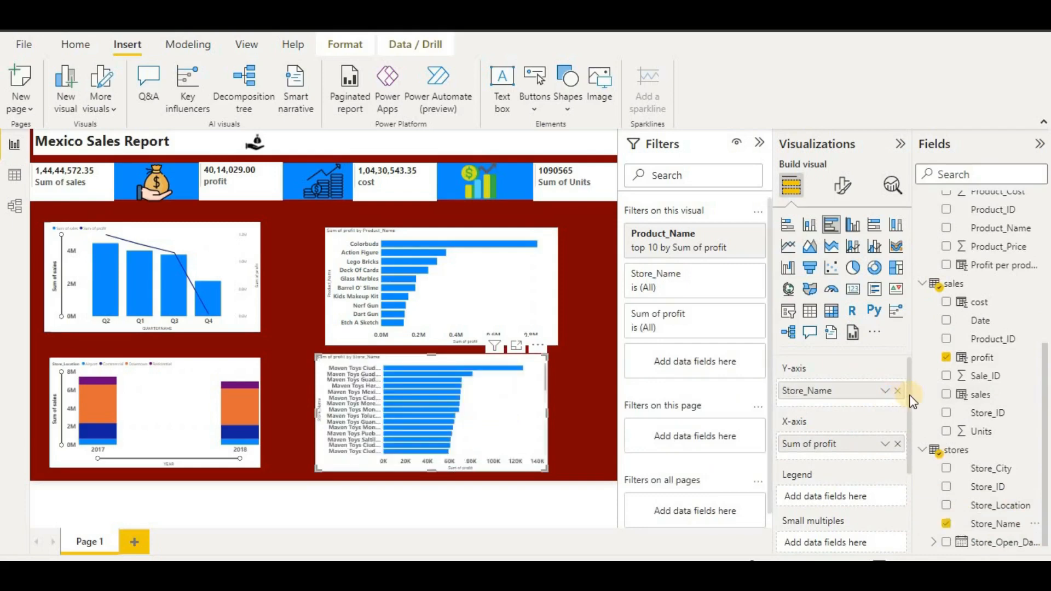
pyautogui.click(718, 235)
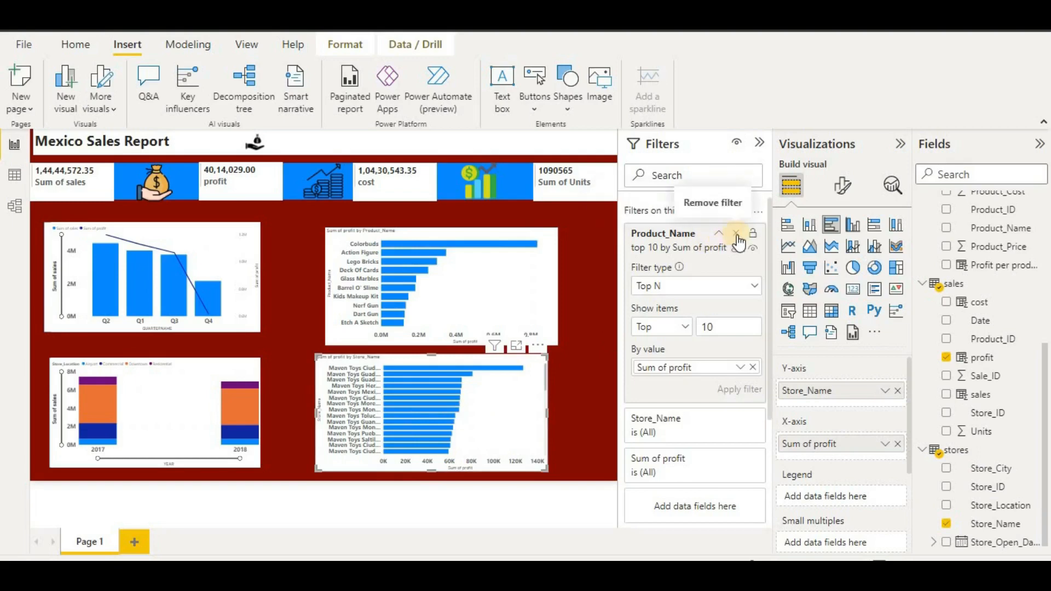
pyautogui.click(736, 233)
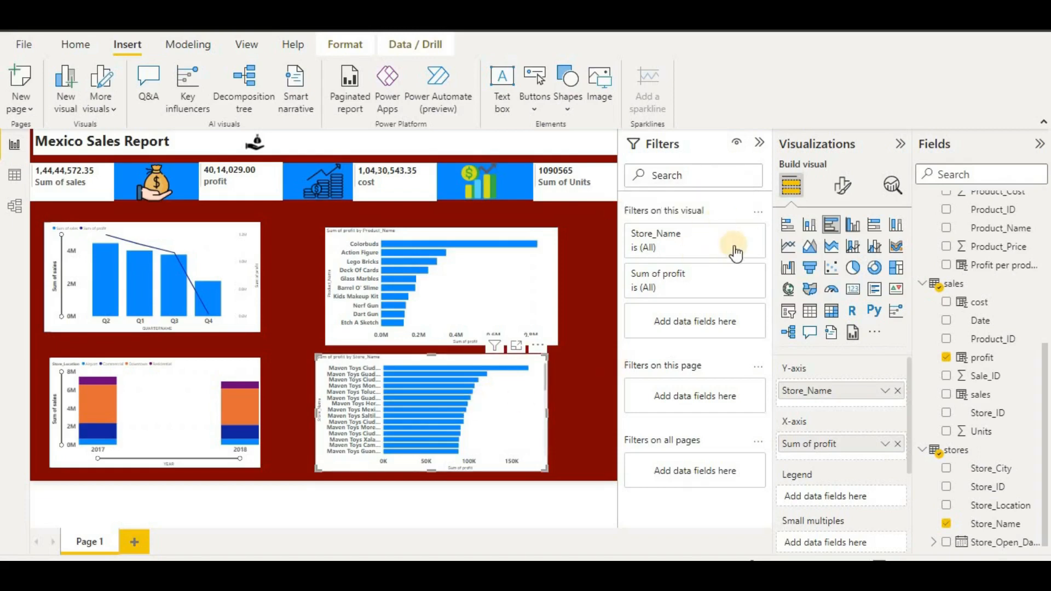
# - Apply a Top N filter on Store_Name keeping the top 10 stores by Sum of profit
pyautogui.click(735, 236)
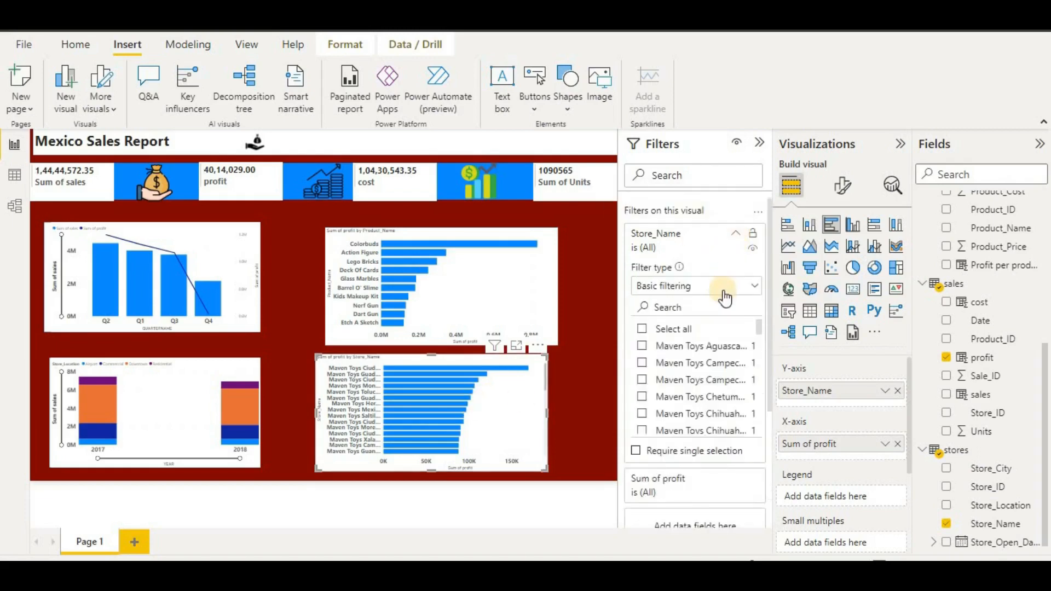
pyautogui.click(753, 285)
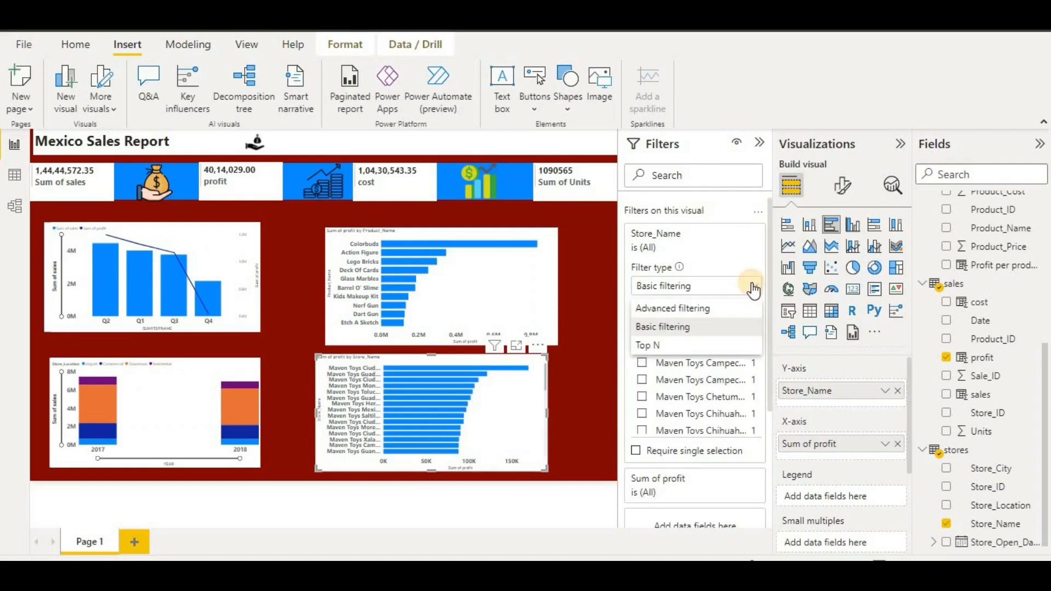
pyautogui.click(749, 286)
pyautogui.click(726, 287)
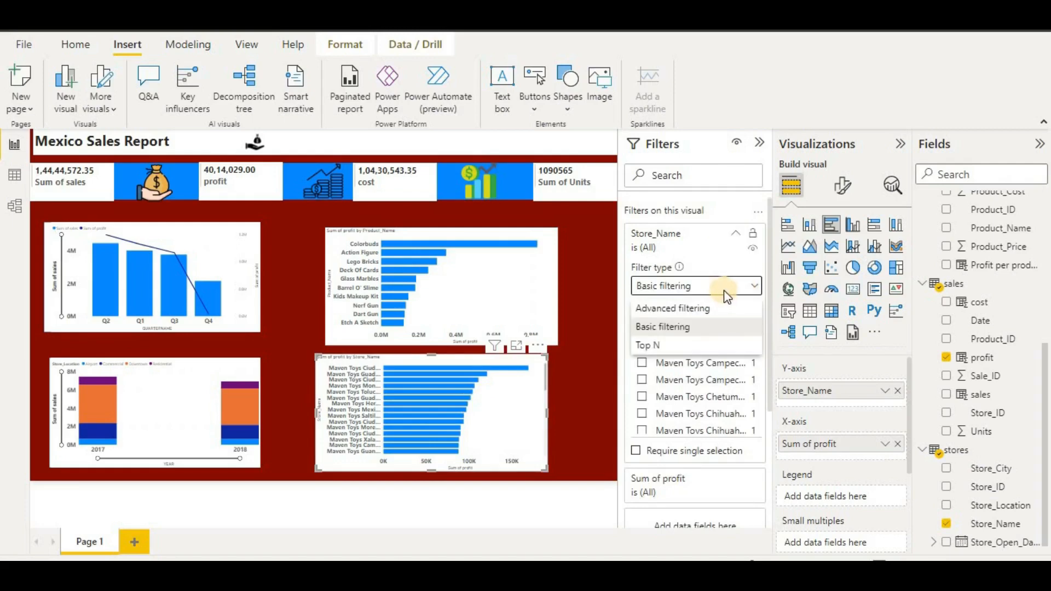
pyautogui.click(700, 346)
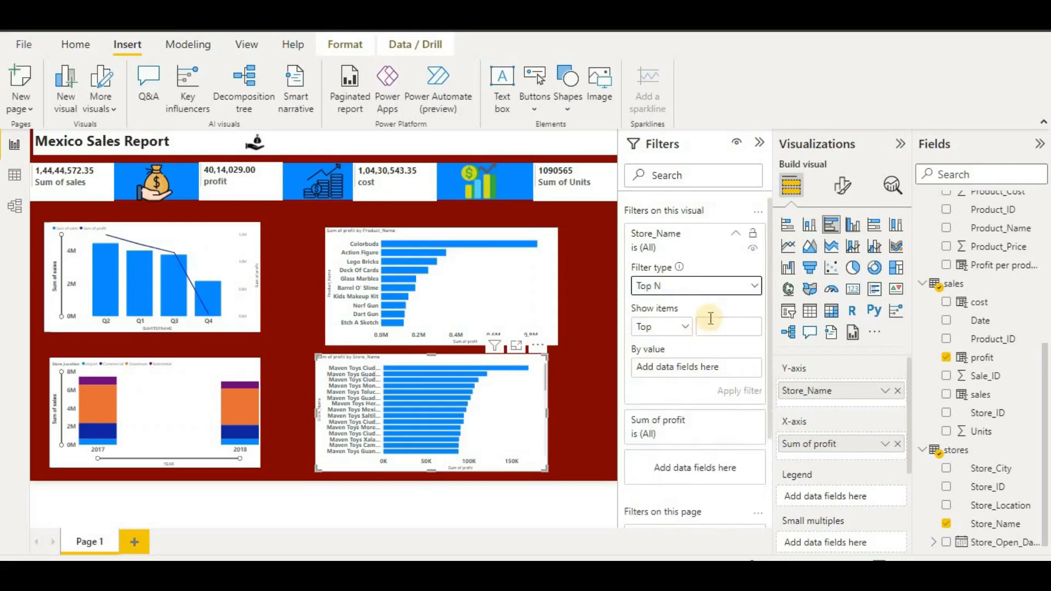
pyautogui.click(712, 320)
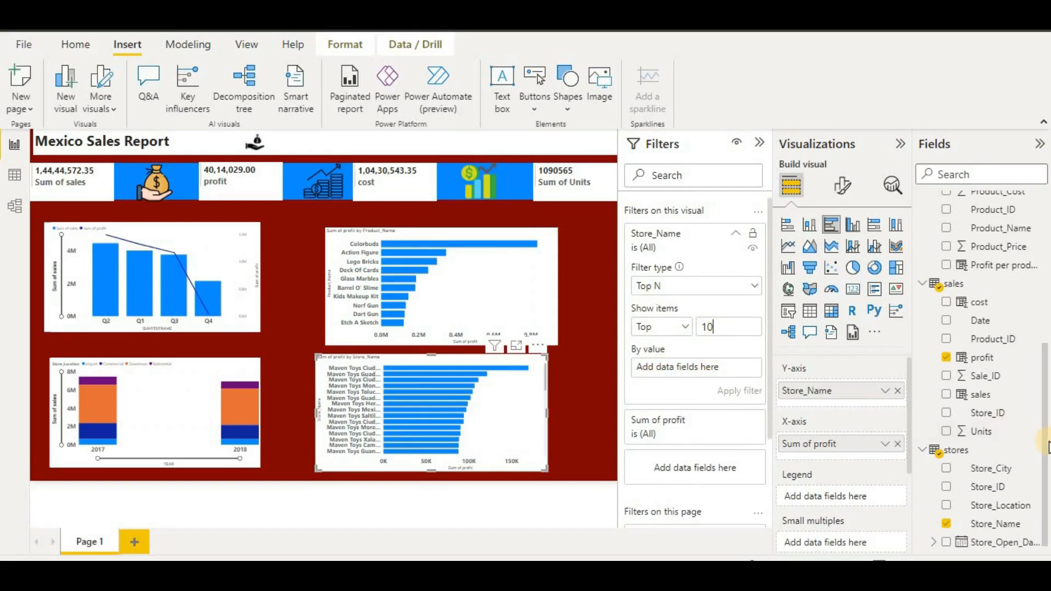
pyautogui.moveTo(984, 359); pyautogui.dragTo(734, 371)
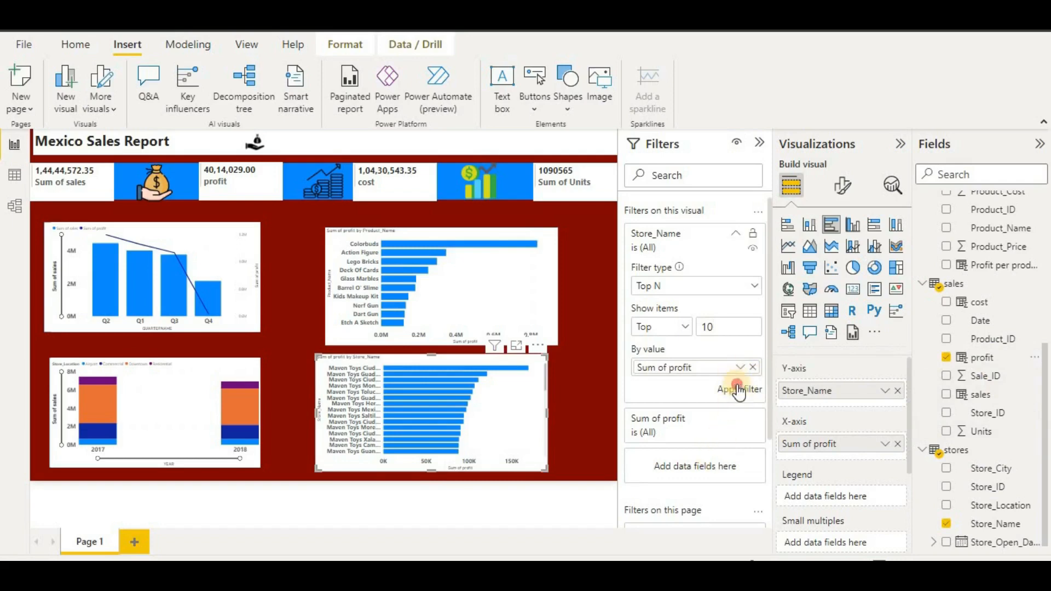
pyautogui.click(739, 391)
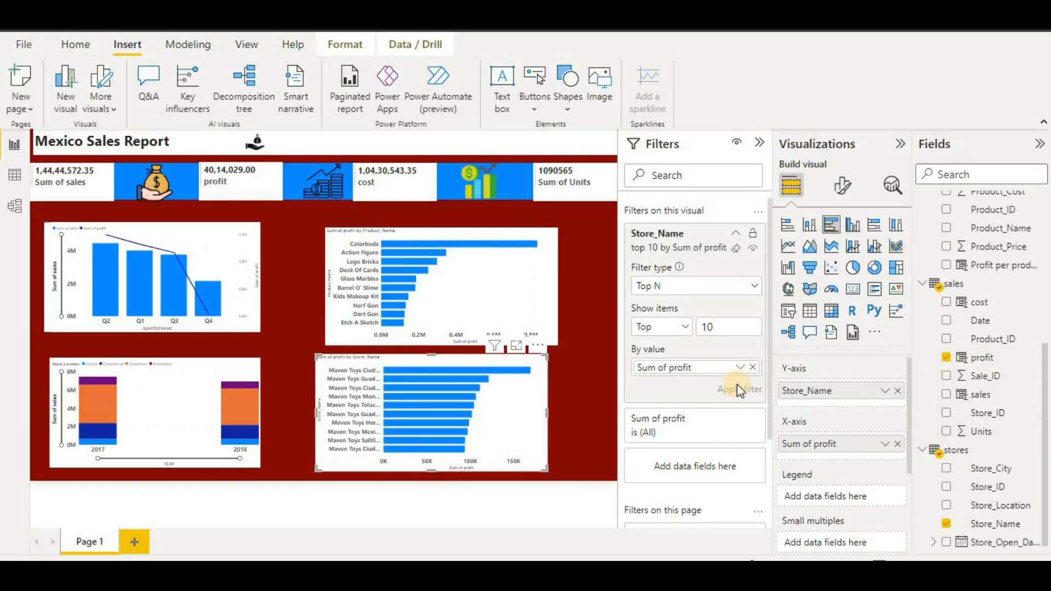
pyautogui.click(601, 370)
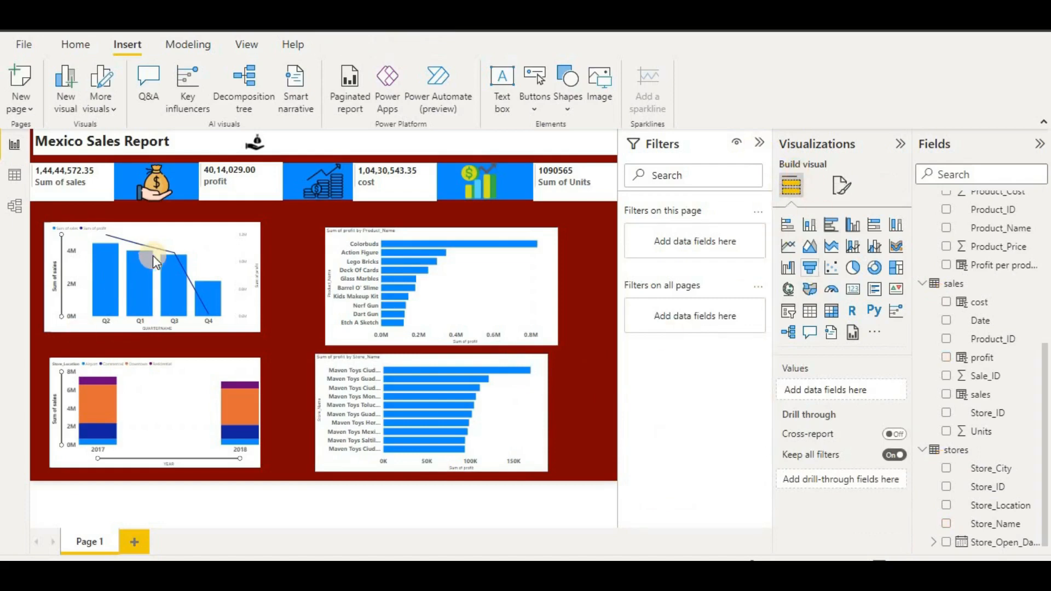
# - Insert a text box on the report page
pyautogui.moveTo(156, 253)
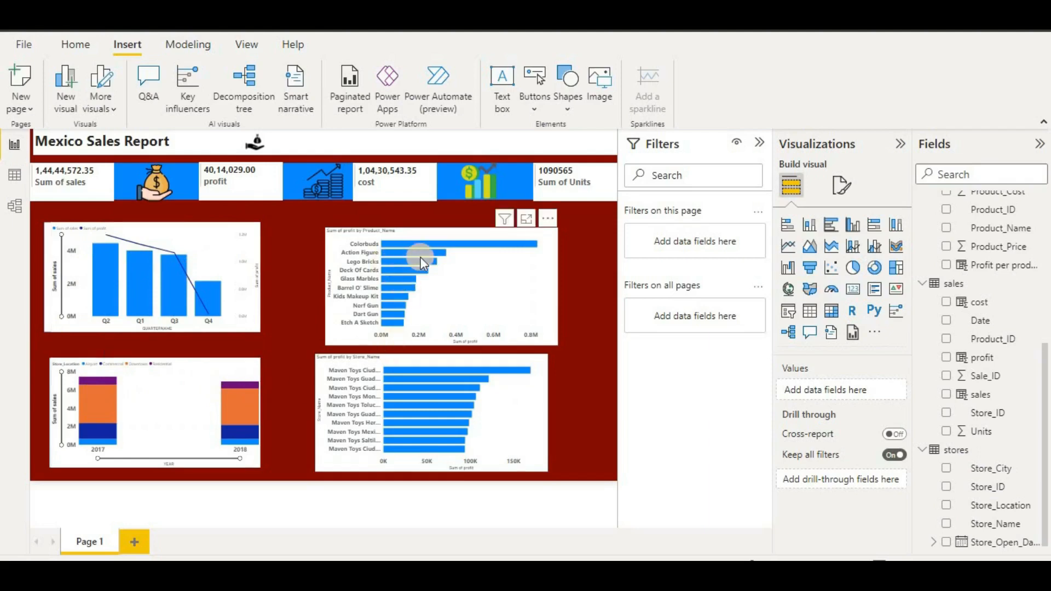
pyautogui.moveTo(442, 256)
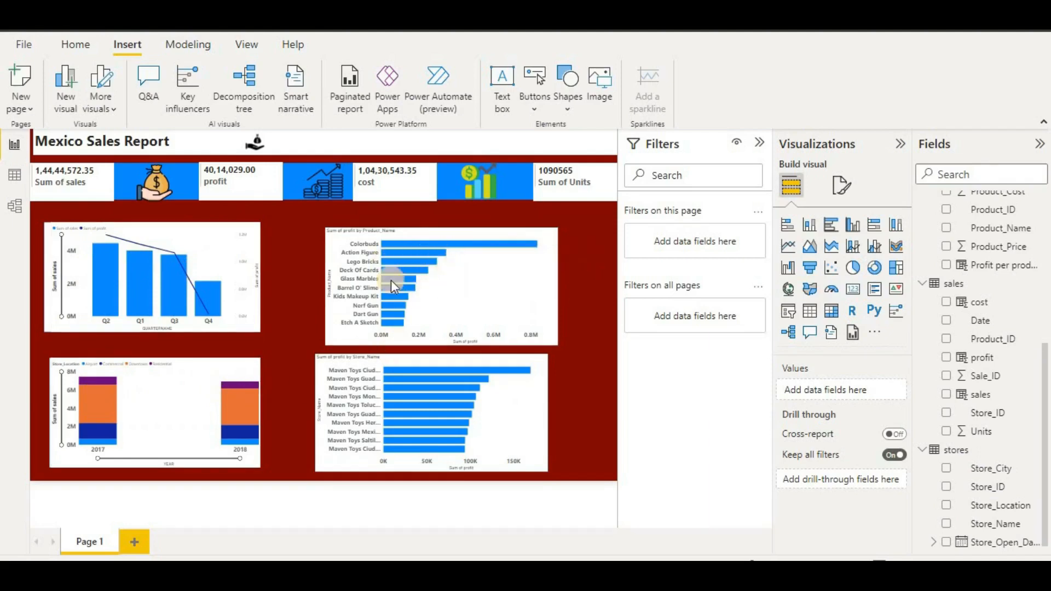
pyautogui.click(509, 101)
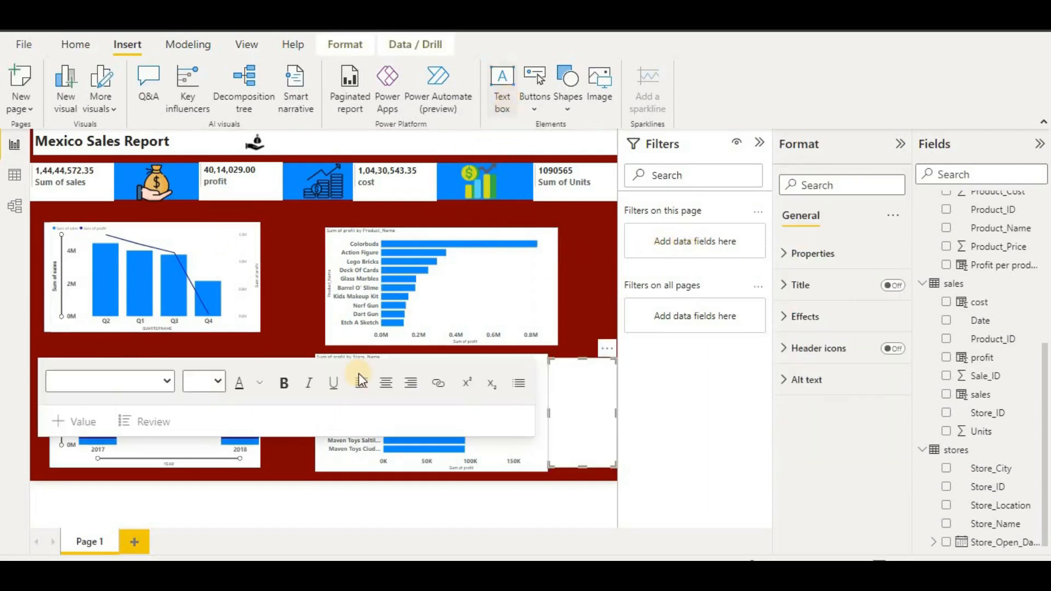
pyautogui.click(333, 382)
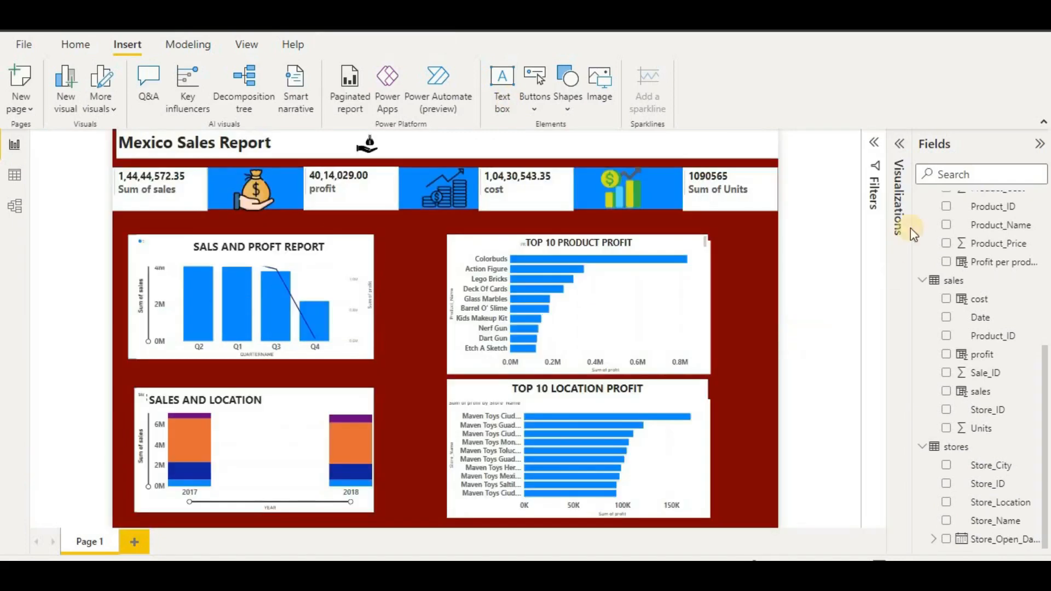
# - Collapse the Filters pane to enlarge the report canvas
pyautogui.click(874, 143)
pyautogui.click(899, 144)
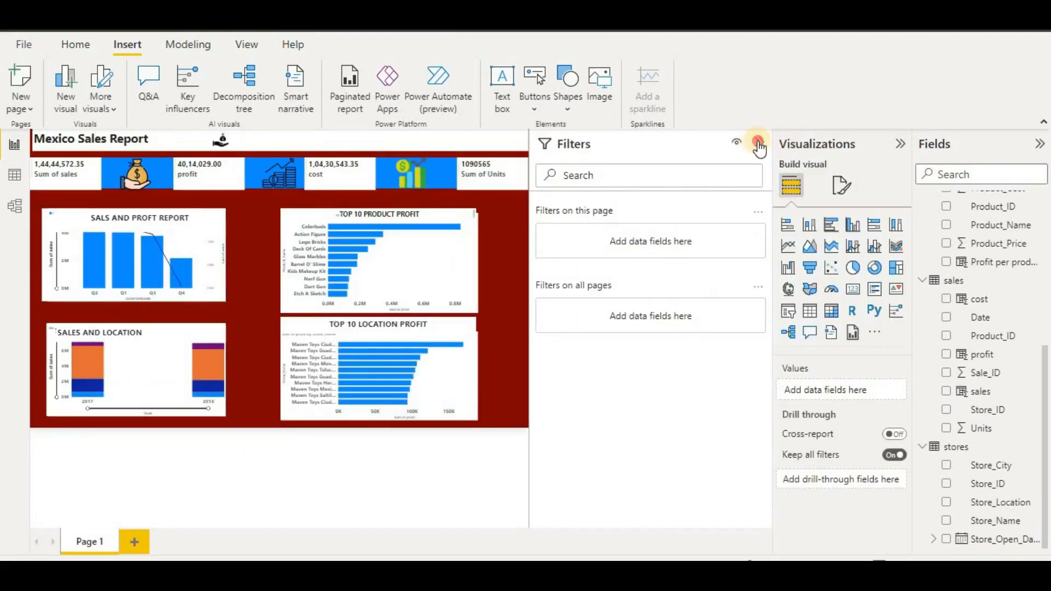
pyautogui.click(758, 144)
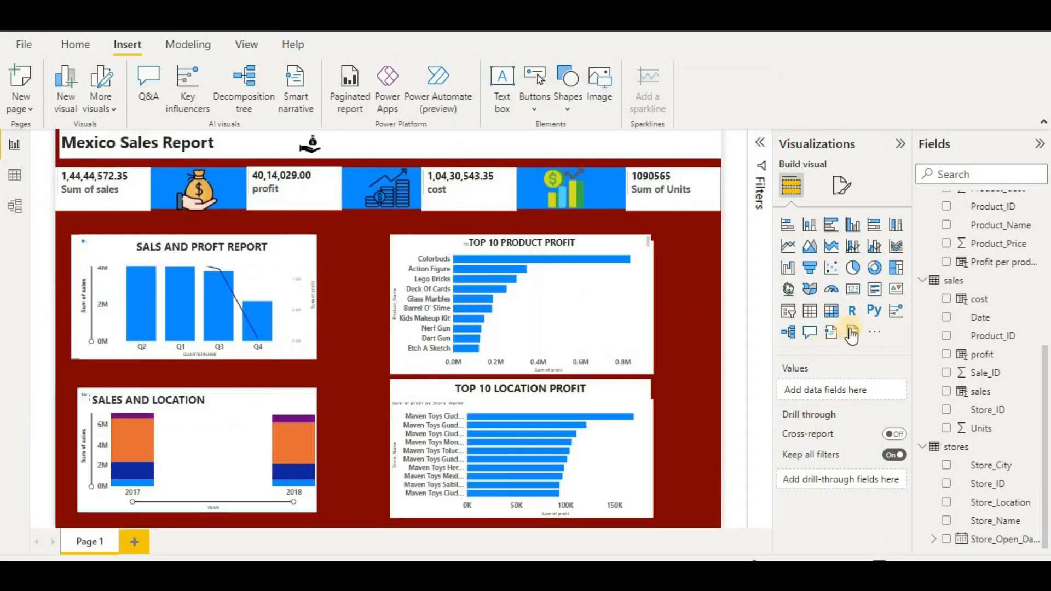
# - Add a Store_Location slicer laid out as horizontal tiles
pyautogui.click(789, 312)
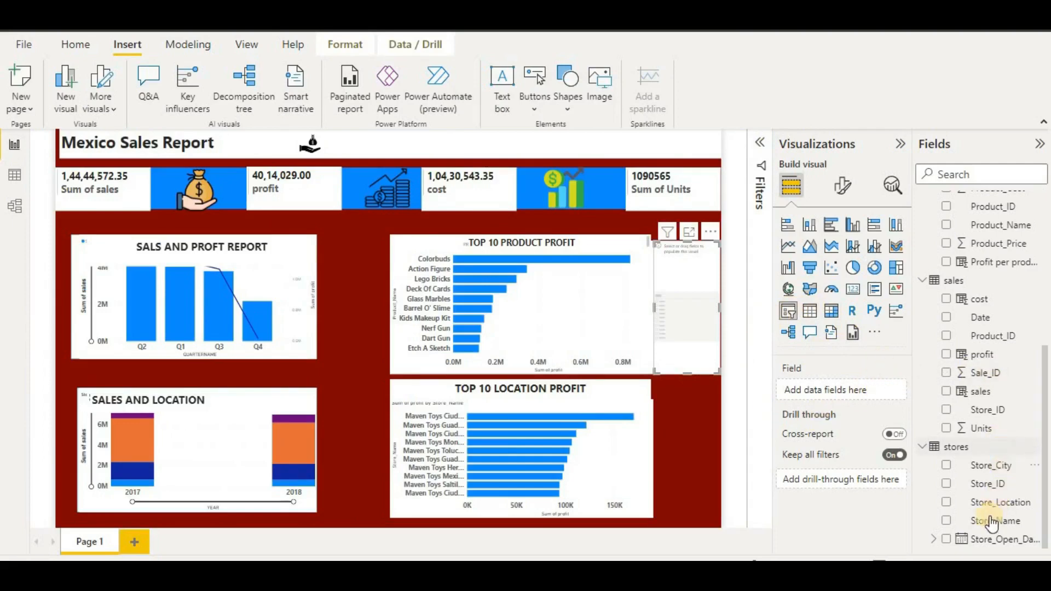
pyautogui.moveTo(974, 502); pyautogui.dragTo(843, 390)
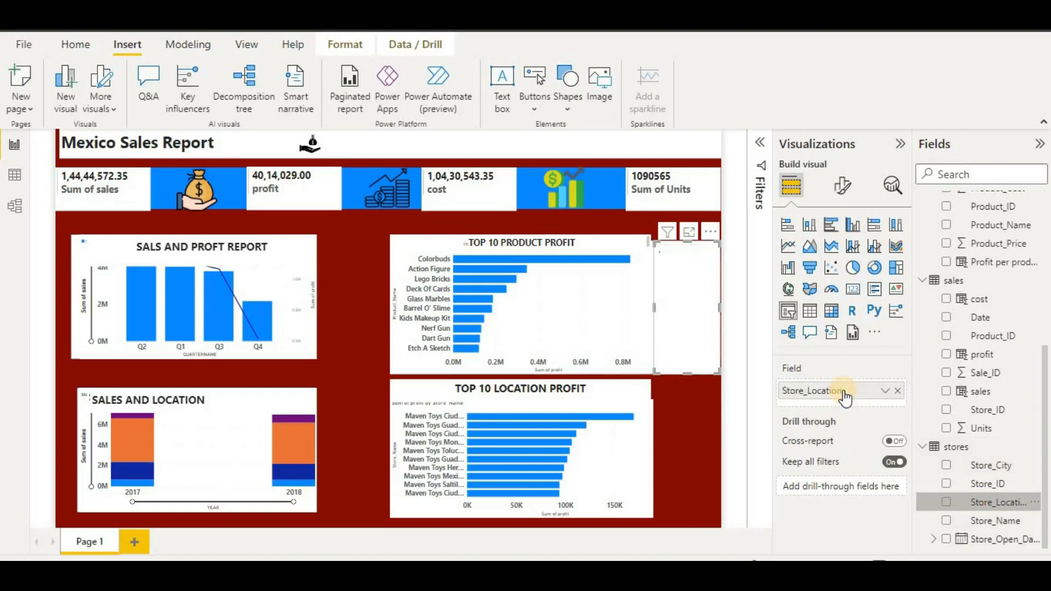
pyautogui.click(842, 189)
pyautogui.click(835, 364)
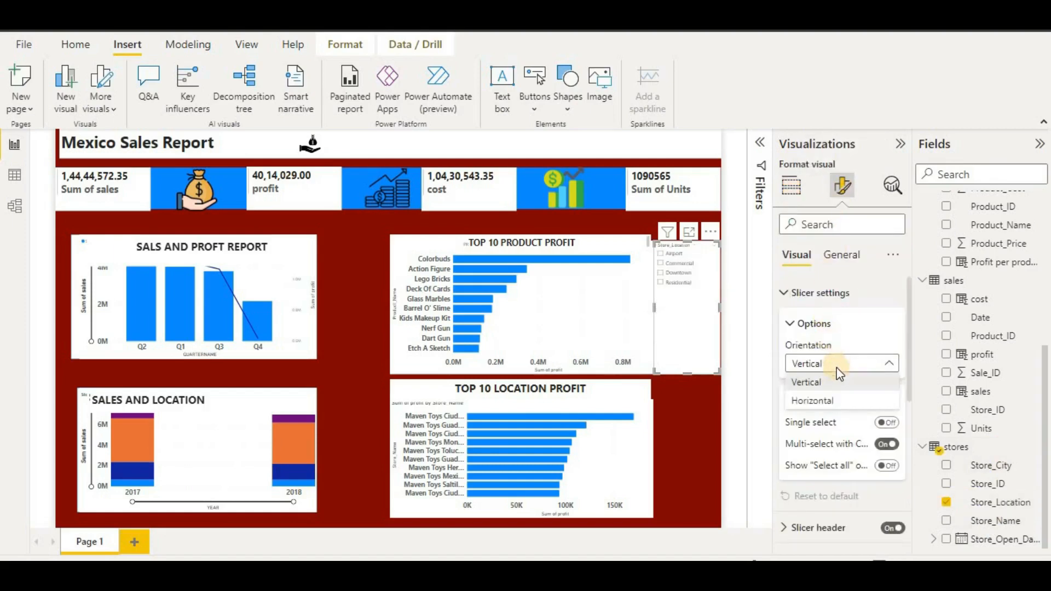
pyautogui.click(909, 350)
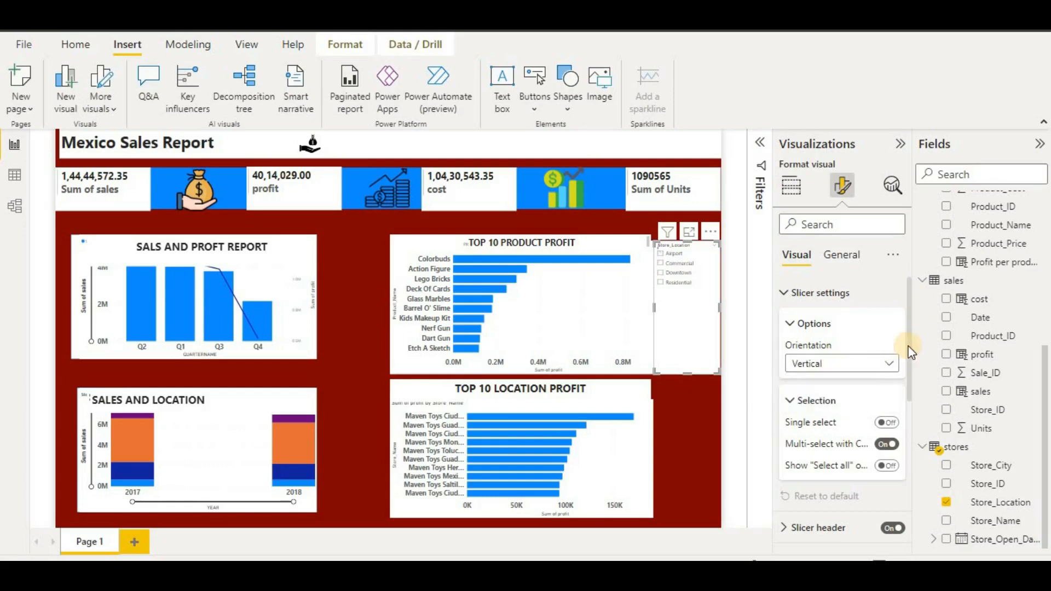
# - Make the slicer labels bold, size 15 and white on dark red tile backgrounds
pyautogui.scroll(-3, 870, 367)
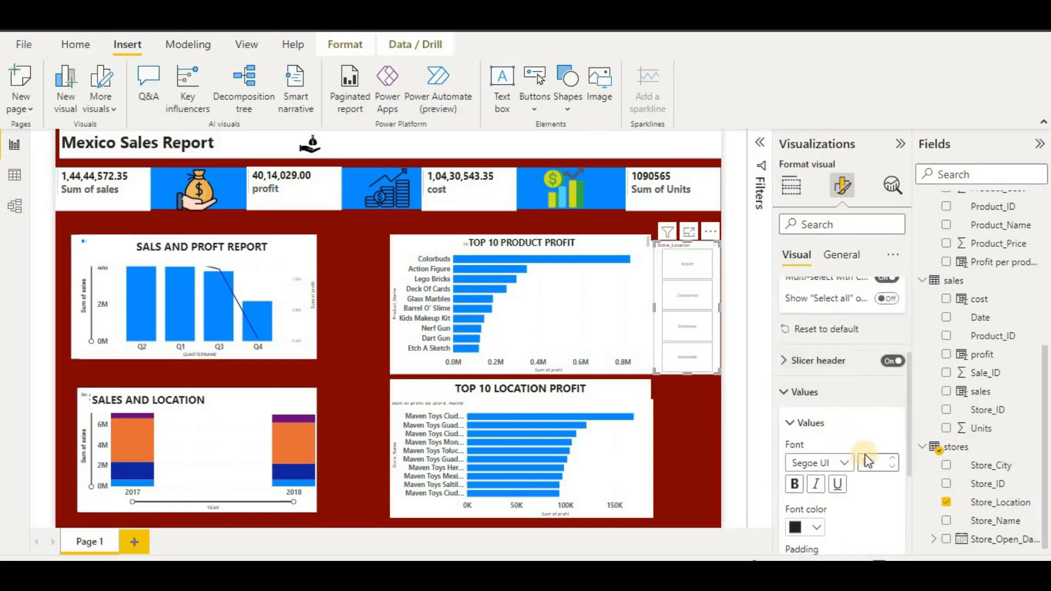
pyautogui.click(859, 463)
pyautogui.write('15')
pyautogui.click(794, 484)
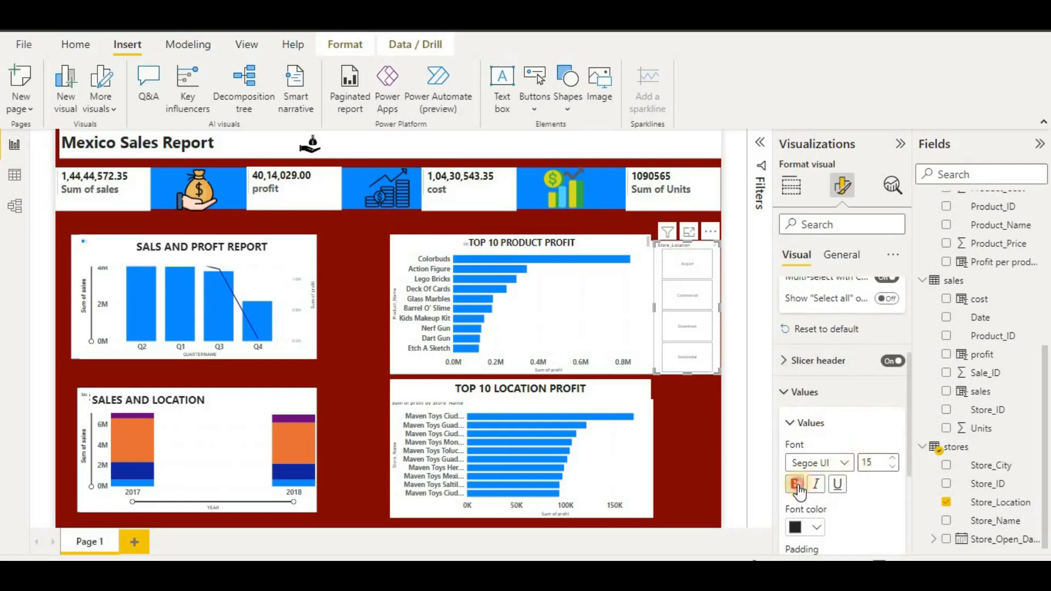
pyautogui.click(816, 527)
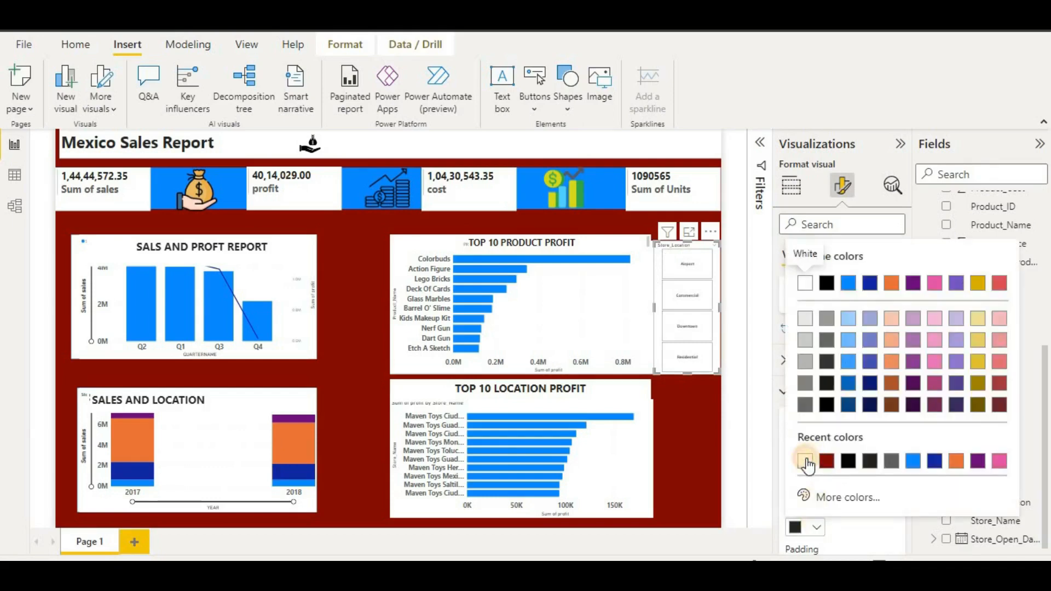
pyautogui.click(806, 462)
pyautogui.scroll(-5, 862, 475)
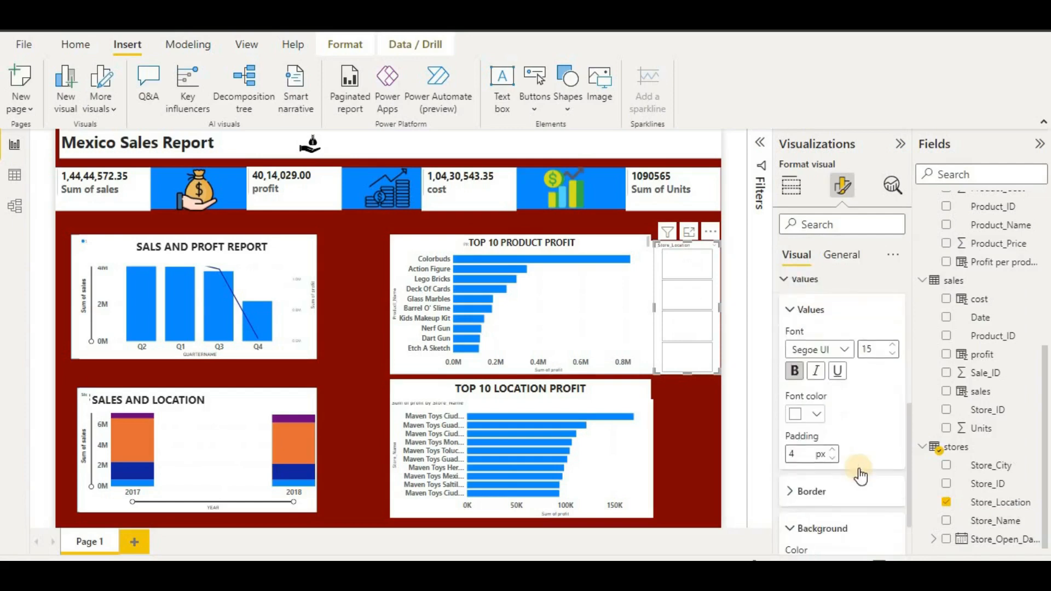
pyautogui.click(815, 509)
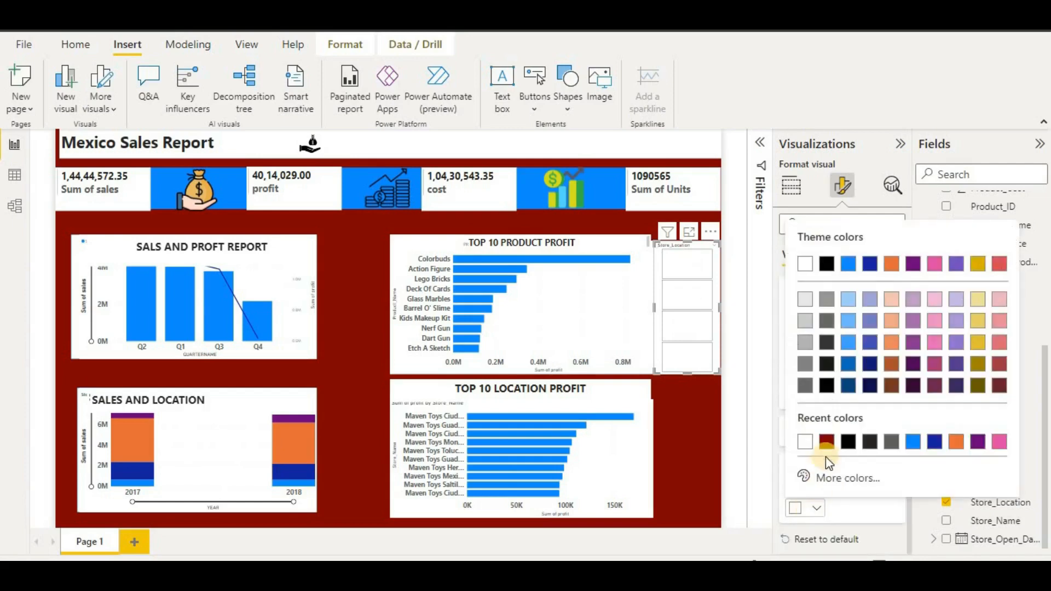
pyautogui.click(826, 444)
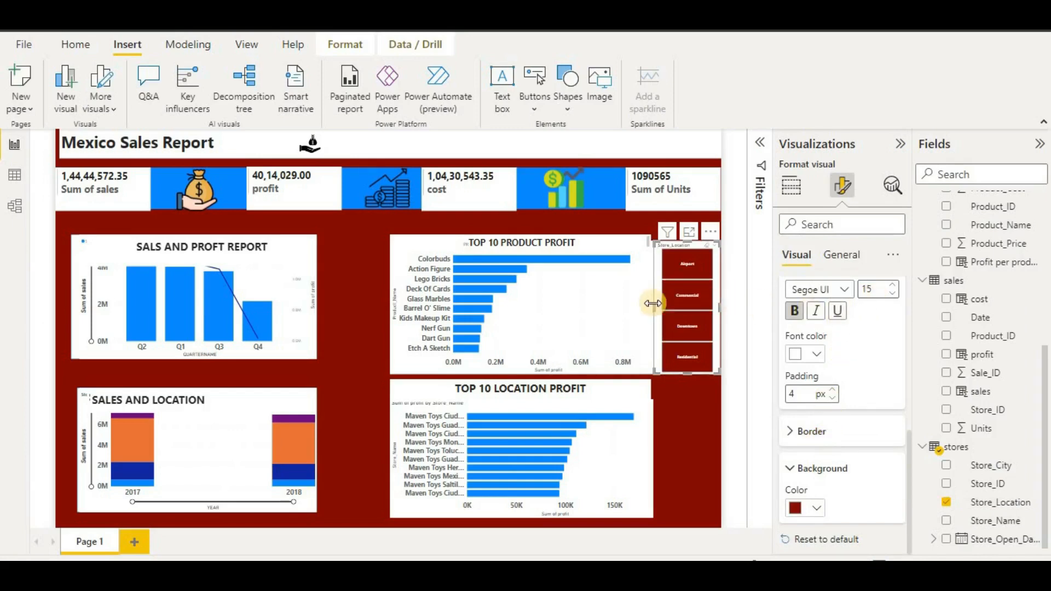
# - Resize the slicer to one row and move it into the header beside the title
pyautogui.moveTo(651, 305); pyautogui.dragTo(105, 285)
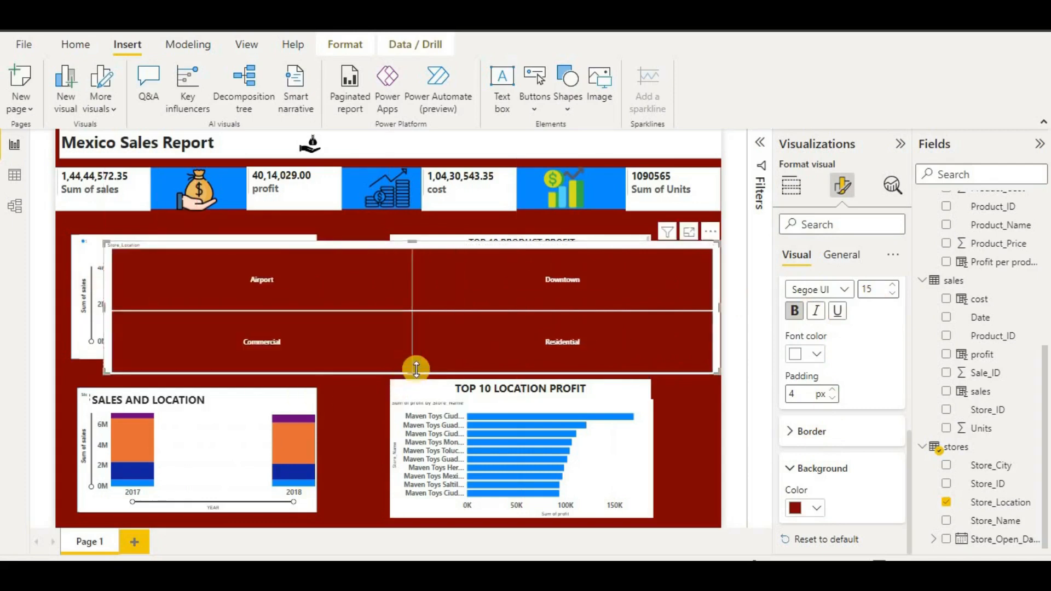
pyautogui.moveTo(415, 369); pyautogui.dragTo(436, 265)
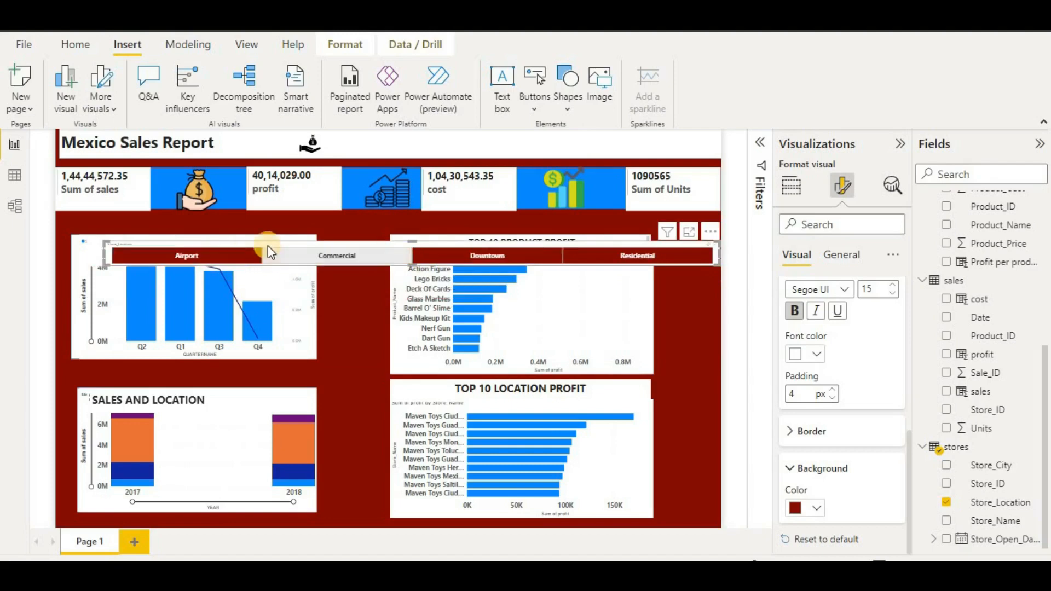
pyautogui.moveTo(268, 243); pyautogui.dragTo(426, 111)
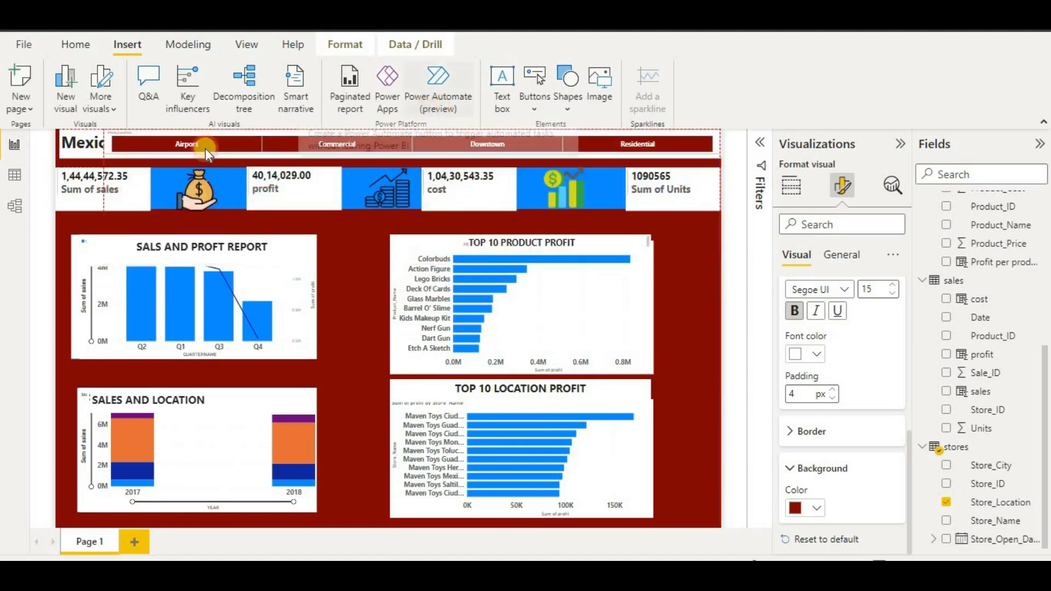
pyautogui.moveTo(104, 144); pyautogui.dragTo(347, 144)
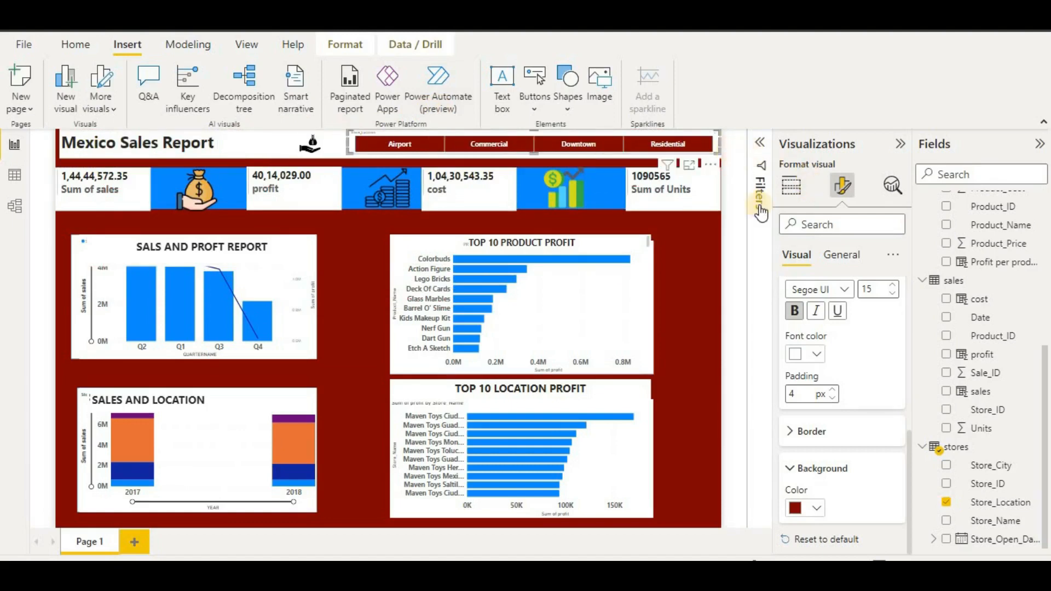
# - Review the slicer's General layout and advanced size settings
pyautogui.click(840, 255)
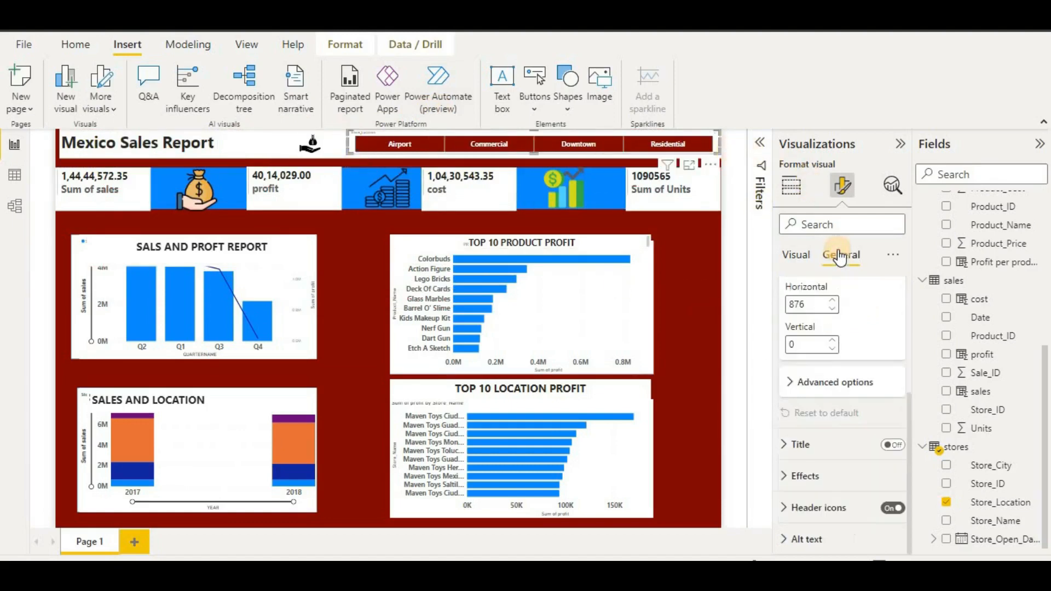
pyautogui.click(833, 383)
pyautogui.scroll(-1, 832, 380)
pyautogui.scroll(5, 810, 285)
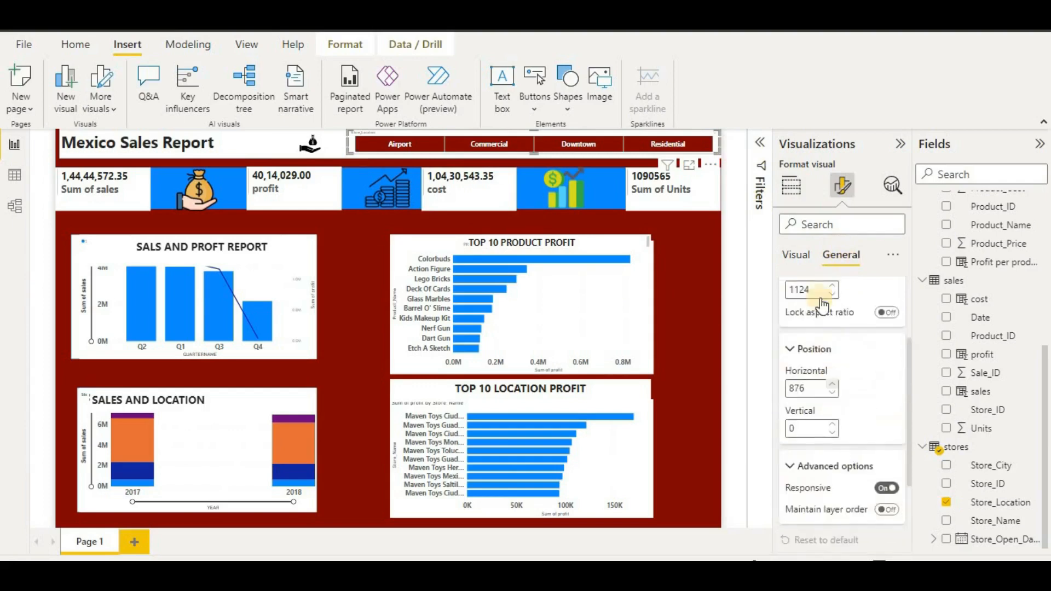
pyautogui.click(807, 255)
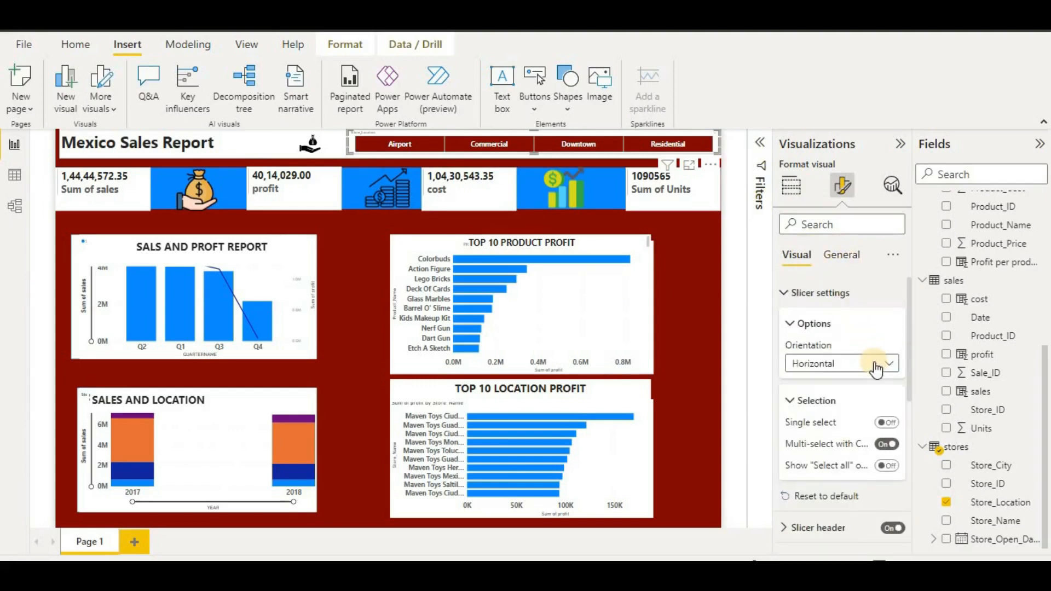
# - Turn on the Select all tile and test picking Airport, Commercial, Downtown and Residential
pyautogui.click(888, 467)
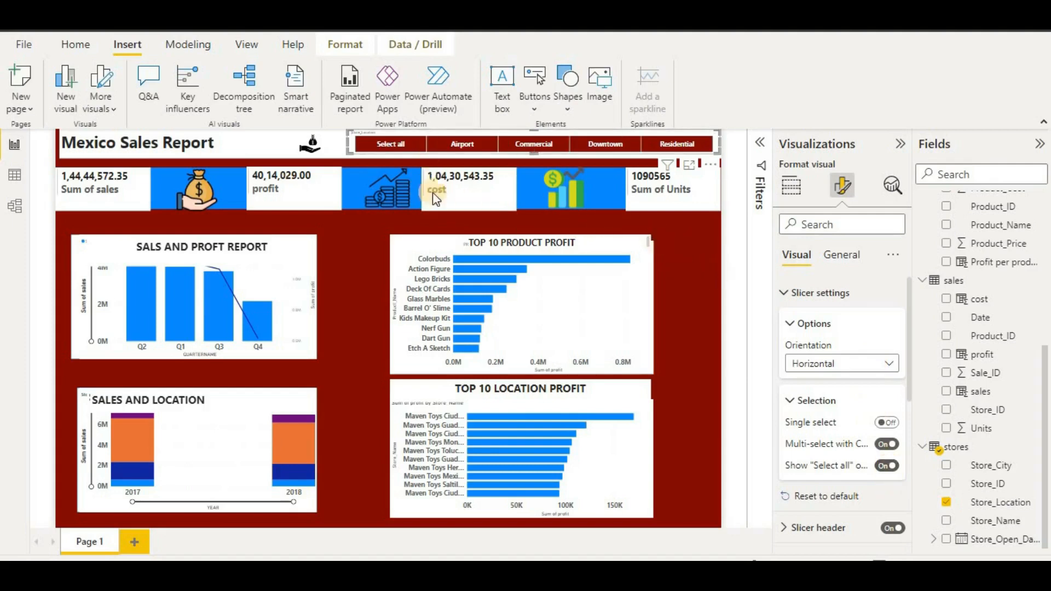
pyautogui.click(411, 146)
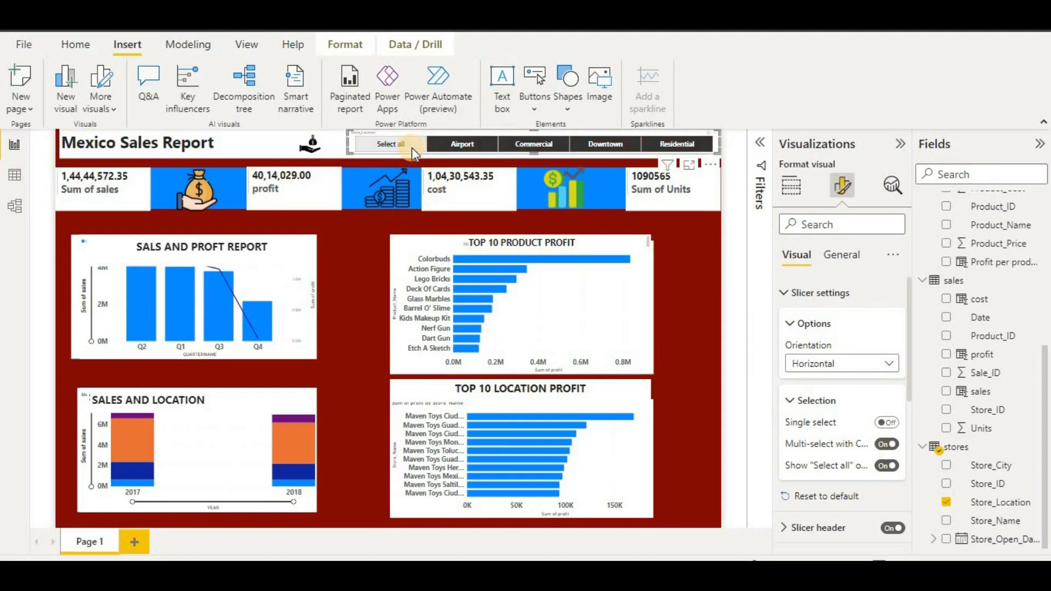
pyautogui.click(466, 142)
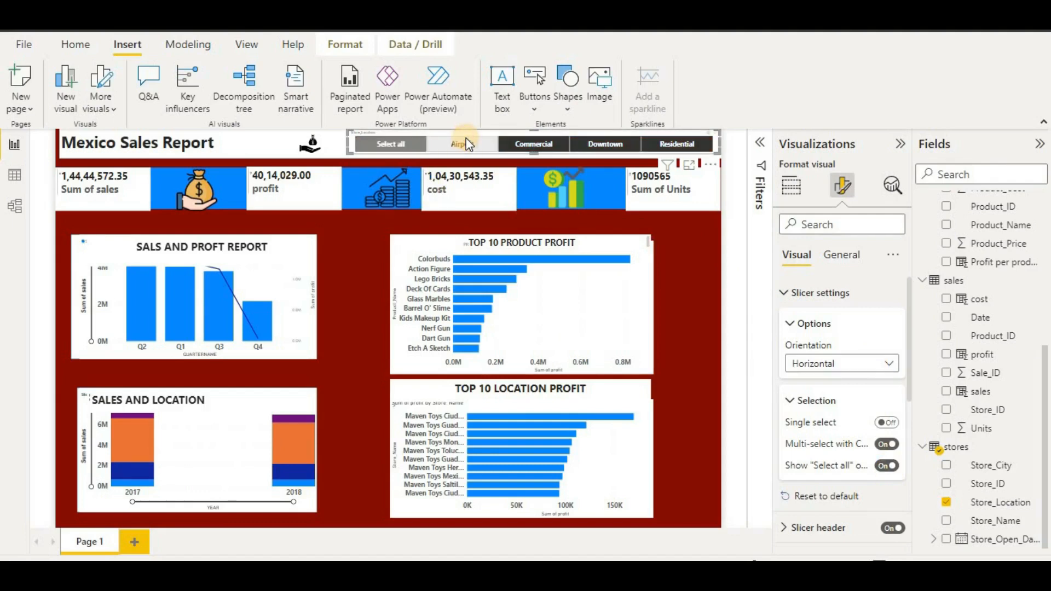
pyautogui.click(549, 145)
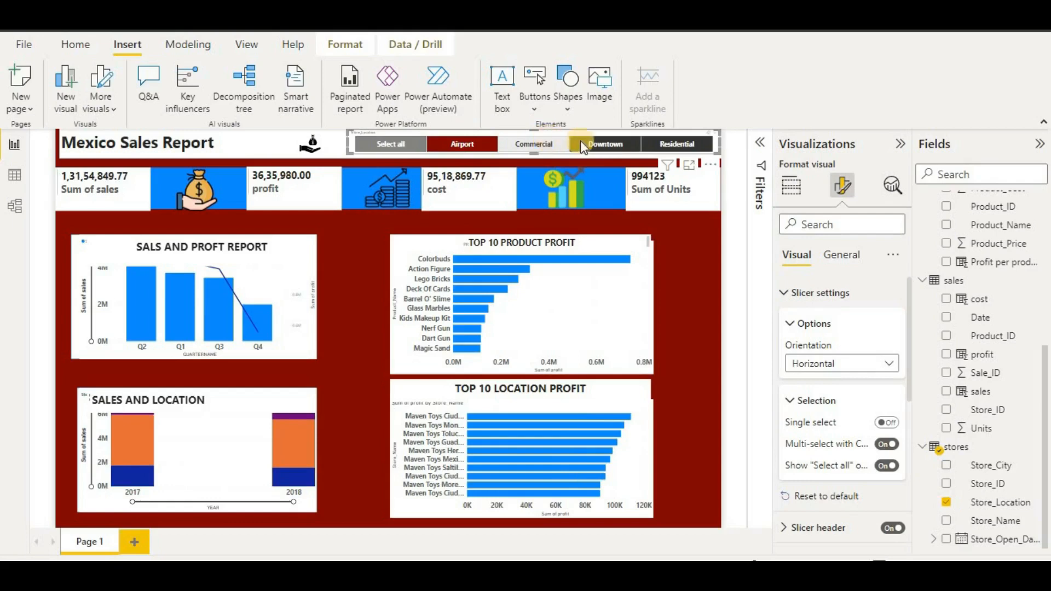
pyautogui.click(602, 144)
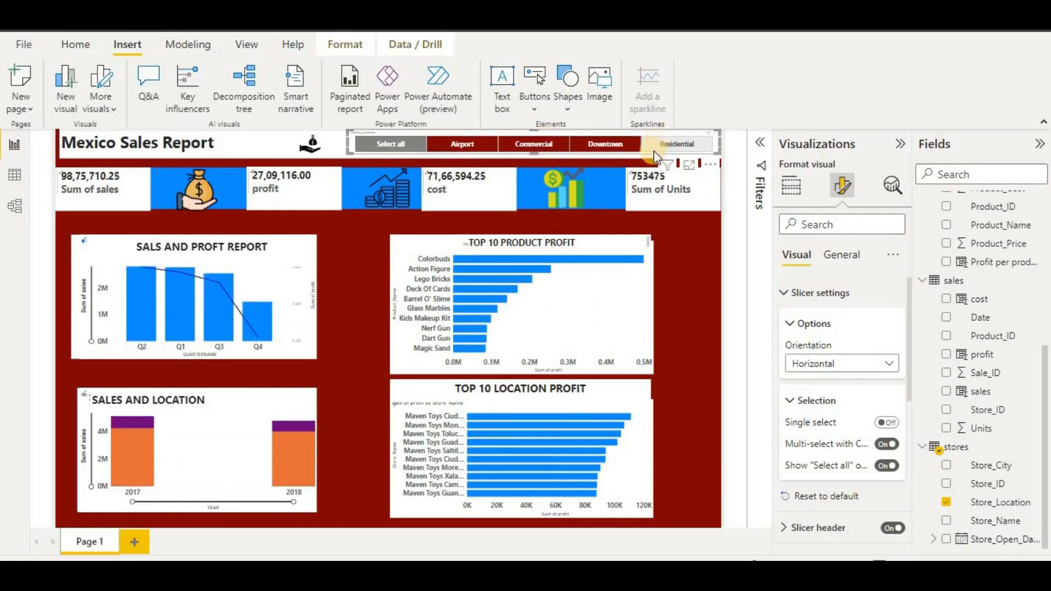
pyautogui.click(653, 151)
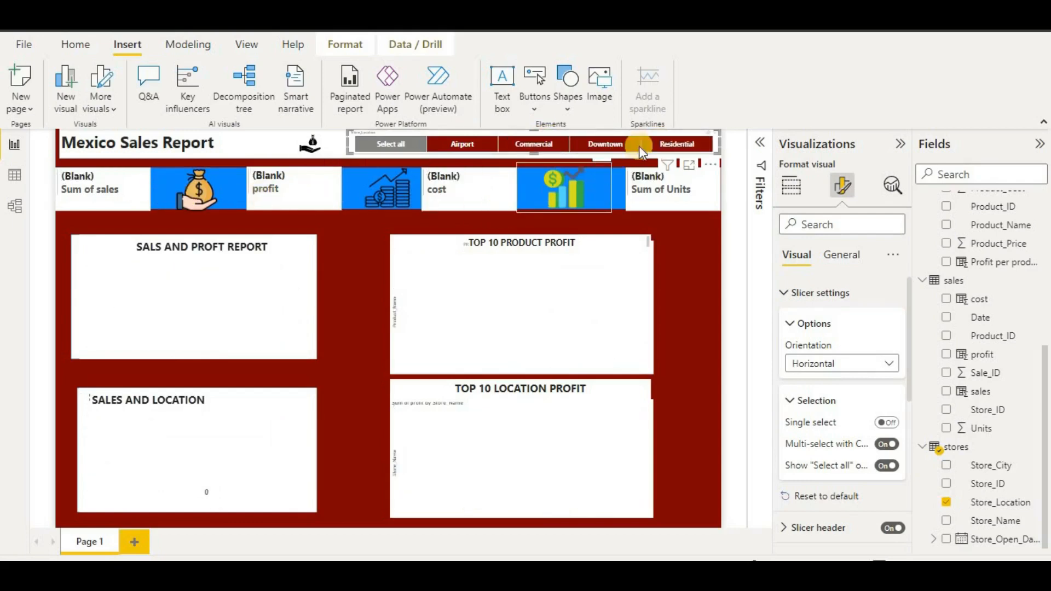
# - Deselect Downtown and Commercial, toggle Commercial, then choose Select all again
pyautogui.click(604, 142)
pyautogui.click(537, 144)
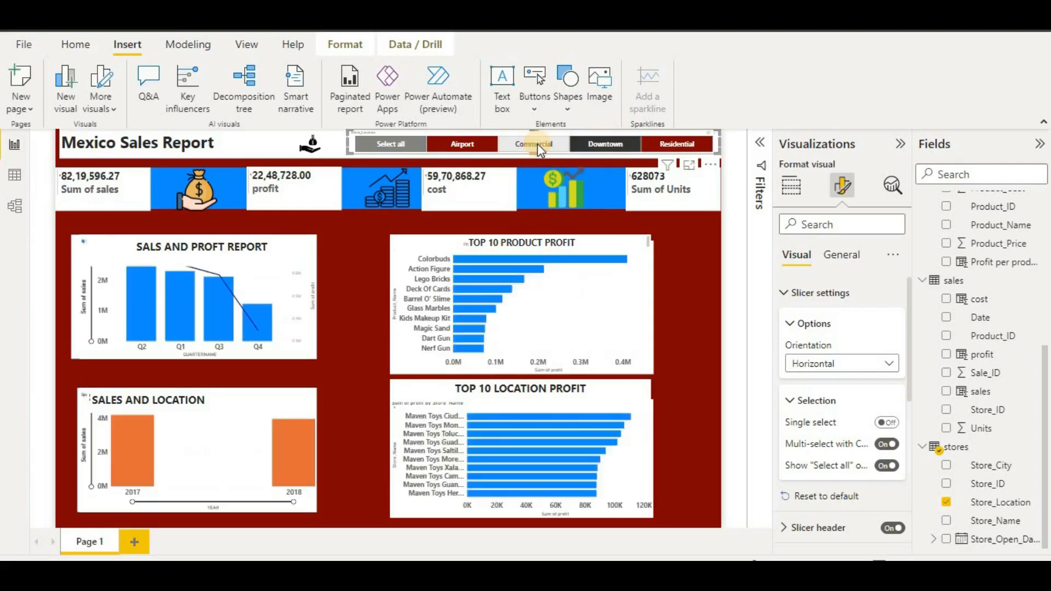
pyautogui.keyDown('ctrl'); pyautogui.click(666, 146); pyautogui.keyUp('ctrl')
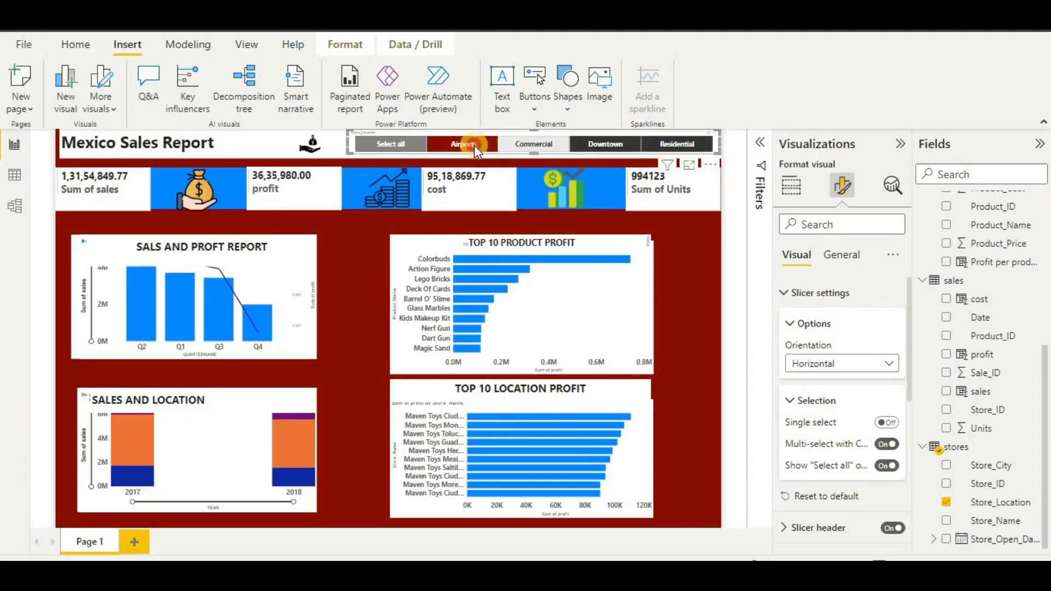
pyautogui.click(409, 145)
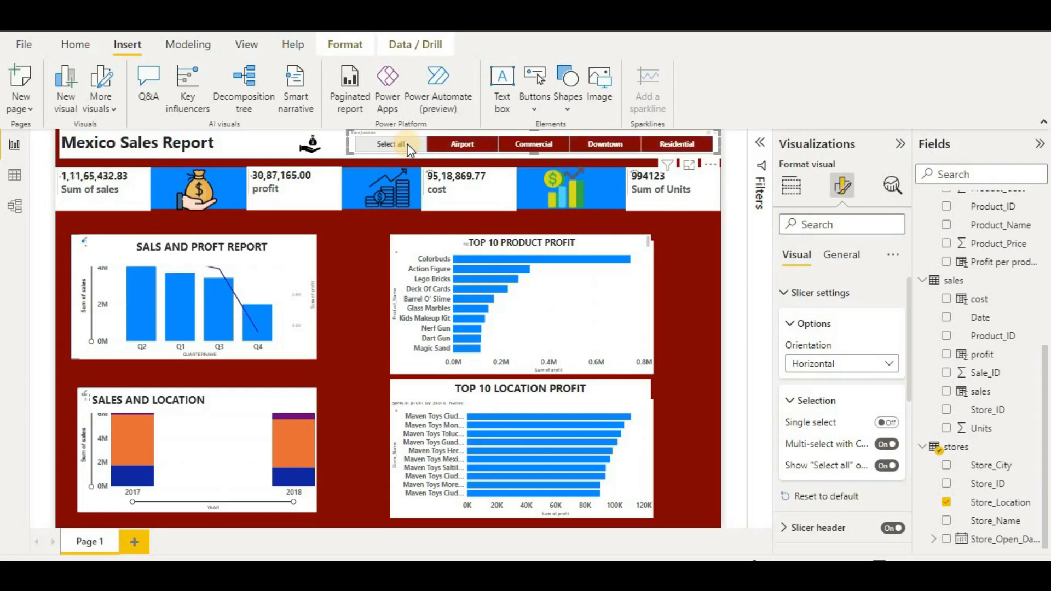